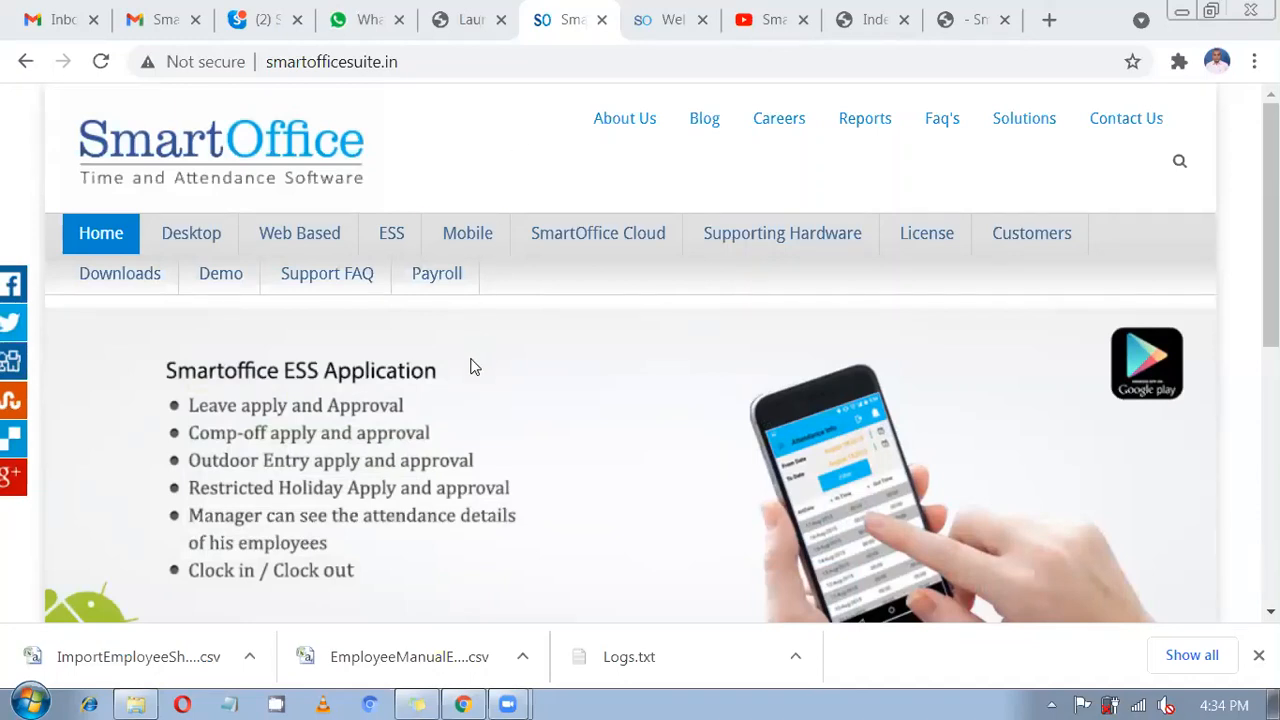
Open the Desktop product page, glance at the SmartOffice Payroll tab, and return to Desktop.
mouse_move(475, 367)
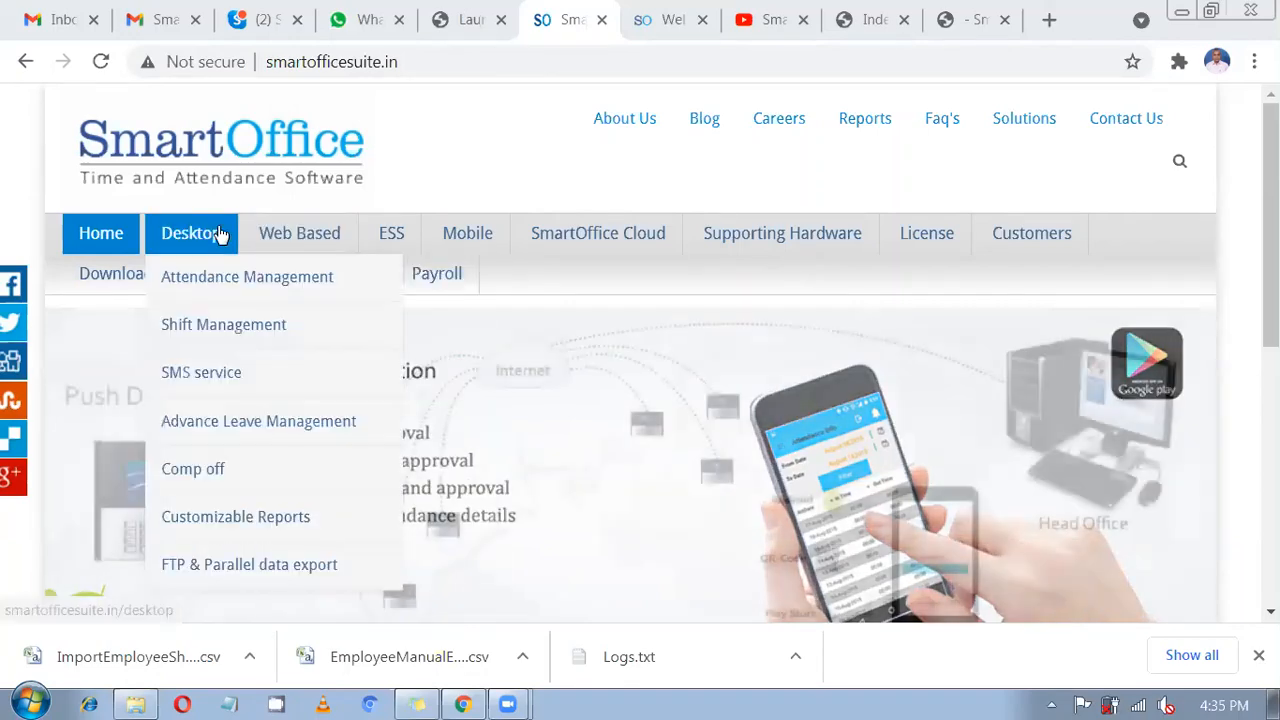
left_click(217, 245)
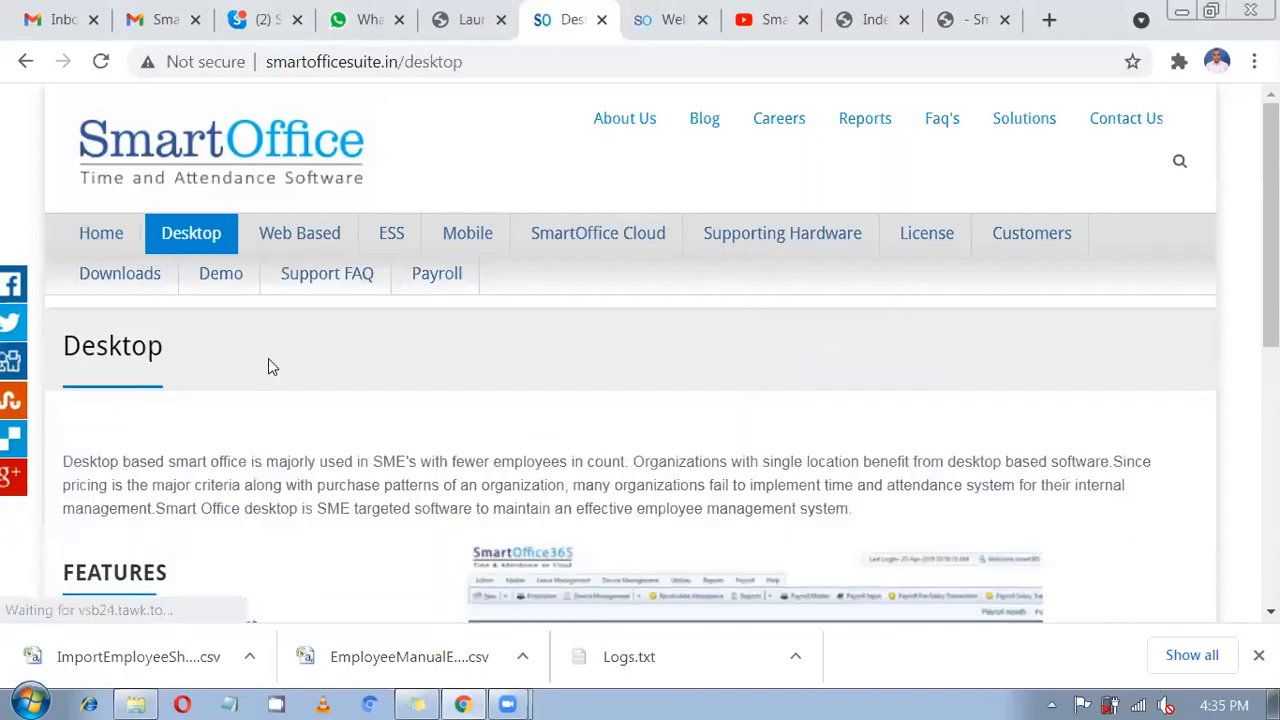
left_click(672, 8)
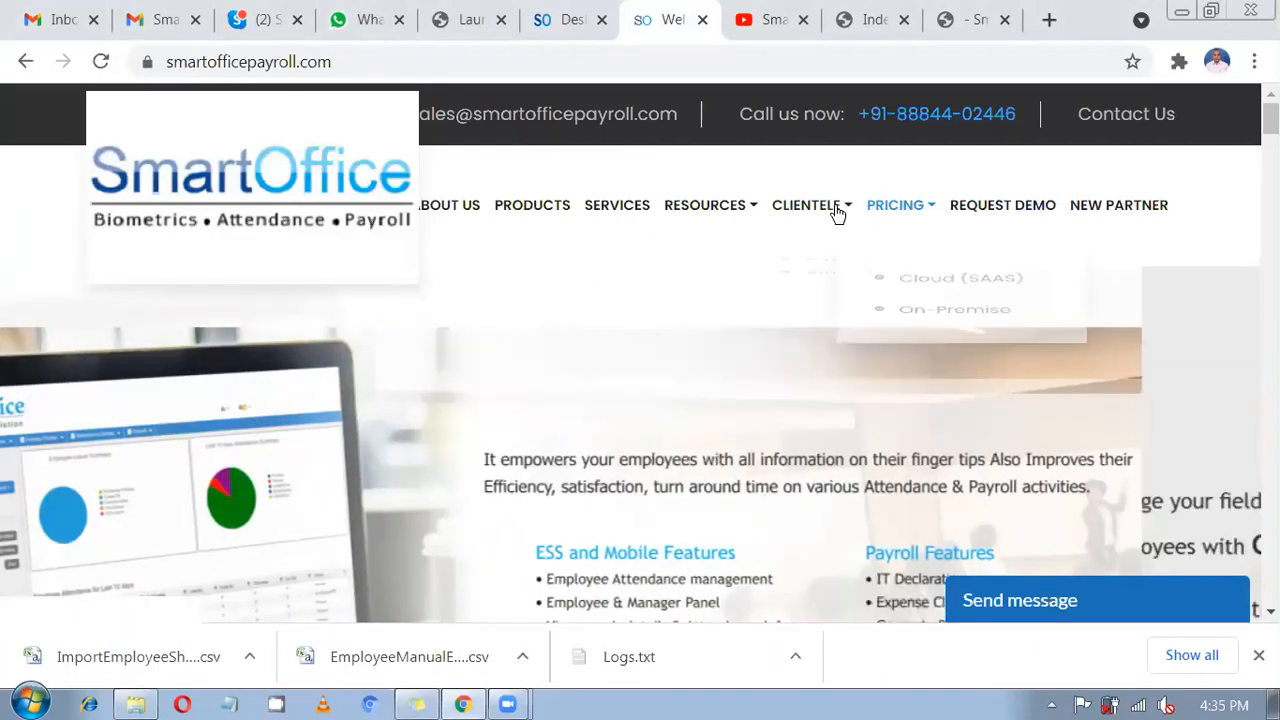
mouse_move(834, 212)
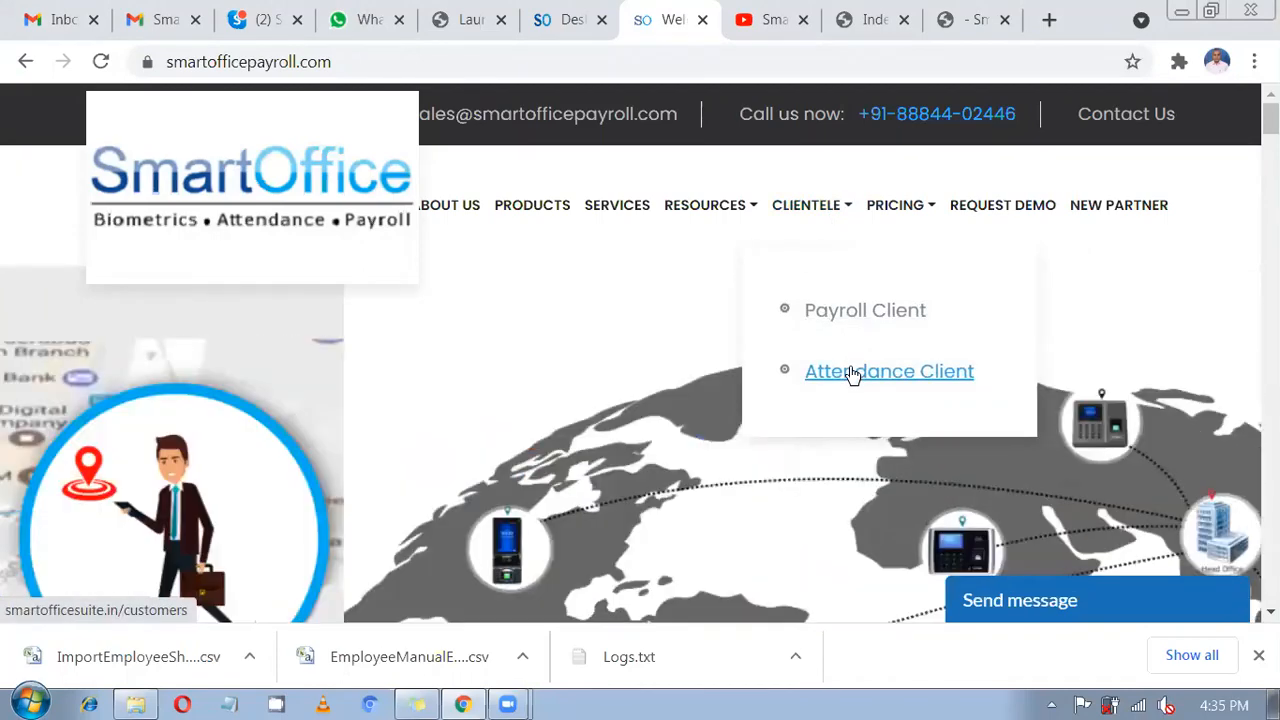
left_click(563, 10)
left_click(329, 61)
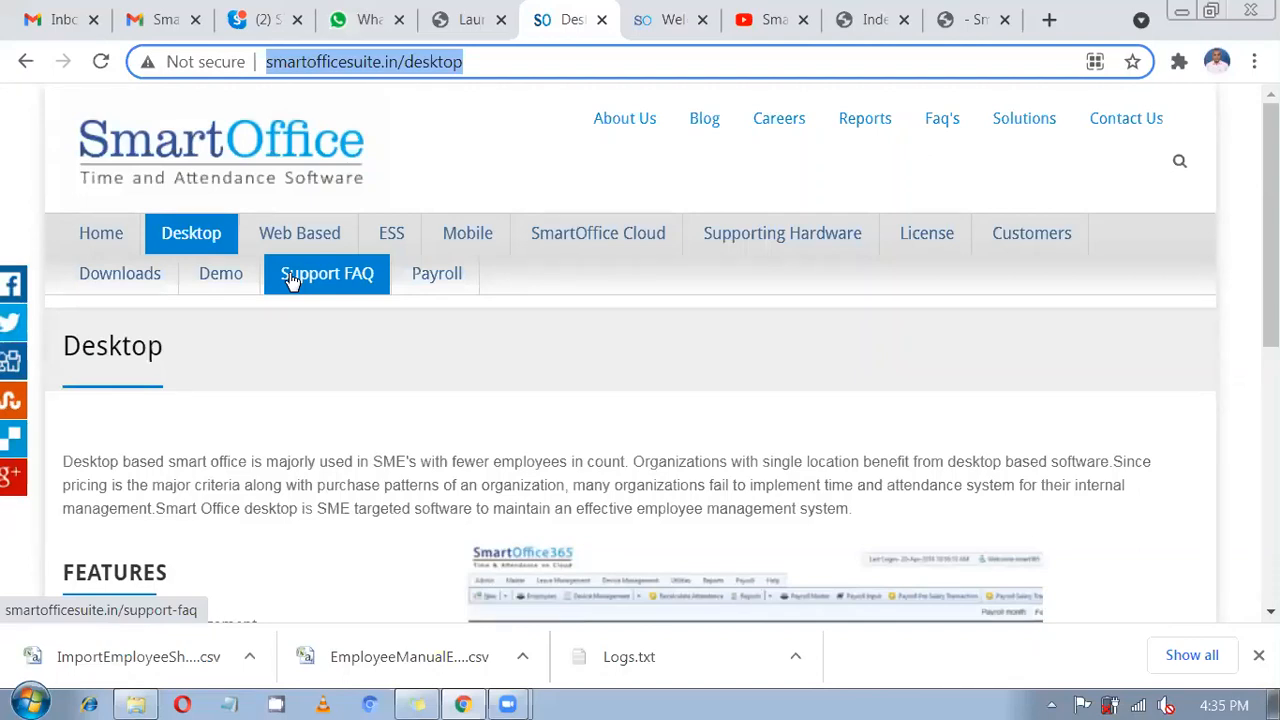
mouse_move(220, 237)
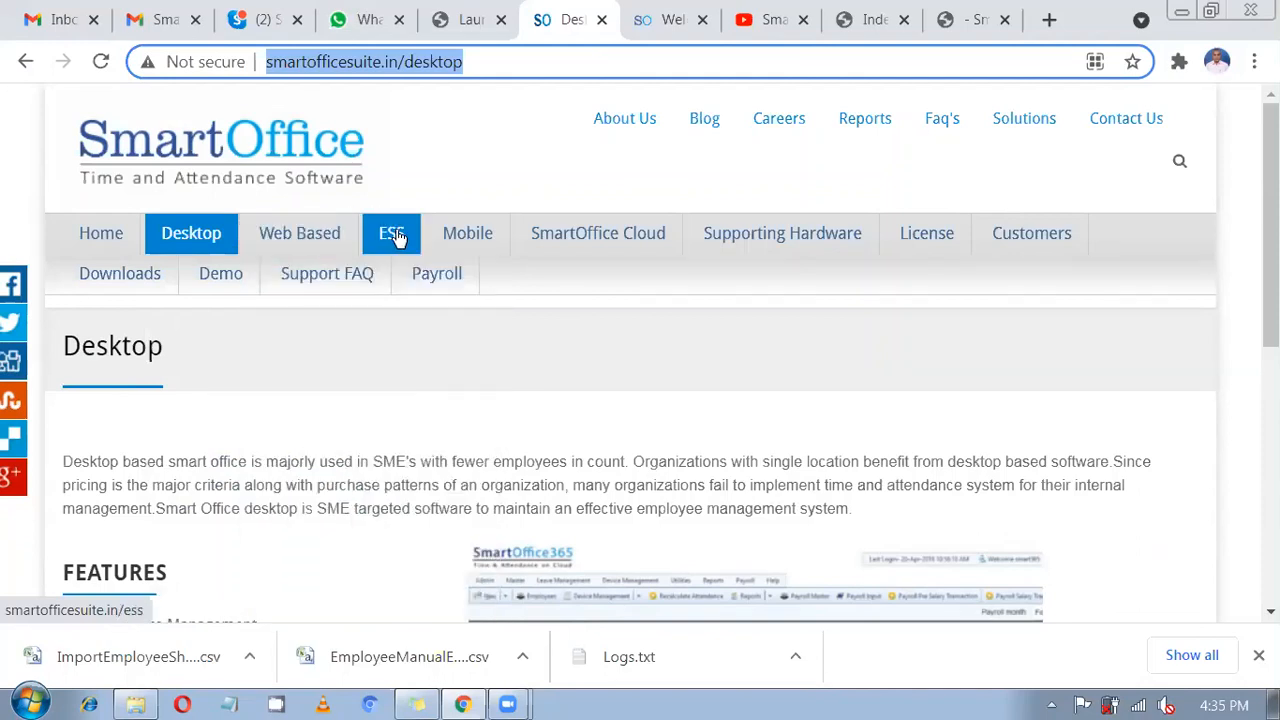
mouse_move(588, 224)
left_click(205, 250)
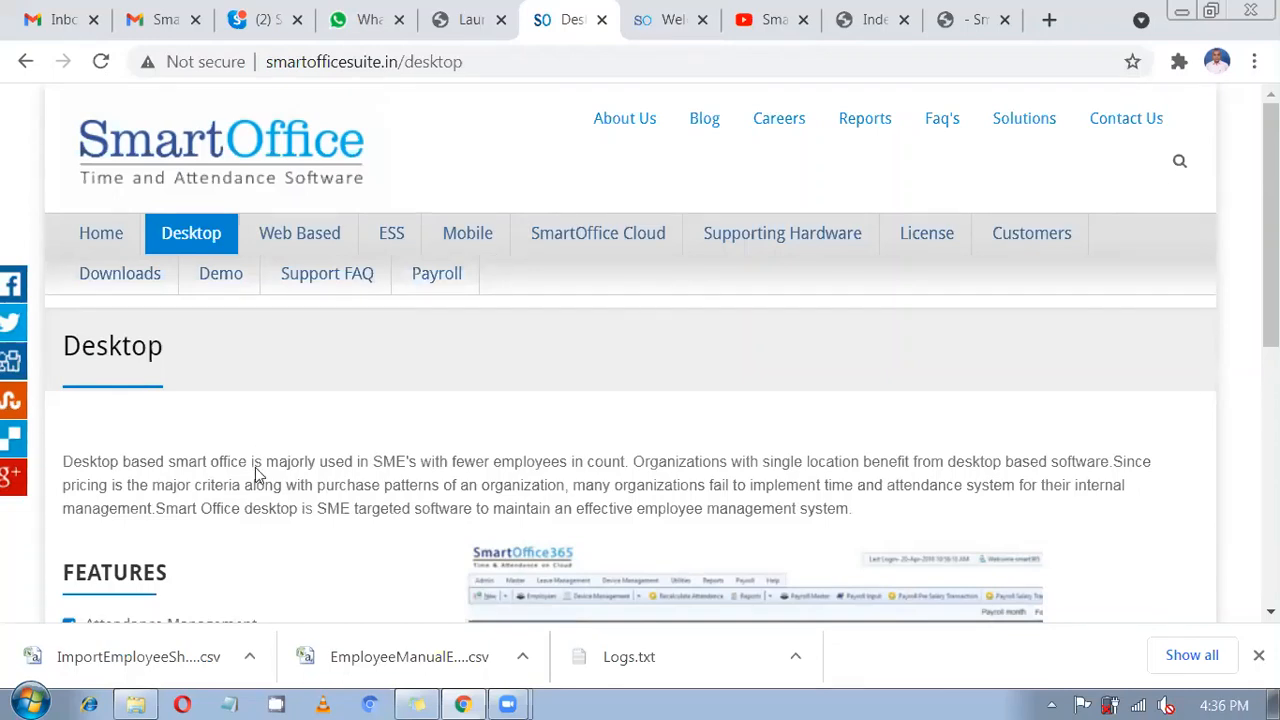
scroll(254, 465, "down", 2)
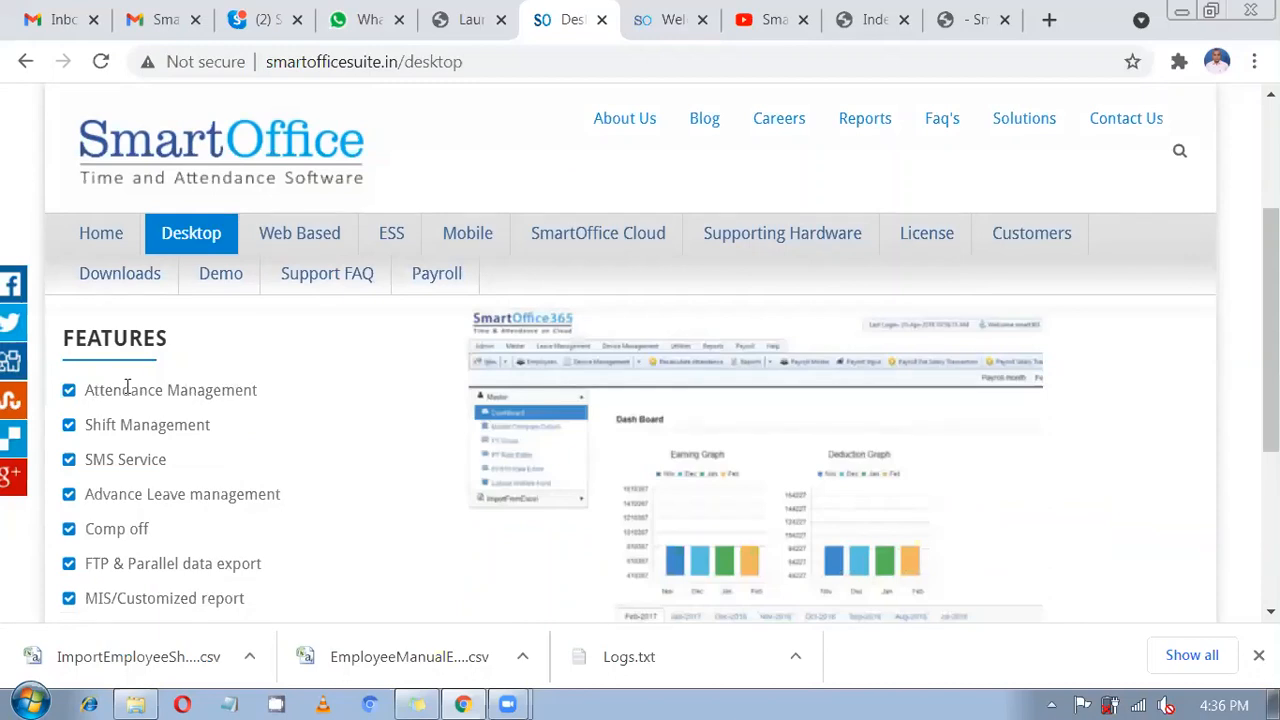
left_click(88, 390)
left_click_drag(131, 424, 310, 500)
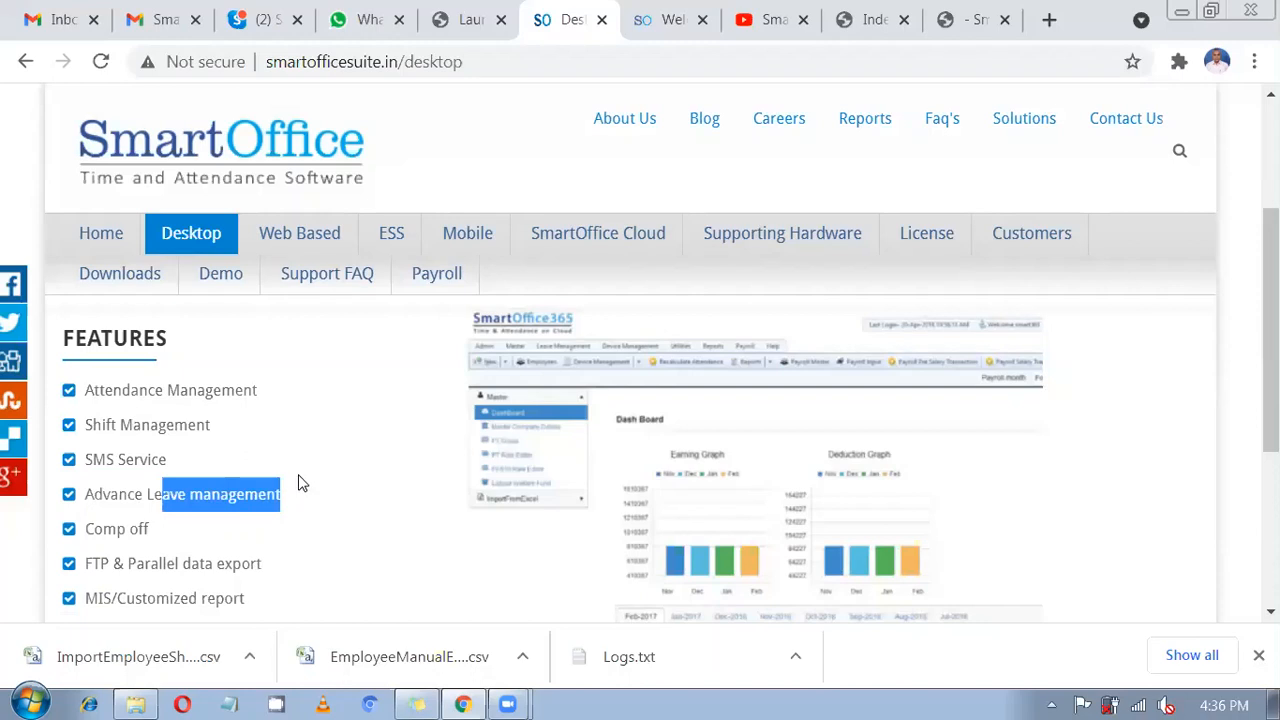
scroll(298, 483, "down", 1)
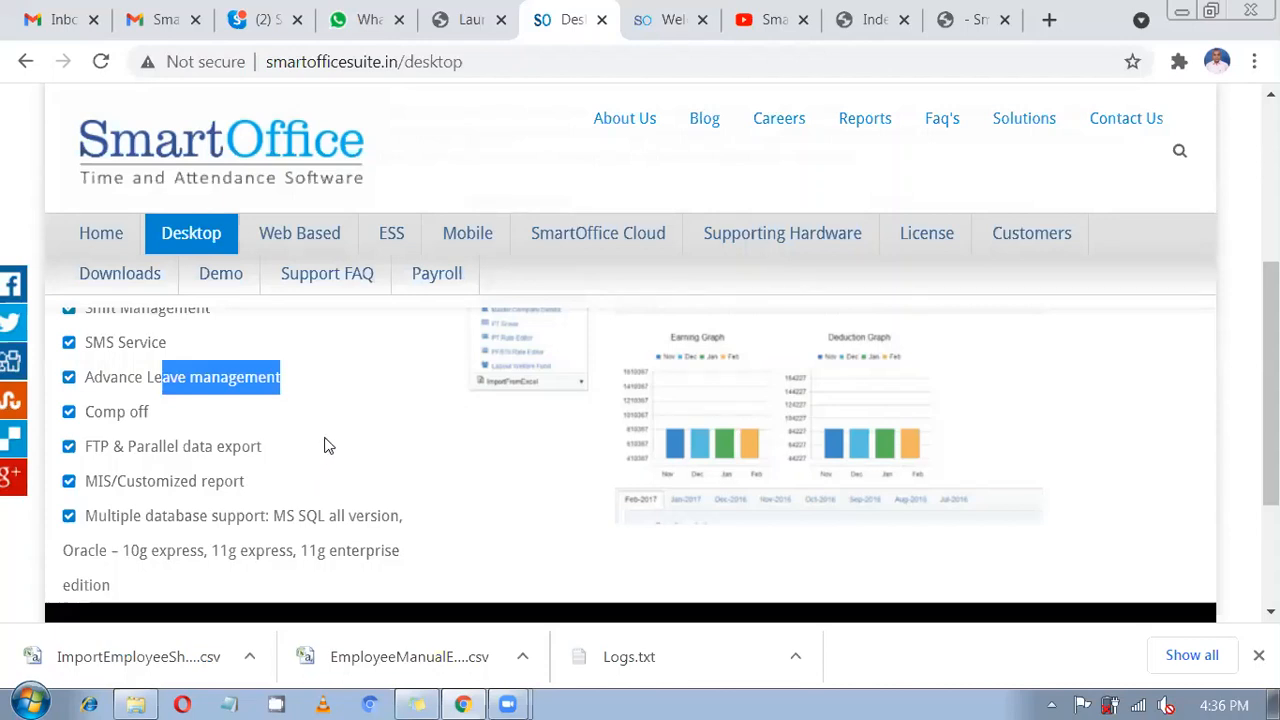
scroll(330, 442, "up", 1)
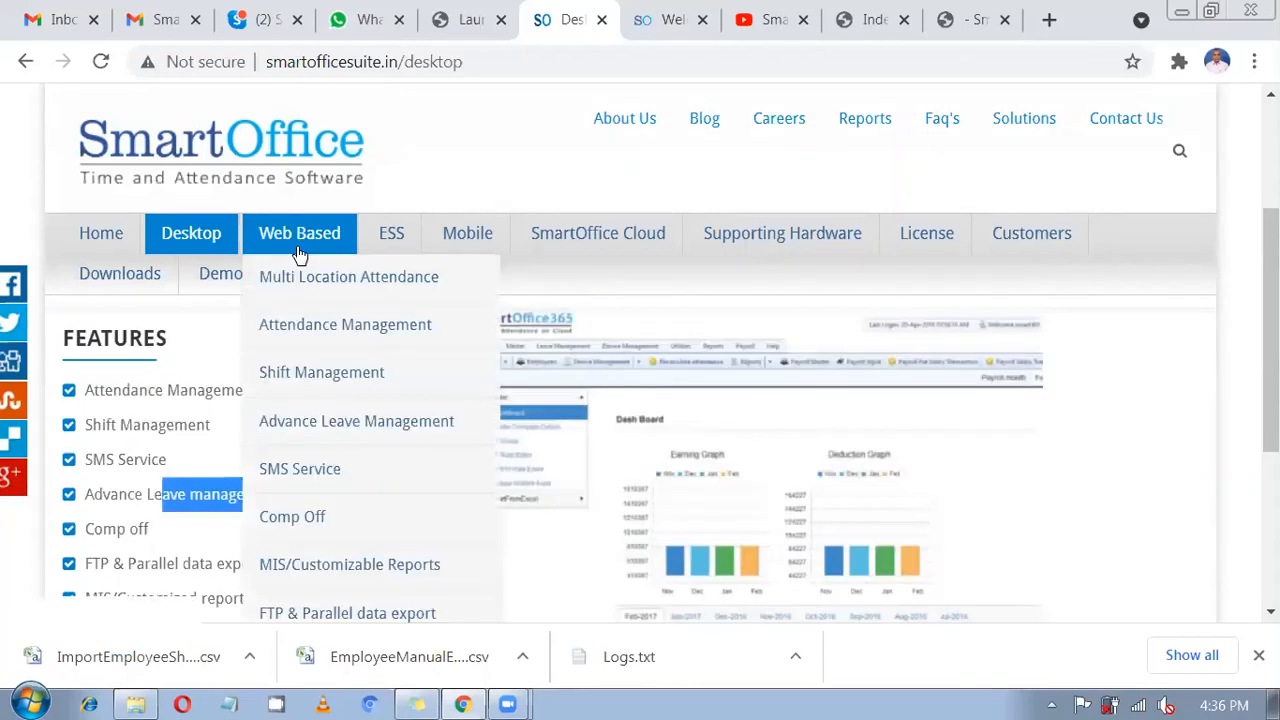
Browse the Web Based page's features, then choose SmartOffice Cloud > SmartOffice Payroll.
left_click(300, 252)
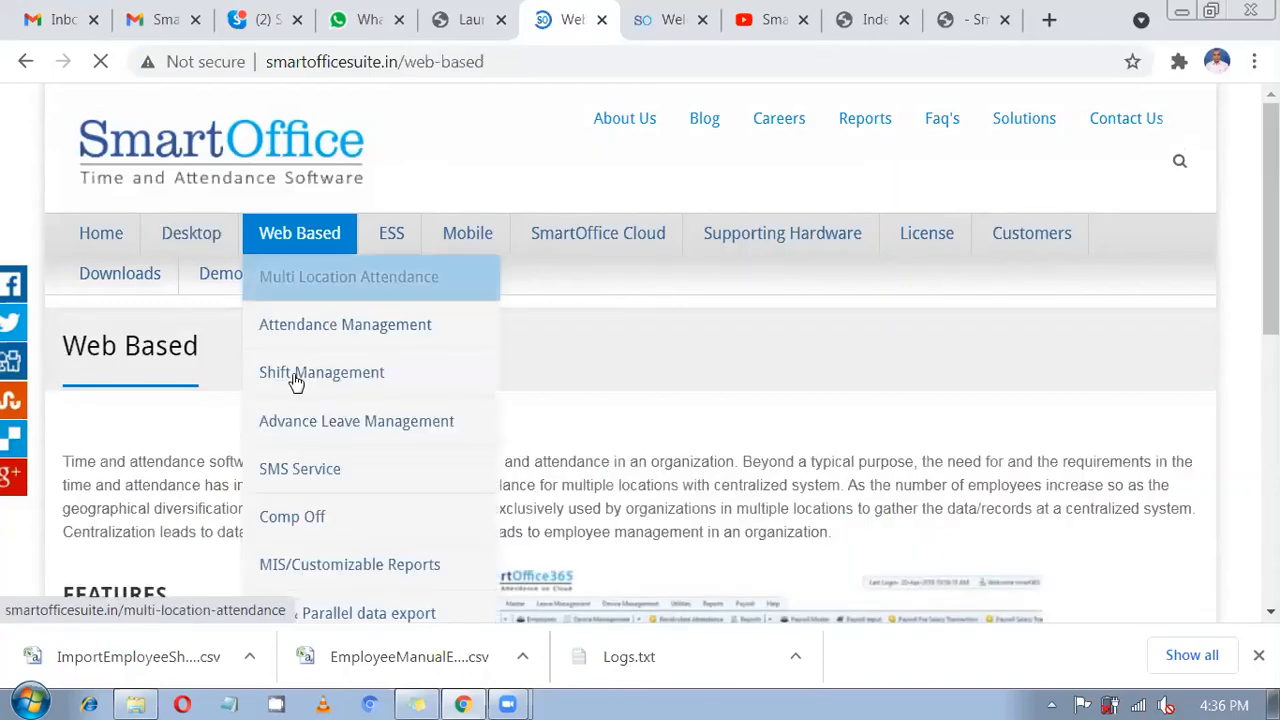
scroll(314, 277, "down", 3)
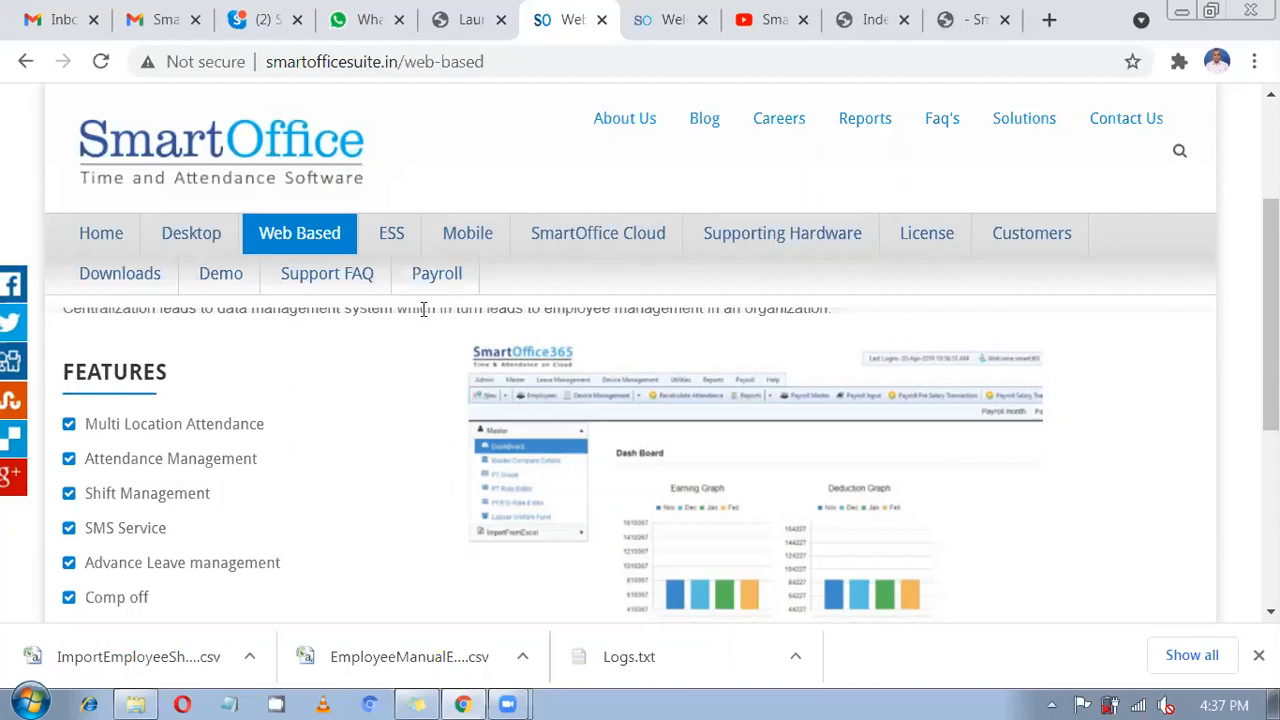
mouse_move(530, 243)
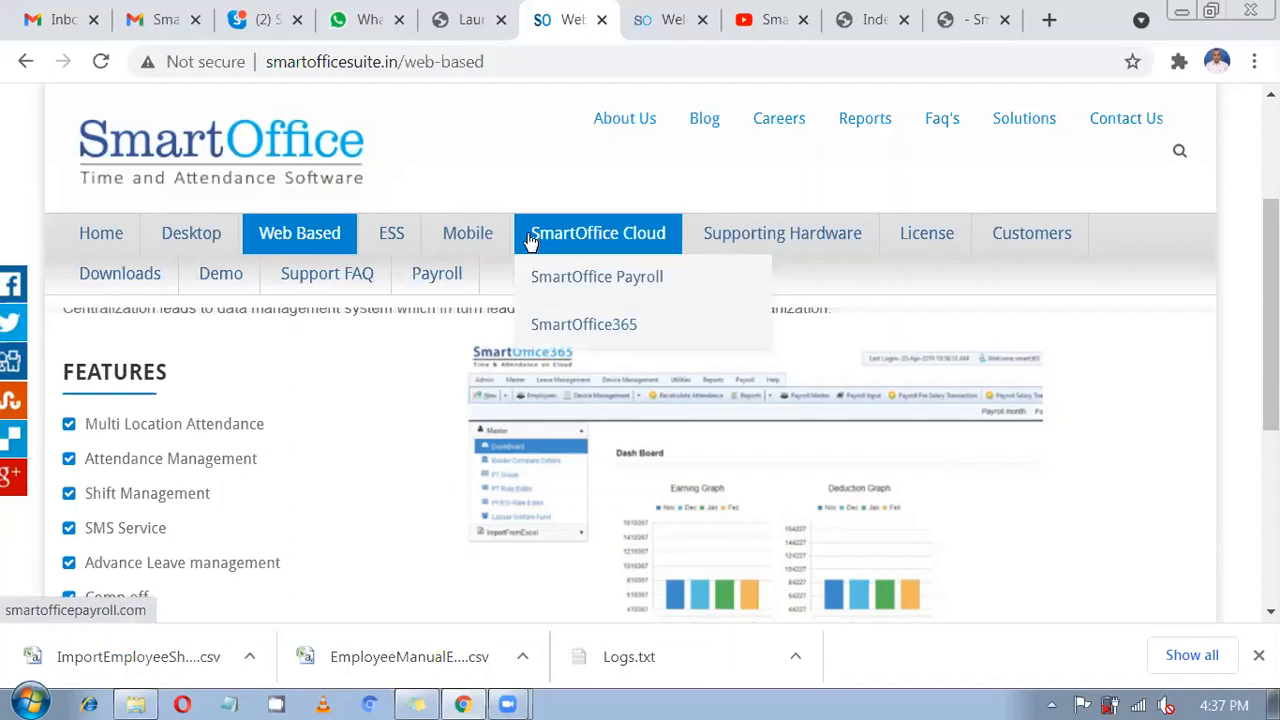
left_click(555, 281)
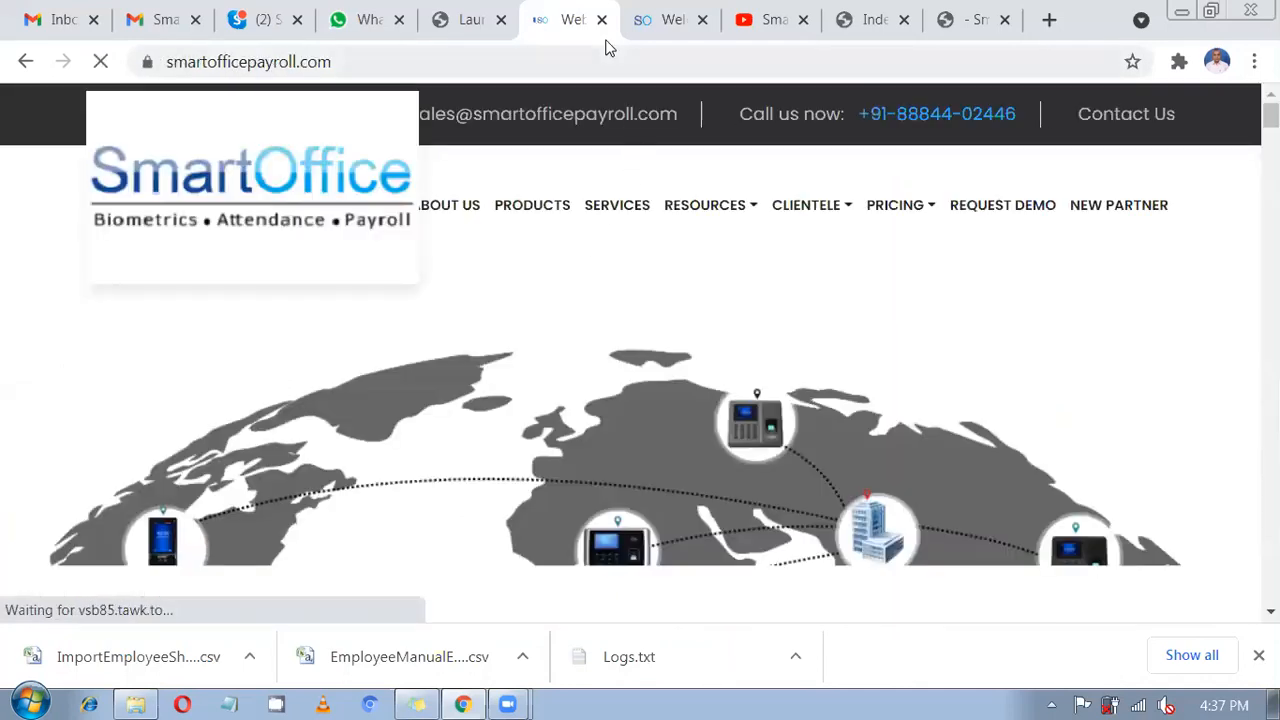
Close the extra SmartOffice Payroll tab and go back to the blank new-tab page.
key("ctrl+w")
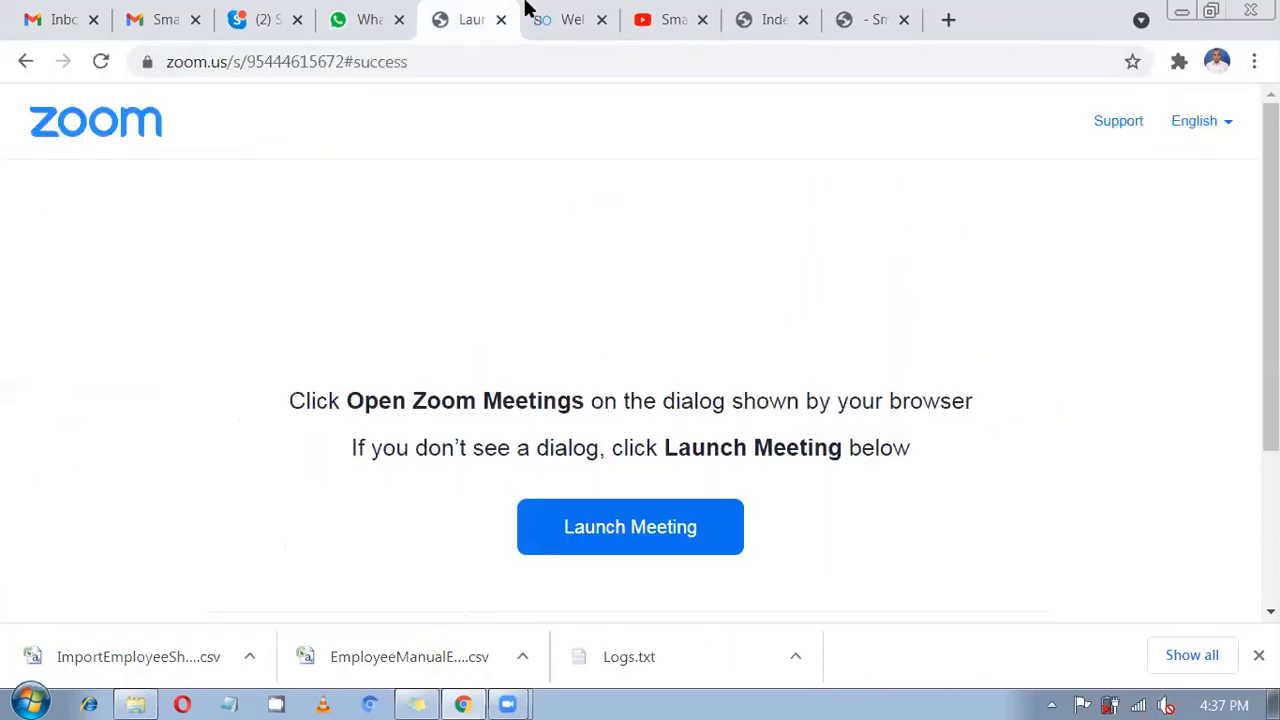
left_click(527, 8)
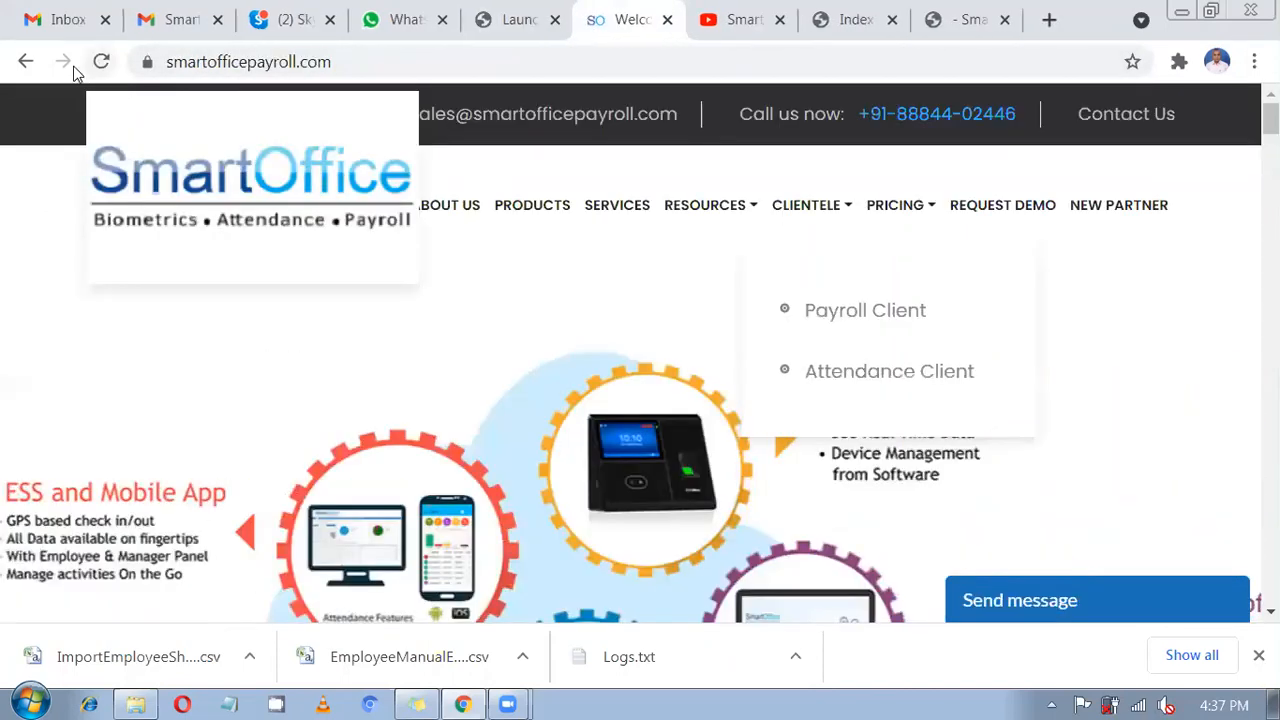
left_click(25, 61)
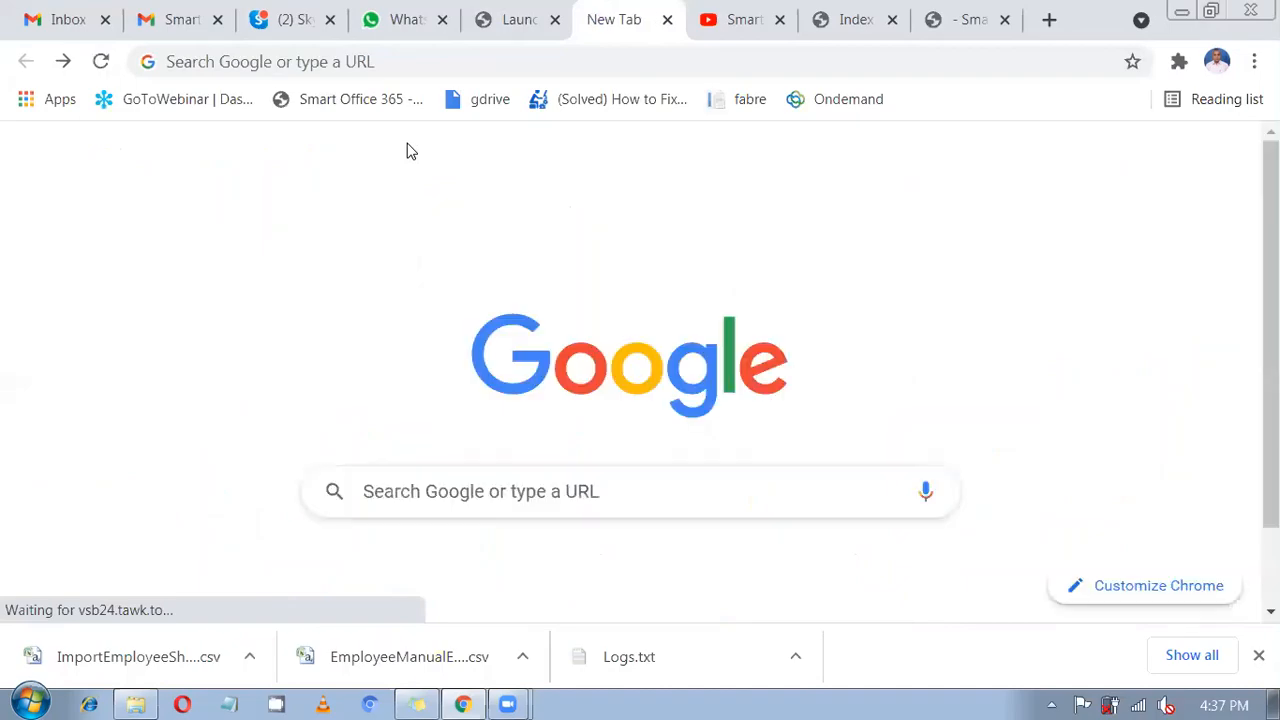
Load smartofficesuite.in and open its ESS (Employee Self Service) page.
left_click(435, 62)
type("smart")
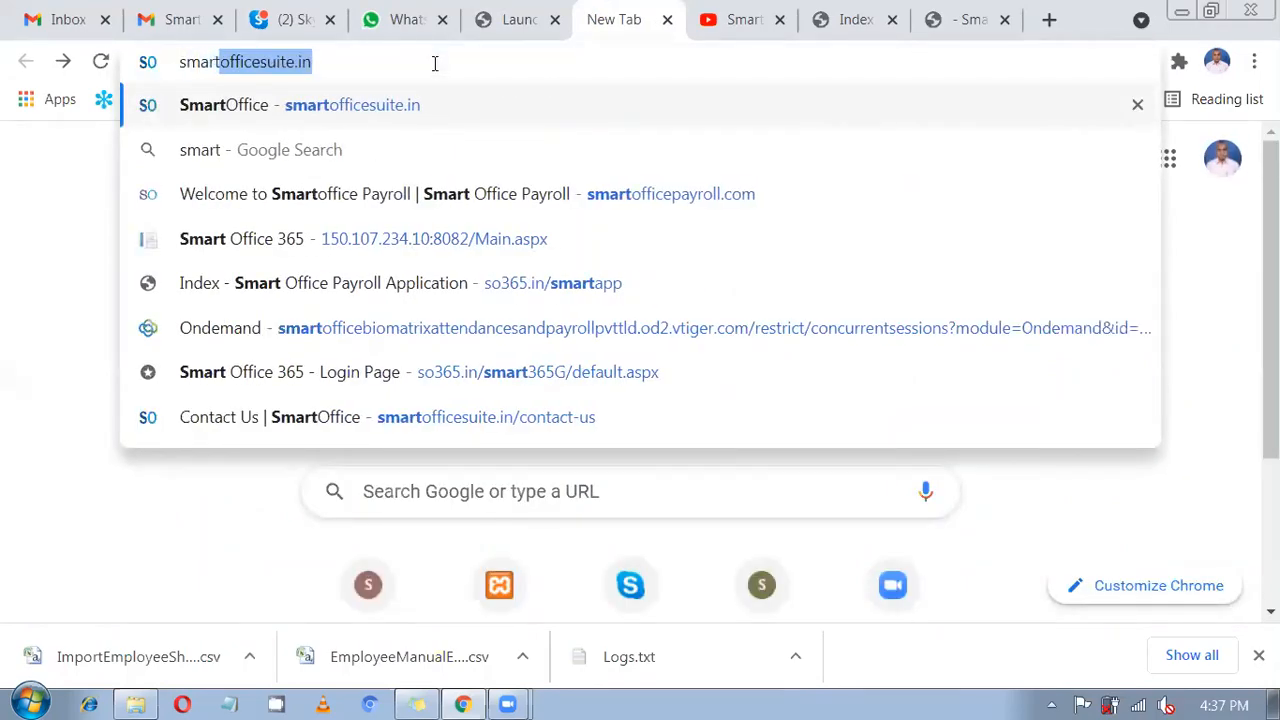
key("Return")
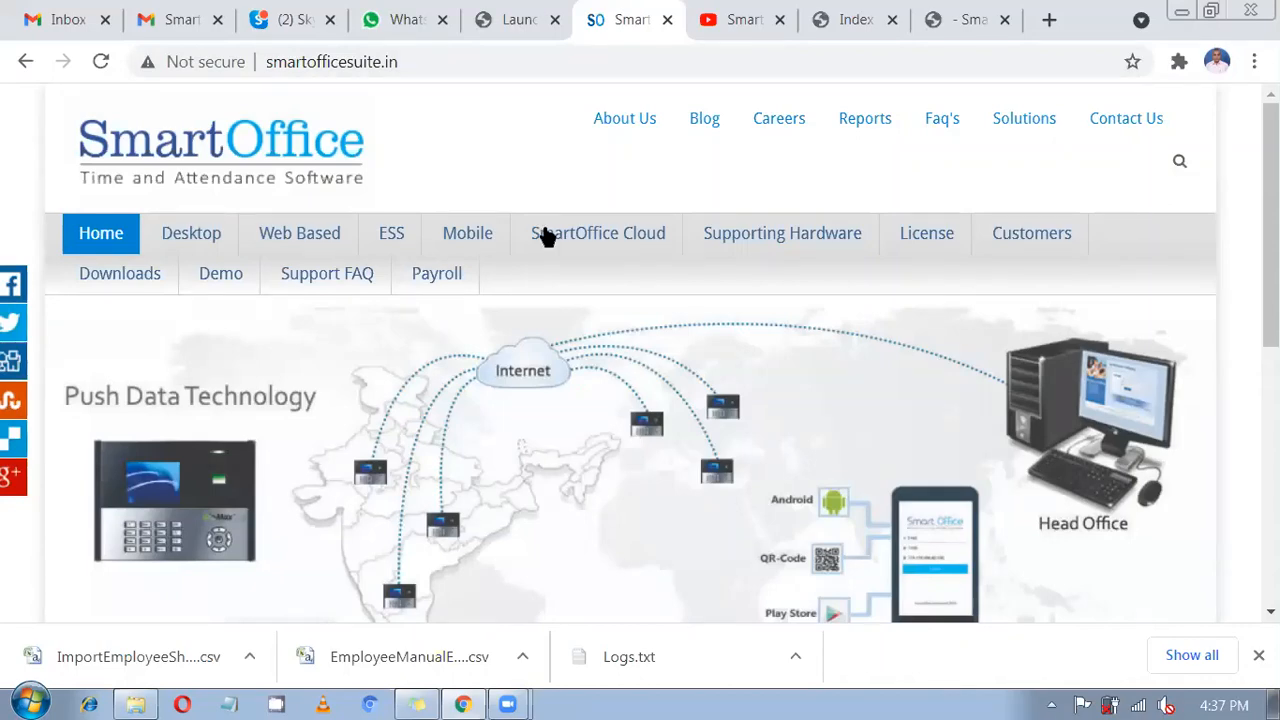
mouse_move(547, 243)
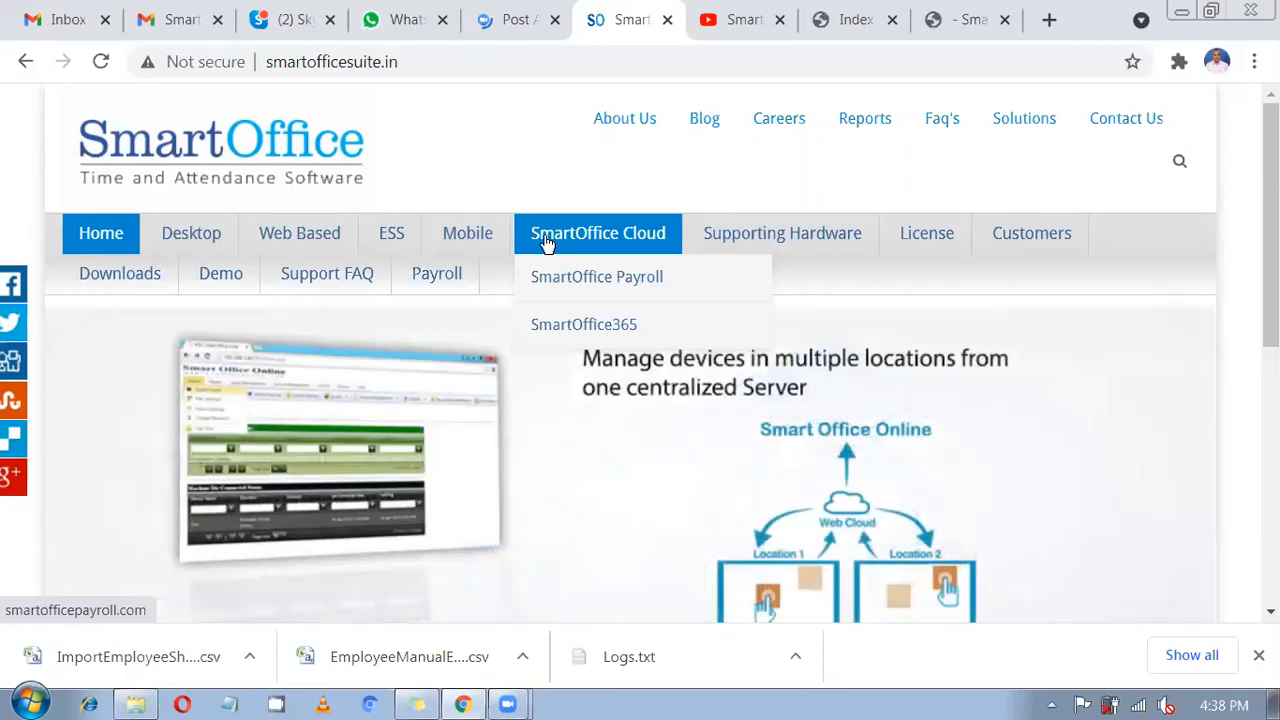
left_click(408, 245)
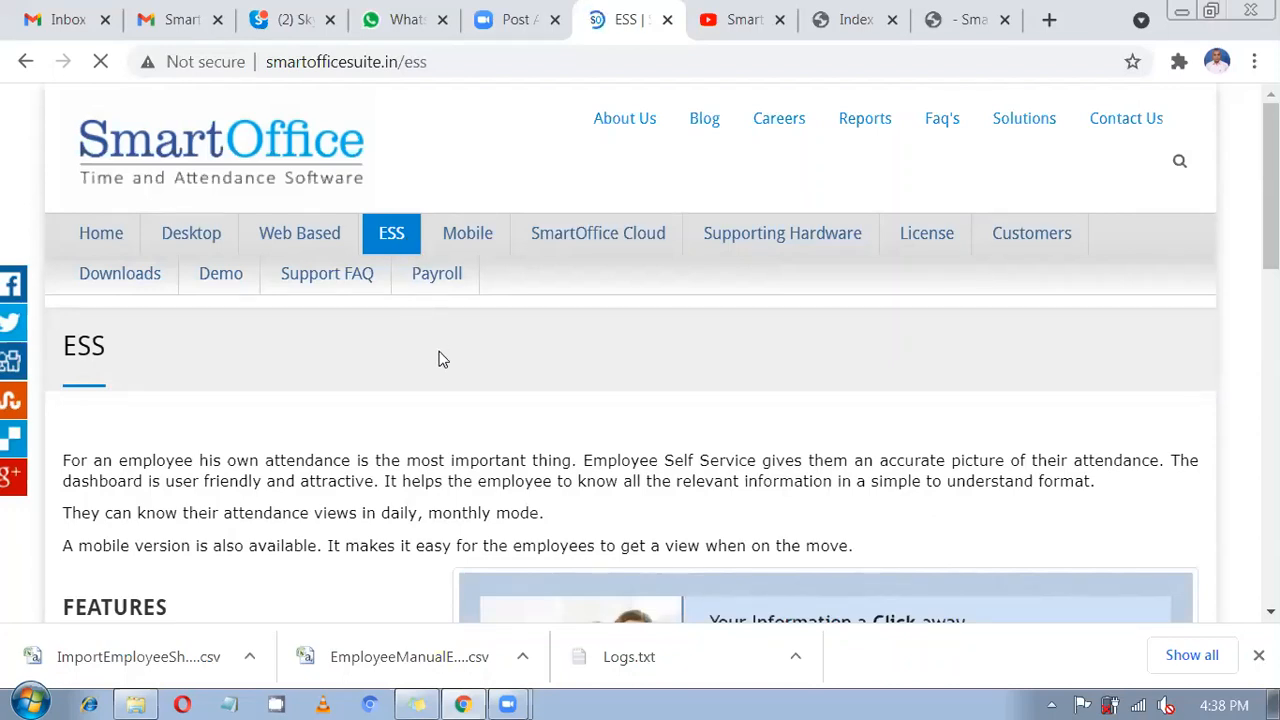
Scroll through the ESS page, then open the Mobile product page.
scroll(443, 362, "down", 1)
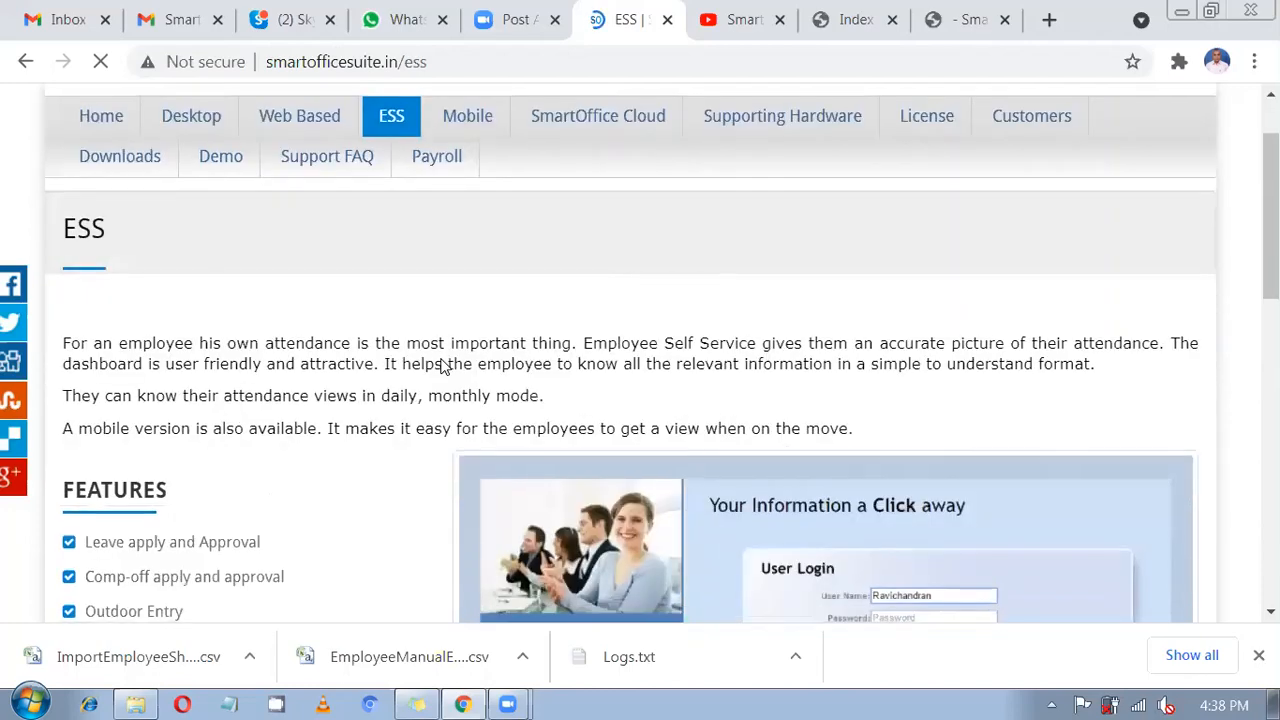
scroll(443, 367, "down", 1)
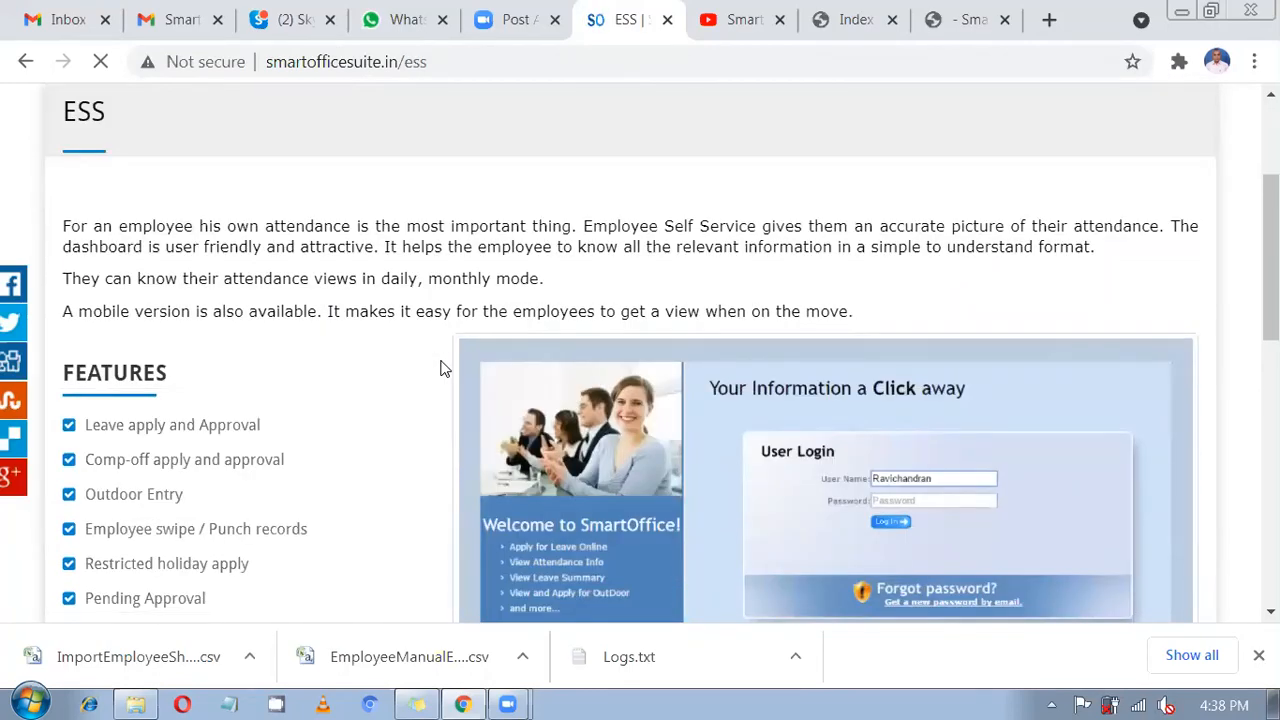
scroll(443, 364, "down", 2)
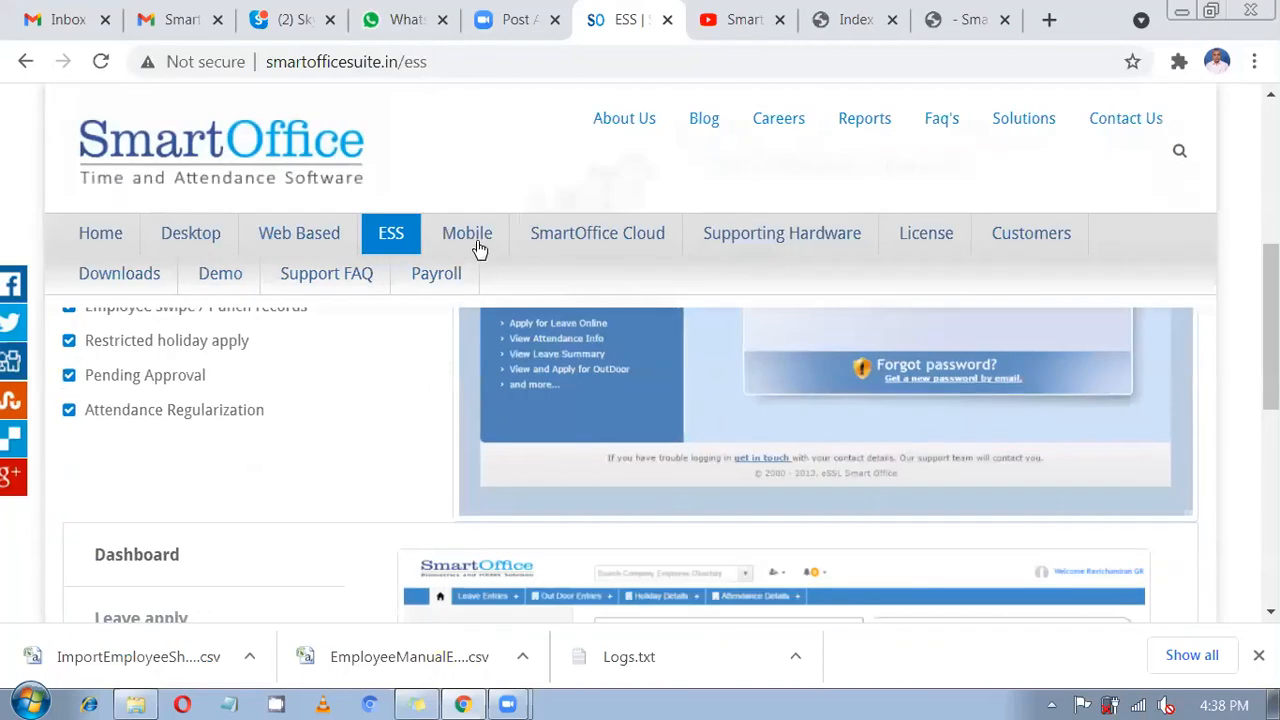
left_click(476, 240)
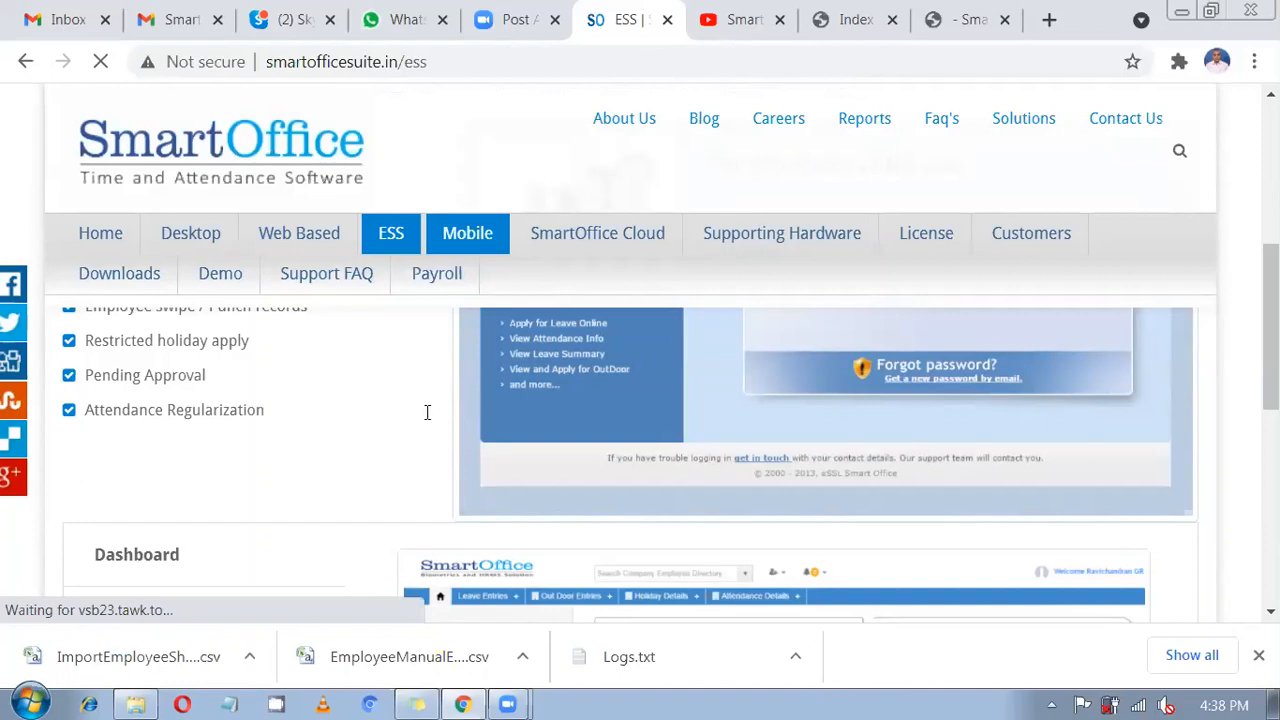
Scroll through the Mobile page's Android App Employee and Manager Panel feature lists.
scroll(423, 406, "down", 5)
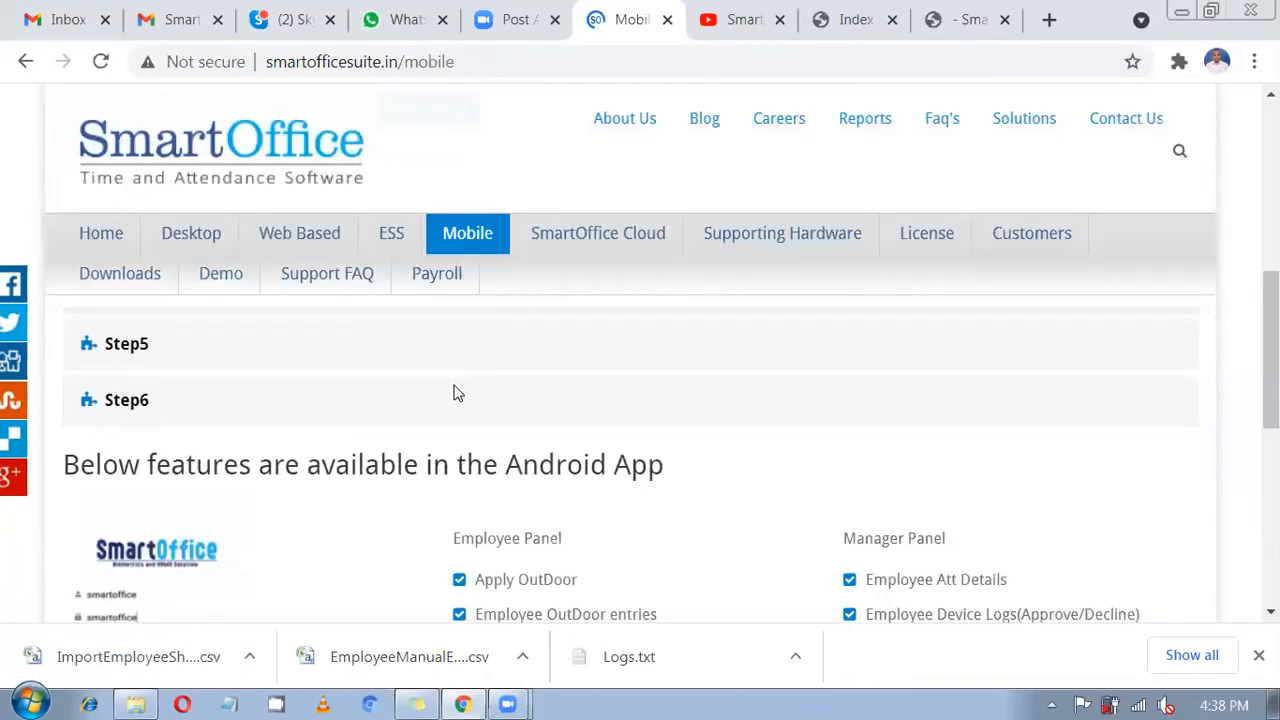
scroll(770, 452, "down", 3)
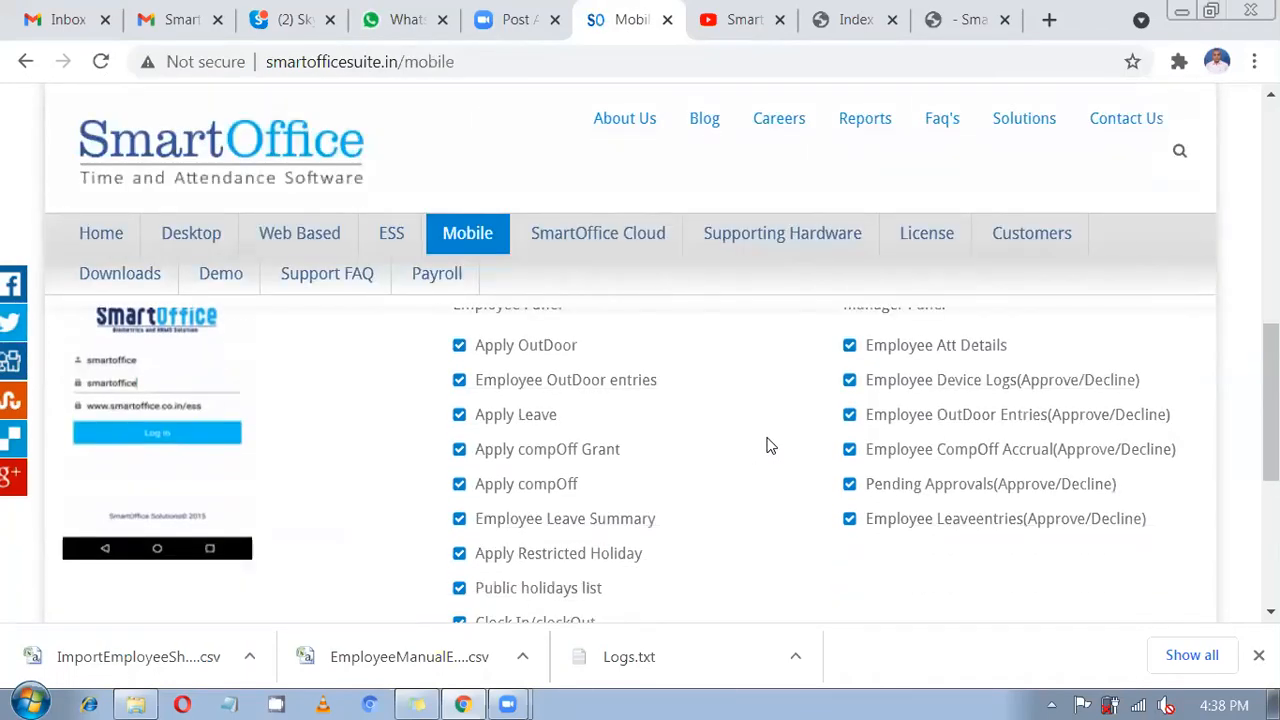
scroll(770, 446, "up", 1)
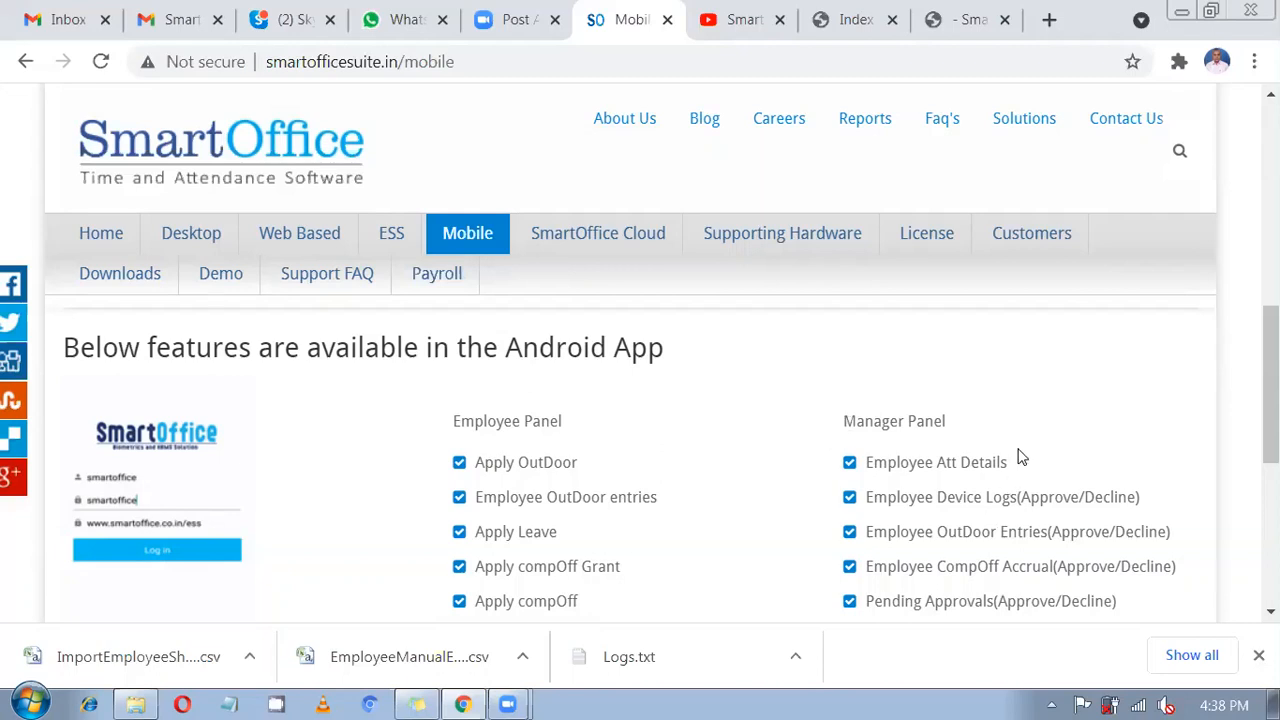
scroll(1020, 457, "down", 1)
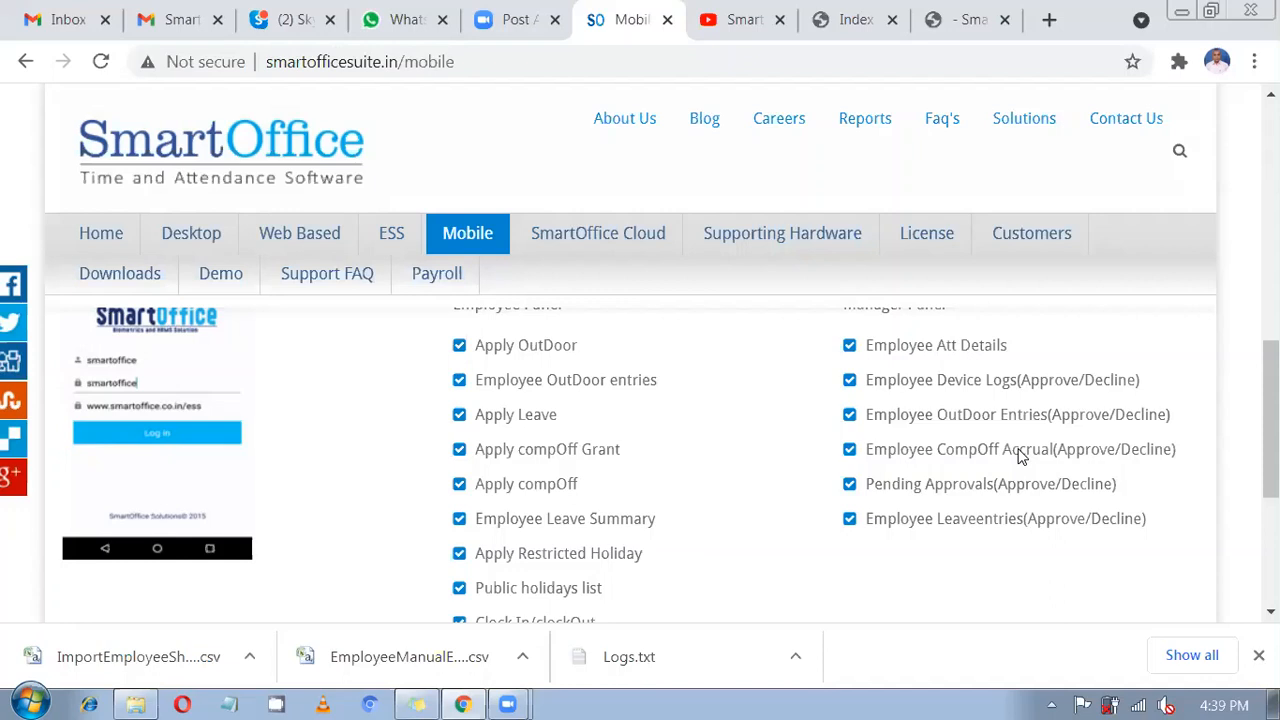
scroll(1006, 443, "down", 3)
scroll(731, 440, "up", 1)
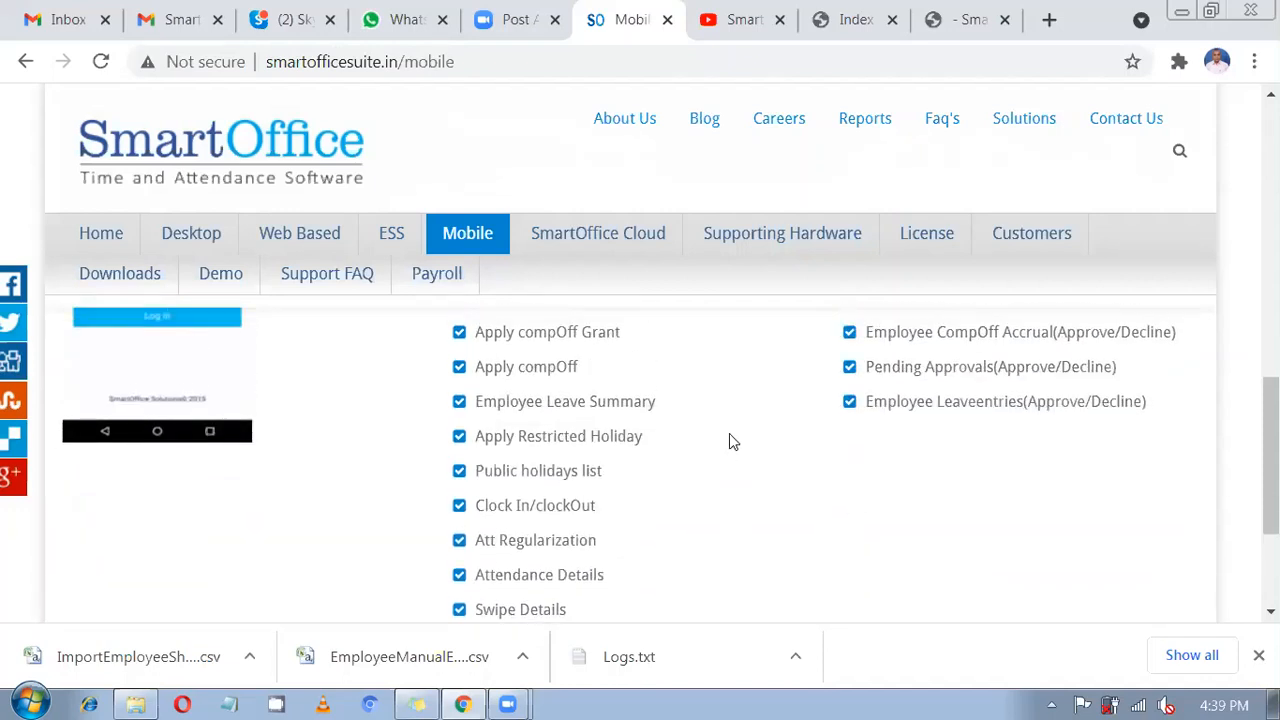
scroll(729, 440, "up", 1)
scroll(650, 450, "up", 1)
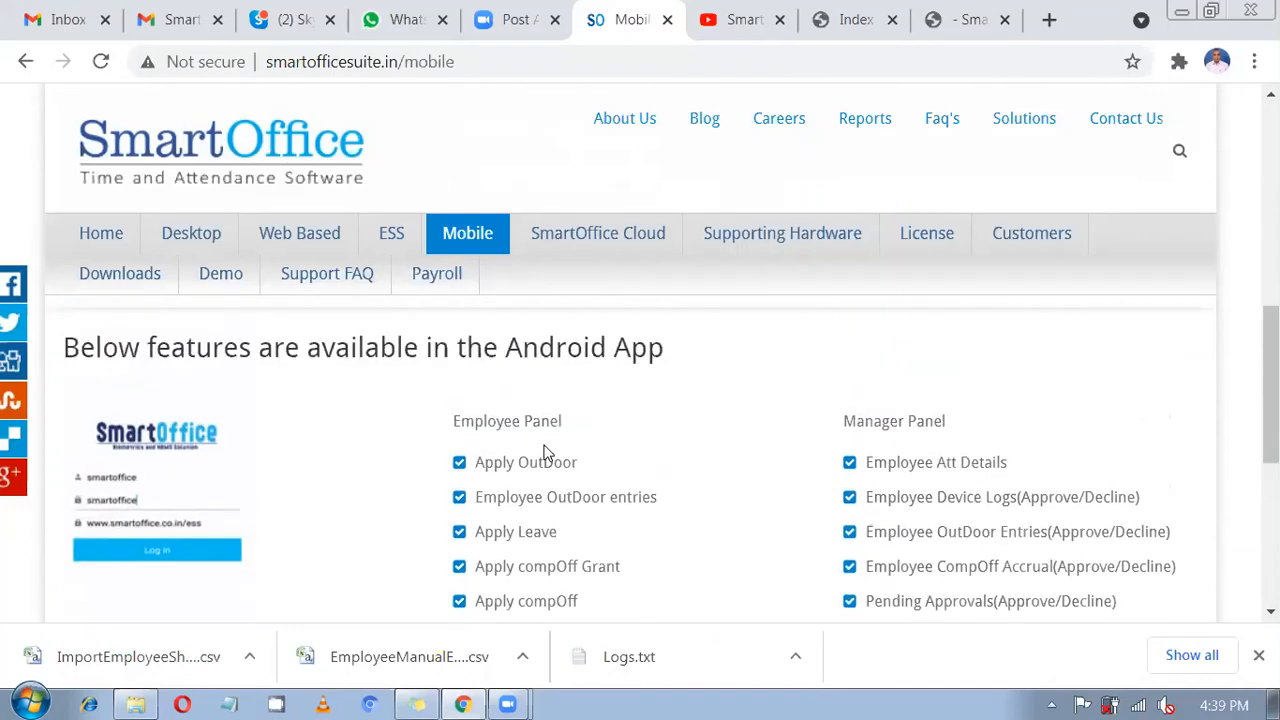
scroll(690, 458, "down", 1)
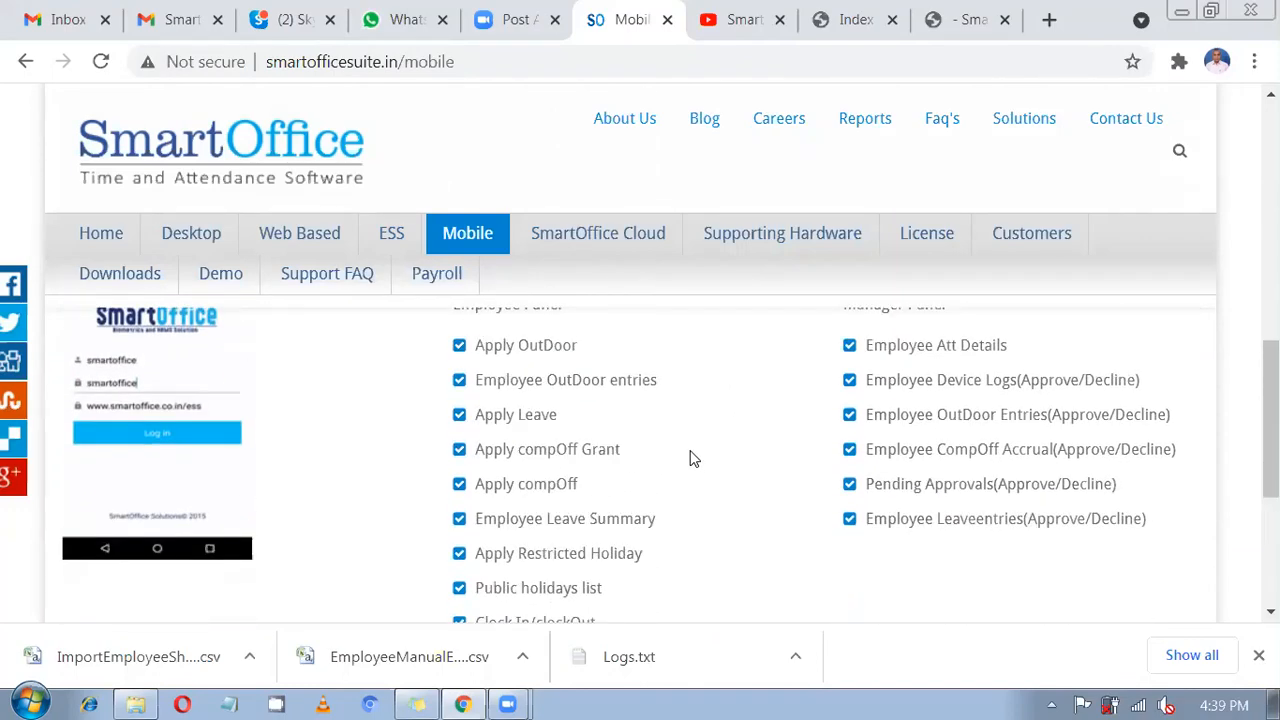
scroll(674, 451, "up", 2)
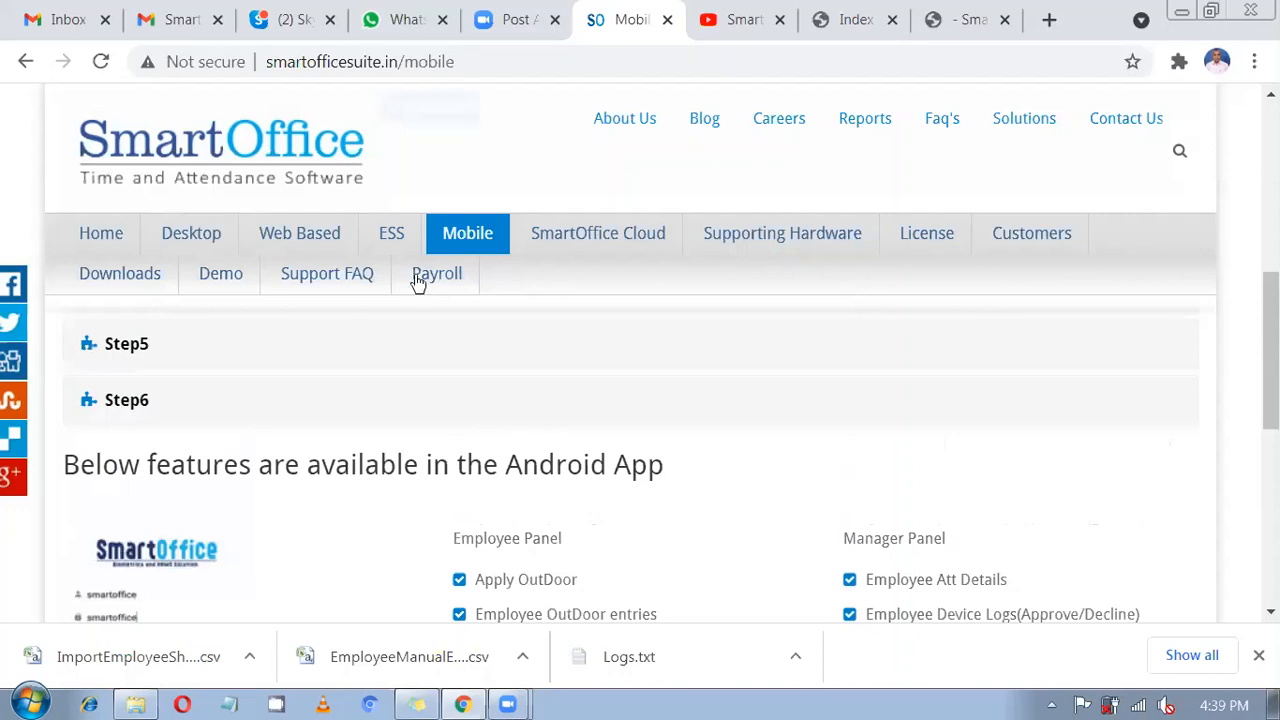
scroll(668, 414, "down", 1)
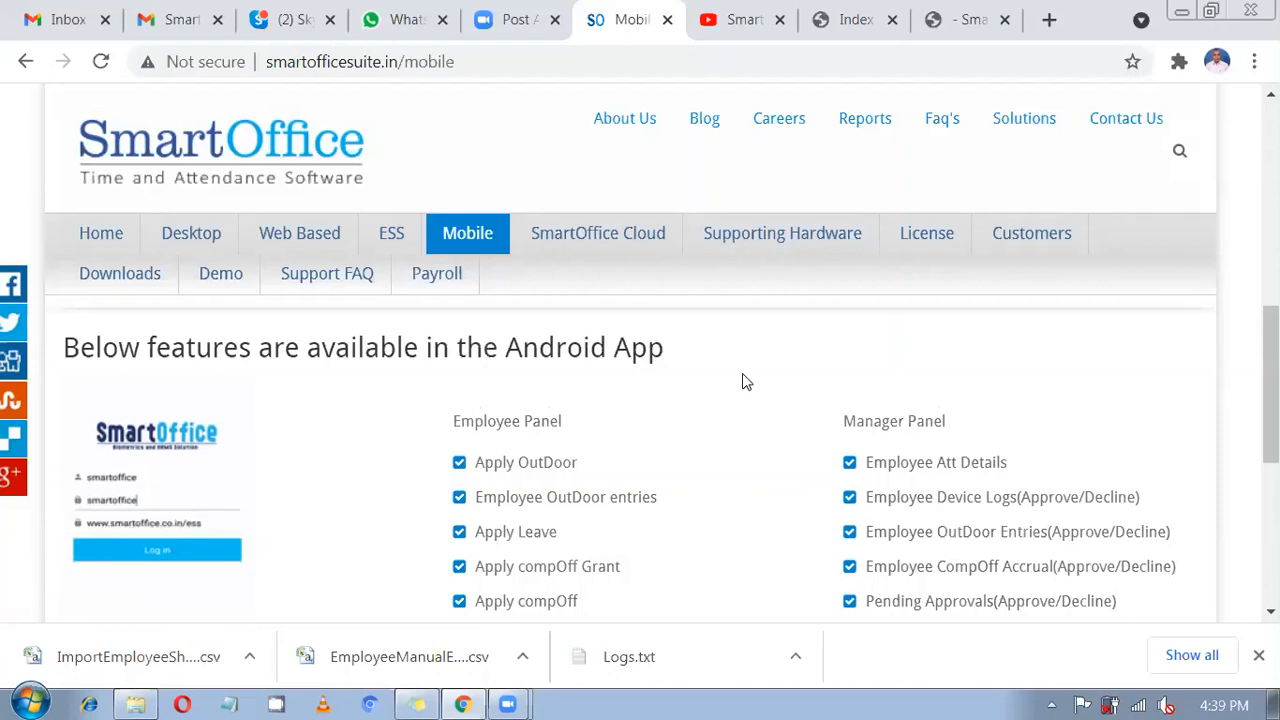
scroll(742, 375, "up", 1)
Open the SmartOffice Payroll site's Clientele > Payroll Client page and scroll through the client logos.
mouse_move(618, 246)
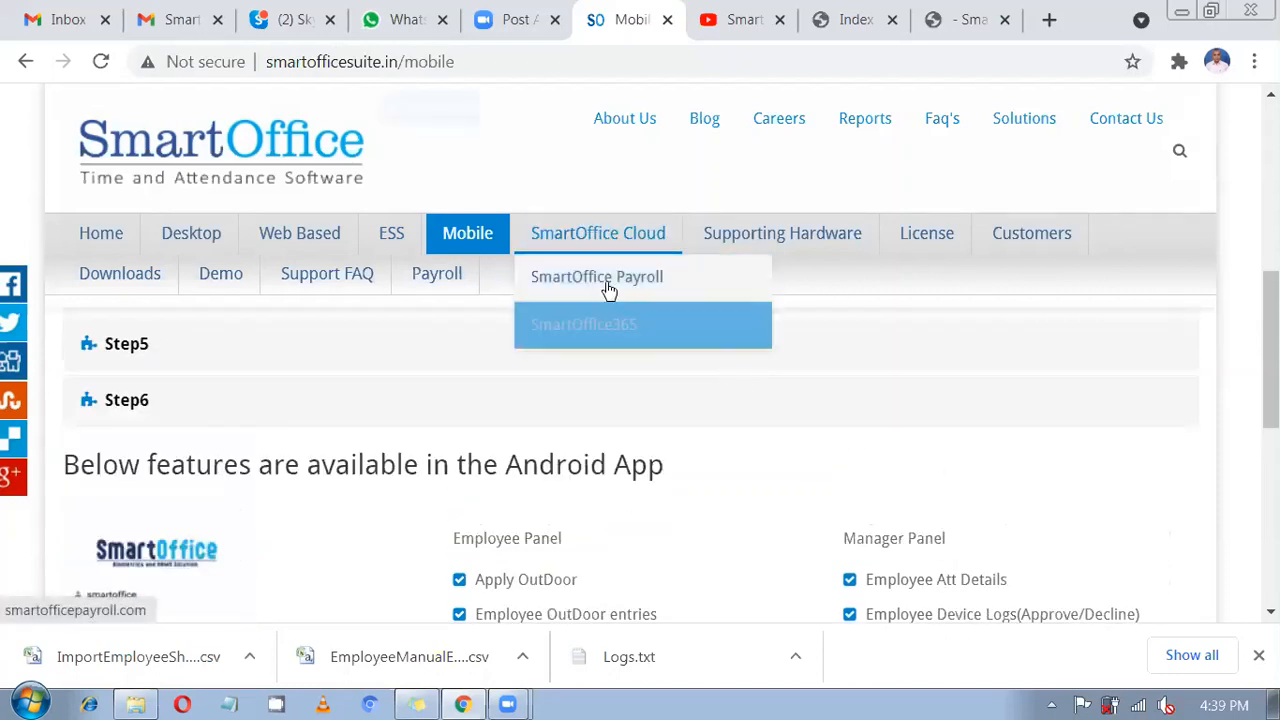
left_click(608, 288)
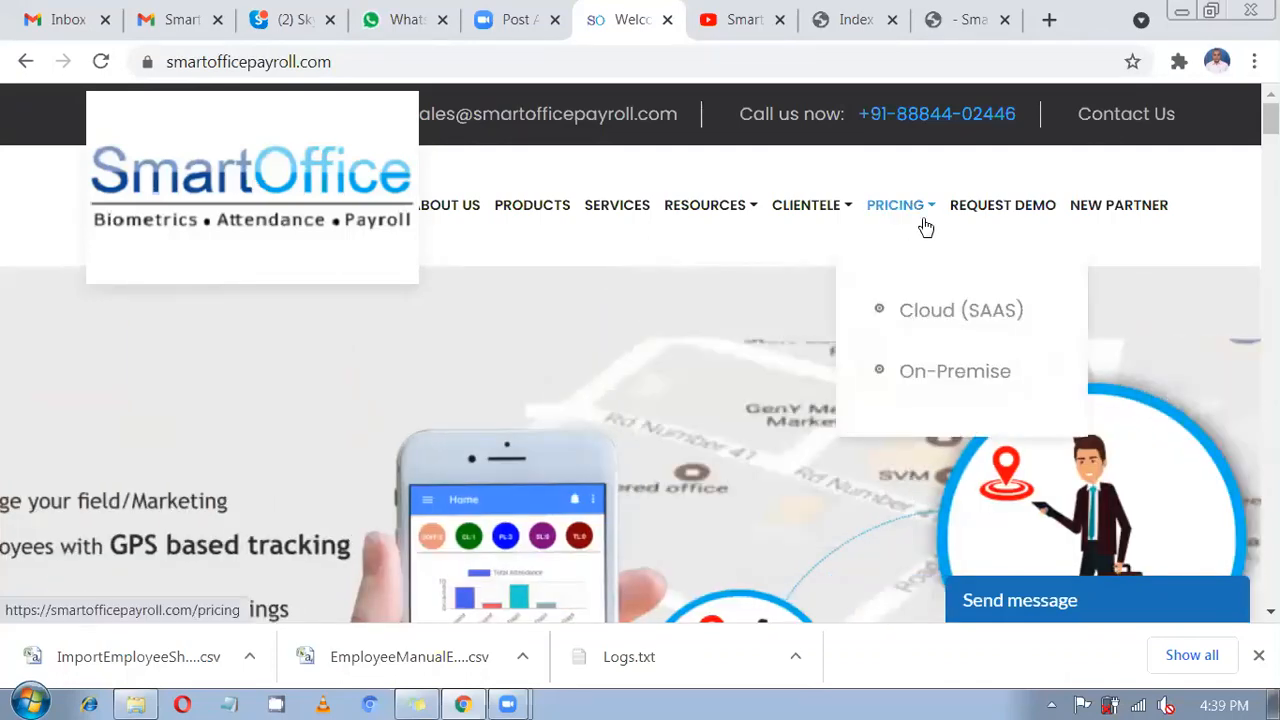
mouse_move(833, 217)
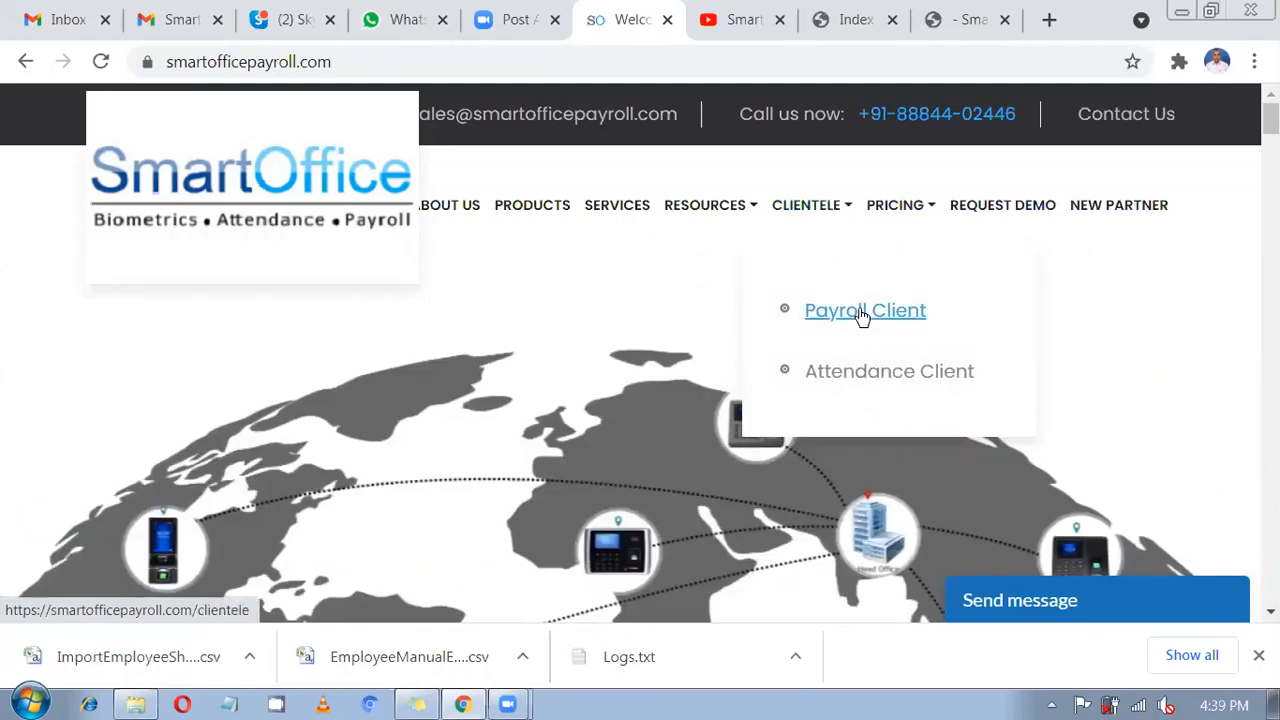
left_click(862, 312)
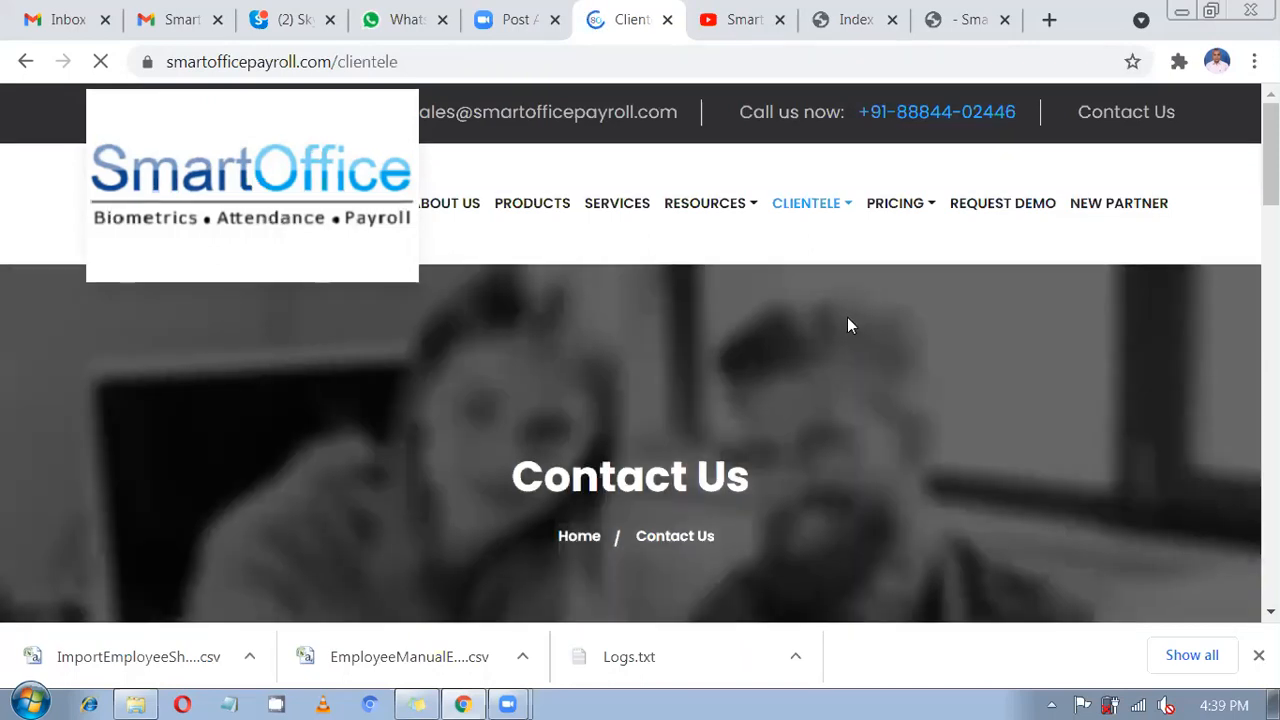
scroll(847, 326, "down", 5)
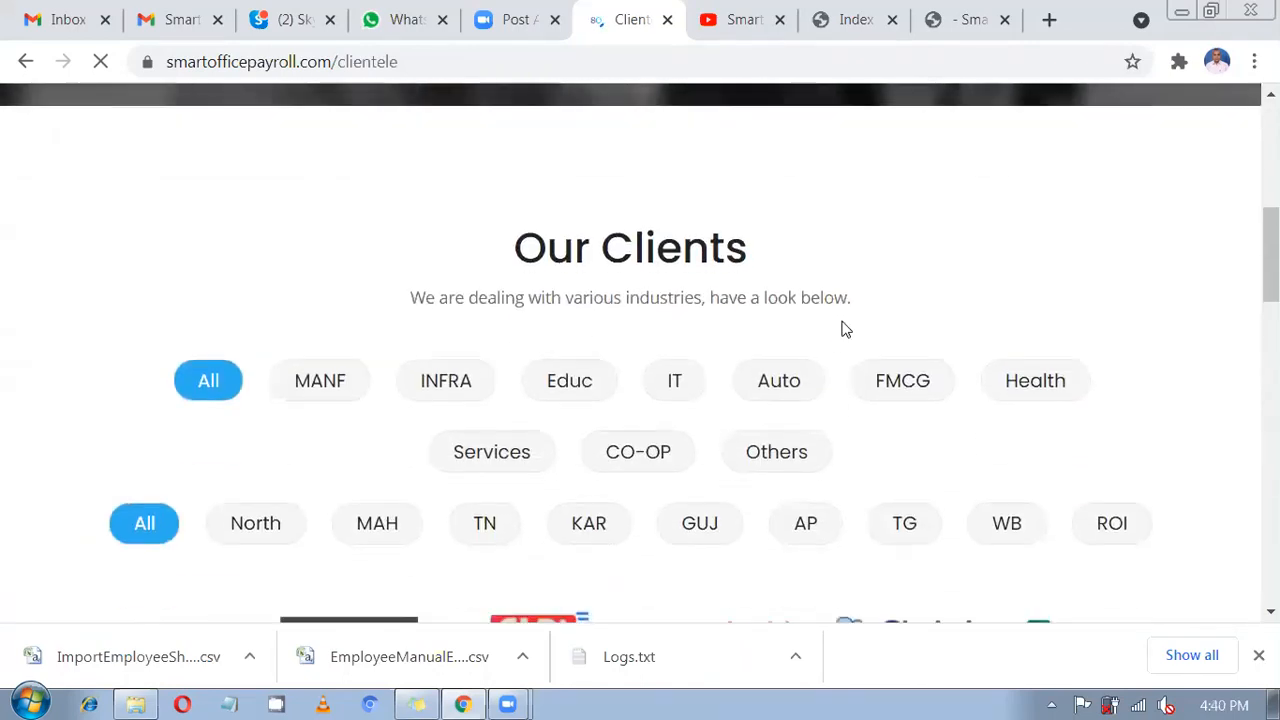
scroll(843, 328, "down", 3)
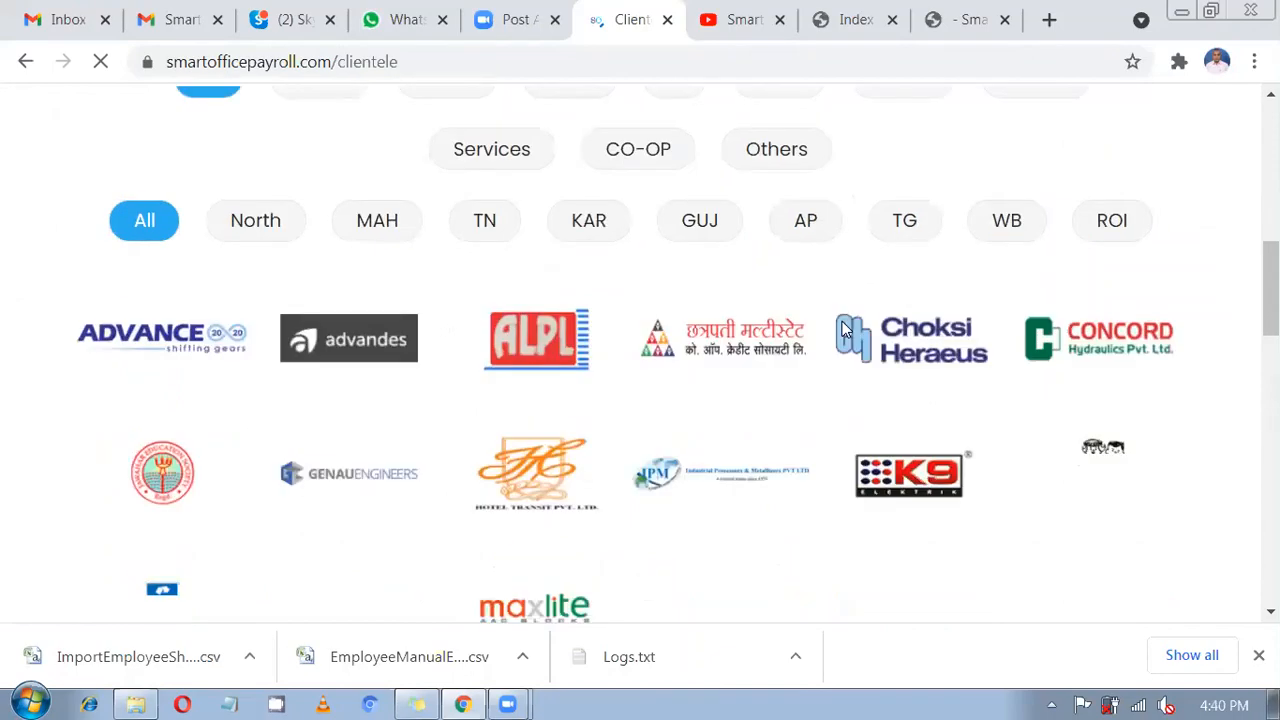
scroll(843, 328, "down", 1)
scroll(843, 328, "down", 1)
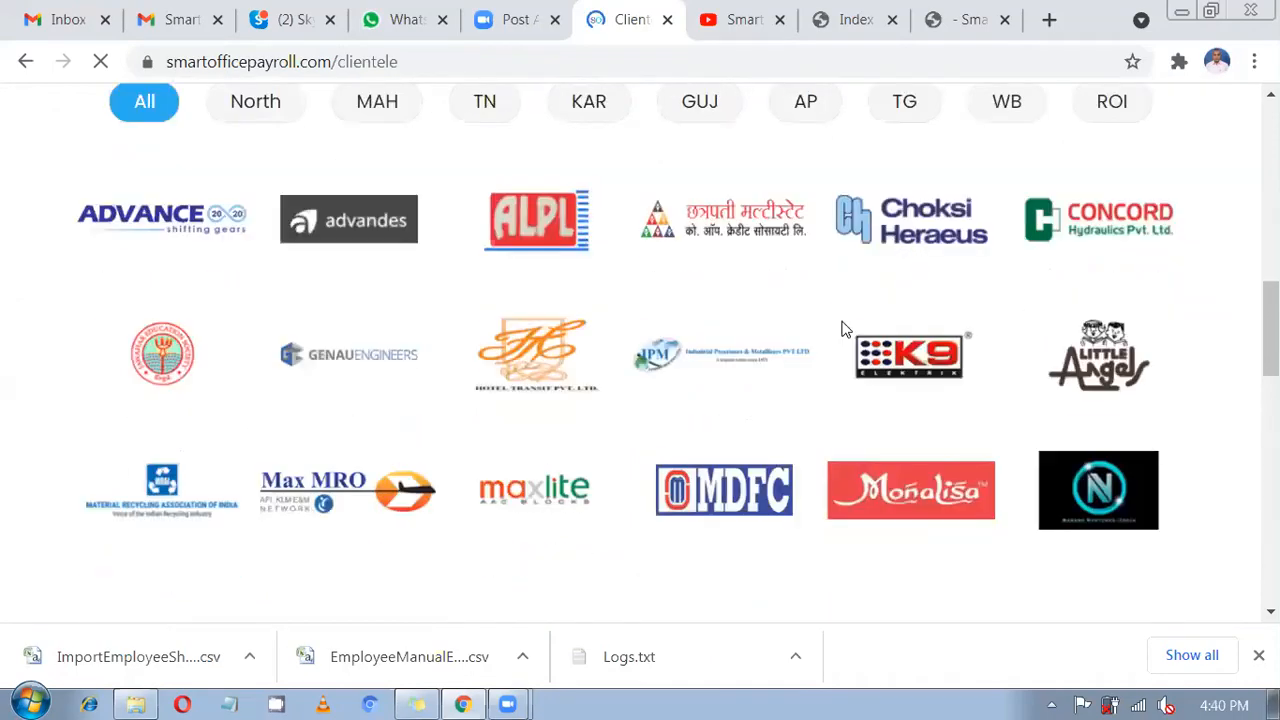
scroll(820, 314, "down", 3)
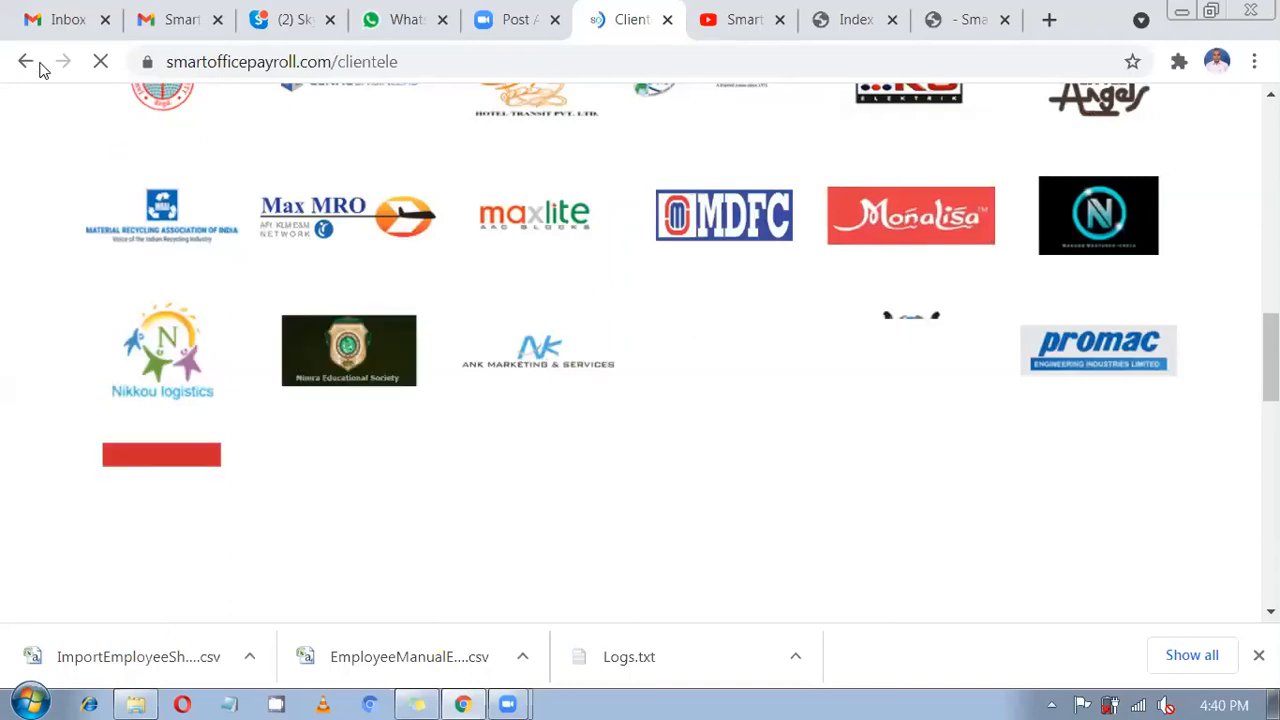
Go back from the Payroll Clientele page toward the smartofficesuite.in Mobile page.
left_click(25, 61)
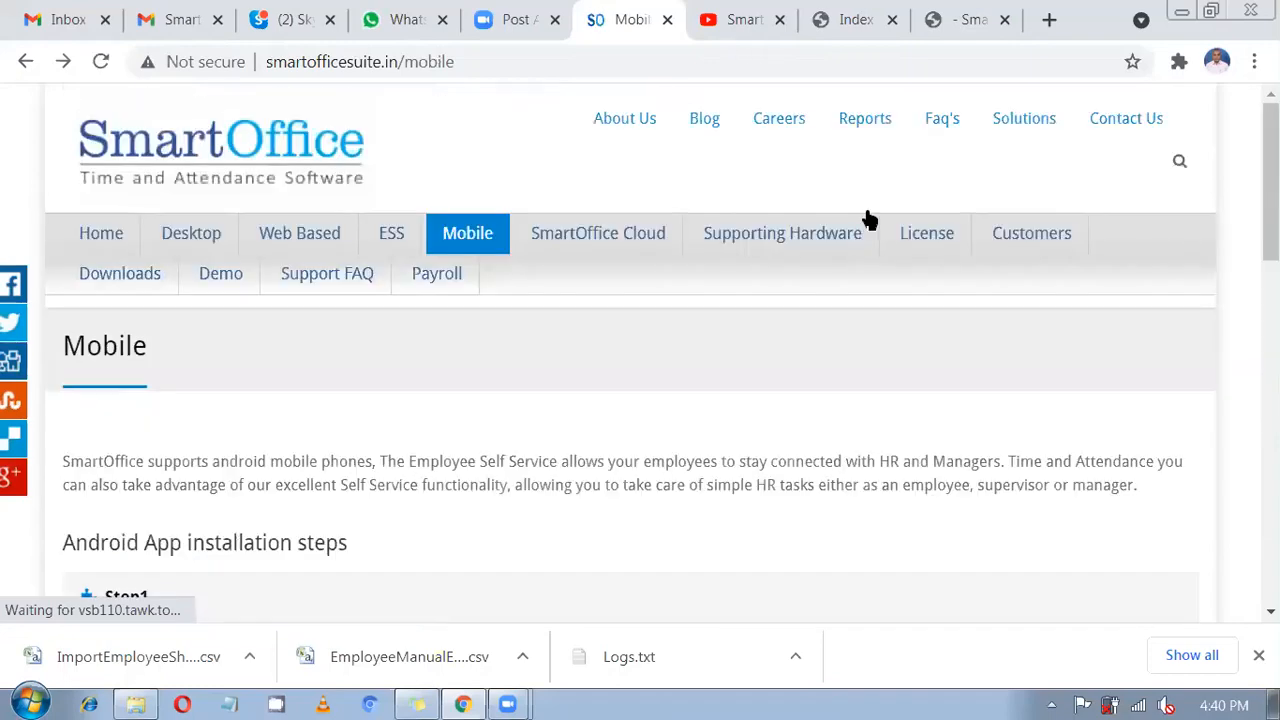
Read through the FAQ page's questions, then switch to the SmartOffice YouTube channel tab.
left_click(938, 131)
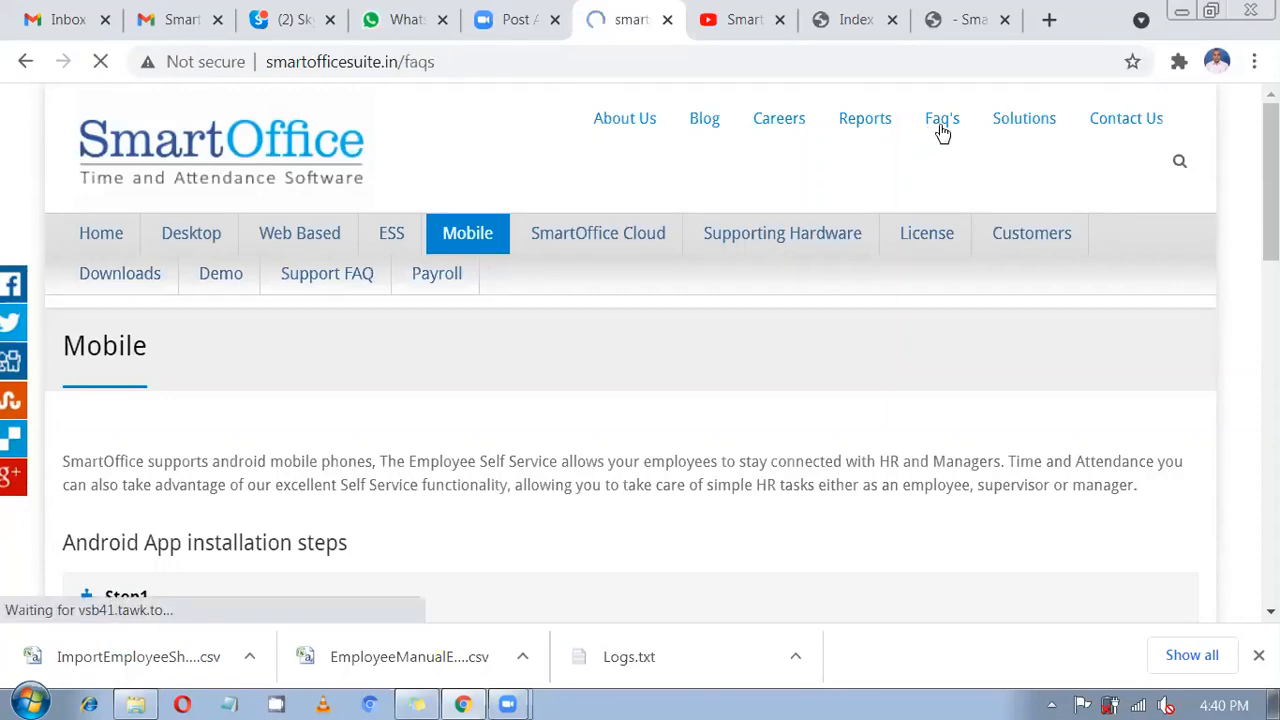
scroll(333, 428, "down", 1)
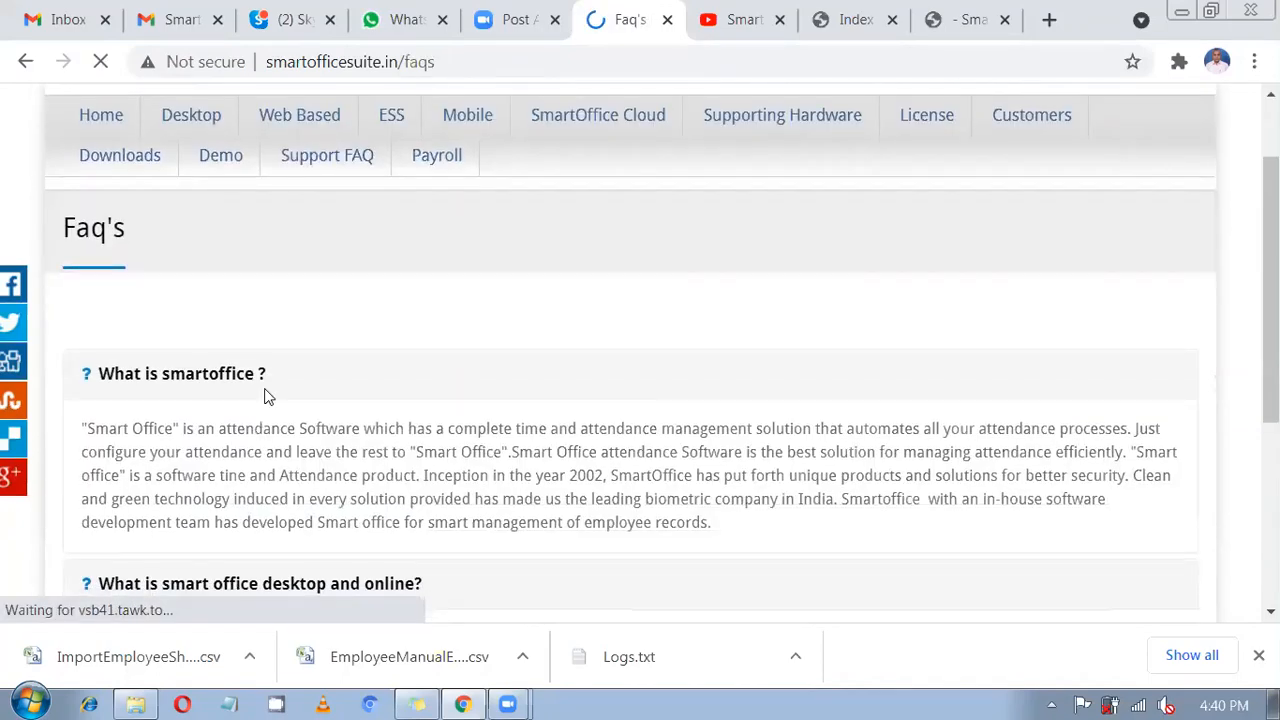
scroll(200, 380, "down", 2)
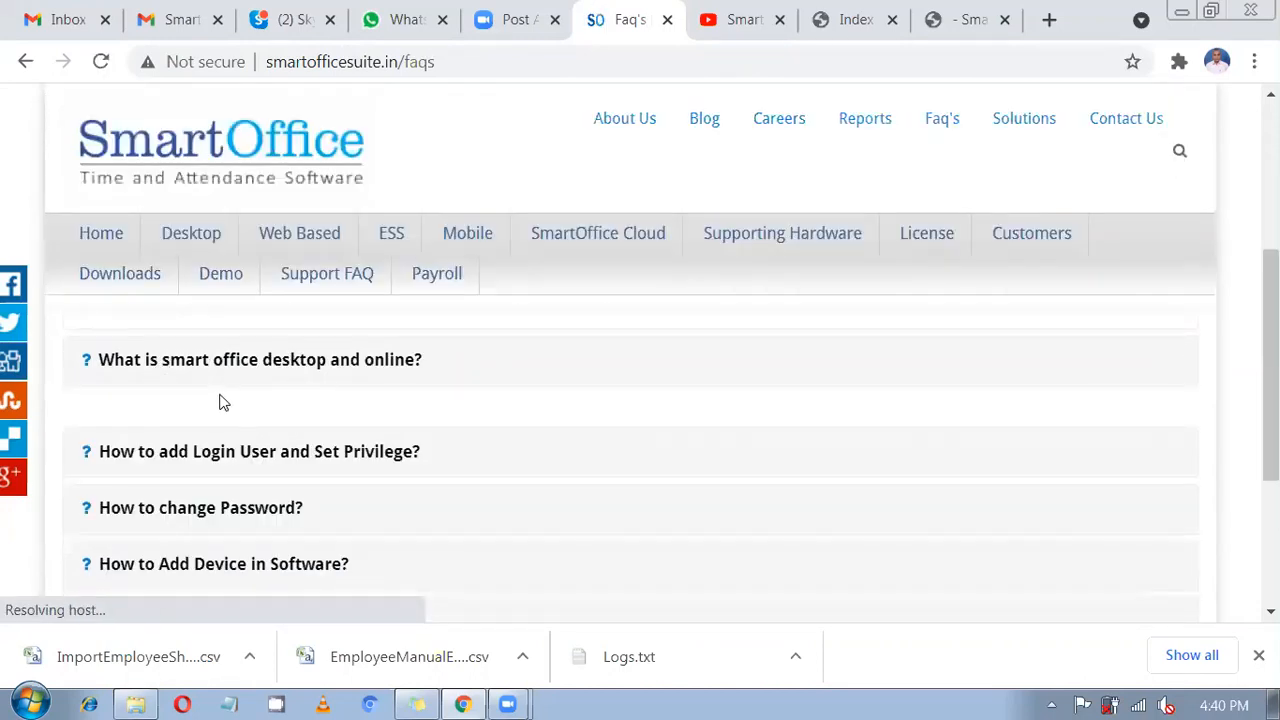
scroll(222, 403, "down", 1)
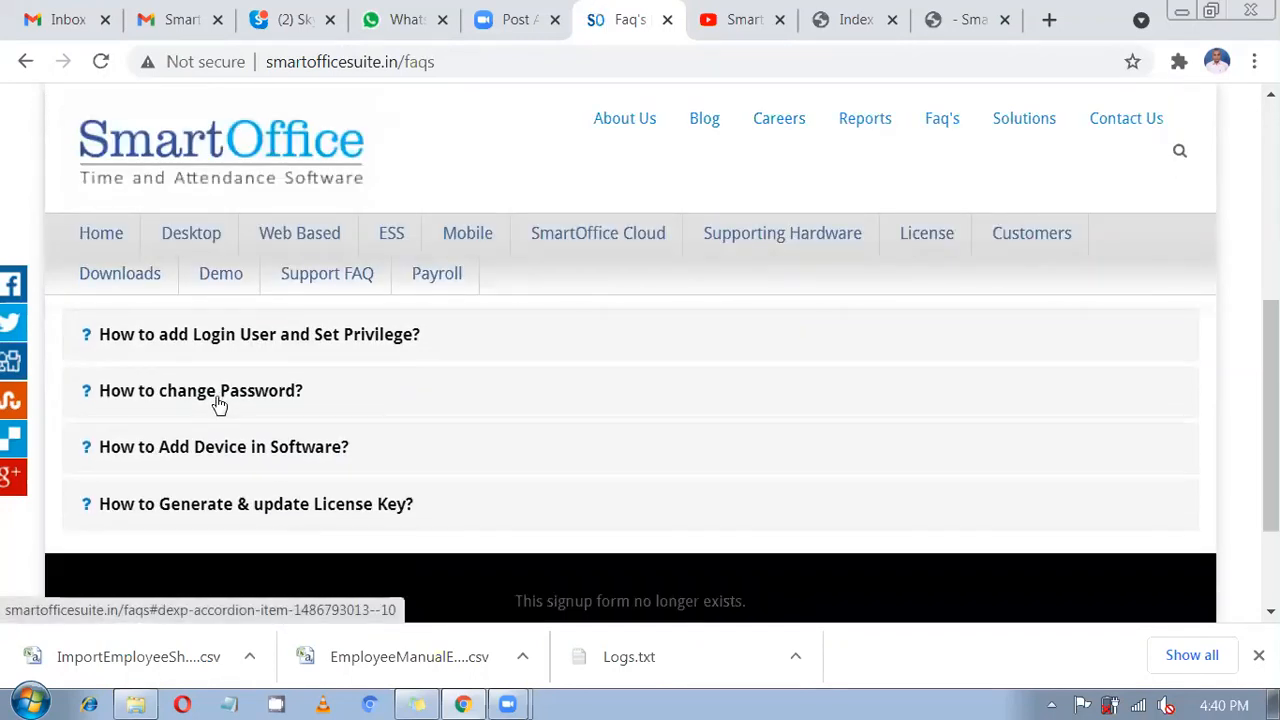
scroll(280, 406, "up", 1)
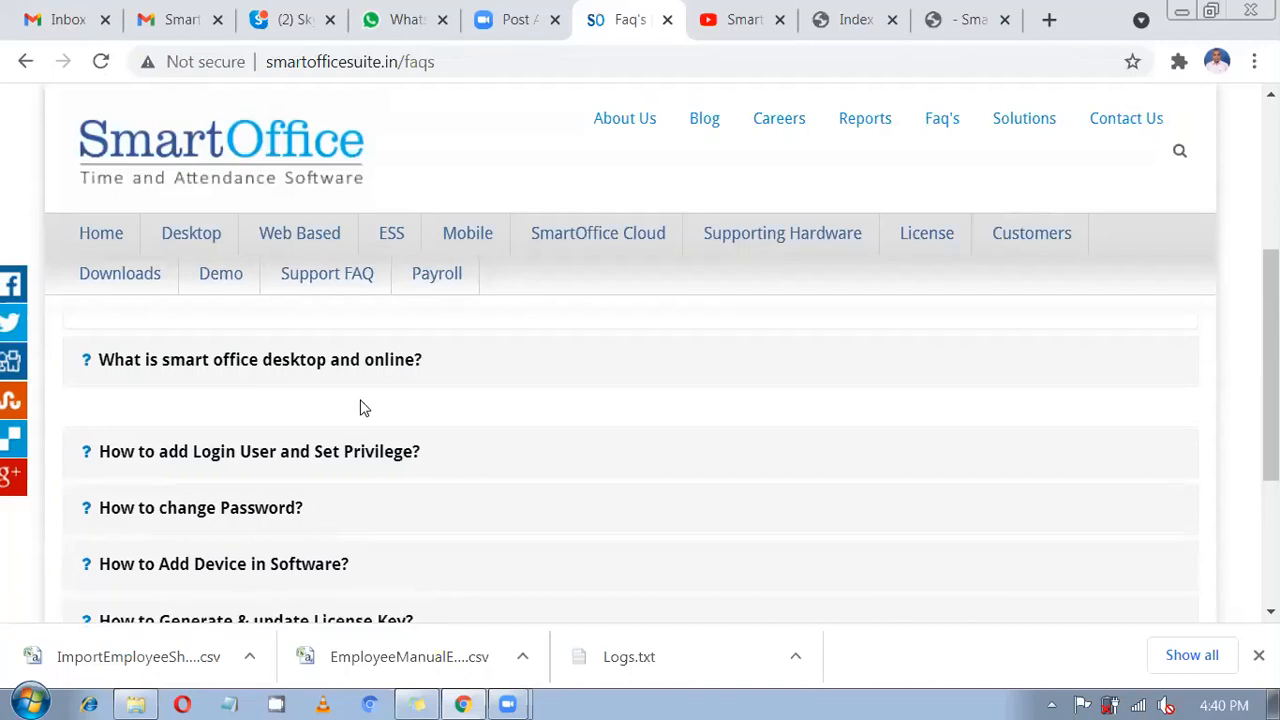
scroll(363, 408, "up", 1)
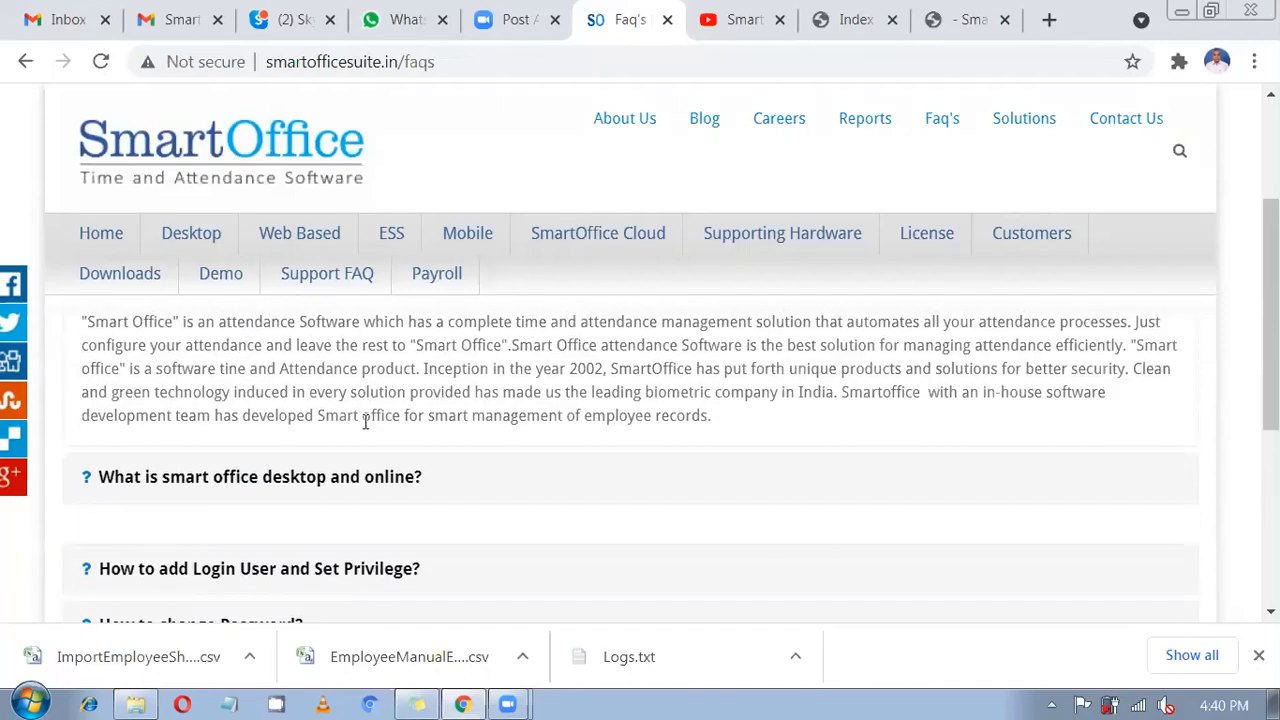
mouse_move(221, 292)
left_click(776, 10)
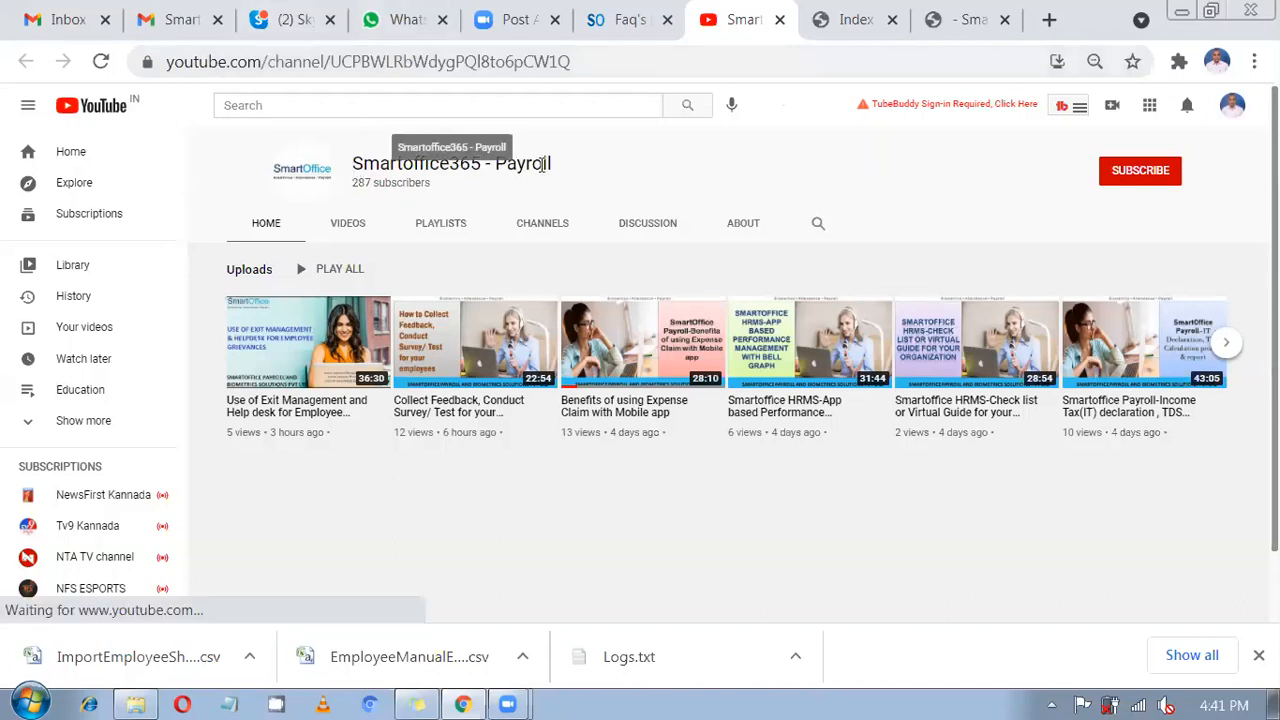
Highlight part of the Smartoffice365 - Payroll channel name, then switch to the so365.in SmartApp tab.
left_click_drag(507, 160, 380, 165)
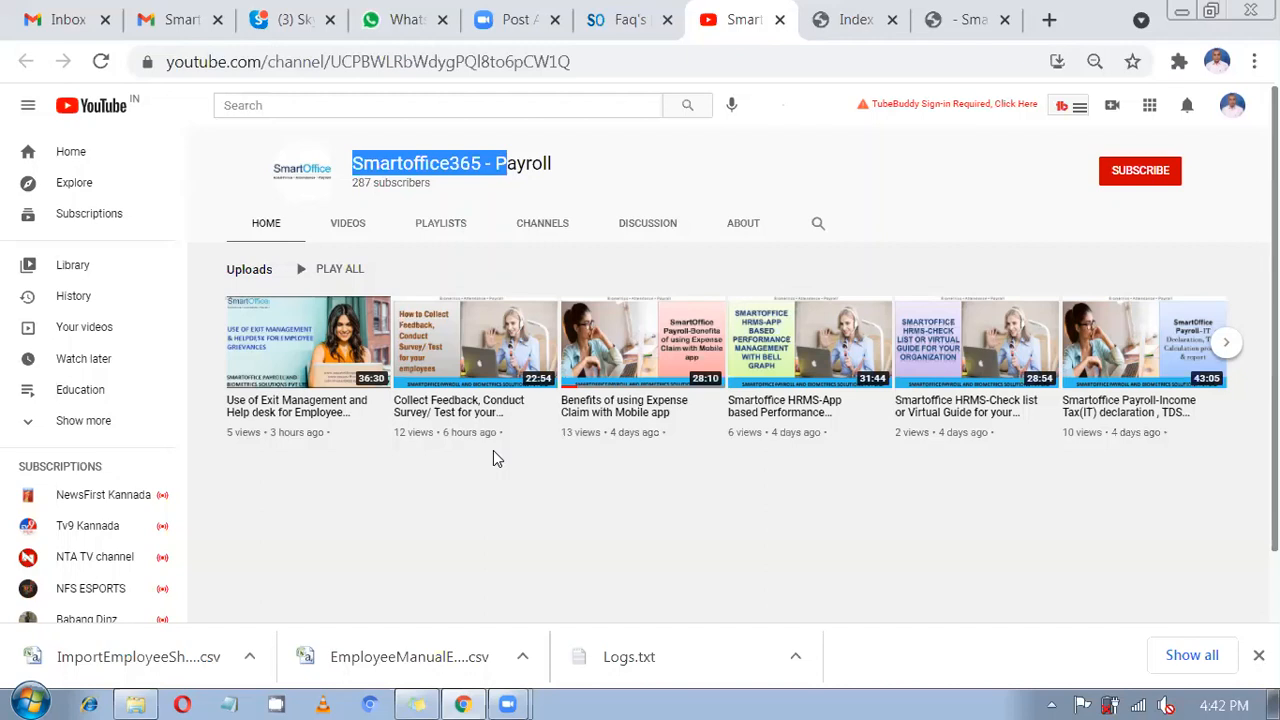
left_click(862, 16)
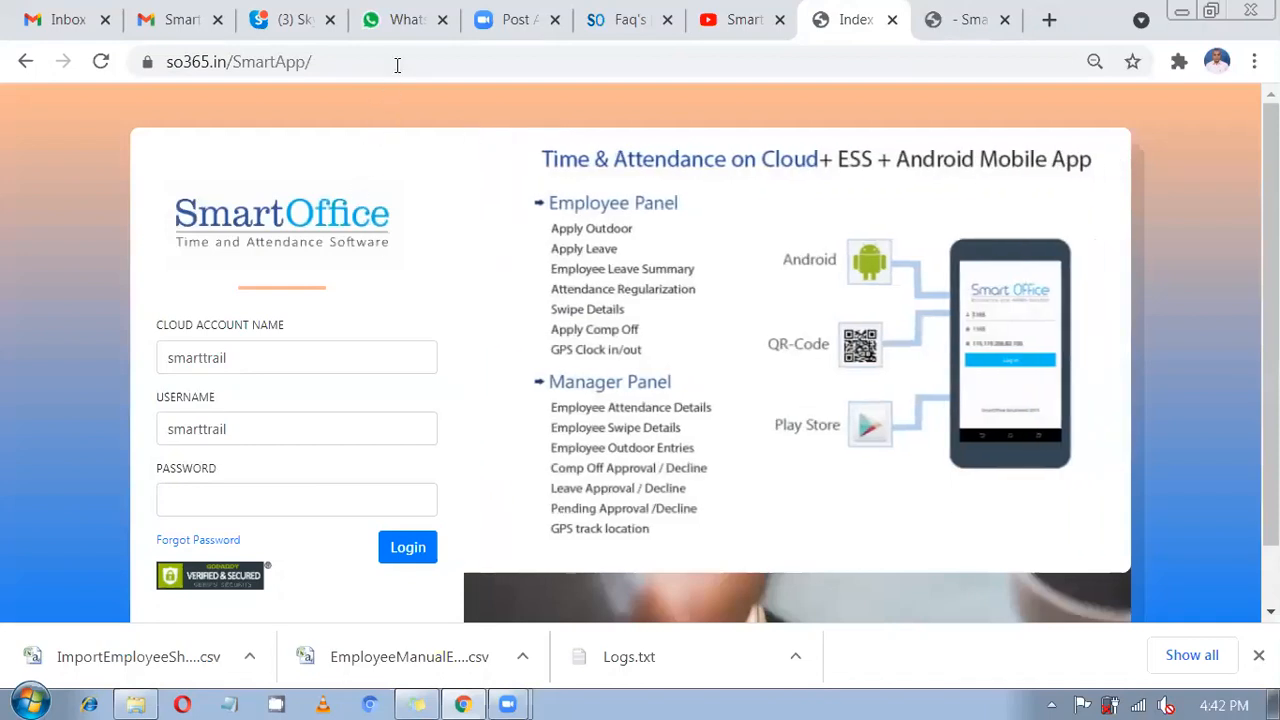
Check the login page's web address and the prefilled cloud account name.
left_click_drag(397, 65, 150, 66)
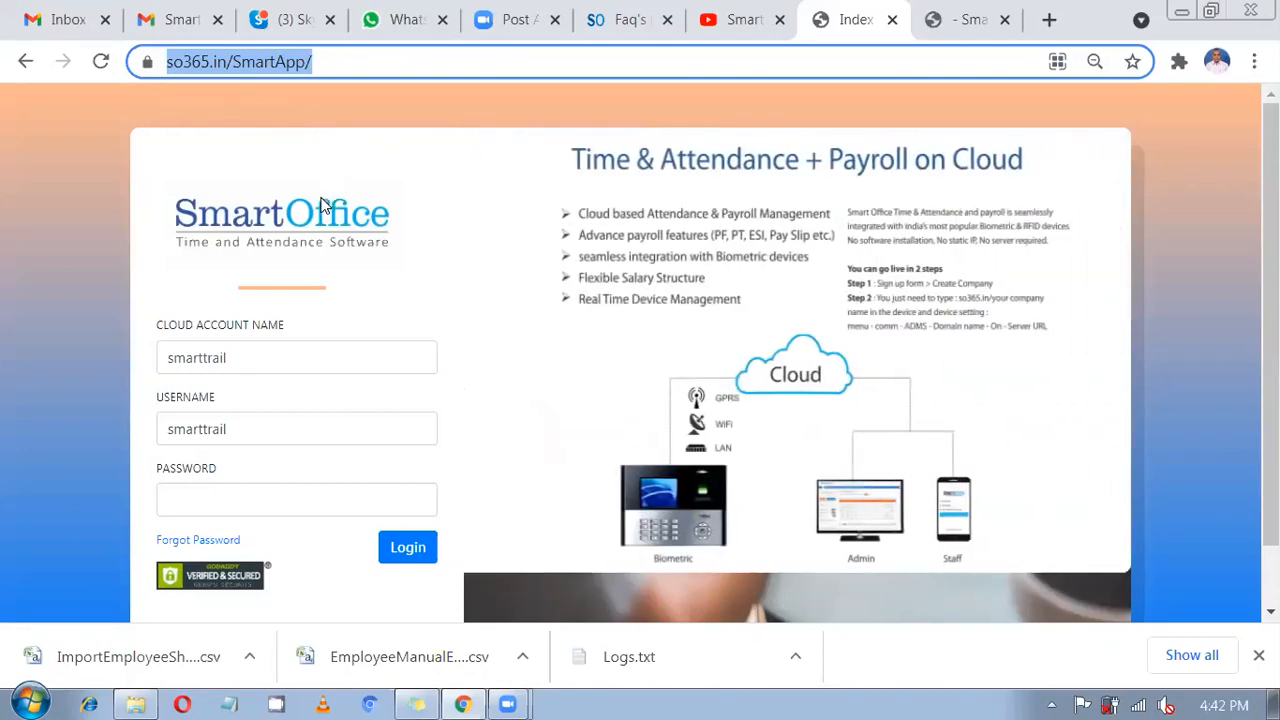
left_click_drag(347, 63, 133, 88)
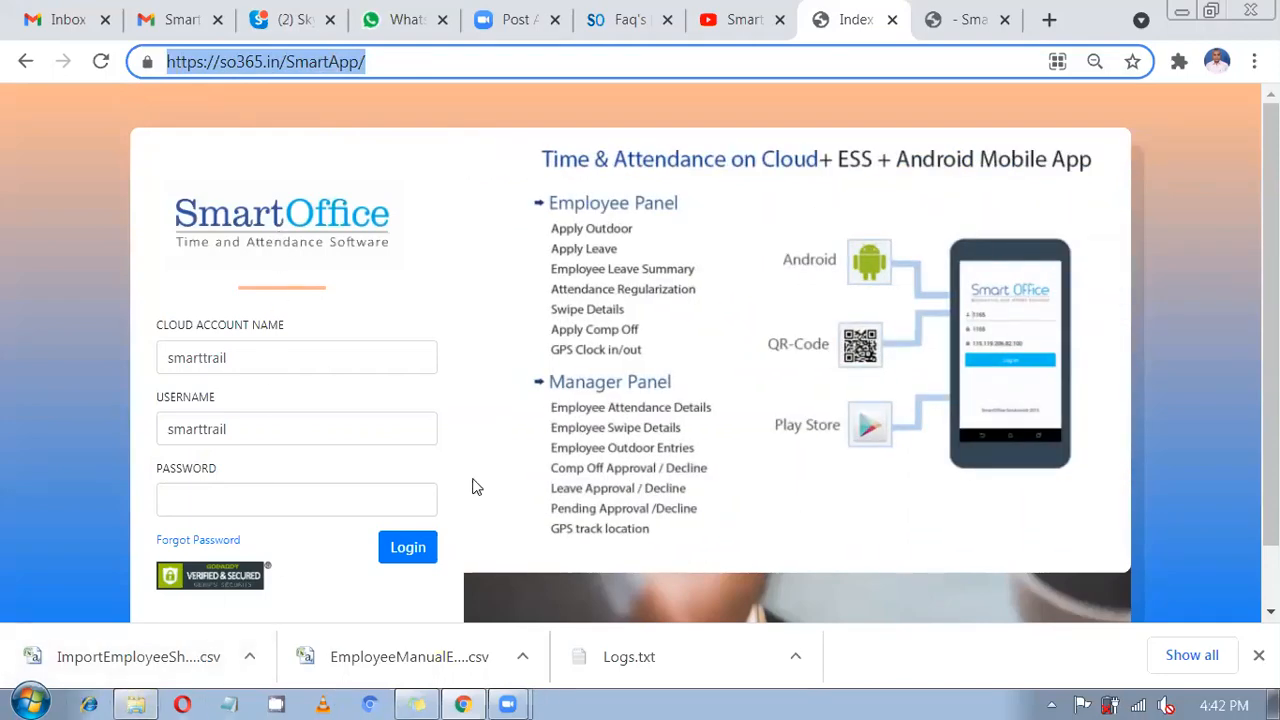
left_click_drag(349, 357, 86, 370)
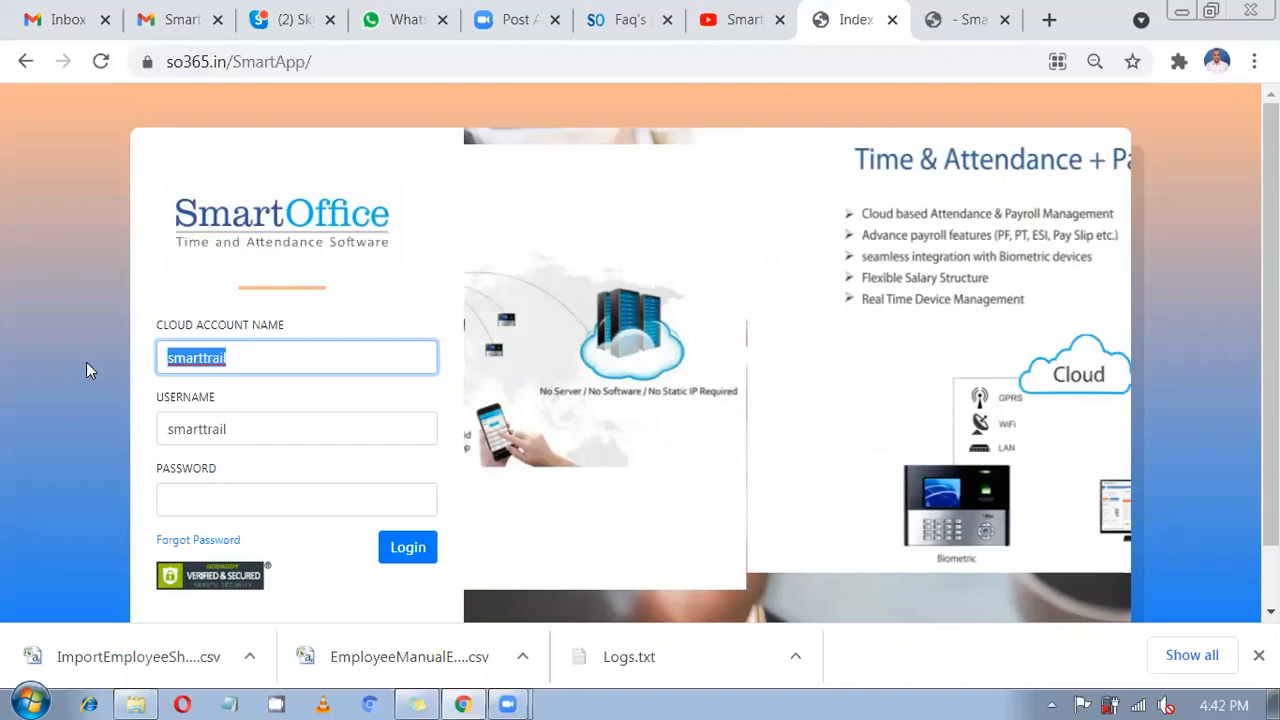
Move to the password field, paste the account password and sign in.
key("Tab")
key("End")
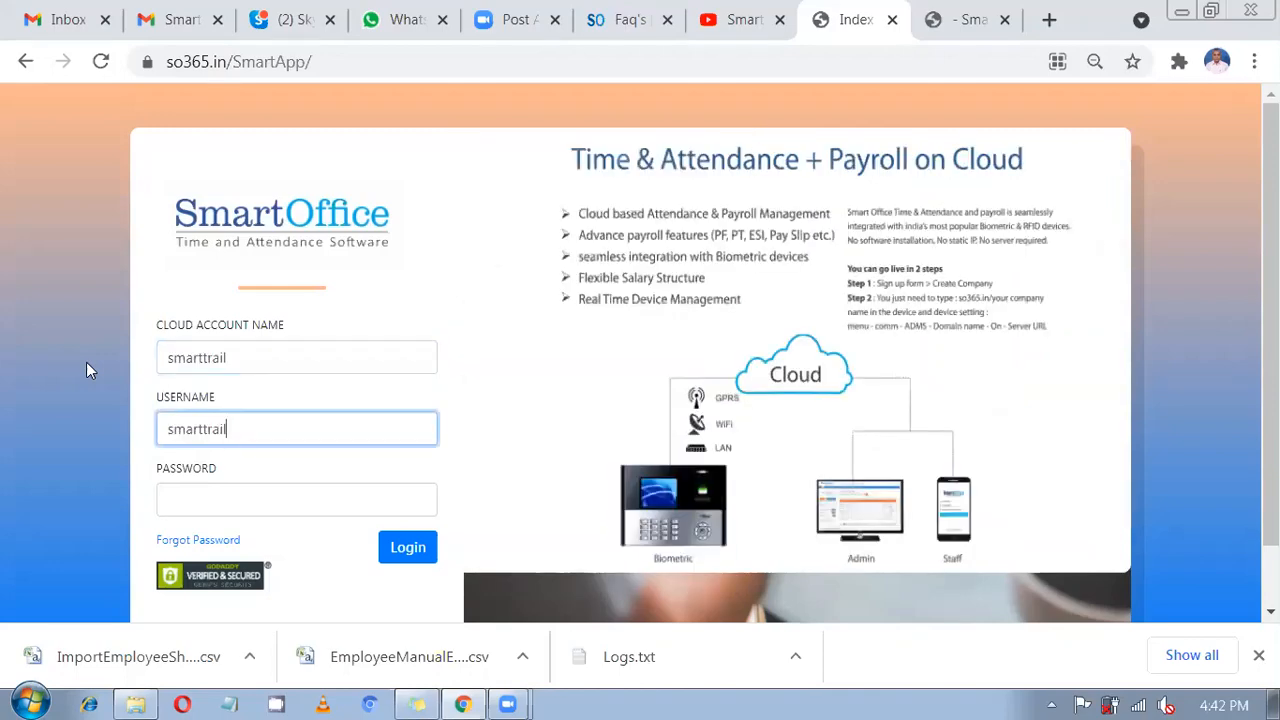
key("Tab")
key("ctrl+v")
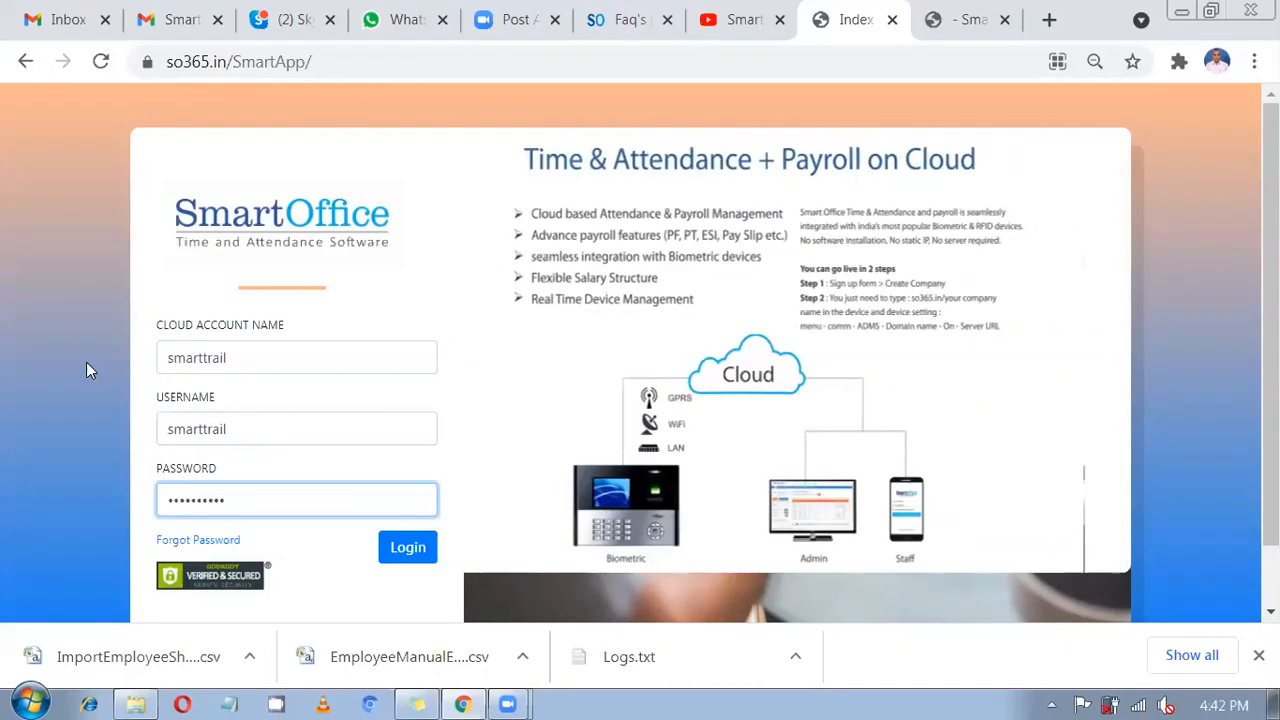
key("Return")
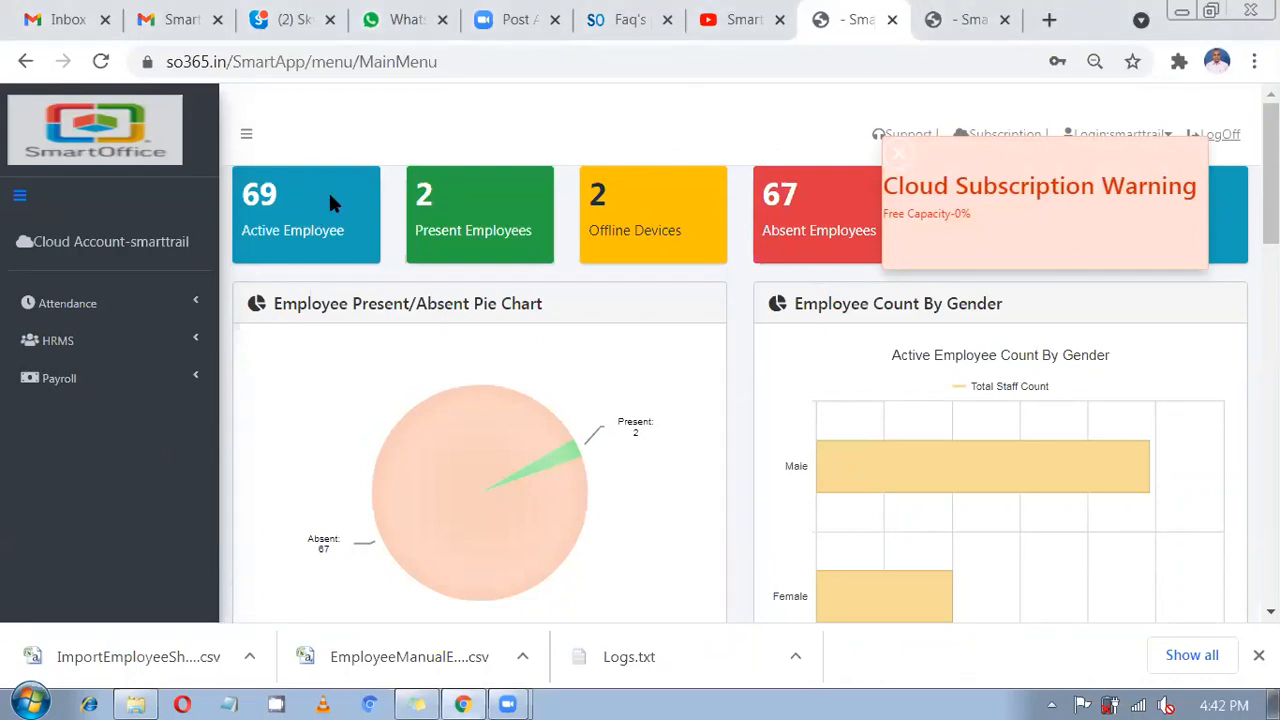
Dismiss the subscription warning and look over the dashboard.
left_click(895, 154)
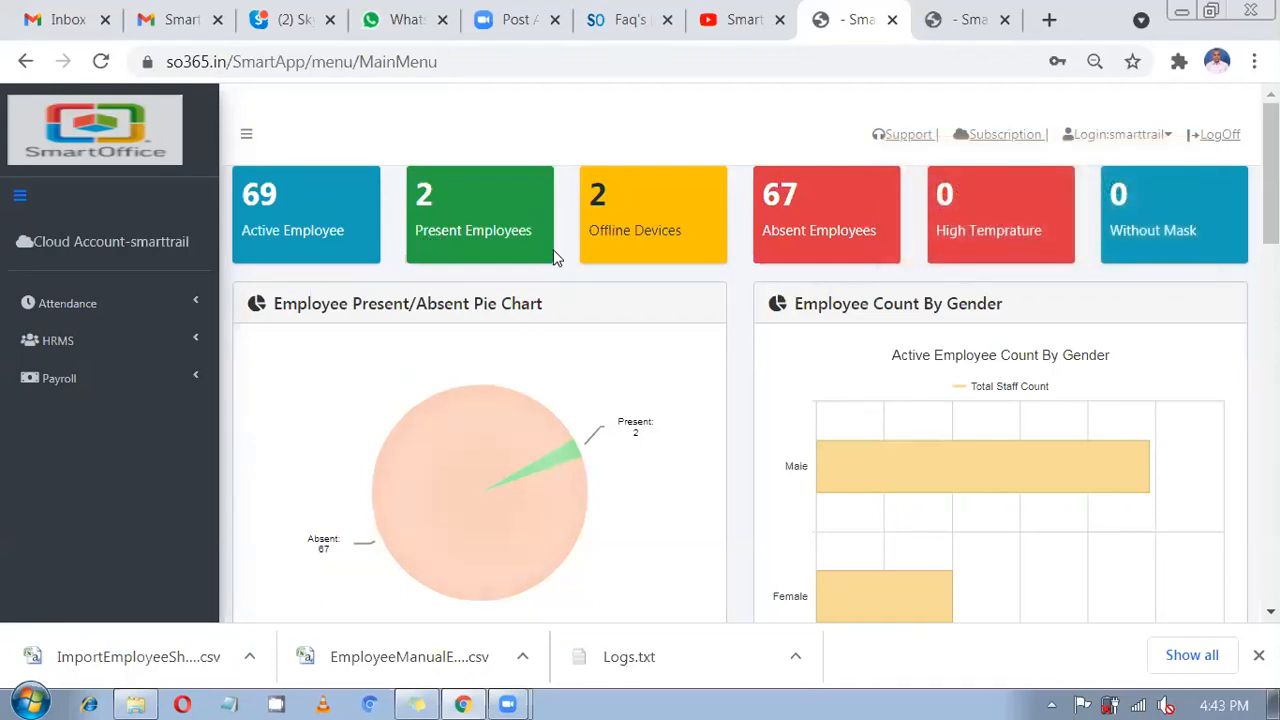
scroll(568, 250, "down", 4)
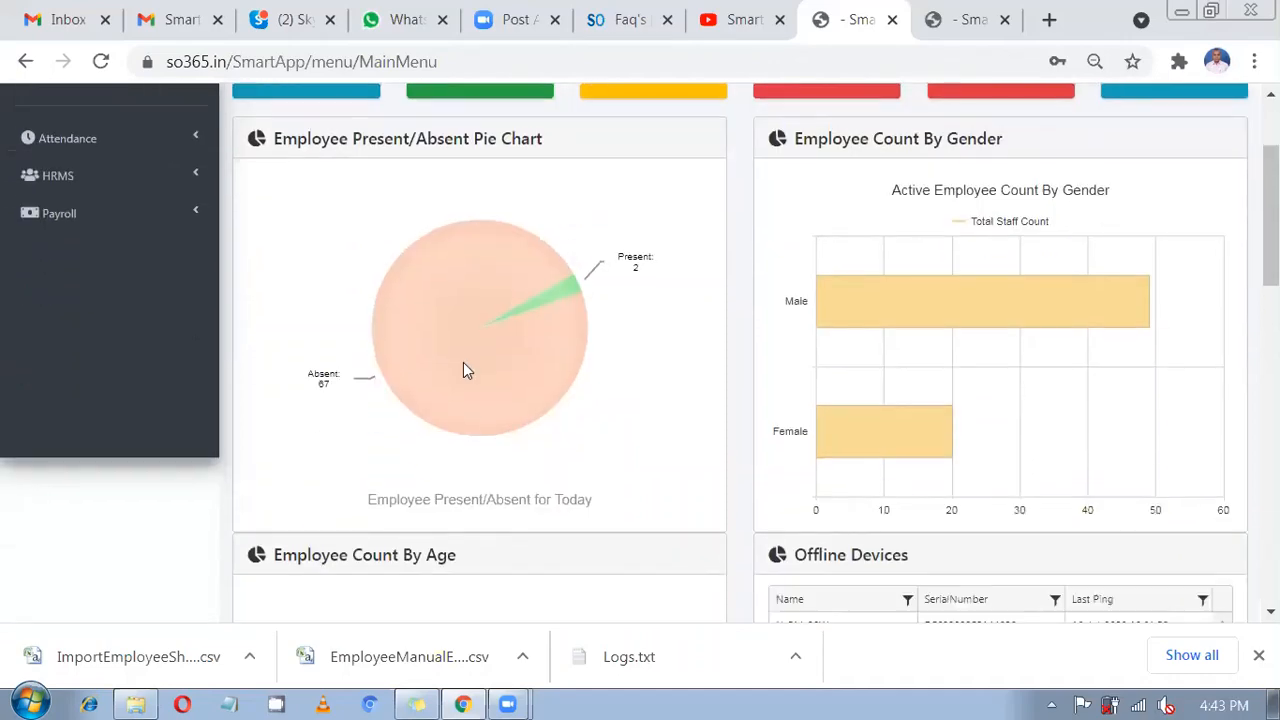
scroll(447, 379, "down", 6)
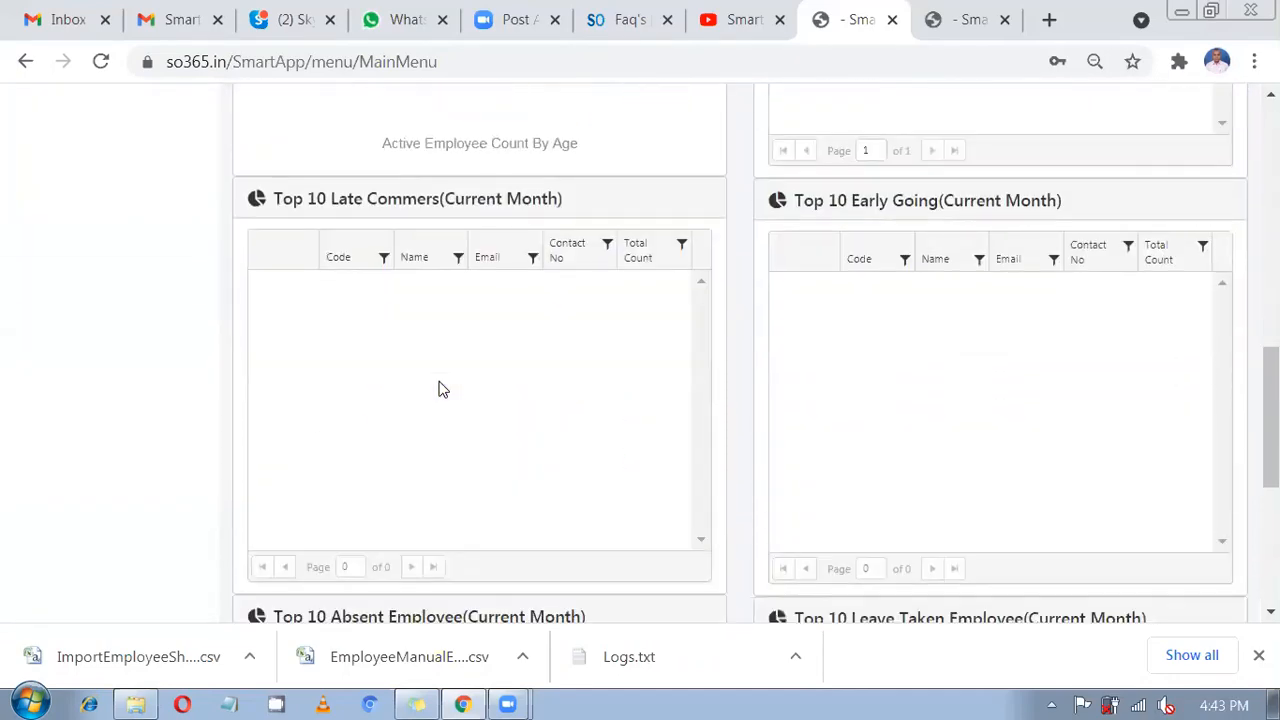
scroll(440, 387, "up", 10)
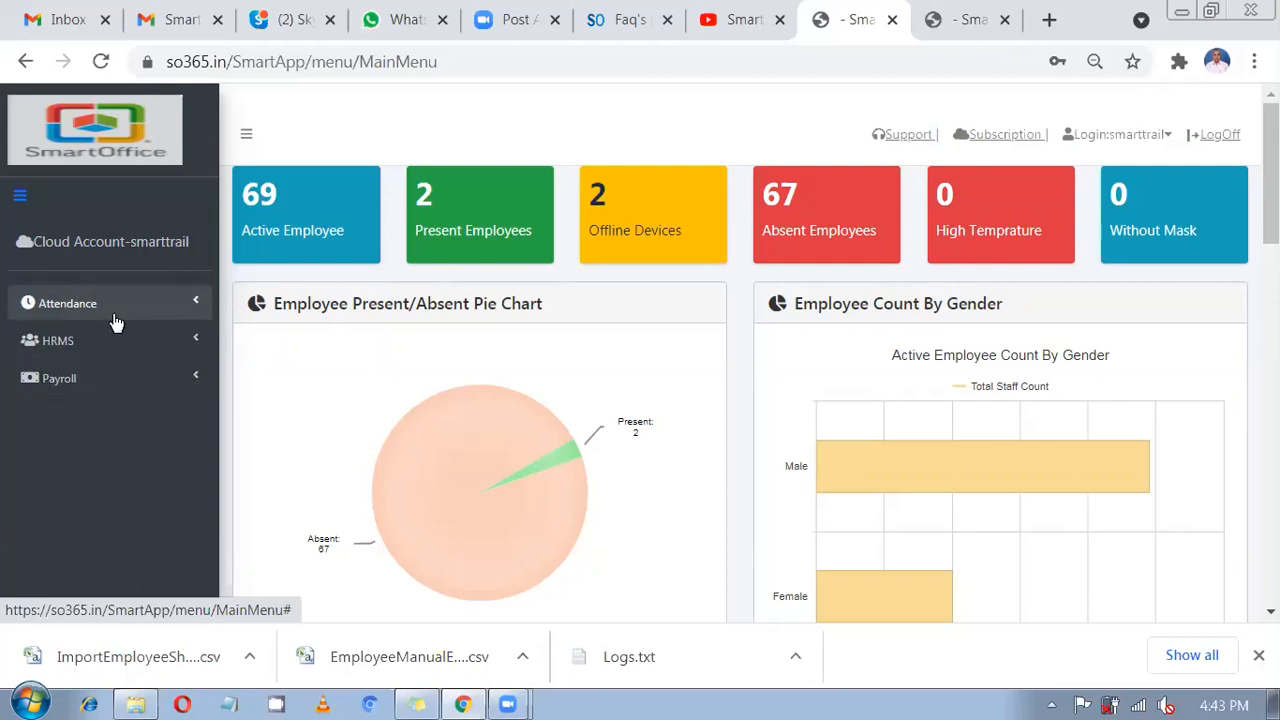
Expand Attendance in the sidebar and open Global Settings.
left_click(110, 314)
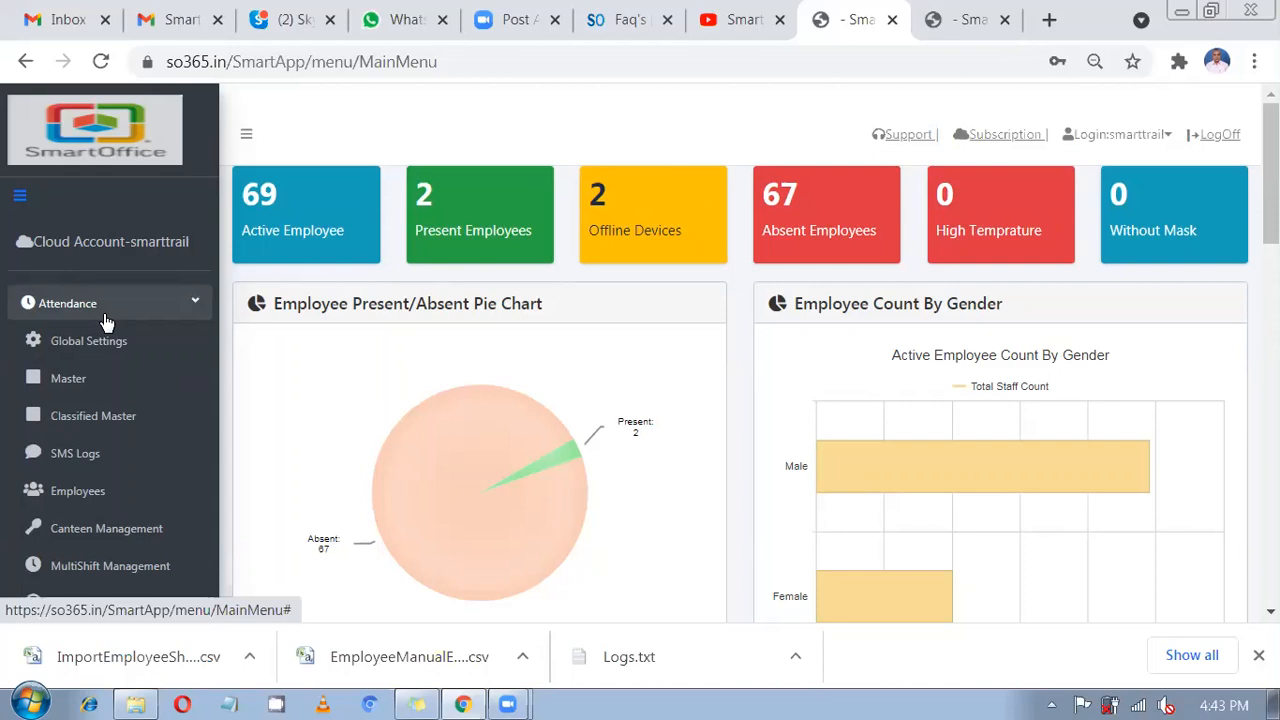
scroll(116, 425, "down", 2)
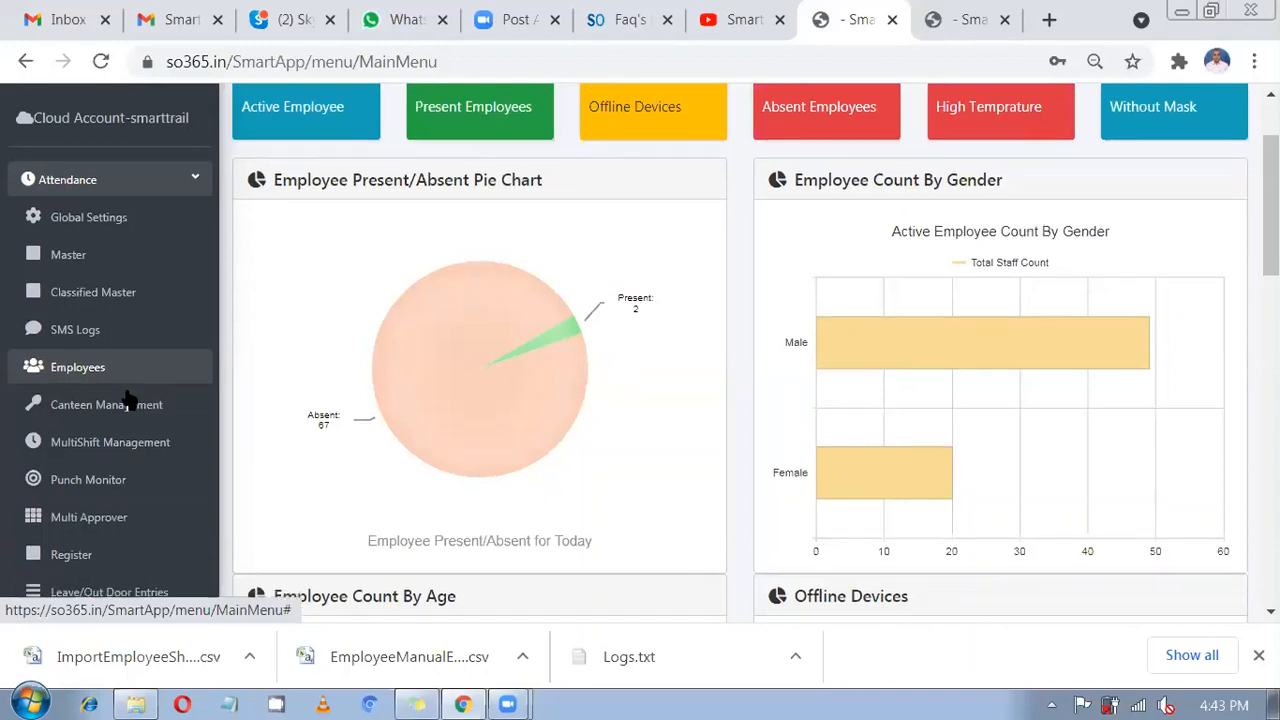
scroll(128, 398, "down", 1)
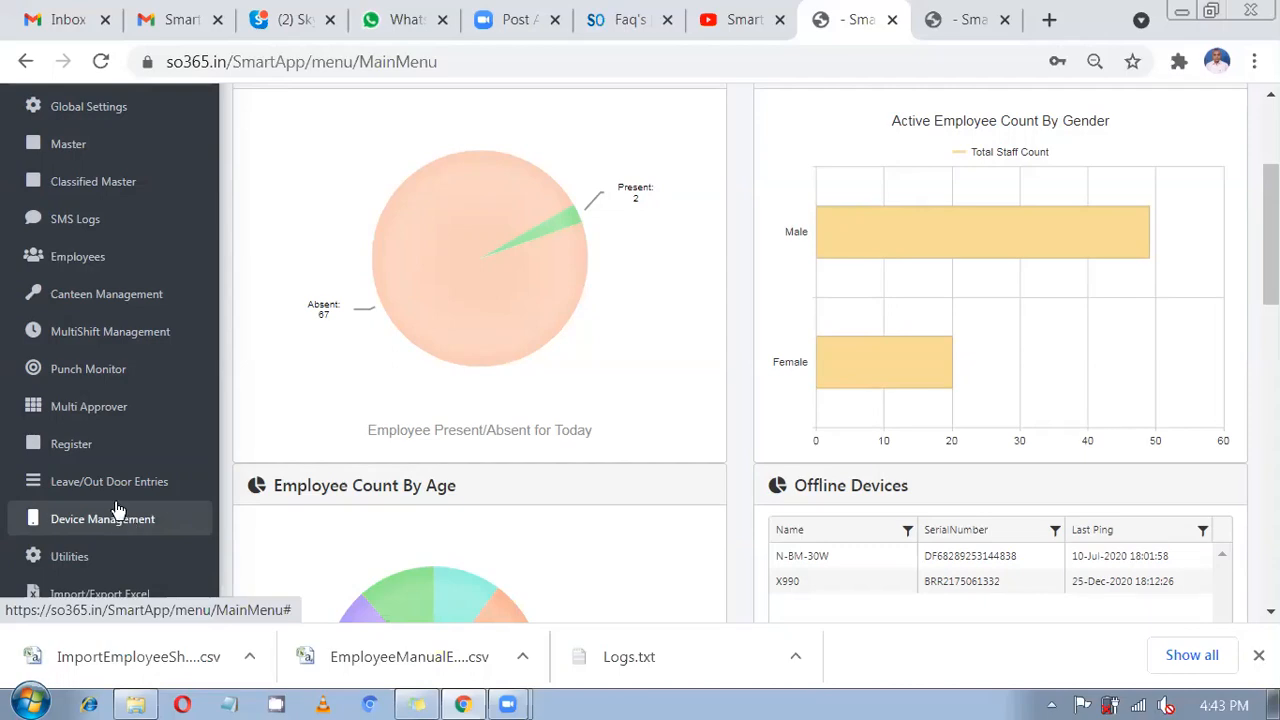
scroll(143, 434, "up", 3)
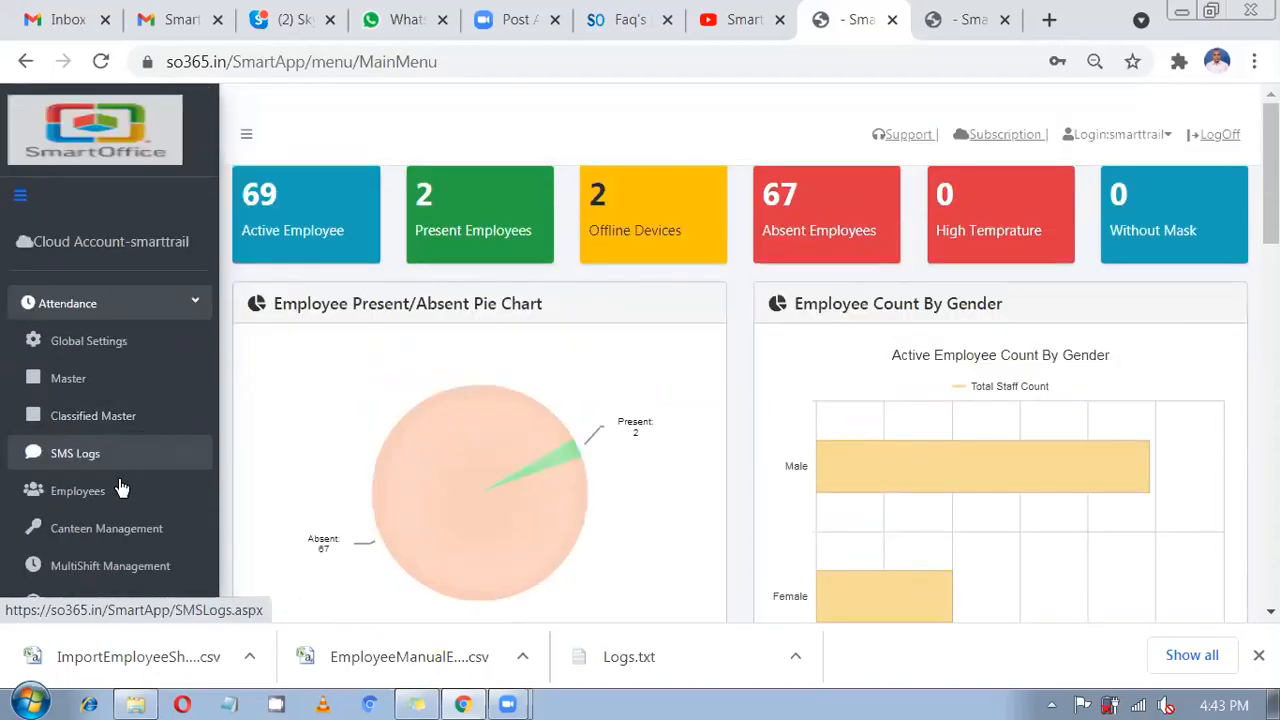
left_click(136, 342)
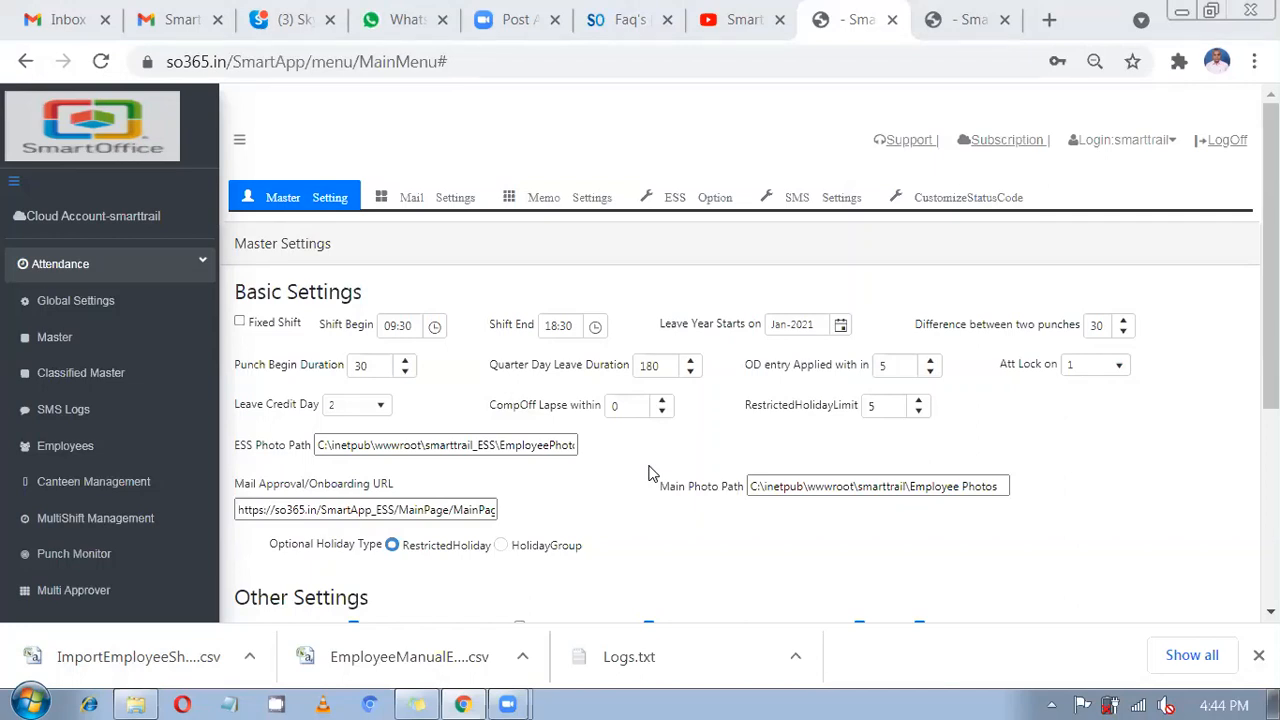
Reload Global Settings and enable Fixed Shift, keeping the 09:30–18:30 shift times.
left_click(84, 303)
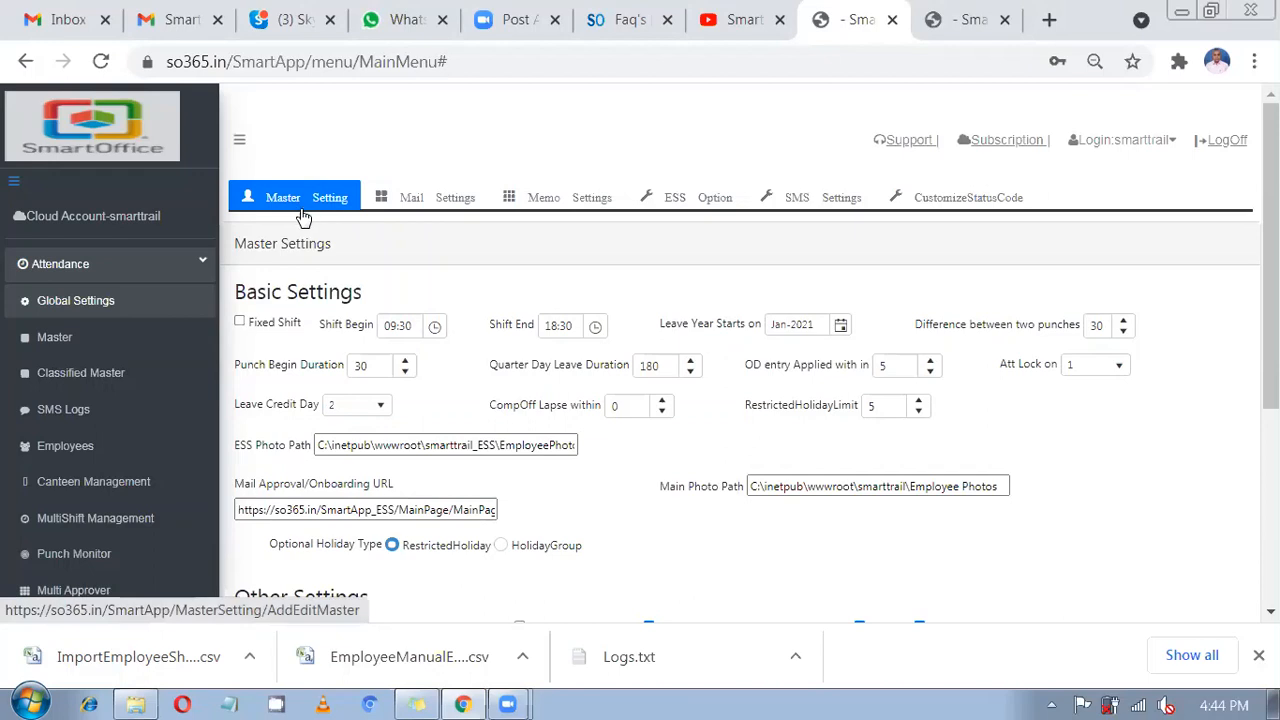
left_click(242, 325)
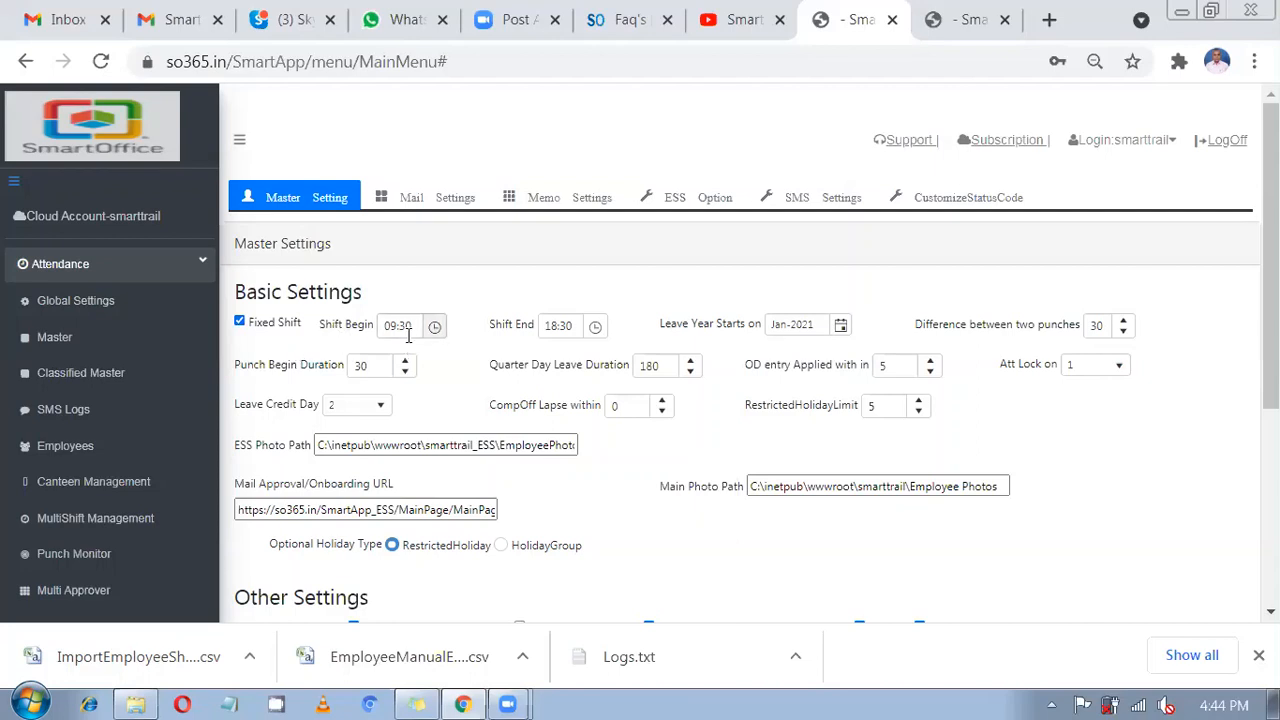
left_click(372, 328)
Change the Punch Begin Duration from 30 to 120.
left_click(536, 333)
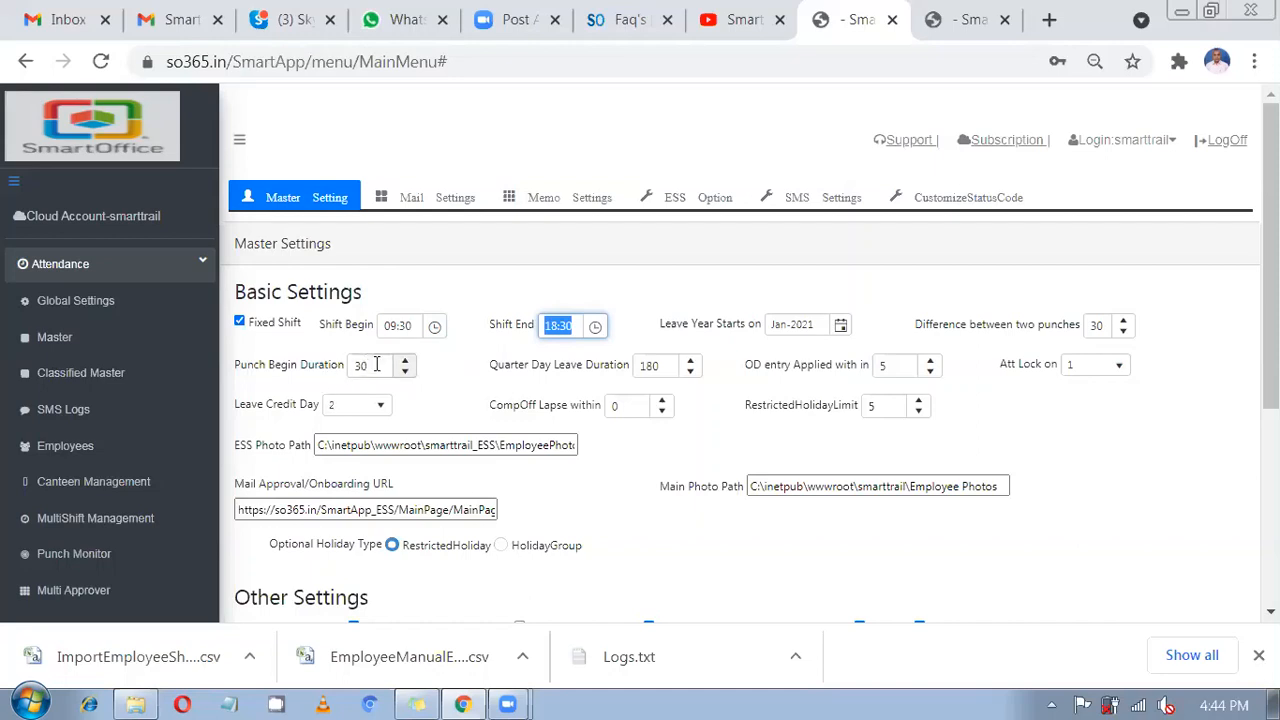
left_click_drag(395, 370, 345, 362)
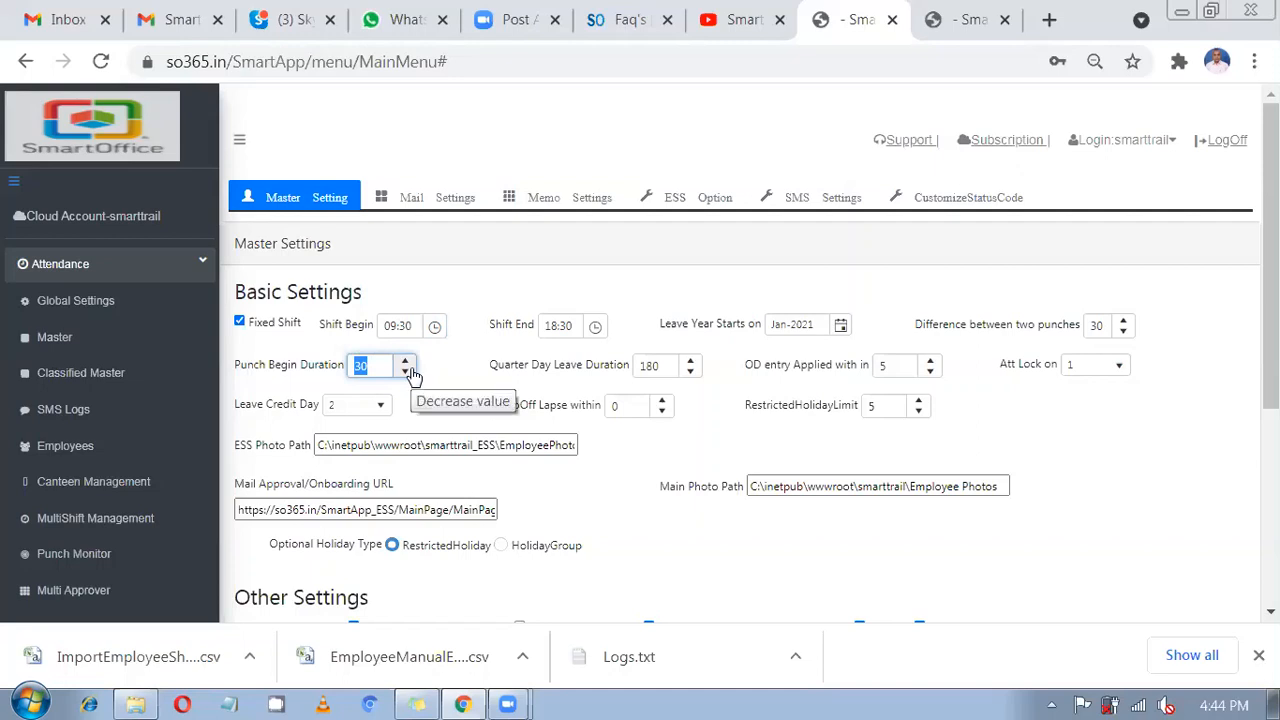
left_click_drag(415, 326, 385, 322)
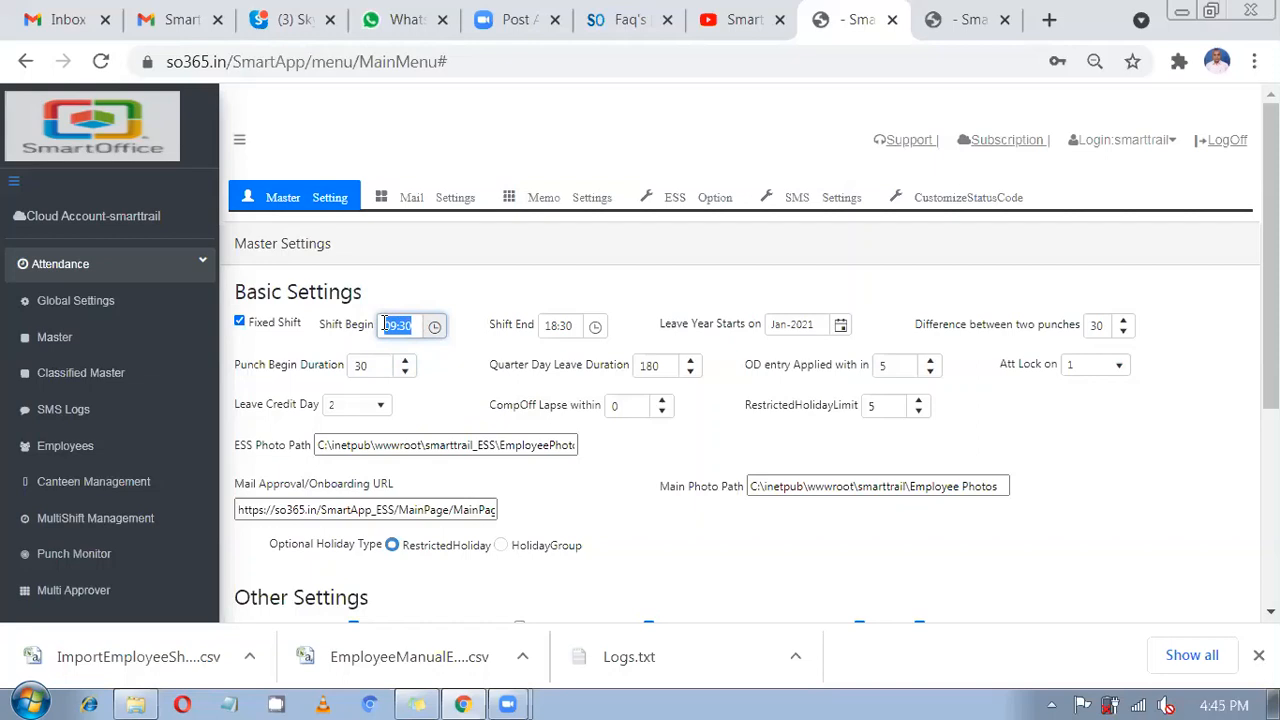
left_click_drag(383, 364, 352, 358)
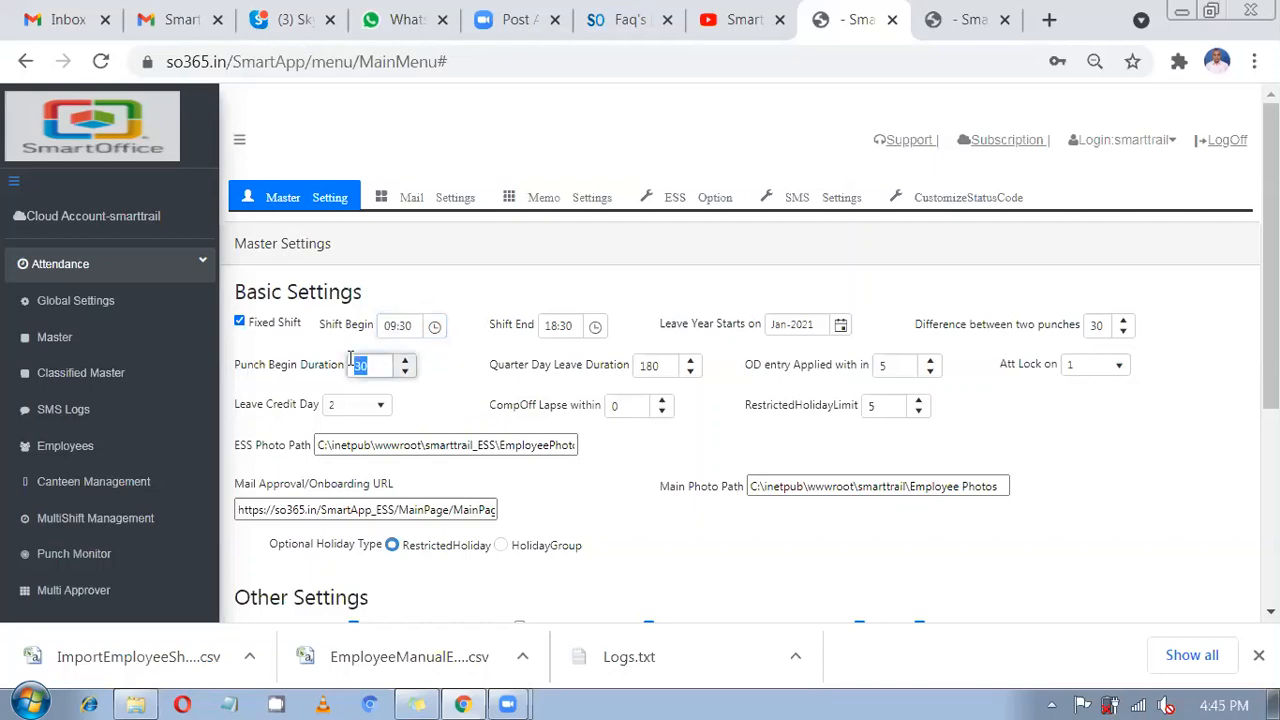
type("120")
left_click_drag(378, 364, 352, 365)
type("30")
double_click(352, 364)
key("BackSpace")
type("120")
left_click(438, 371)
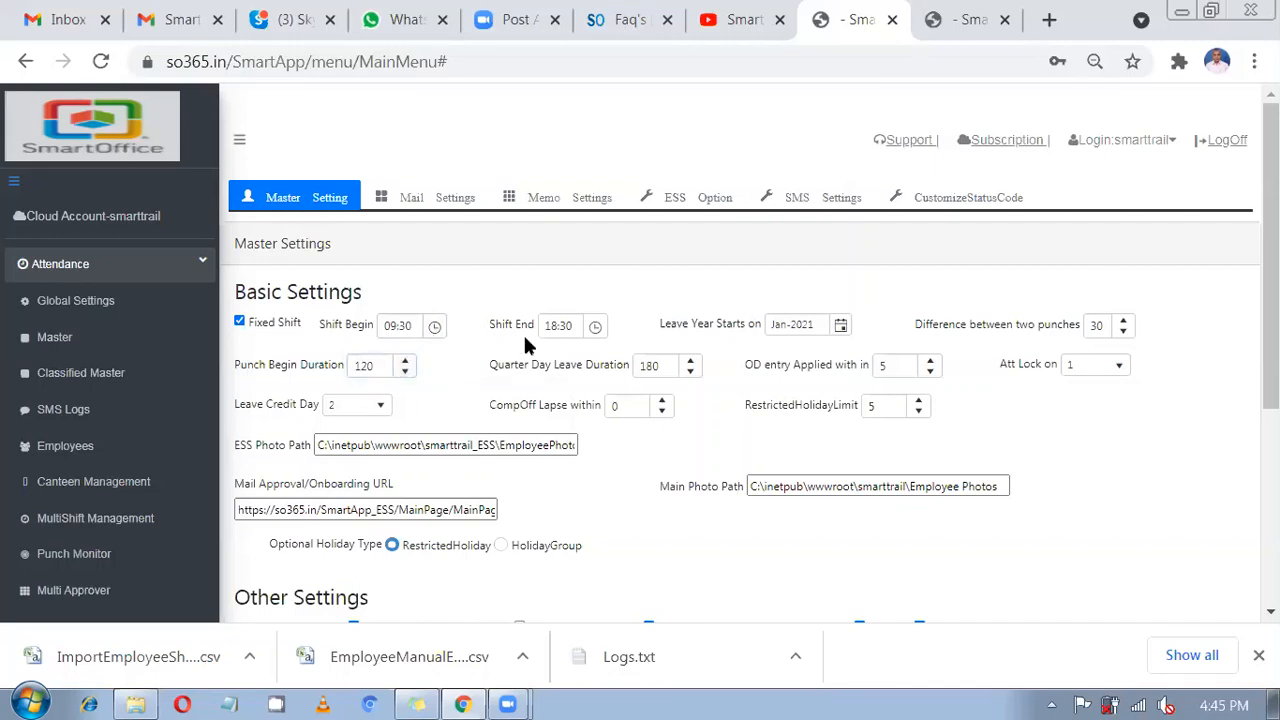
double_click(375, 367)
left_click(443, 406)
Save the updated global attendance settings.
scroll(350, 467, "down", 1)
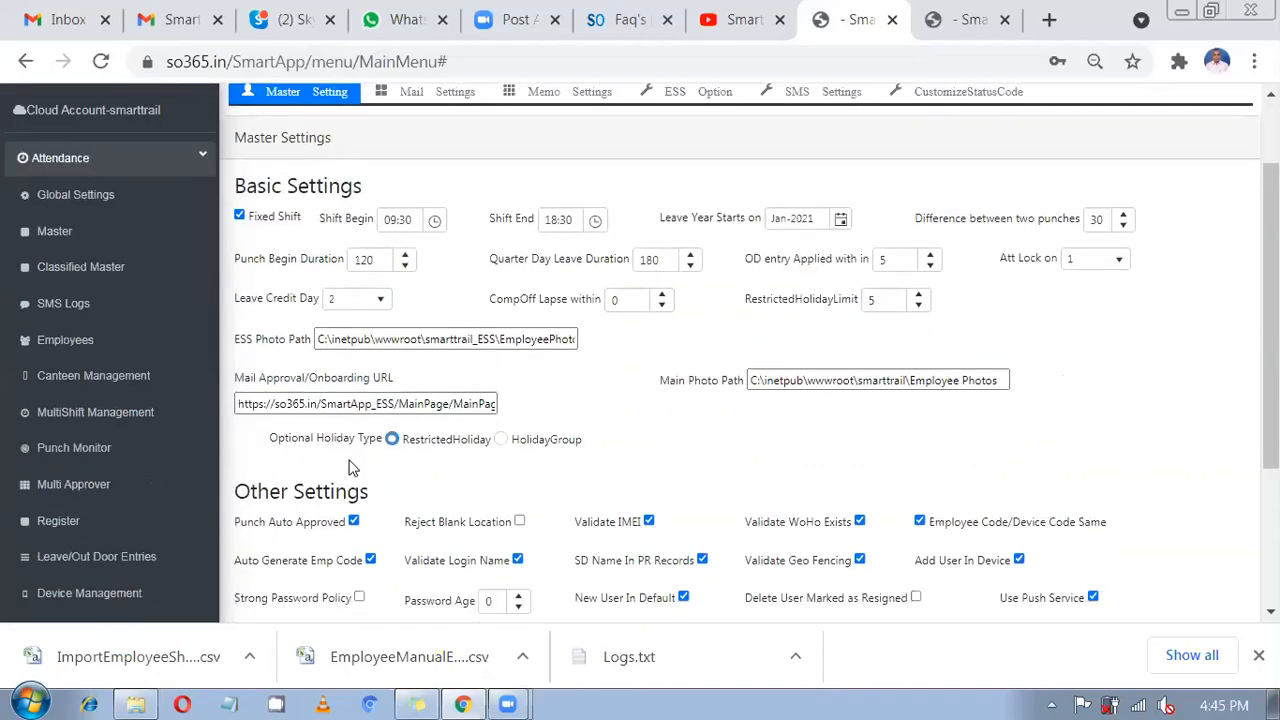
scroll(350, 467, "down", 3)
left_click(266, 540)
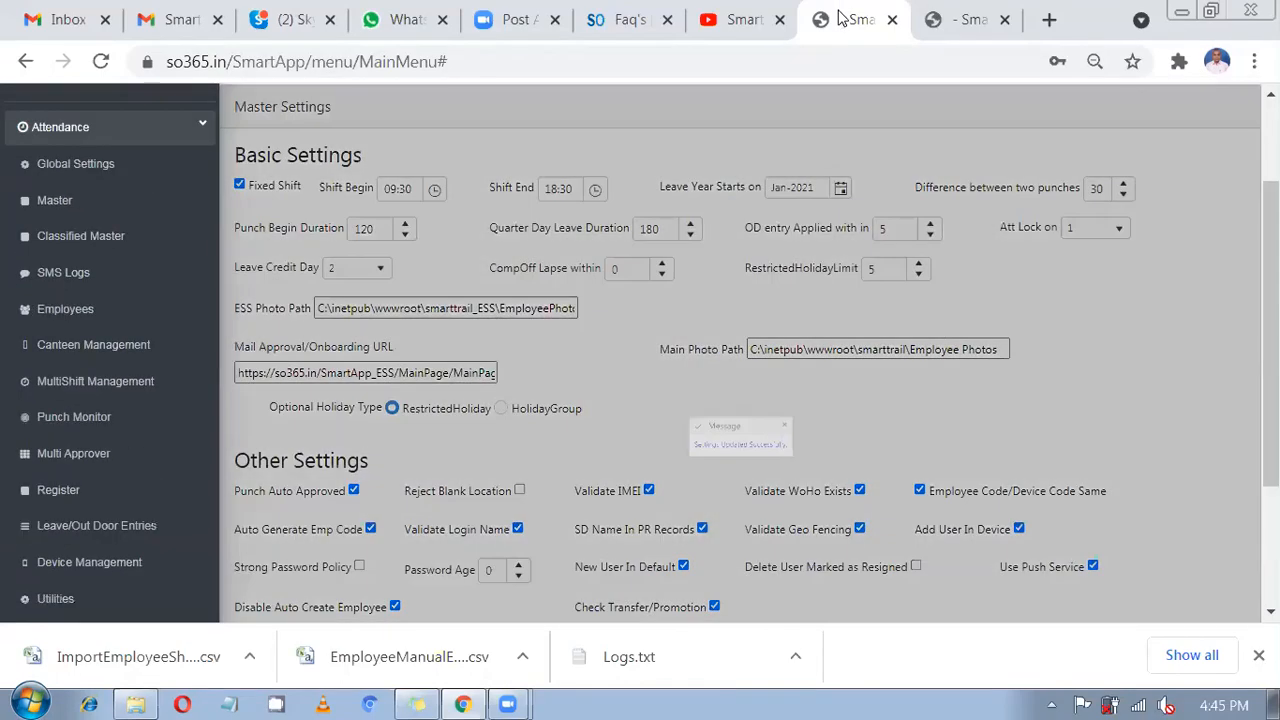
right_click(845, 19)
Duplicate the tab and go to Device Management's Employee Device Logs.
left_click(893, 176)
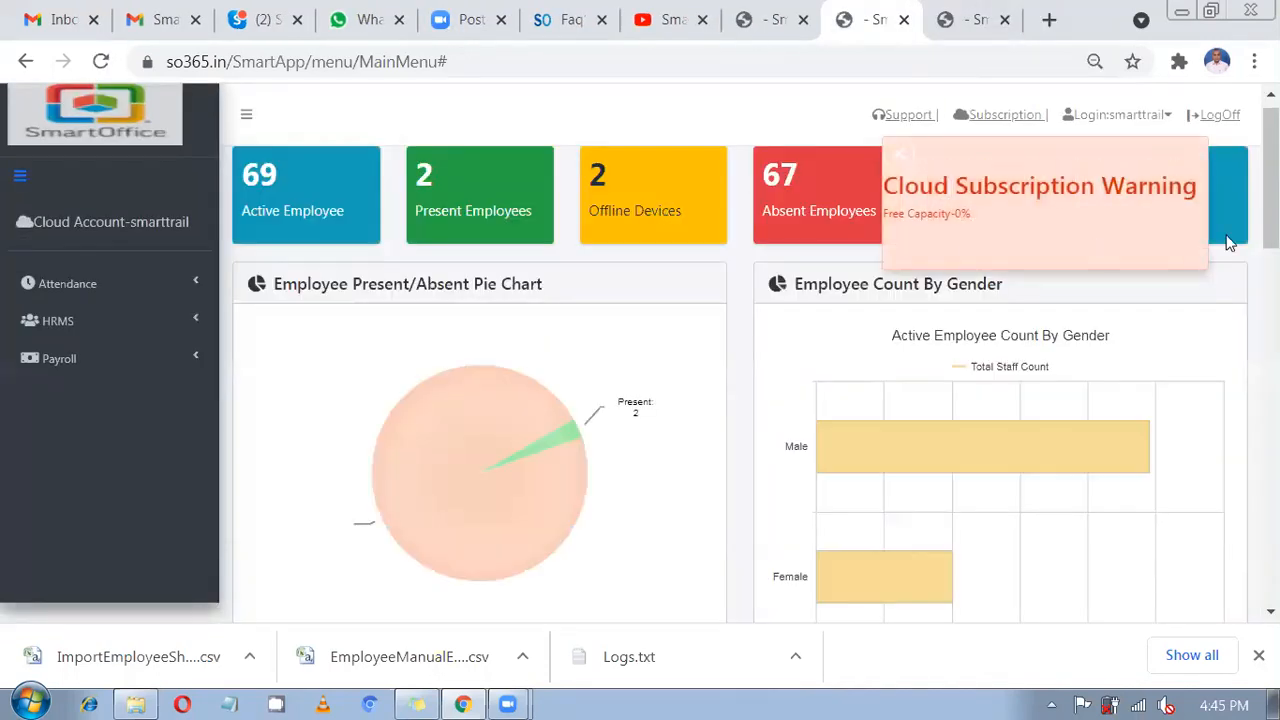
left_click(51, 292)
scroll(30, 380, "down", 3)
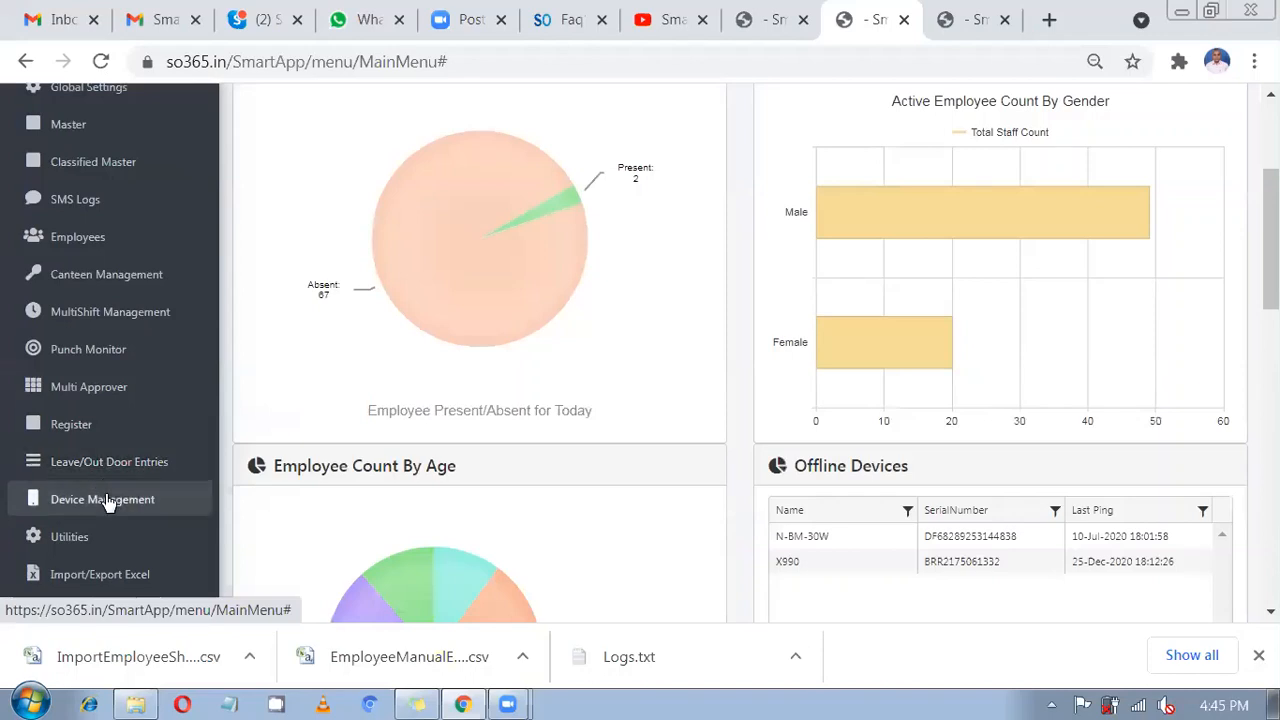
left_click(107, 499)
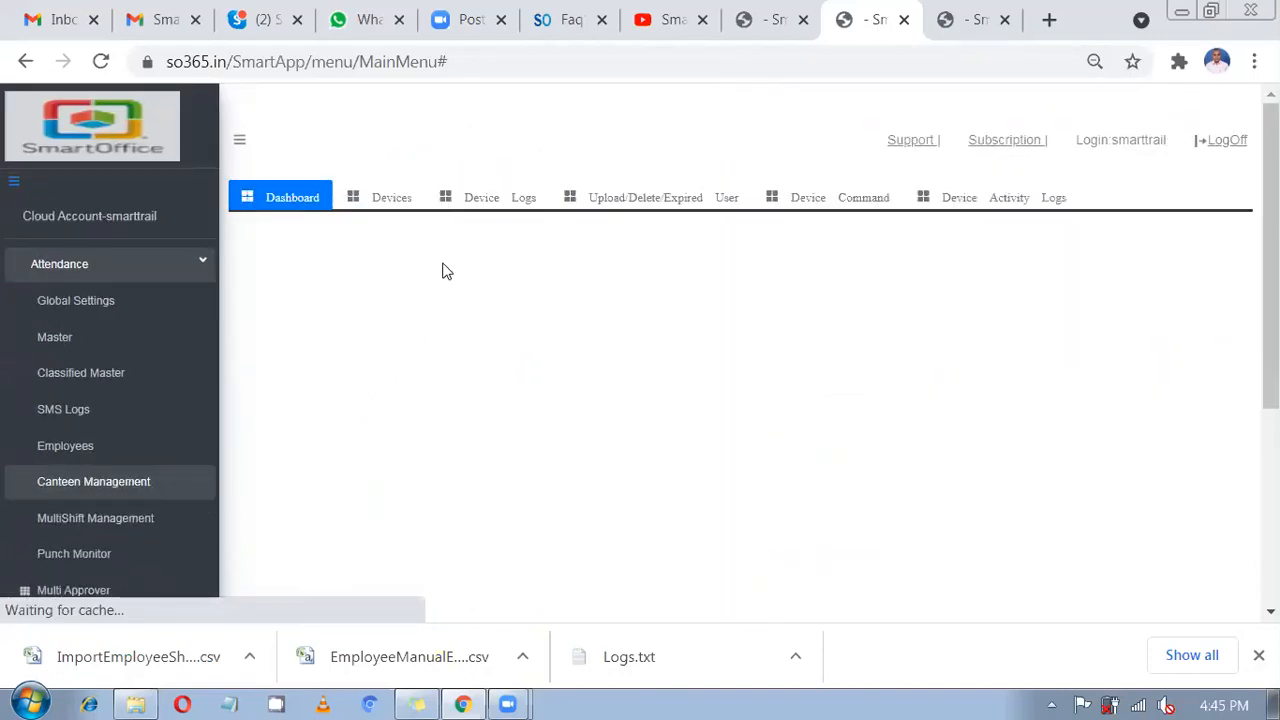
left_click(485, 199)
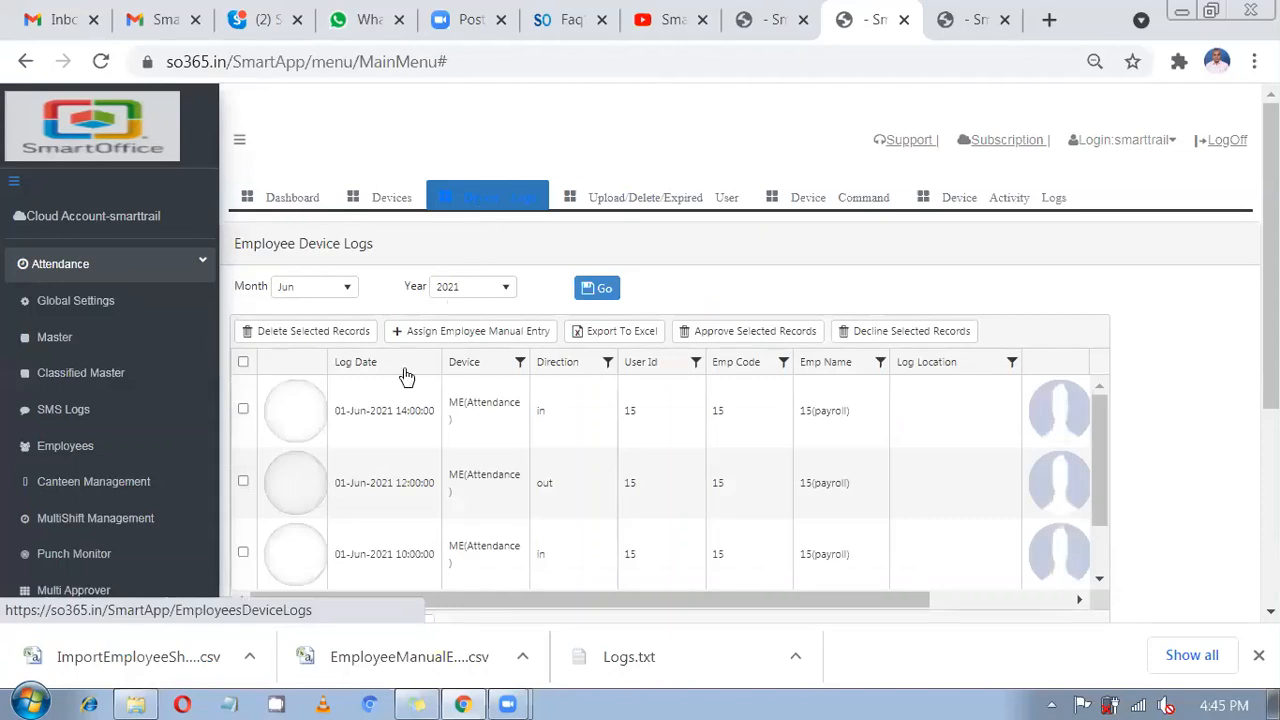
Delete employee 14's 08:30 in punch from the June device logs.
scroll(300, 440, "down", 3)
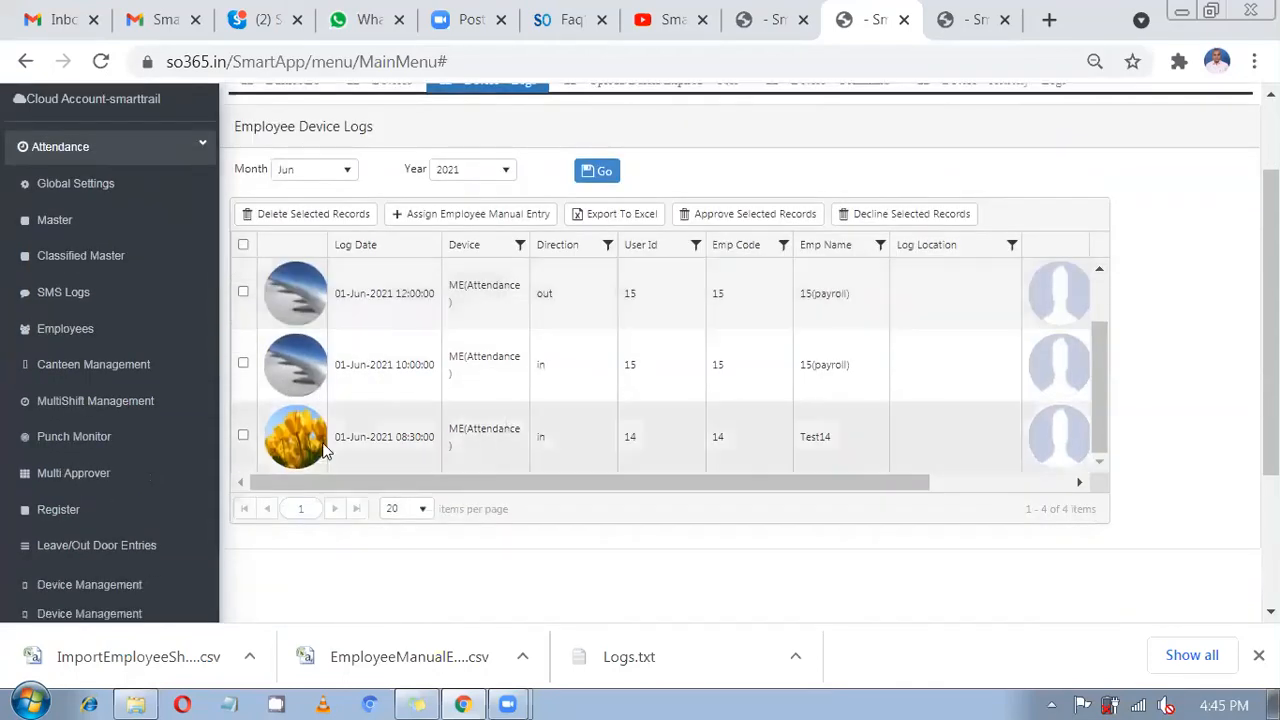
left_click(243, 435)
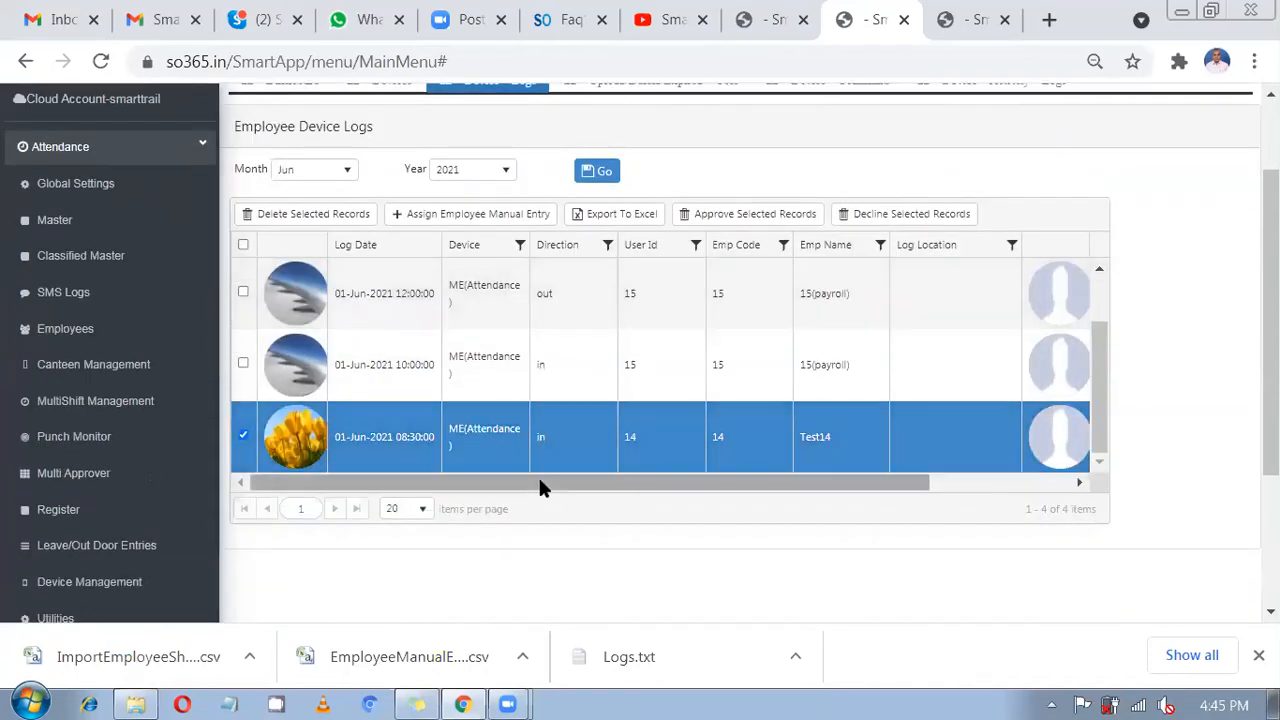
left_click_drag(754, 486, 894, 486)
left_click(1041, 436)
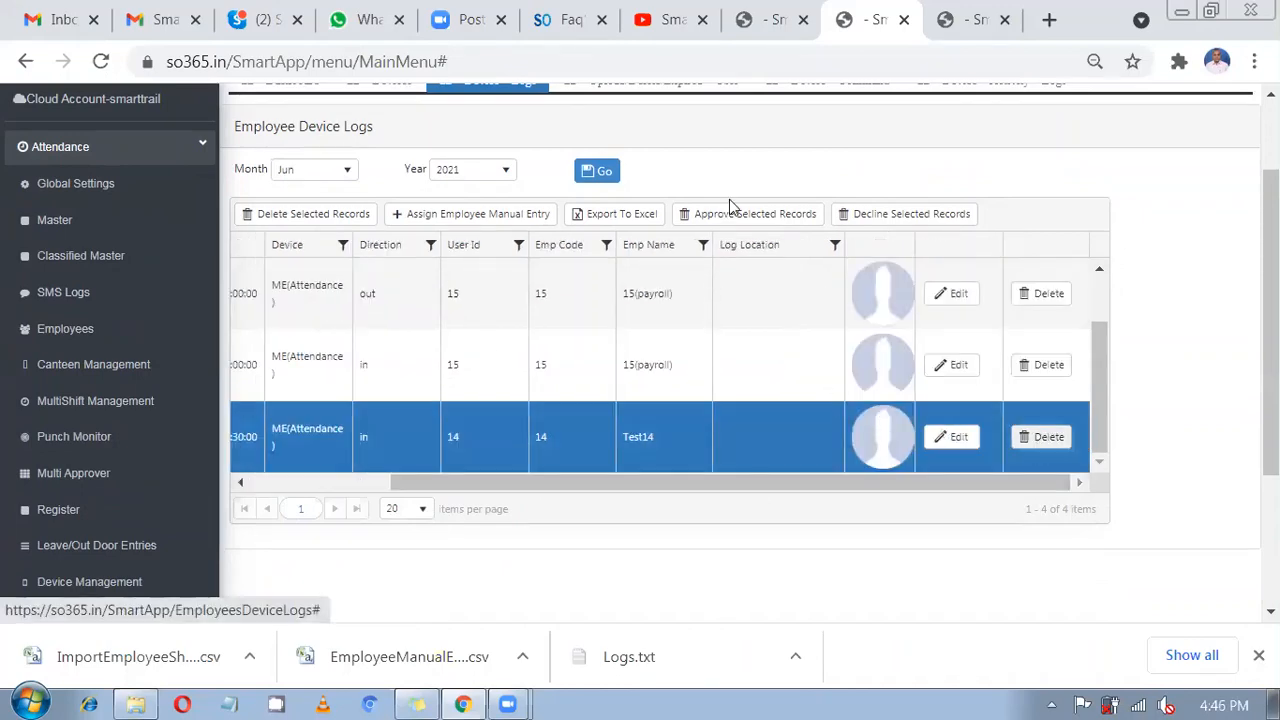
left_click_drag(611, 459, 334, 488)
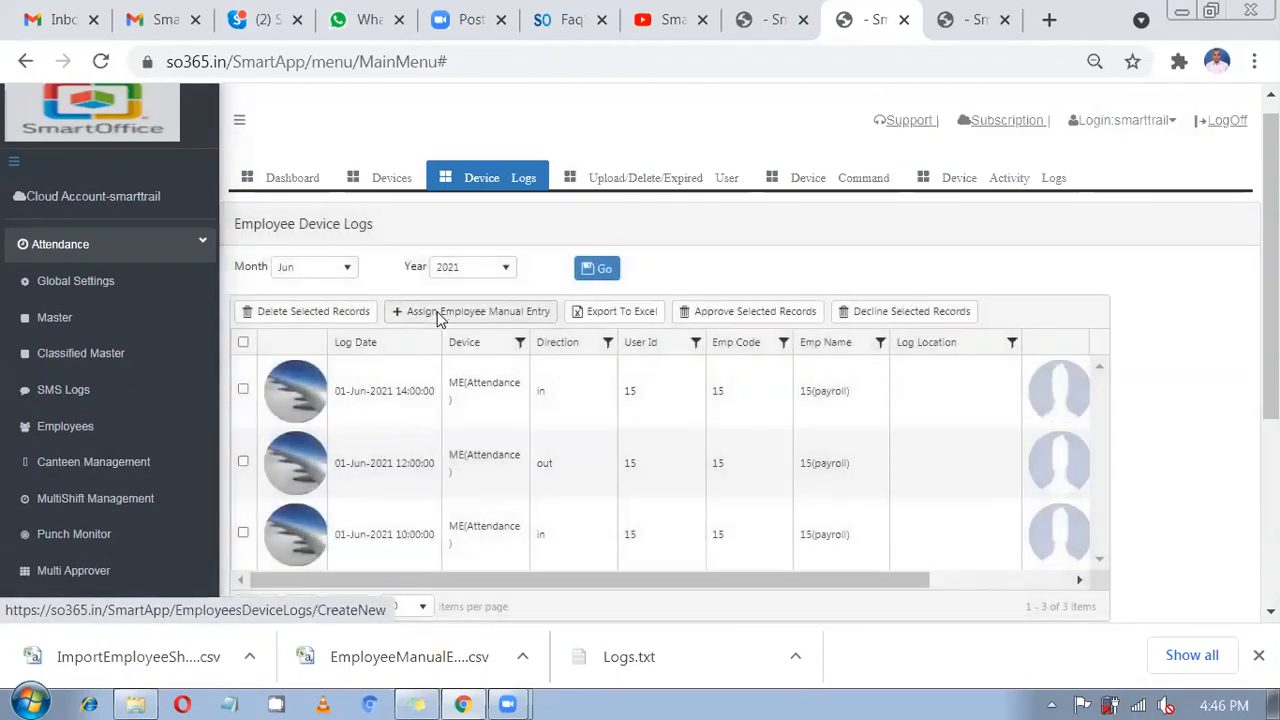
left_click(443, 318)
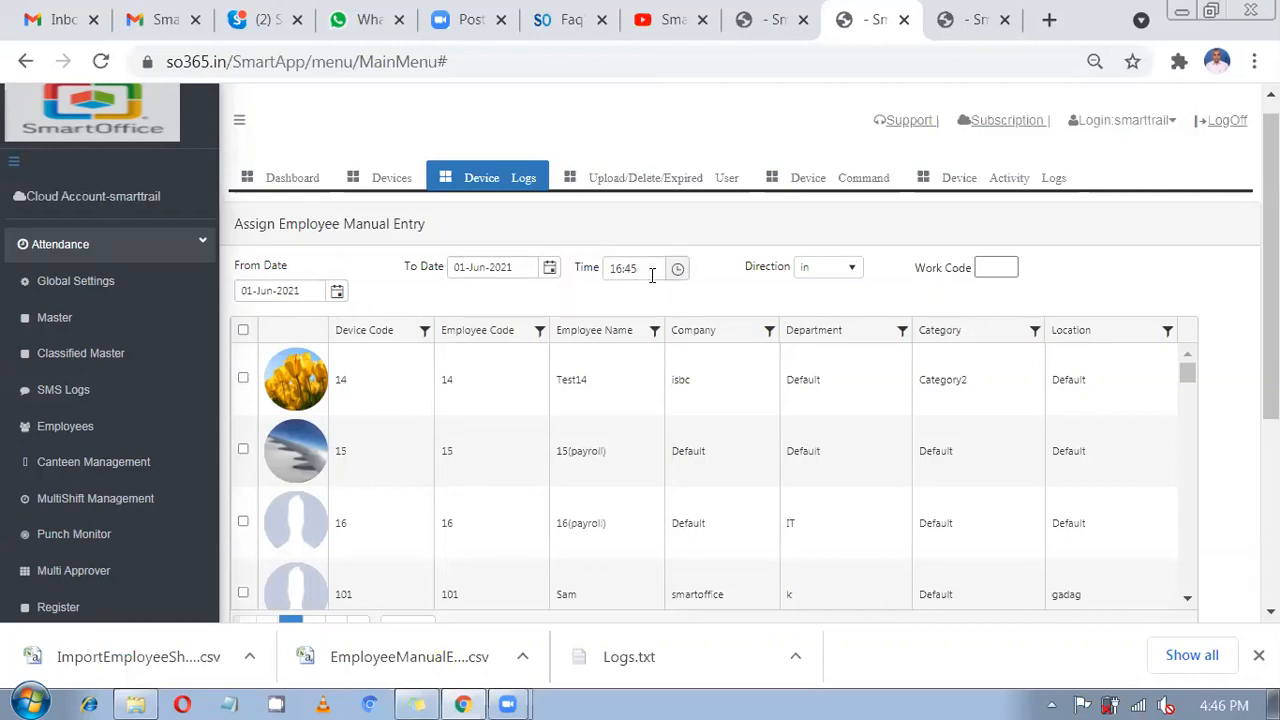
Set the manual entry time to 08:30 with punch direction In.
left_click_drag(656, 268, 604, 284)
type("08:30")
left_click(826, 274)
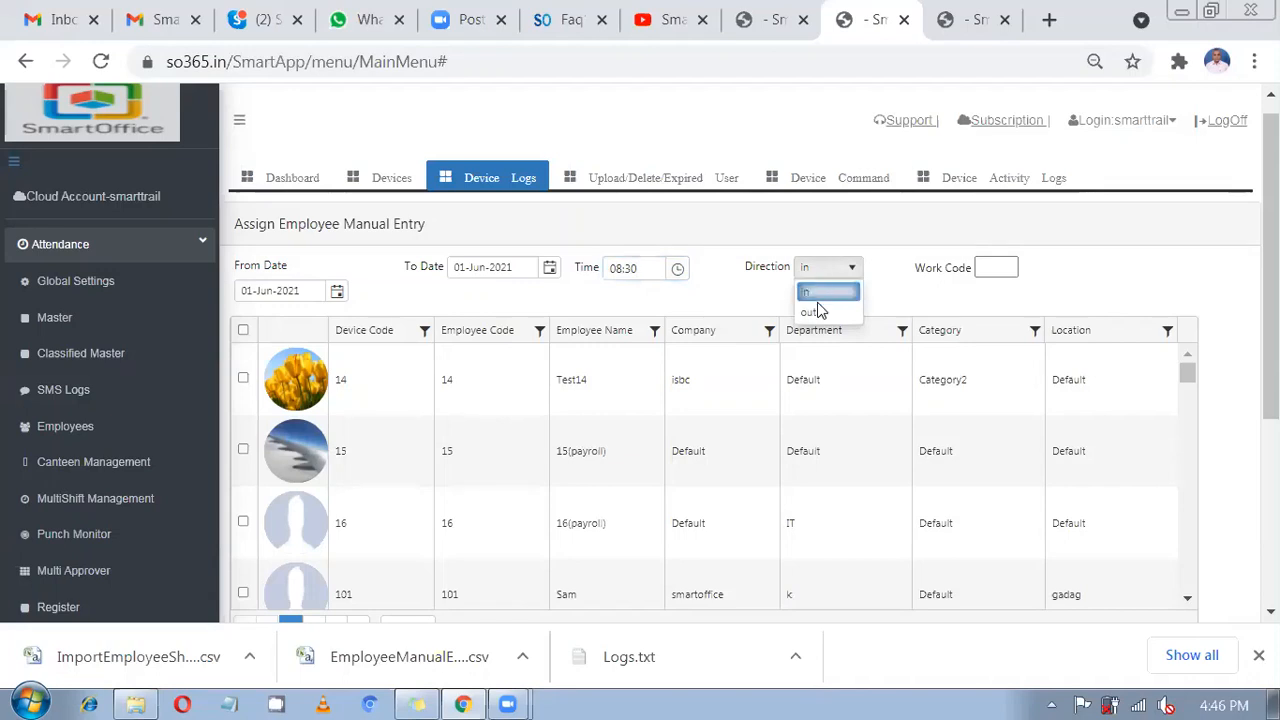
left_click(818, 300)
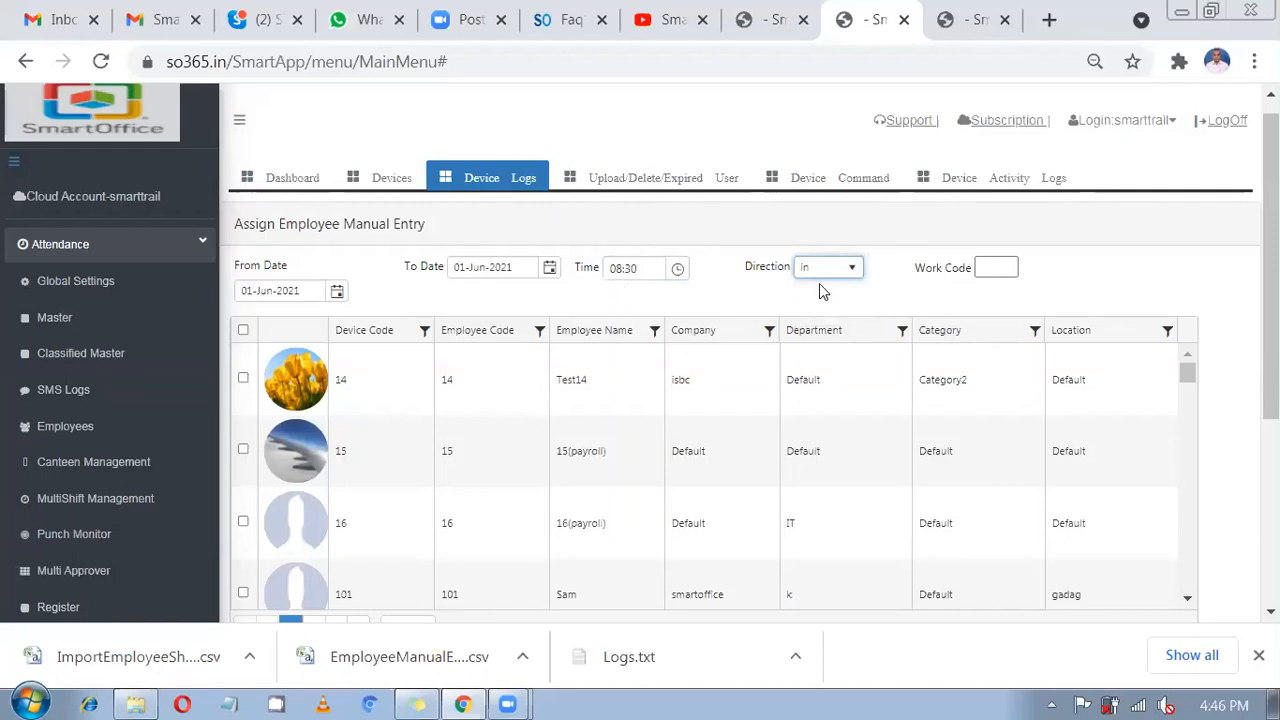
left_click(829, 276)
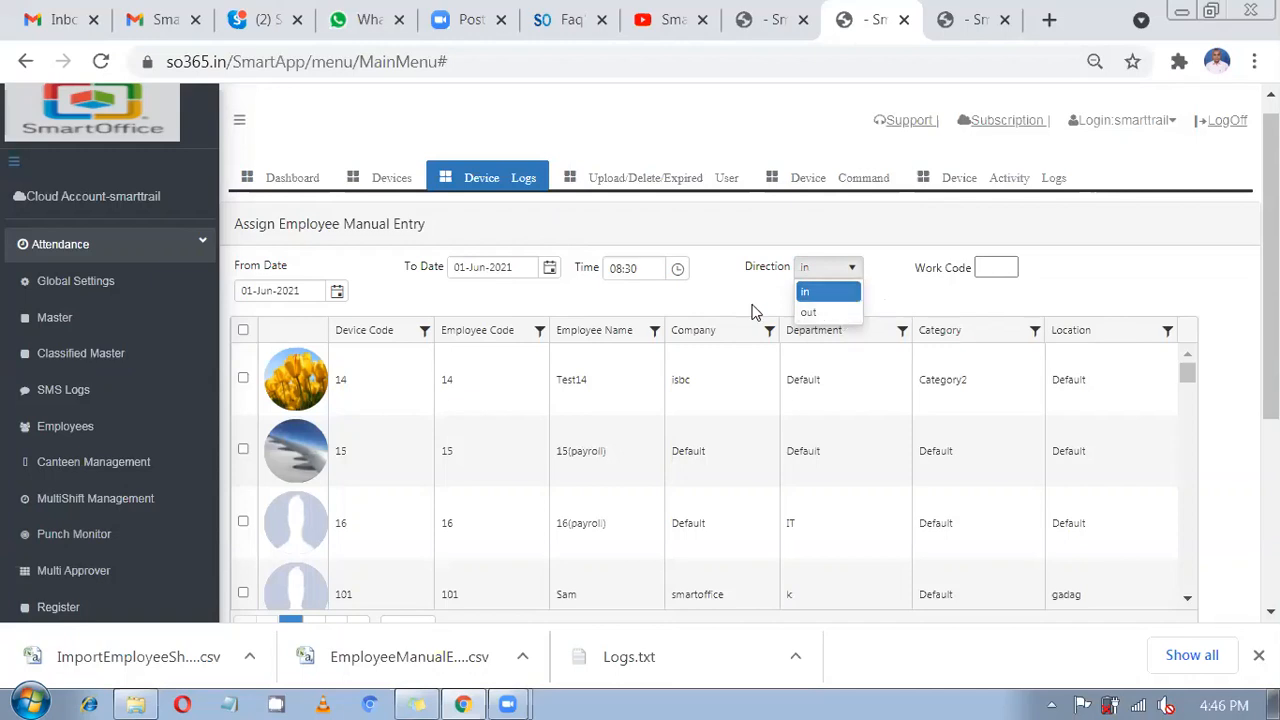
Assign the 08:30 manual punch to employee 14 and review the employee grid.
left_click(243, 380)
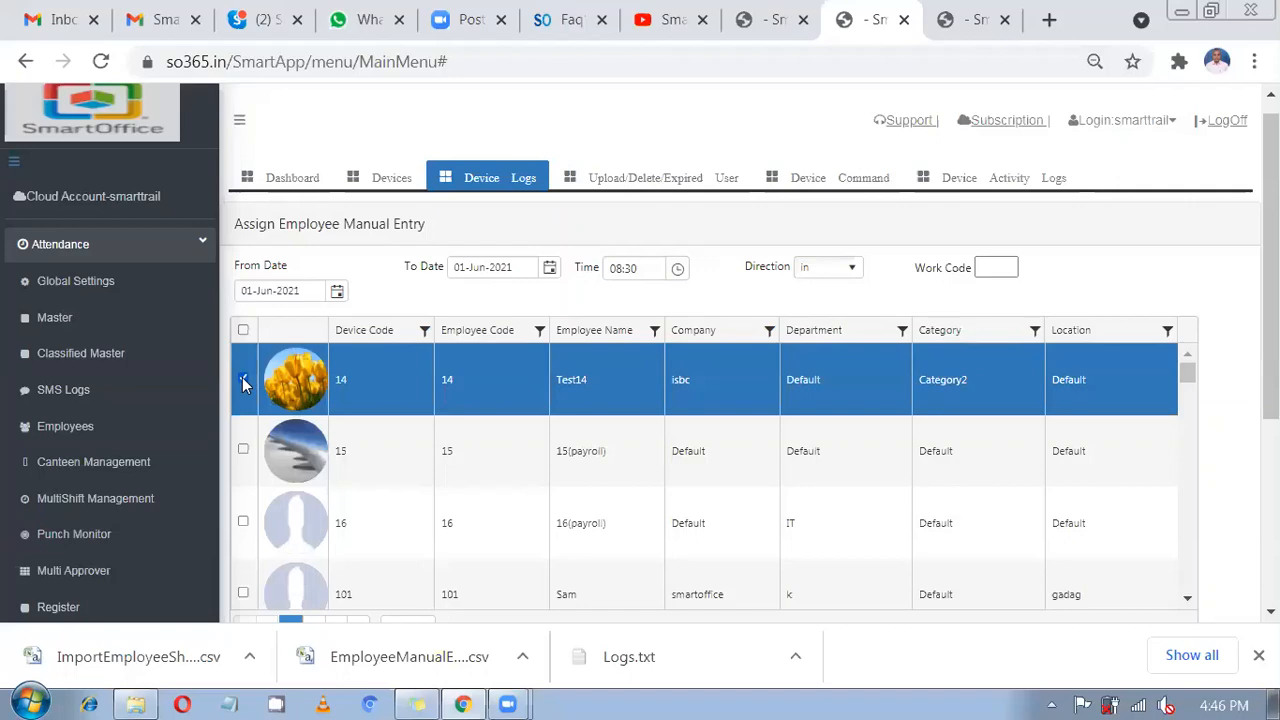
scroll(486, 397, "down", 1)
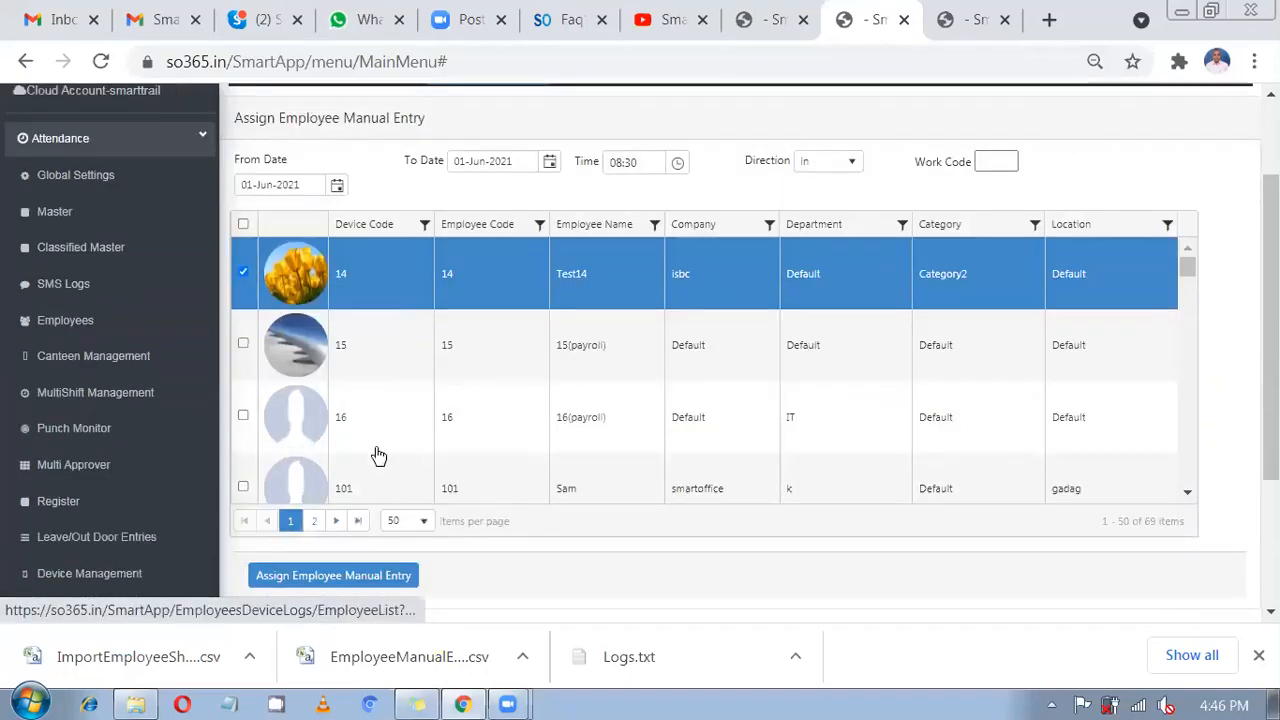
scroll(378, 456, "down", 1)
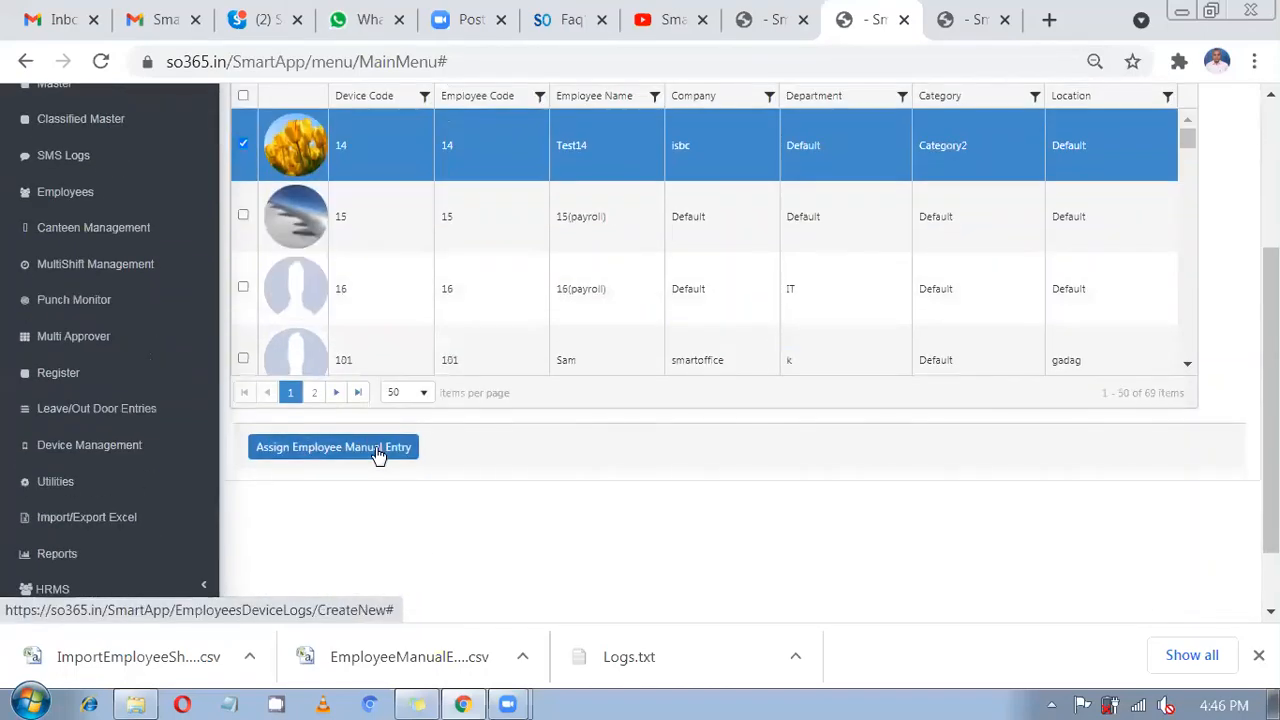
left_click(376, 450)
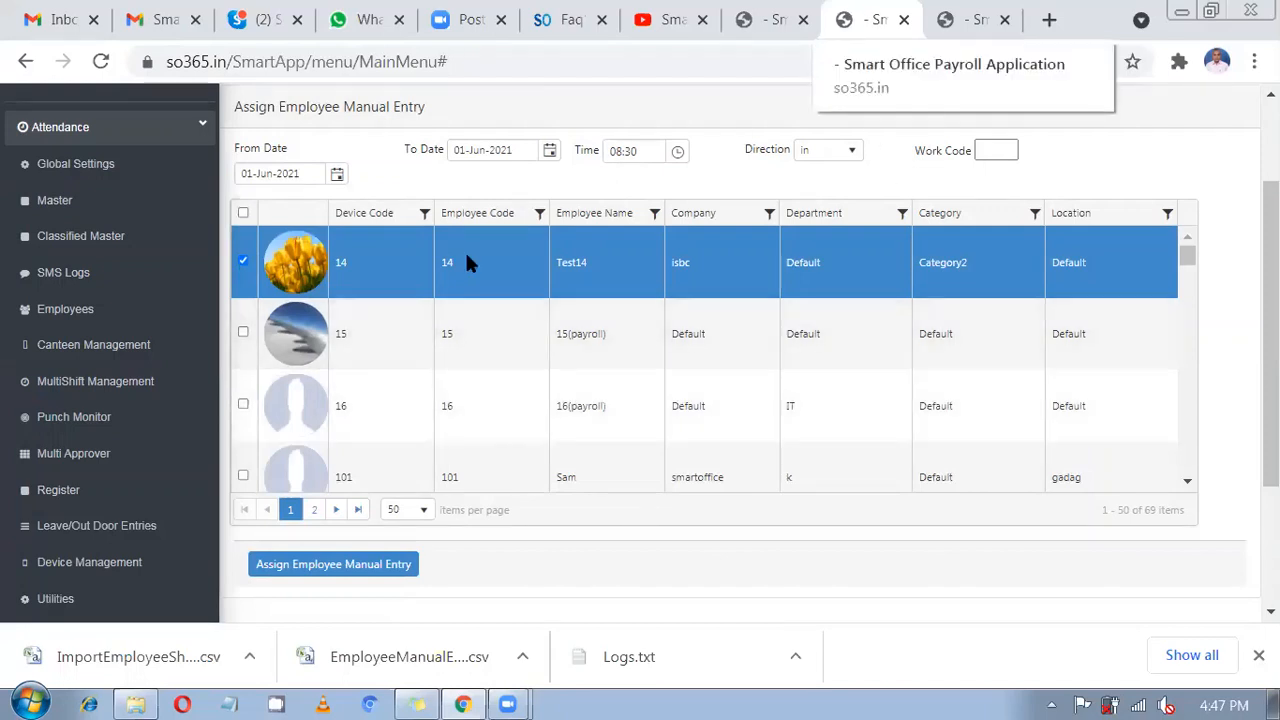
scroll(425, 372, "down", 1)
scroll(425, 372, "down", 2)
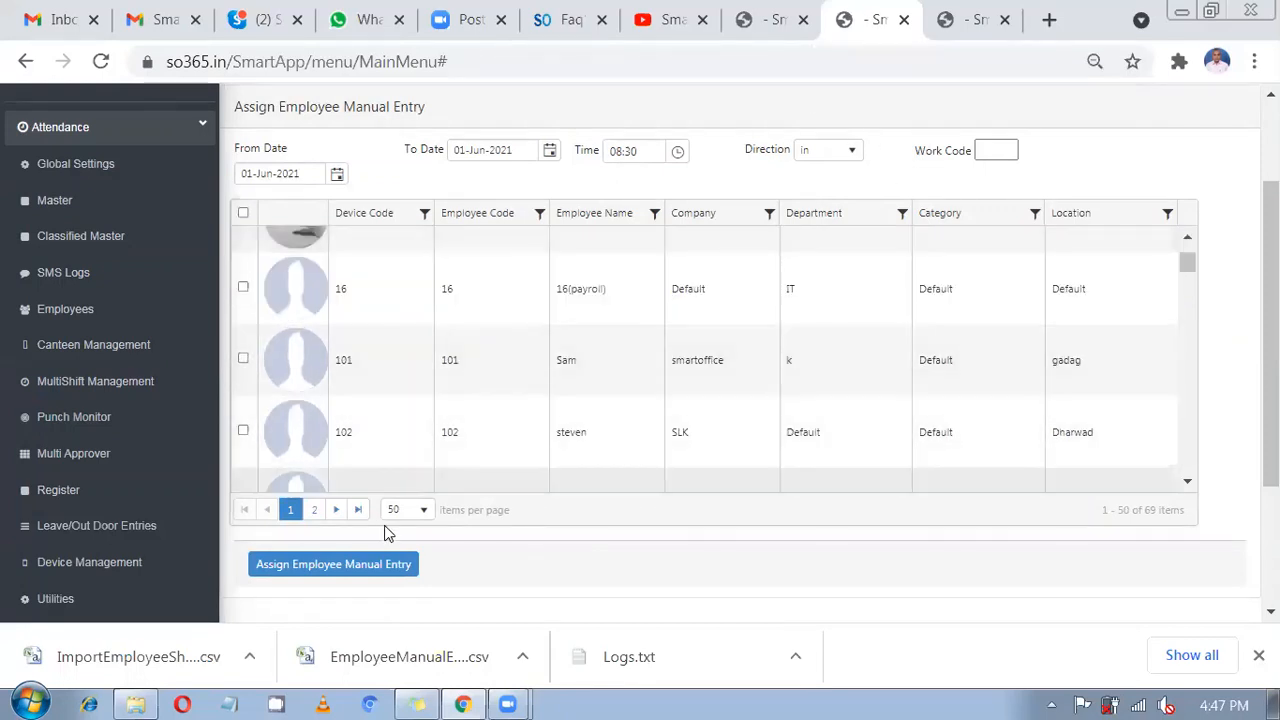
scroll(131, 437, "down", 1)
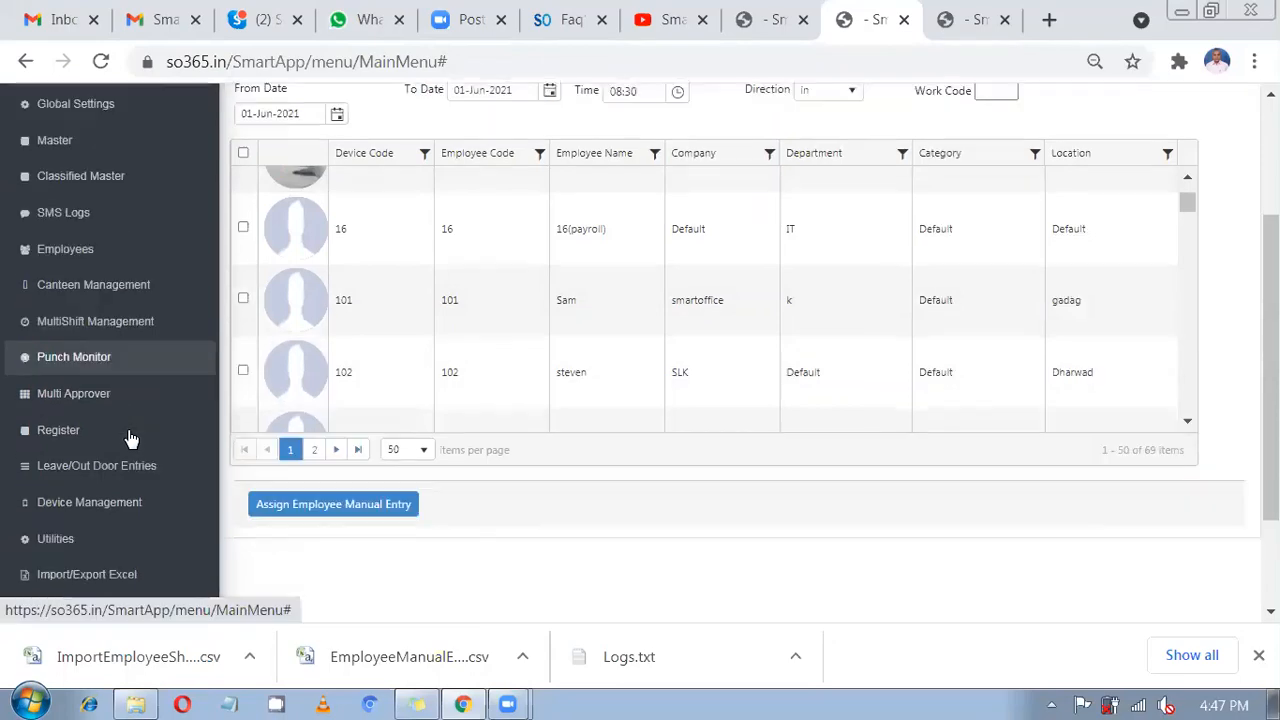
scroll(85, 383, "up", 2)
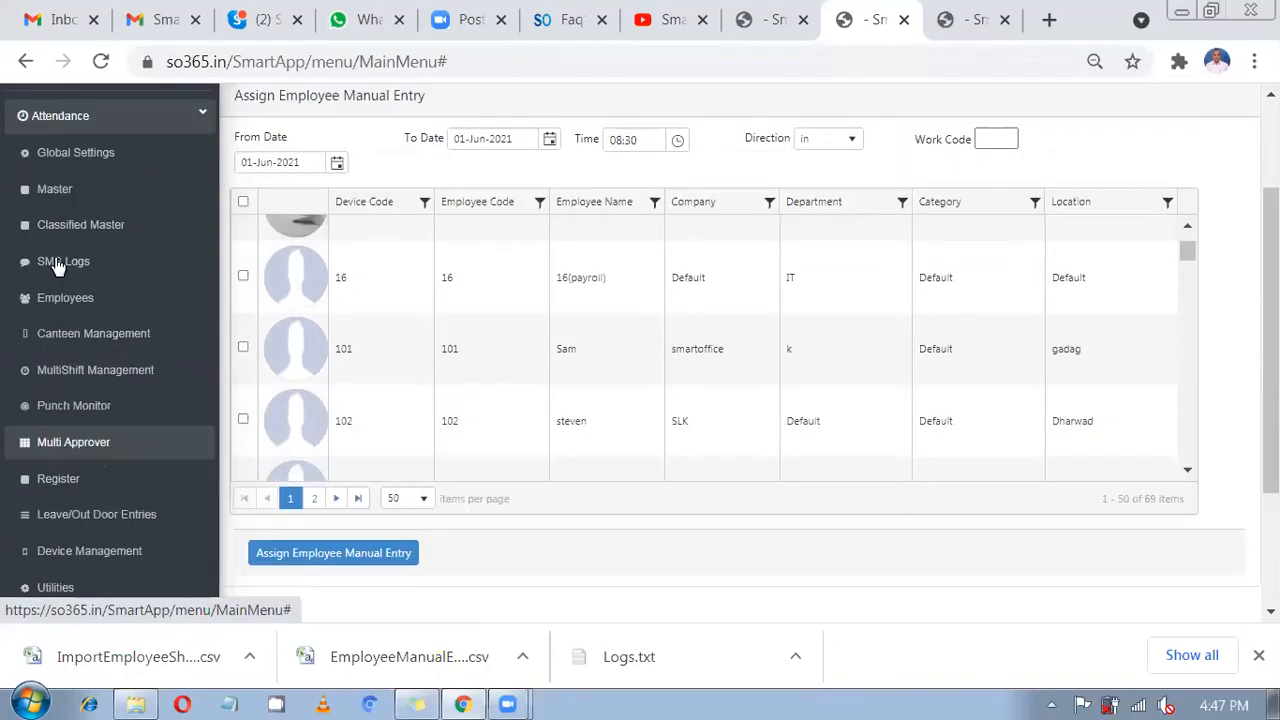
scroll(87, 430, "down", 2)
scroll(87, 430, "down", 1)
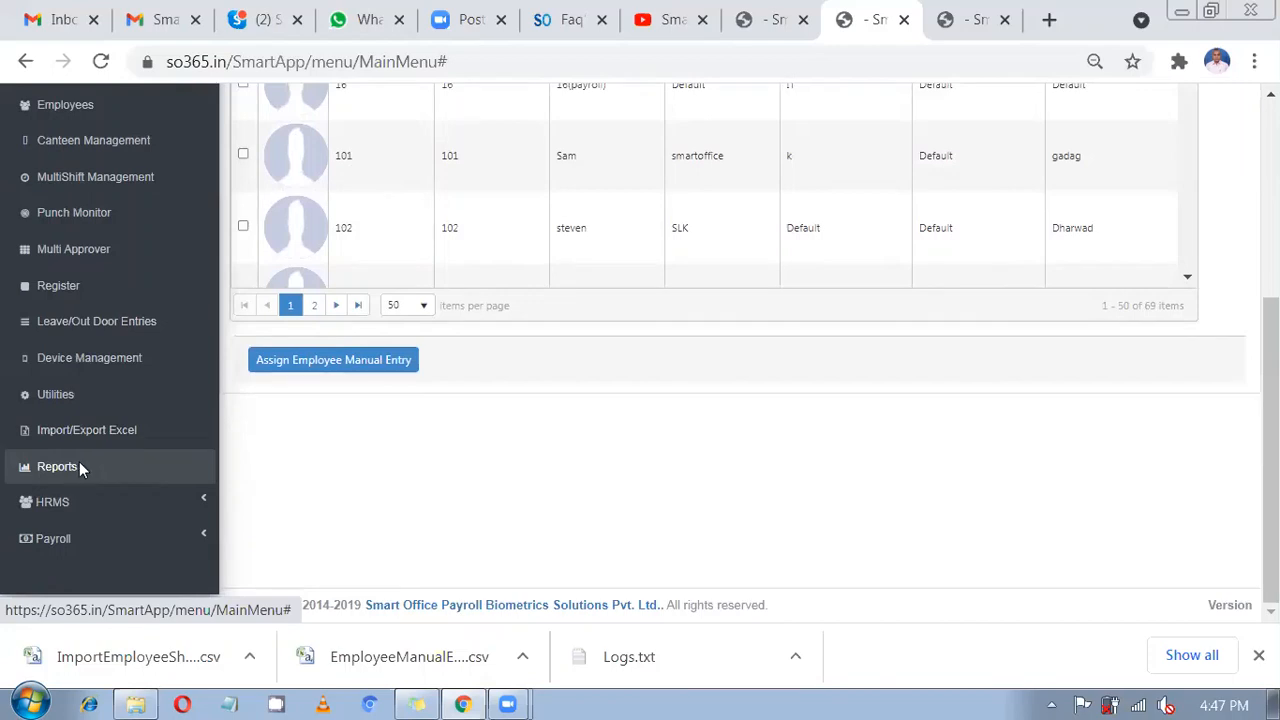
Open the attendance Reports page and try, then clear, an employee code filter of 14.
left_click(82, 468)
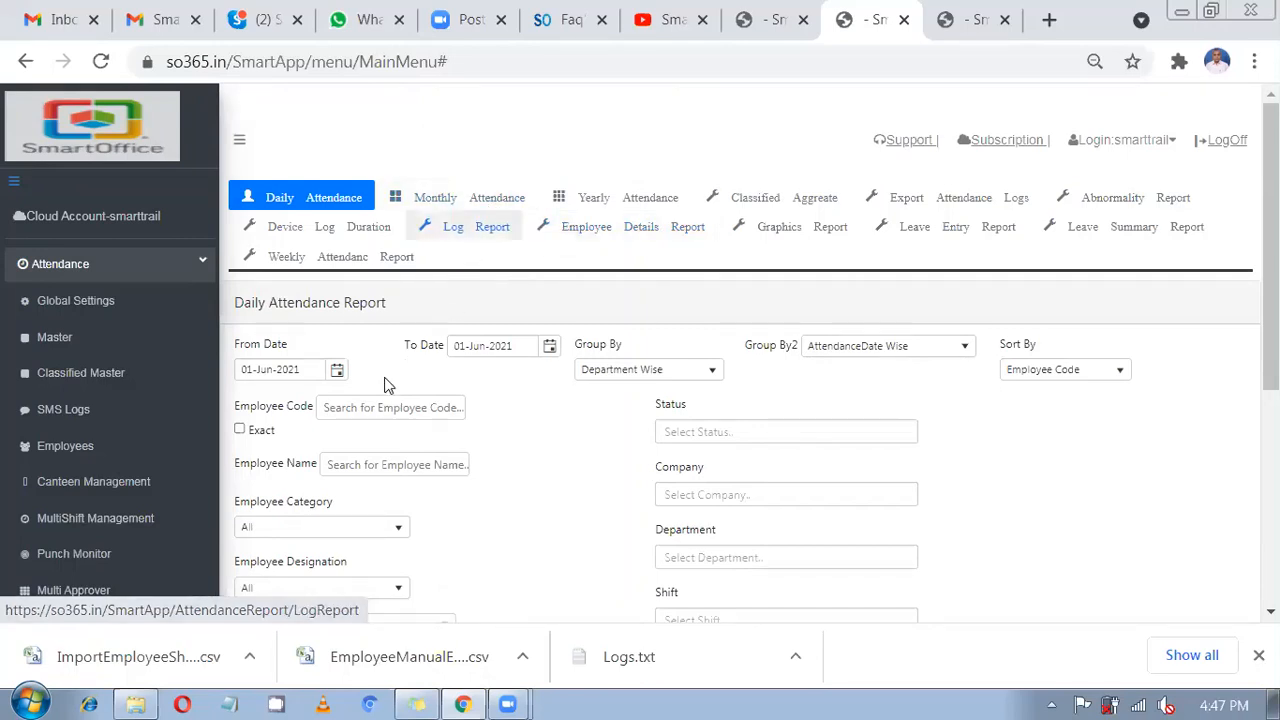
left_click(355, 410)
type("14")
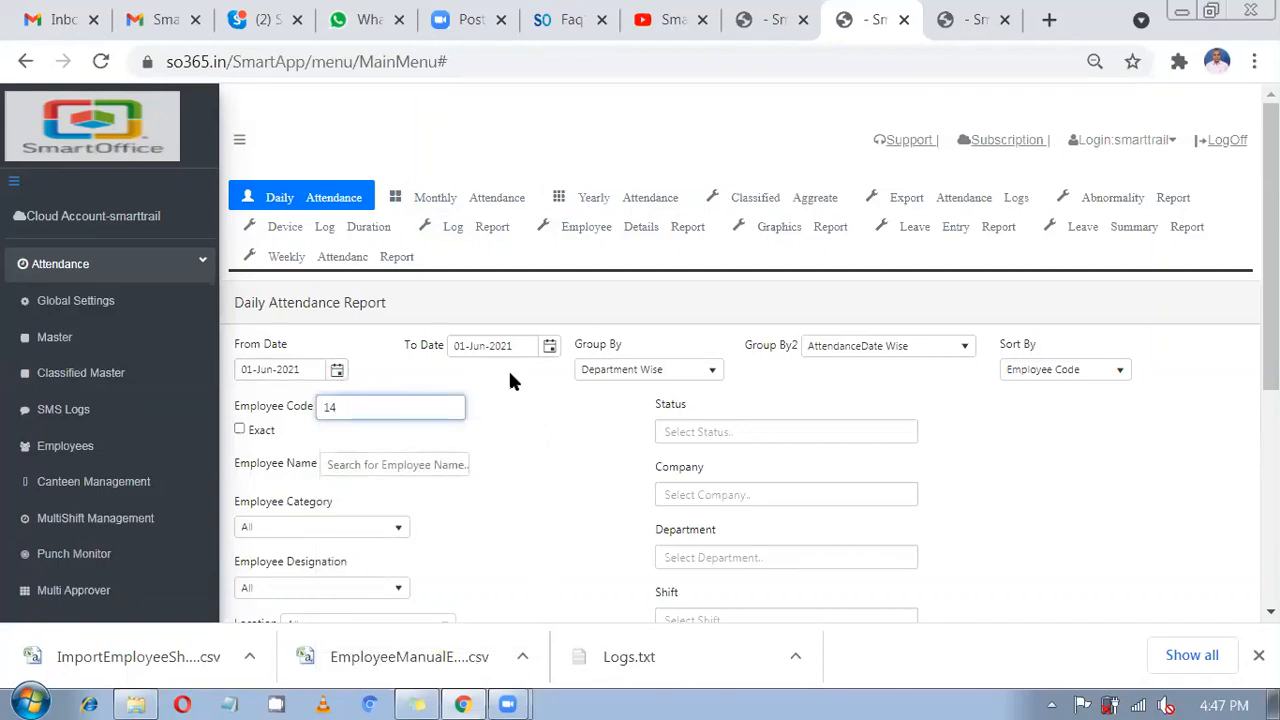
scroll(447, 340, "down", 1)
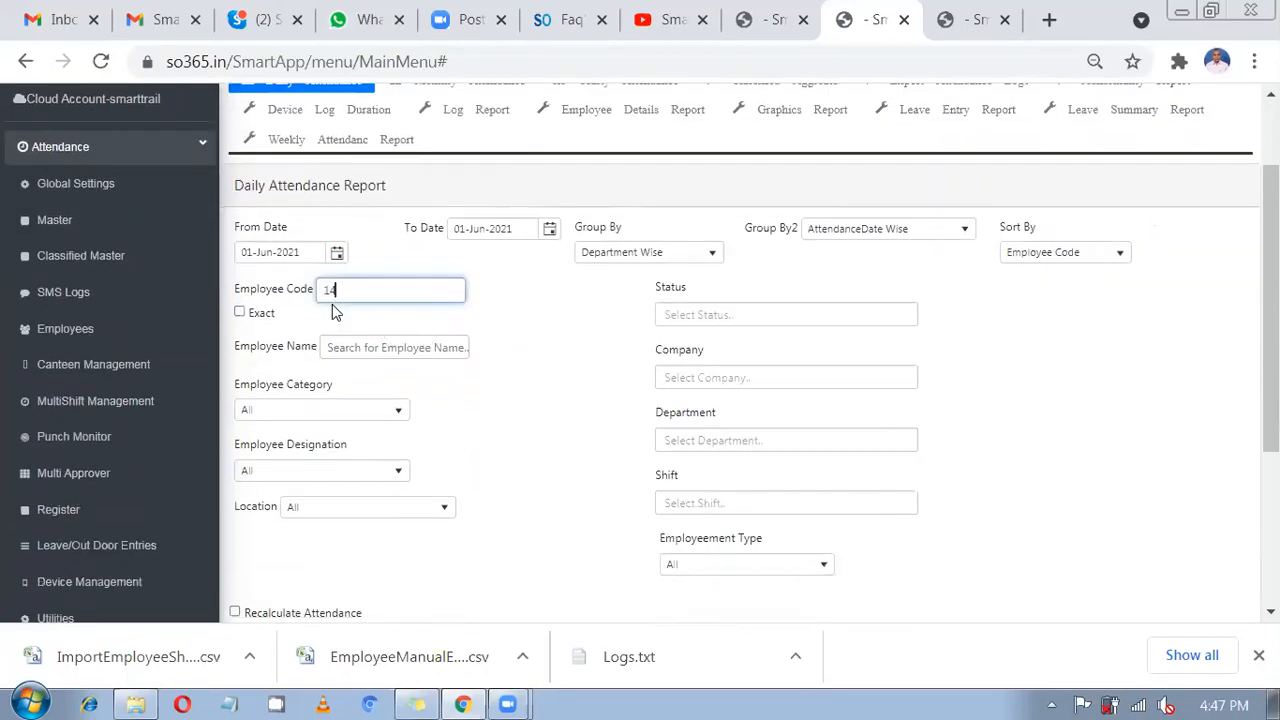
double_click(318, 289)
key("BackSpace")
scroll(405, 343, "down", 1)
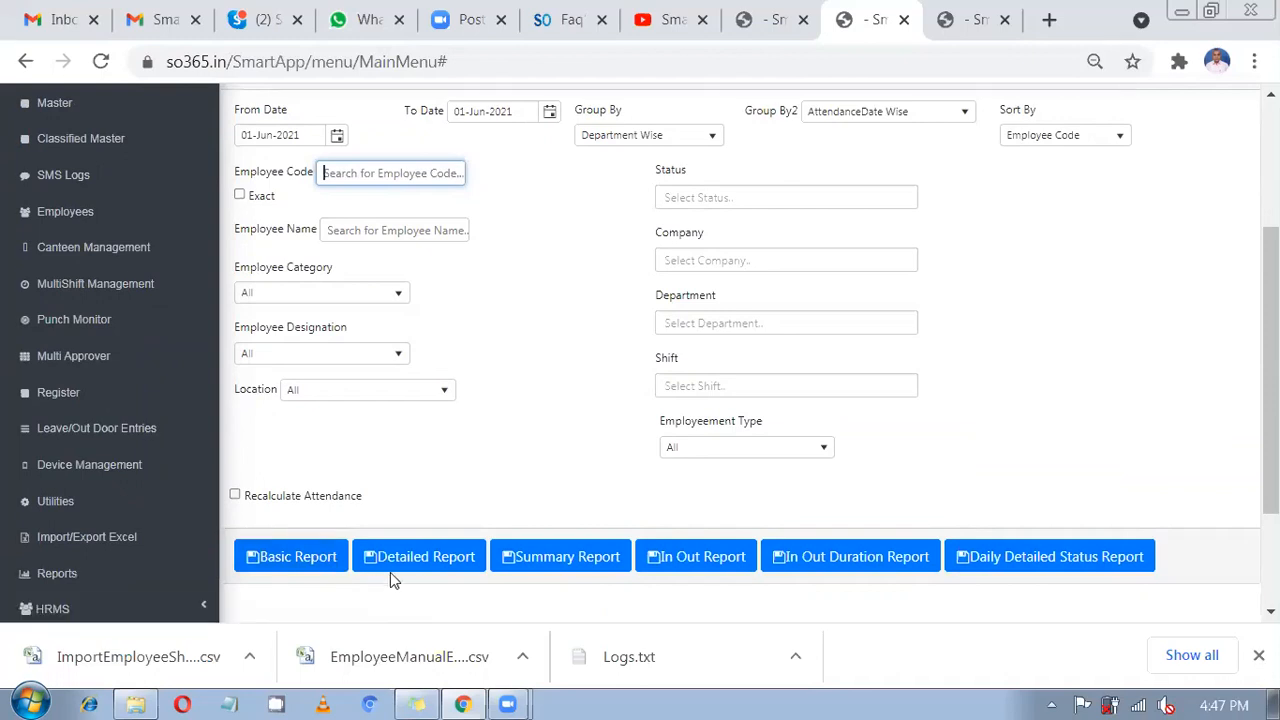
Turn on Recalculate Attendance and Exact match, and enter employee code 14.
left_click(234, 495)
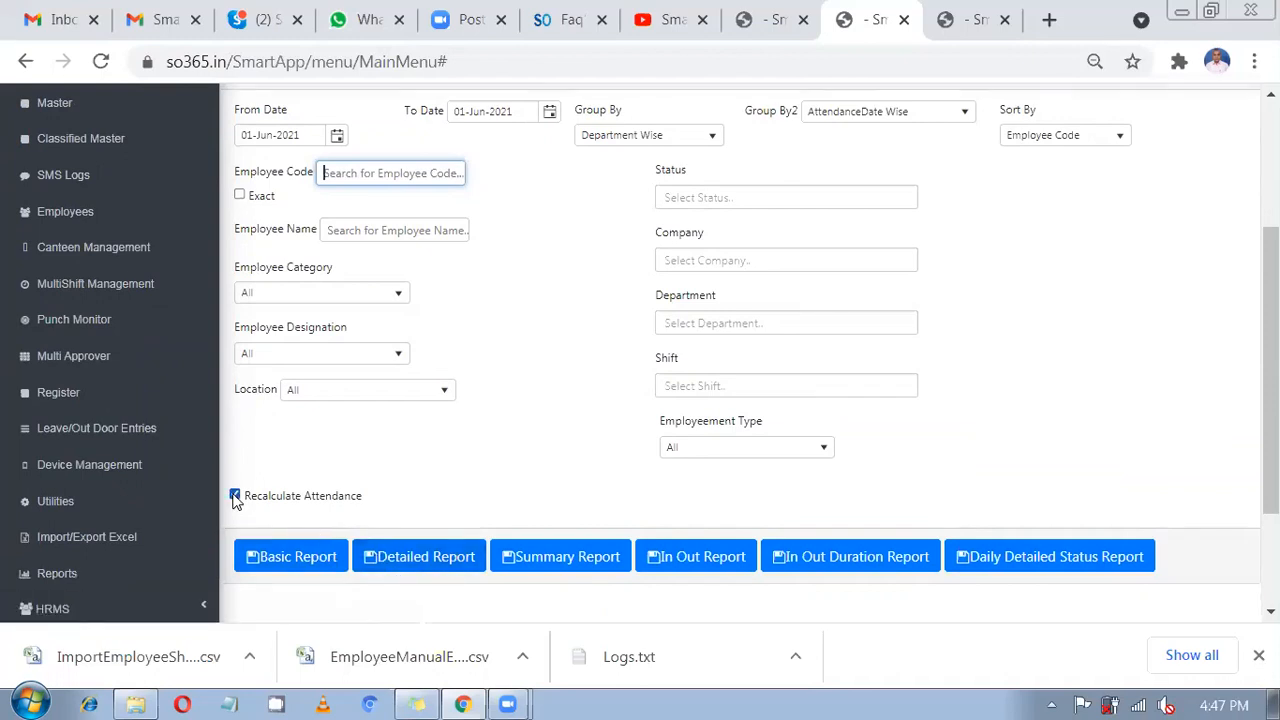
left_click(412, 560)
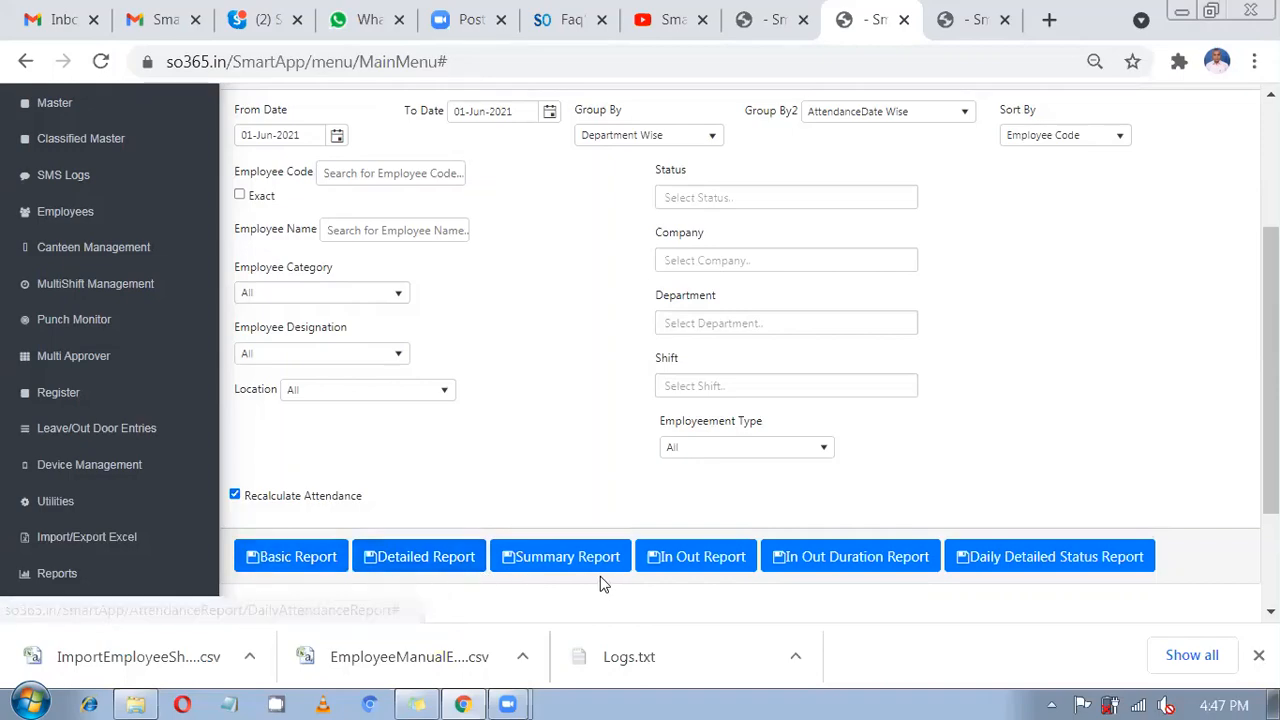
scroll(383, 429, "up", 1)
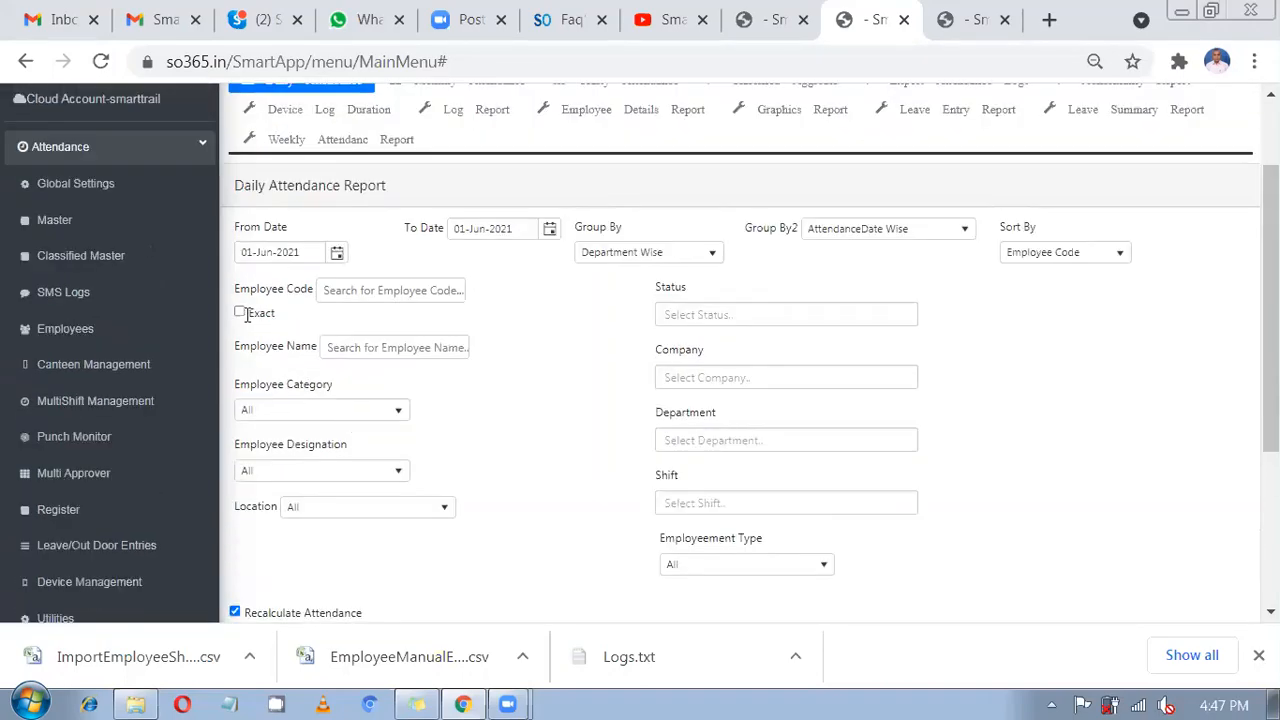
left_click(241, 313)
left_click(352, 288)
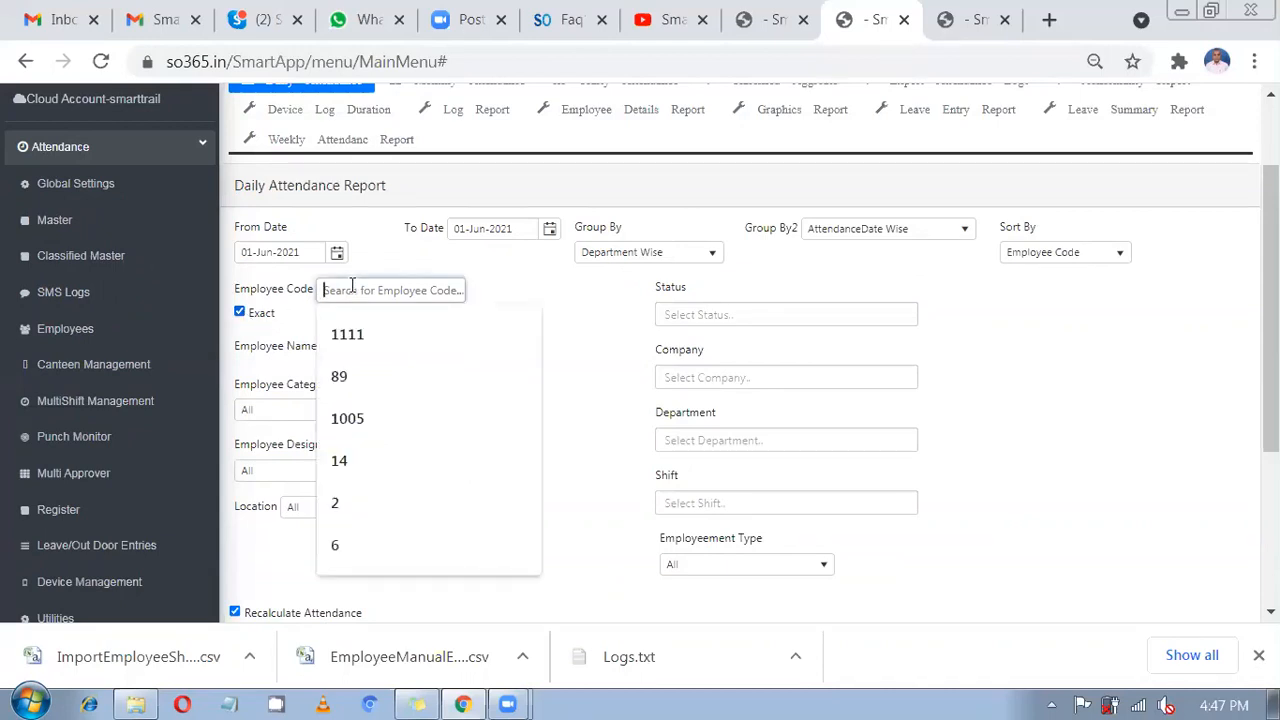
type("14")
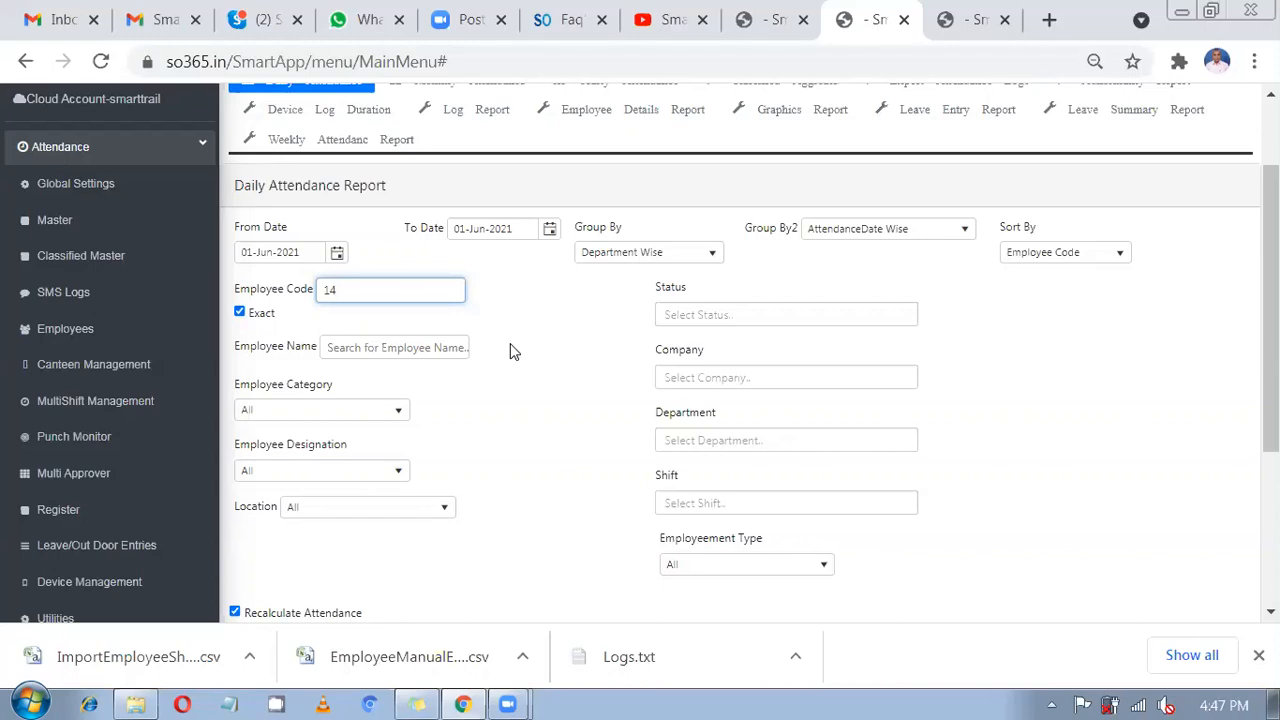
scroll(500, 355, "down", 1)
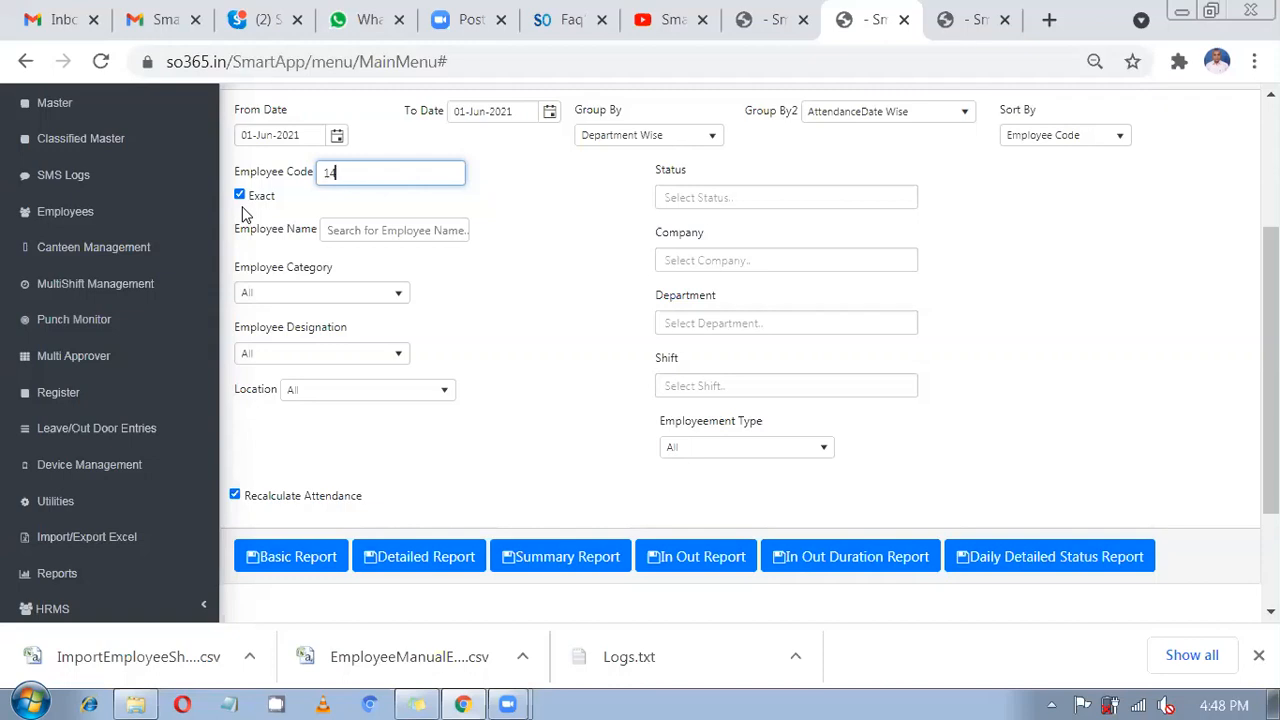
Generate the detailed report and check employee 14's FS shift with 09:30–18:30 scheduled times.
left_click(452, 557)
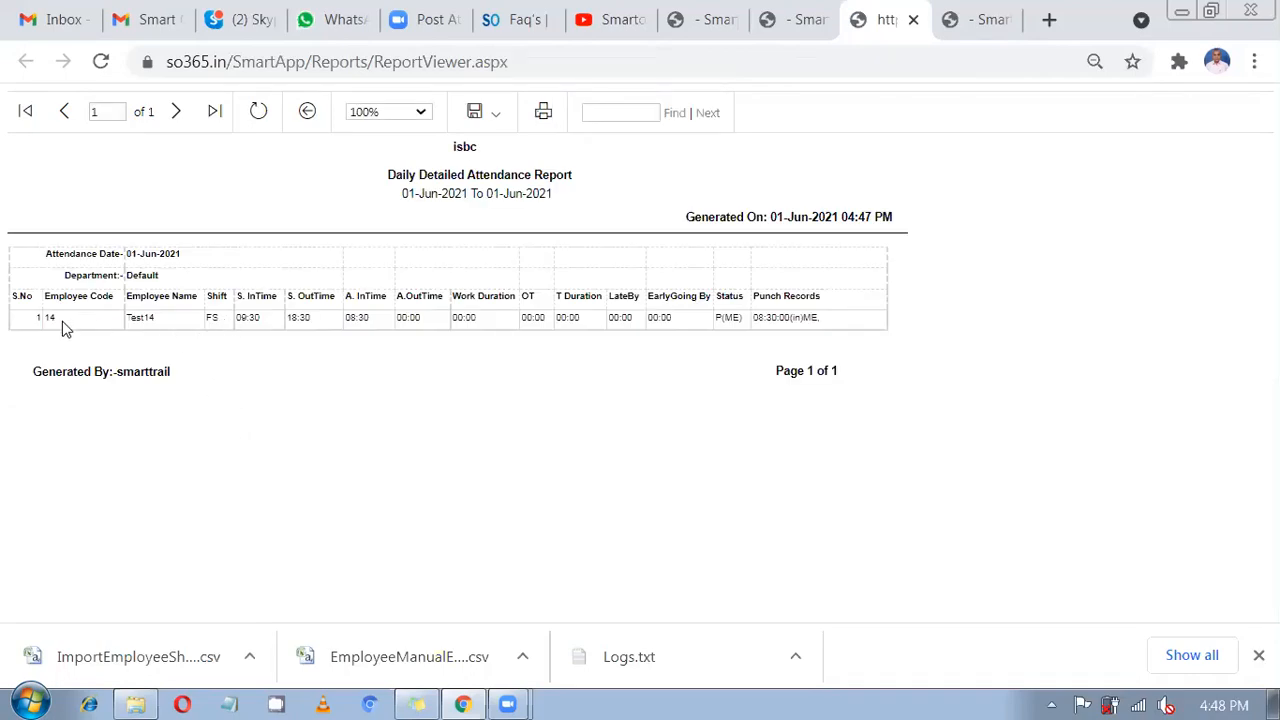
left_click_drag(58, 320, 40, 318)
left_click_drag(127, 318, 222, 325)
double_click(210, 318)
left_click_drag(272, 335, 234, 327)
left_click(290, 322)
Check the 08:30 actual in time, empty 00:00 out time, and 08:30:00 punch record.
left_click(356, 322)
left_click(368, 320)
left_click_drag(420, 322, 400, 326)
left_click_drag(822, 320, 742, 320)
left_click_drag(753, 317, 820, 318)
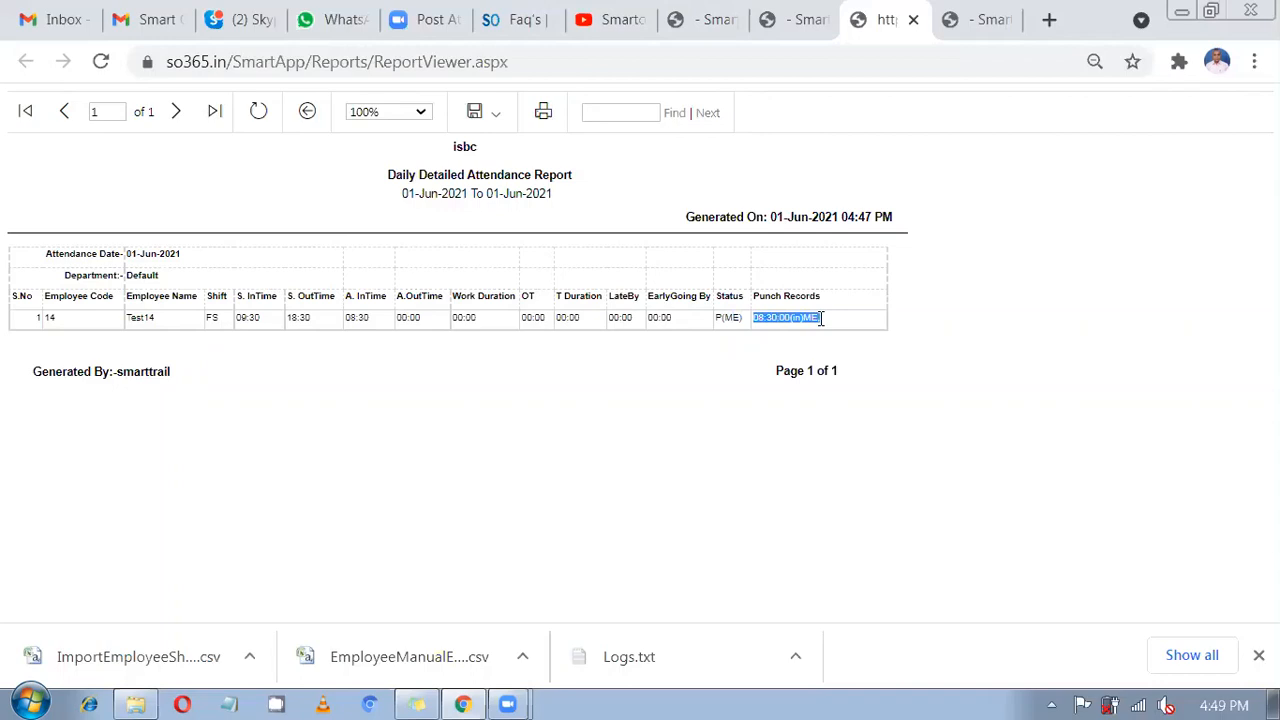
left_click_drag(371, 318, 350, 320)
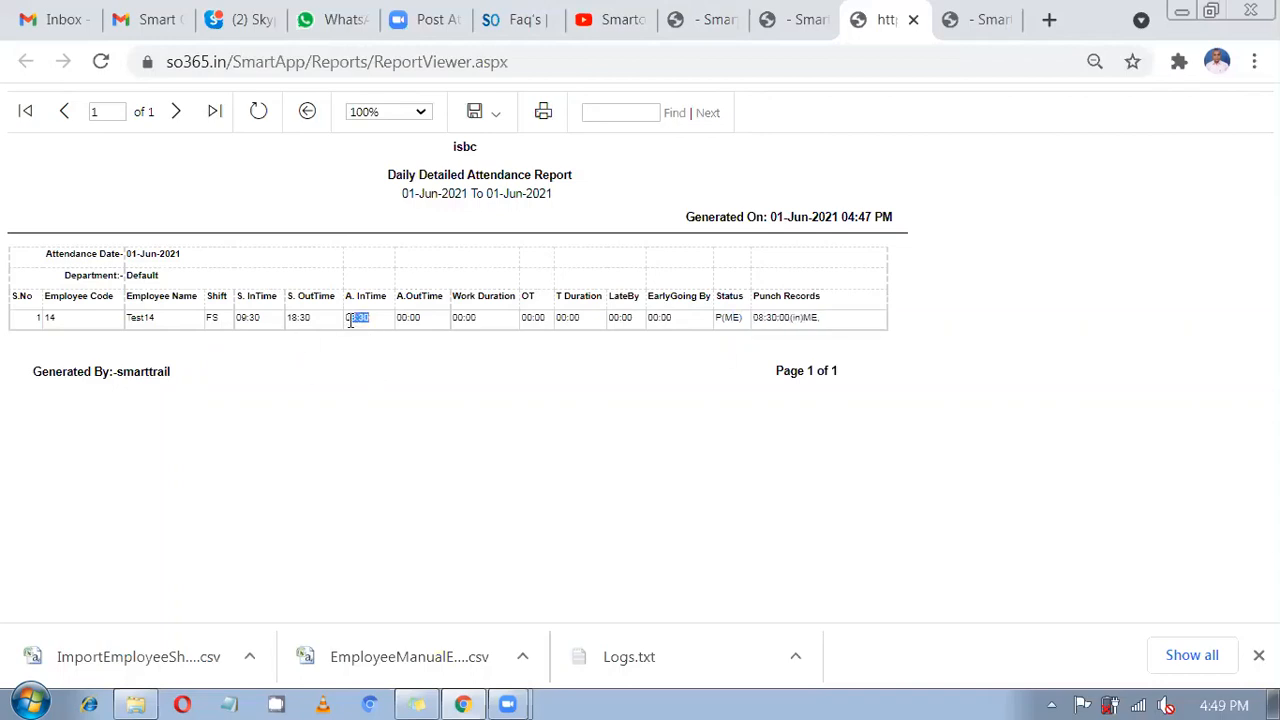
Set the Punch Begin Duration back to 30 and save the master settings.
left_click(664, 10)
left_click(830, 411)
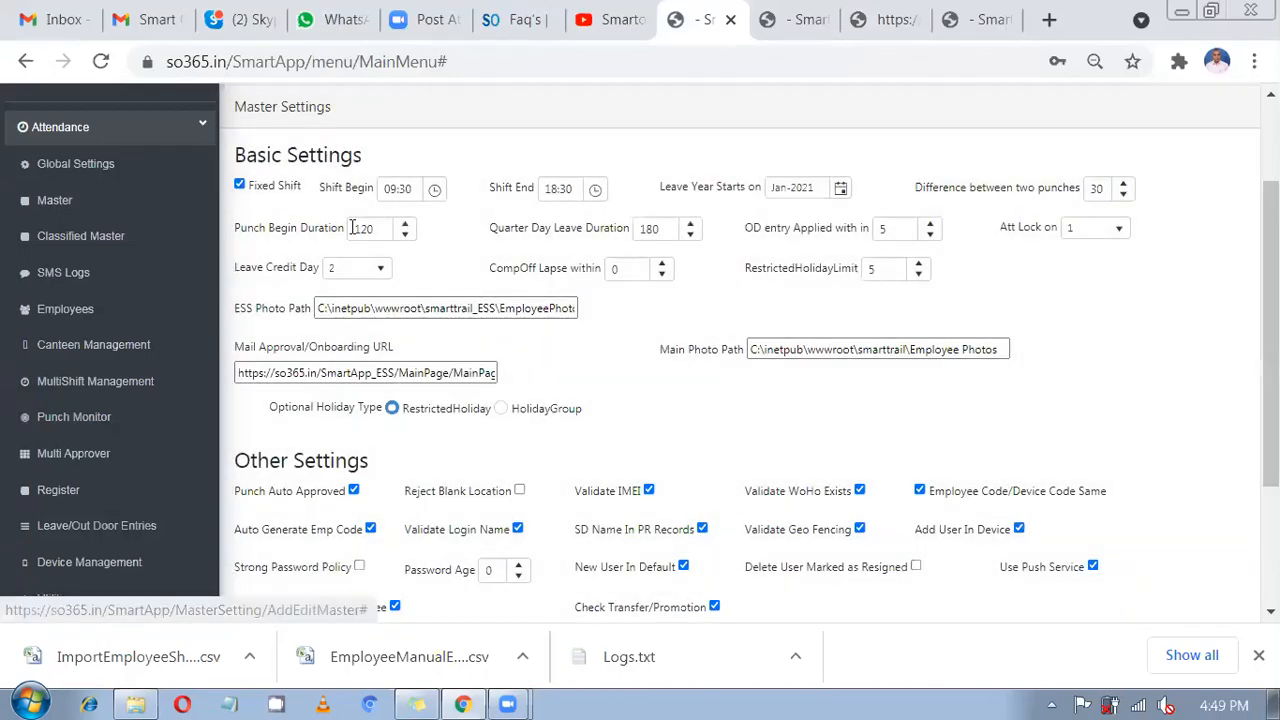
double_click(362, 228)
type("30")
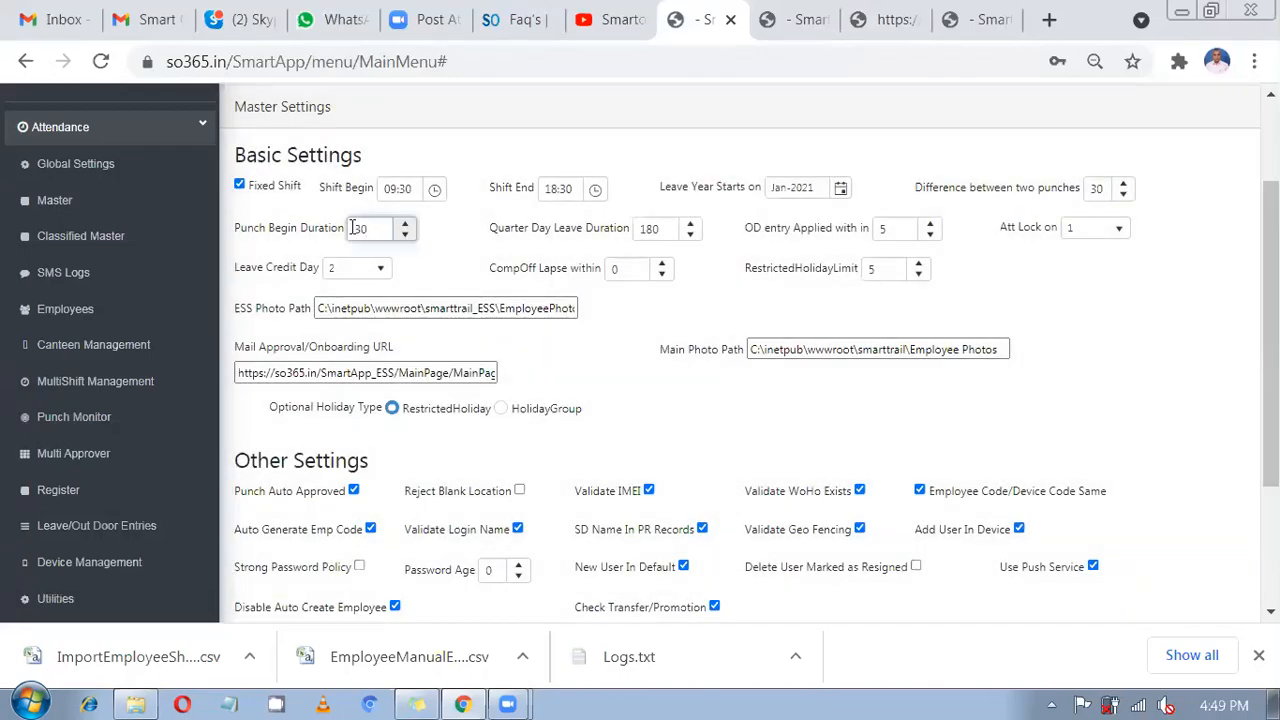
left_click(475, 260)
scroll(475, 260, "down", 3)
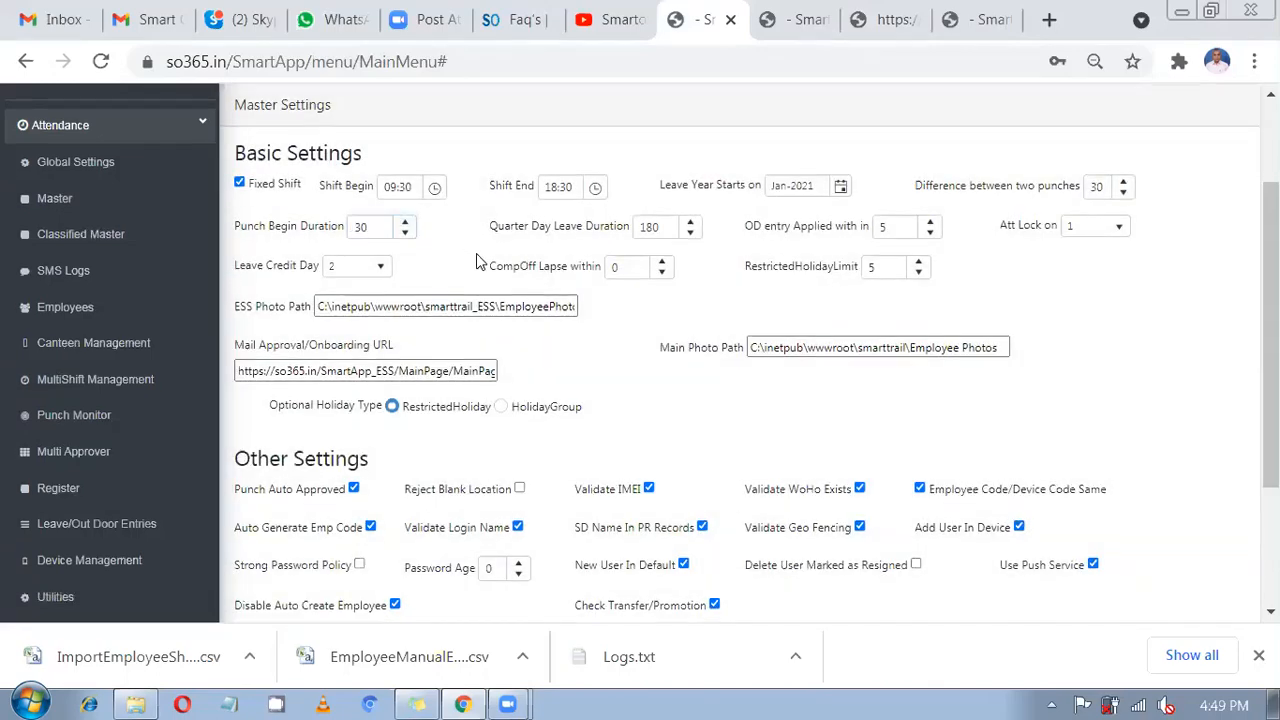
left_click(270, 542)
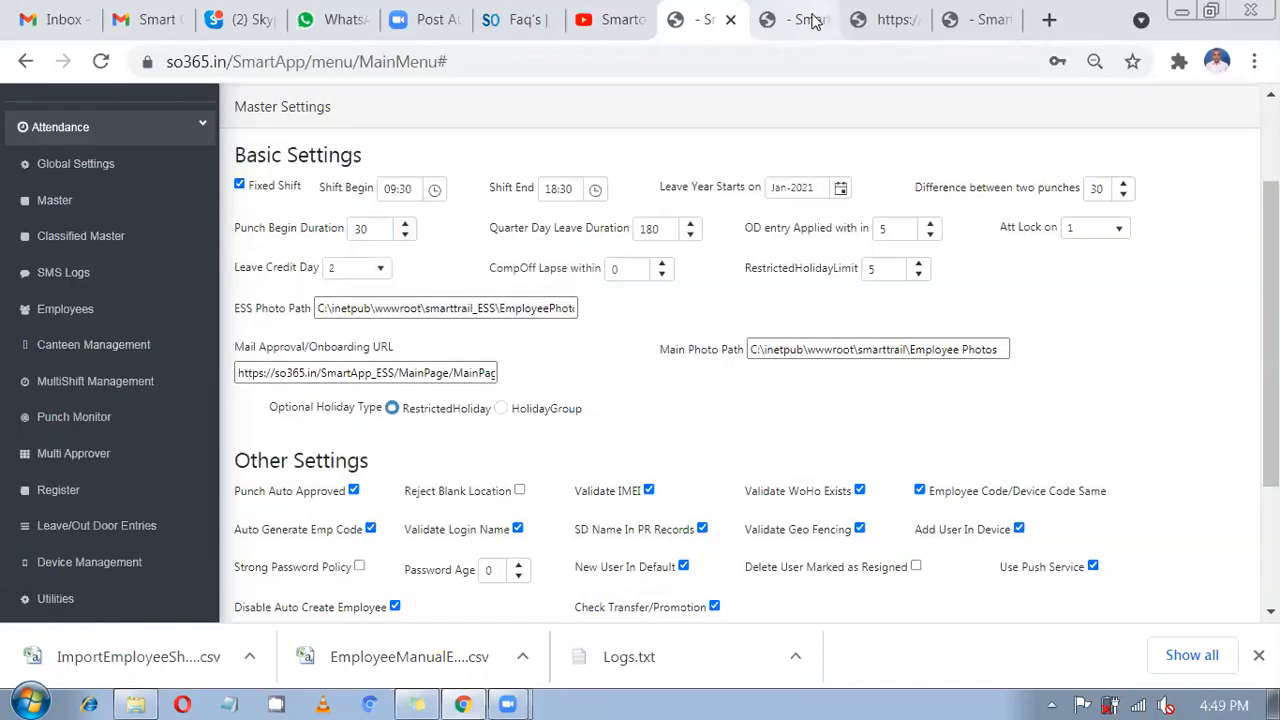
Regenerate the detailed report, close the old one, and confirm 00:00 in time.
left_click(815, 20)
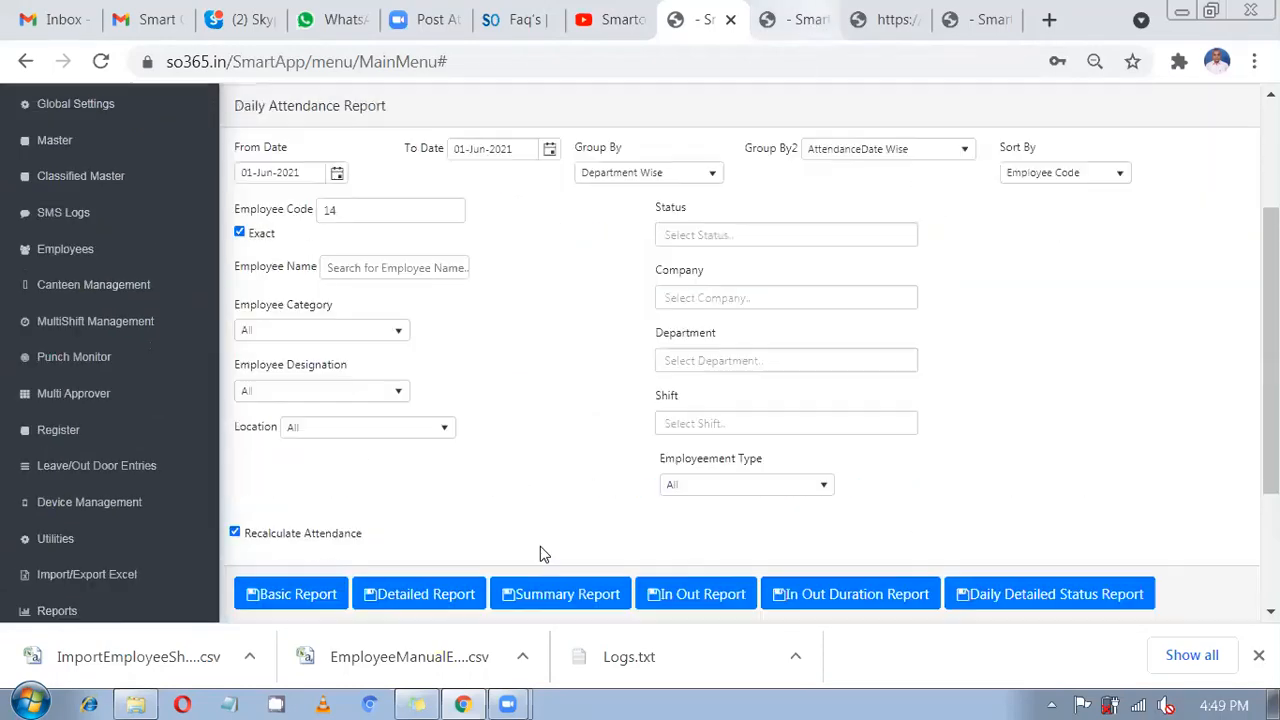
left_click(430, 598)
left_click(925, 27)
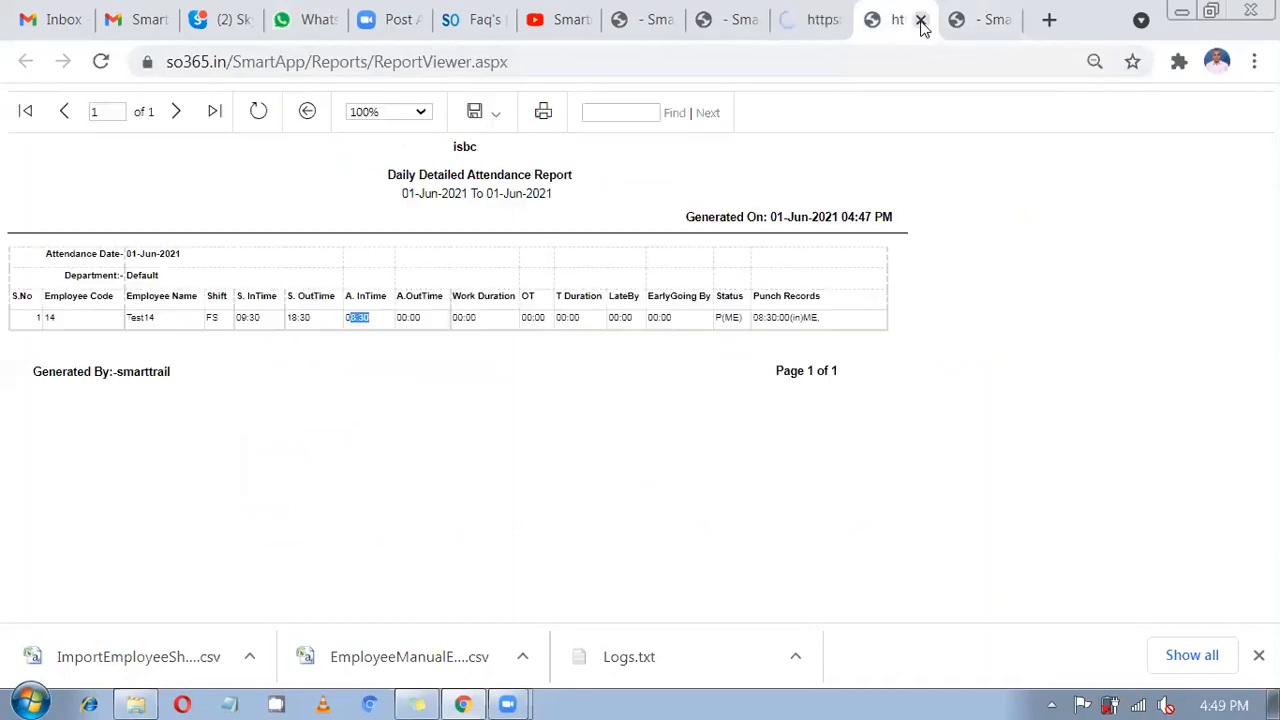
left_click(921, 20)
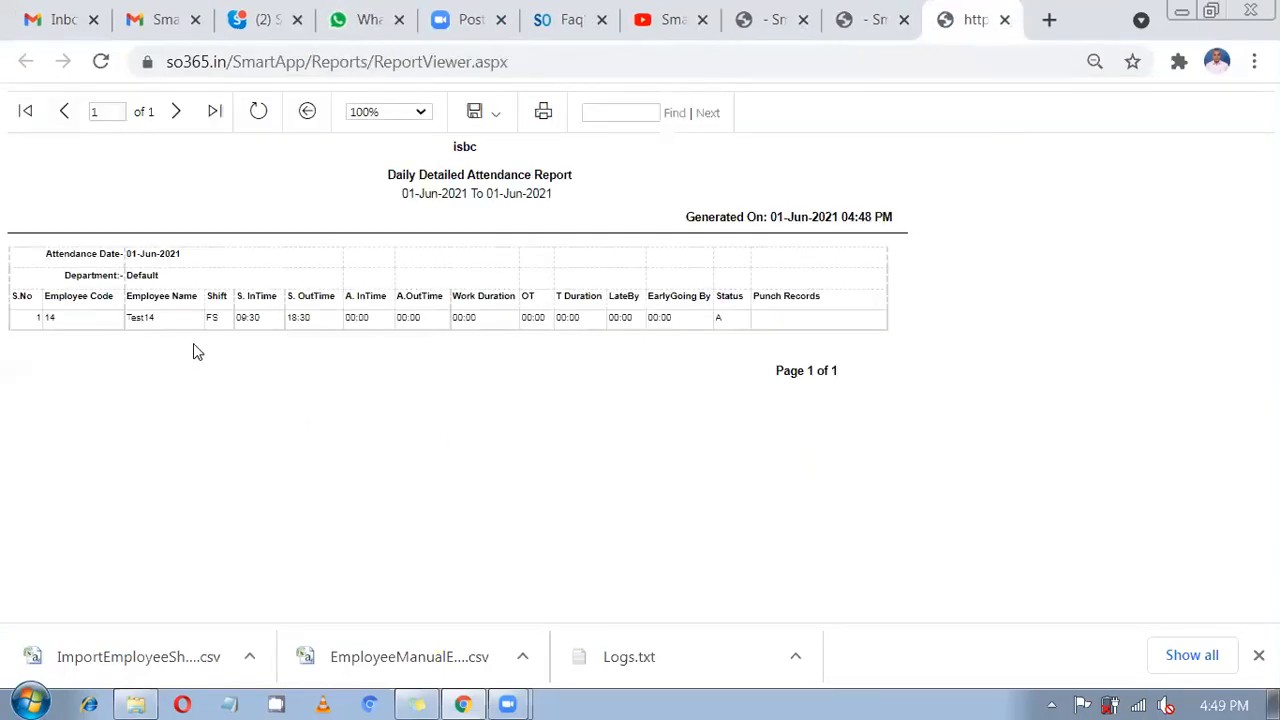
double_click(211, 317)
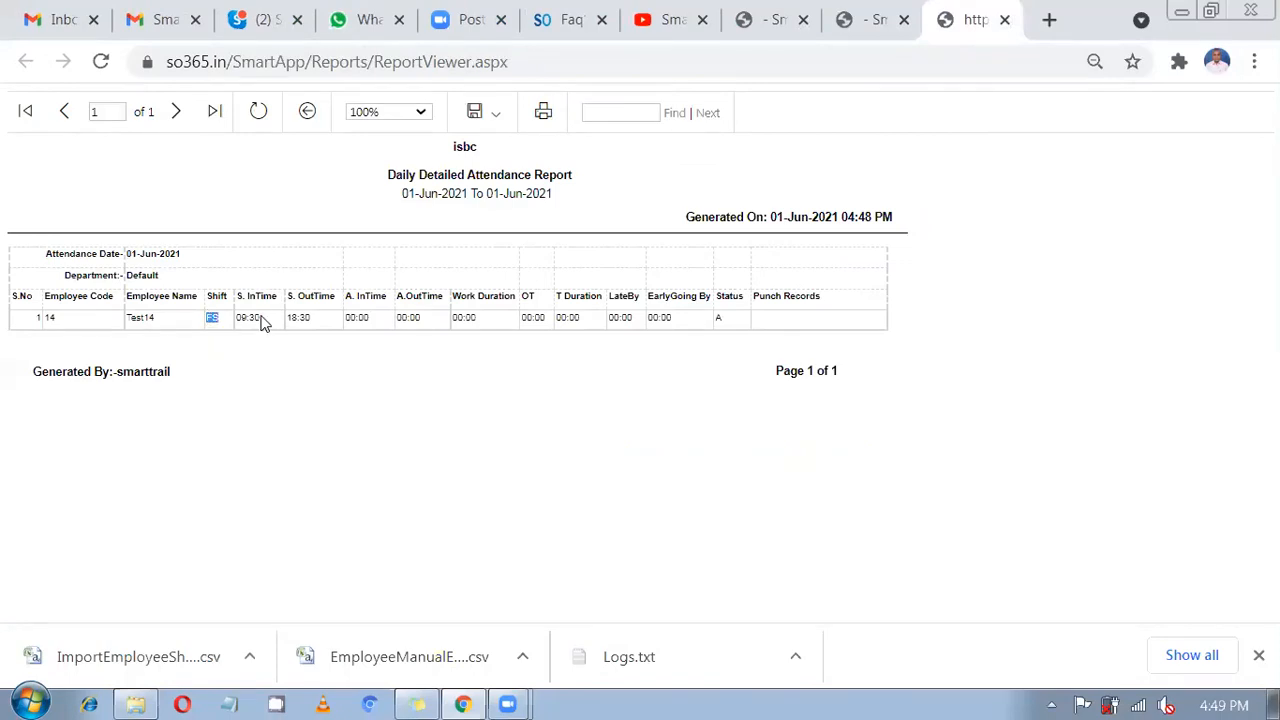
double_click(258, 318)
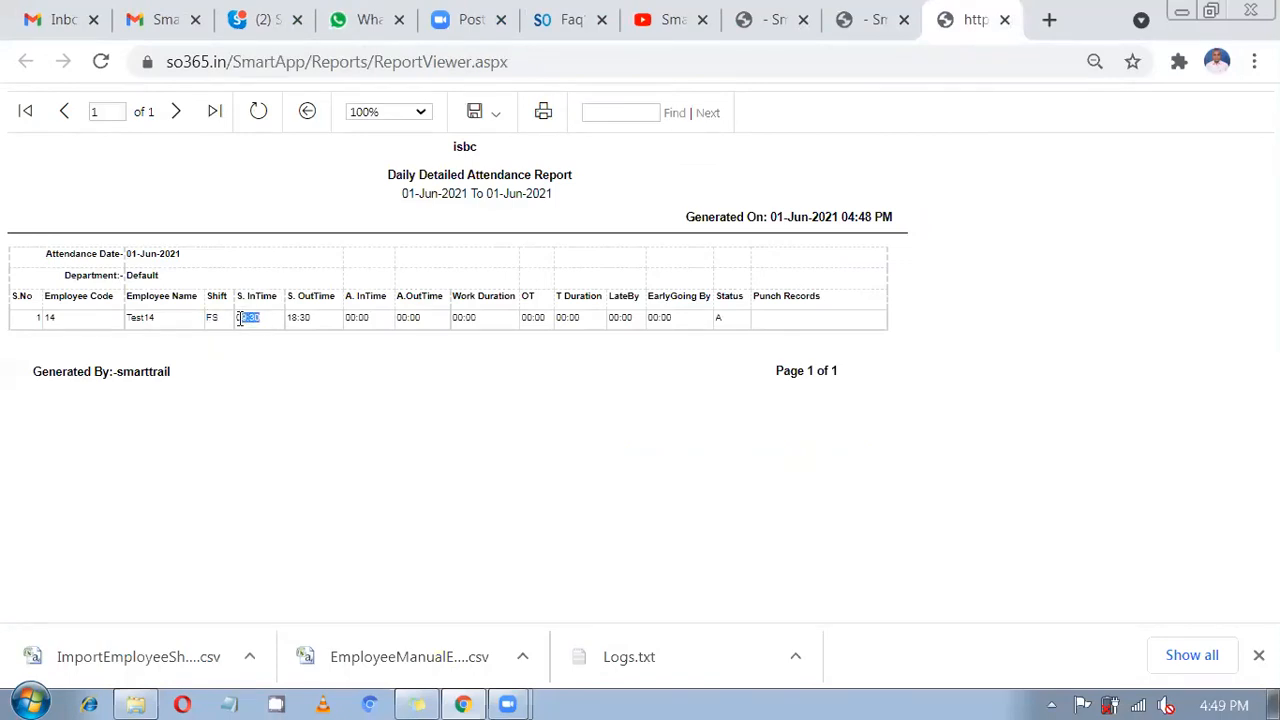
double_click(298, 319)
double_click(347, 318)
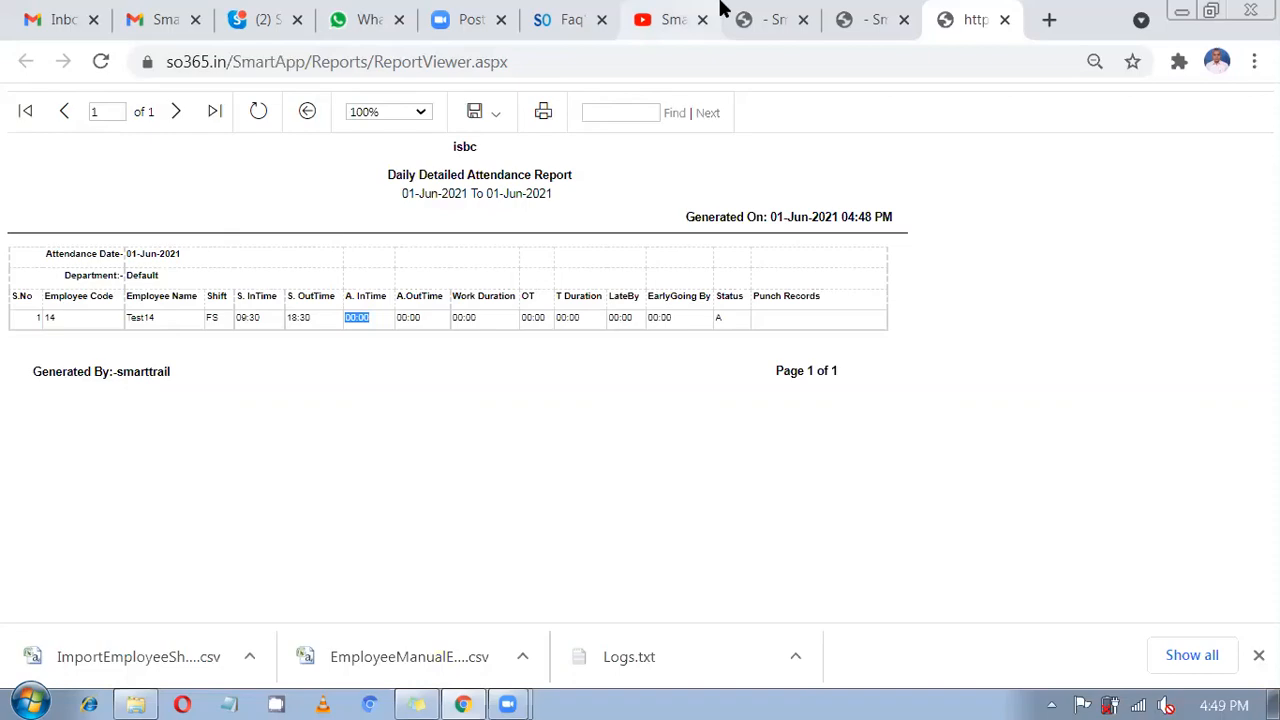
Back in Master Settings, review Punch Begin Duration 30 and Difference between two punches 30.
left_click(670, 19)
left_click(742, 19)
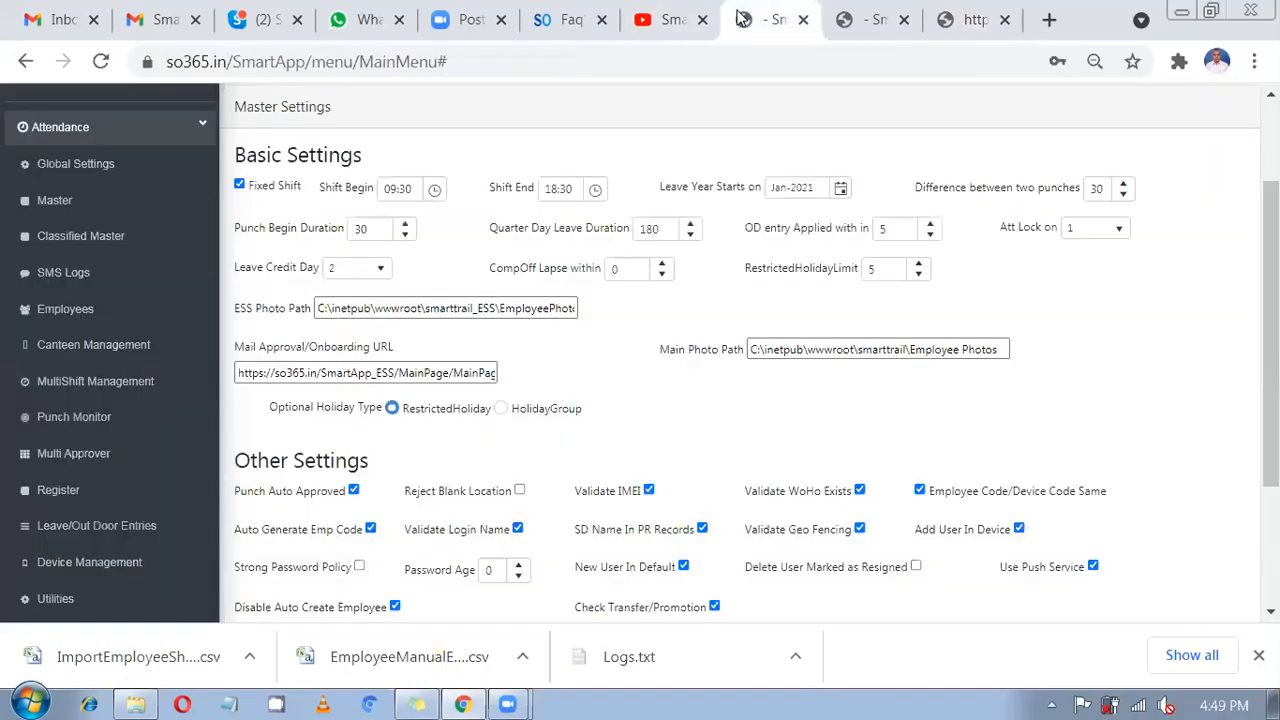
left_click_drag(372, 229, 343, 240)
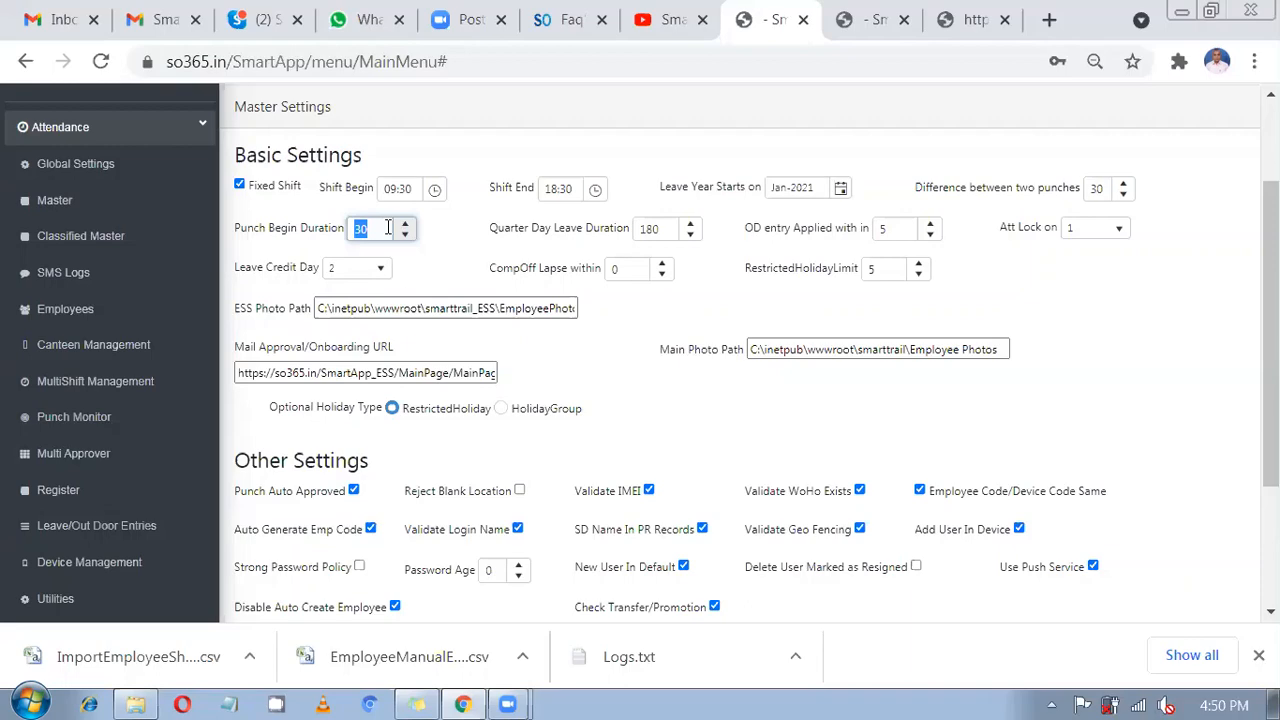
scroll(414, 280, "up", 2)
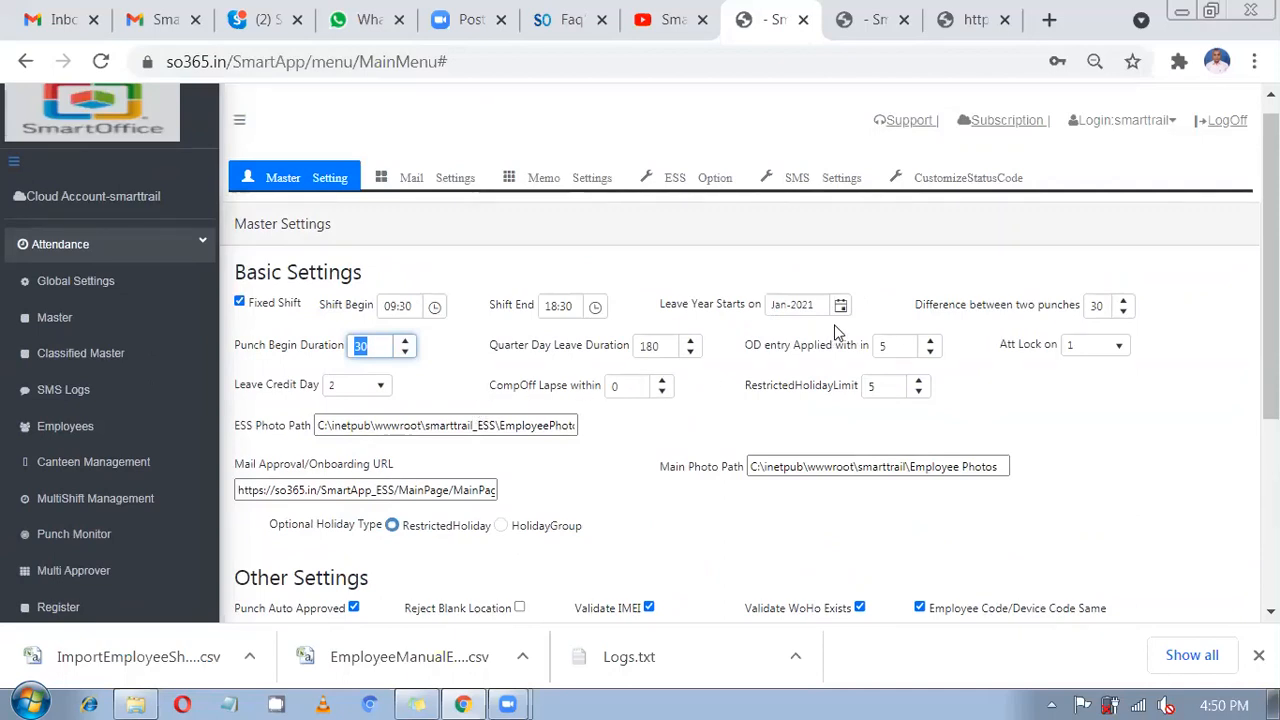
left_click_drag(913, 306, 1082, 306)
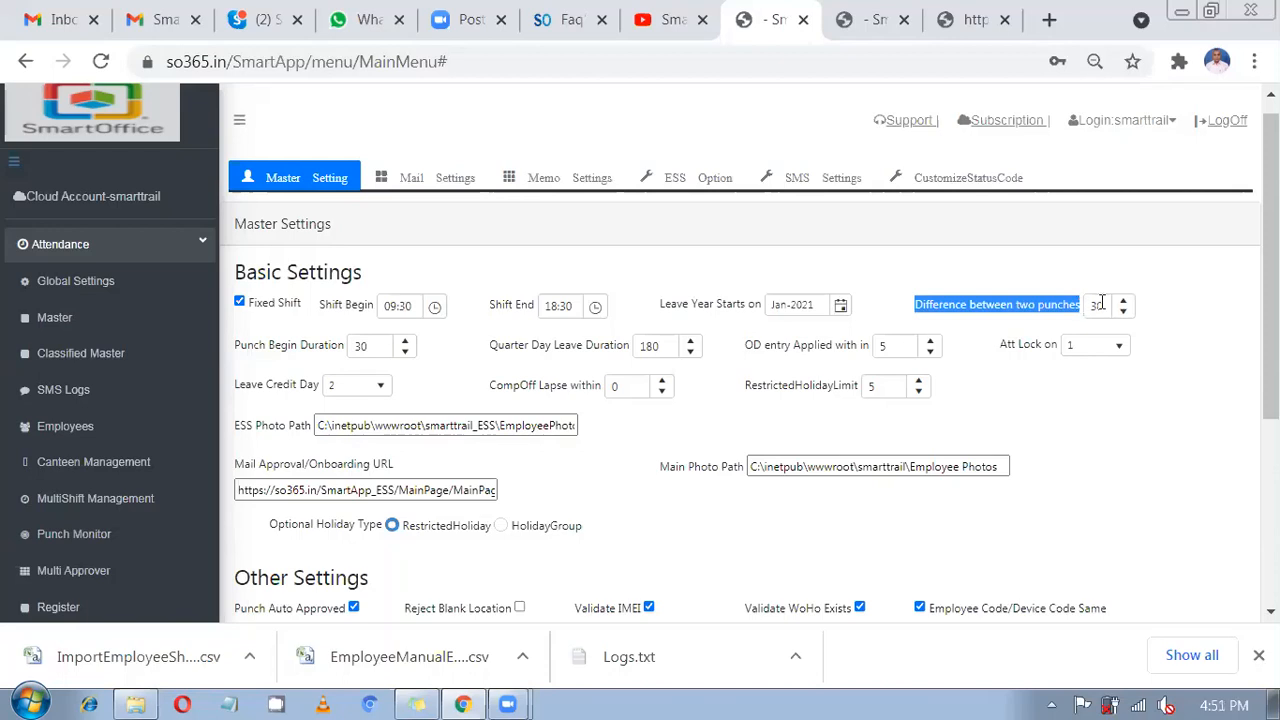
Replace the Difference between two punches value 30 with 5.
left_click(1084, 310)
double_click(1084, 310)
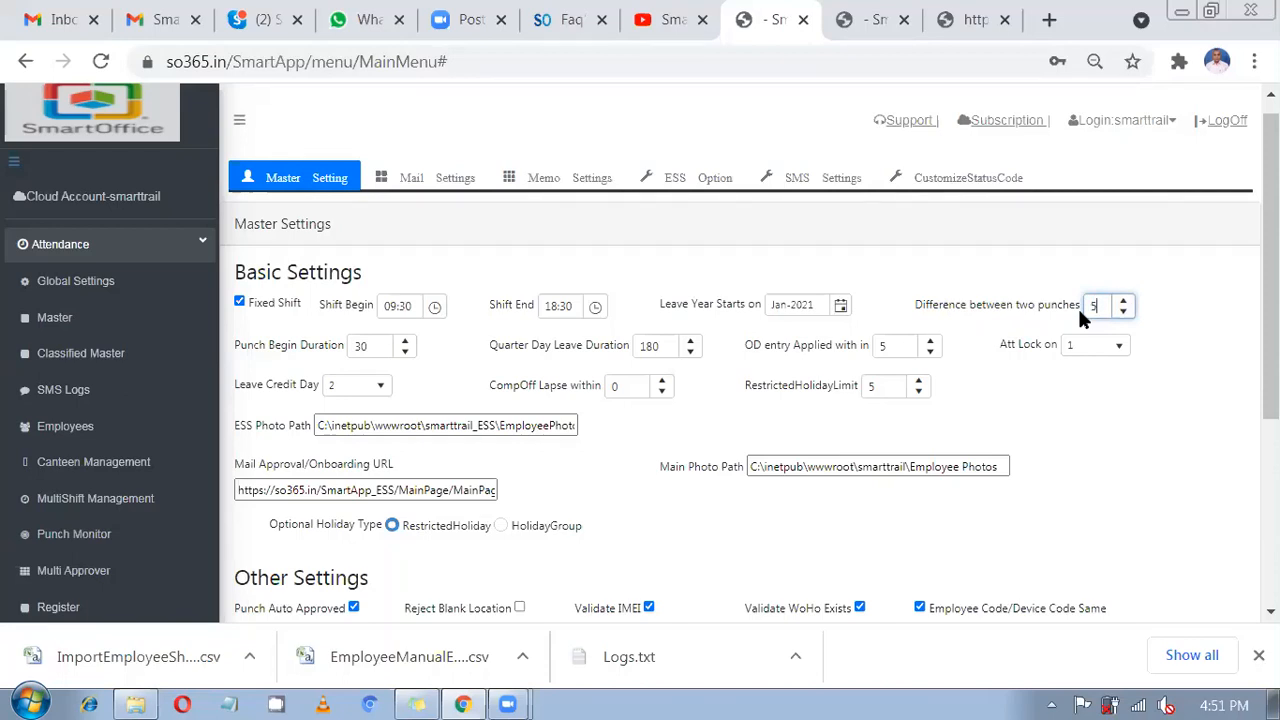
type("5")
left_click_drag(993, 315, 1064, 313)
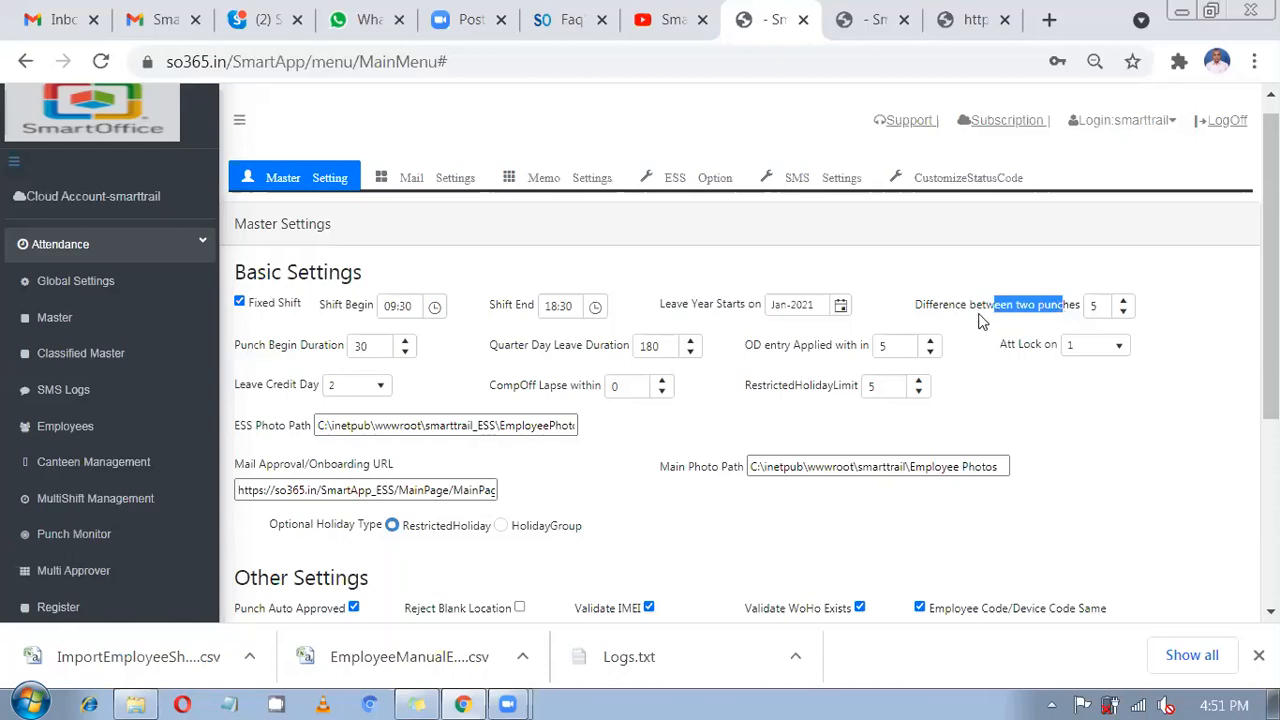
left_click_drag(959, 302, 1079, 303)
scroll(1022, 290, "down", 1)
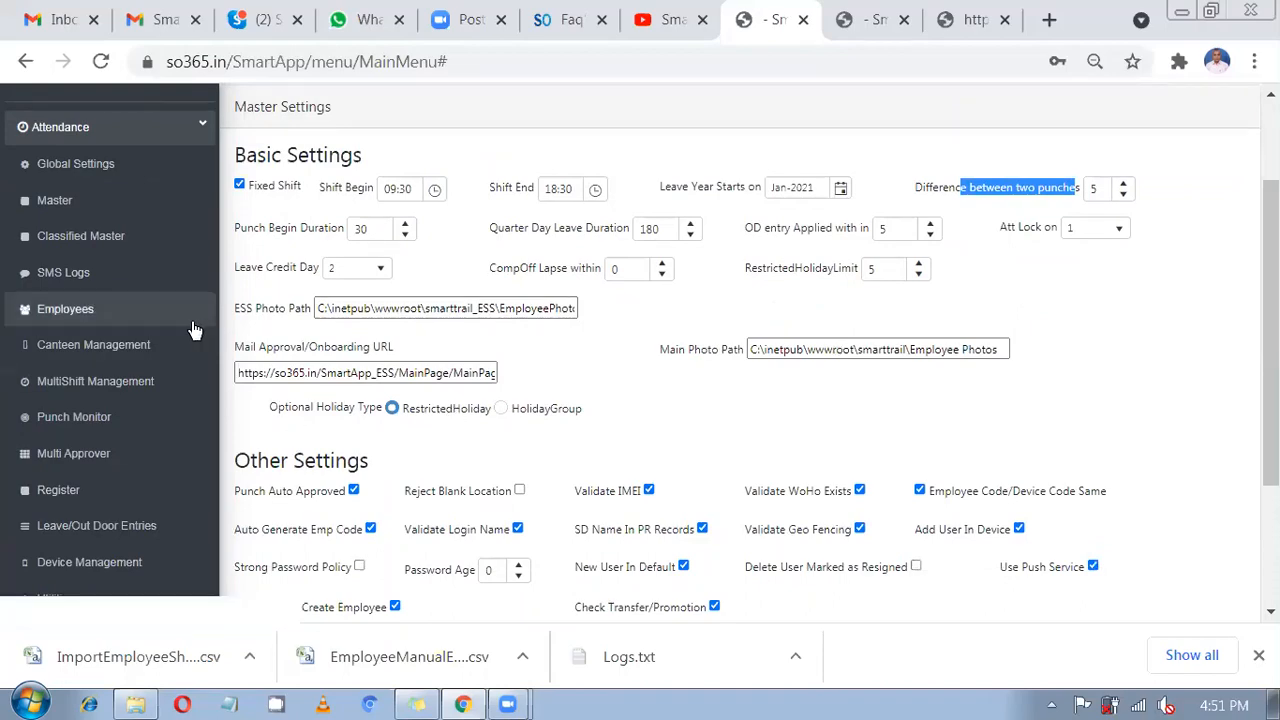
scroll(195, 330, "up", 1)
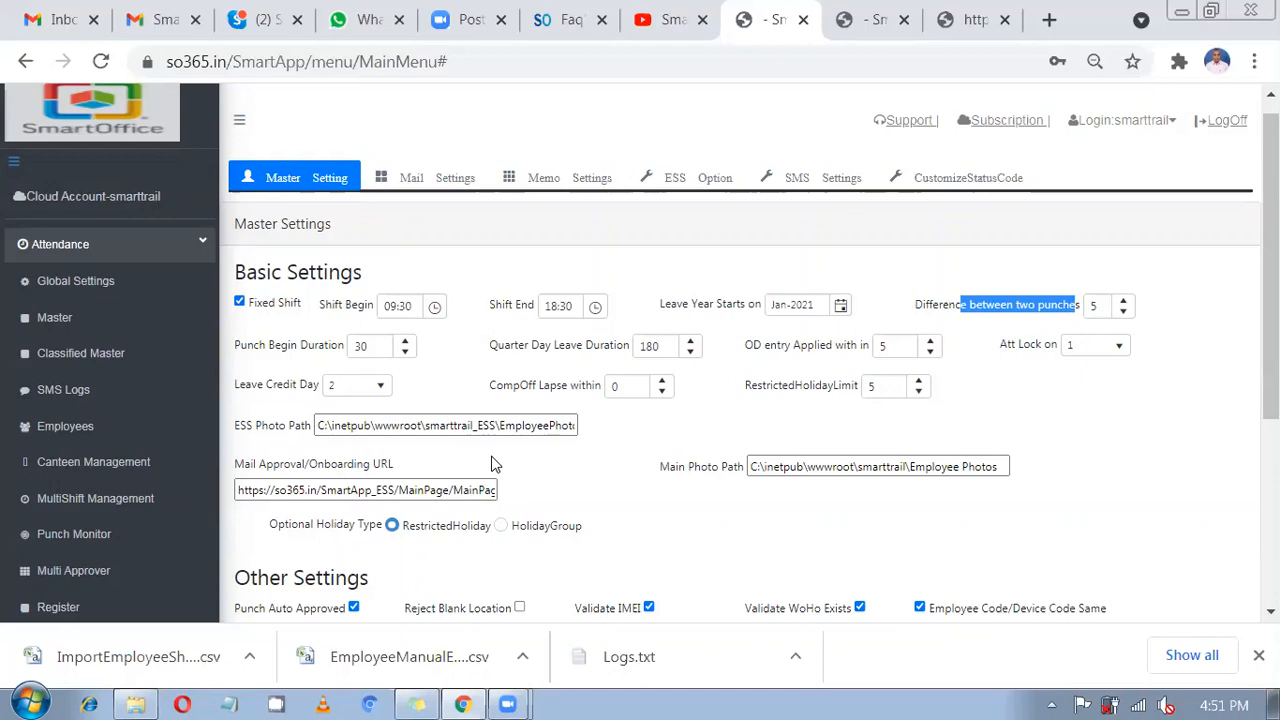
left_click(295, 357)
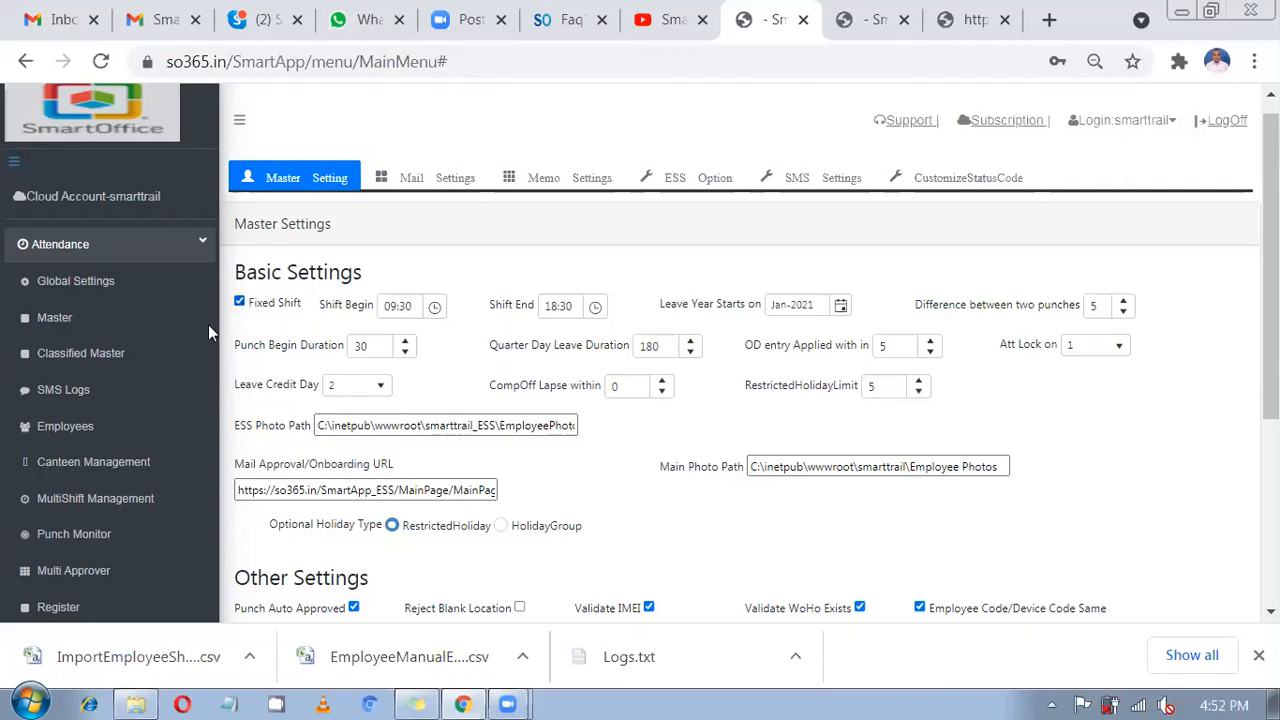
Review the defined shifts and timings in Classified Master, then reopen attendance Global Settings.
left_click(62, 356)
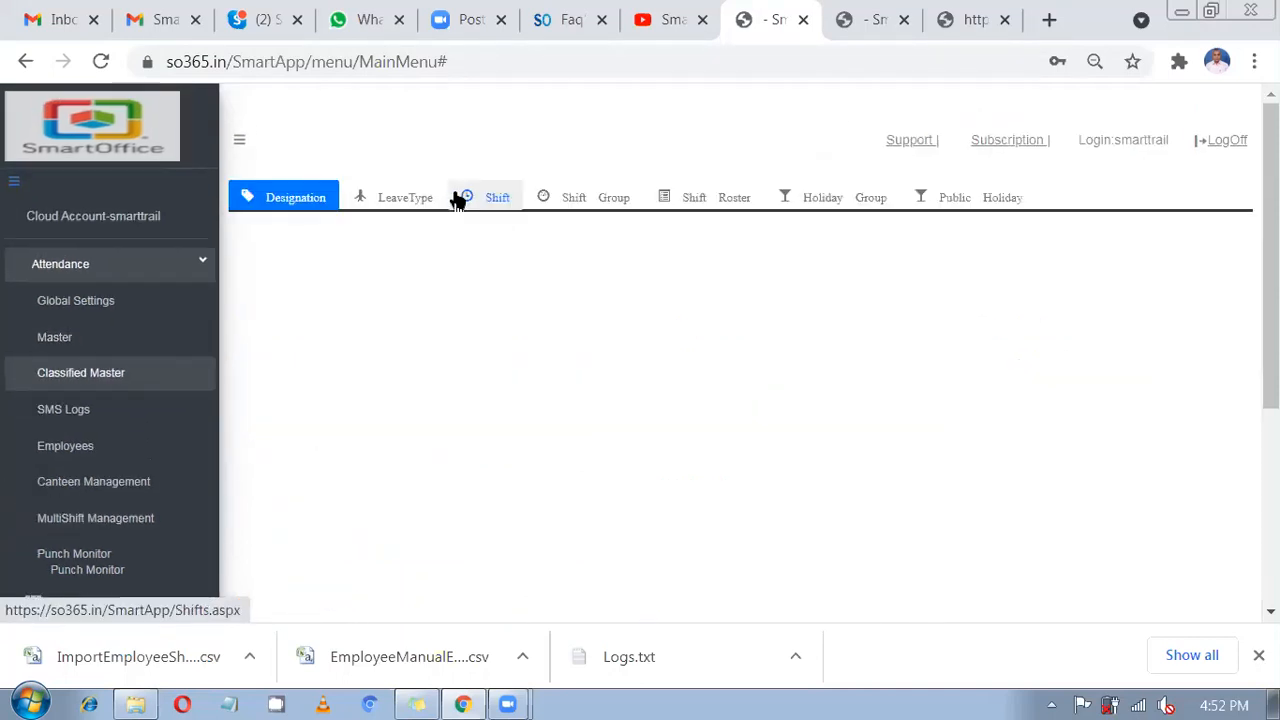
left_click(458, 197)
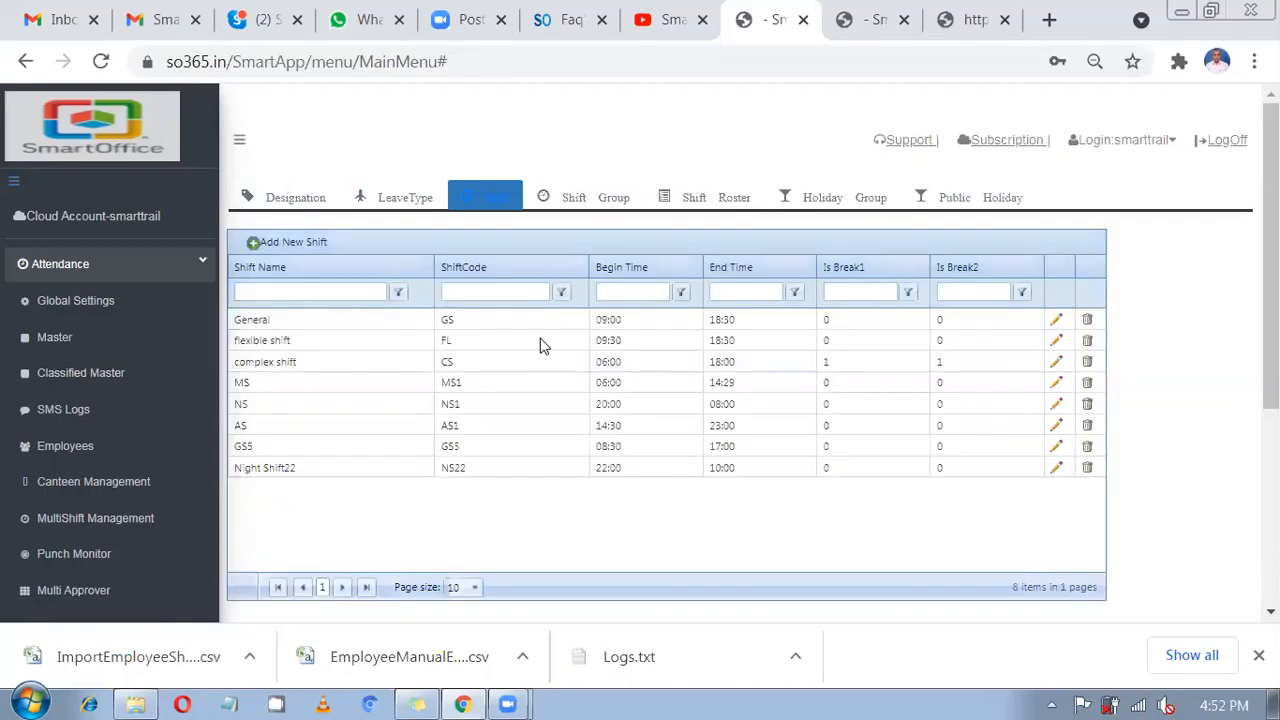
left_click_drag(546, 326, 577, 475)
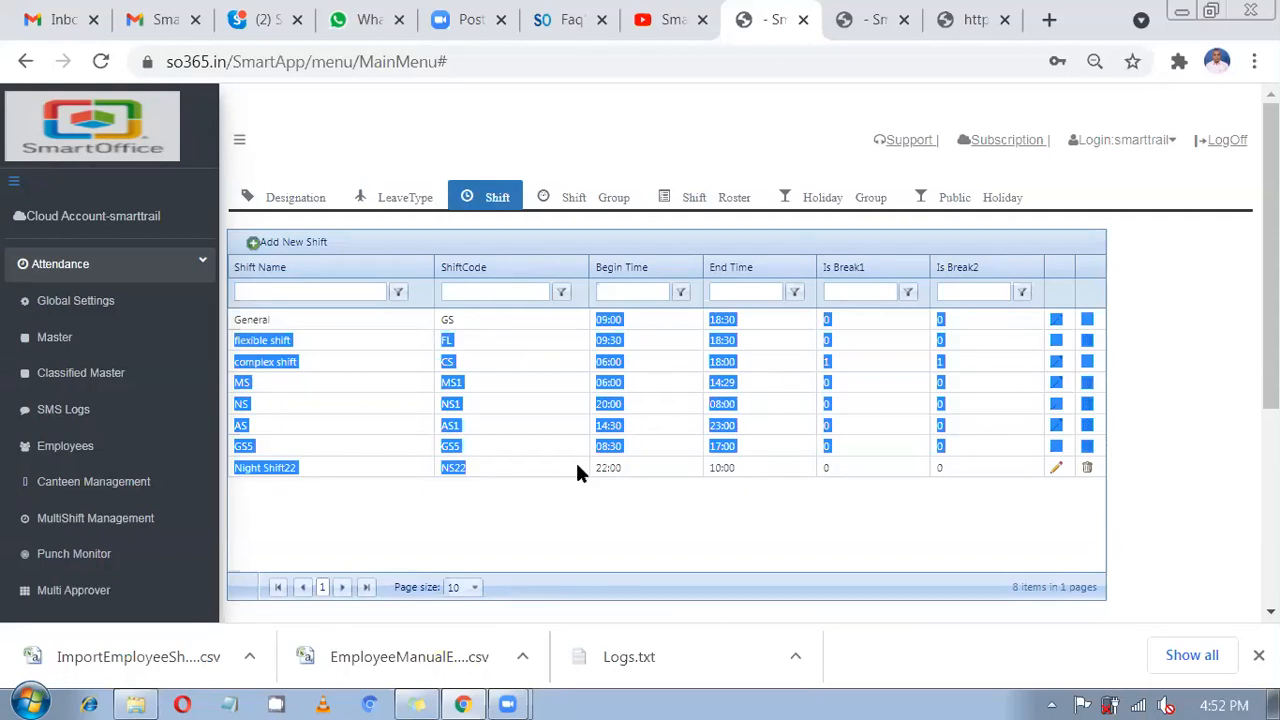
left_click(95, 313)
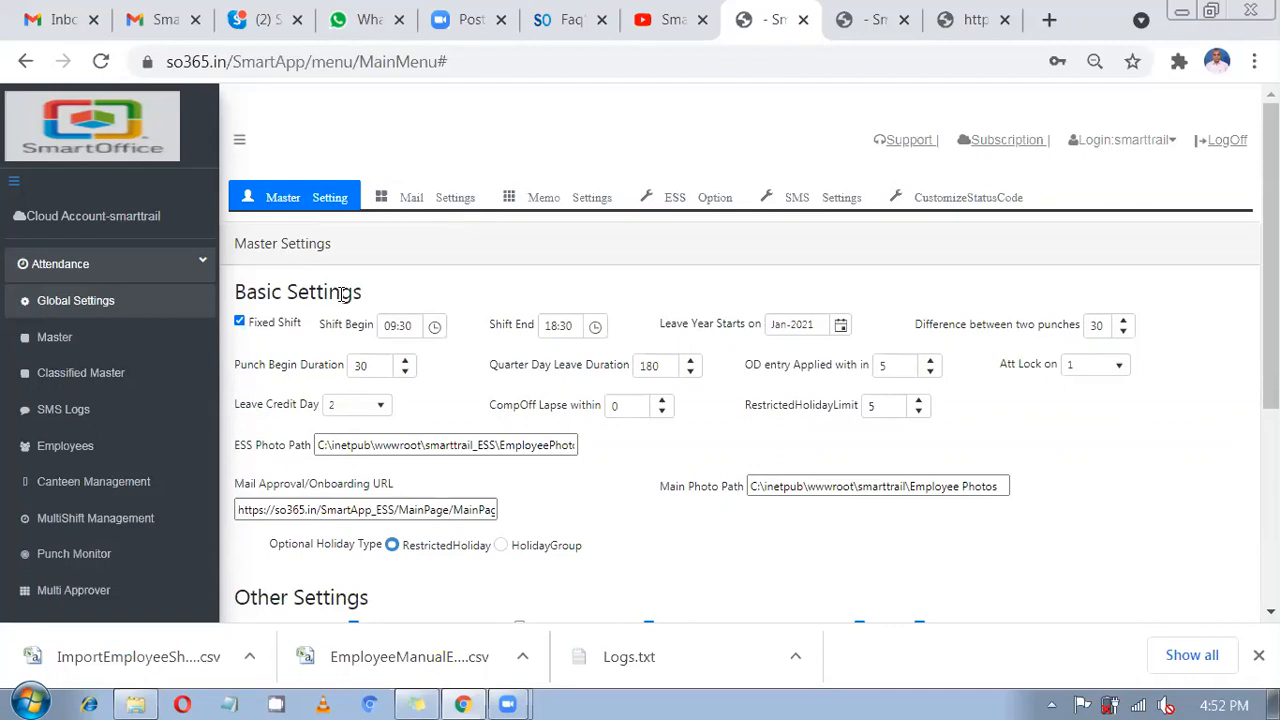
Untick Fixed Shift under Basic Settings and save the master settings.
left_click(240, 323)
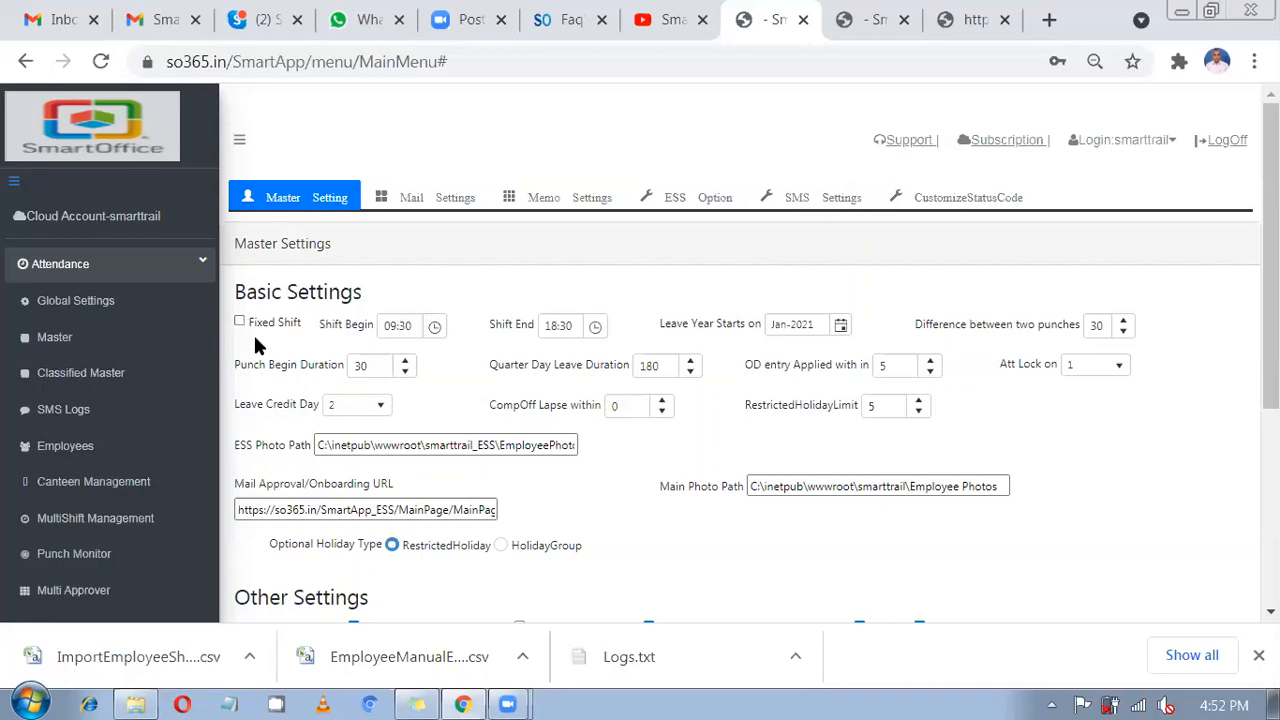
scroll(341, 551, "down", 4)
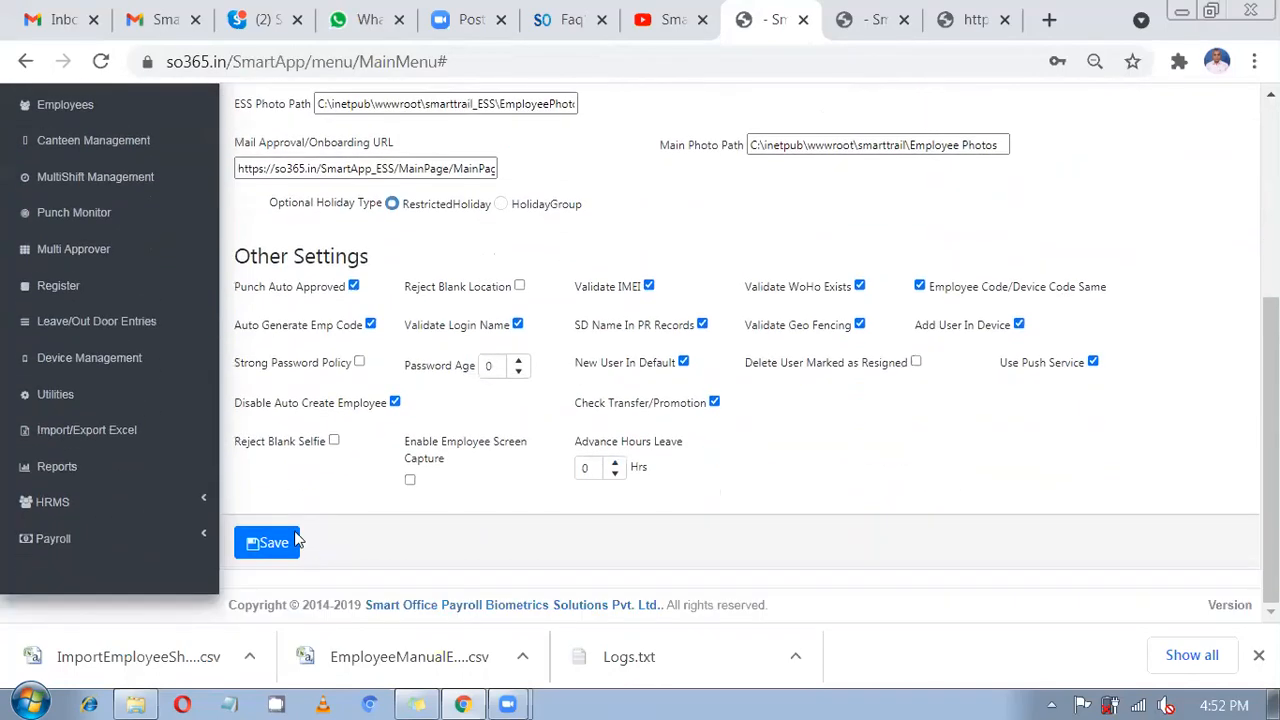
left_click(273, 541)
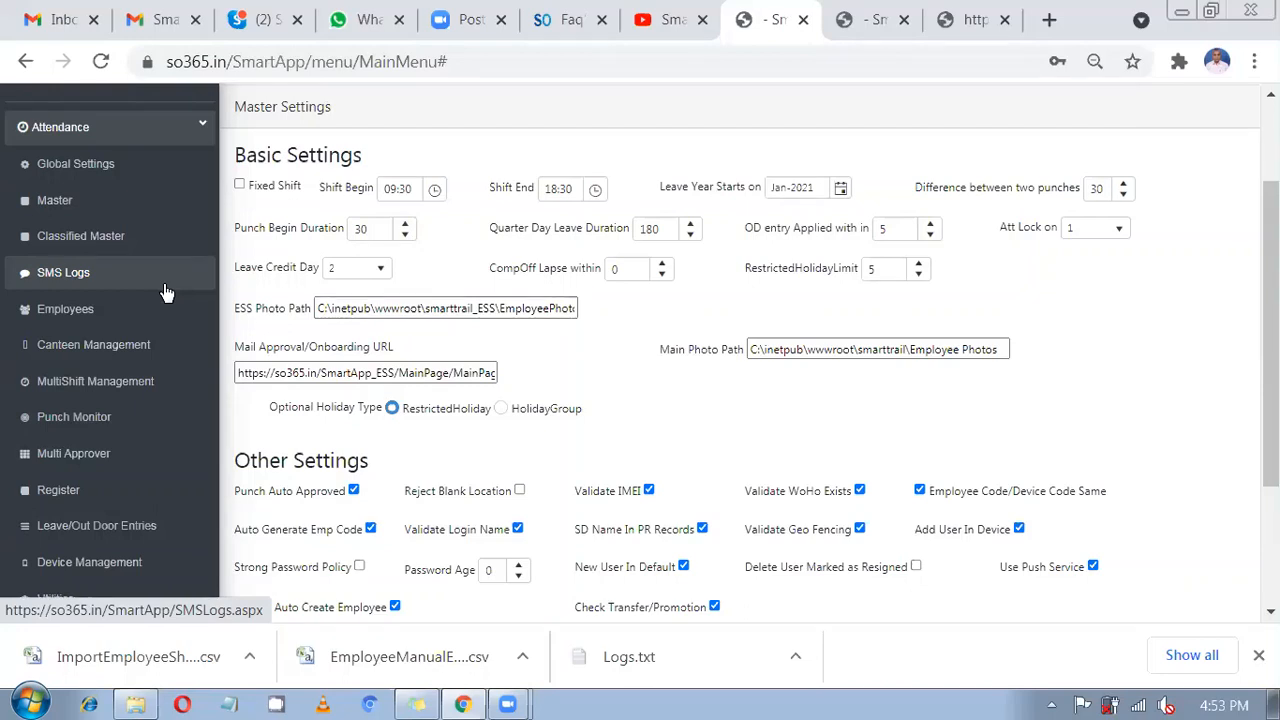
scroll(94, 256, "up", 2)
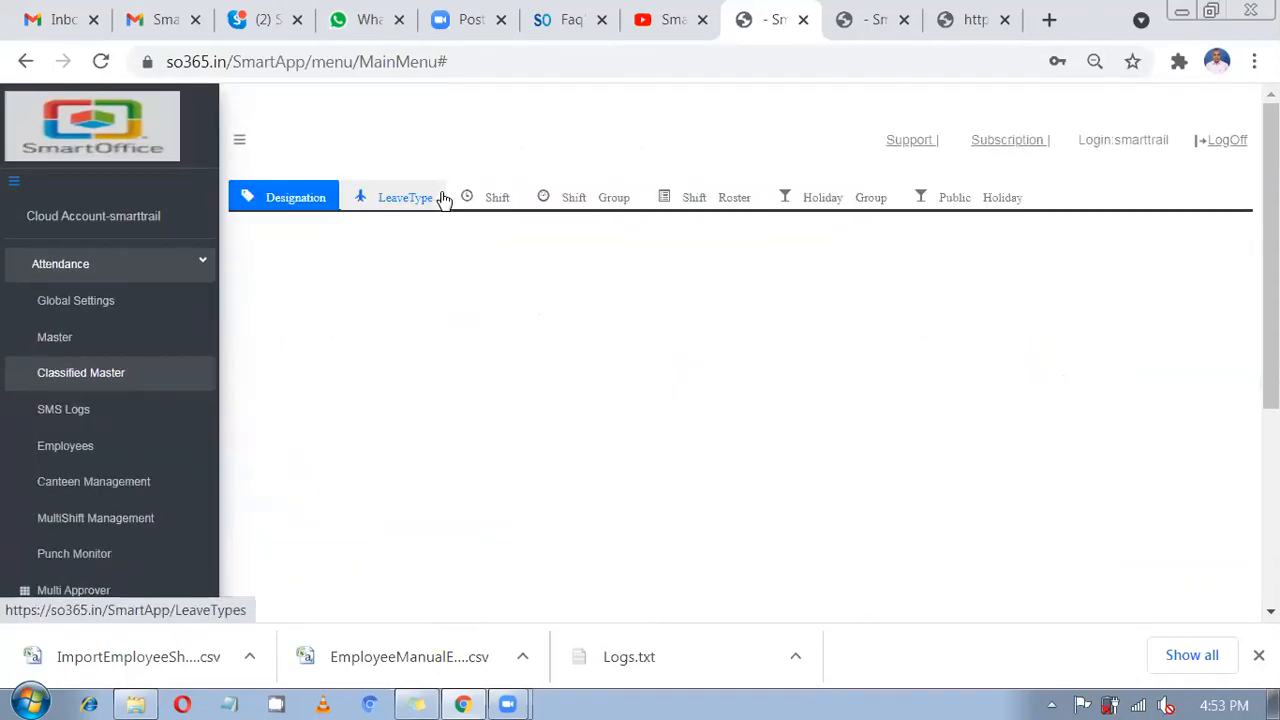
Review the General, AS, Night Shift22, flexible and complex shifts, then edit General.
left_click(490, 203)
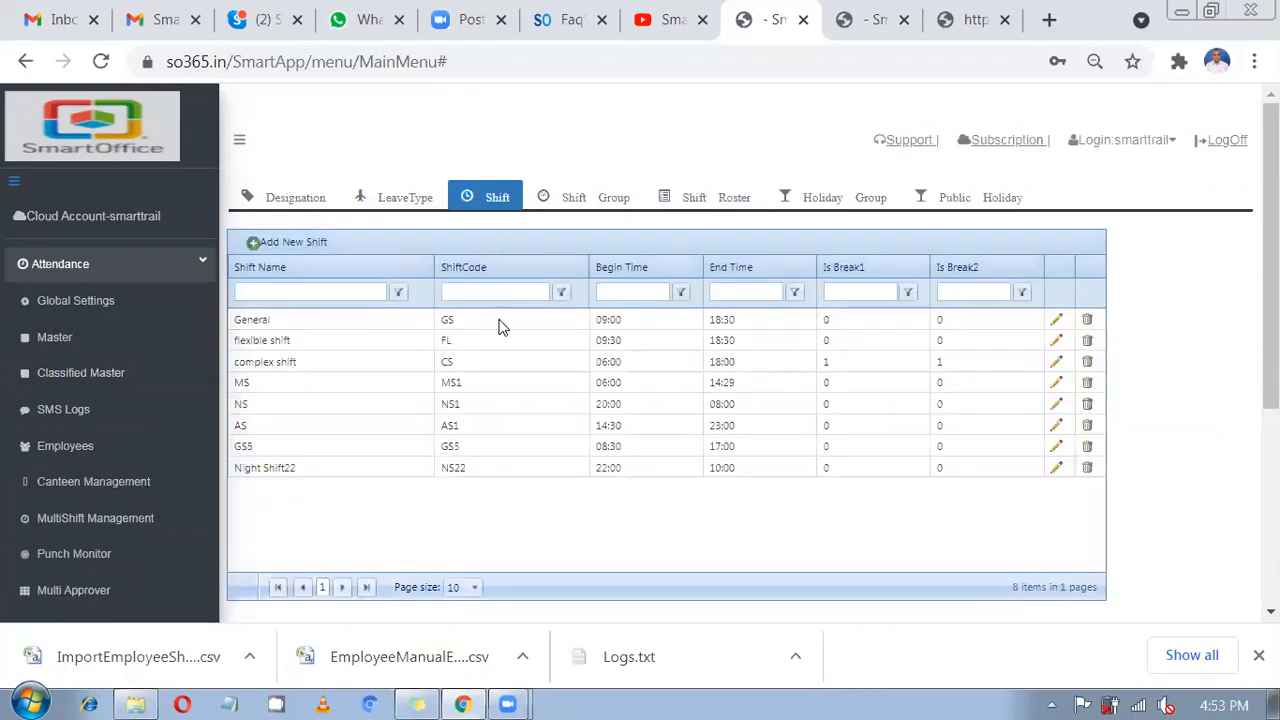
left_click_drag(502, 327, 523, 426)
left_click(523, 424)
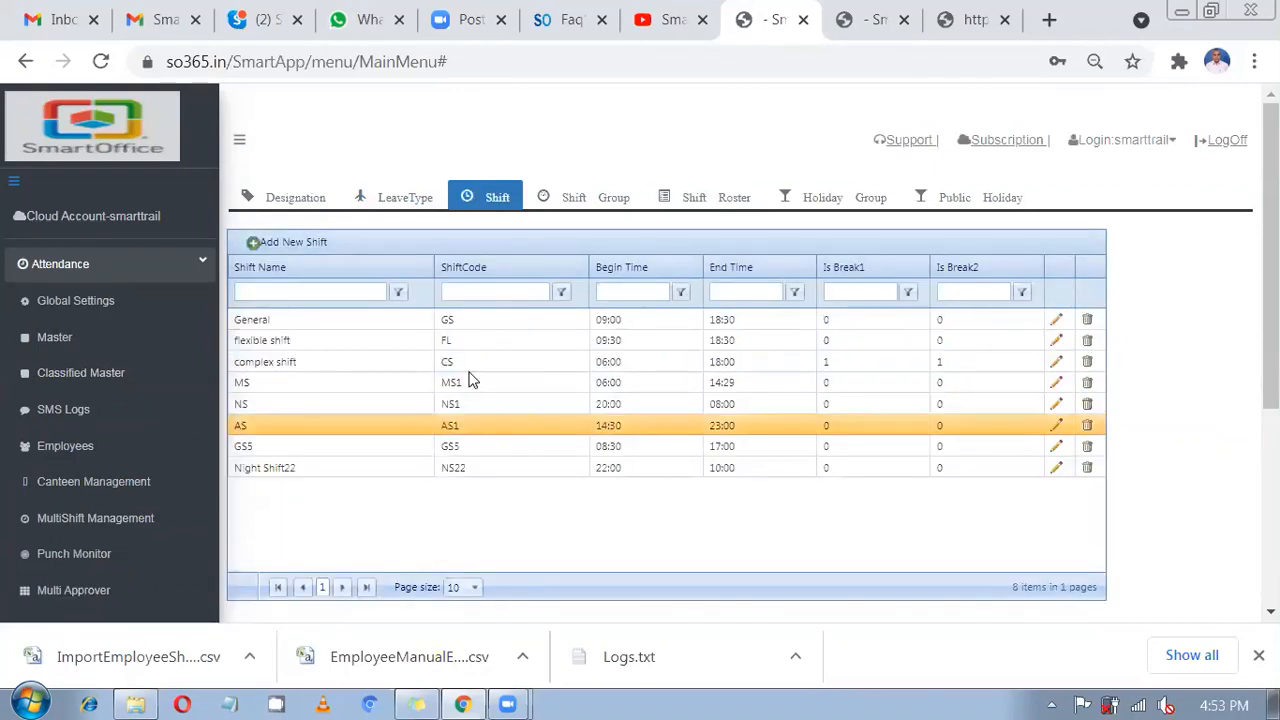
left_click(476, 319)
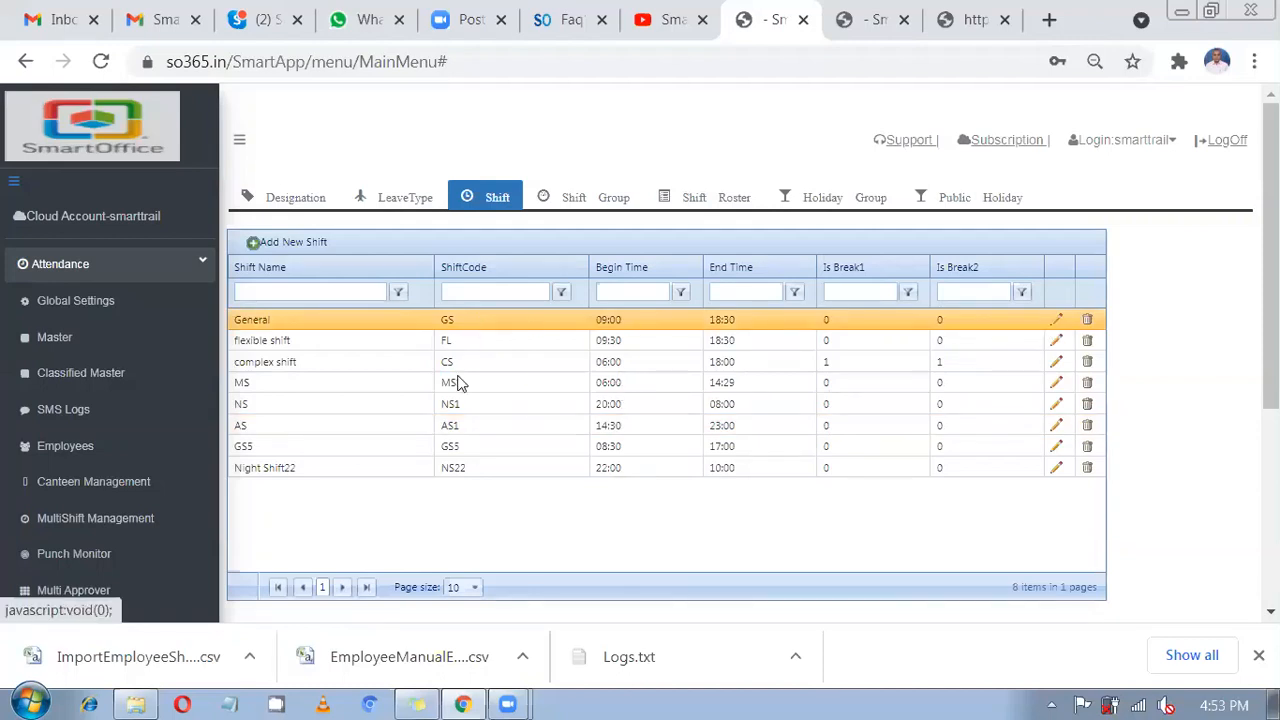
left_click_drag(457, 326, 471, 466)
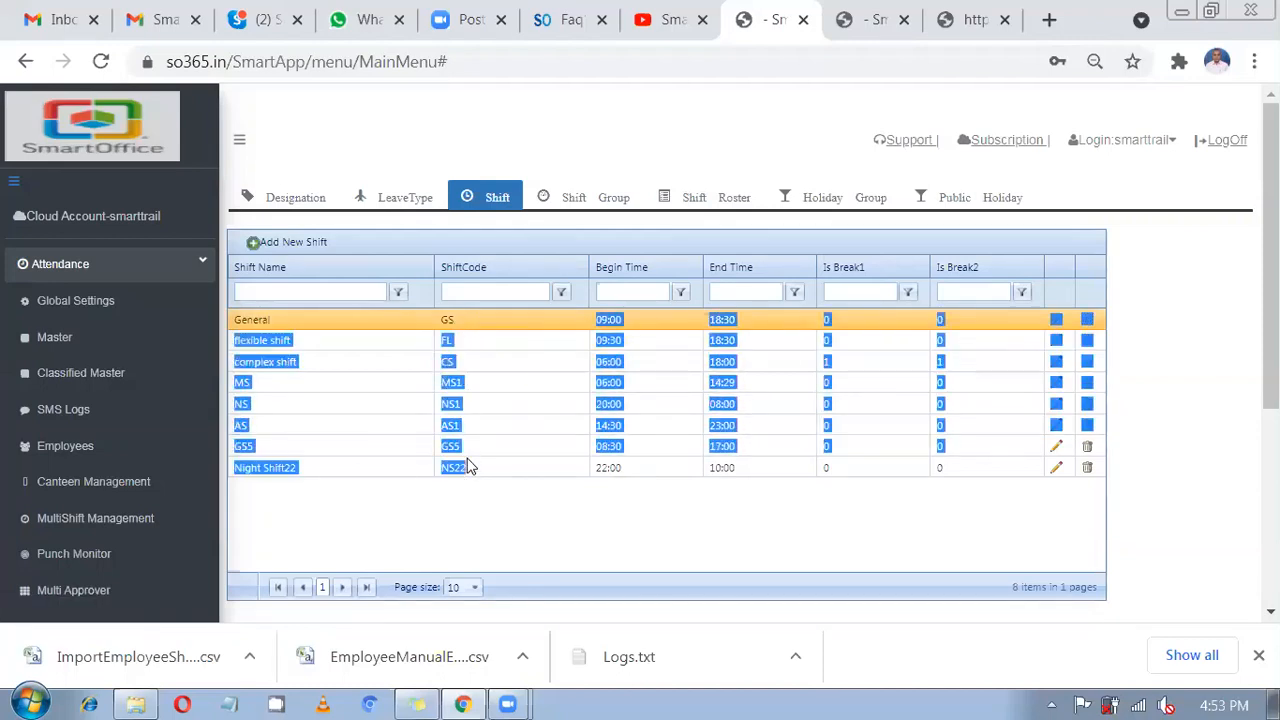
left_click(471, 466)
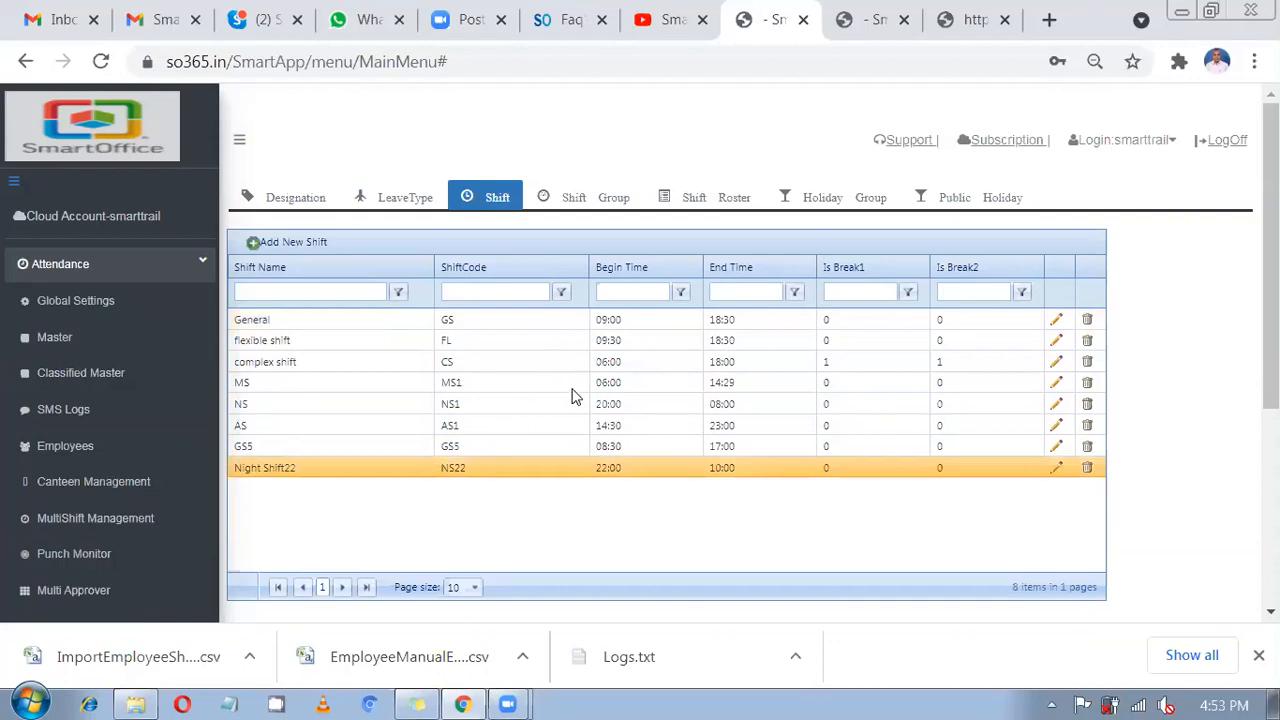
left_click(608, 320)
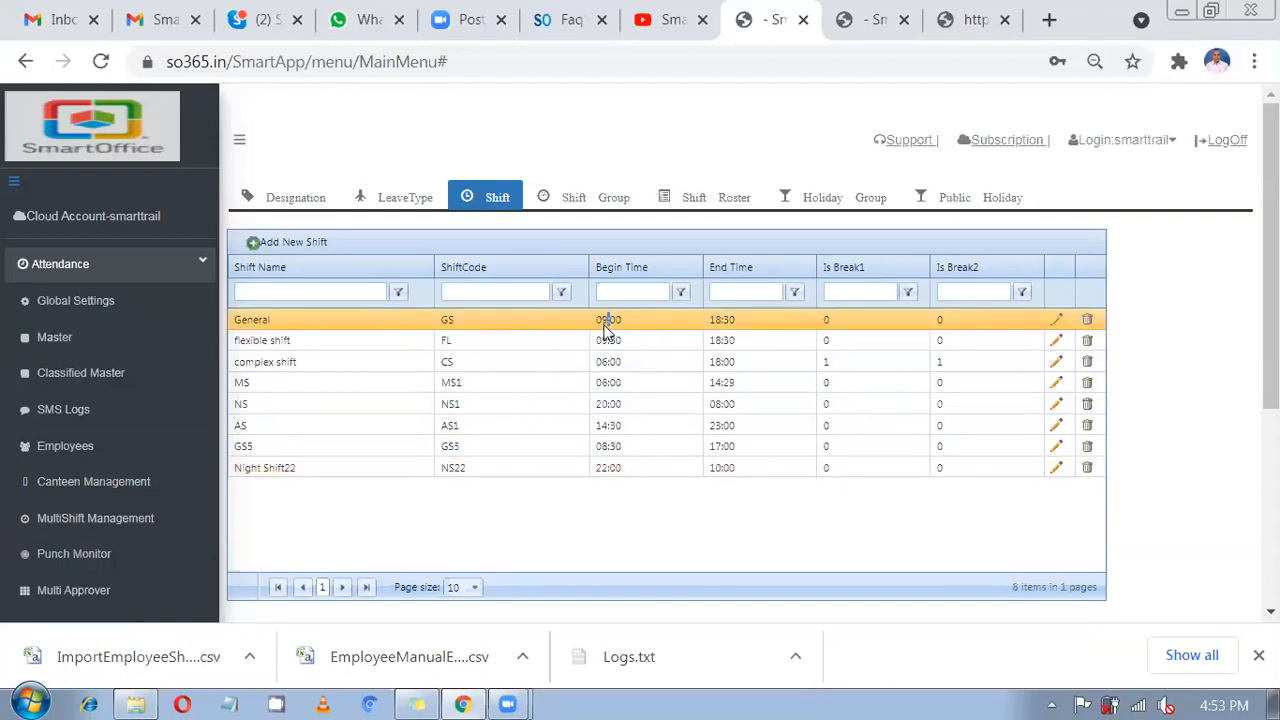
left_click(456, 350)
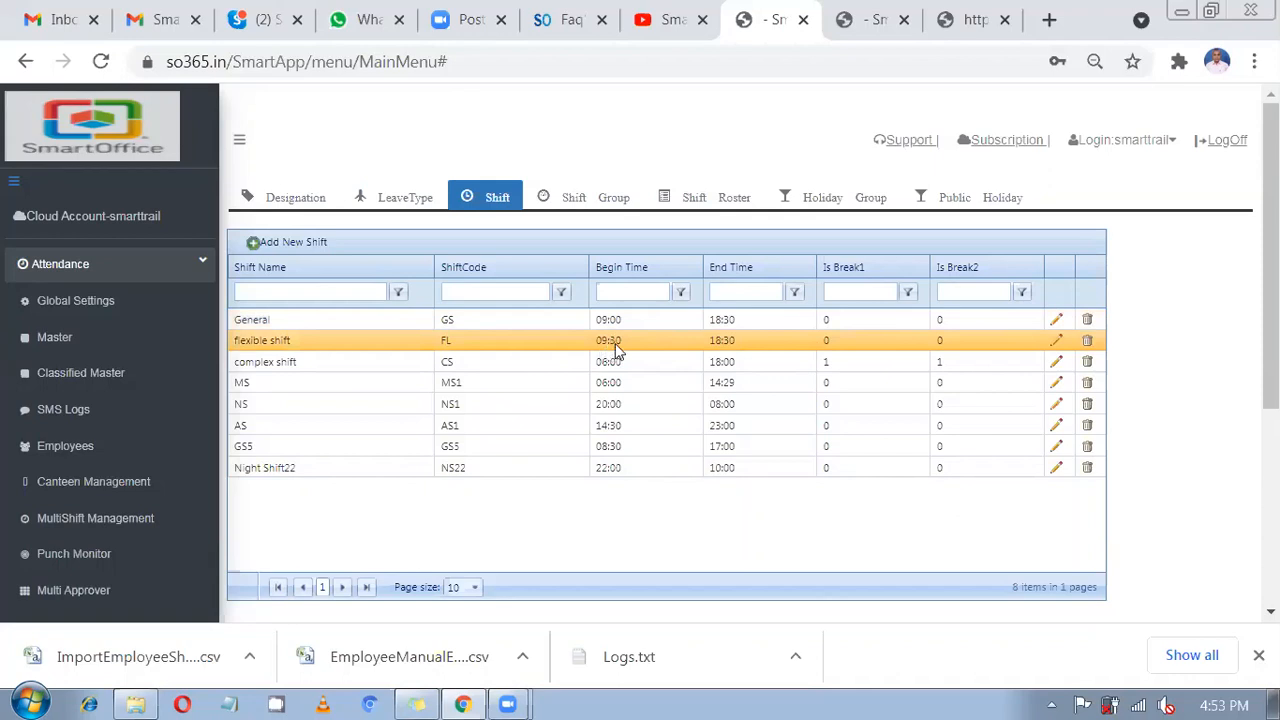
left_click(506, 365)
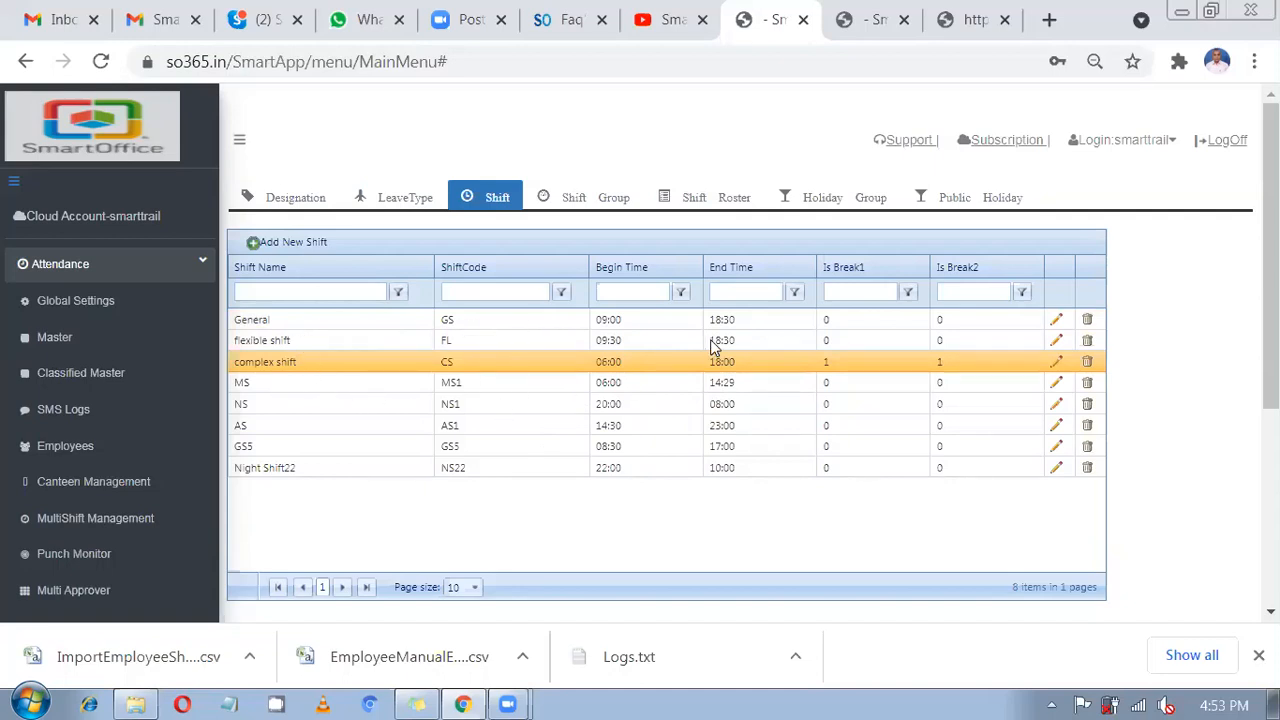
left_click(315, 320)
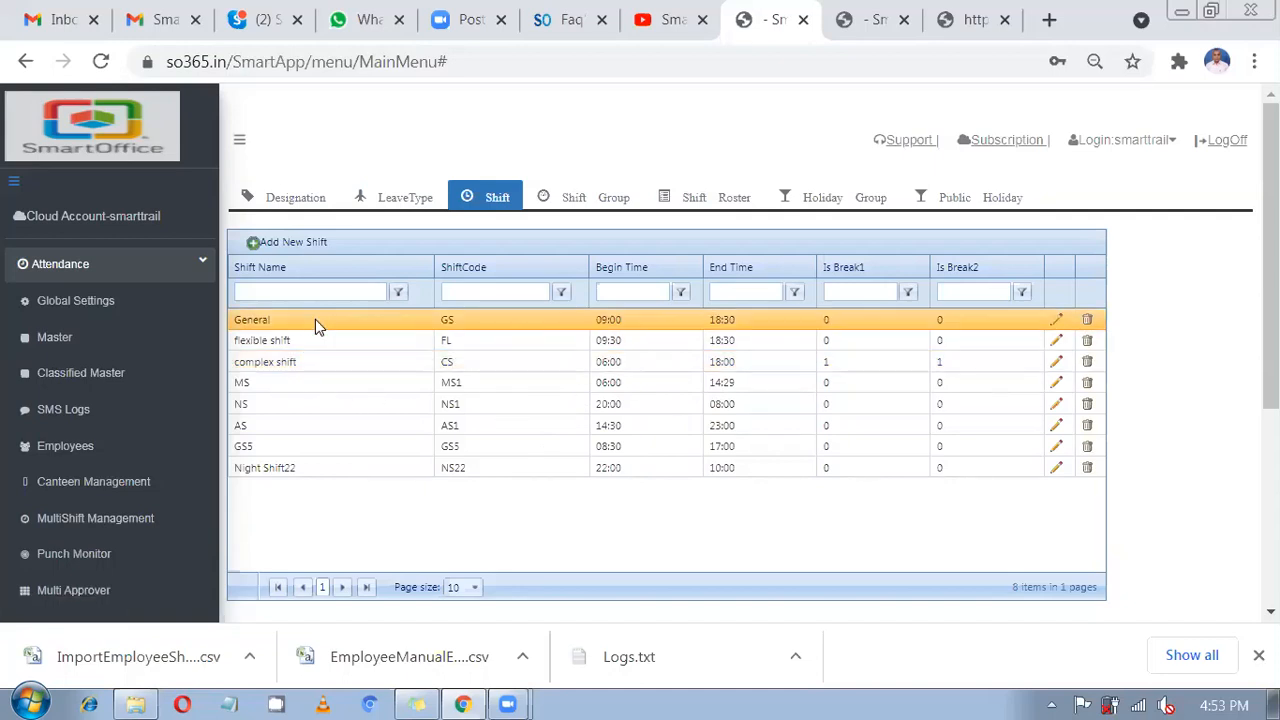
left_click(1056, 321)
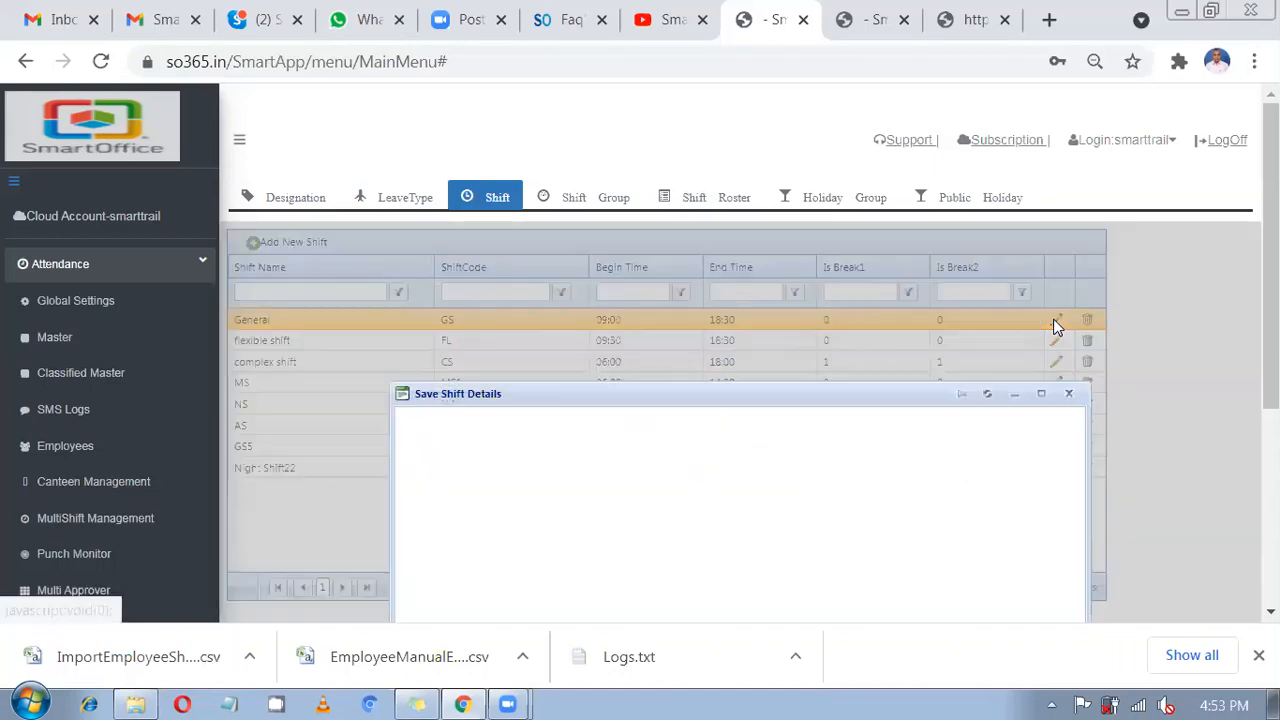
Move the Save Shift Details window into view and confirm General (GS) runs 09:00–18:30.
left_click_drag(643, 386, 582, 258)
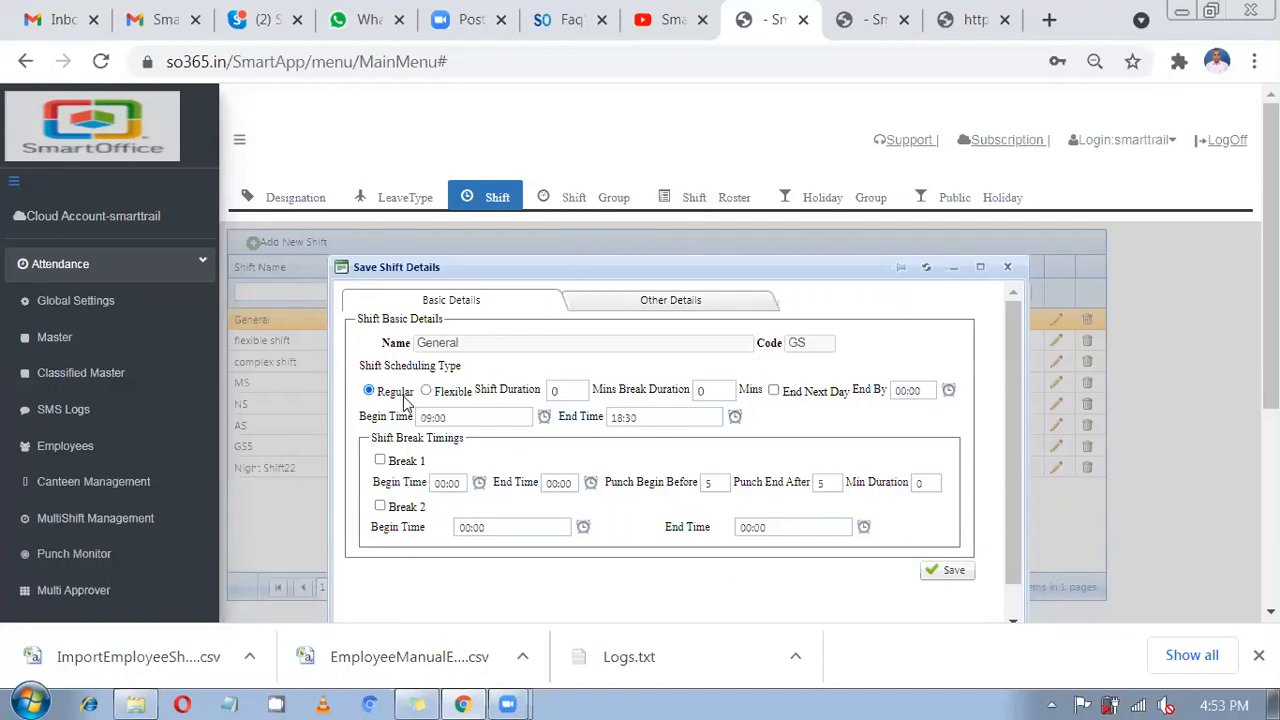
left_click_drag(478, 340, 412, 345)
left_click_drag(818, 345, 776, 348)
left_click(449, 418)
left_click_drag(449, 418, 407, 416)
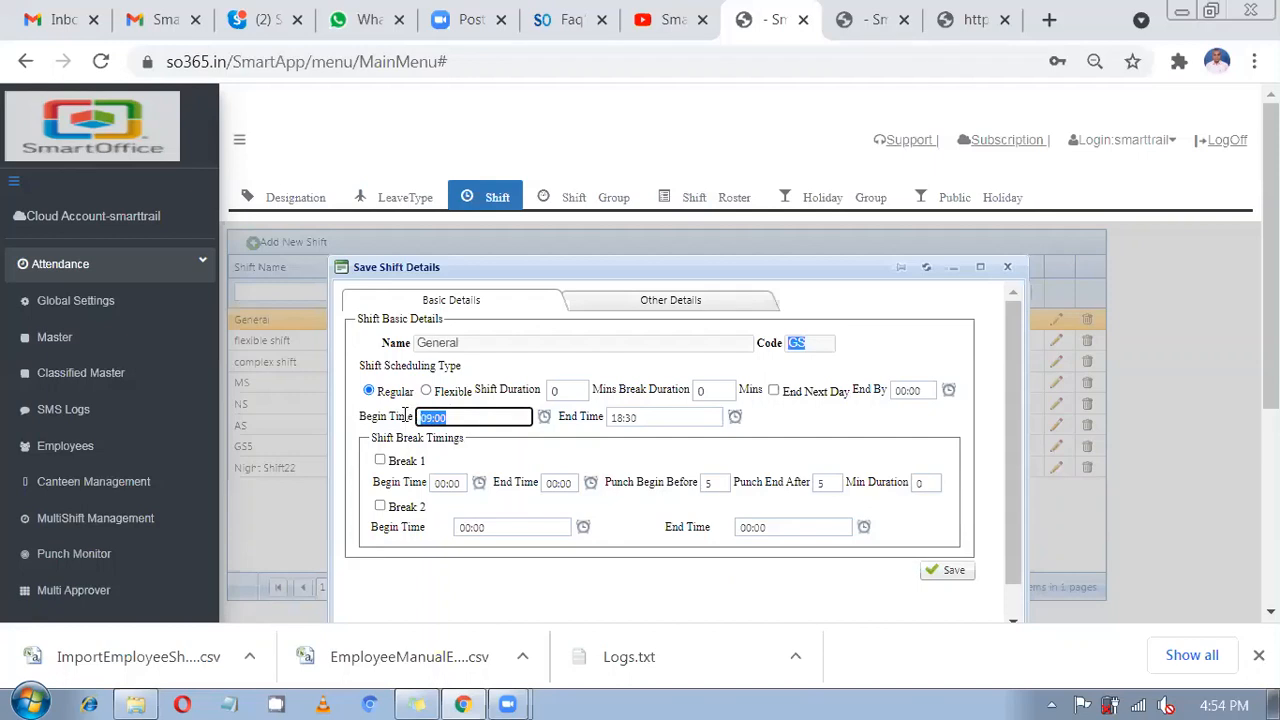
key("Tab")
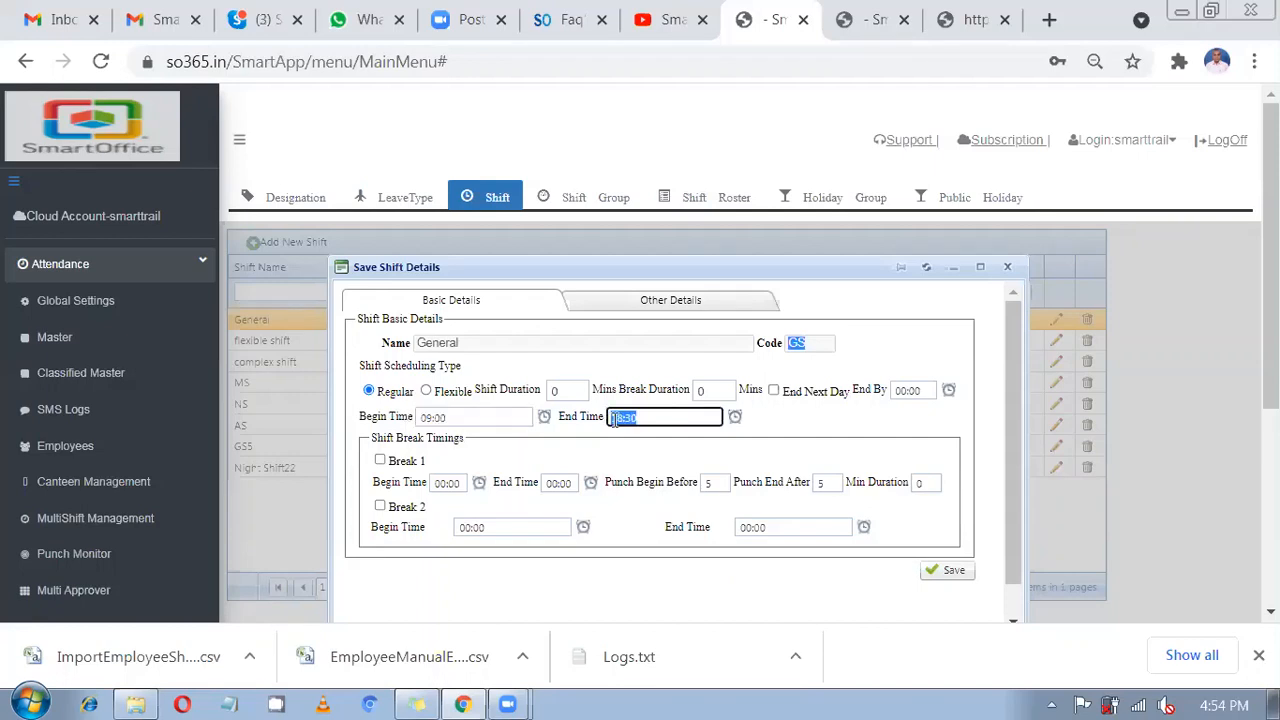
left_click_drag(466, 416, 405, 415)
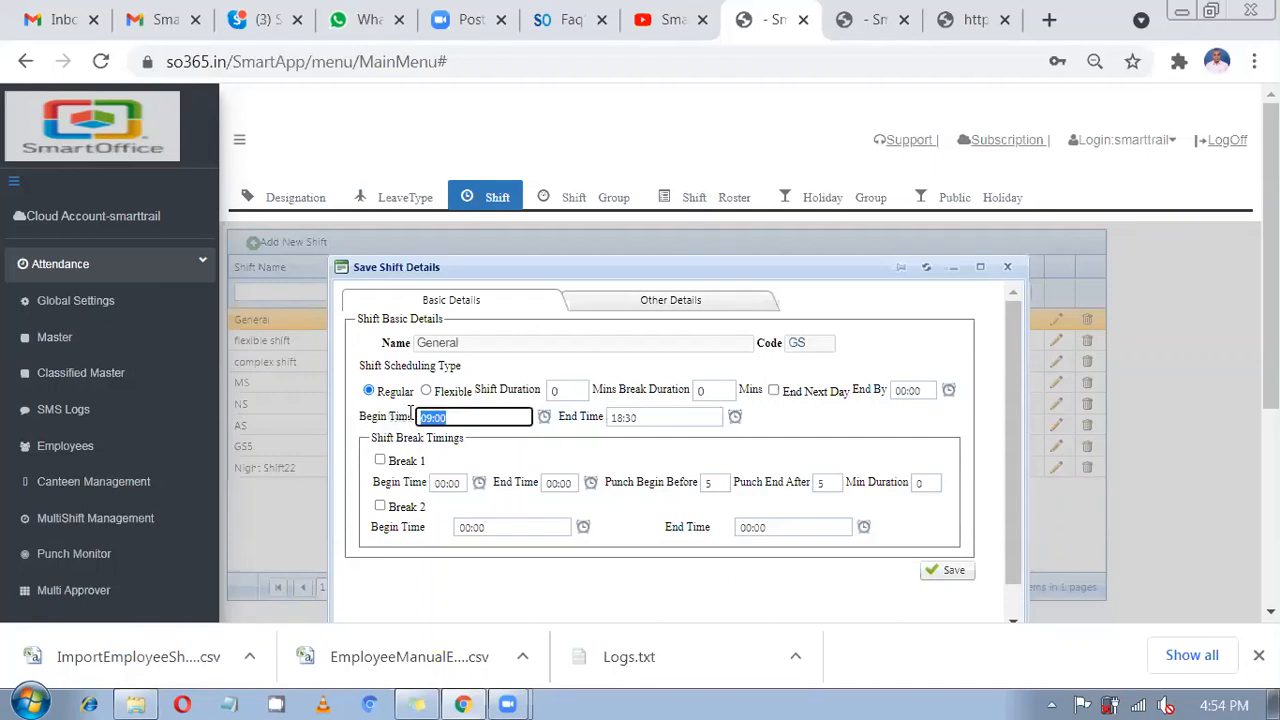
left_click(646, 423)
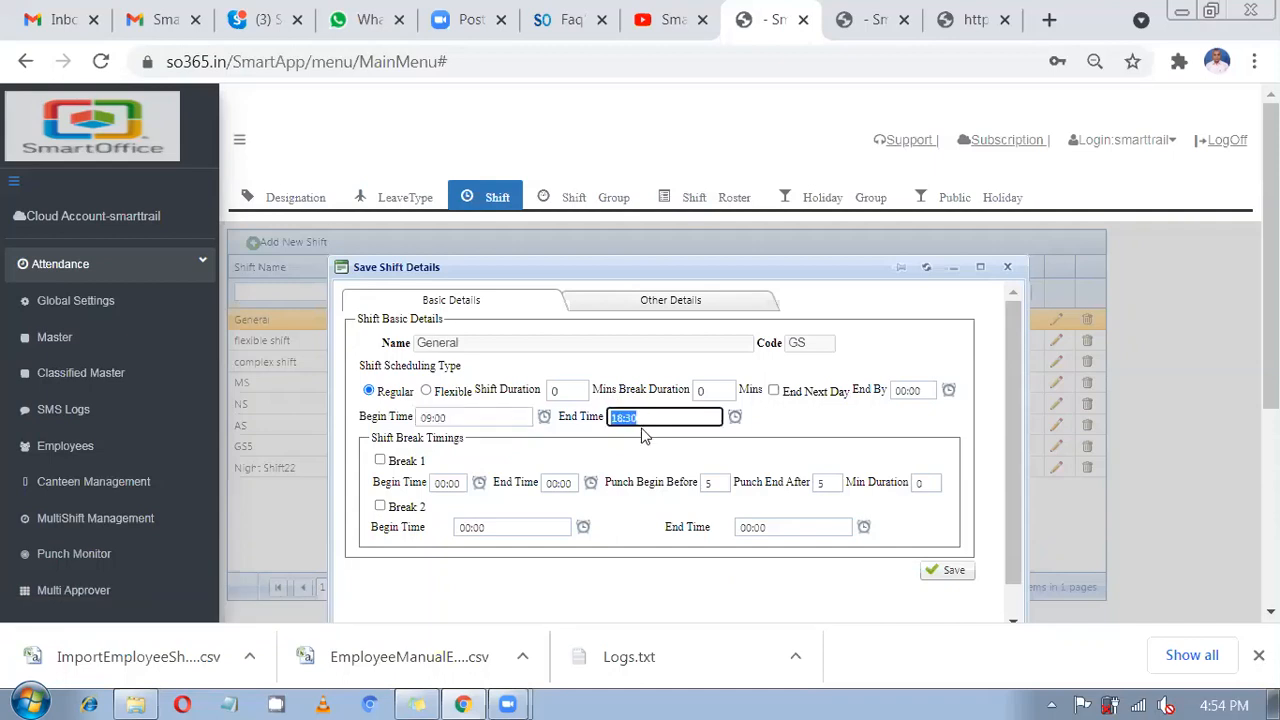
left_click(470, 474)
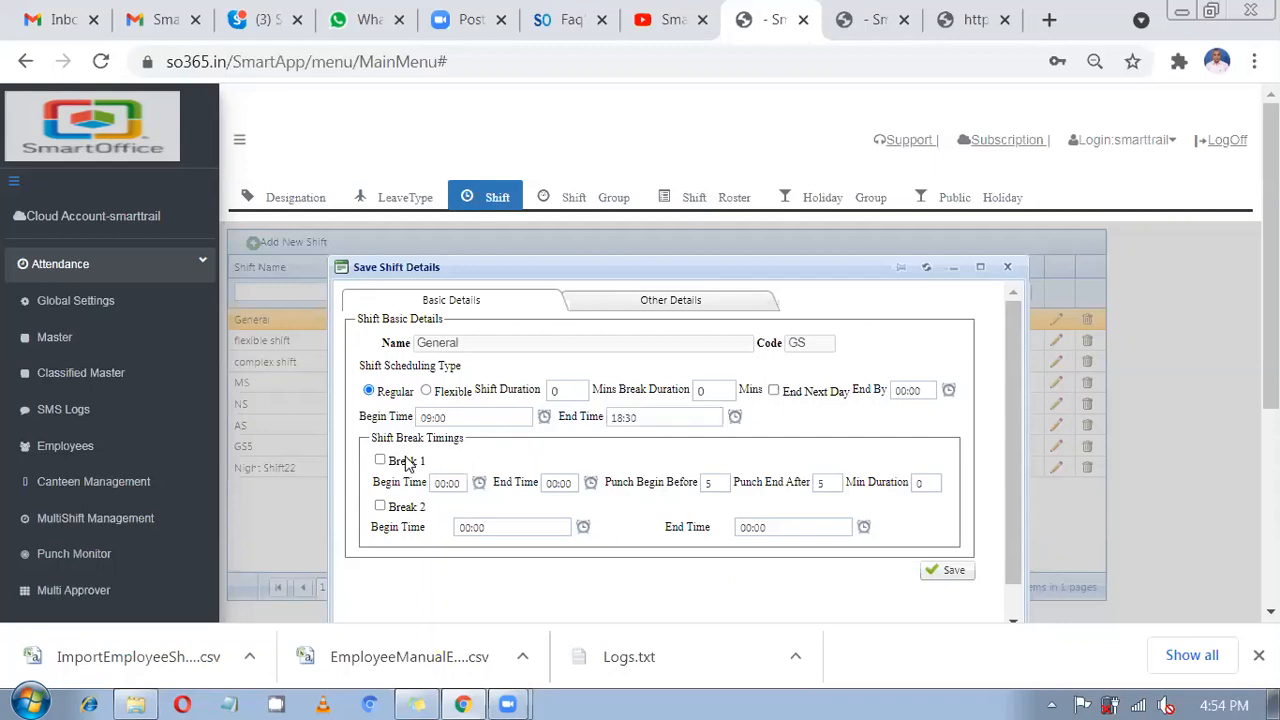
Tick Break 1 and Break 2, entering Break 1 times of 12:00 to 13:00.
left_click(410, 465)
left_click(402, 512)
left_click(453, 490)
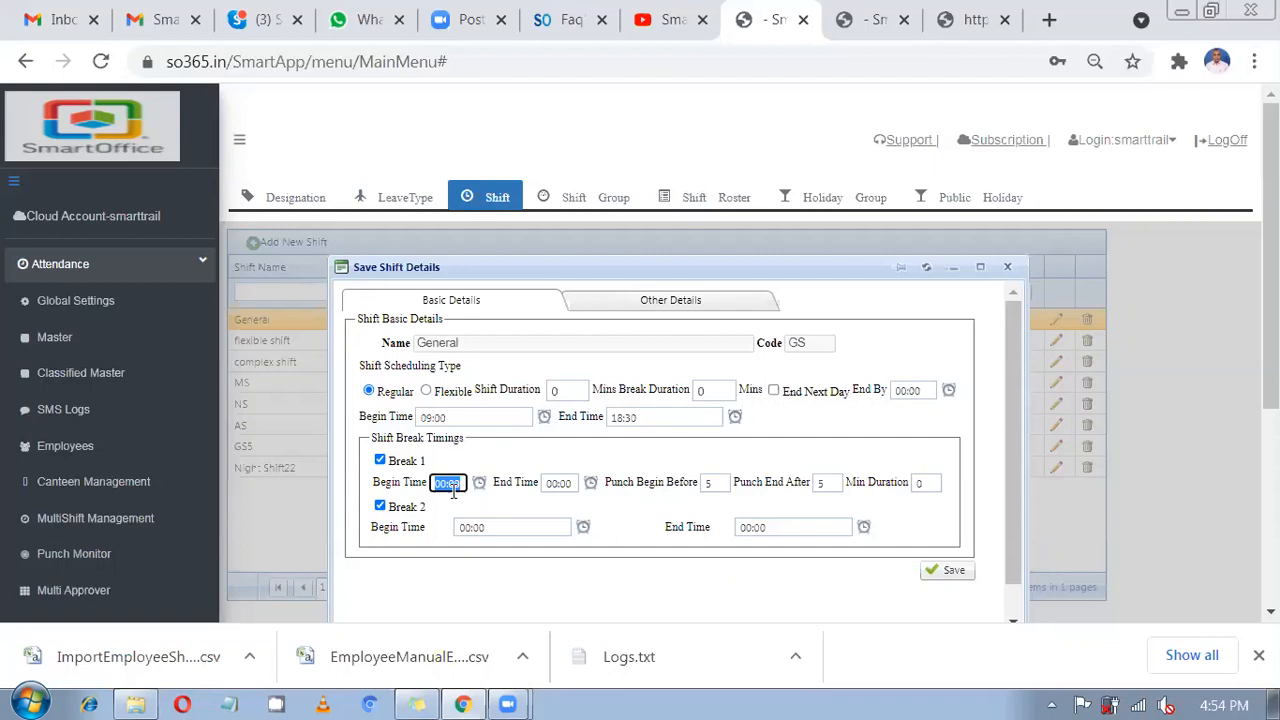
type("0")
key("BackSpace")
type("12:")
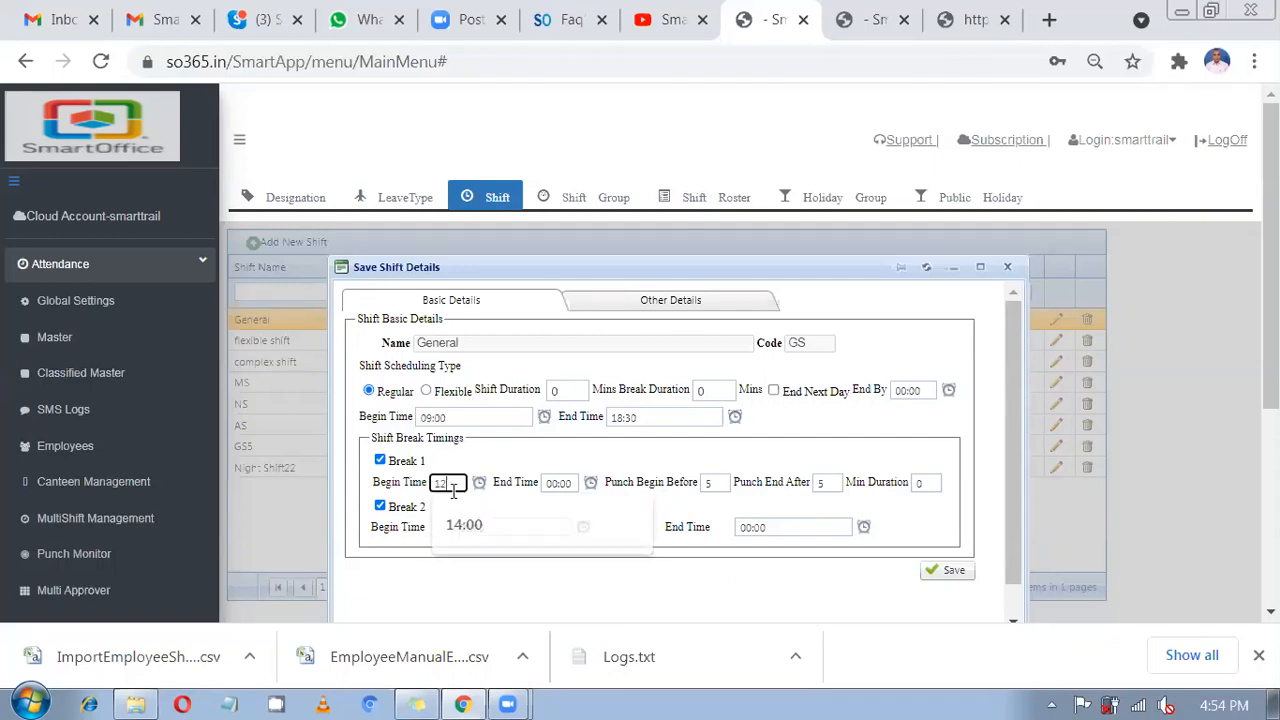
type("00")
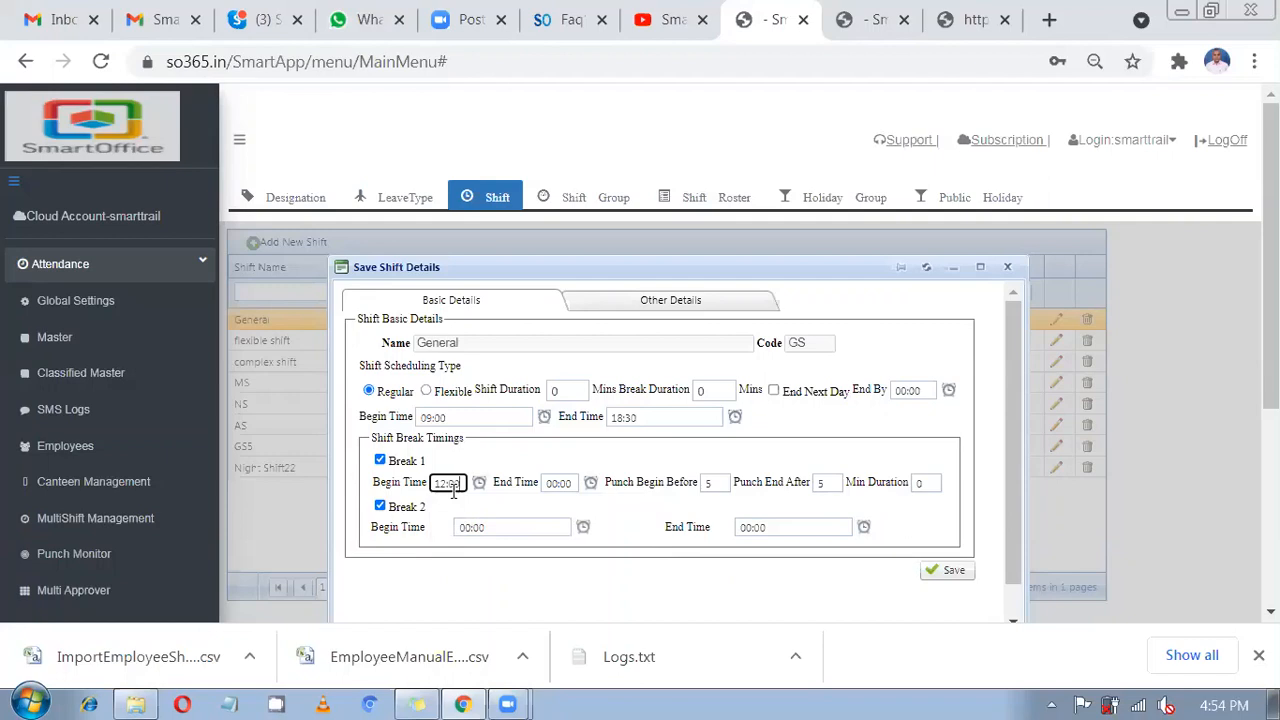
left_click(575, 483)
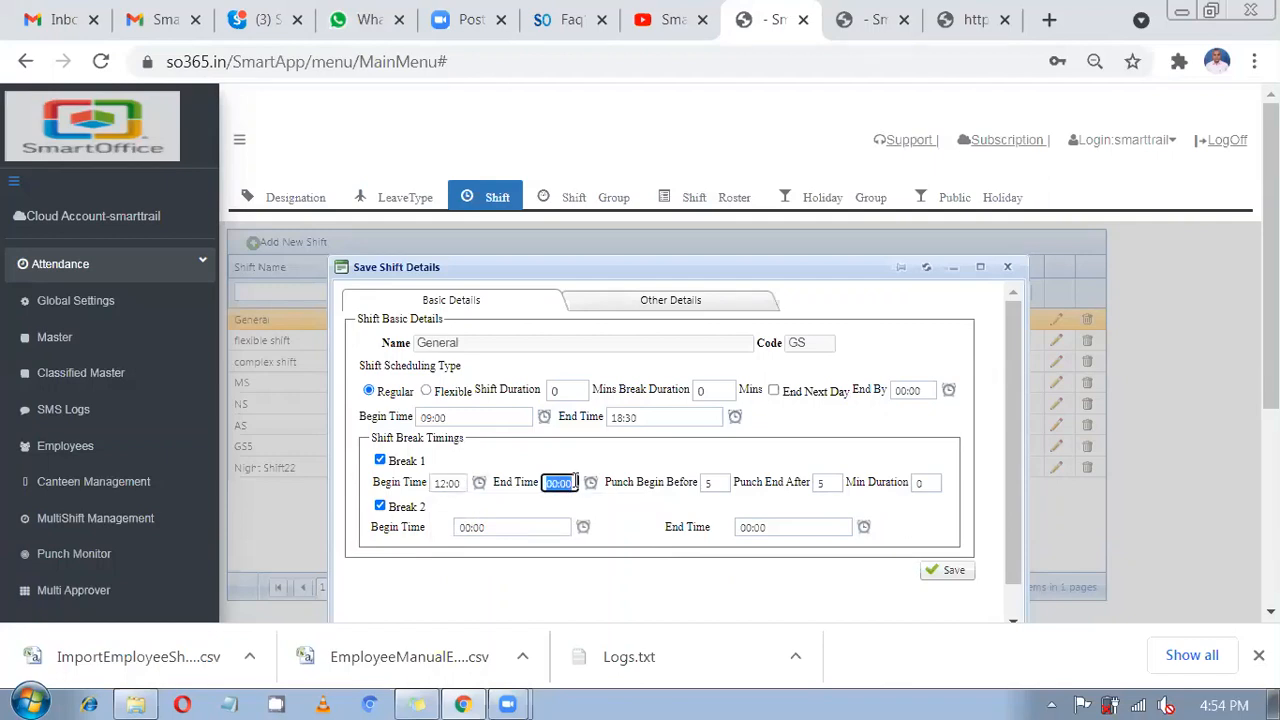
type("13:00")
Recheck the shift and break times and correct Break 1's end to 13:30.
left_click(492, 420)
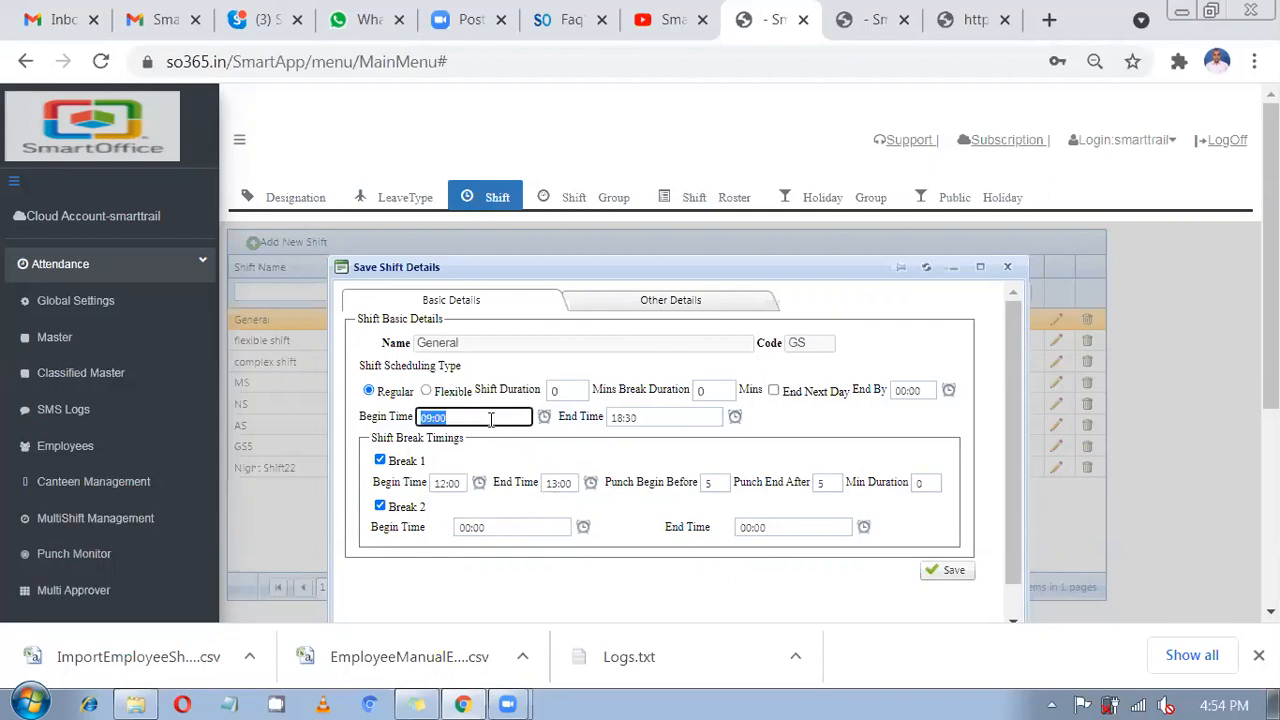
left_click(670, 420)
left_click(458, 483)
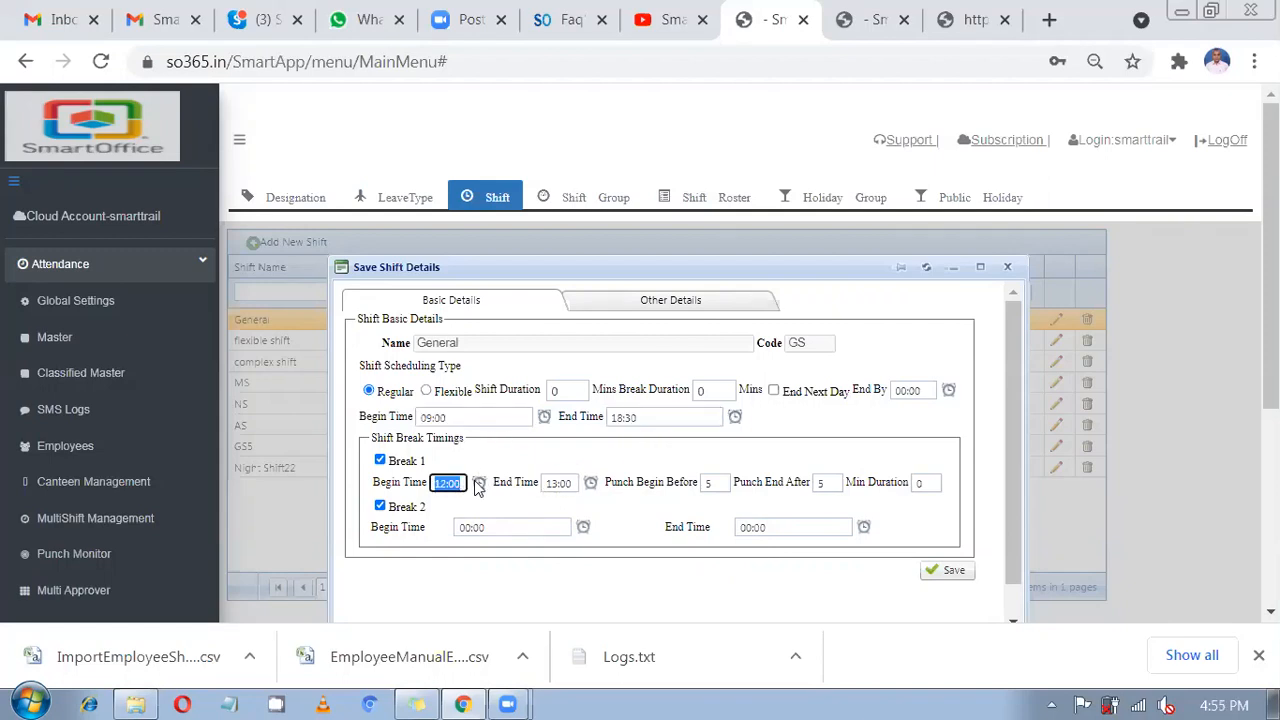
left_click(573, 483)
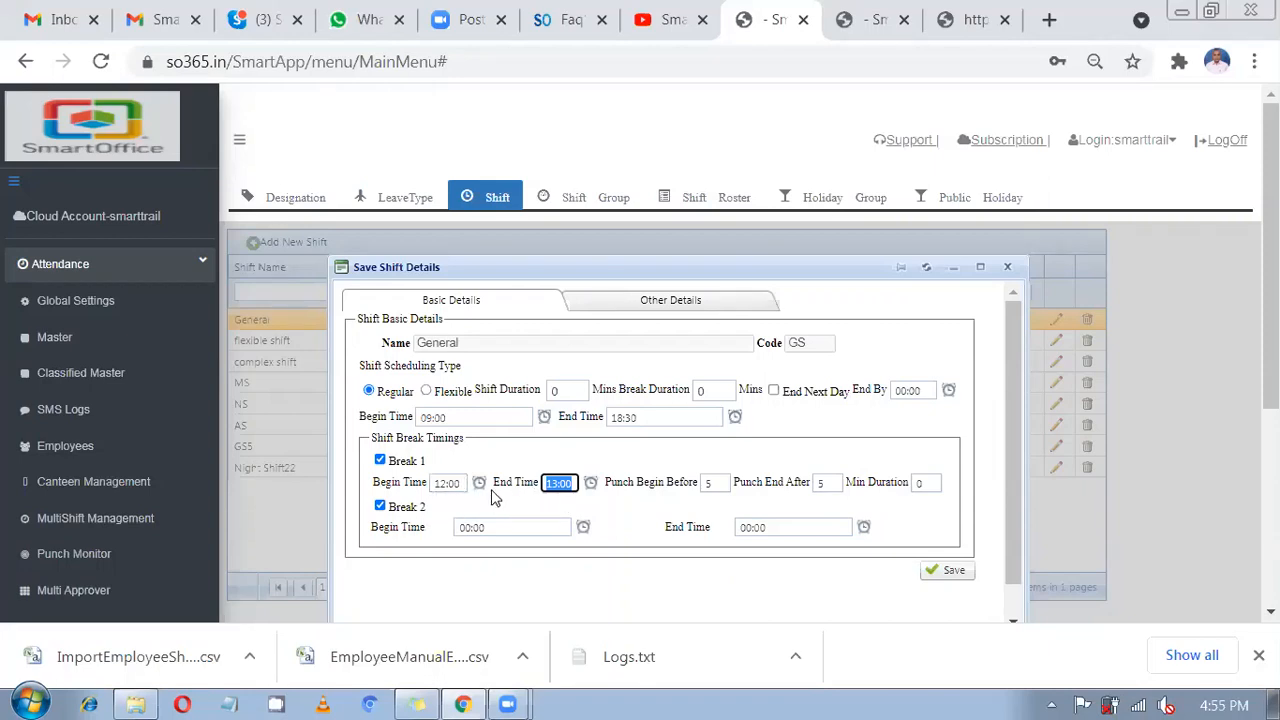
left_click(574, 483)
type("3")
left_click(435, 511)
left_click(528, 527)
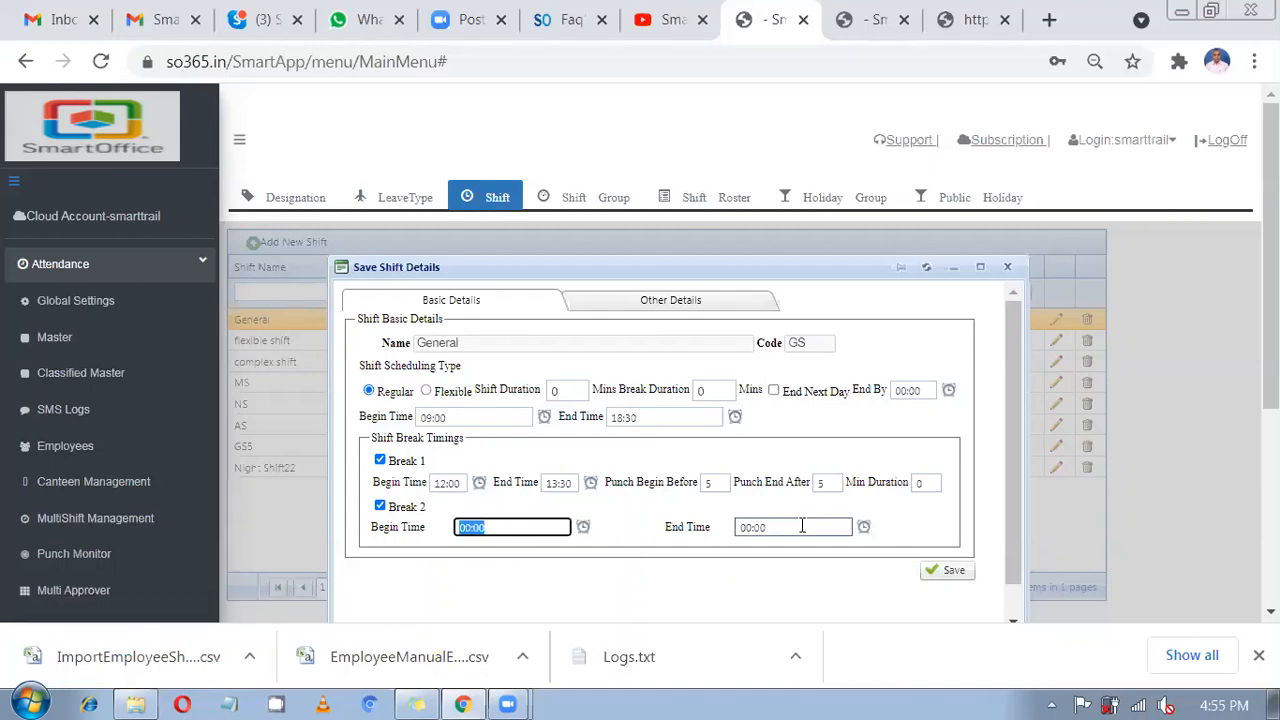
left_click(805, 524)
left_click(622, 514)
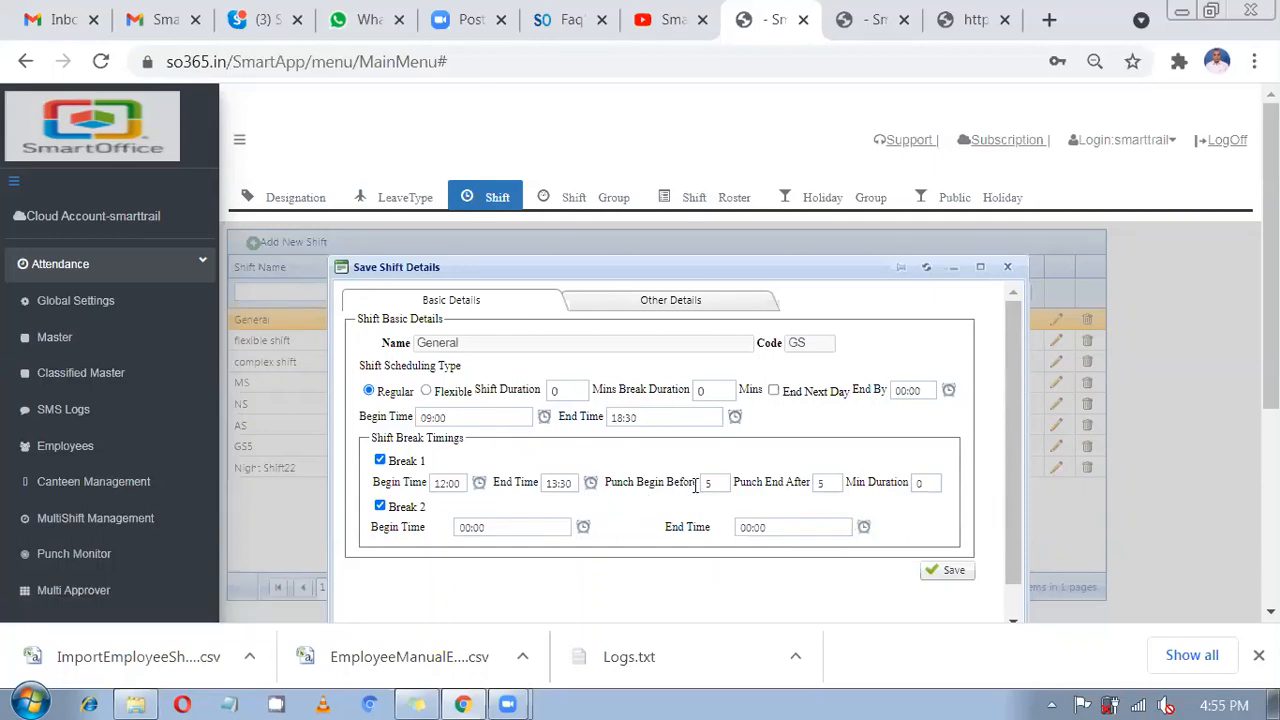
left_click_drag(723, 490, 702, 487)
left_click_drag(388, 485, 449, 489)
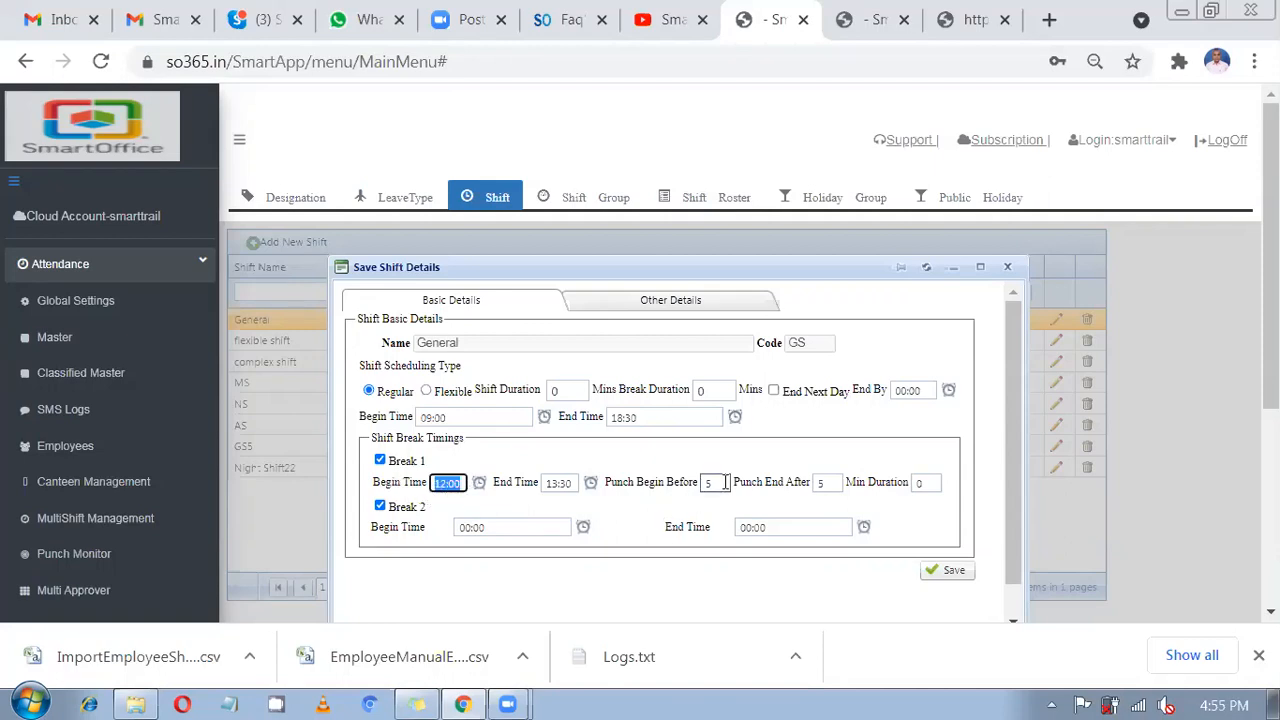
left_click_drag(722, 484, 708, 487)
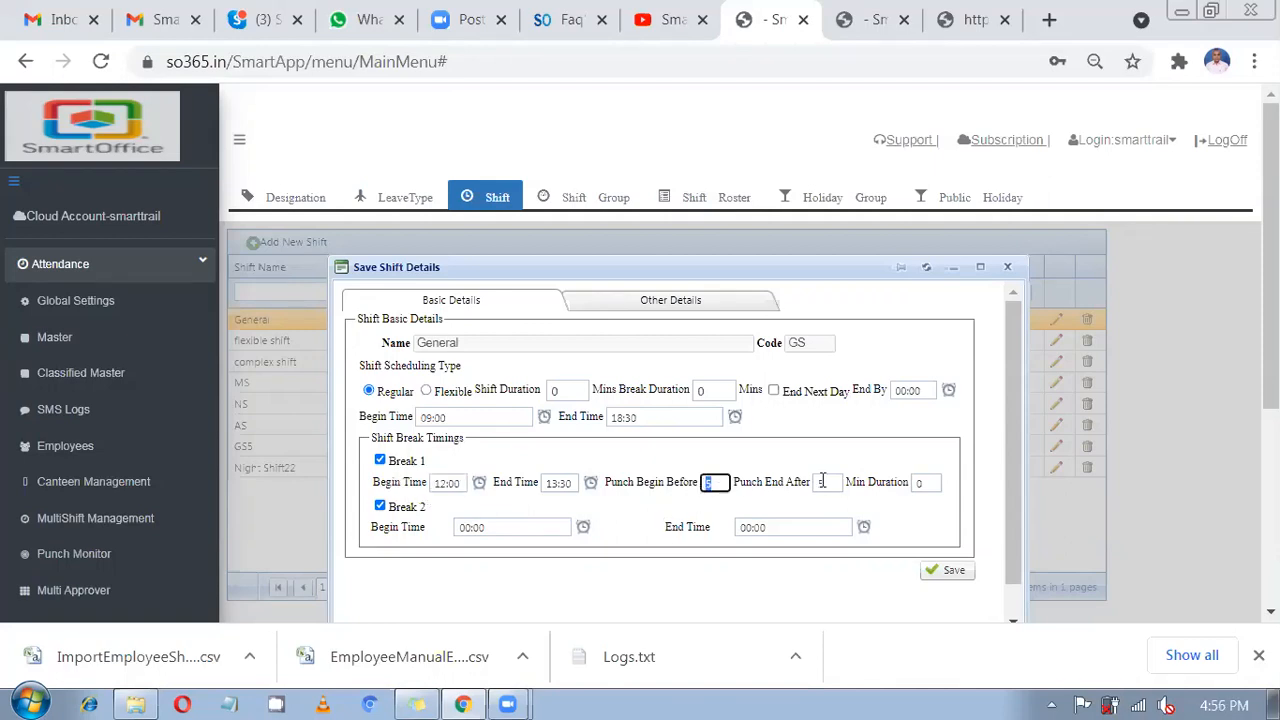
left_click_drag(836, 485, 798, 485)
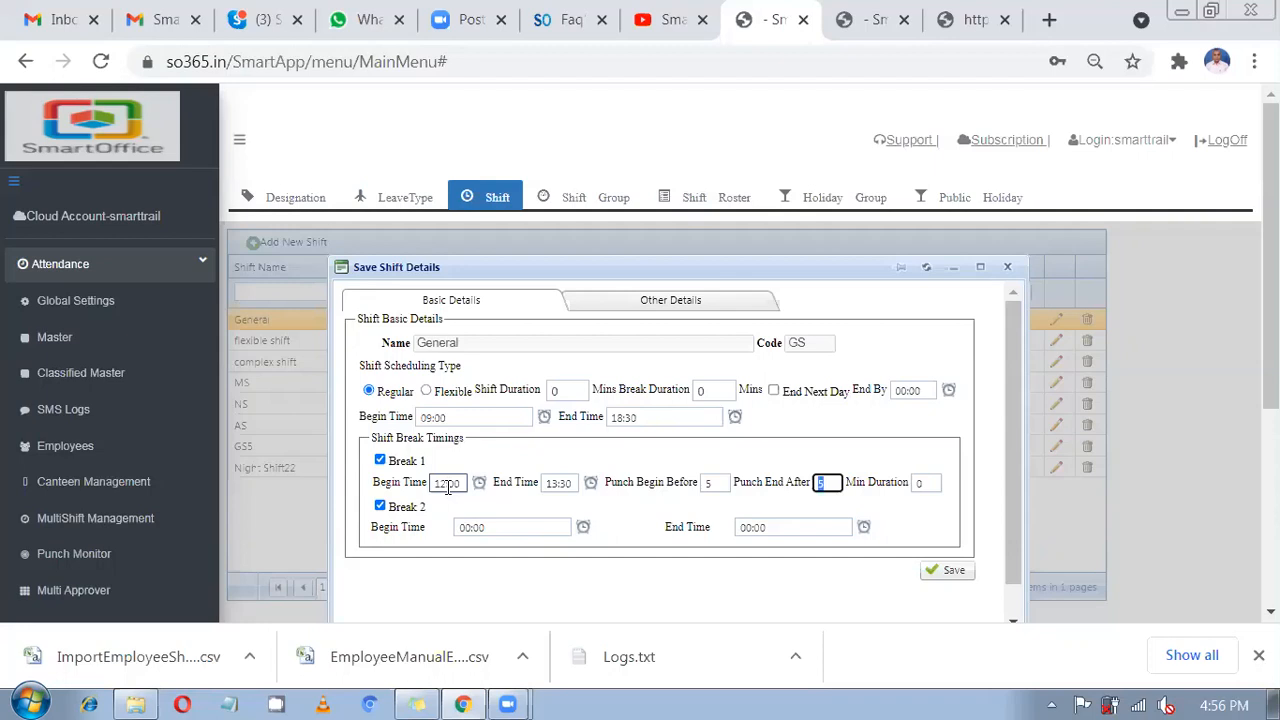
left_click(786, 487)
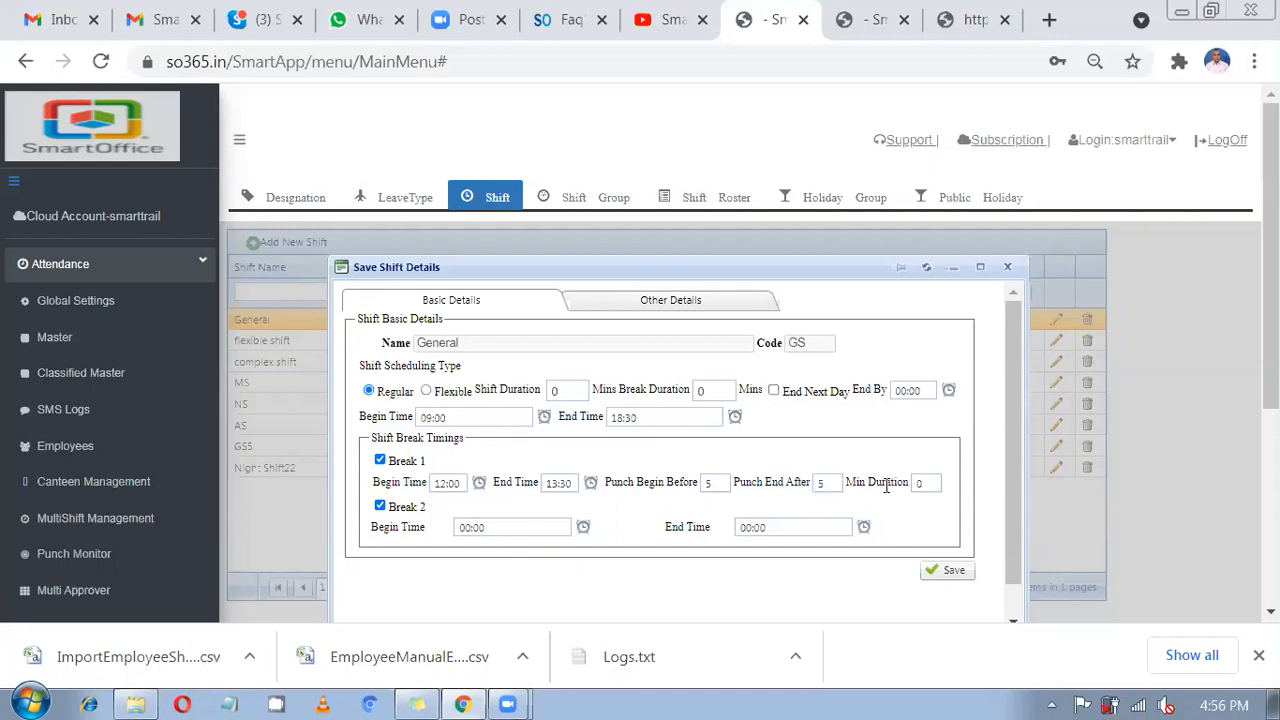
left_click(923, 484)
type("15")
left_click(917, 503)
left_click_drag(943, 487, 912, 483)
double_click(913, 483)
type("0")
left_click(455, 483)
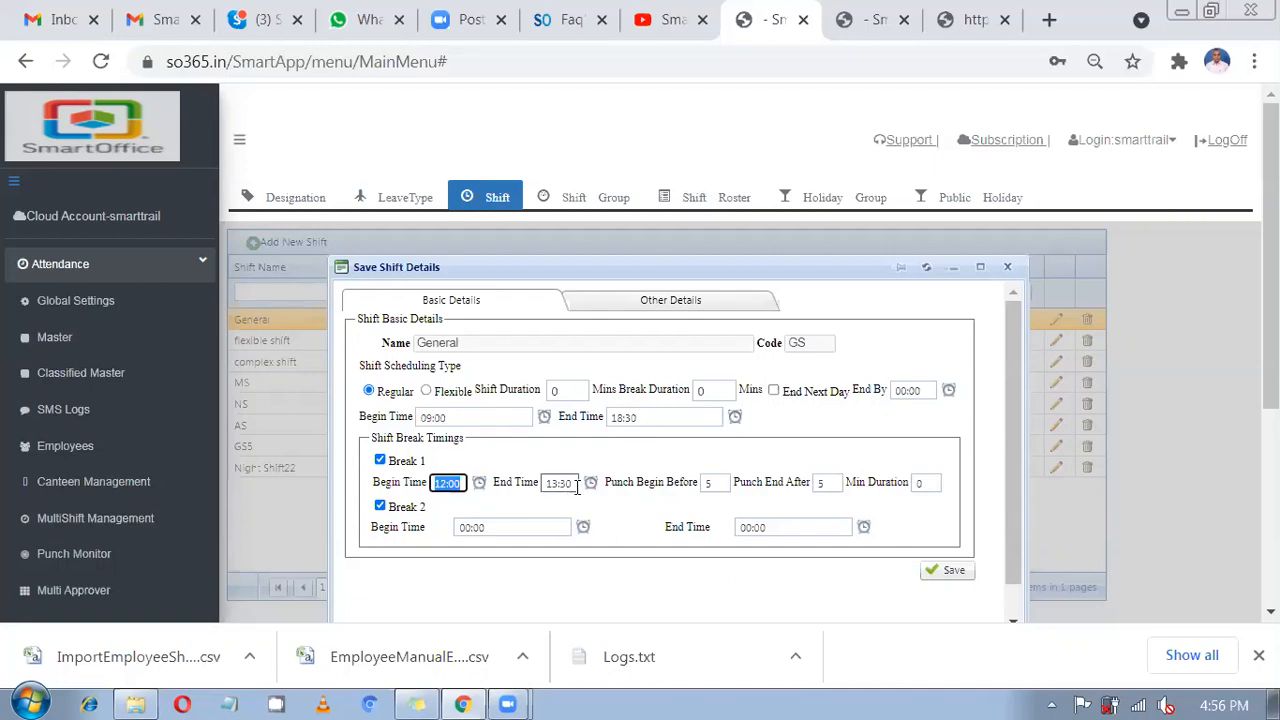
left_click(546, 484)
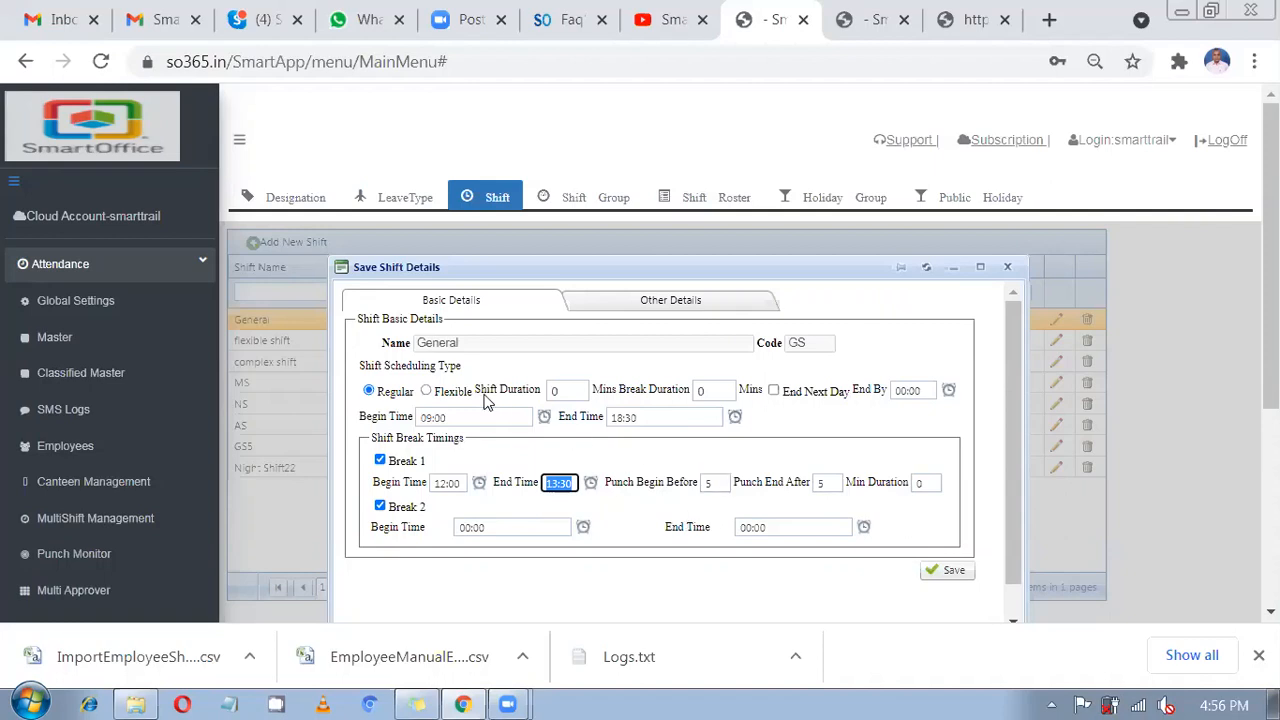
left_click(643, 312)
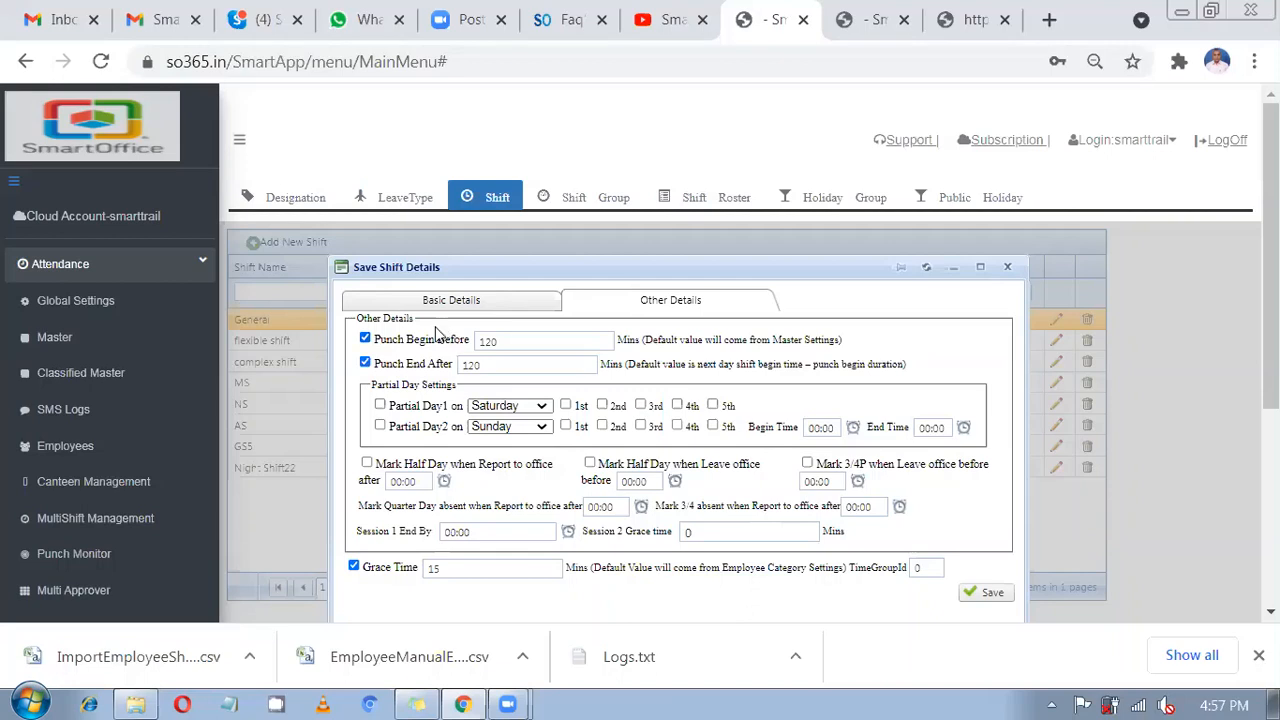
left_click(513, 312)
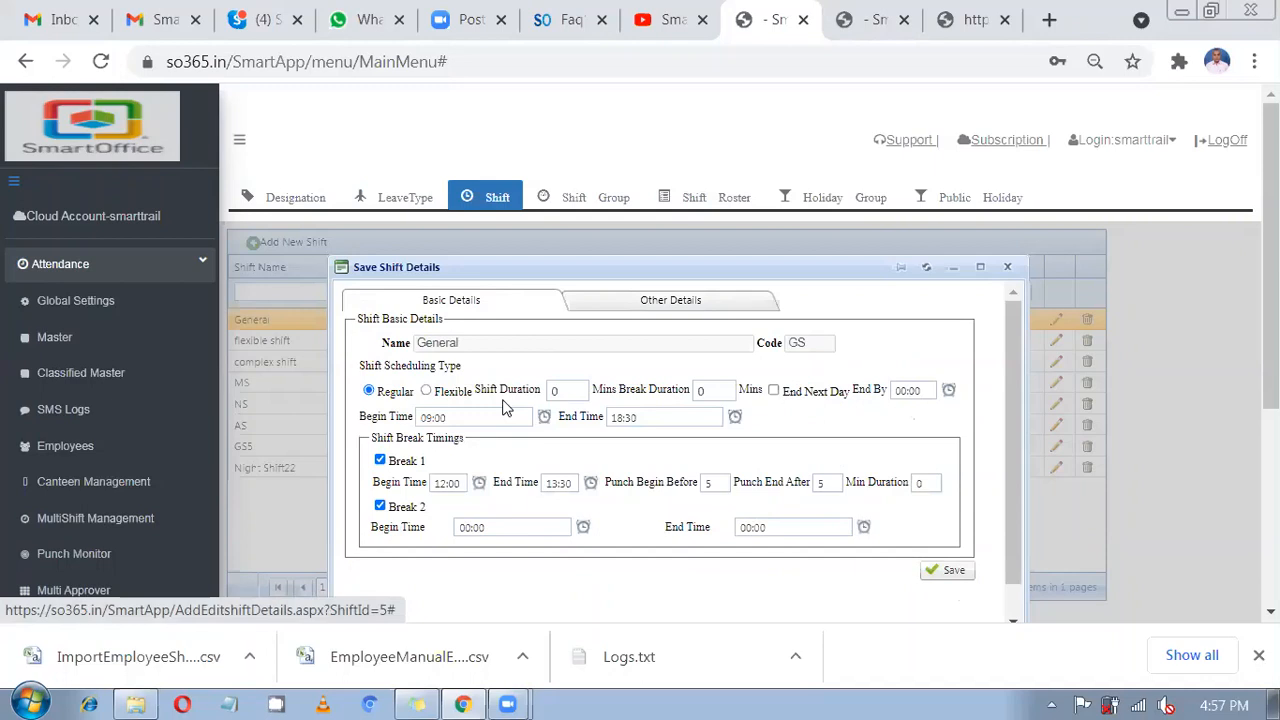
double_click(447, 419)
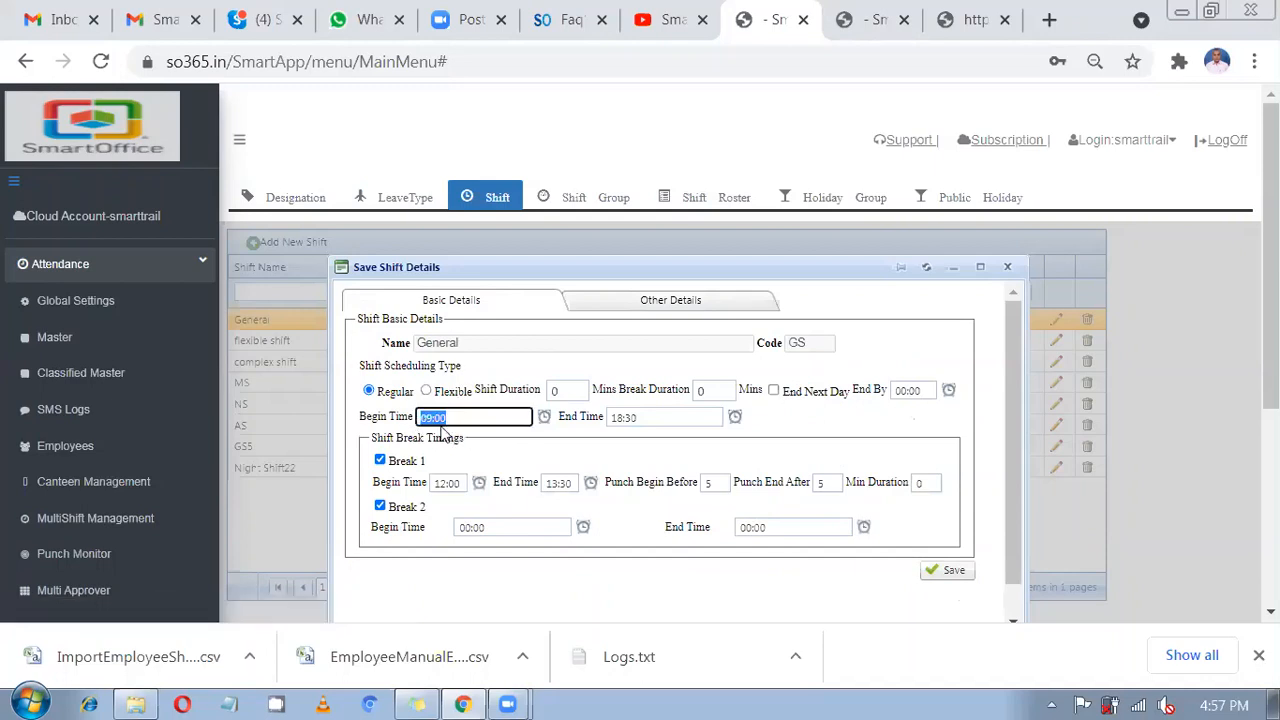
left_click(633, 313)
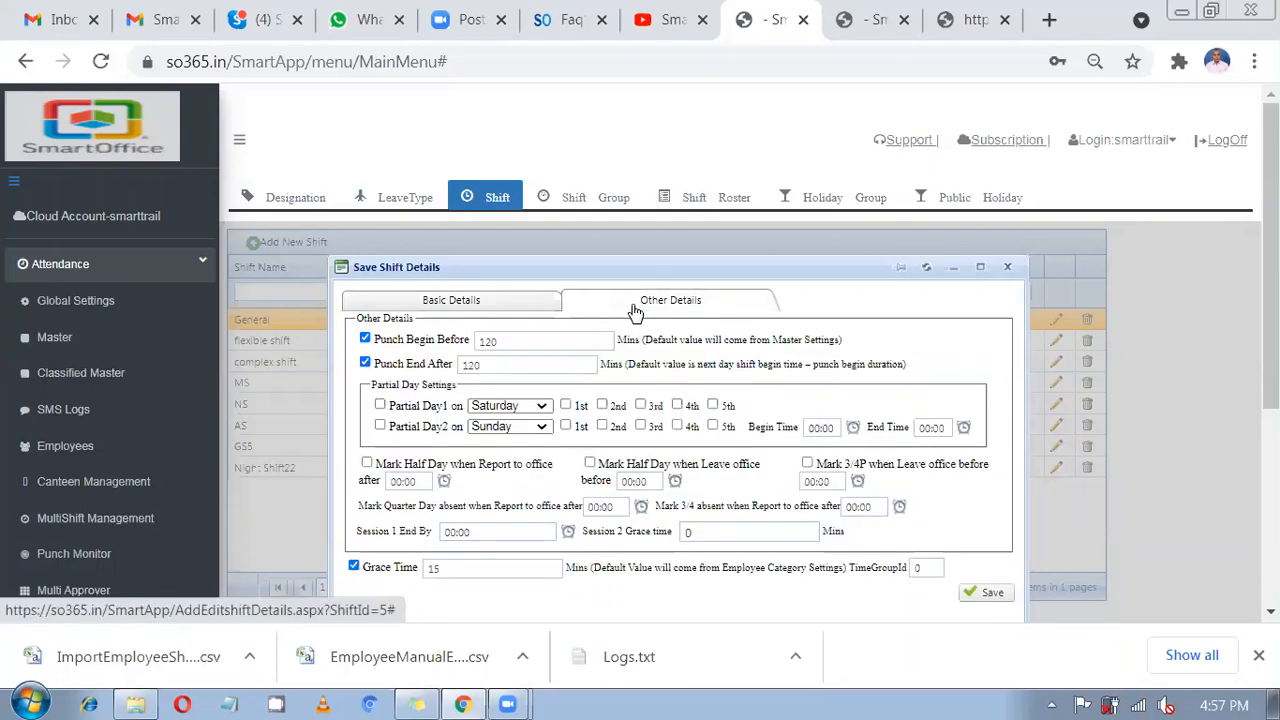
double_click(485, 343)
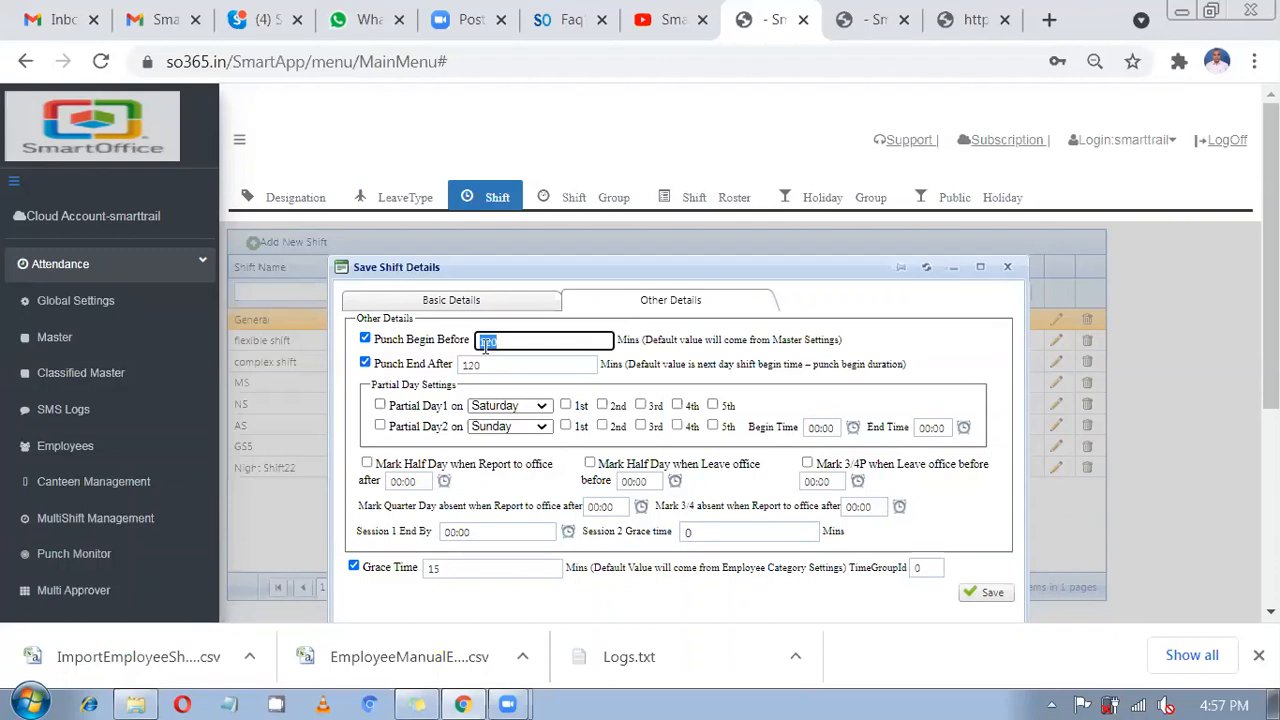
type("60")
key("BackSpace")
key("BackSpace")
type("120")
double_click(462, 364)
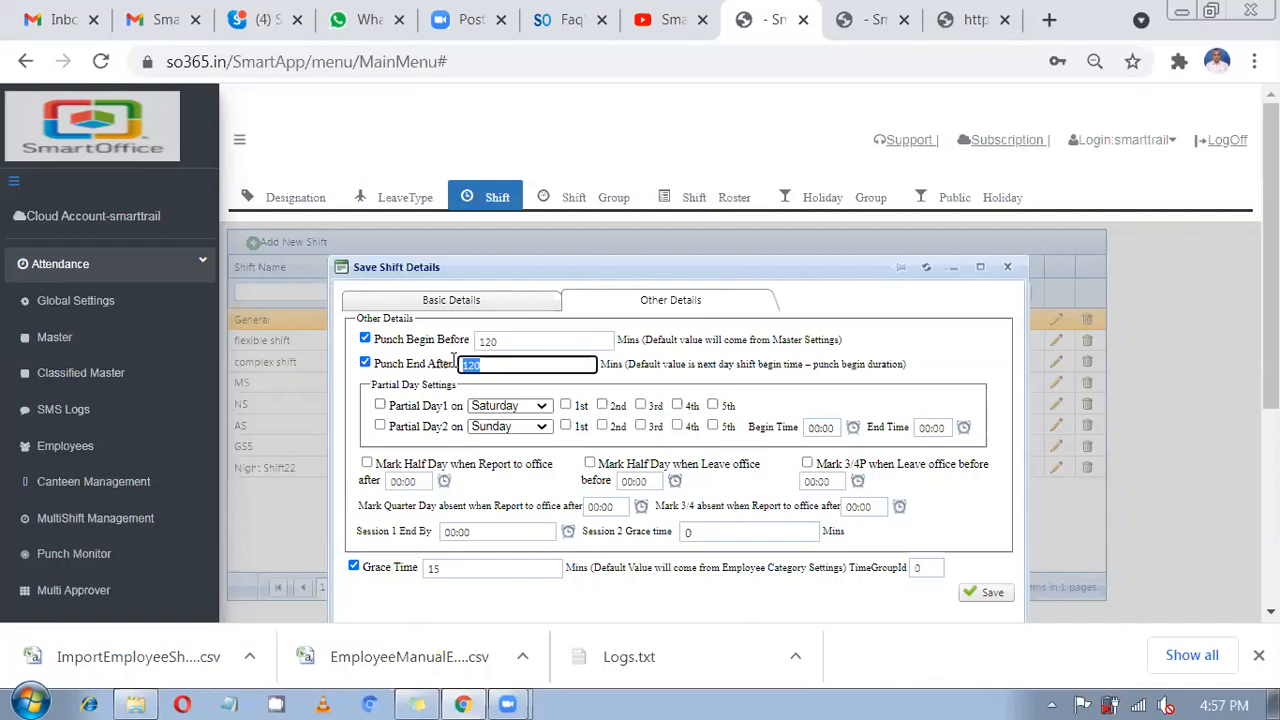
left_click(486, 305)
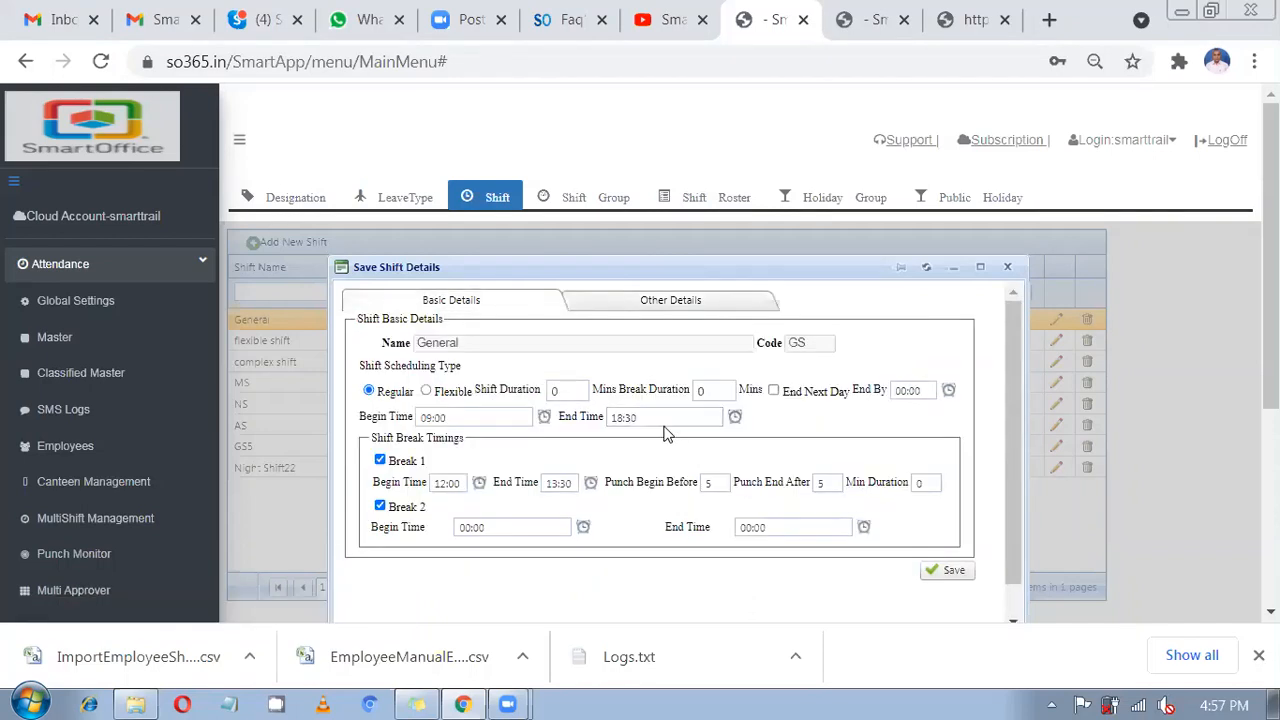
left_click(666, 302)
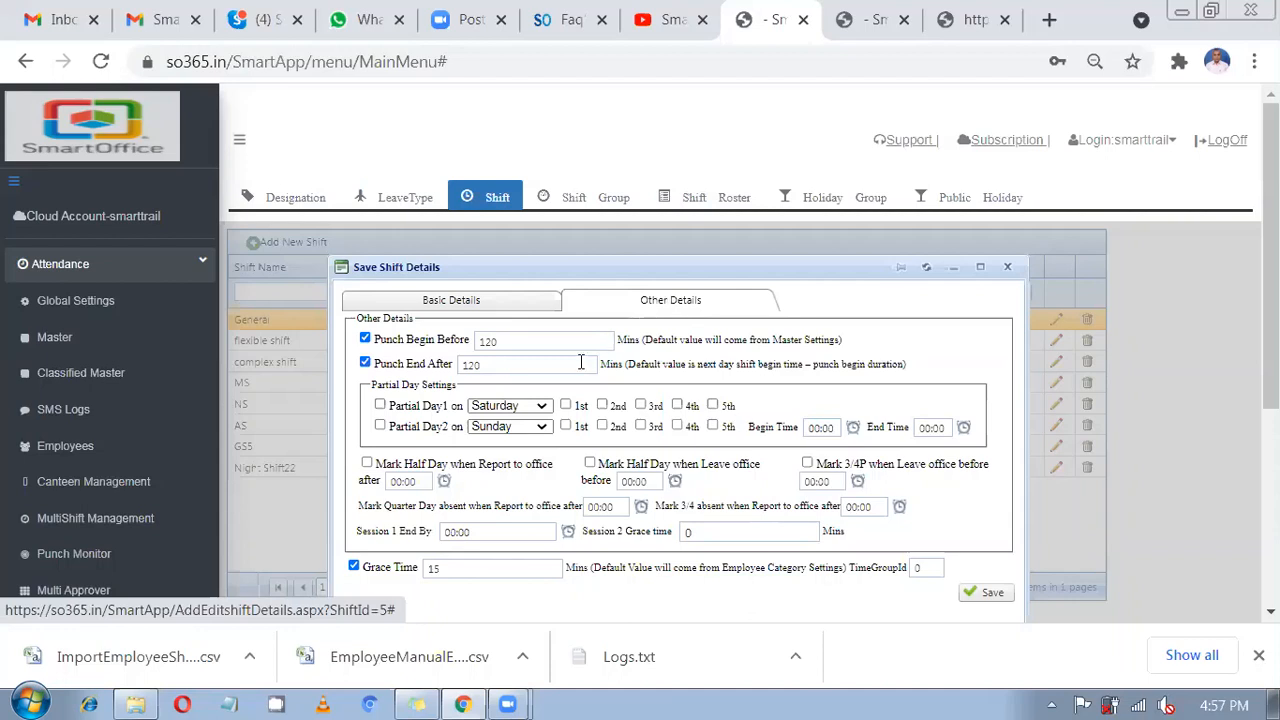
left_click_drag(541, 366, 427, 357)
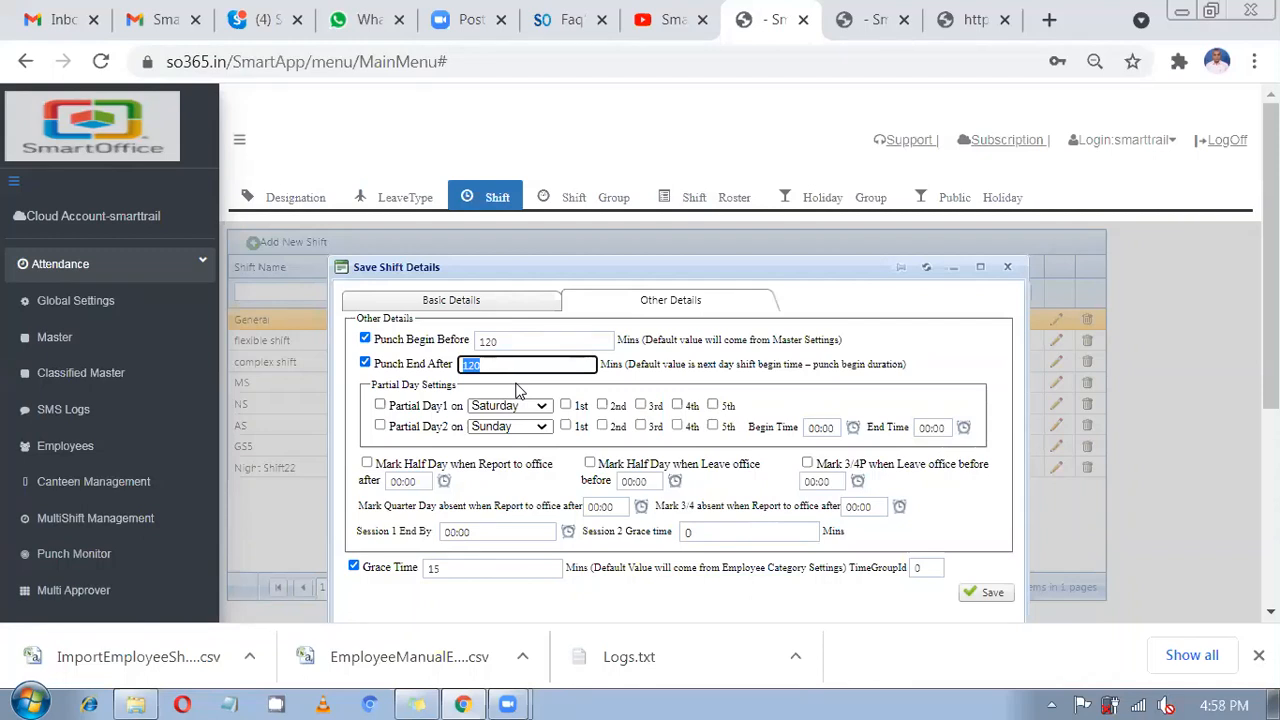
left_click(514, 302)
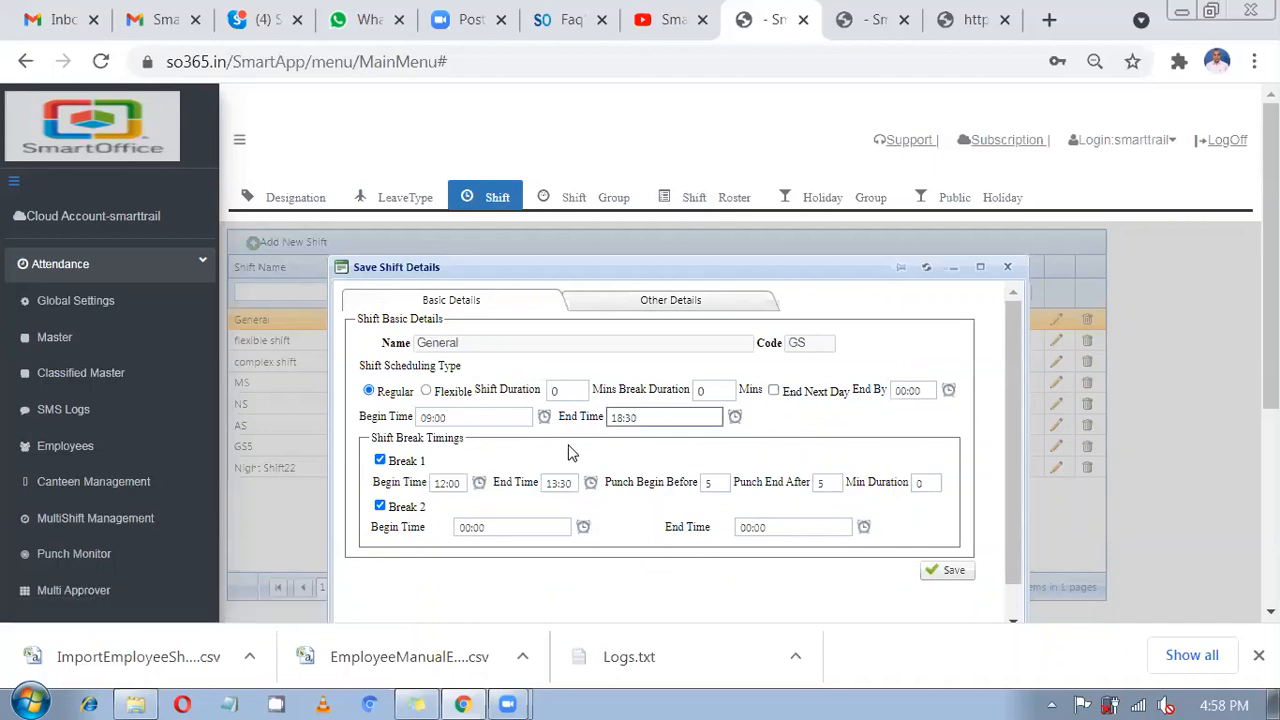
Show the refreshed attendance report, close the duplicate tab, and check employee 14's GS5 shift ending 17:00.
left_click(852, 10)
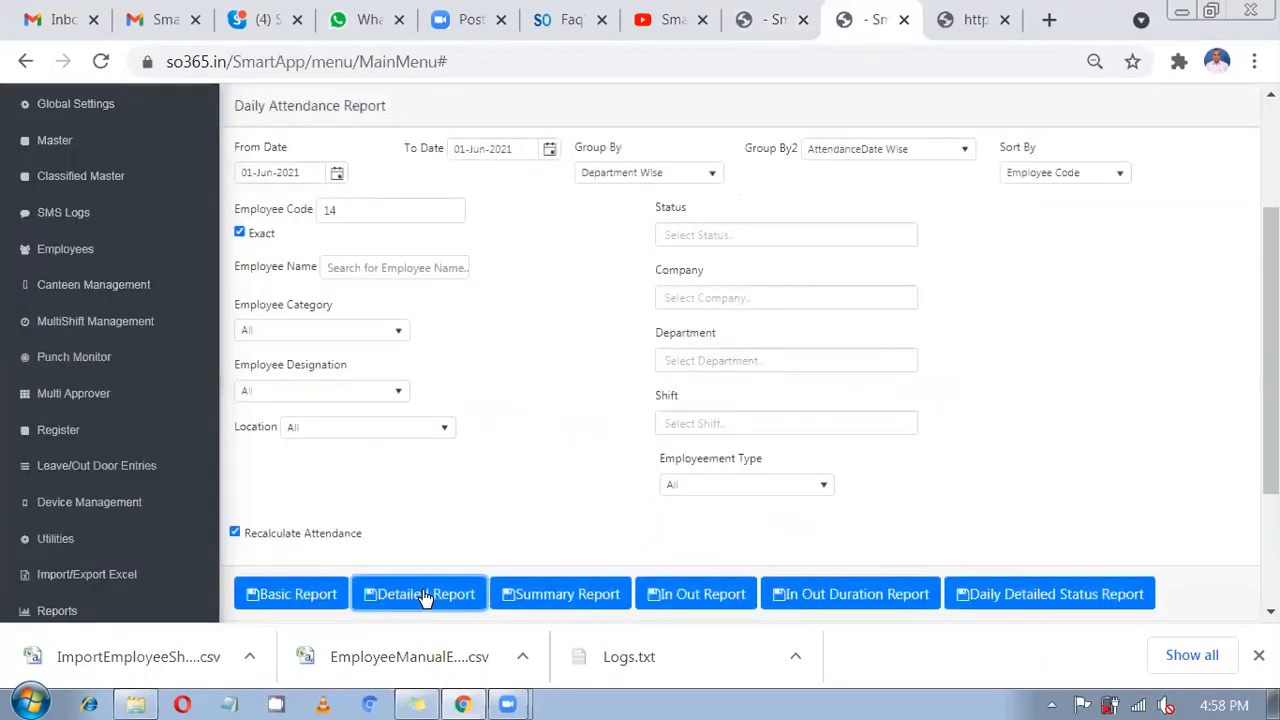
left_click(1012, 27)
left_click(1007, 22)
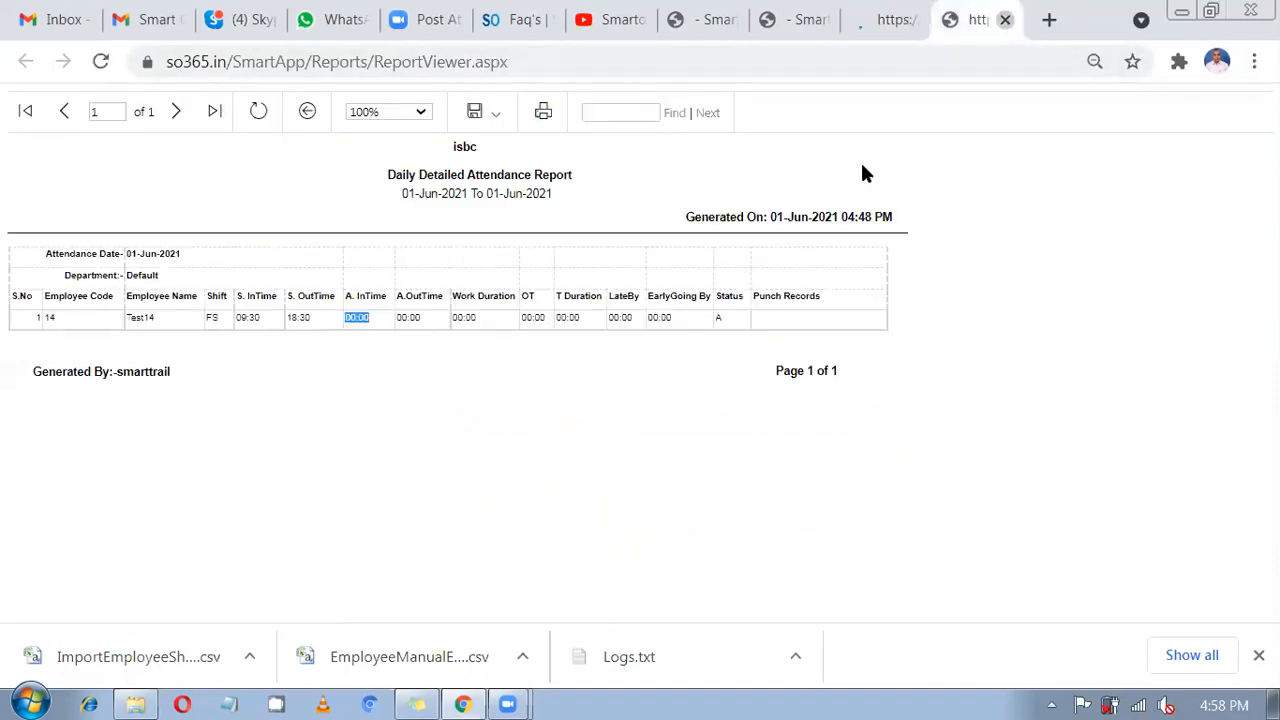
left_click(900, 30)
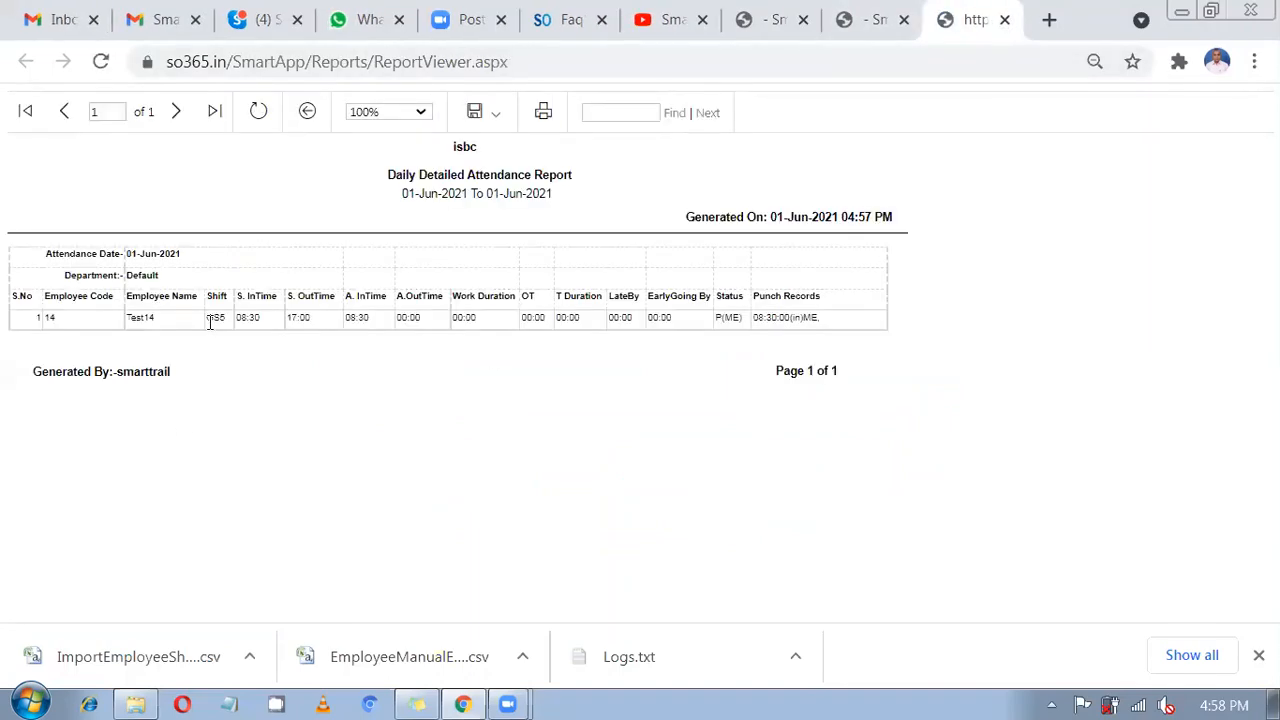
double_click(208, 319)
left_click_drag(313, 318, 287, 329)
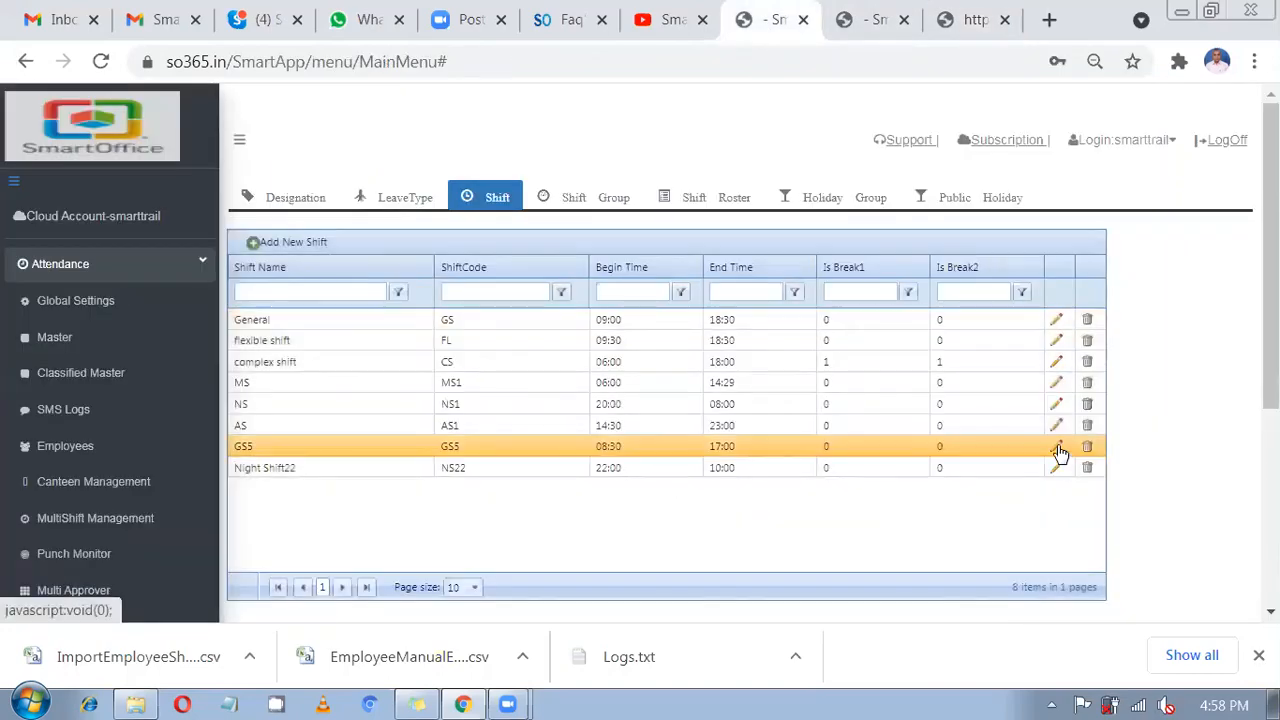
Edit GS5 and change Punch End After from 660 to 30 minutes in Other Details.
left_click(1057, 449)
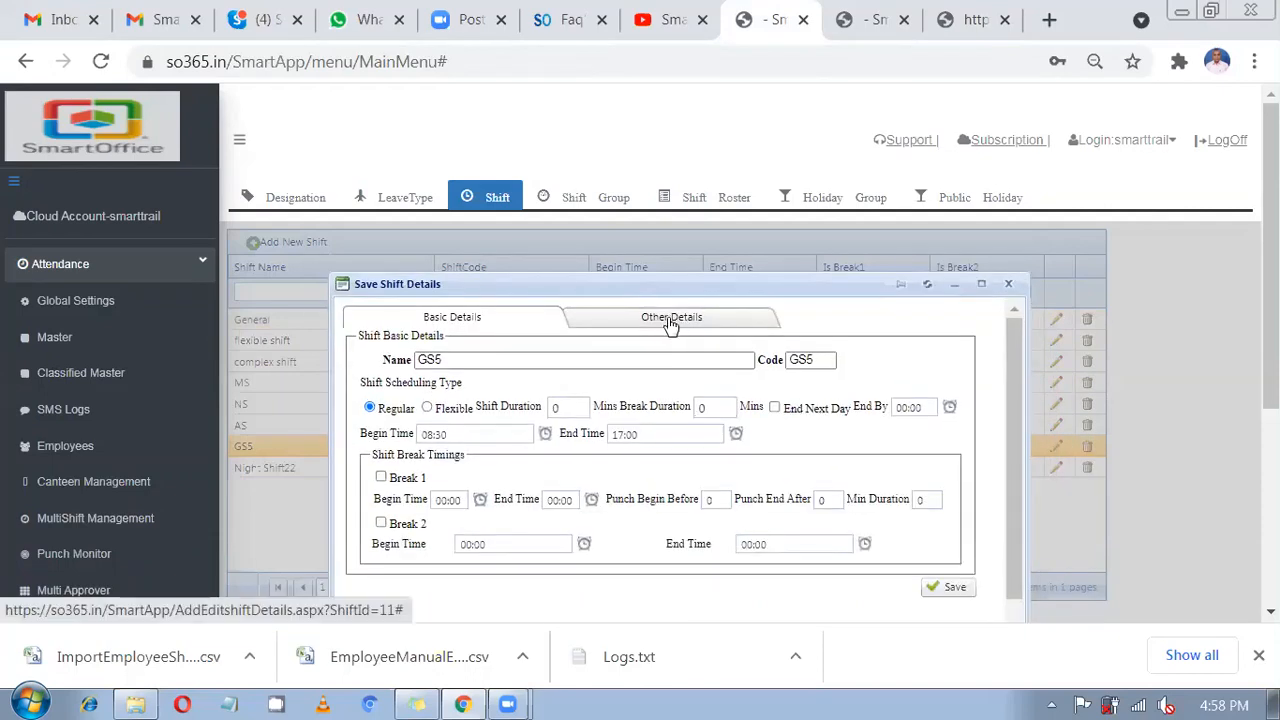
left_click(671, 320)
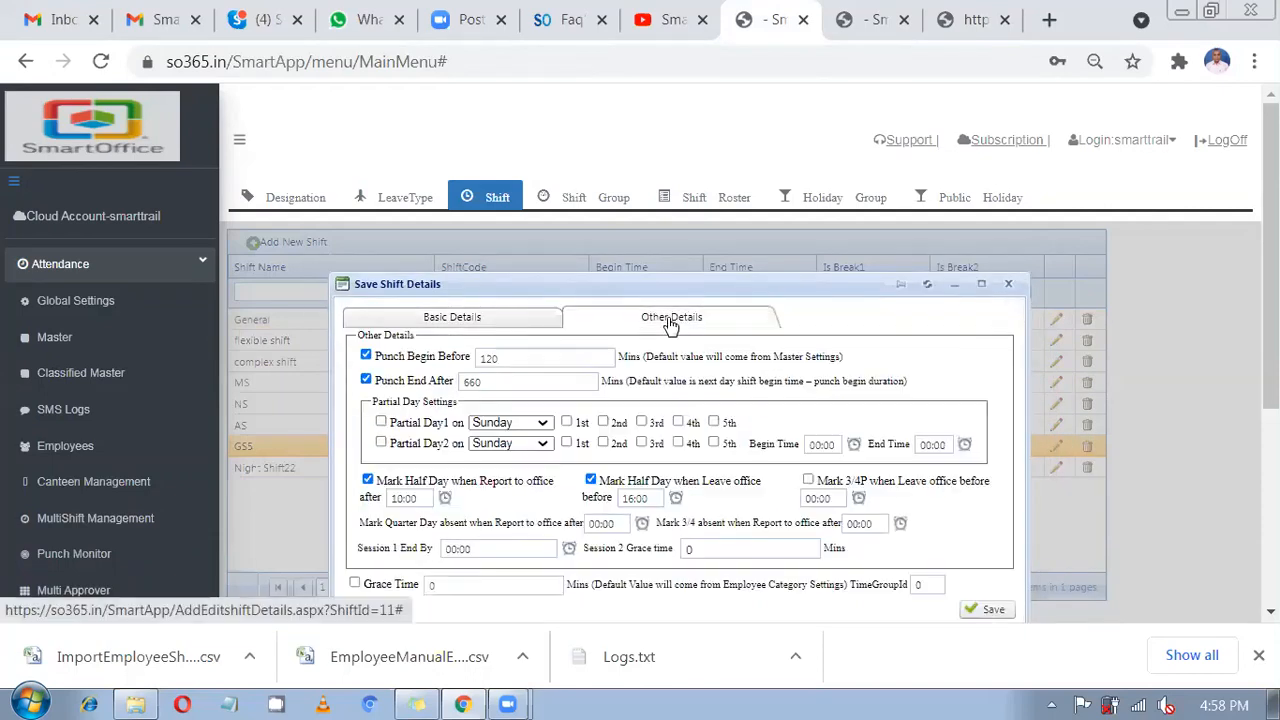
left_click(482, 381)
double_click(487, 383)
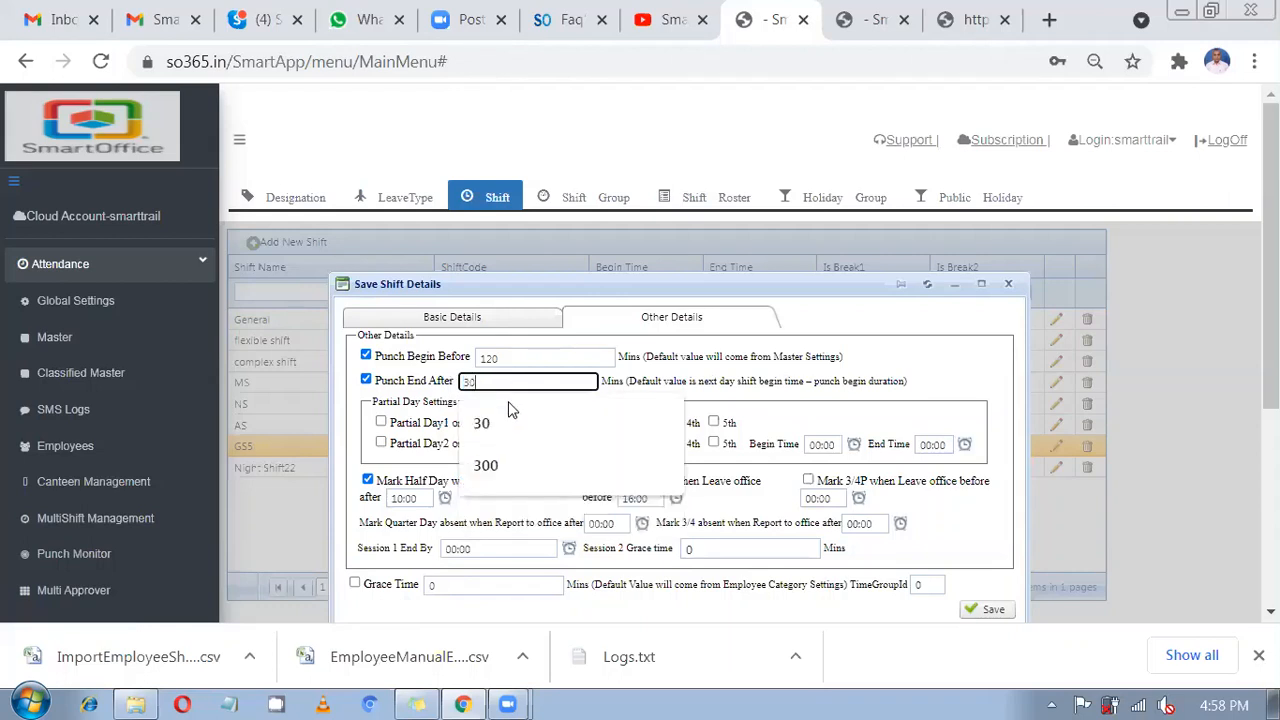
type("30")
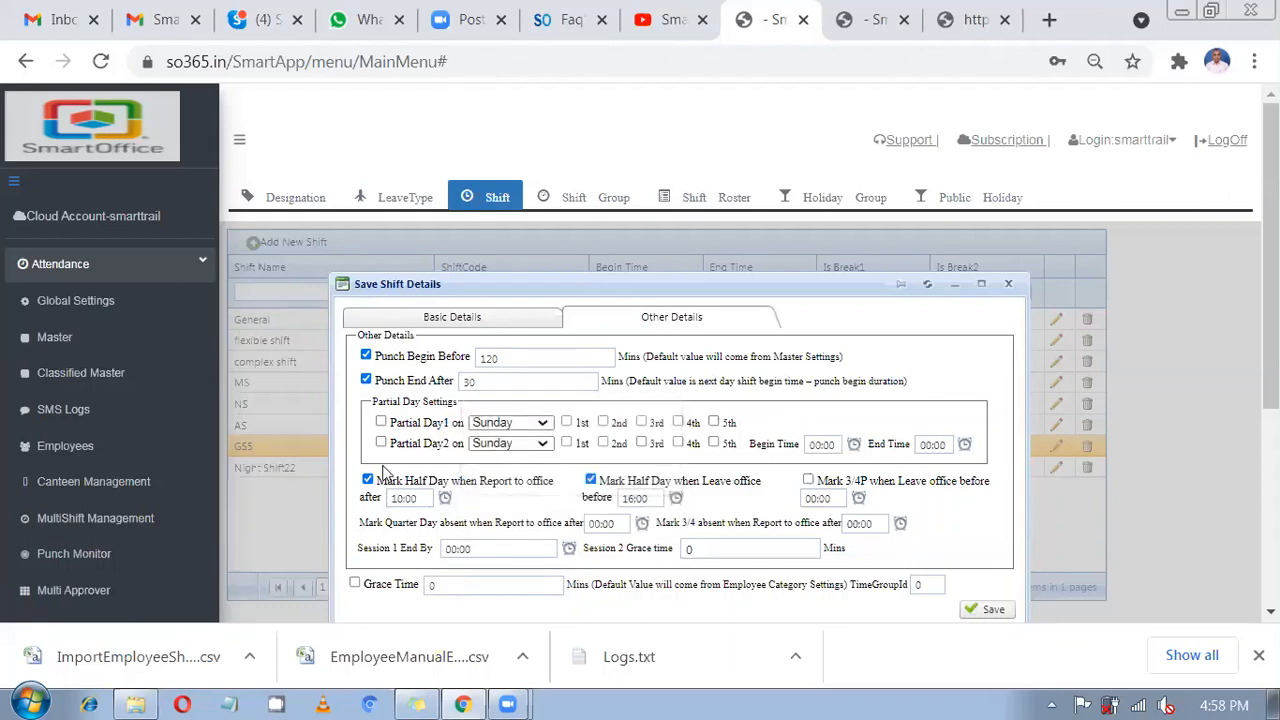
left_click(591, 481)
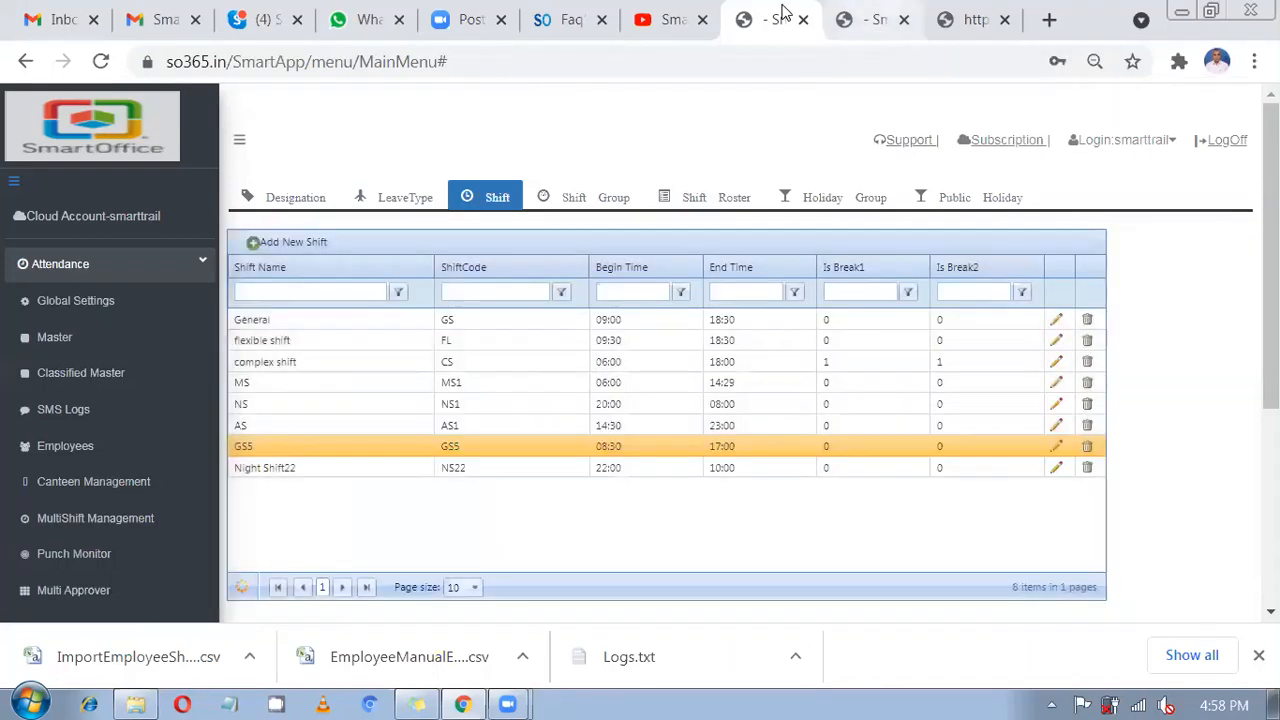
In a new tab, go to Device Logs' Assign Employee Manual Entry.
key("ctrl+Tab")
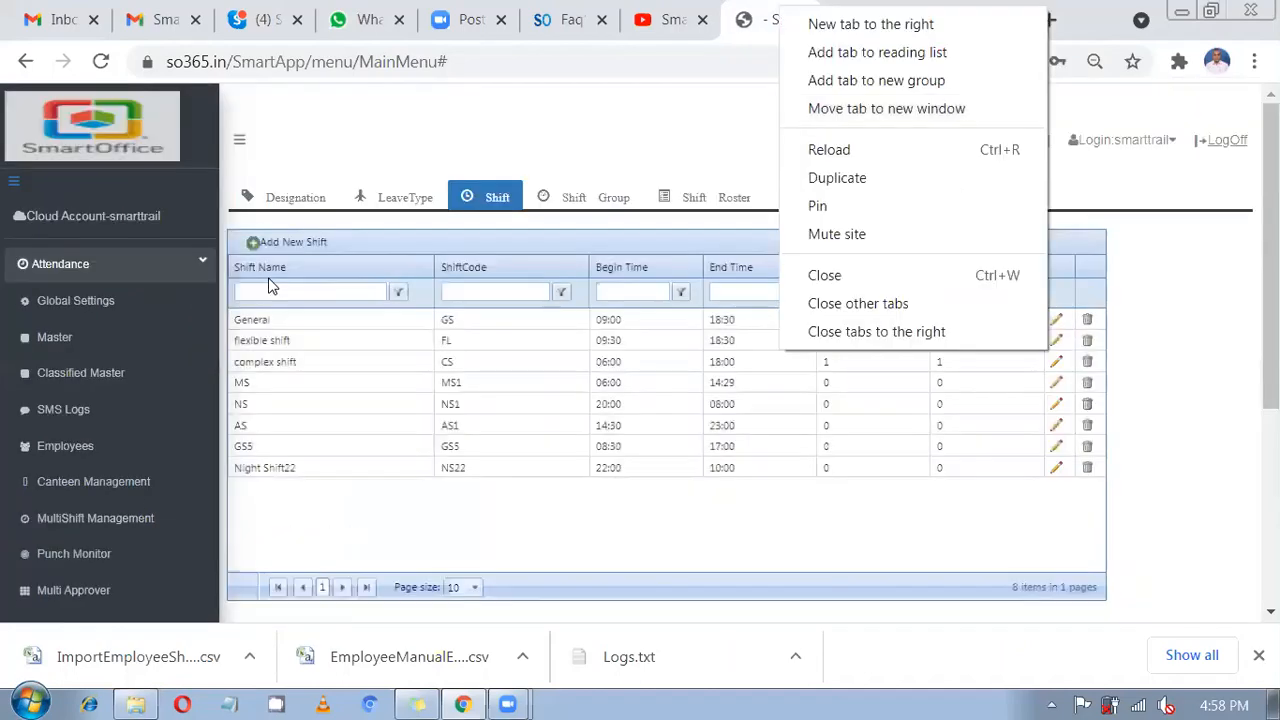
left_click(808, 174)
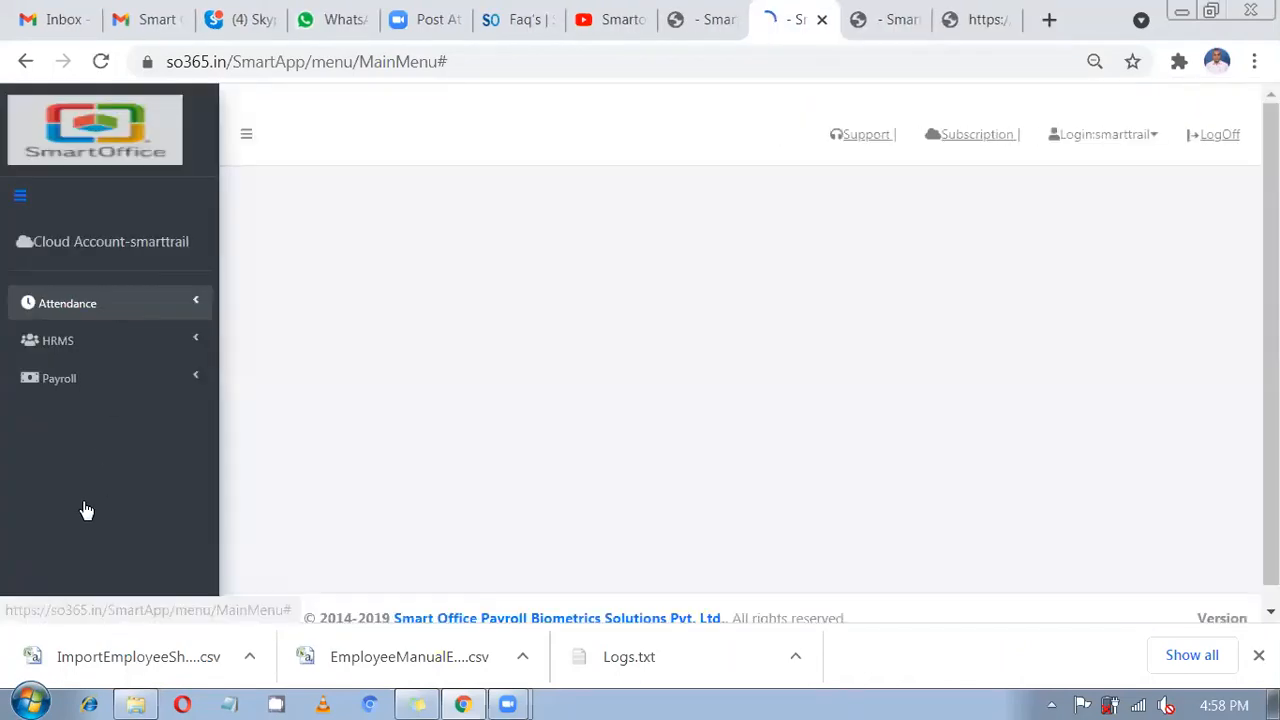
left_click(104, 288)
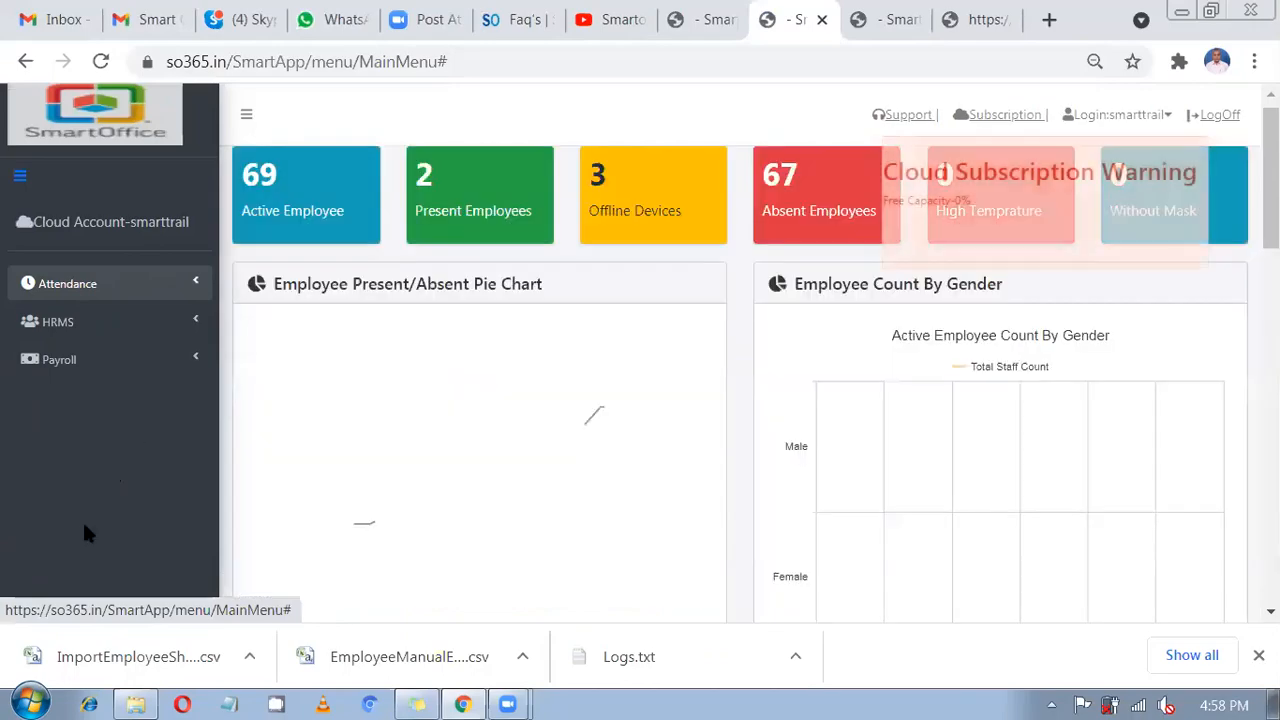
scroll(889, 166, "down", 3)
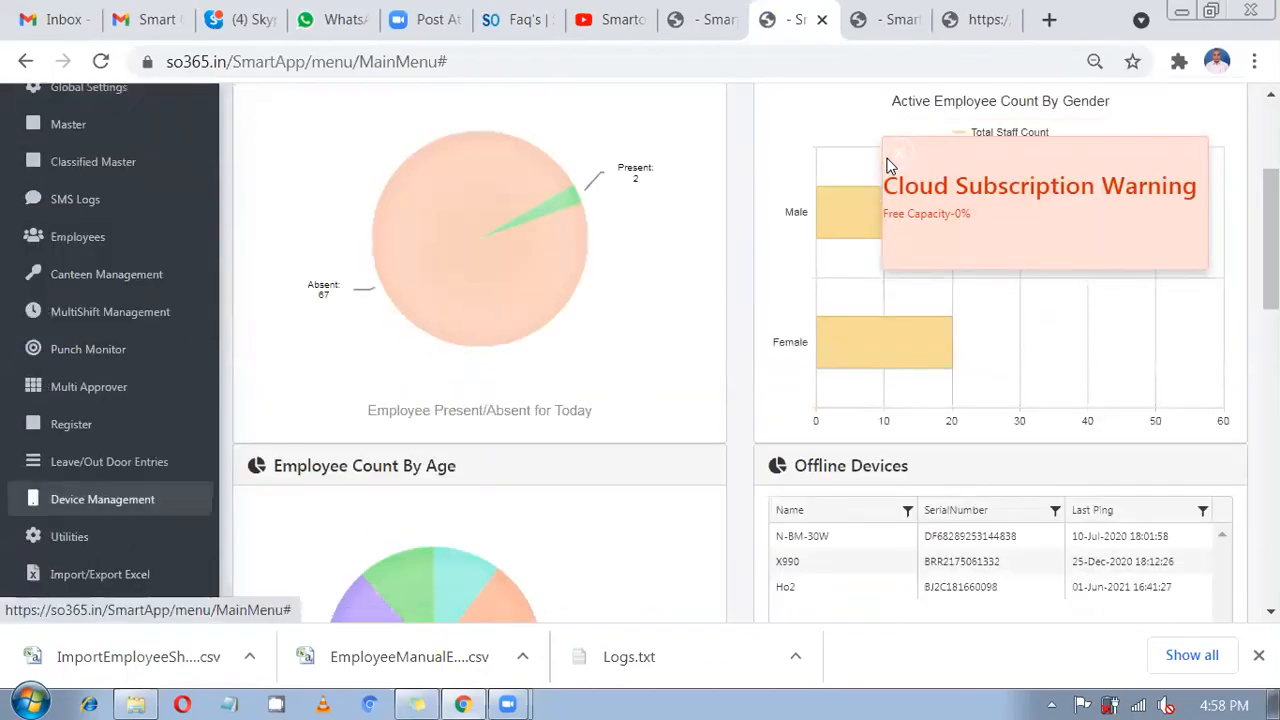
scroll(476, 190, "up", 3)
left_click(476, 190)
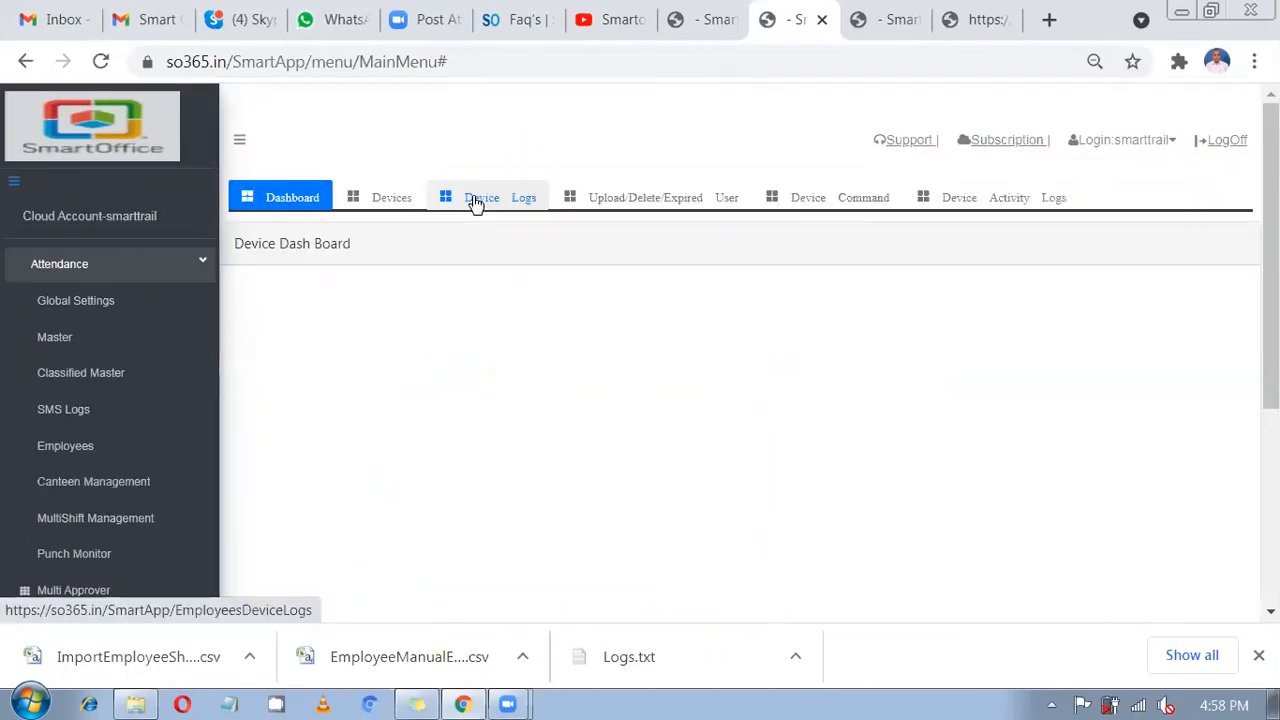
left_click(475, 200)
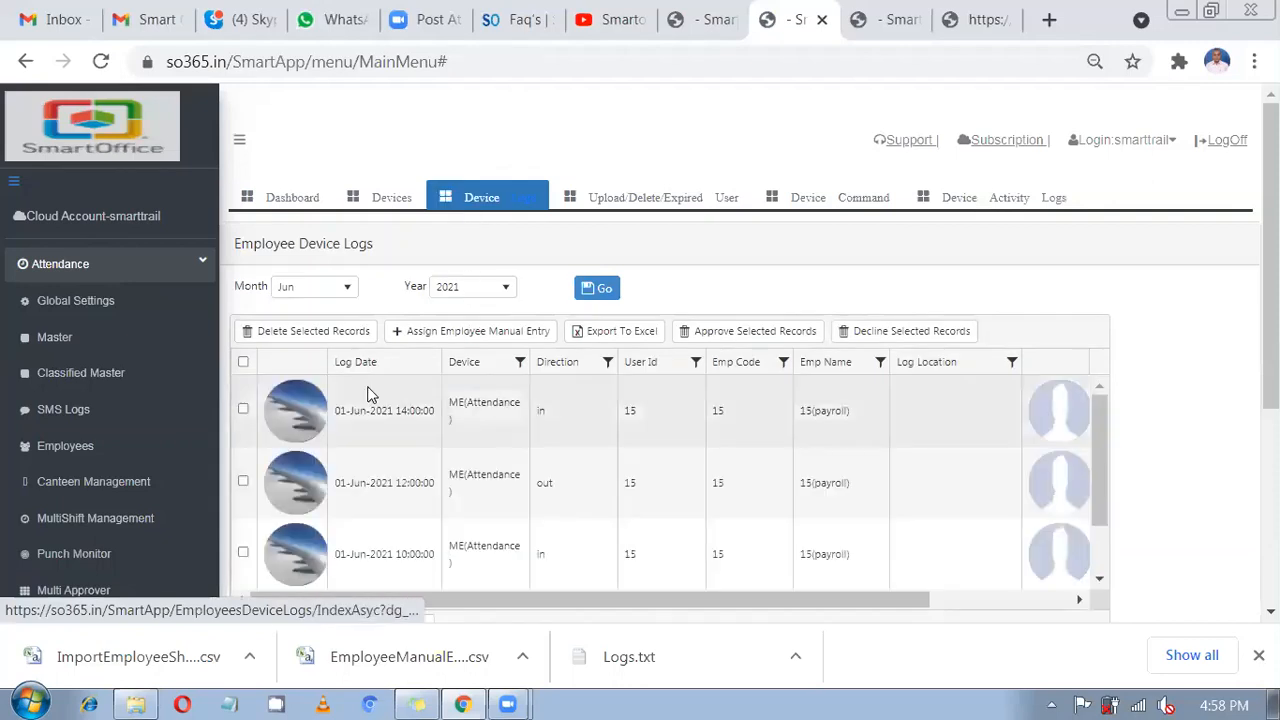
left_click(495, 338)
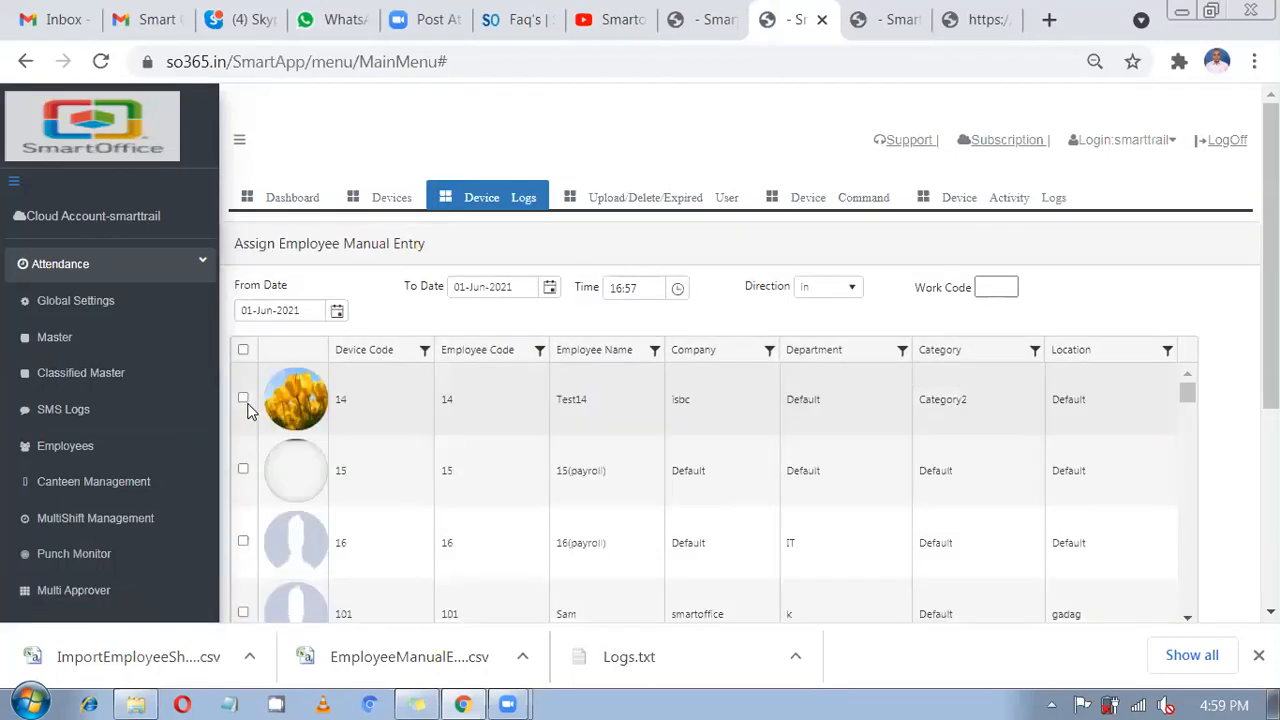
Add a manual out punch at 22:00 for employee 14.
left_click(242, 400)
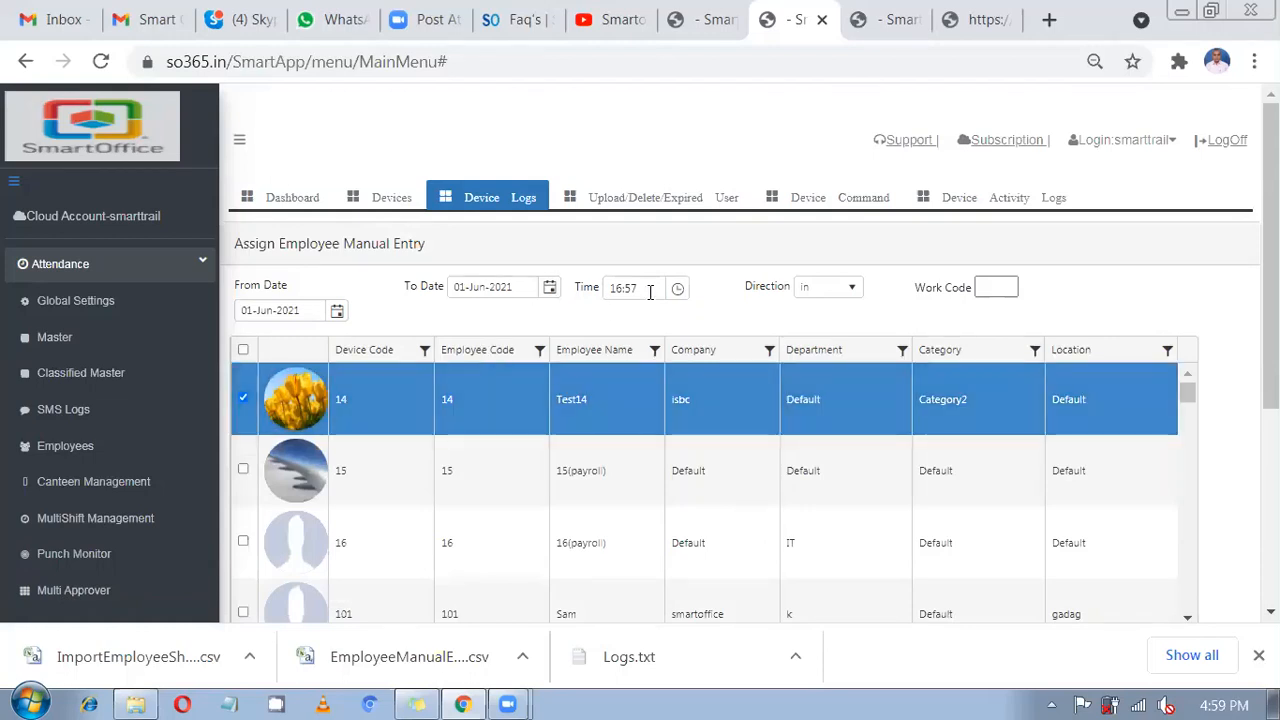
left_click(586, 298)
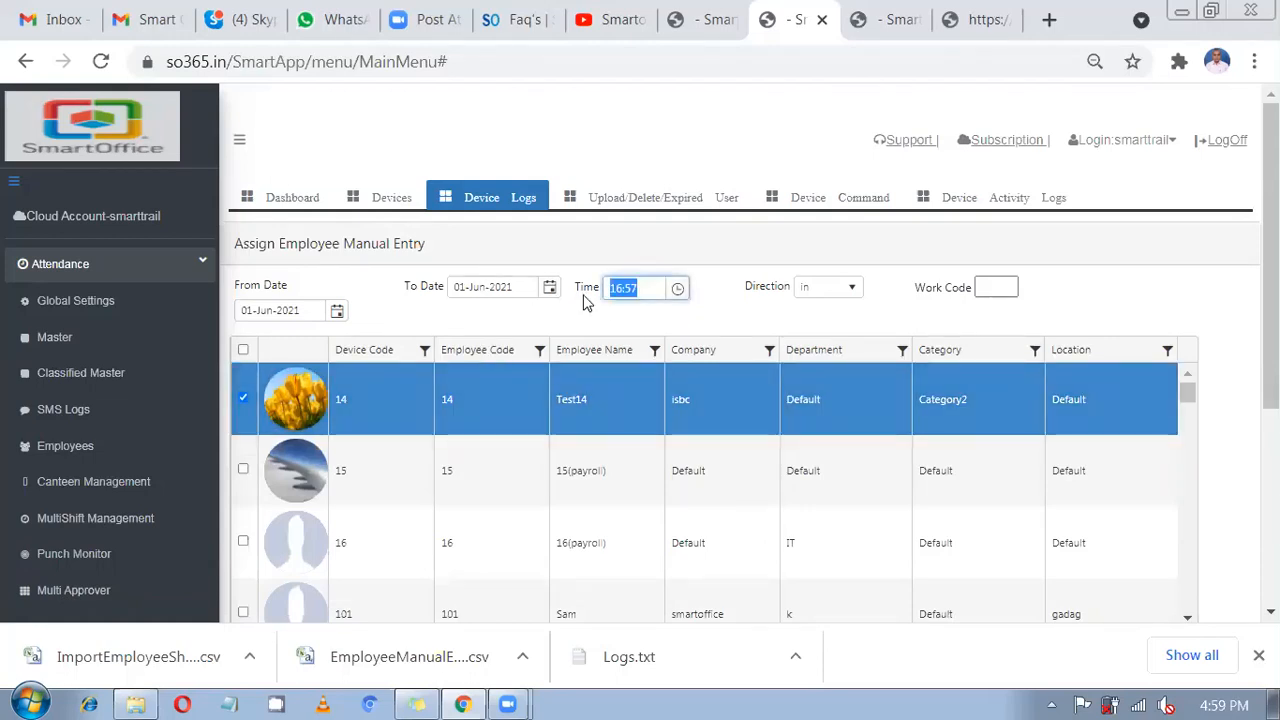
type("22")
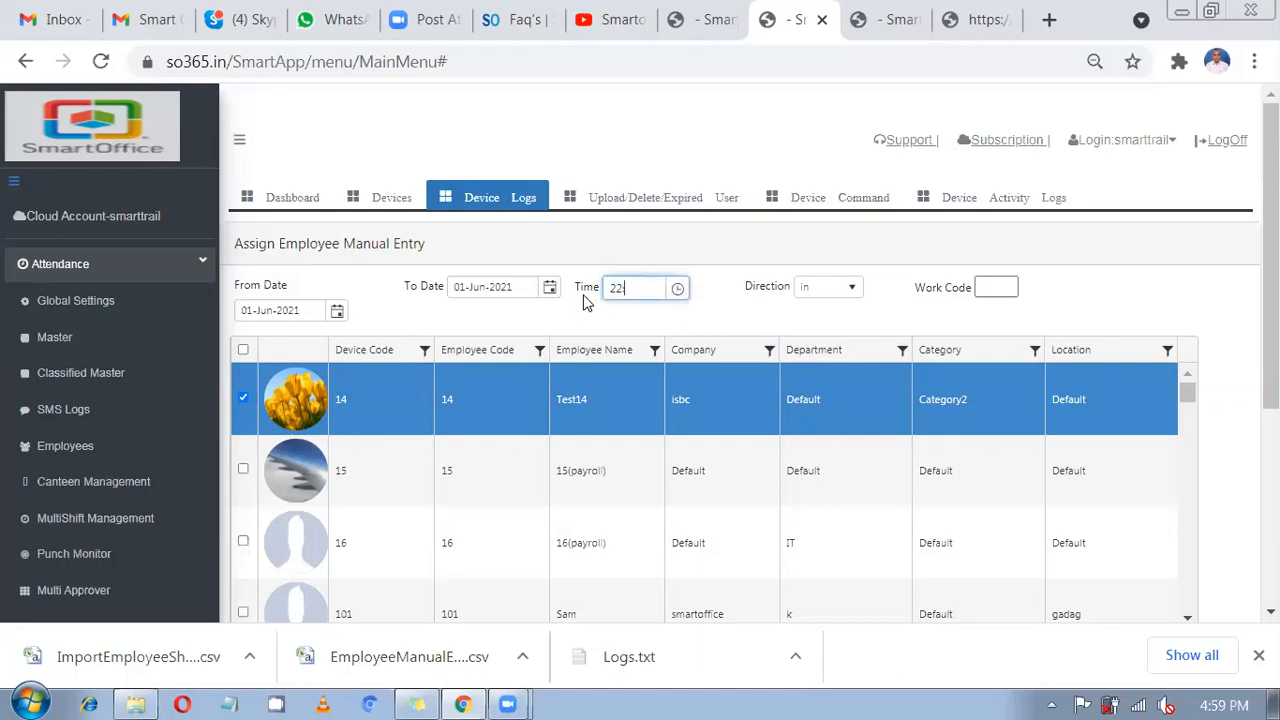
type(":00")
left_click(826, 287)
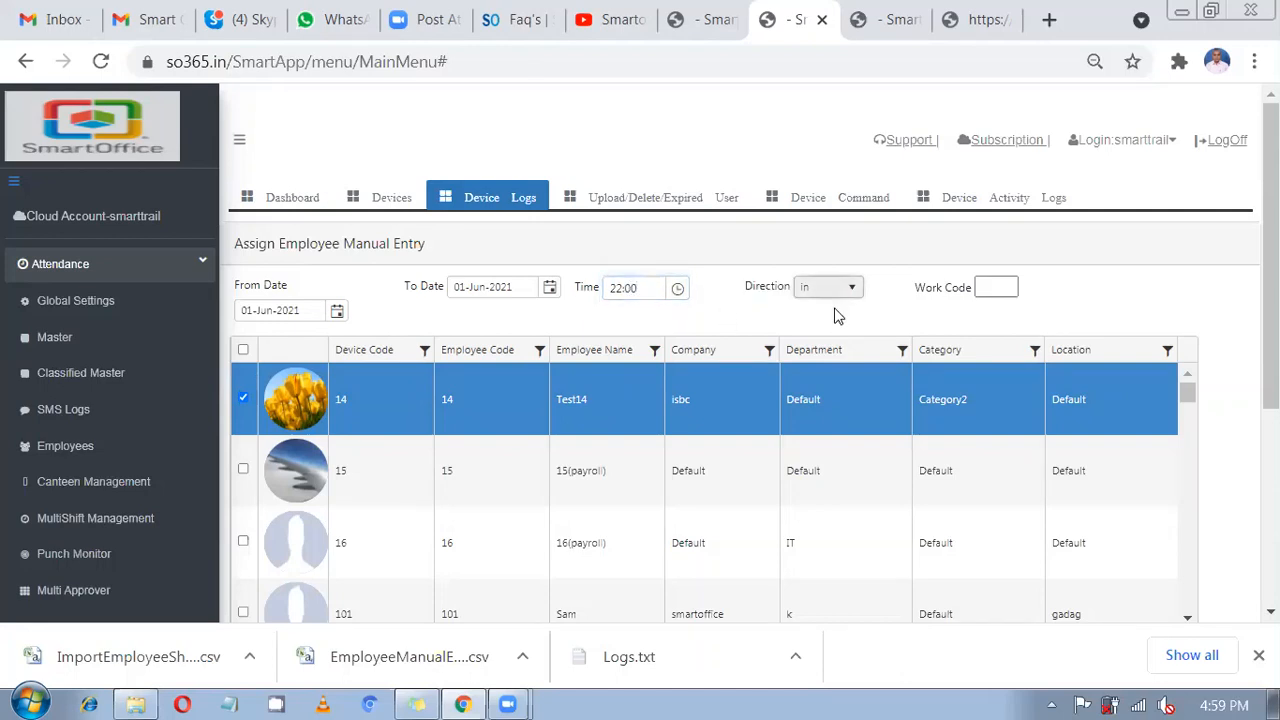
left_click(835, 341)
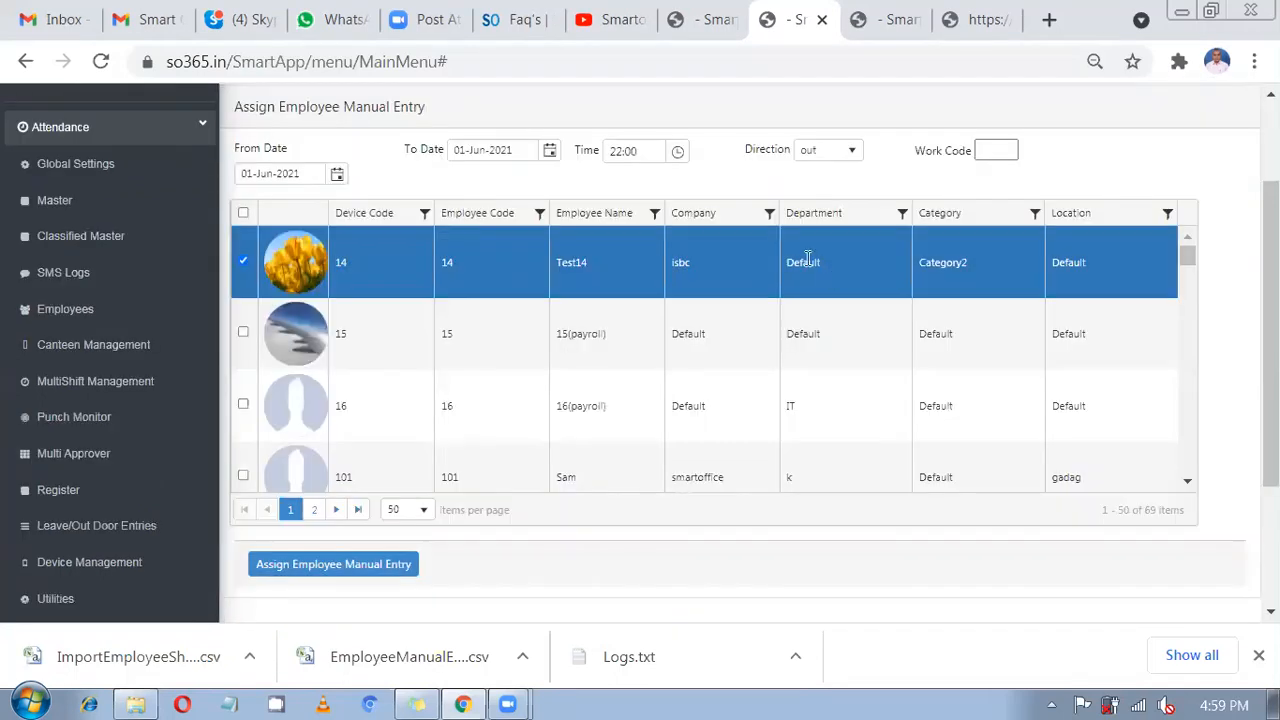
left_click(640, 151)
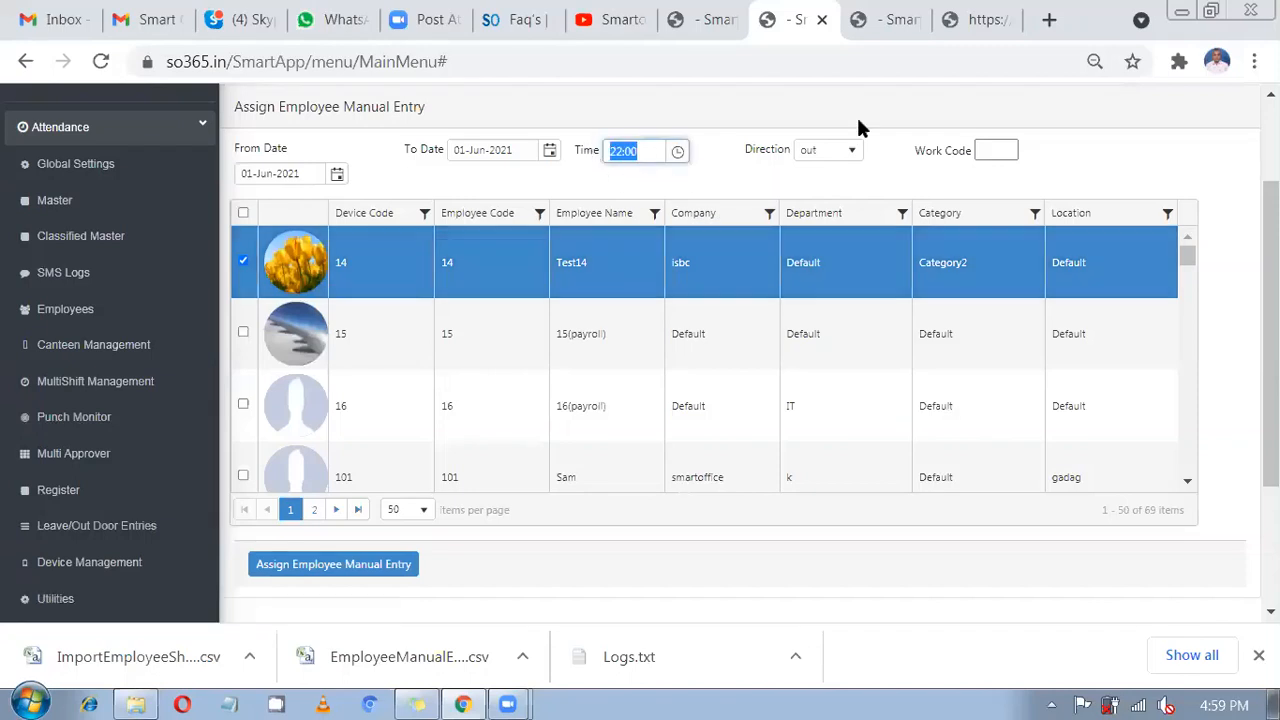
Check the report still shows a 00:00 out time, then select GS5 in the shift list.
left_click(865, 18)
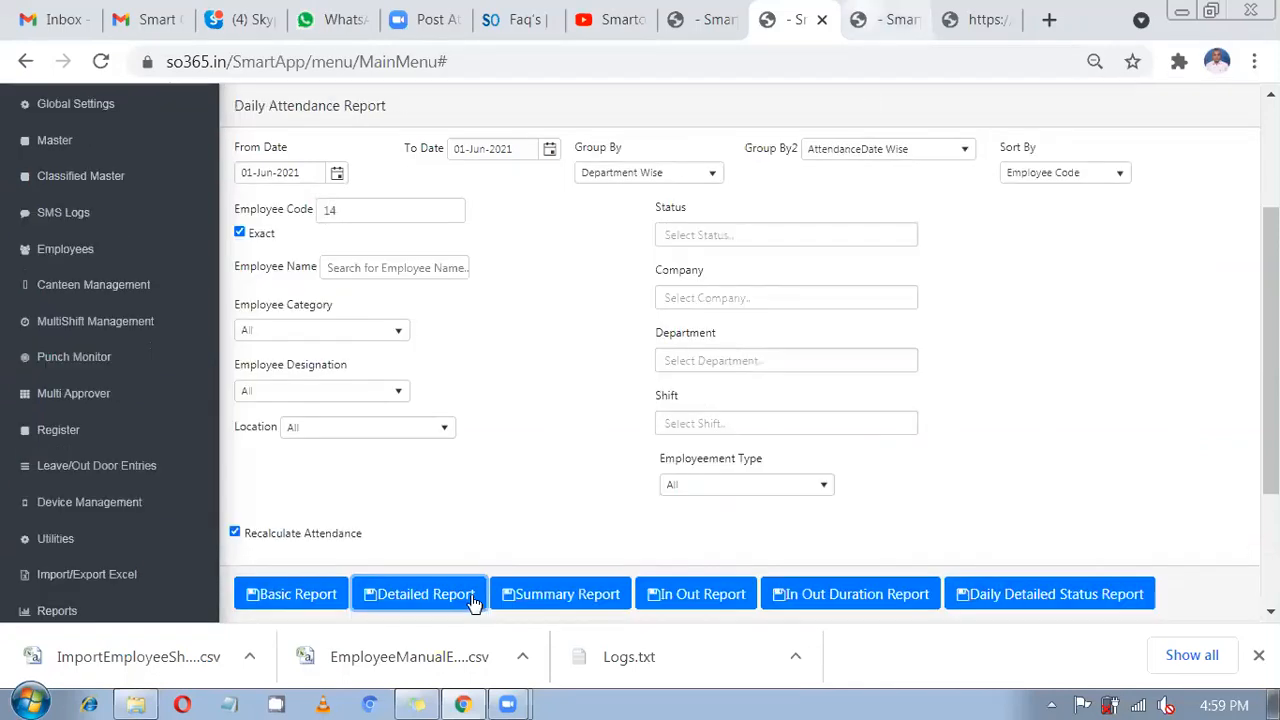
left_click(1010, 33)
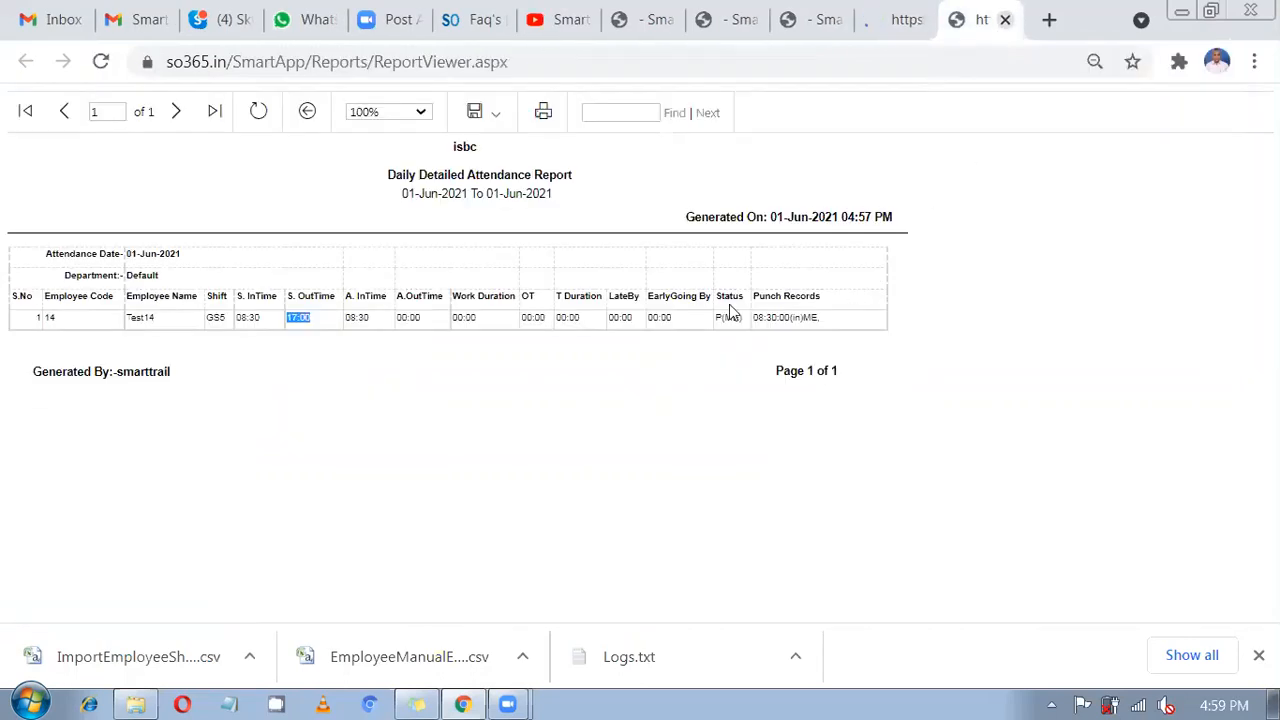
double_click(407, 317)
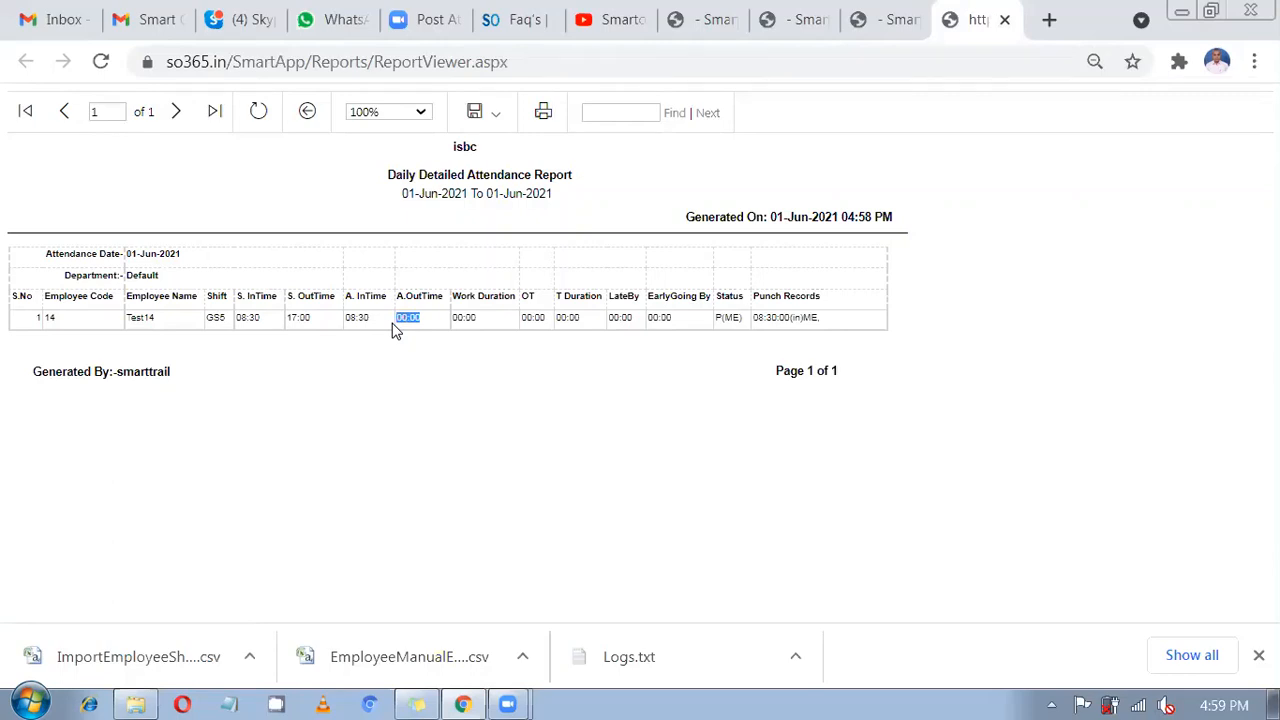
left_click(686, 28)
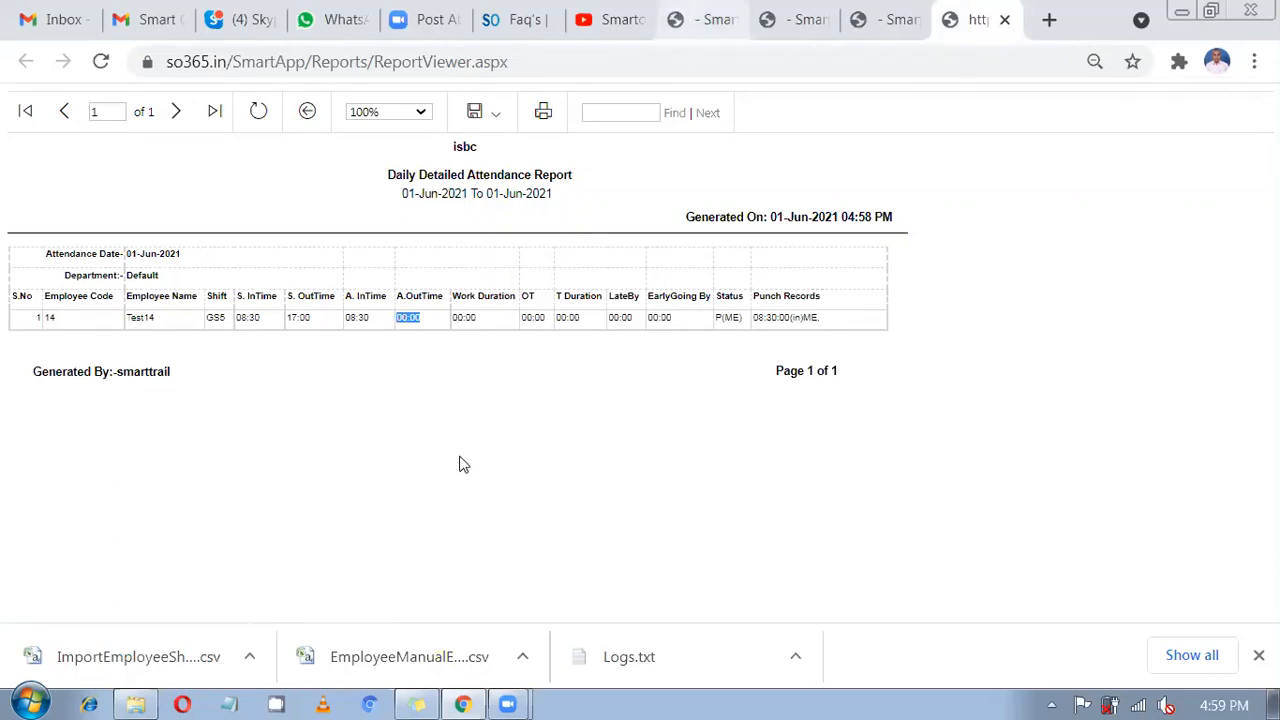
left_click(463, 447)
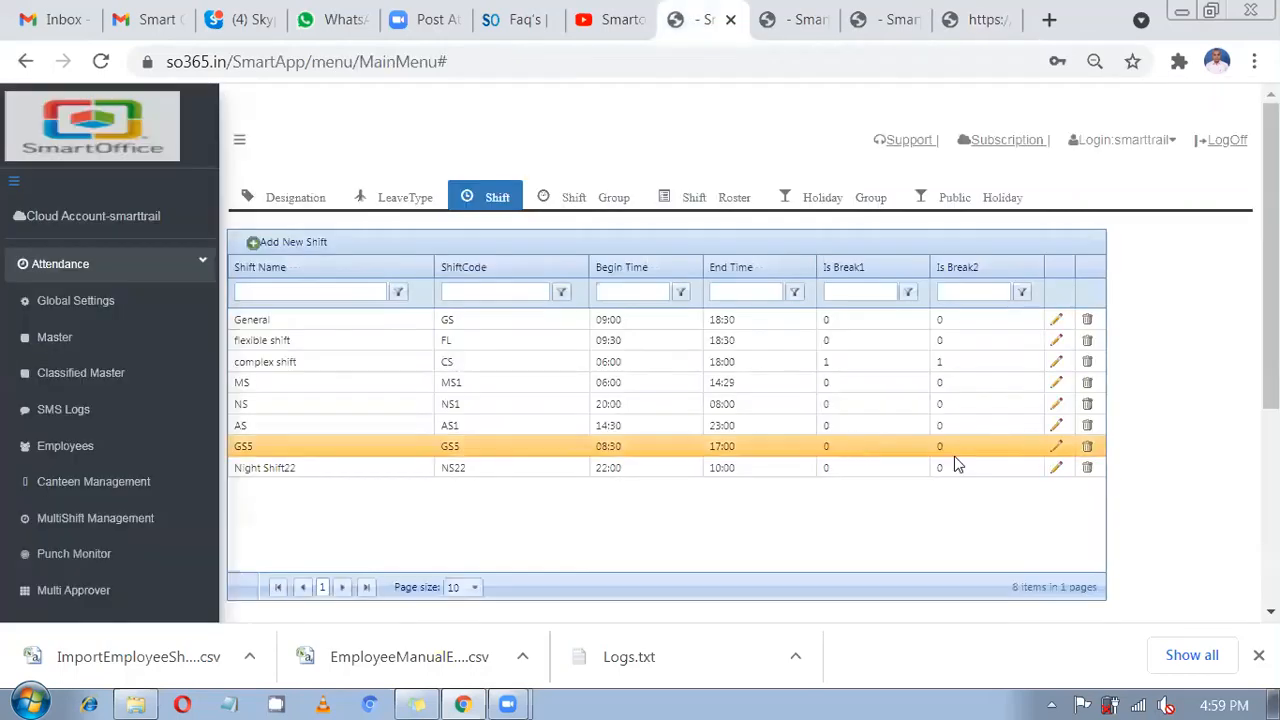
Edit GS5, change Punch End After from 30 to 300 minutes, and save.
left_click(1056, 447)
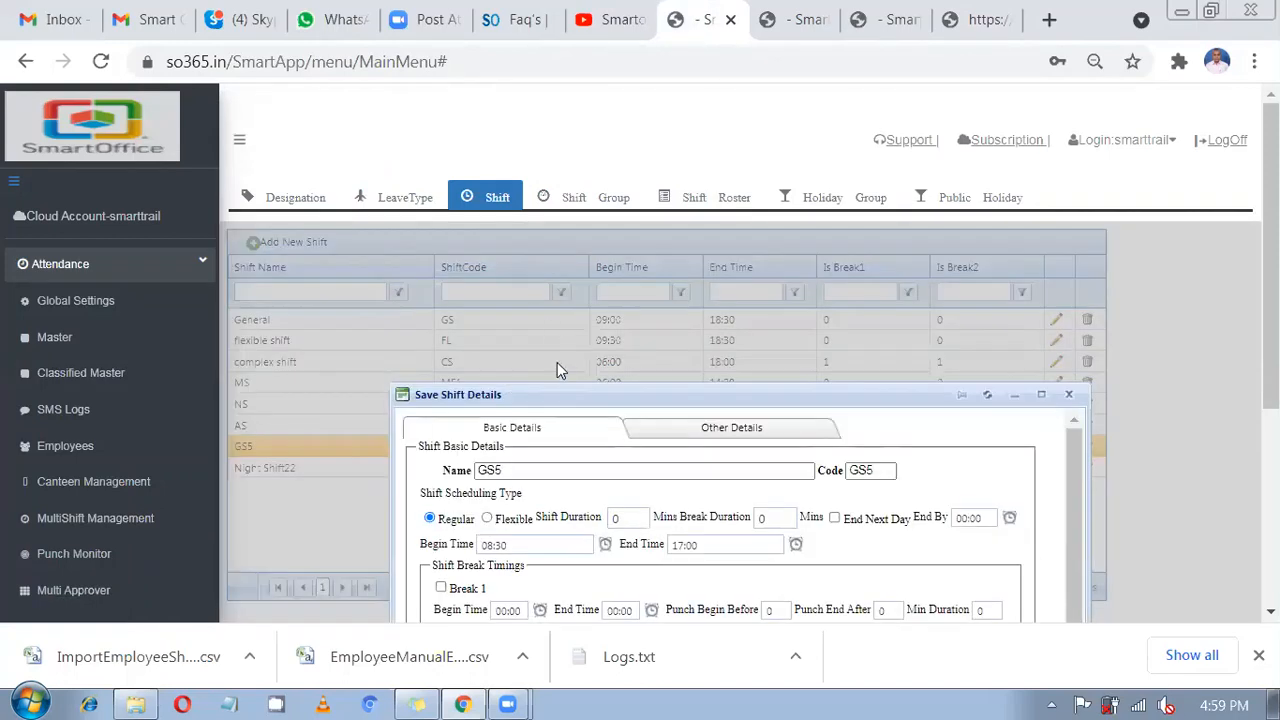
left_click_drag(702, 413, 650, 413)
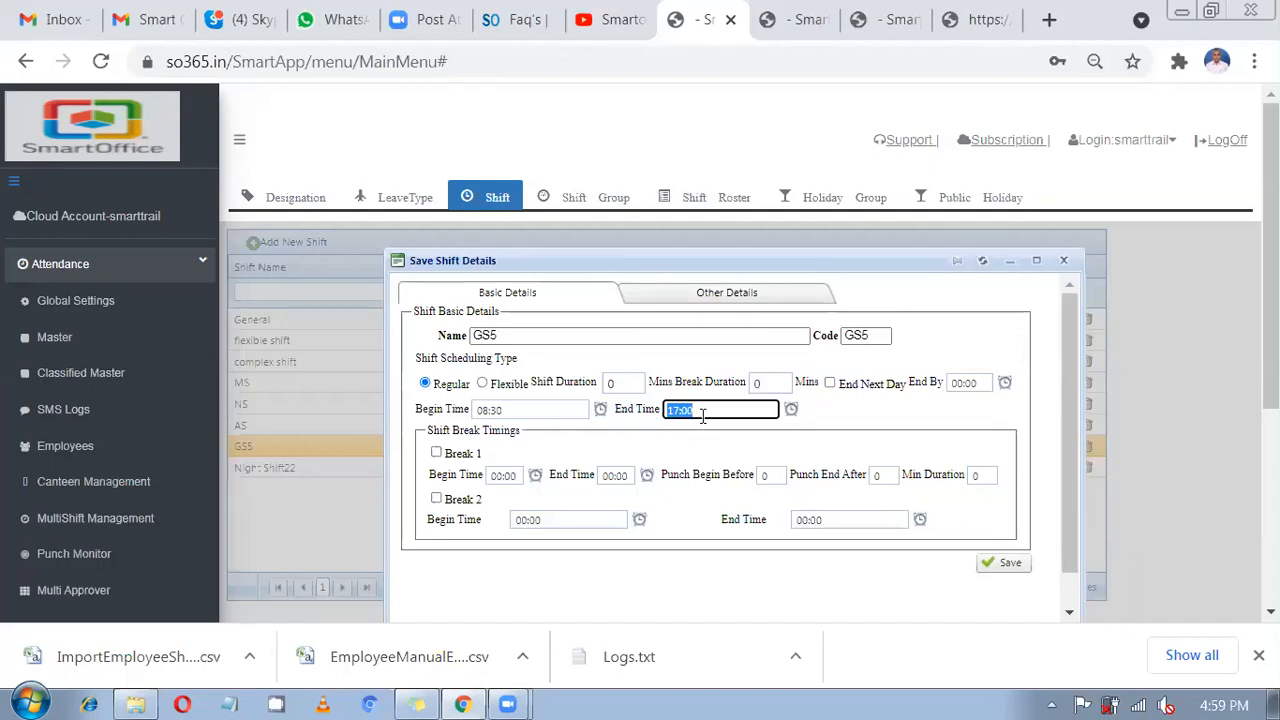
left_click(710, 297)
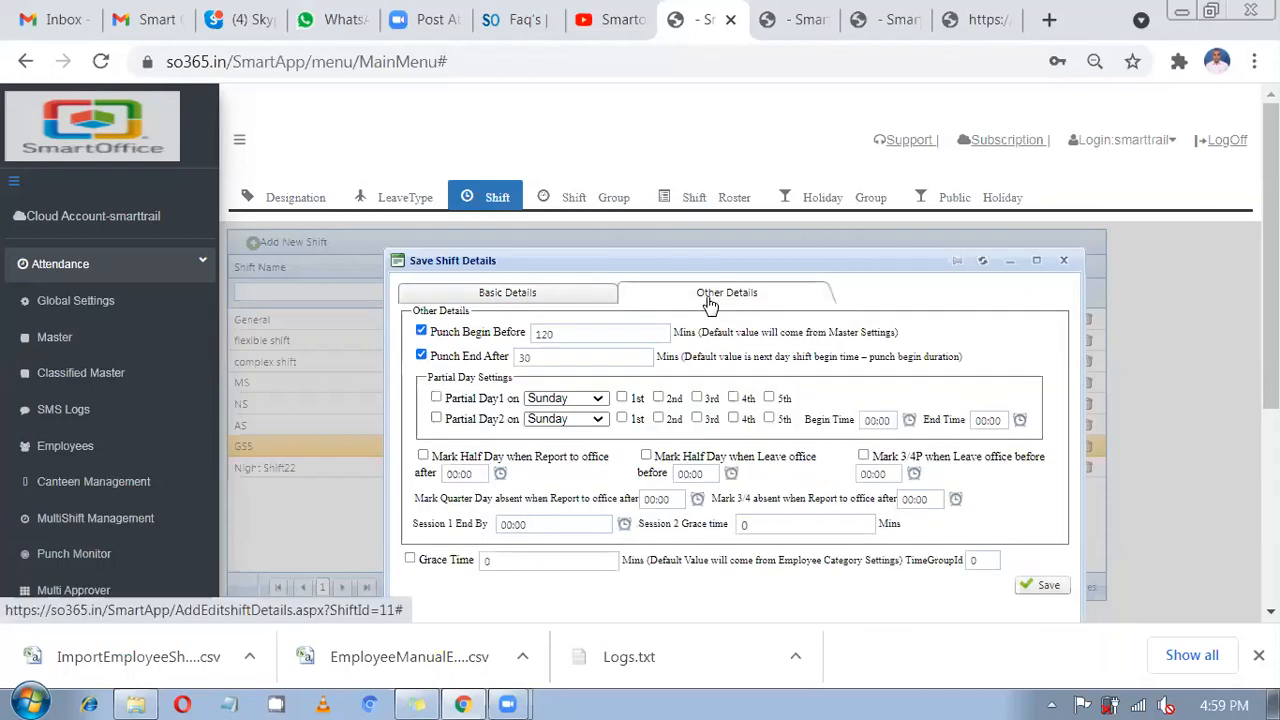
double_click(587, 358)
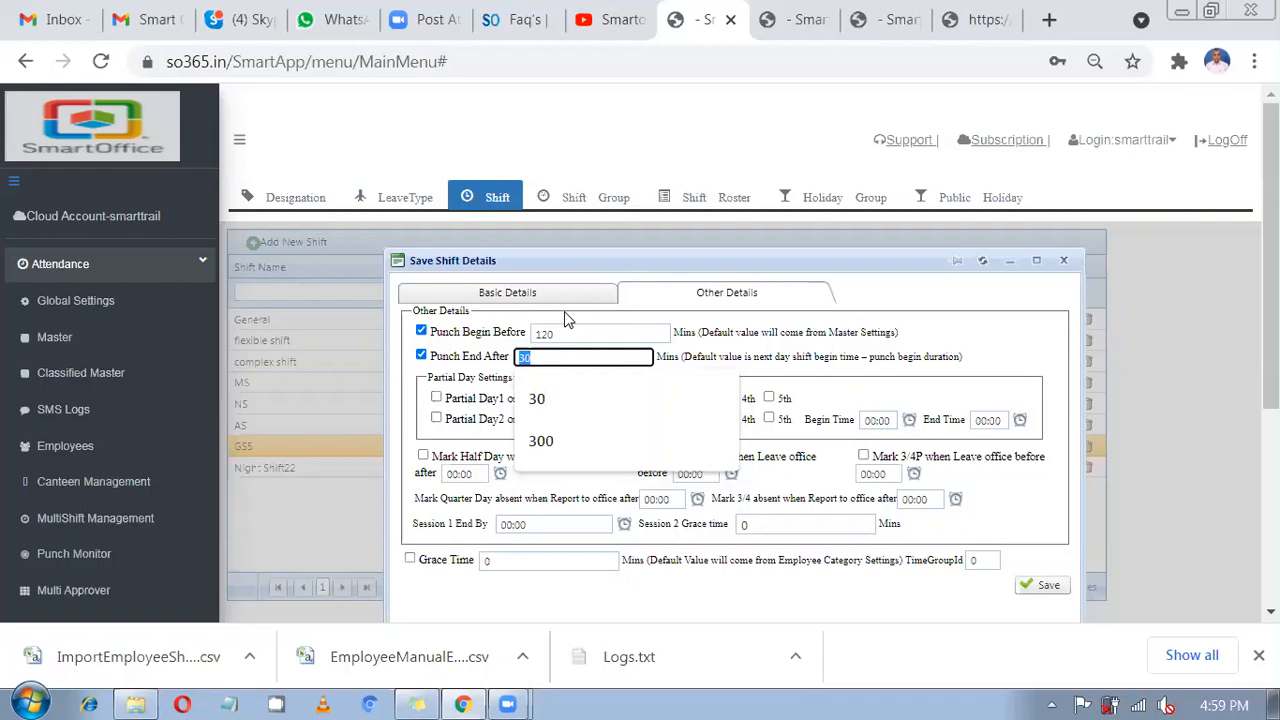
type("300")
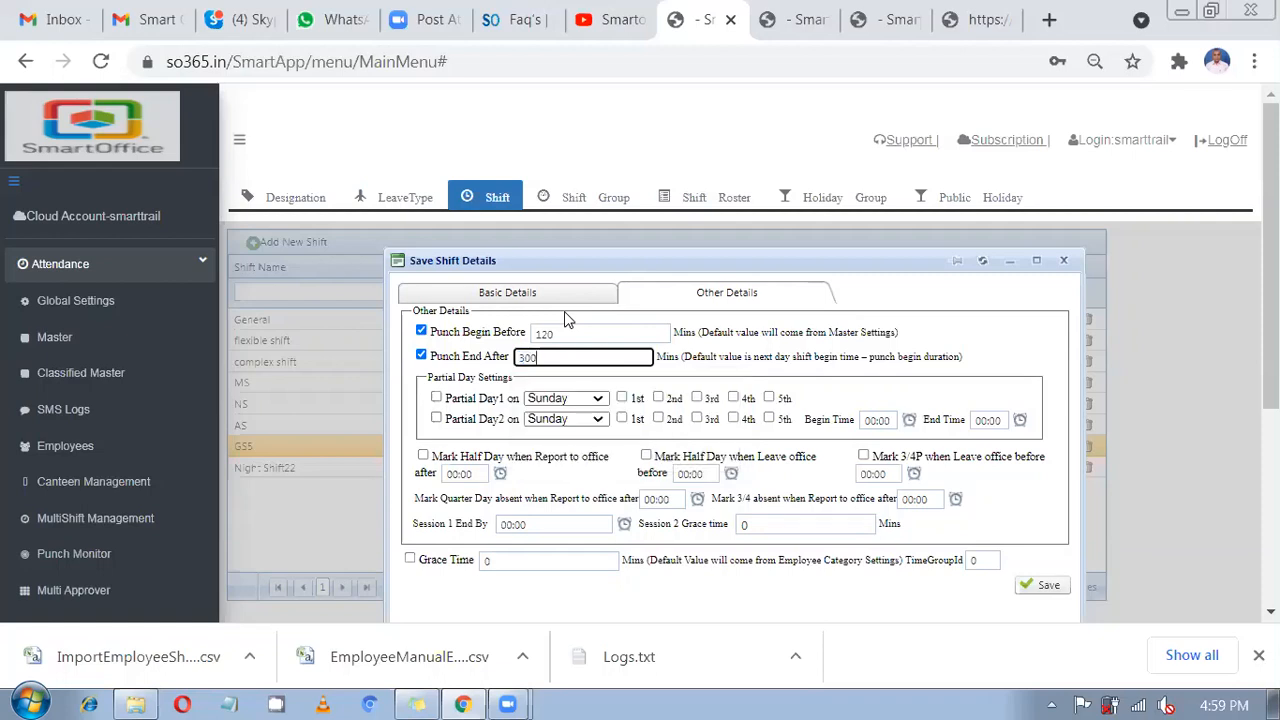
left_click(1046, 595)
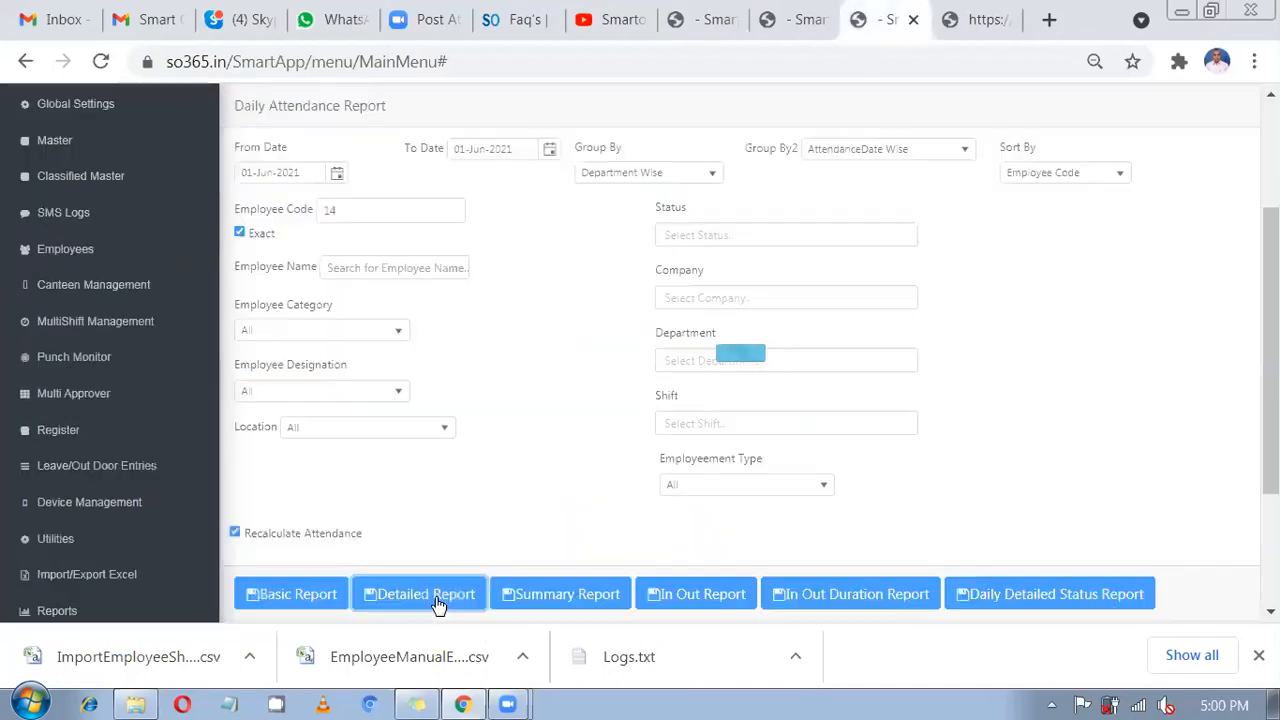
Regenerate the detailed attendance report and close the old report tab.
left_click(437, 600)
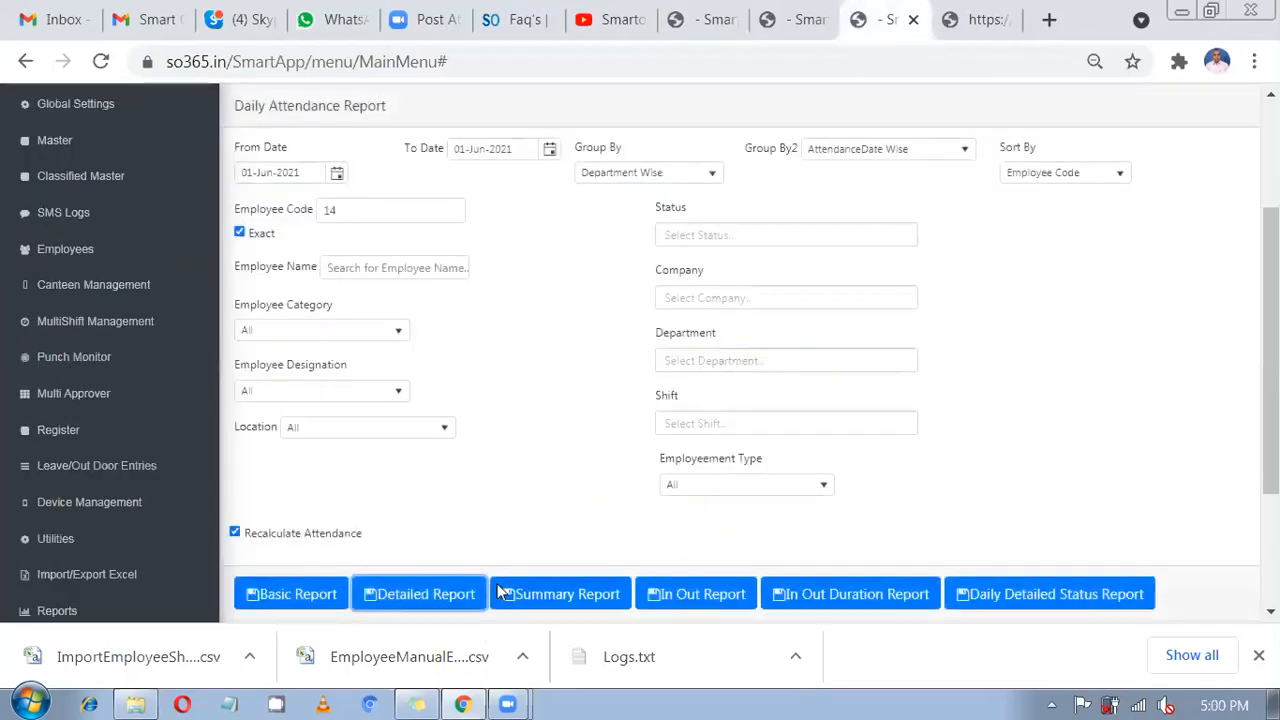
left_click(1006, 28)
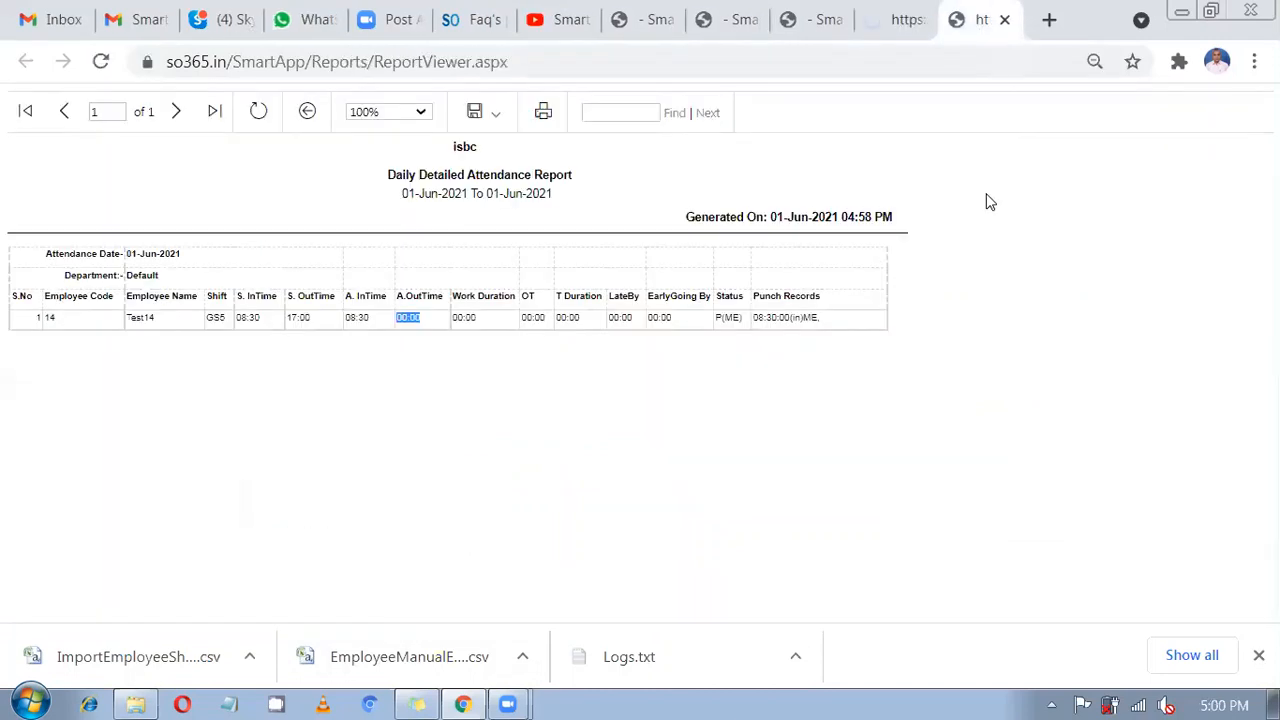
key("ctrl+w")
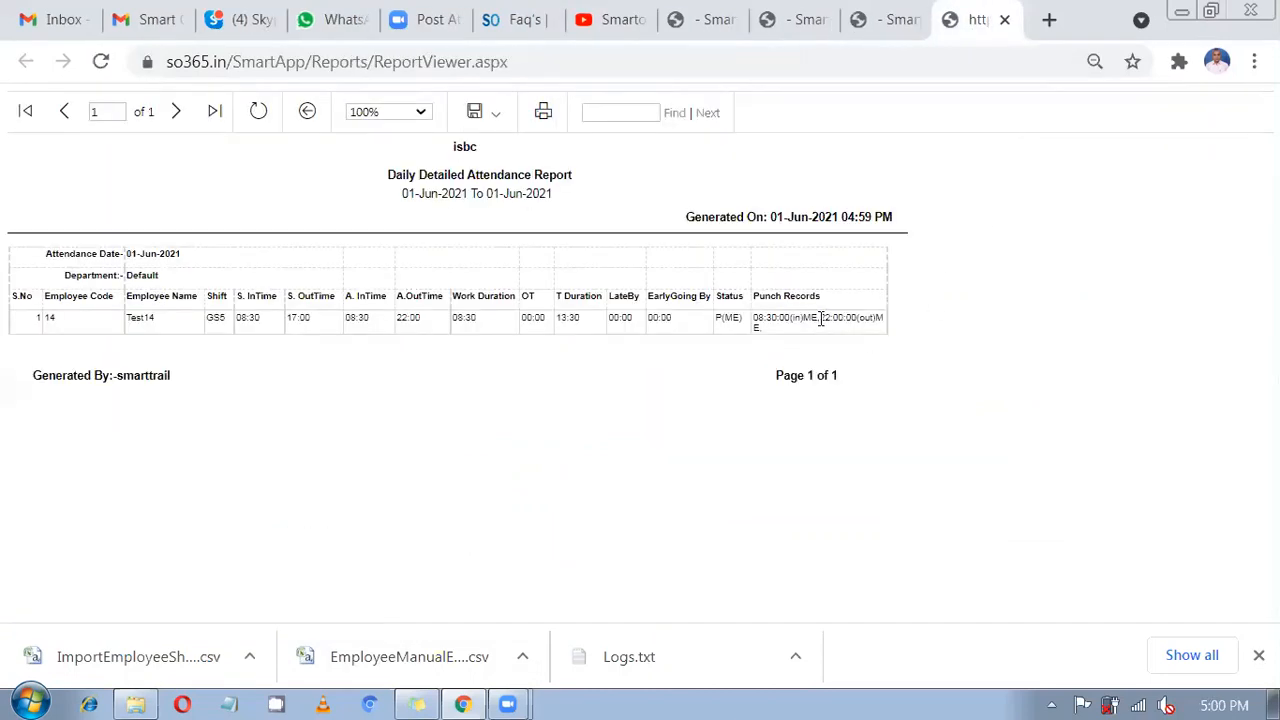
Review employee 14's 22:00 out punch, 08:30 work, 00:00 overtime and 13:30 total, then return to shifts.
left_click_drag(860, 318, 828, 320)
mouse_move(420, 313)
left_mouse_down()
mouse_move(423, 326)
mouse_move(396, 318)
left_mouse_up()
left_click_drag(486, 326, 453, 320)
left_click(481, 329)
left_click_drag(481, 329, 449, 332)
left_click_drag(545, 330, 520, 331)
left_click_drag(589, 330, 556, 331)
left_click_drag(755, 318, 870, 318)
double_click(560, 320)
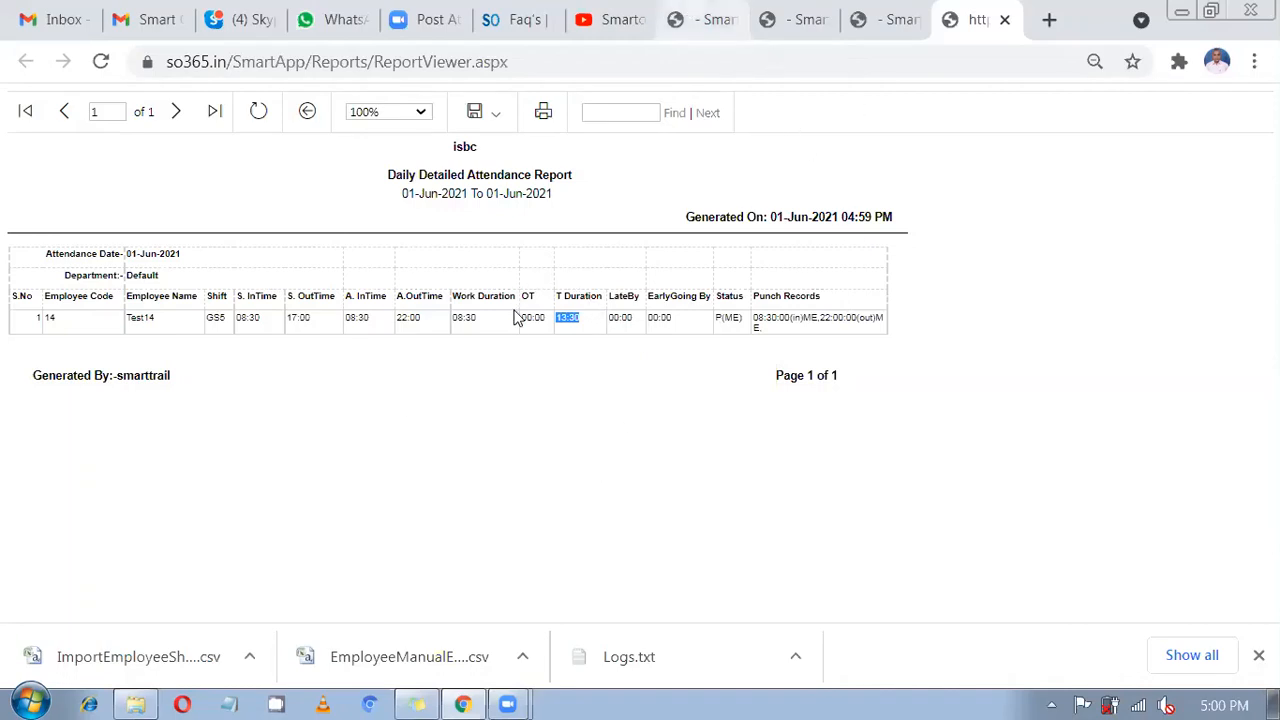
key("ctrl+shift+Tab")
key("ctrl+shift+Tab")
key("ctrl+shift+Tab")
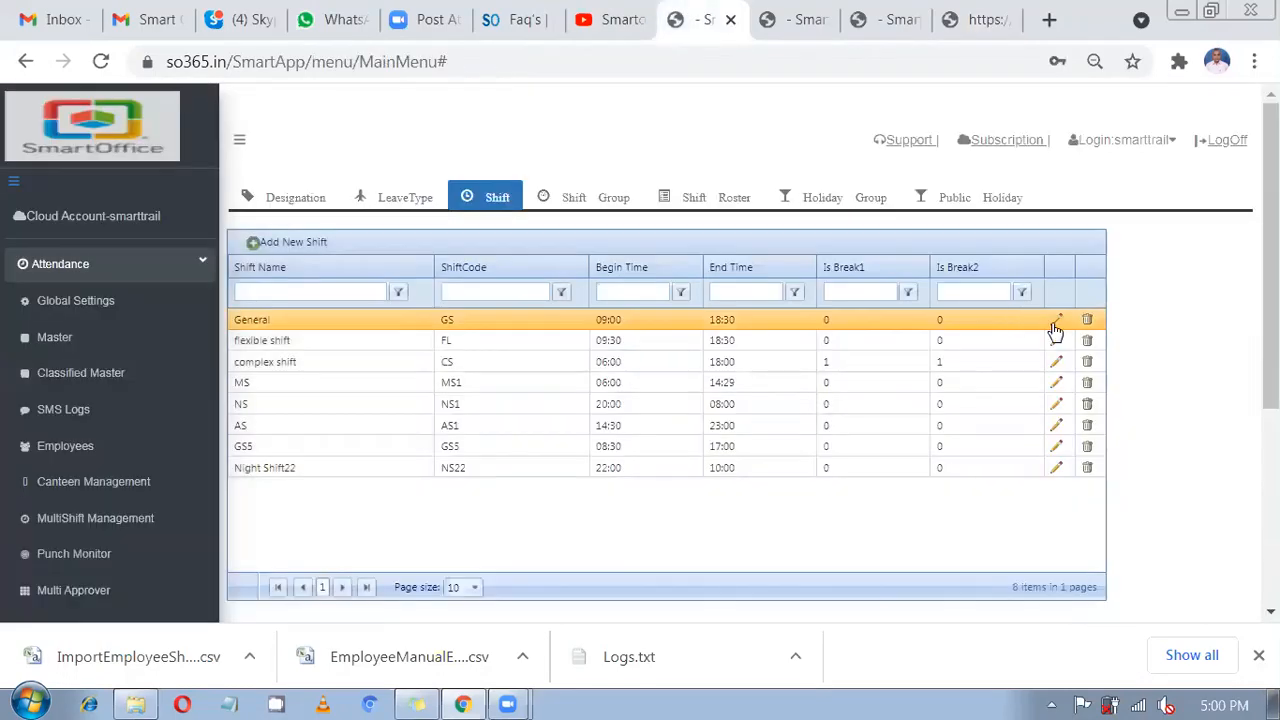
Edit the General shift and turn on the partial day options in Other Details.
left_click(1055, 327)
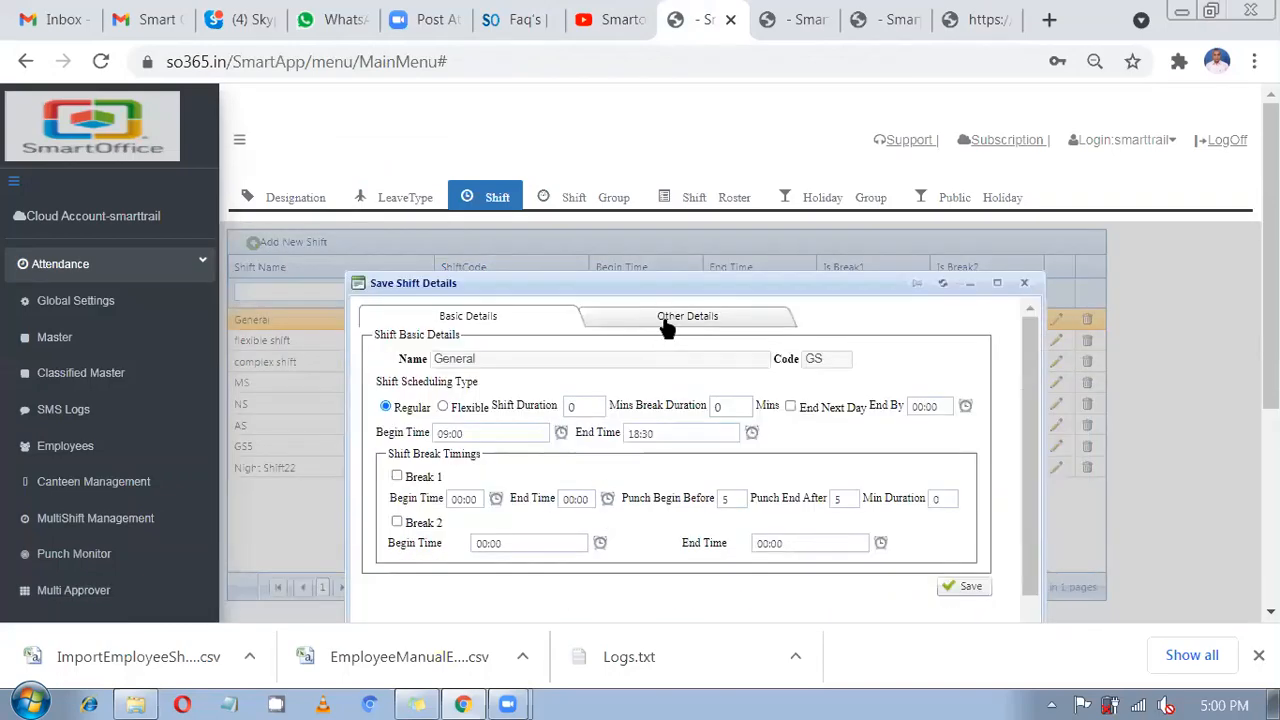
left_click(667, 326)
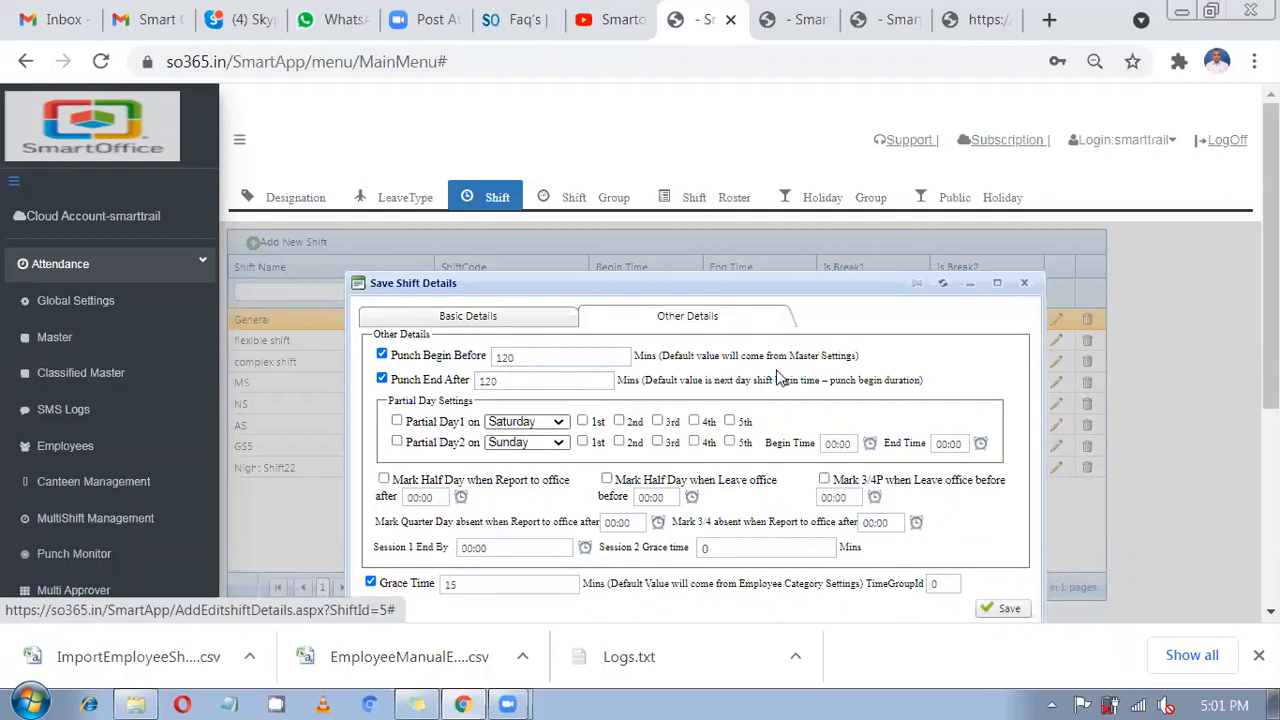
left_click(418, 428)
left_click(422, 446)
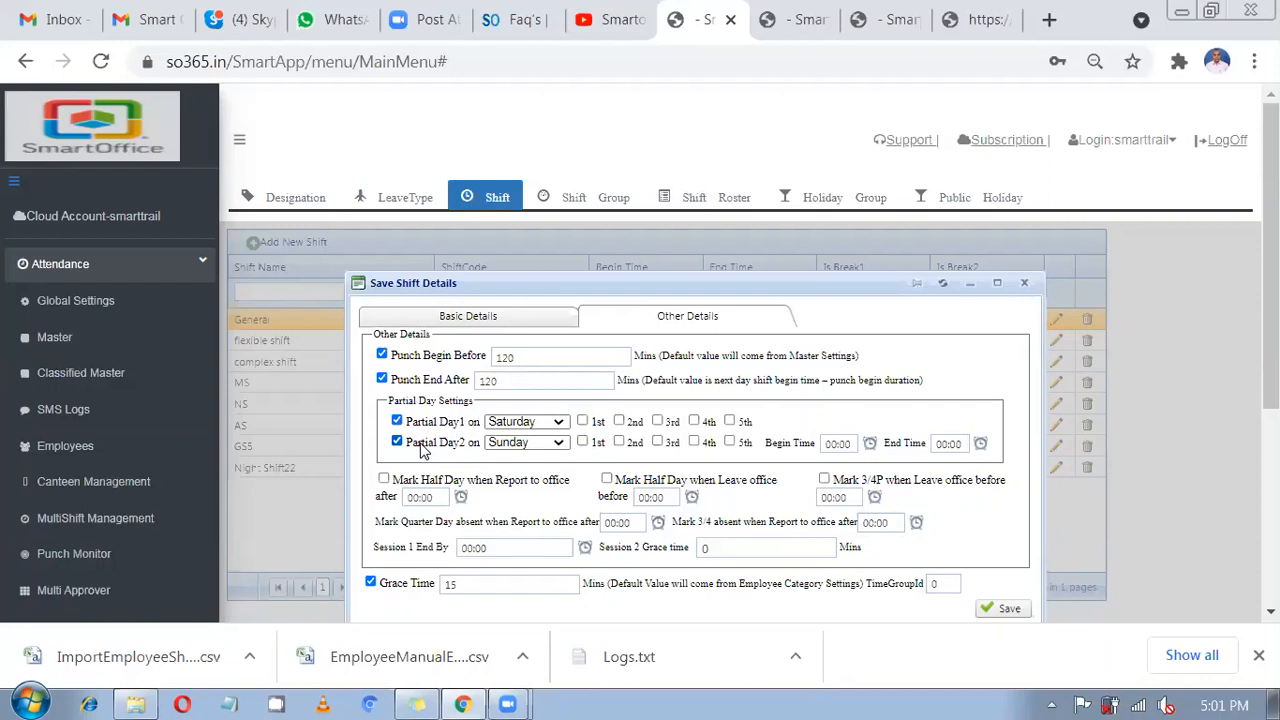
left_click(474, 316)
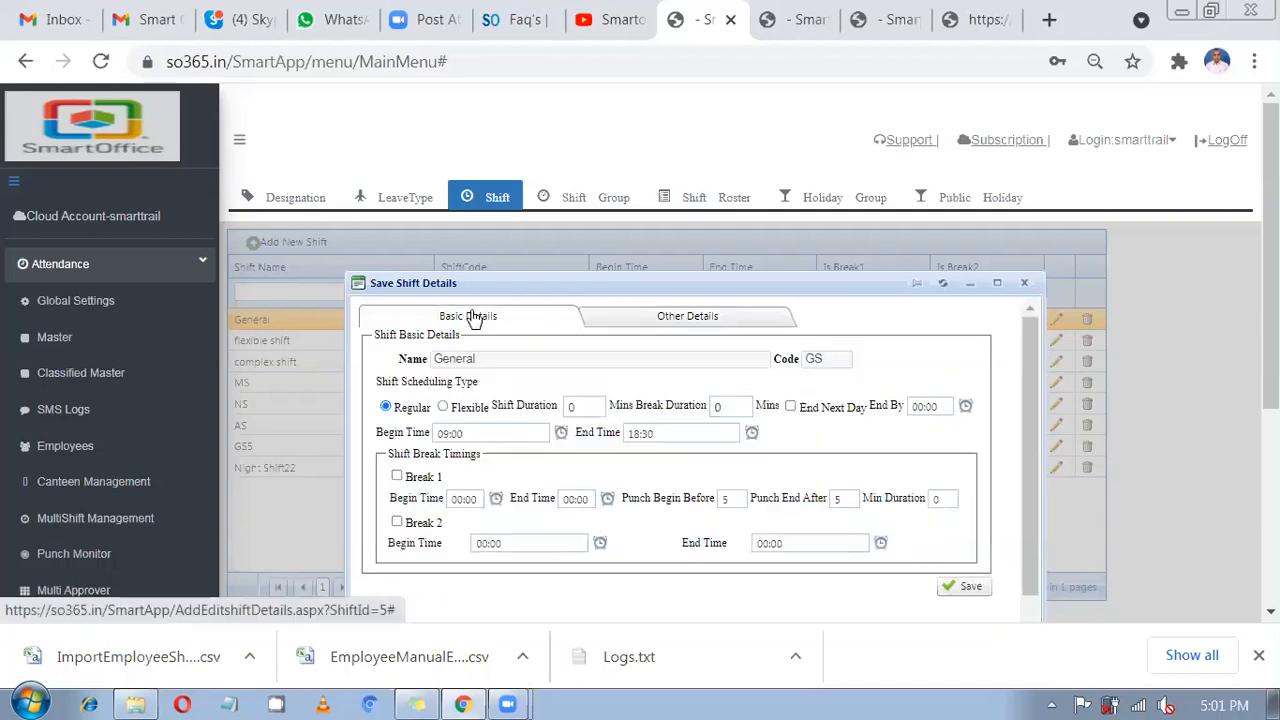
left_click(697, 318)
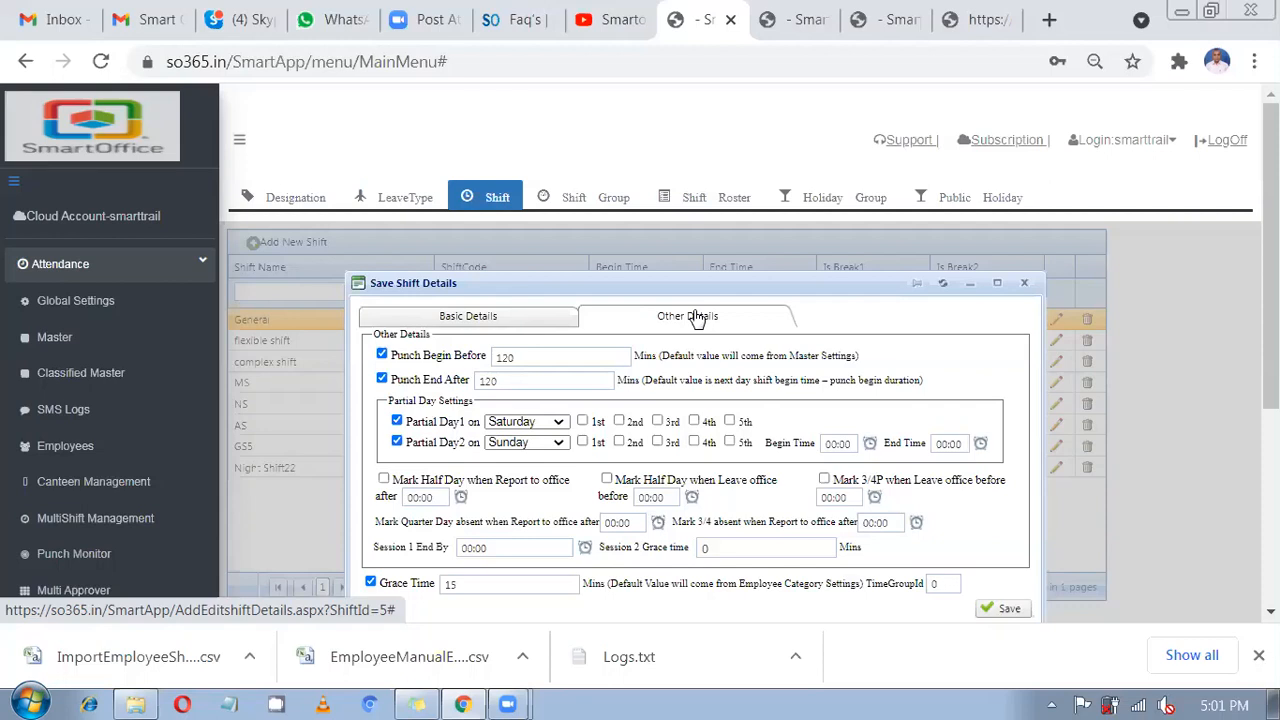
Set Partial Day1 to the 1st, 2nd and 3rd Saturdays, from 10:00 to 13:00.
left_click(497, 424)
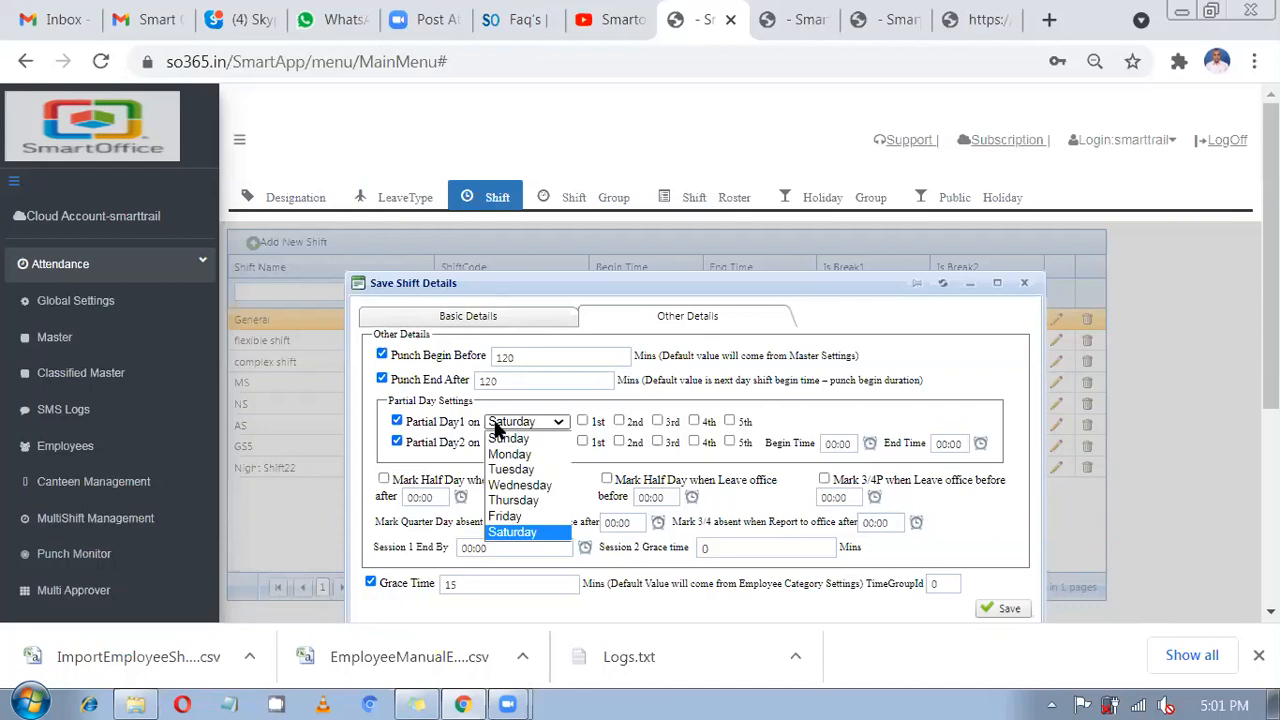
left_click(468, 428)
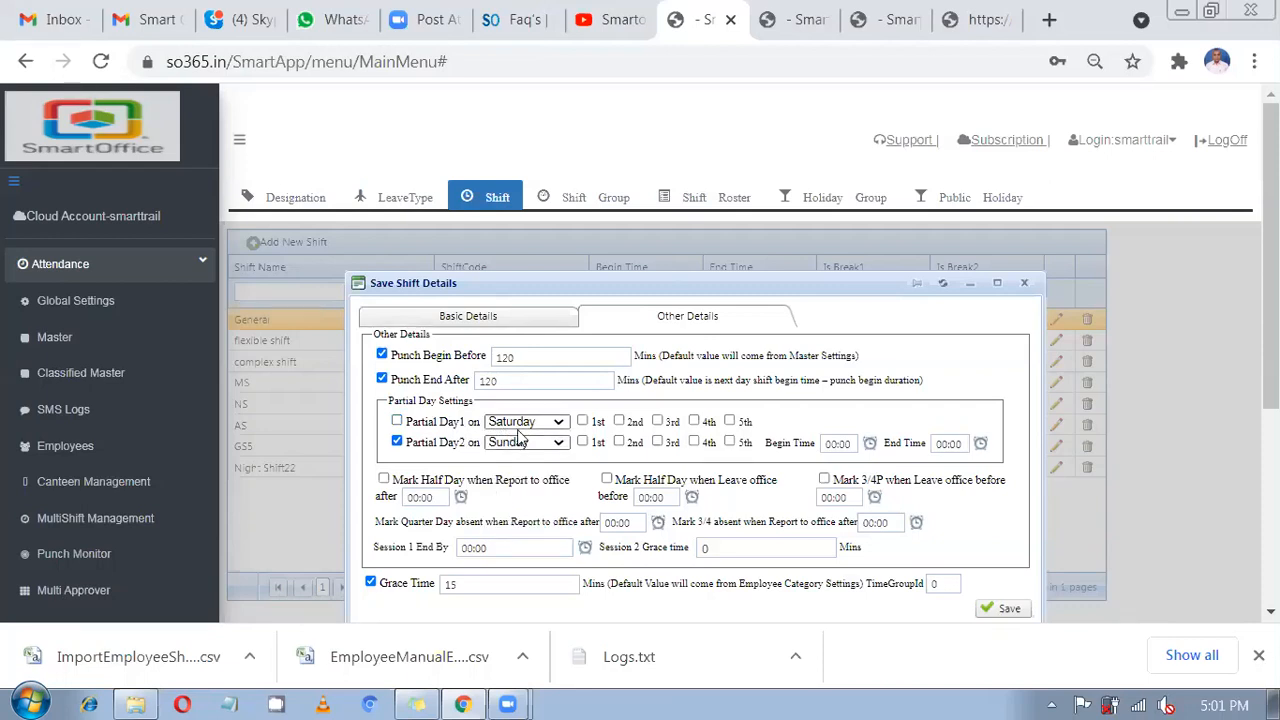
left_click(428, 434)
left_click(584, 423)
left_click(619, 423)
left_click(658, 422)
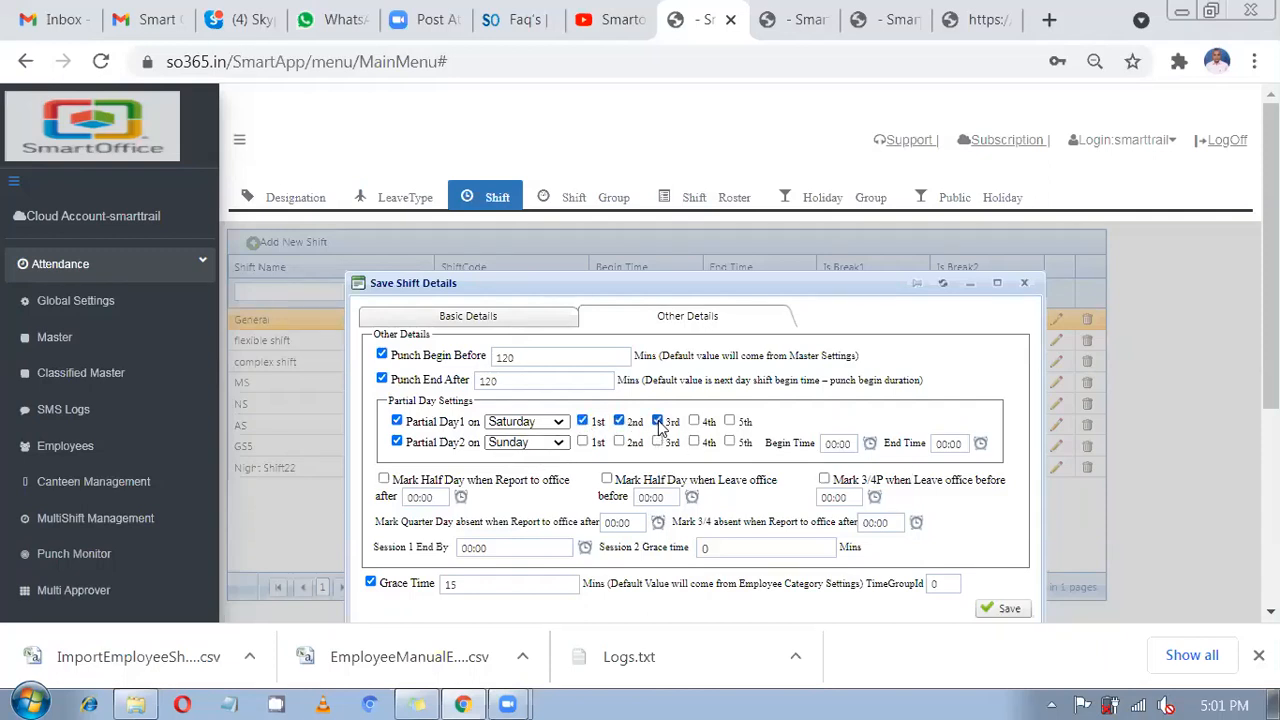
left_click(838, 444)
type("10:00")
left_click(948, 443)
type("13:00")
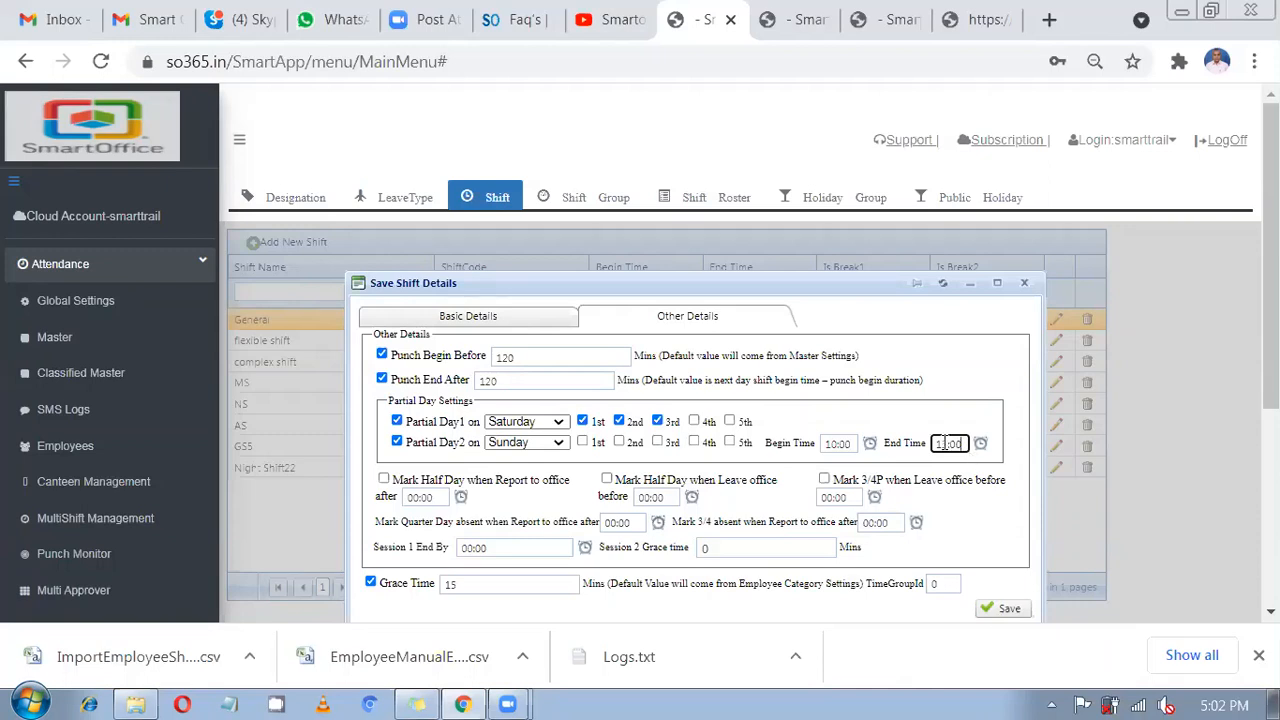
Mark a half day when someone reports to office after 11:00.
left_click(905, 411)
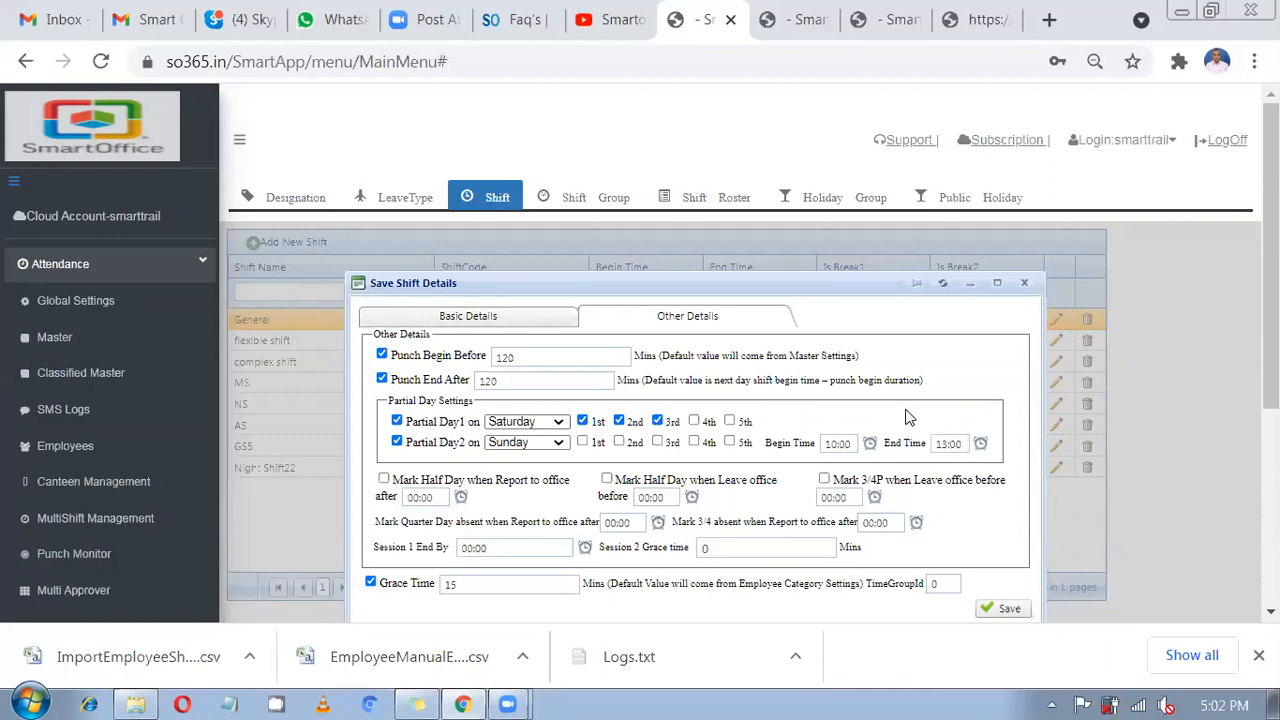
left_click(420, 487)
left_click(429, 495)
double_click(435, 498)
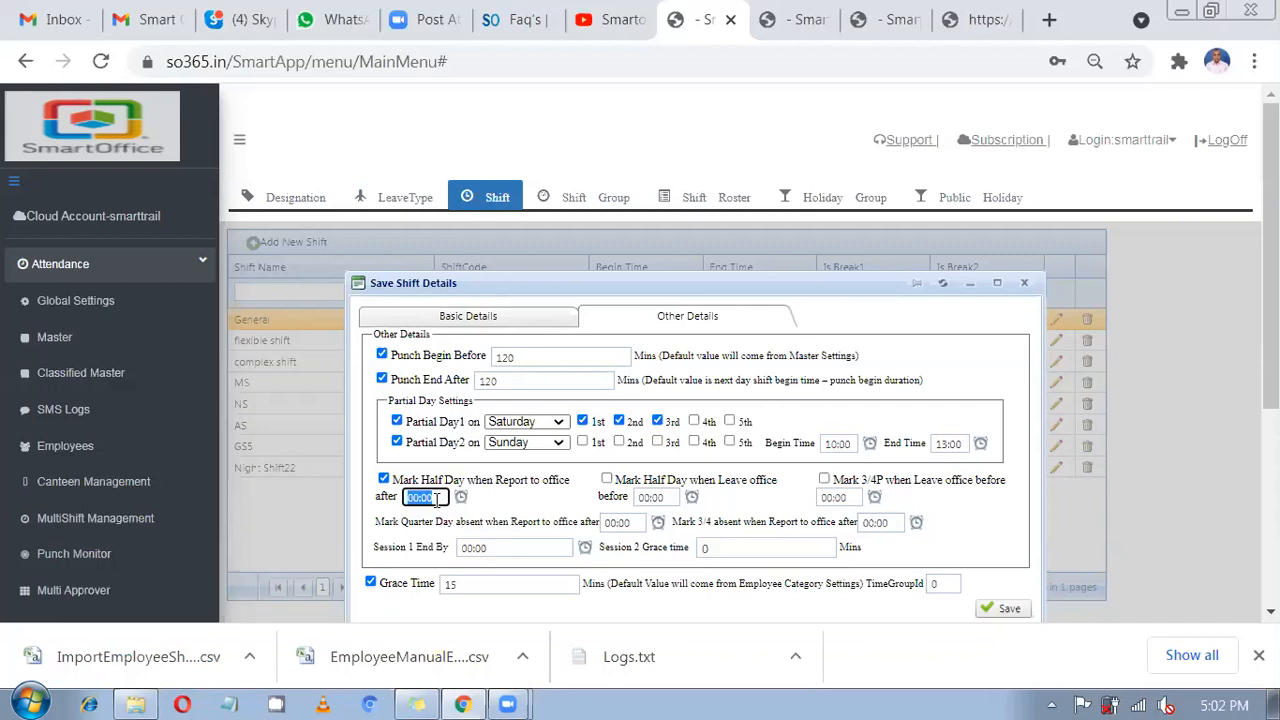
type("11")
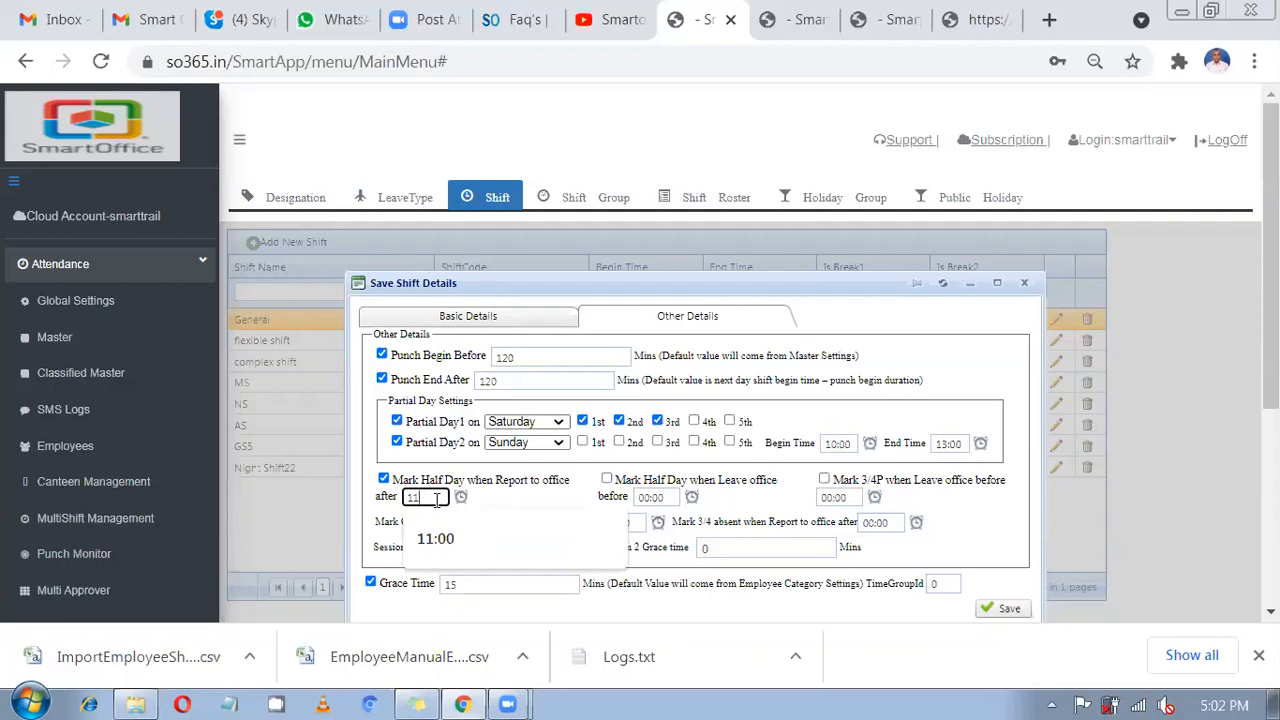
type(":00")
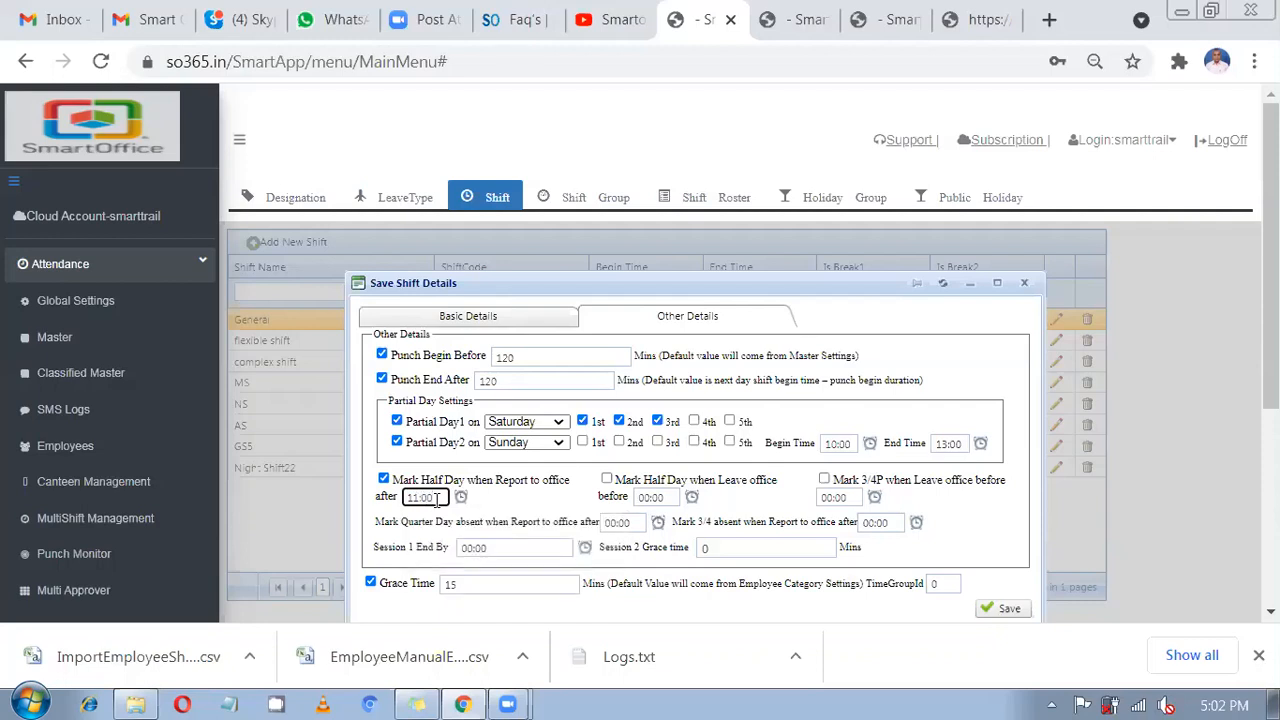
left_click(546, 497)
left_click_drag(511, 481, 392, 478)
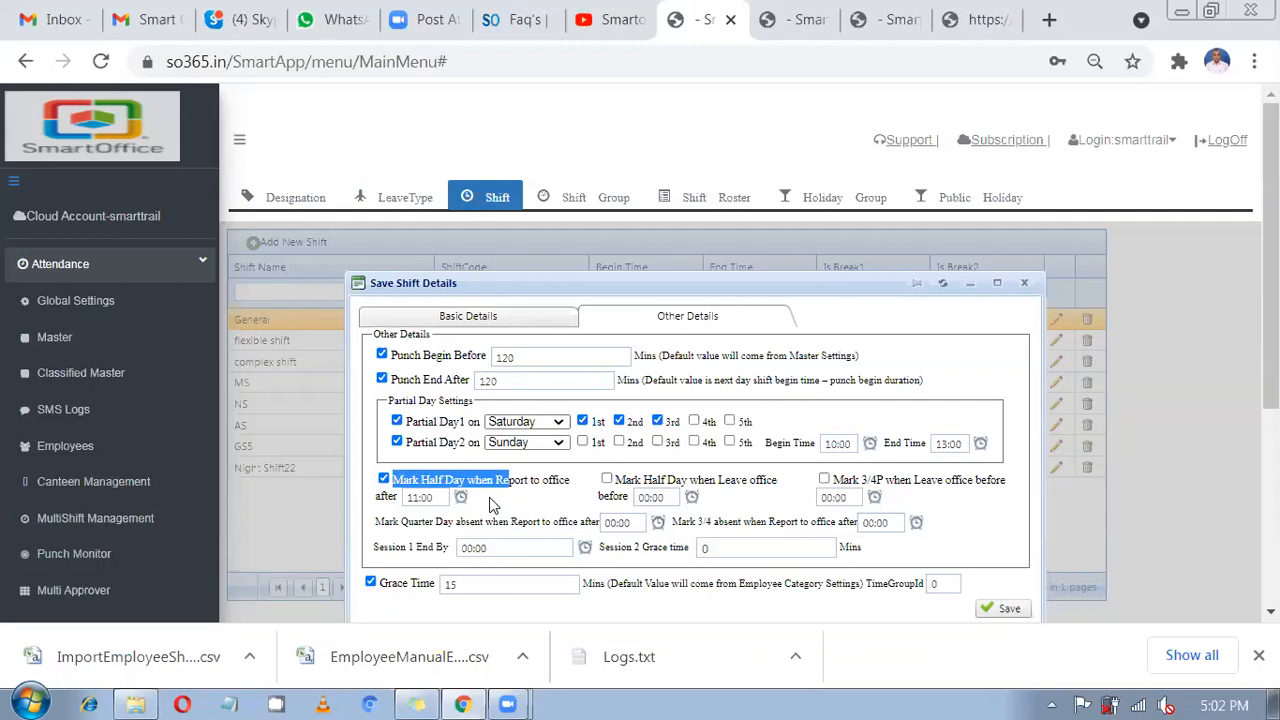
Recheck the Basic Details, then enable half day for leaving office early.
left_click(506, 325)
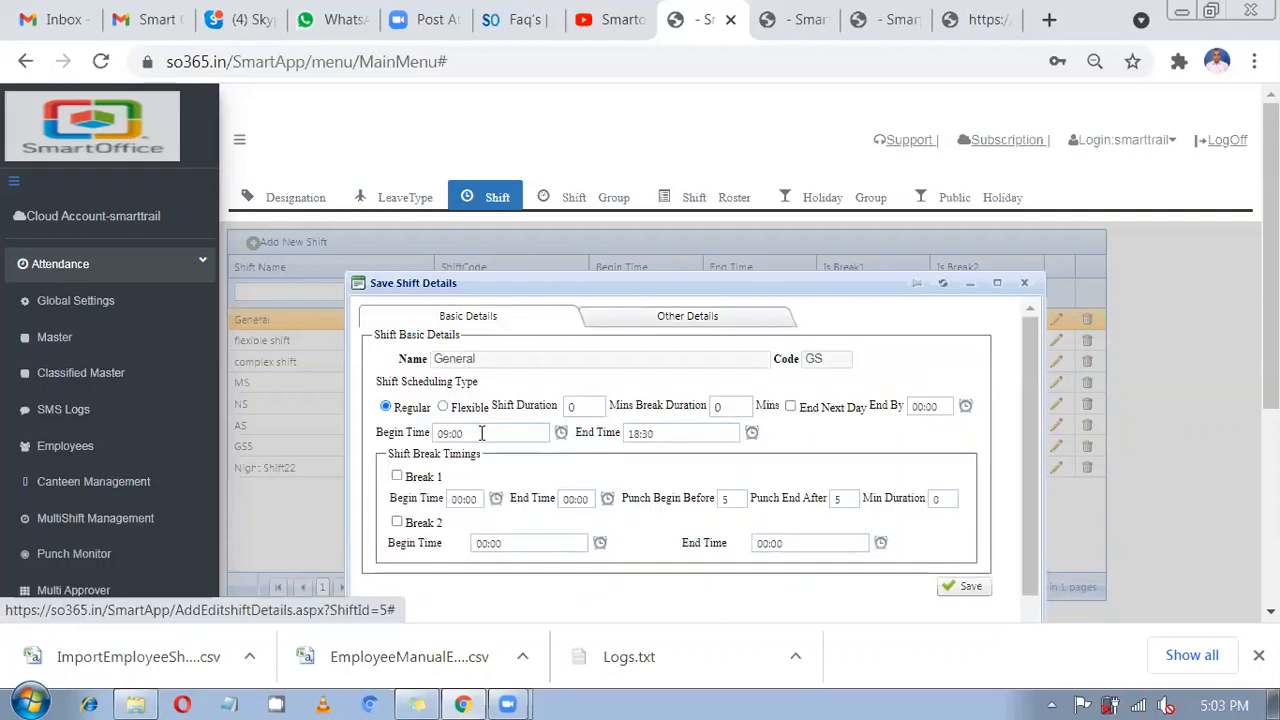
left_click(648, 318)
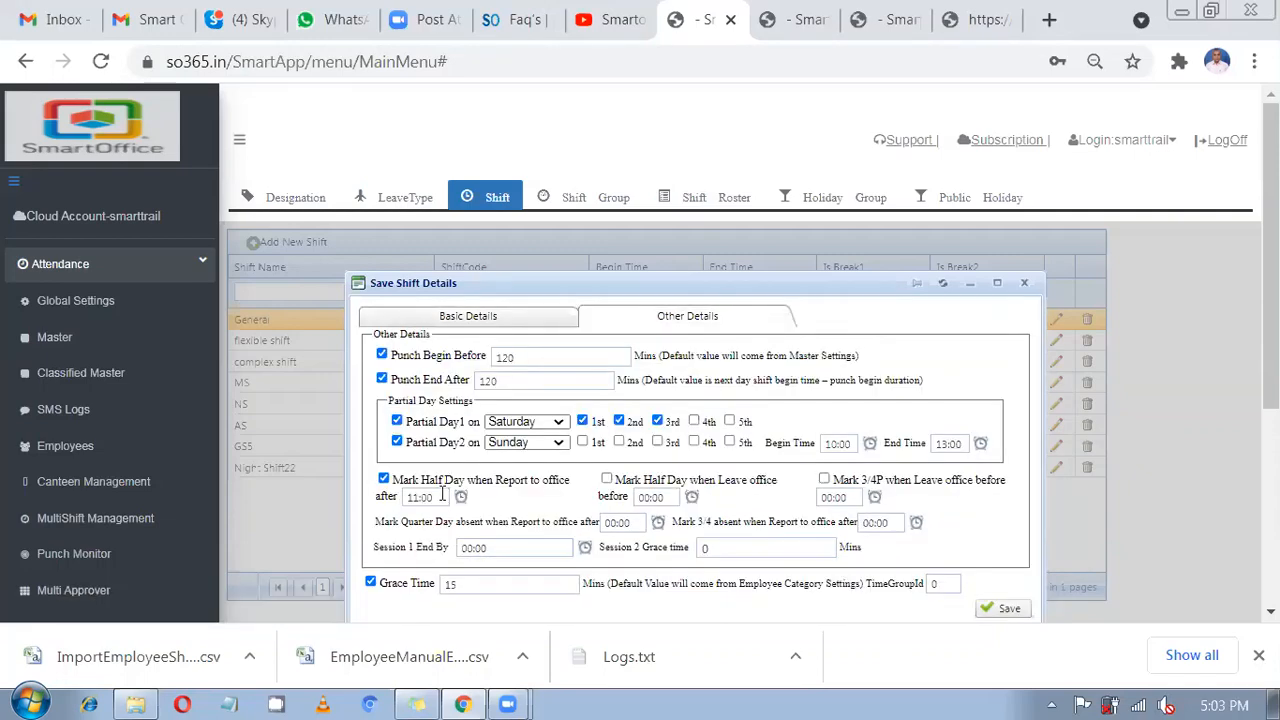
left_click(417, 497)
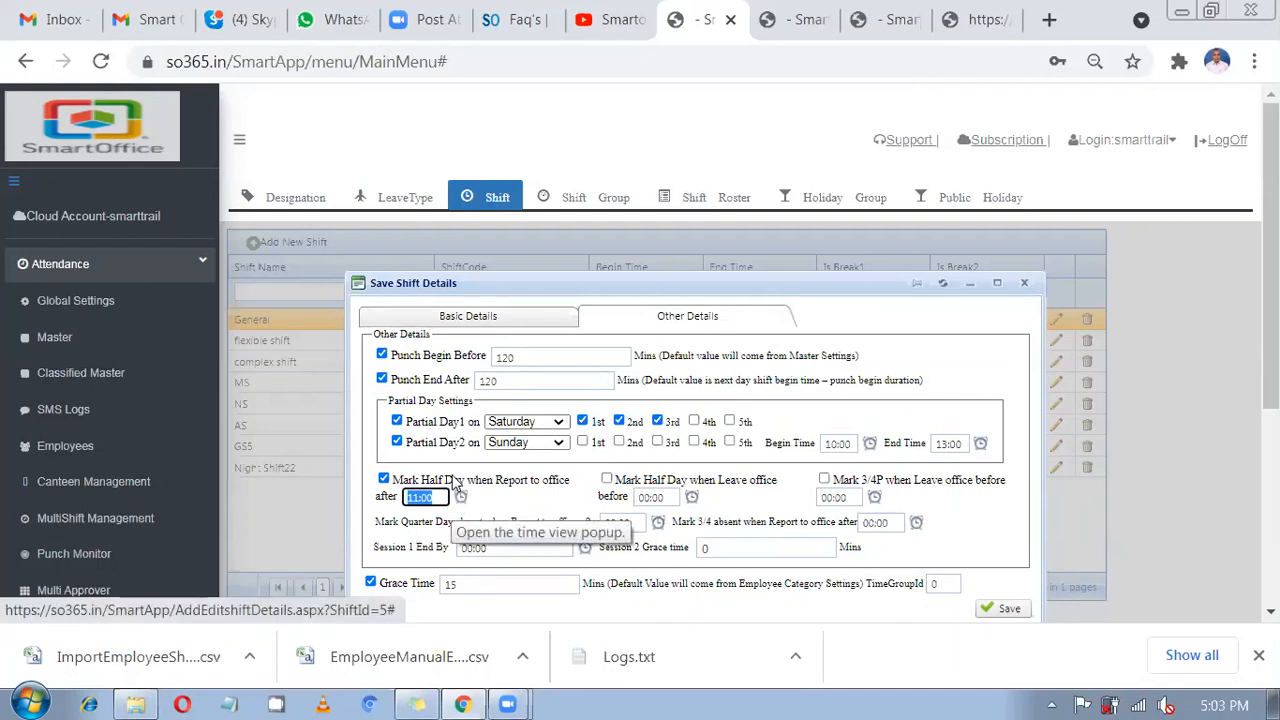
left_click_drag(446, 480, 565, 497)
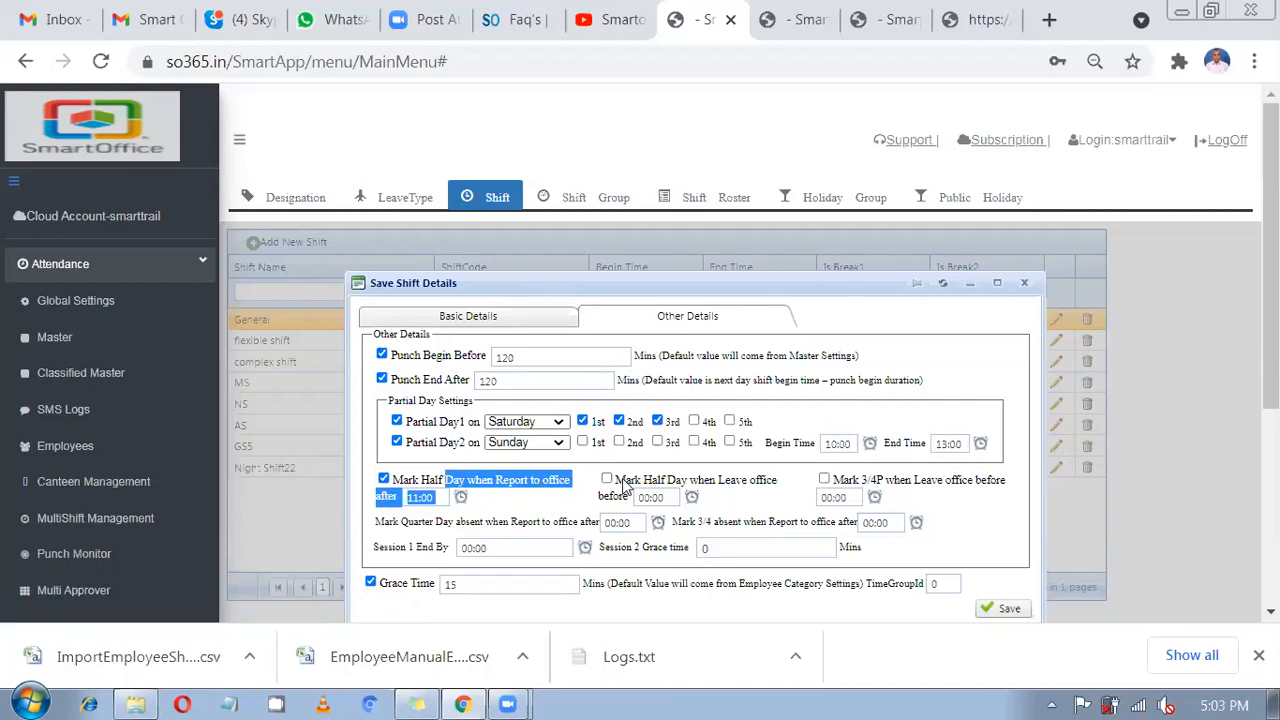
left_click(652, 484)
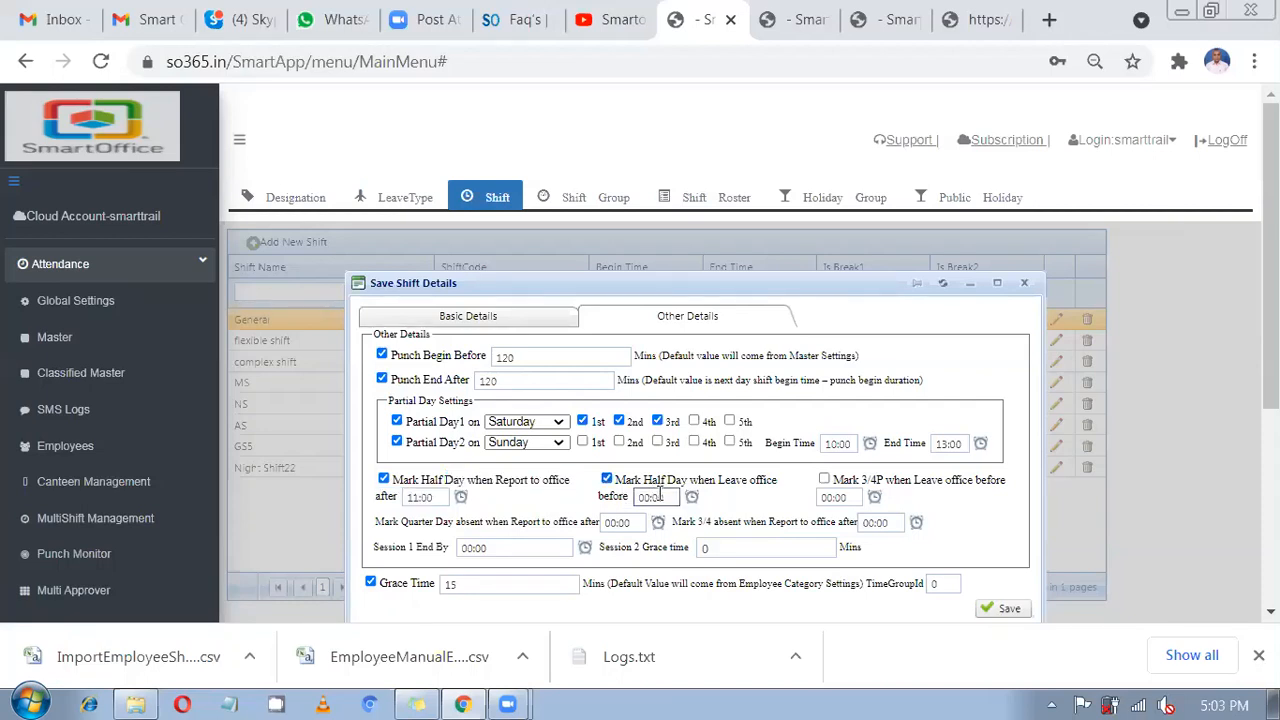
Set the half-day leave-before time to 17:00.
left_click(551, 315)
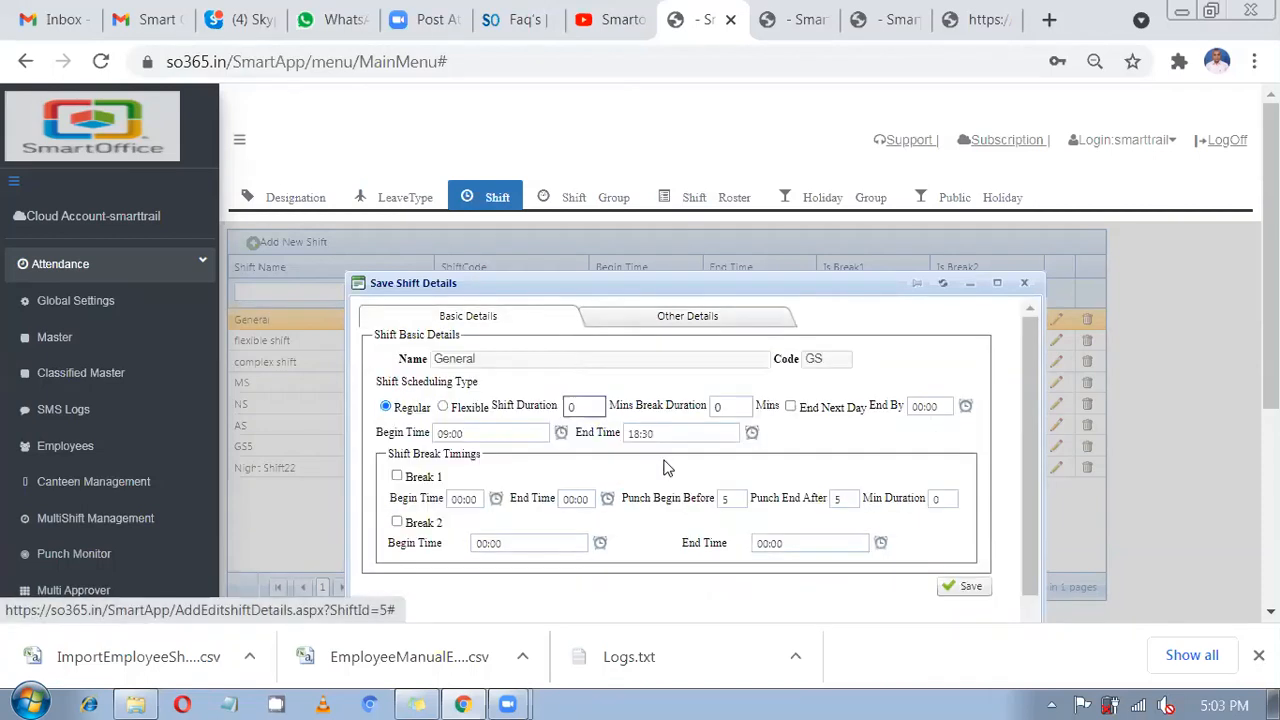
left_click(666, 315)
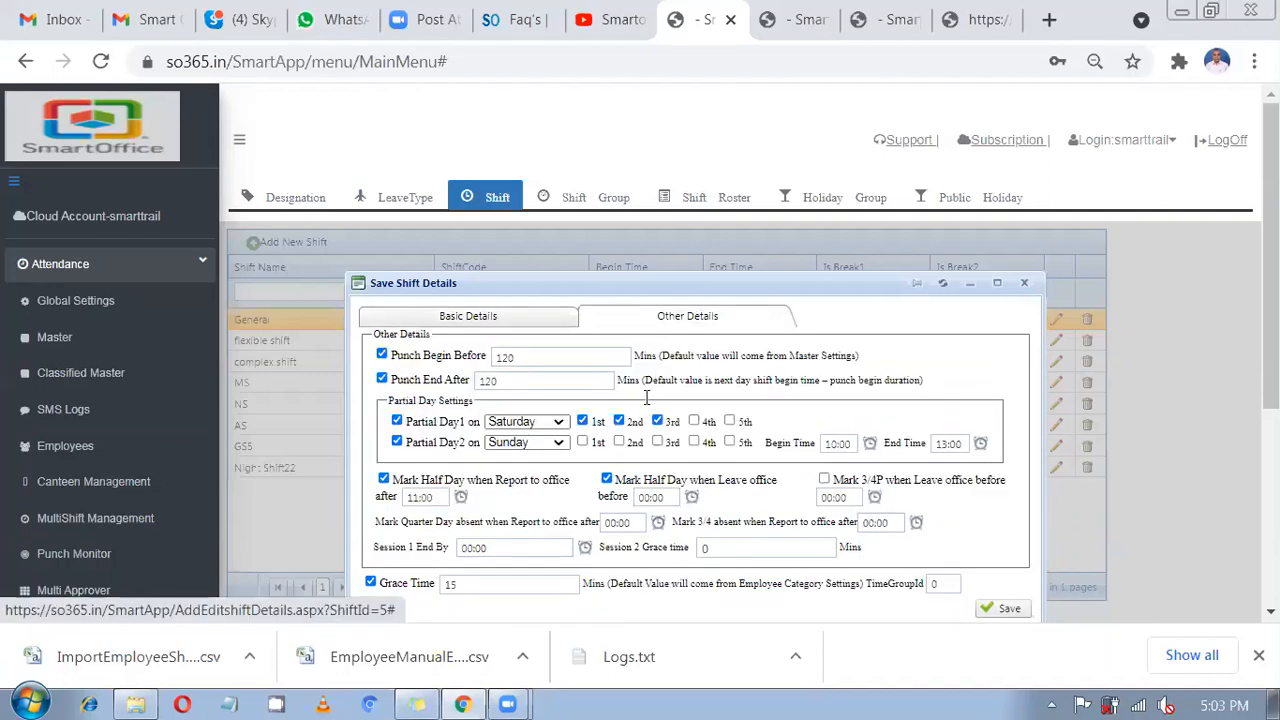
left_click_drag(671, 497, 641, 493)
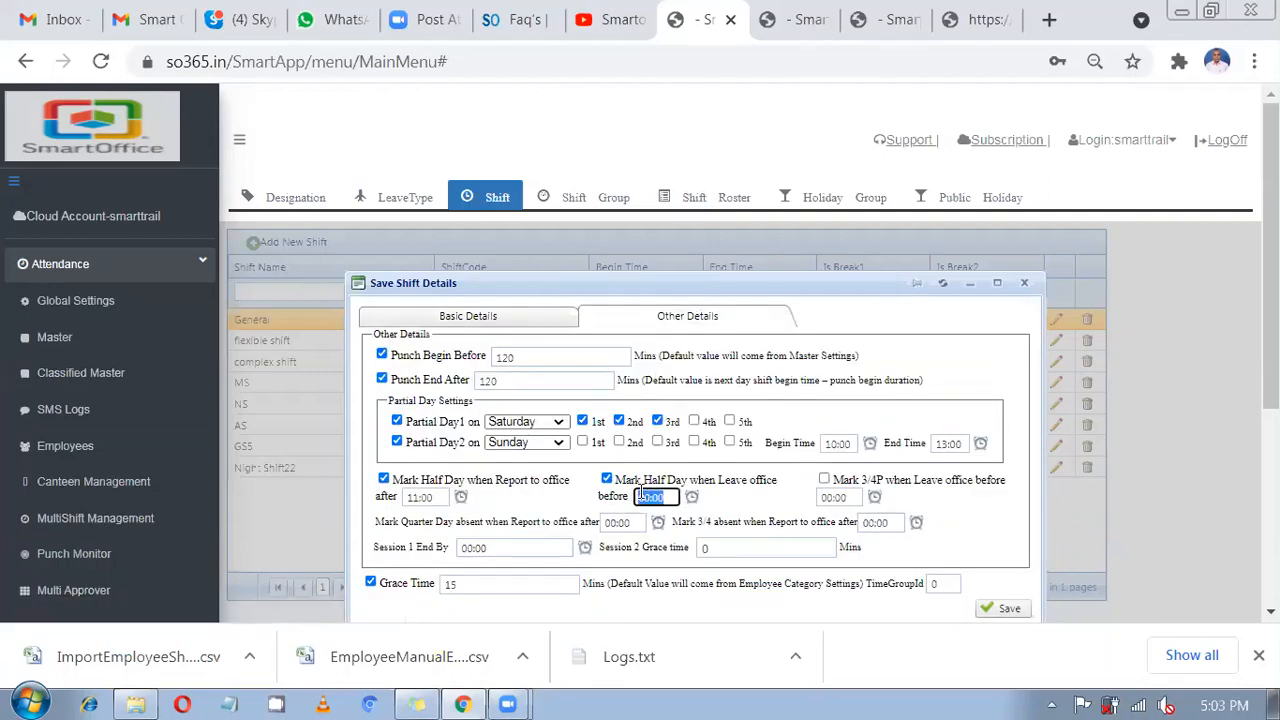
type("17:00")
Enable 3/4P when leaving office before 16:00.
left_click(824, 480)
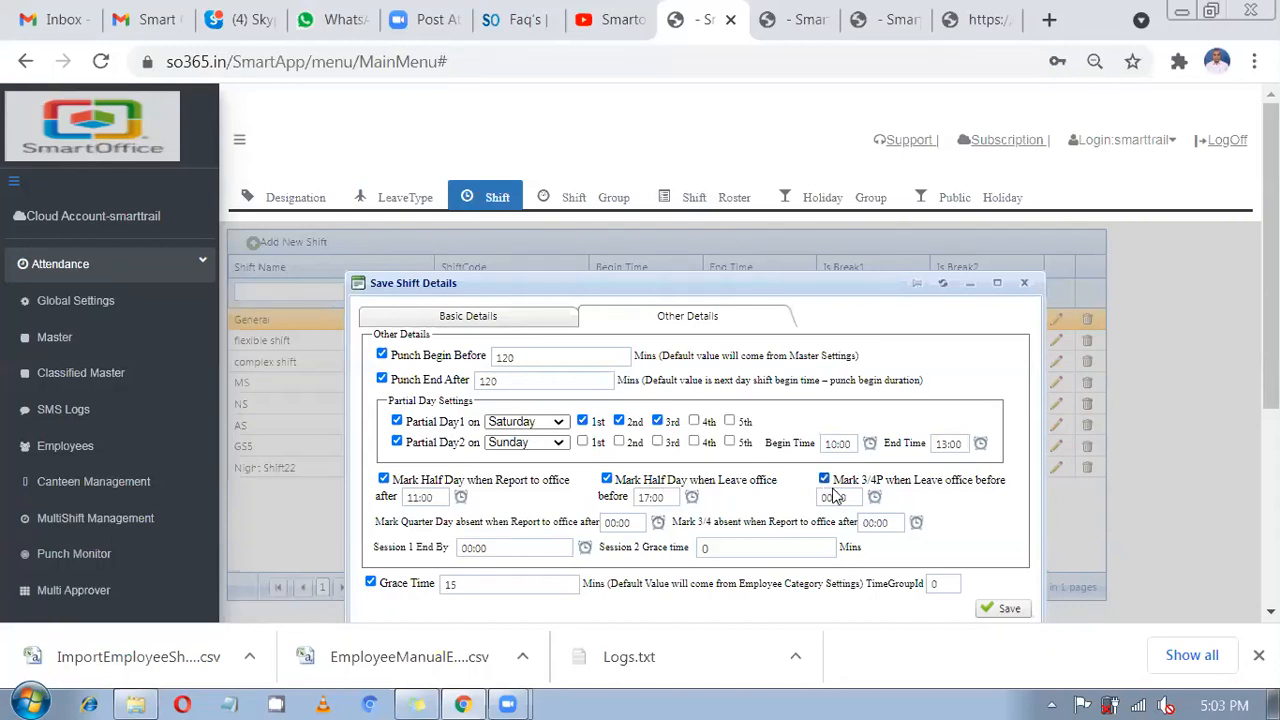
key("Tab")
type("12")
key("BackSpace")
type("6:00")
left_click_drag(842, 480, 958, 488)
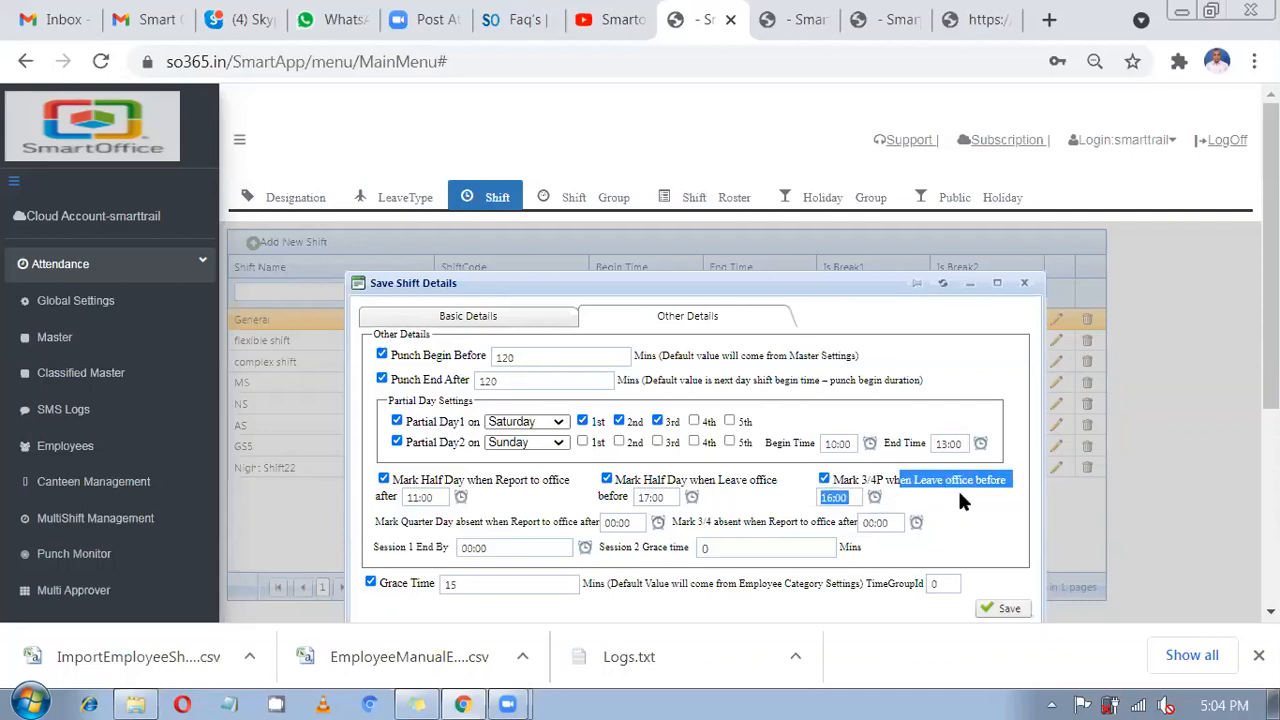
left_click_drag(822, 497, 857, 497)
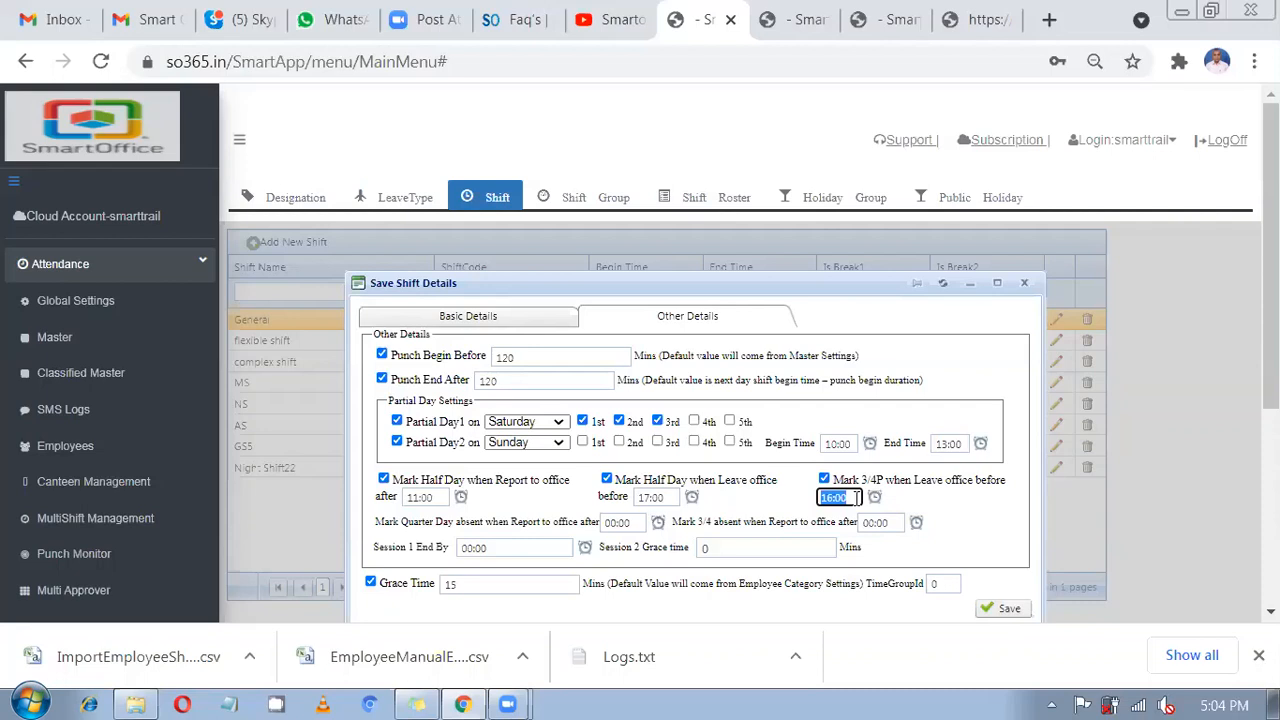
left_click_drag(860, 481, 877, 492)
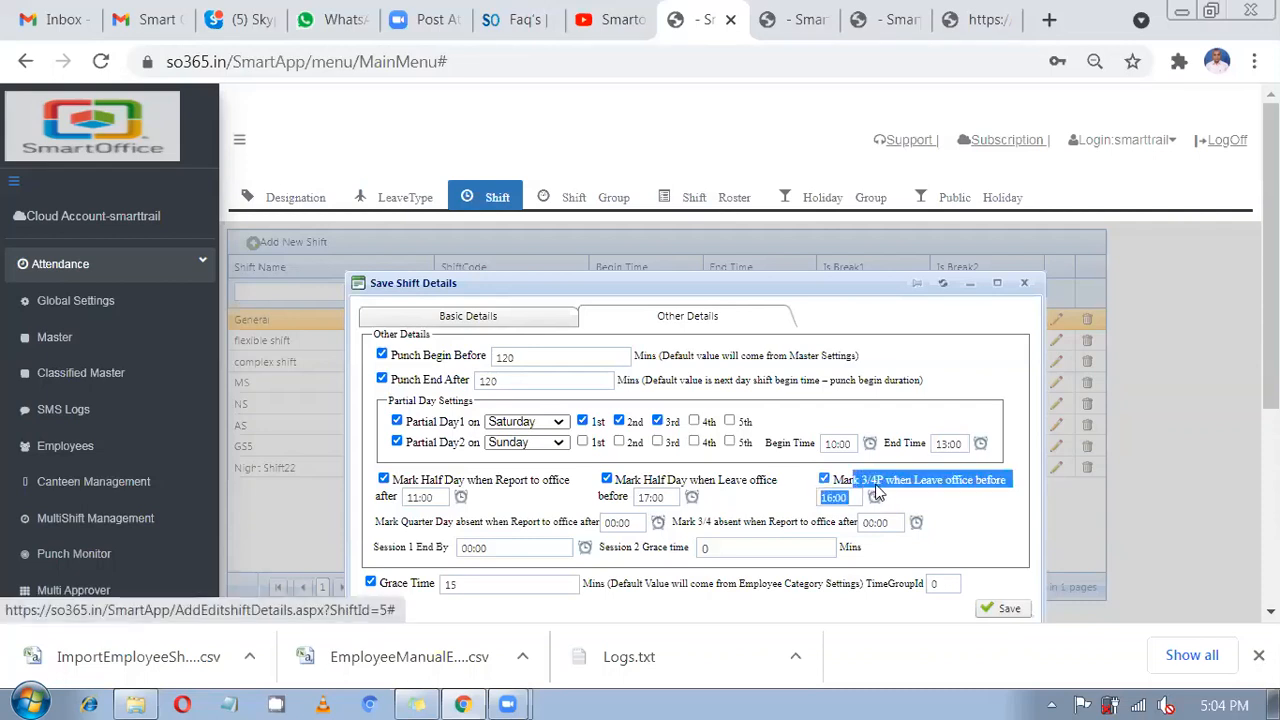
left_click(826, 485)
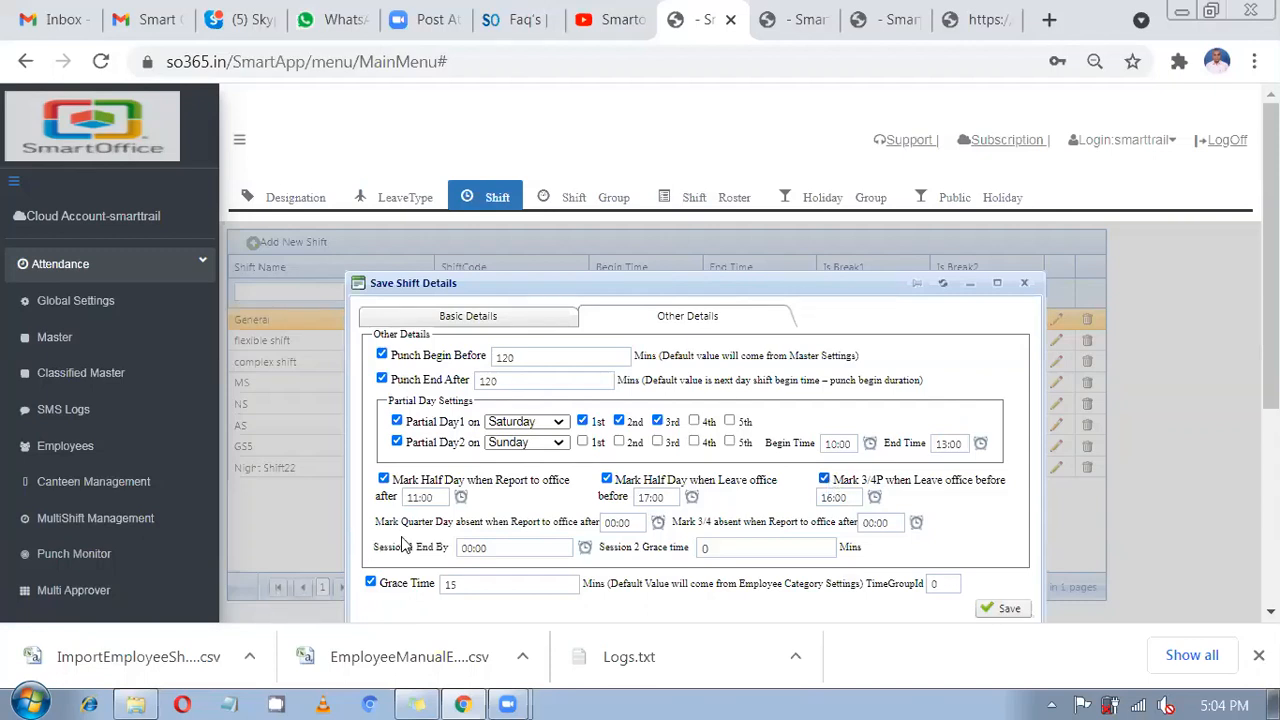
Review the quarter-day and three-quarter absent options for late reporting.
left_click_drag(411, 521, 627, 522)
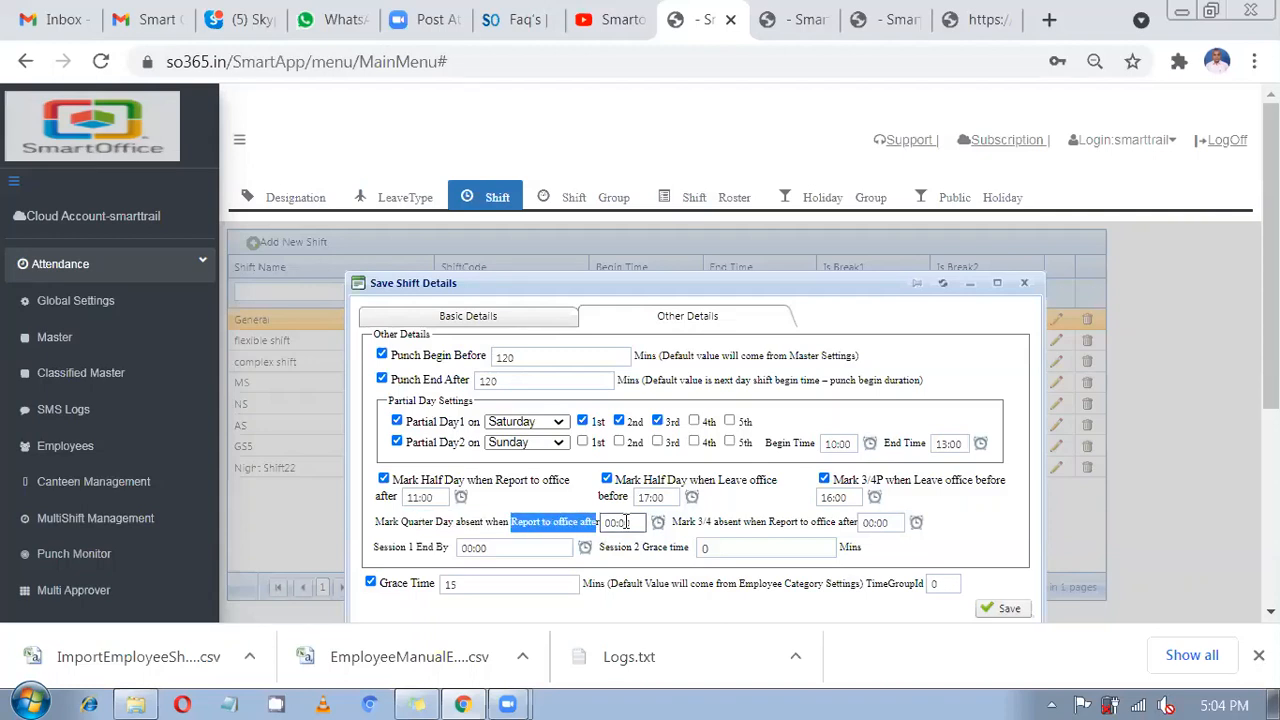
left_click(627, 522)
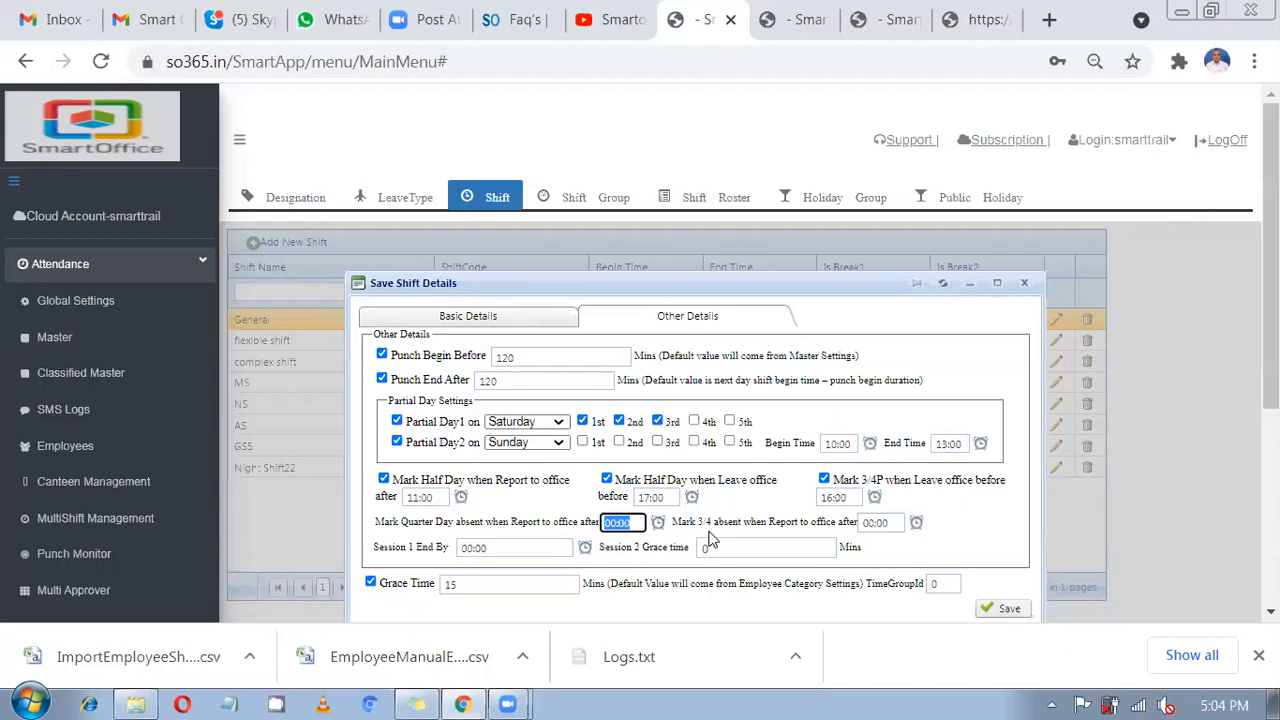
left_click_drag(704, 522, 741, 532)
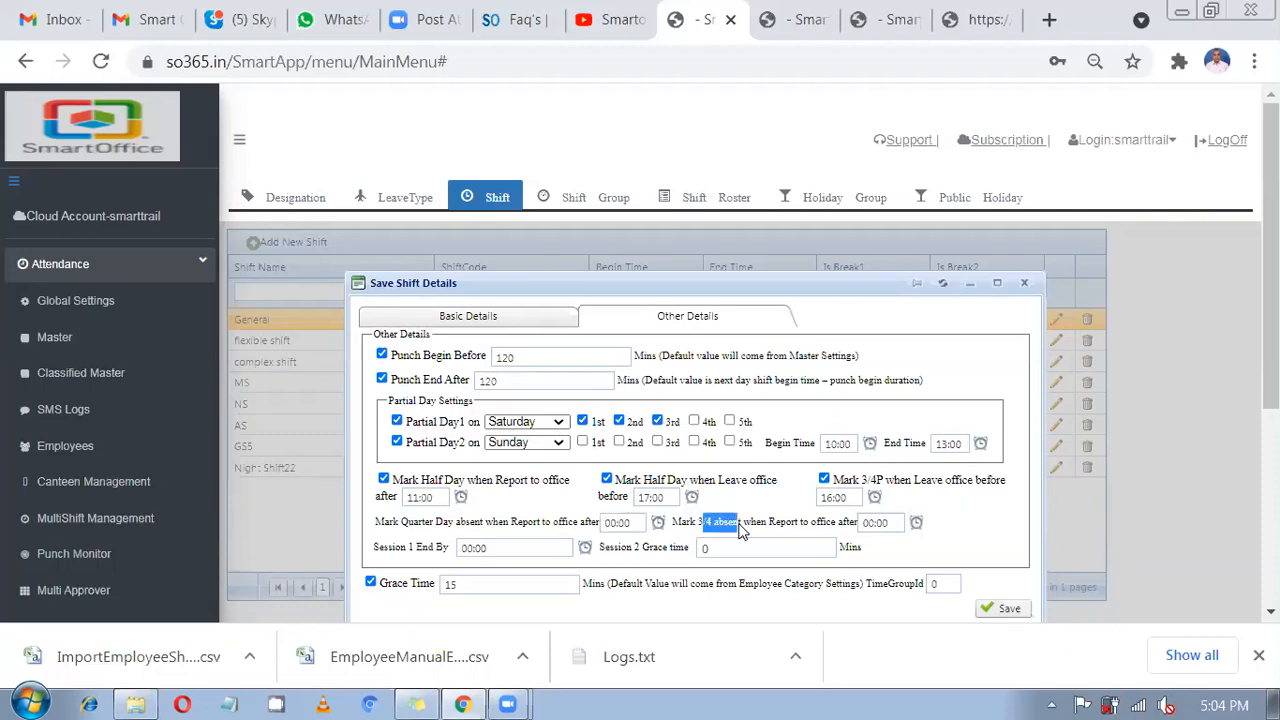
left_click(378, 522)
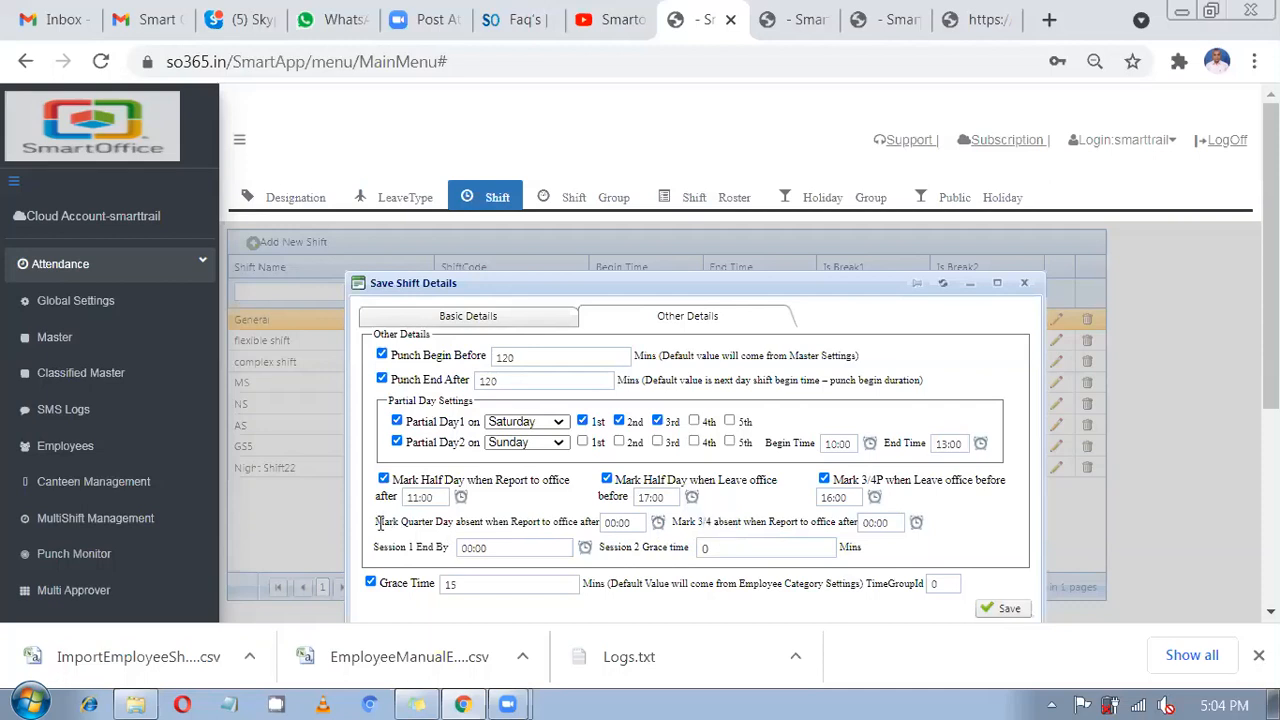
left_click_drag(378, 522, 455, 527)
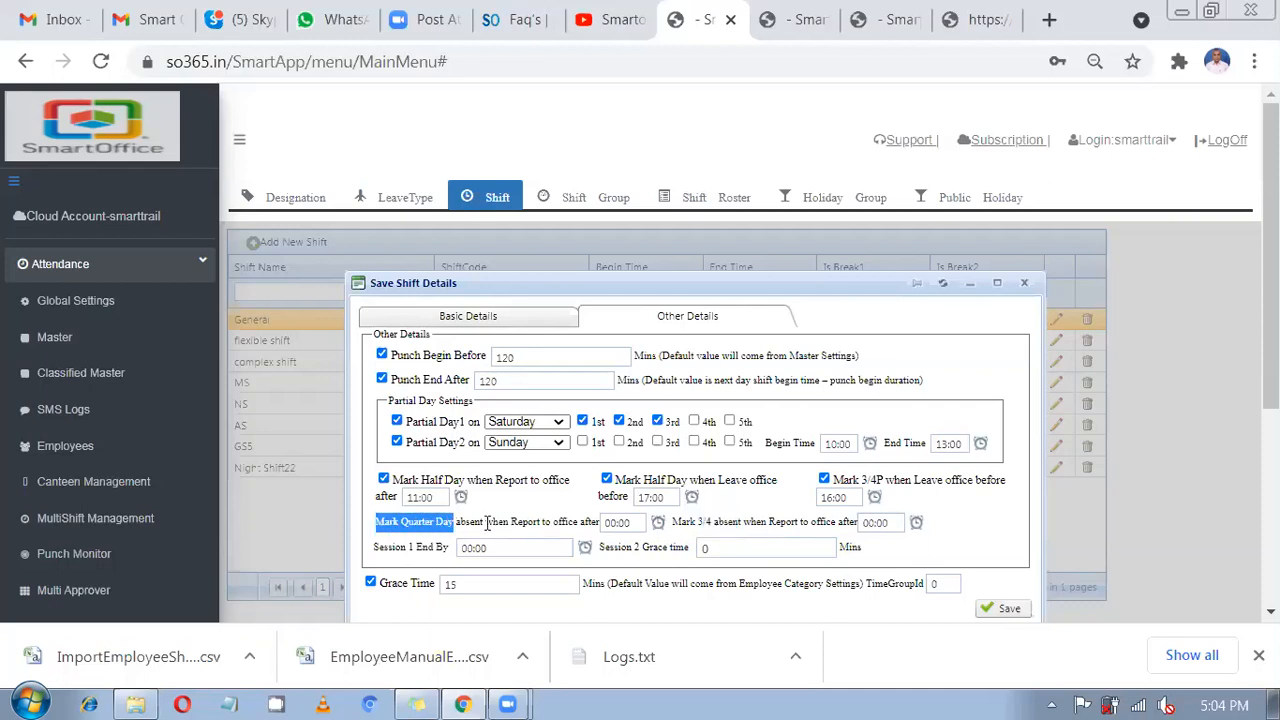
left_click_drag(486, 522, 381, 517)
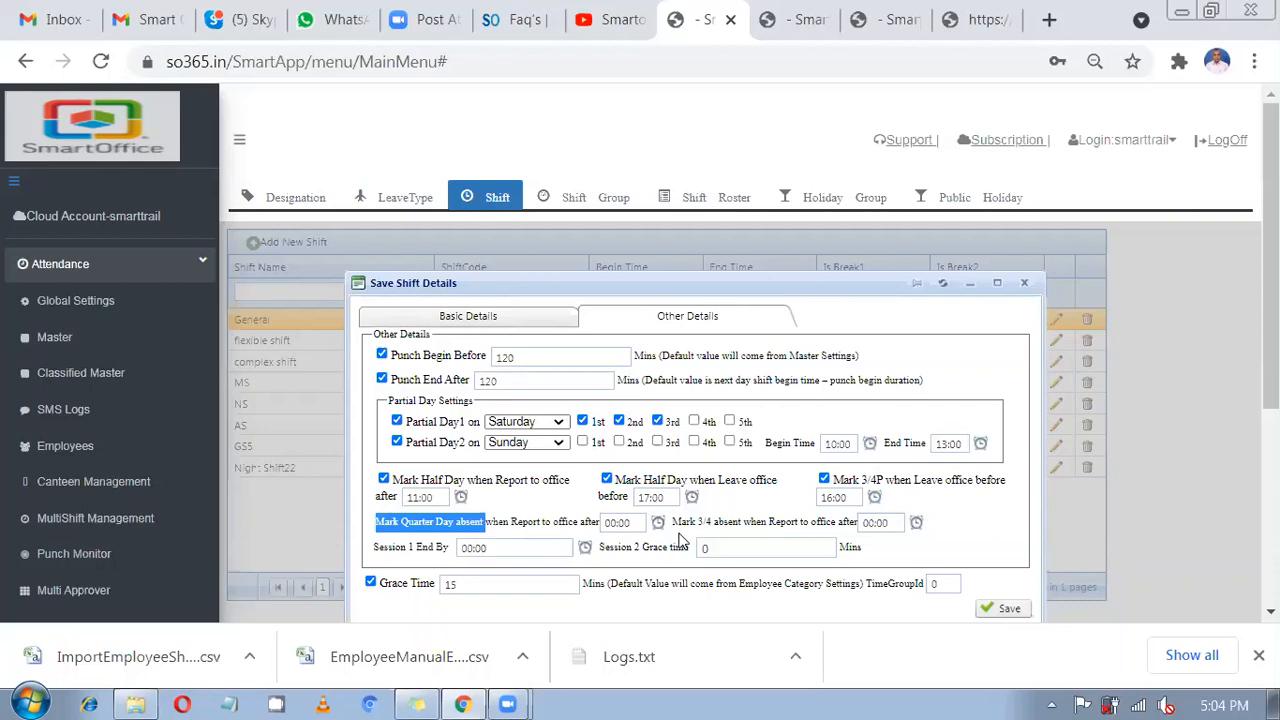
Set 3/4 absent when reporting to office after 12:00.
left_click_drag(676, 523, 788, 522)
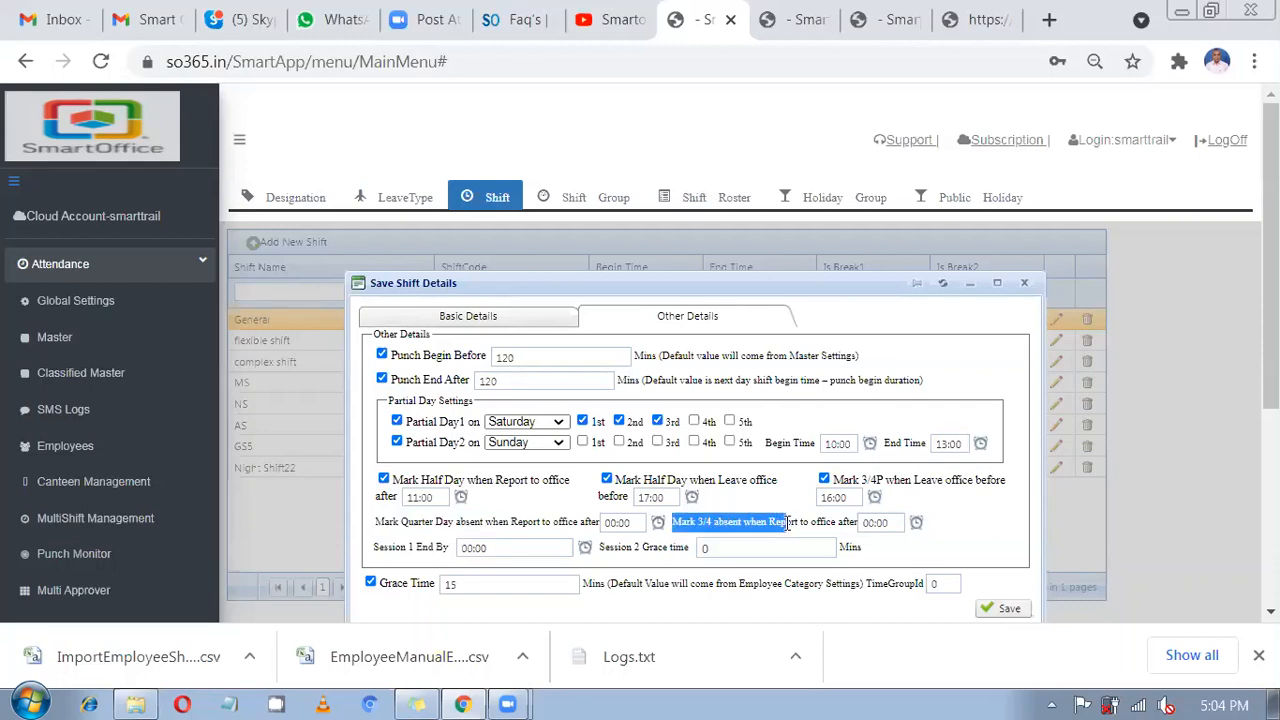
left_click(866, 523)
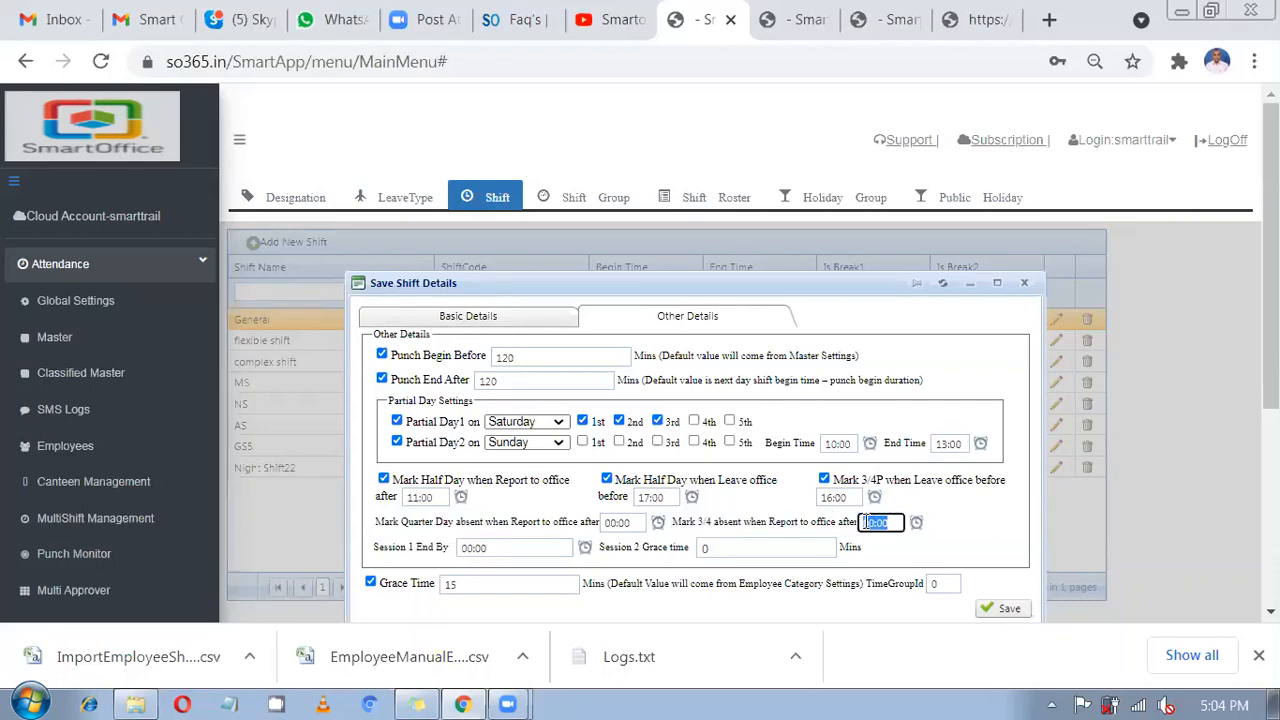
key("BackSpace")
type("12")
left_click(954, 540)
left_click_drag(803, 522, 855, 540)
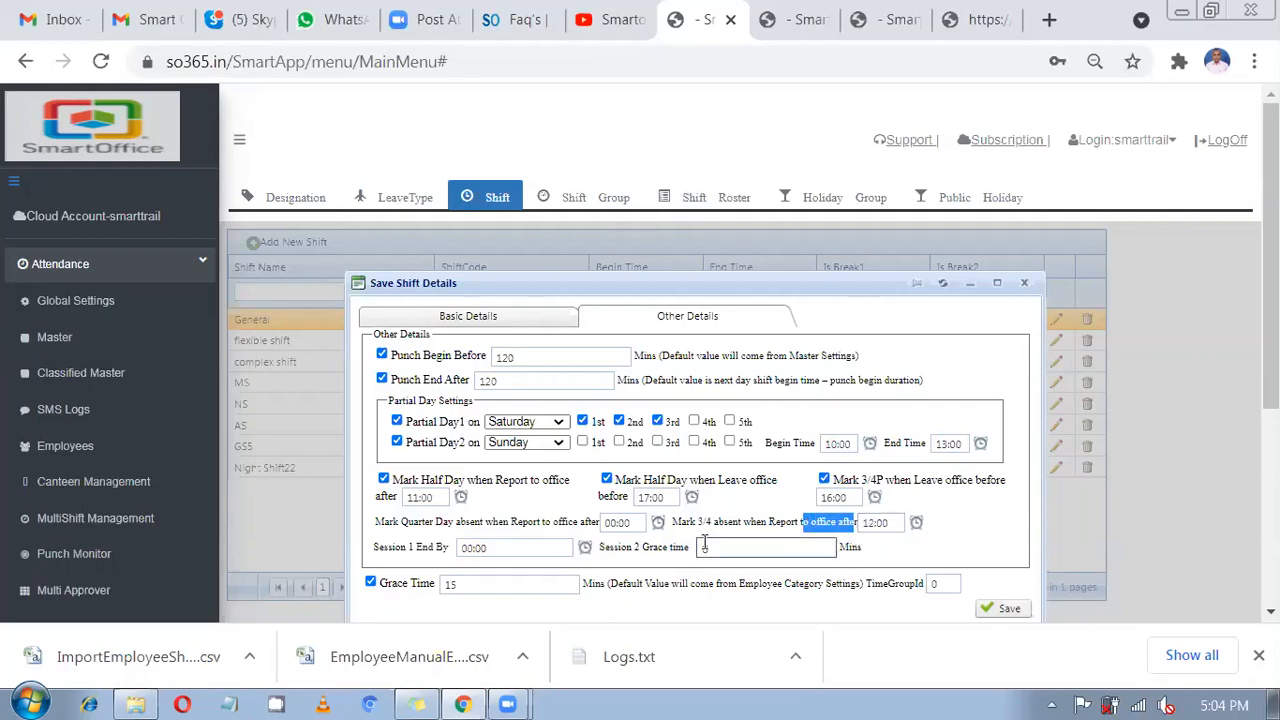
left_click_drag(686, 522, 714, 524)
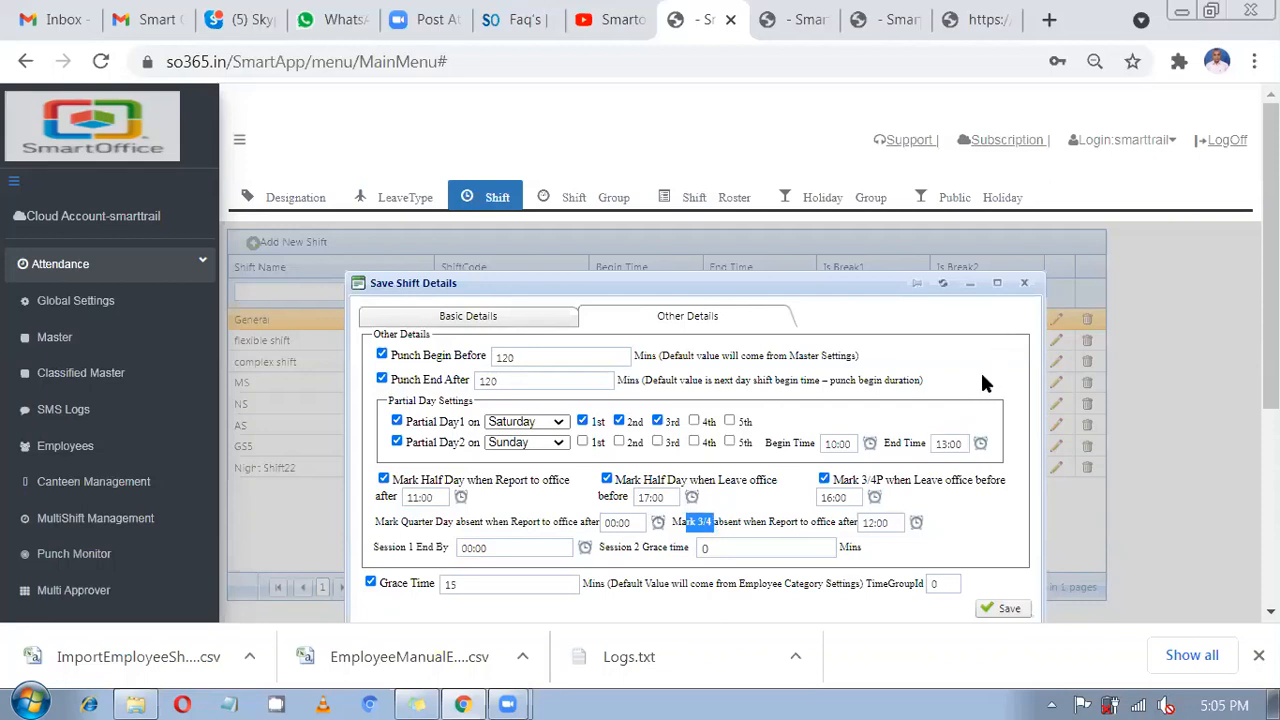
Close and reopen the General shift, then scroll through its Other Details.
left_click(1024, 283)
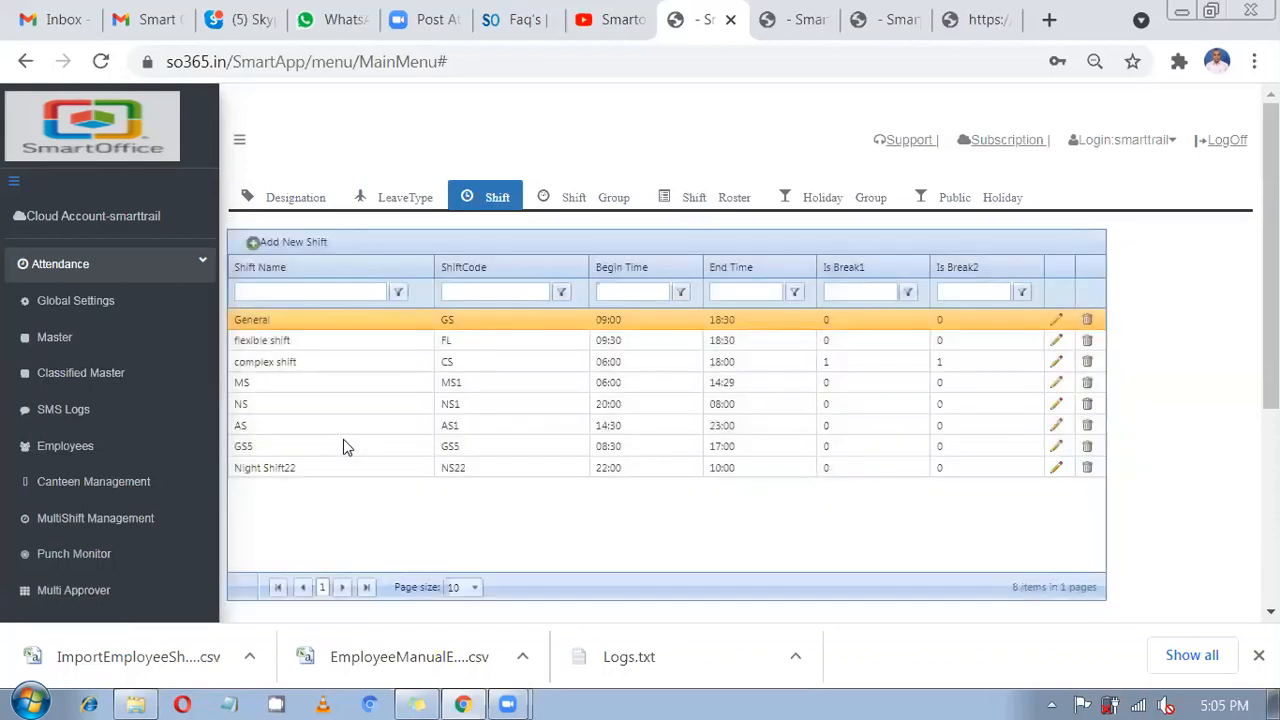
left_click(343, 446)
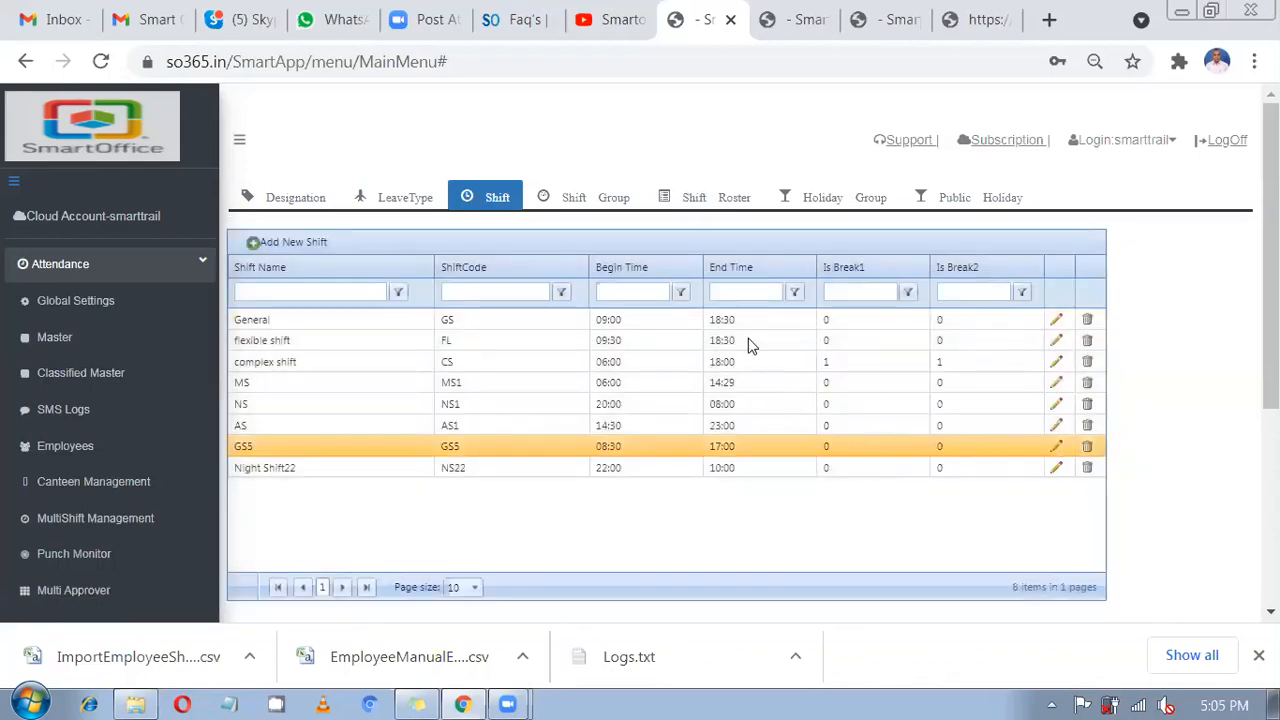
left_click(1055, 322)
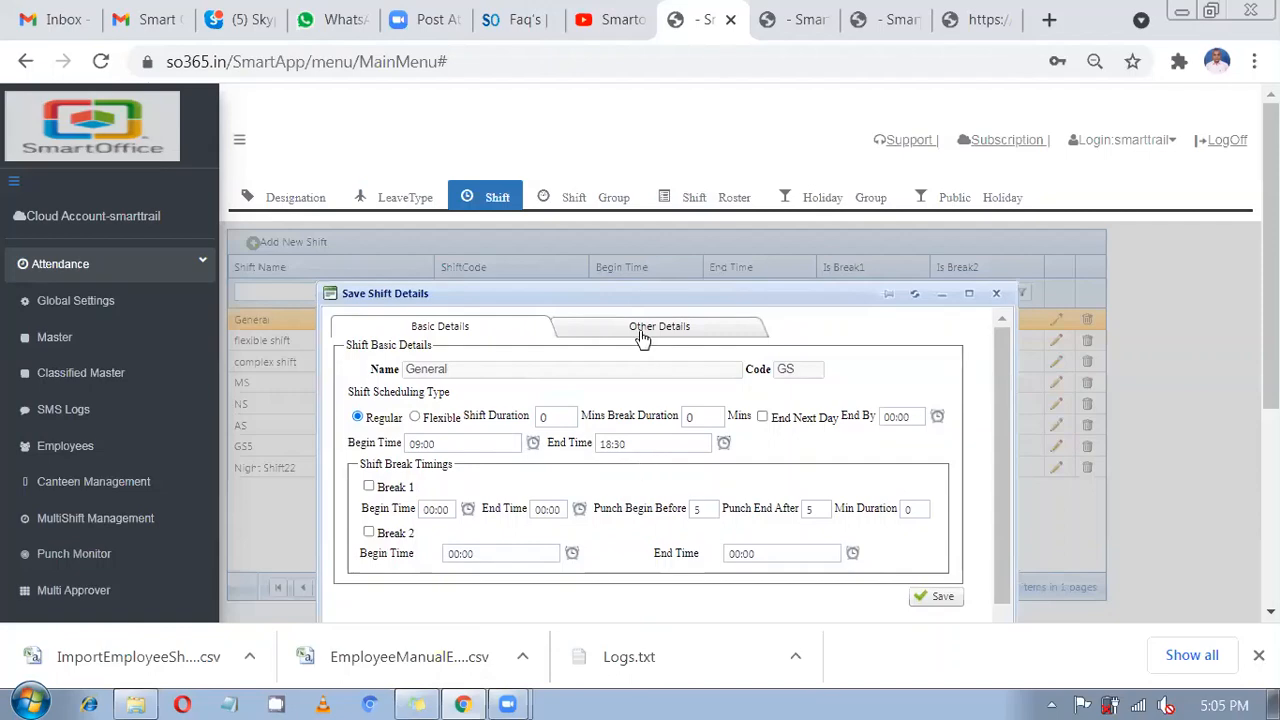
left_click(643, 336)
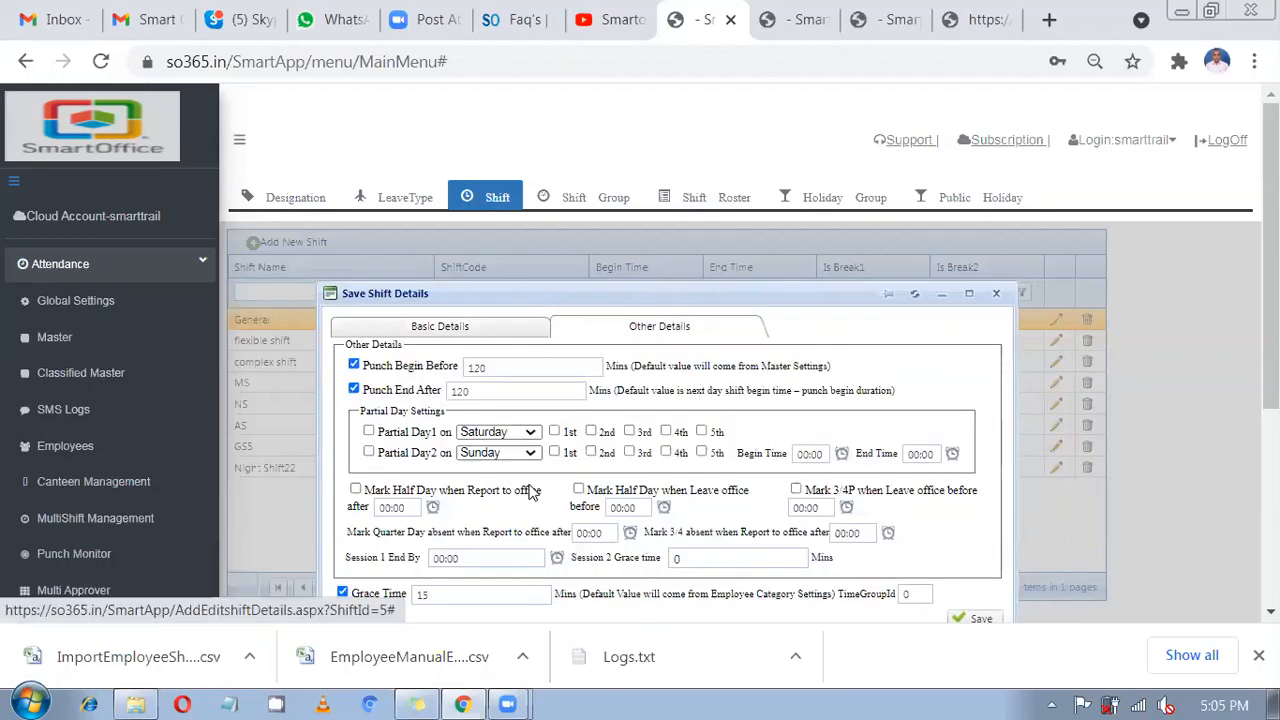
scroll(517, 281, "down", 1)
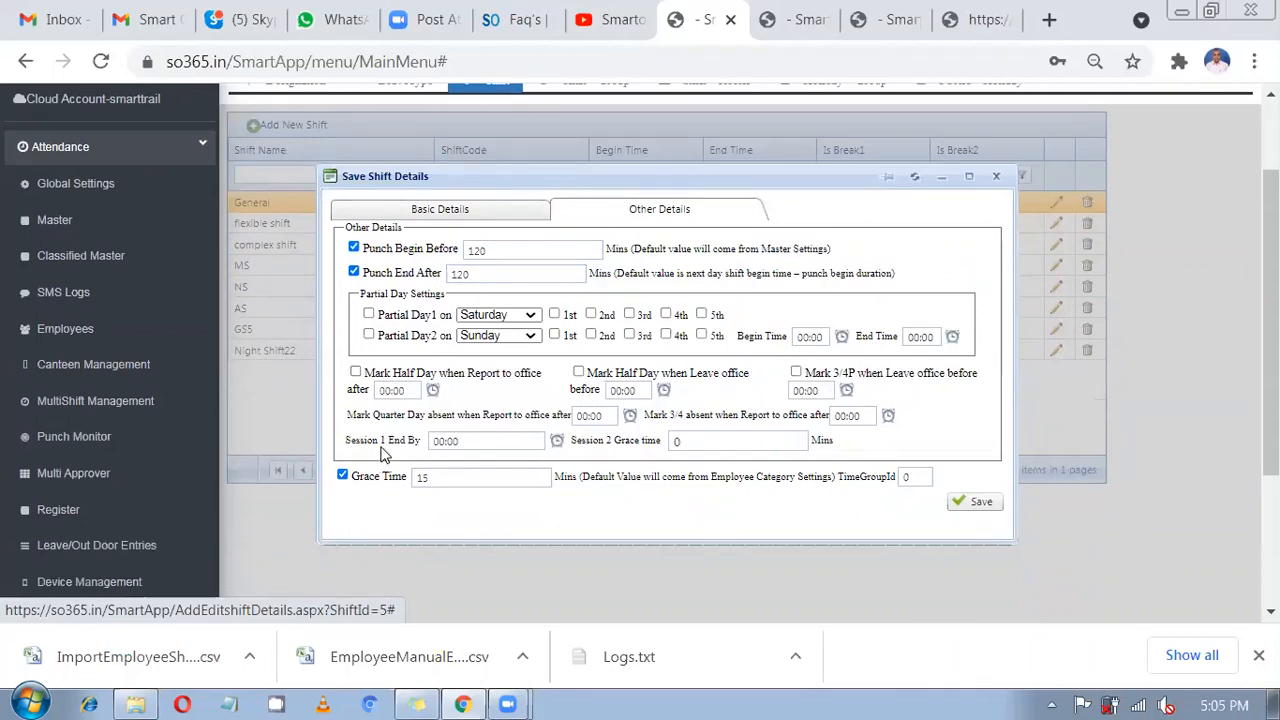
Set Session 1 End By to 14:00, checking the 09:00 begin time.
left_click(457, 443)
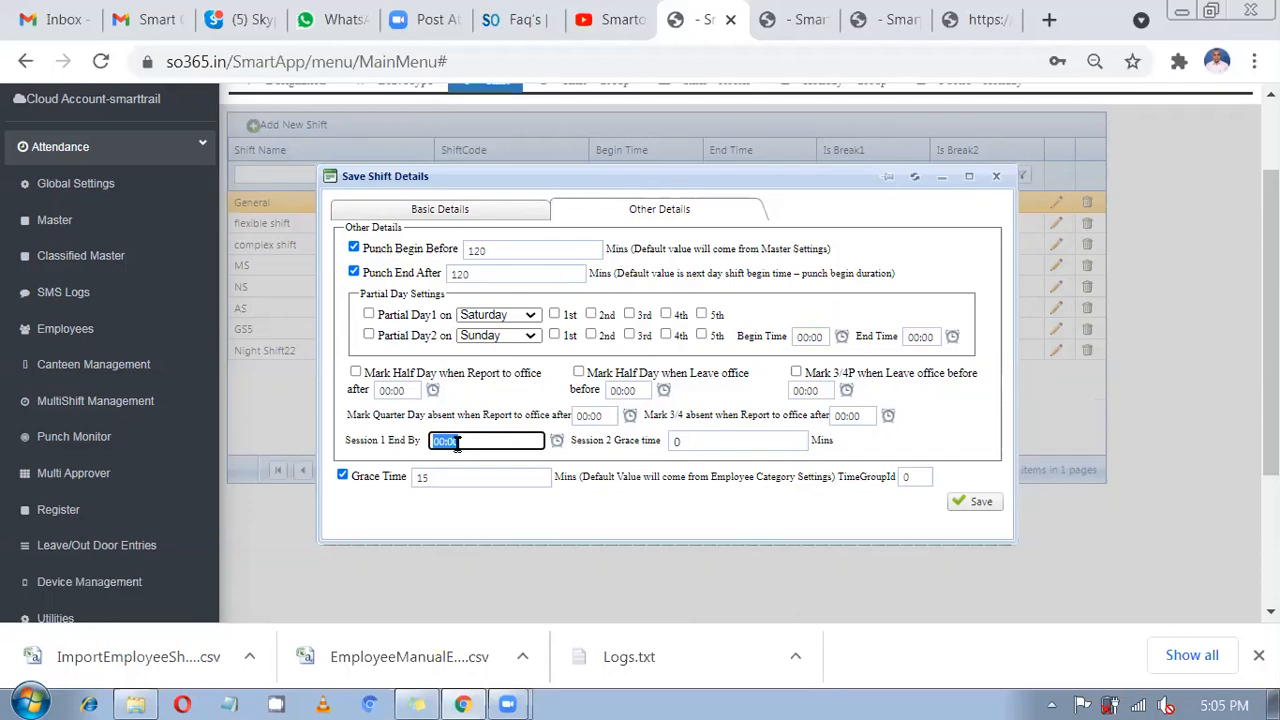
left_click(464, 212)
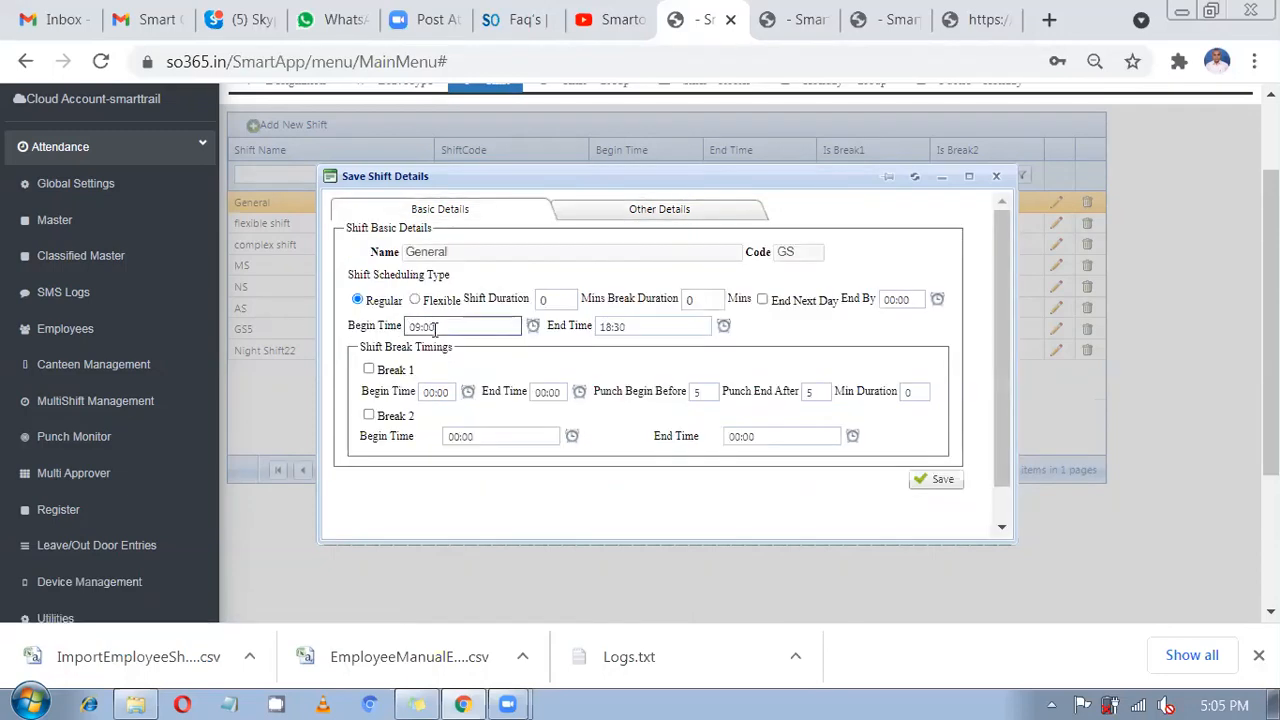
double_click(435, 330)
left_click(632, 222)
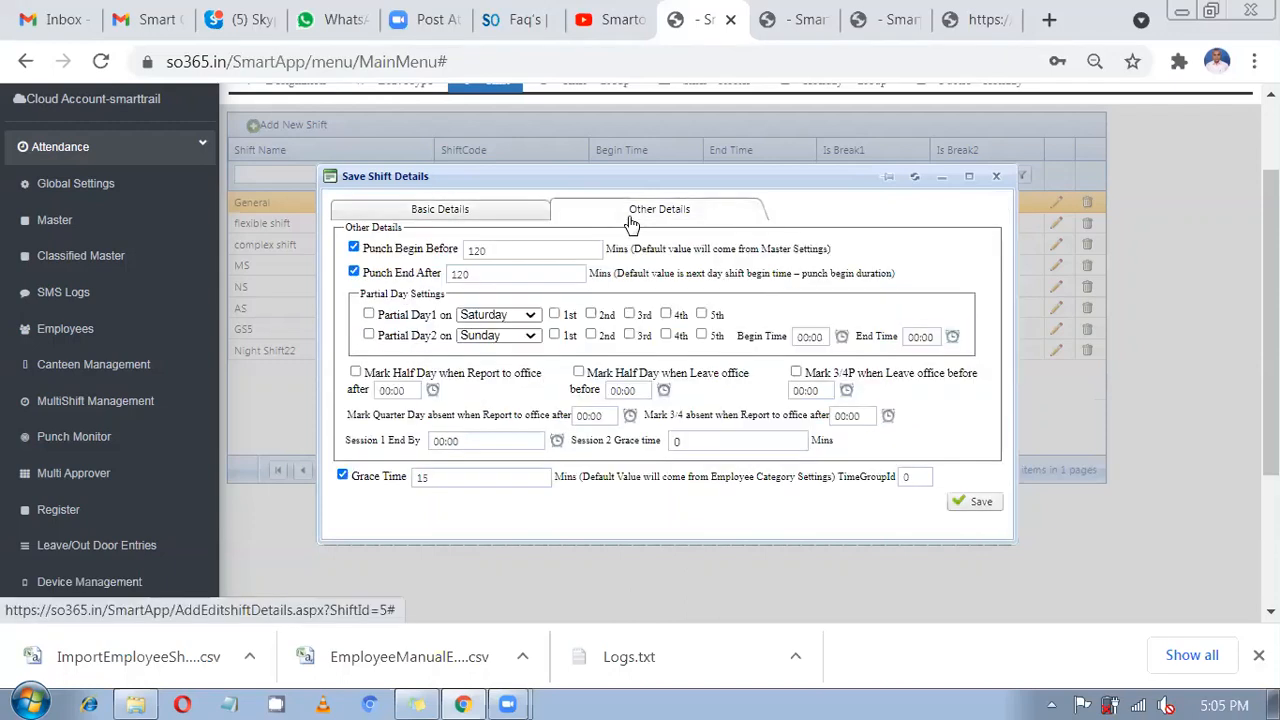
left_click(476, 437)
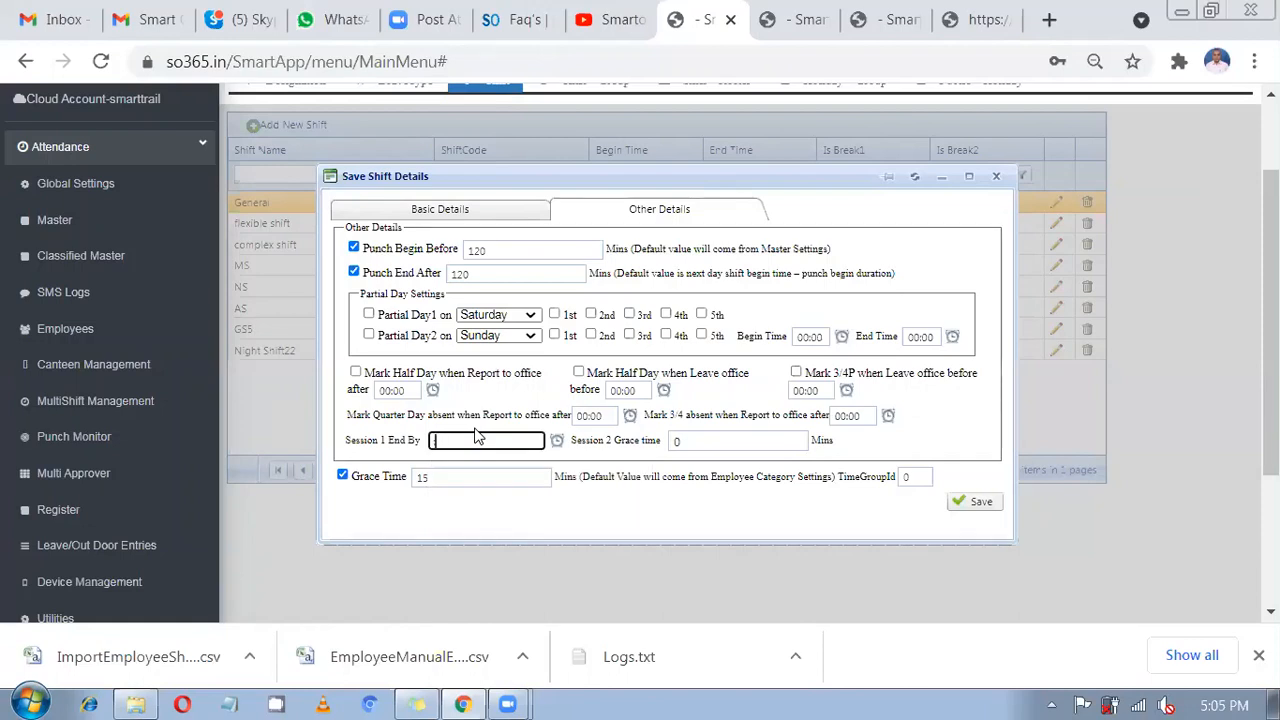
type("14")
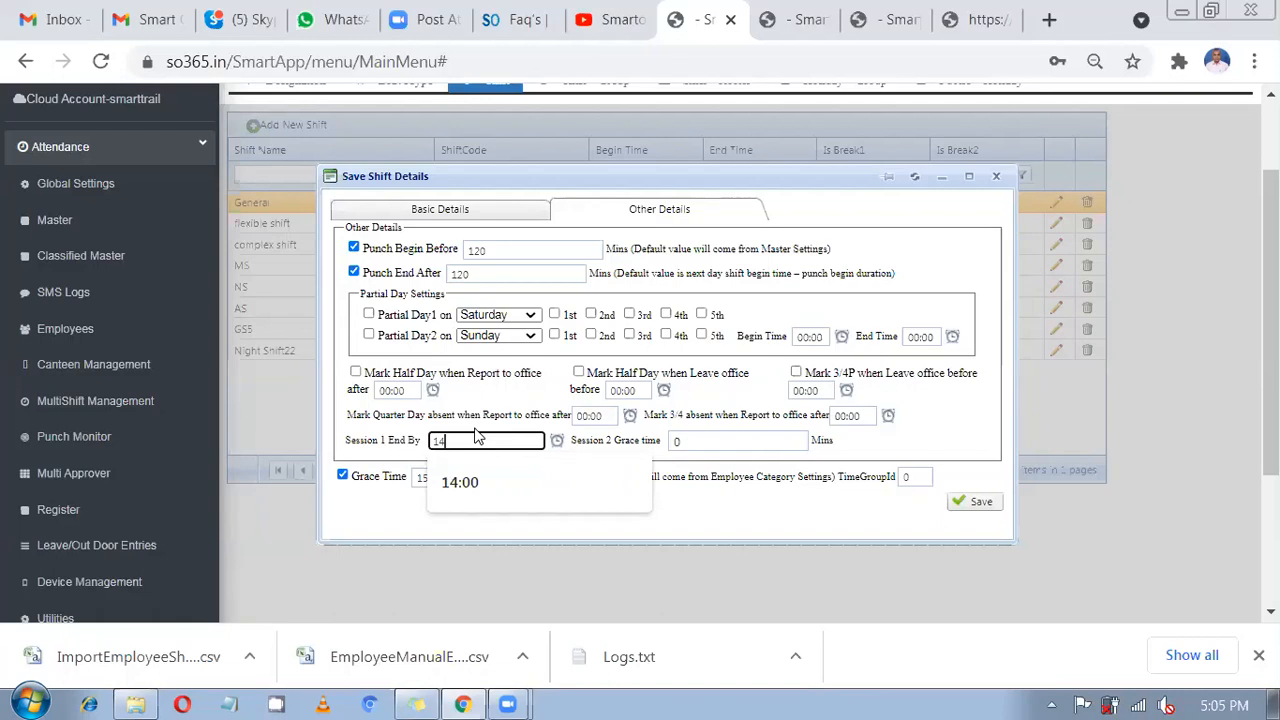
type(":00")
left_click(535, 514)
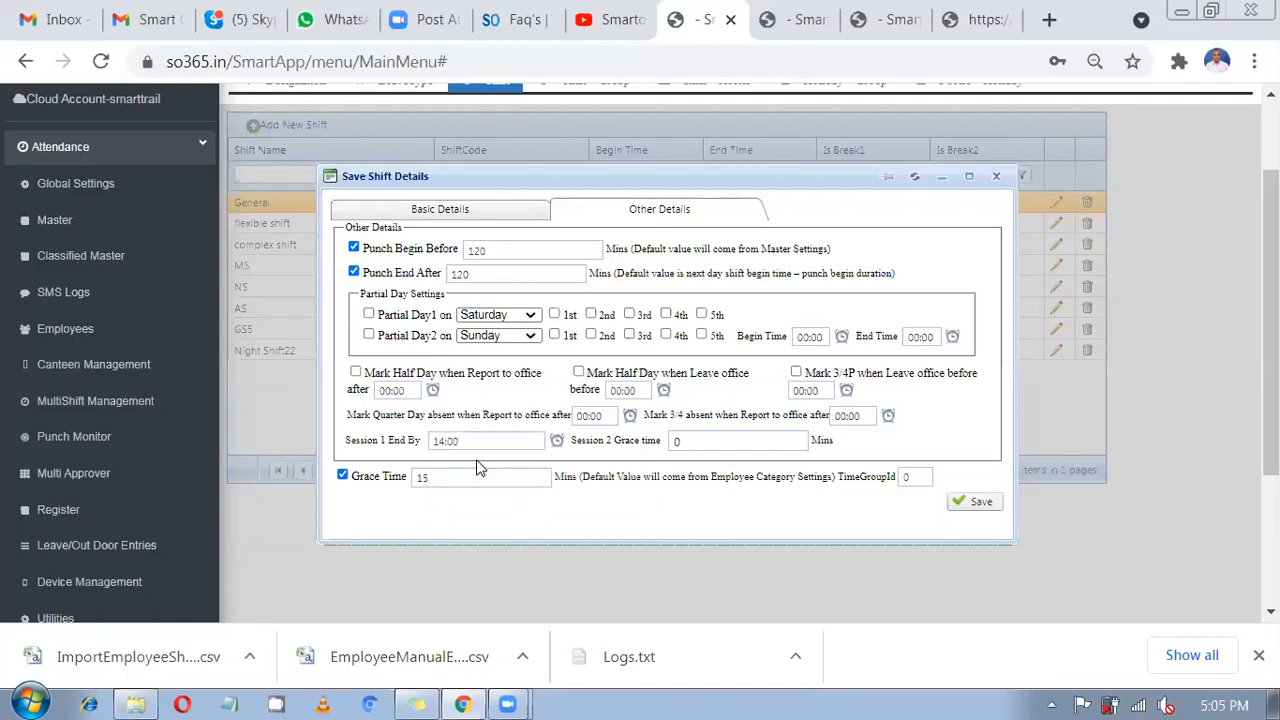
Set the Session 2 grace time to 15 minutes.
double_click(674, 441)
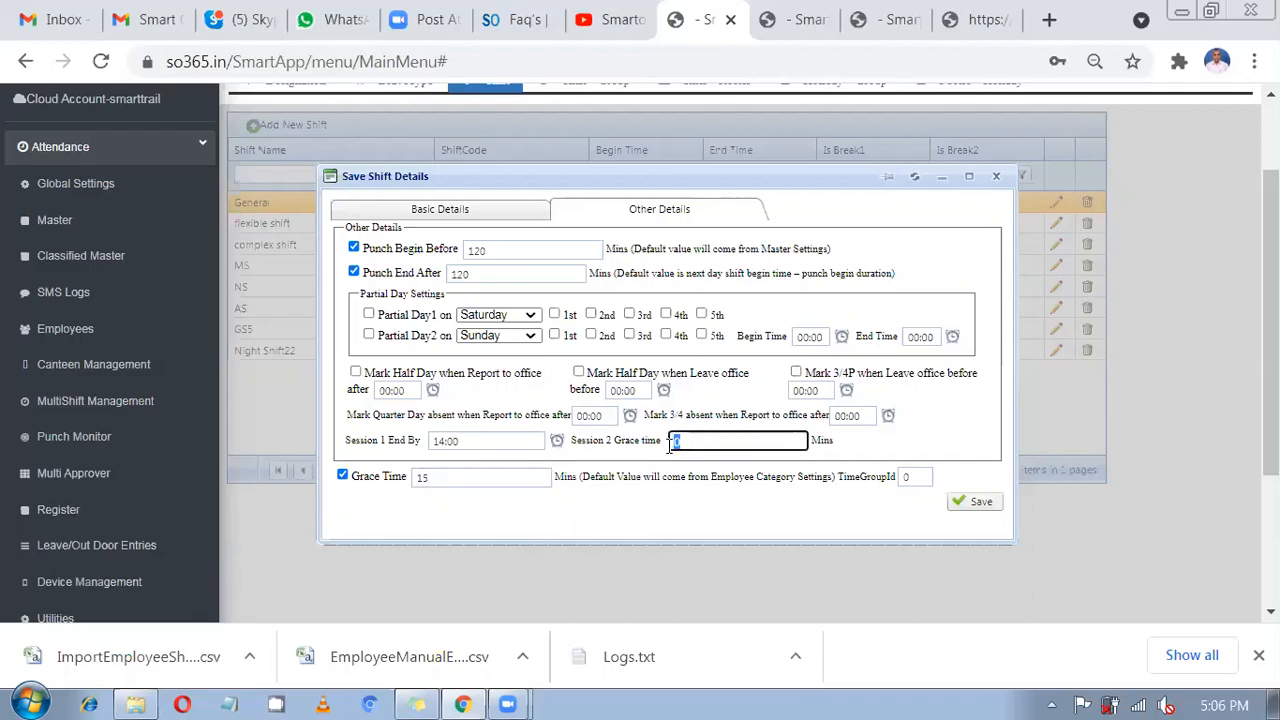
type("15")
left_click_drag(663, 456, 516, 442)
double_click(721, 445)
left_click(420, 477)
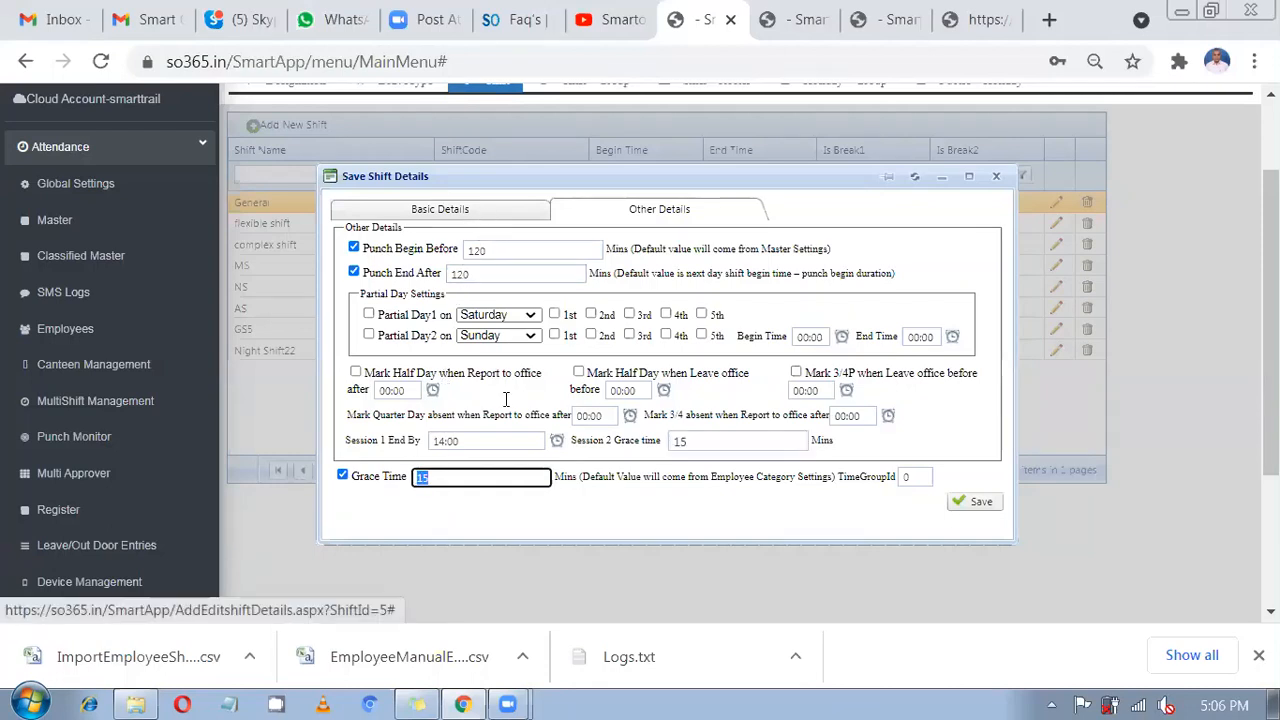
Compare the 09:00 begin time with the 15-minute grace time.
left_click(483, 214)
left_click(412, 326)
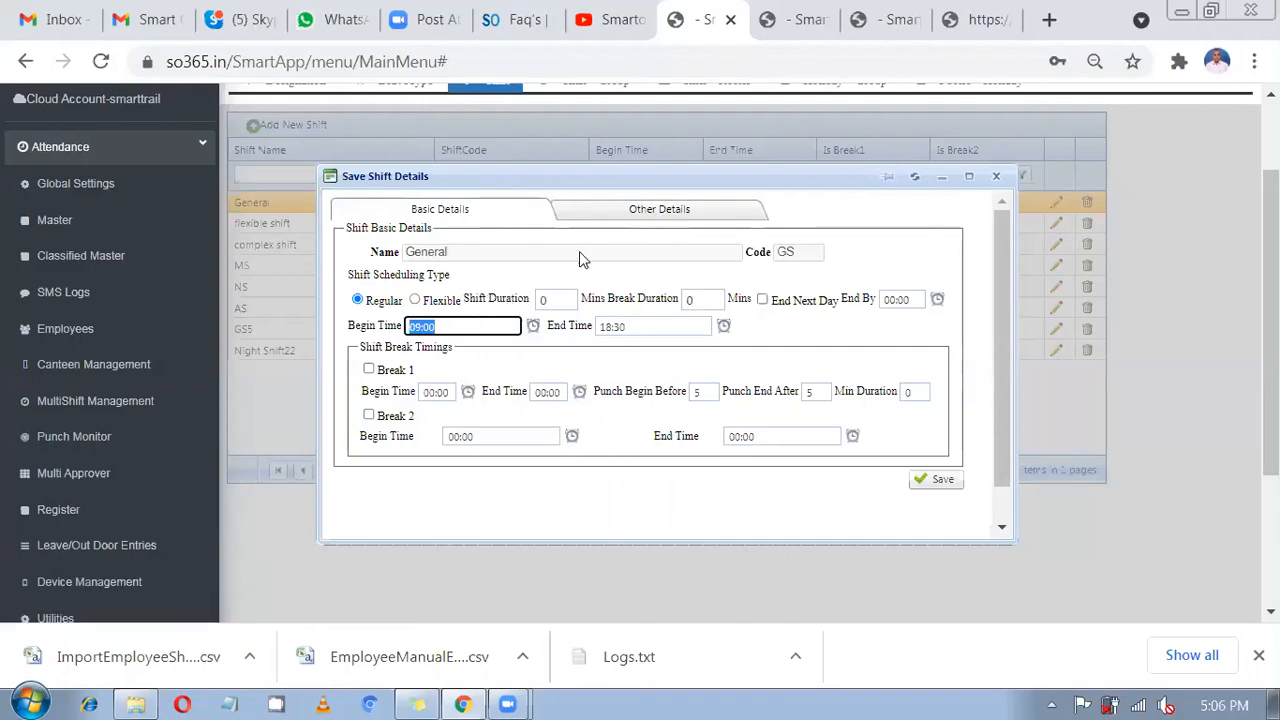
left_click(598, 212)
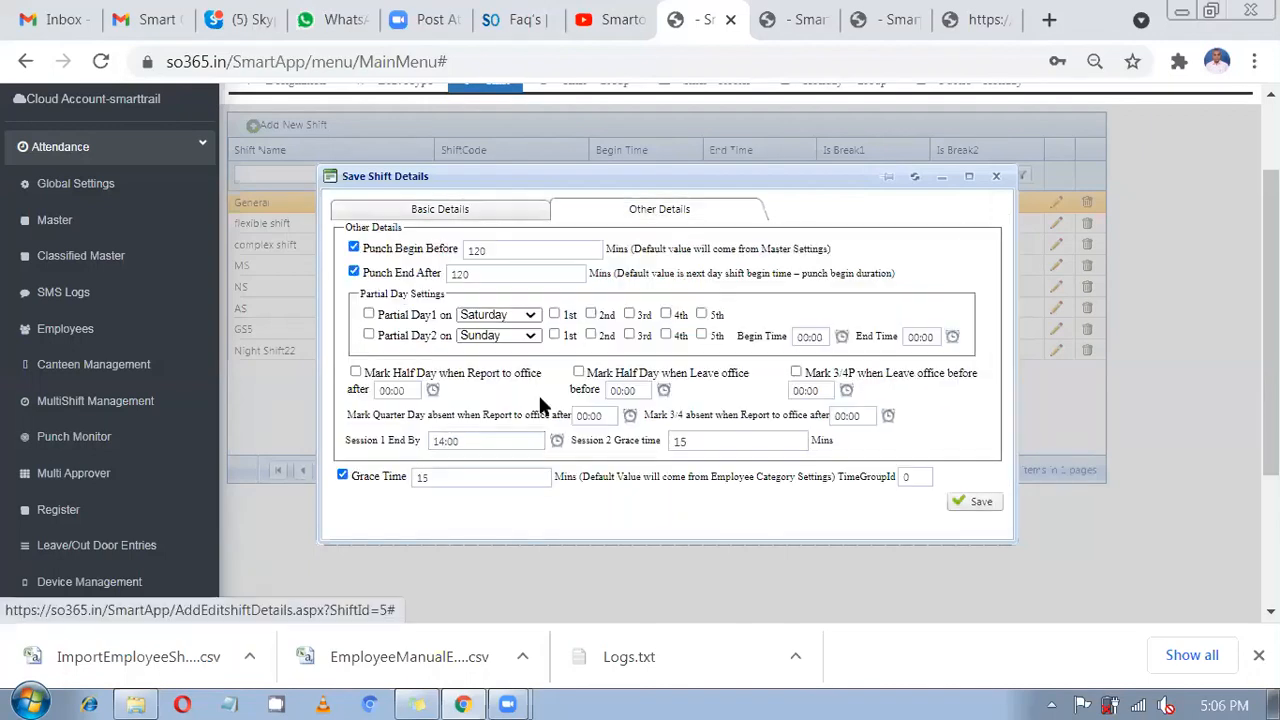
left_click_drag(455, 481, 390, 485)
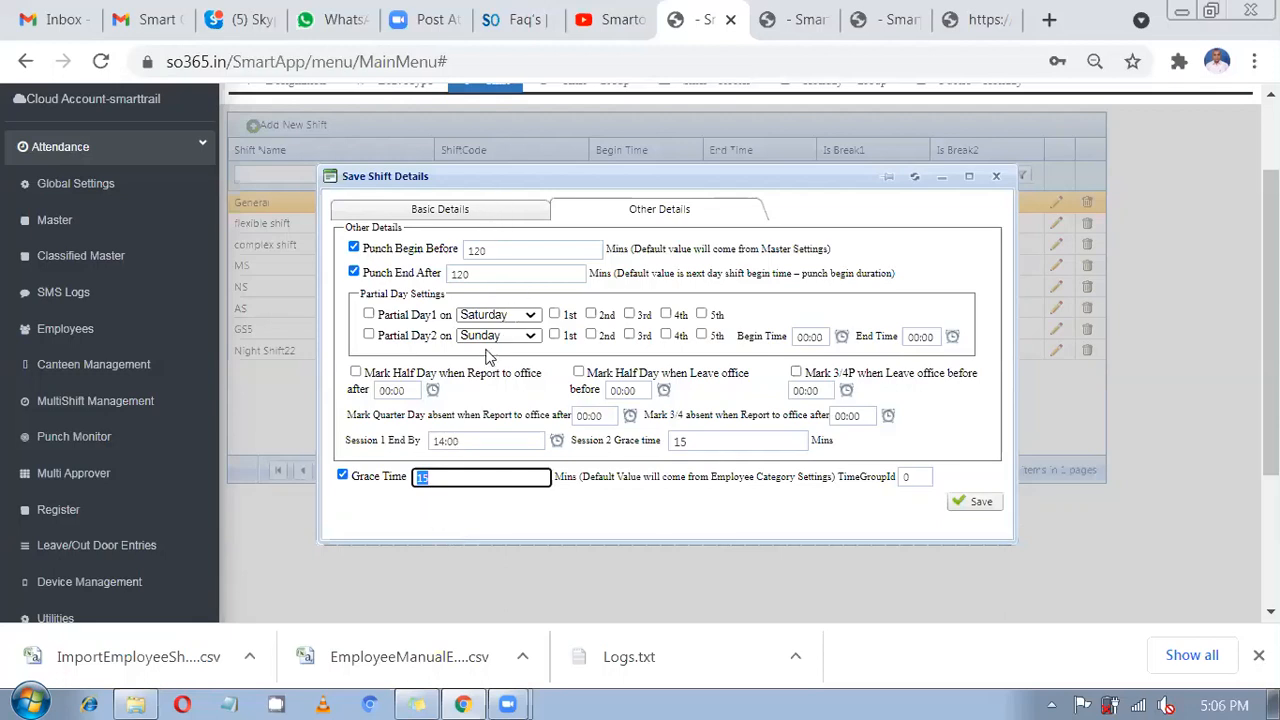
left_click(480, 210)
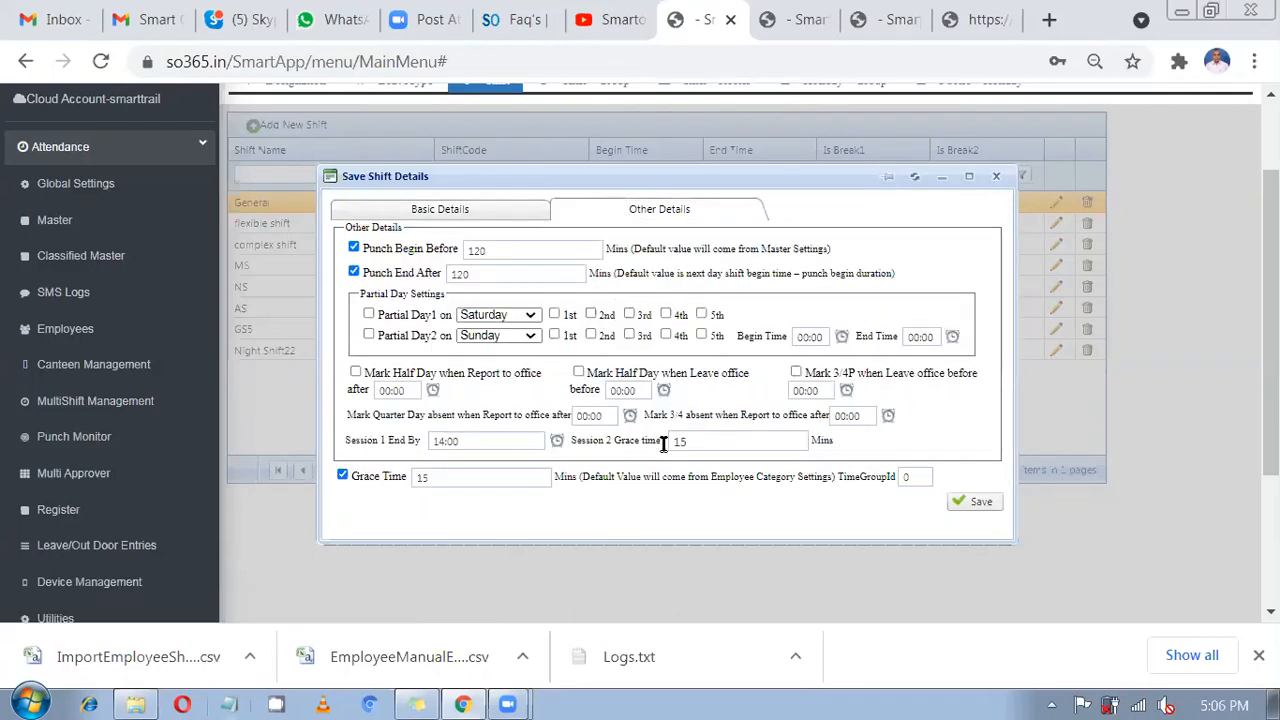
Note '9.16' and '16 min late' in Notepad as a lateness example.
key("alt+Tab")
type("9.1")
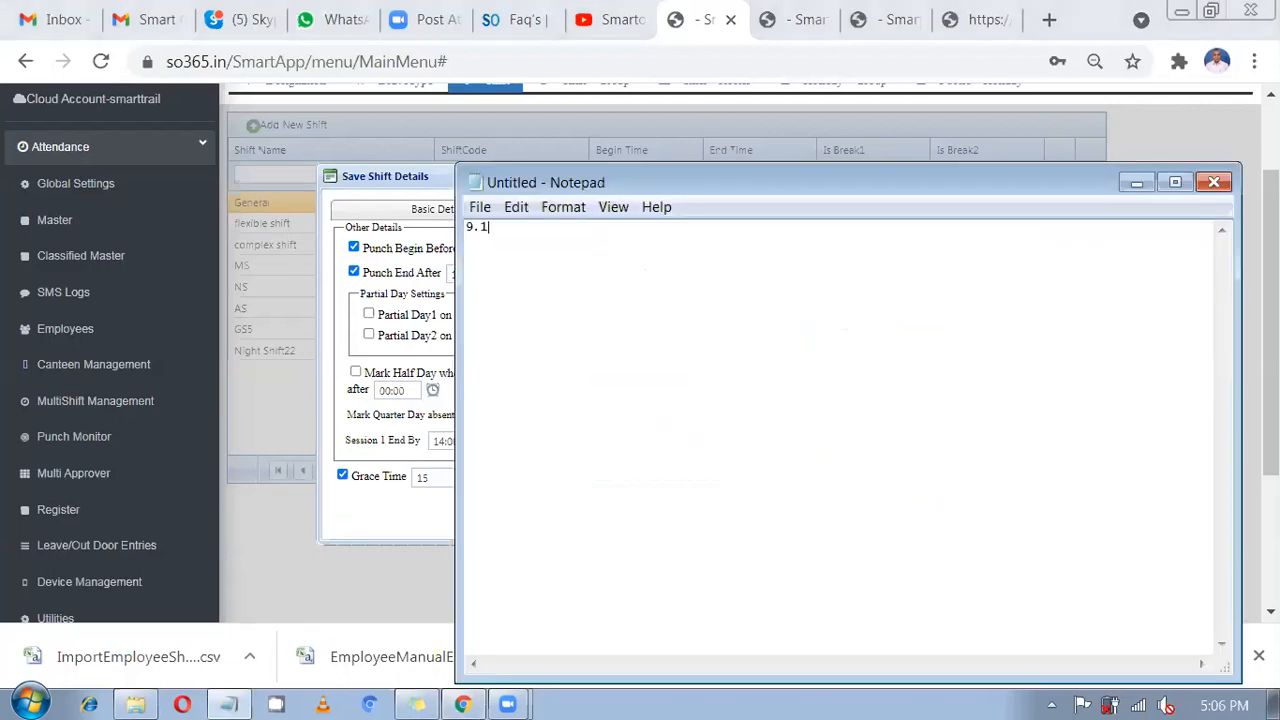
type("6")
key("Return")
key("Return")
type("16 min late")
left_click(445, 328)
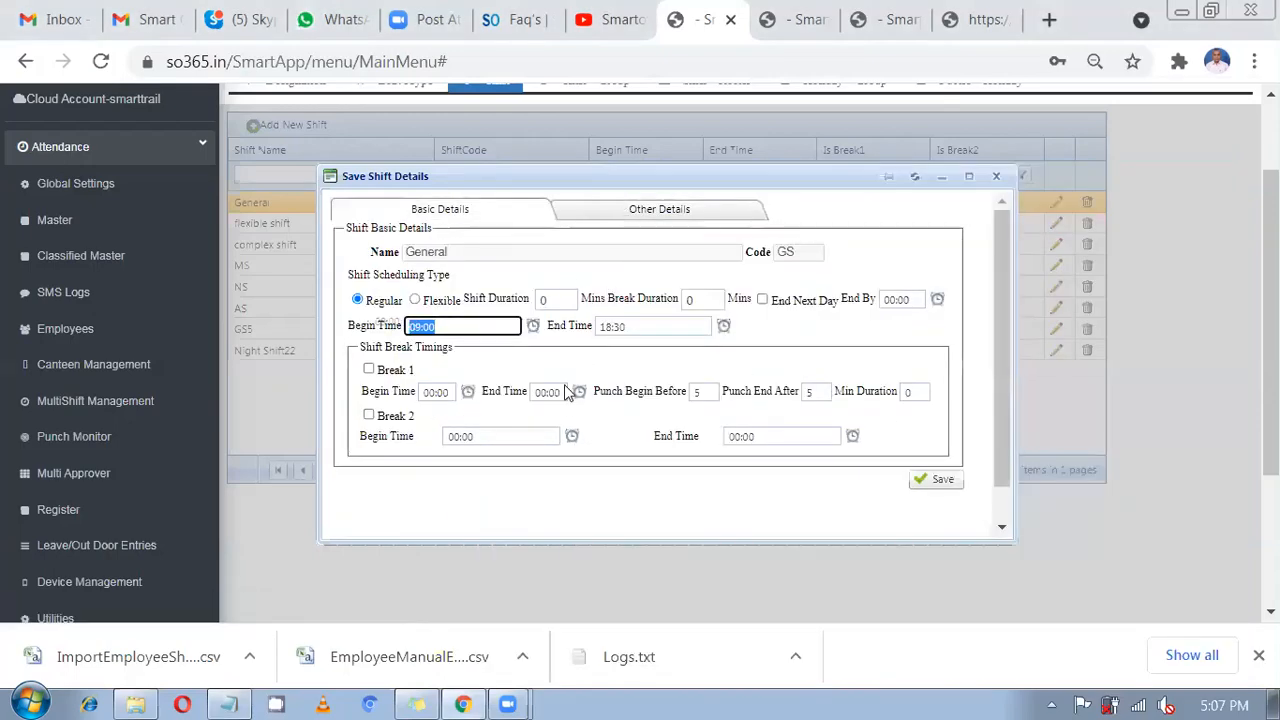
left_click_drag(623, 222, 625, 228)
left_click(623, 222)
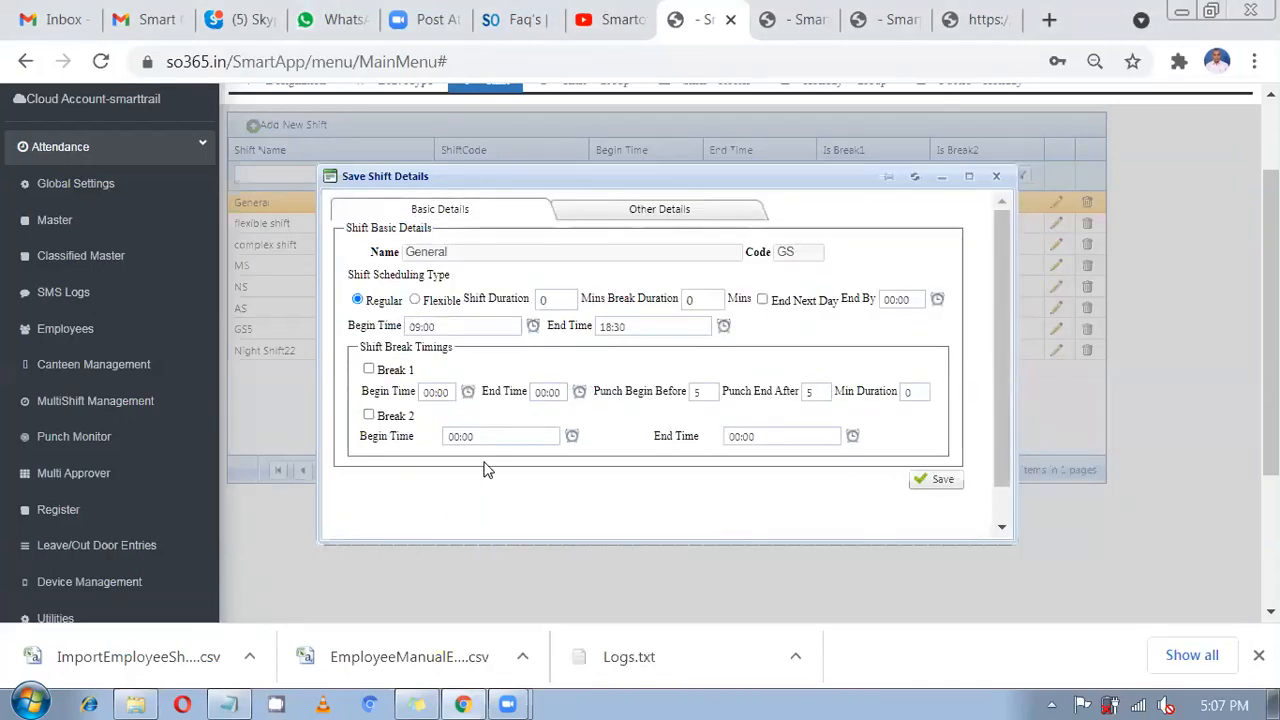
Change the Notepad example time to 9.14 and delete the '16 min late' line.
left_click(228, 703)
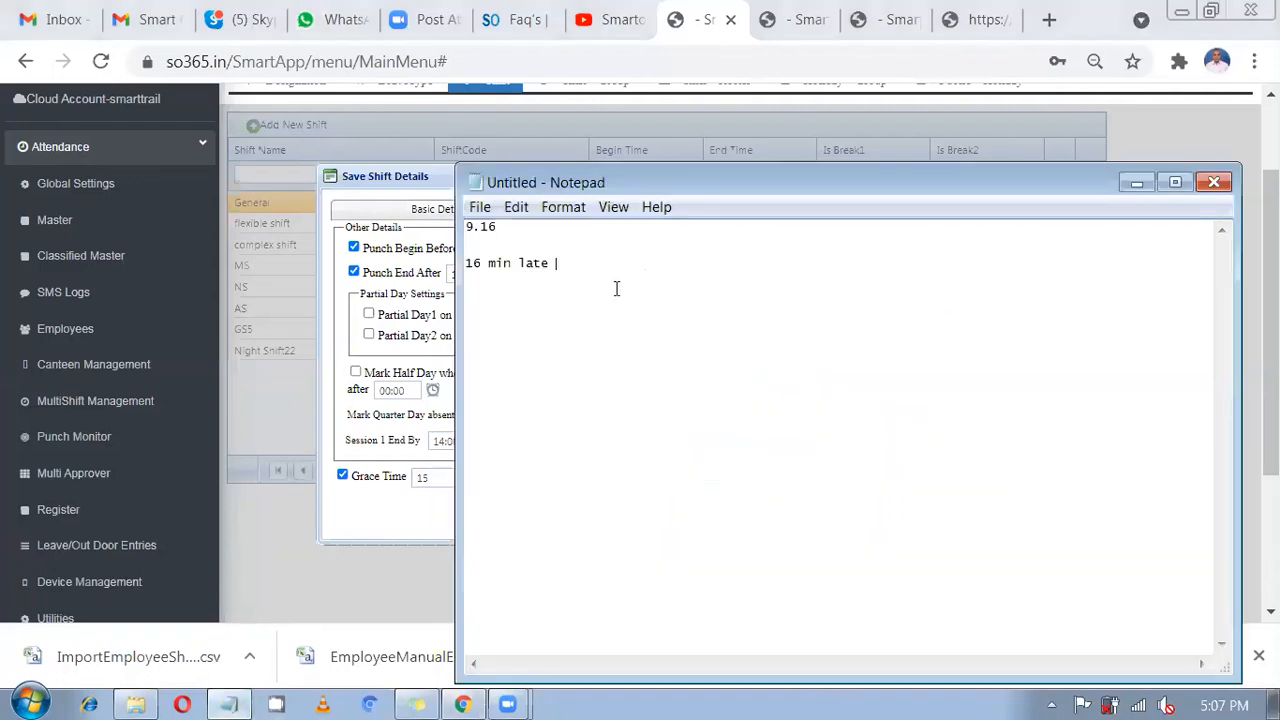
double_click(468, 224)
double_click(476, 263)
left_click_drag(586, 271, 467, 252)
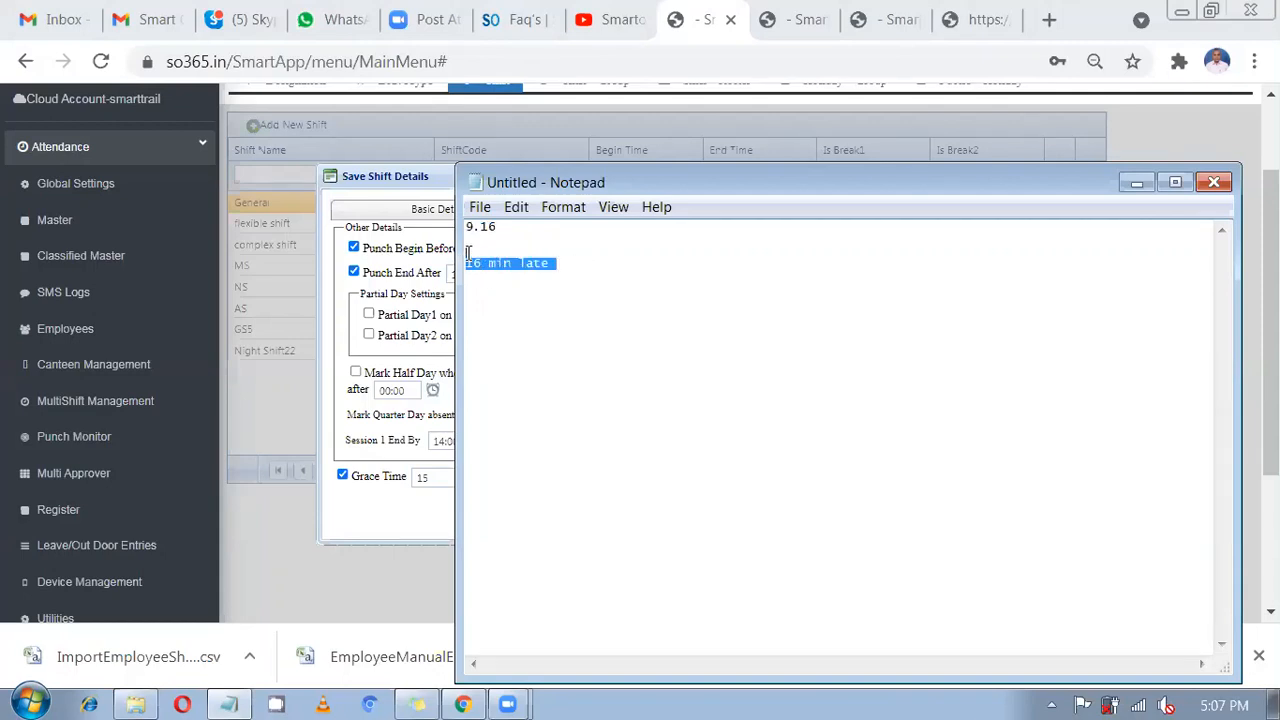
left_click(516, 228)
key("BackSpace")
type("14")
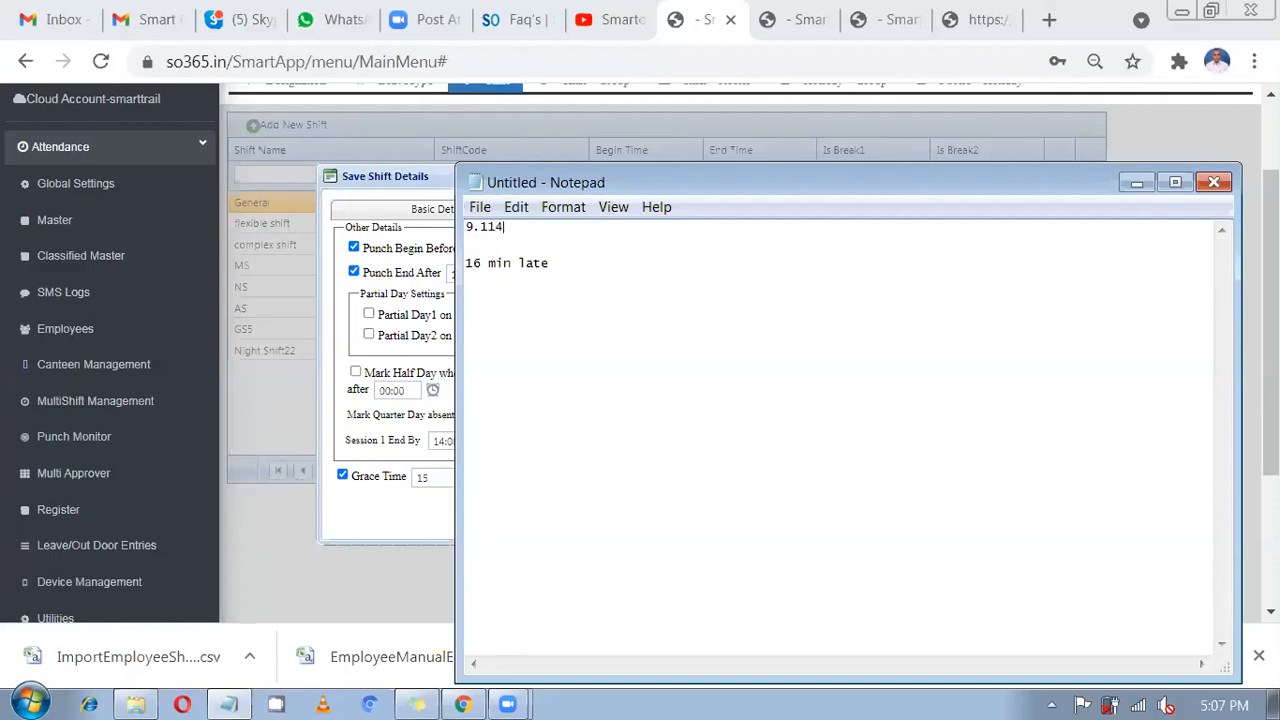
key("BackSpace")
key("BackSpace")
type("4")
left_click_drag(560, 266, 468, 262)
key("BackSpace")
Review the 15-minute grace time, then return to the shift's Basic Details.
left_click(443, 497)
left_click_drag(432, 478, 410, 476)
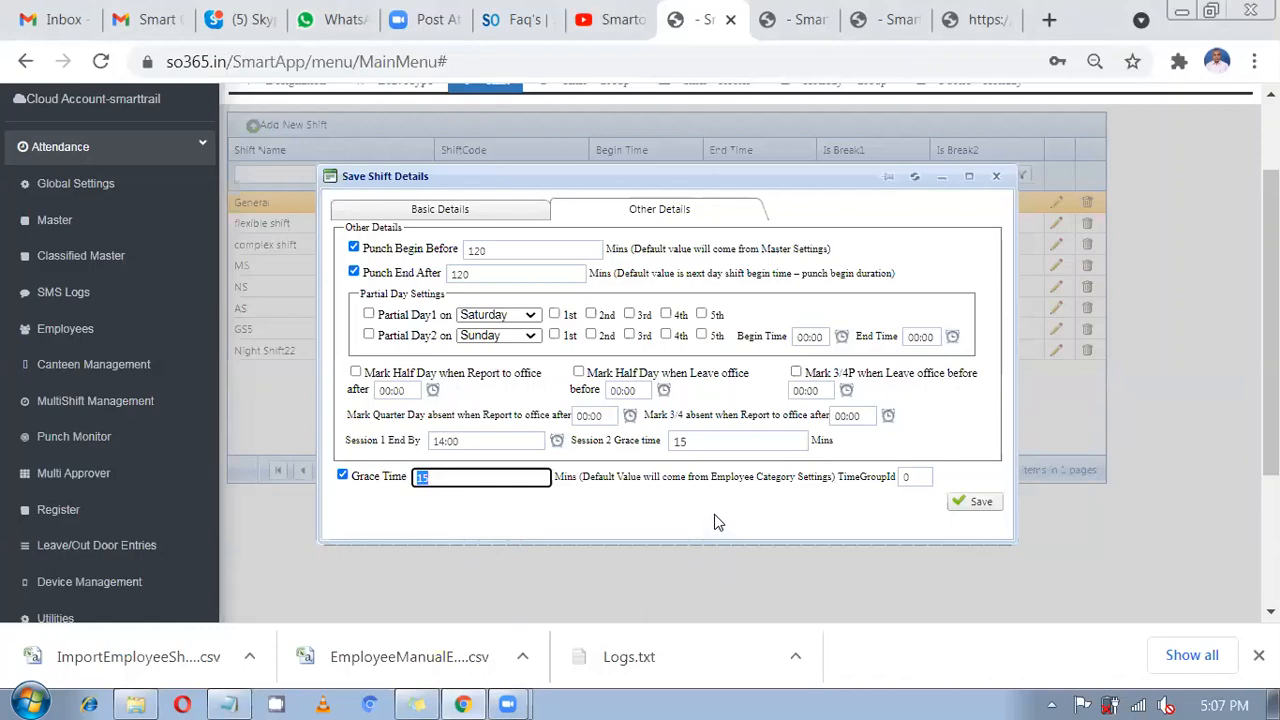
scroll(690, 480, "down", 3)
scroll(660, 440, "up", 3)
left_click(491, 214)
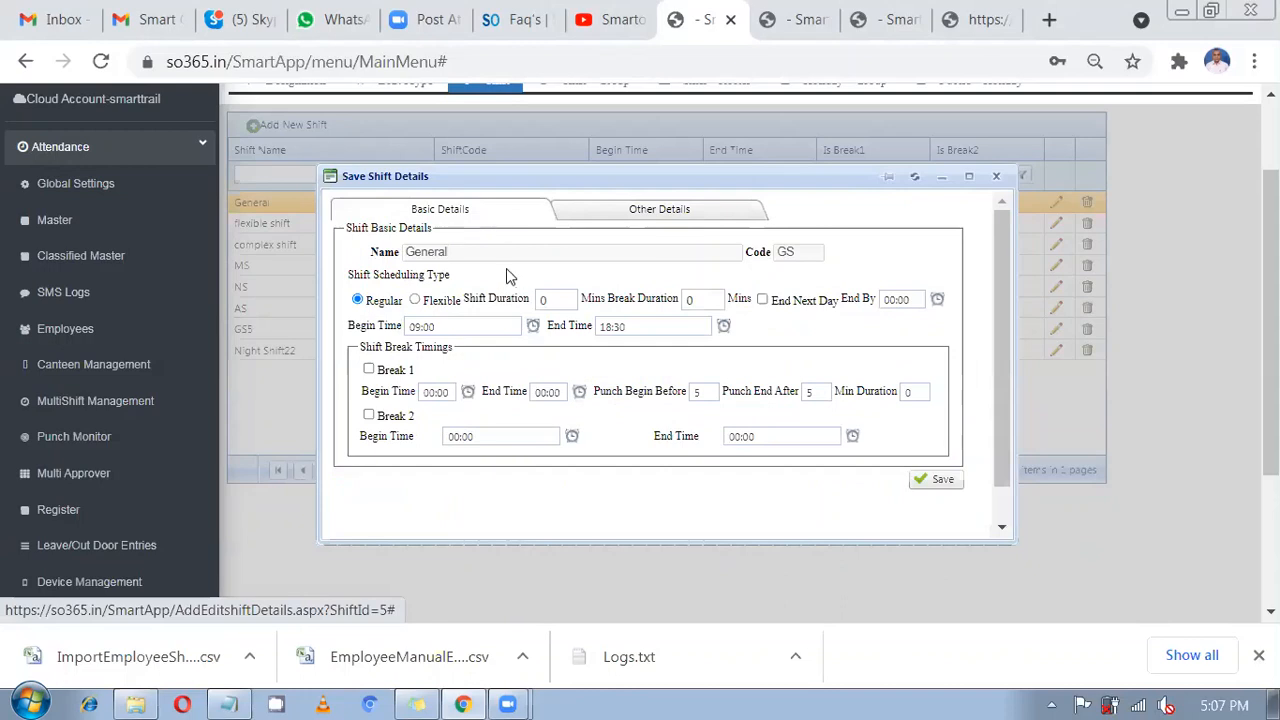
Make the shift Flexible with a 480-minute shift duration.
left_click(428, 302)
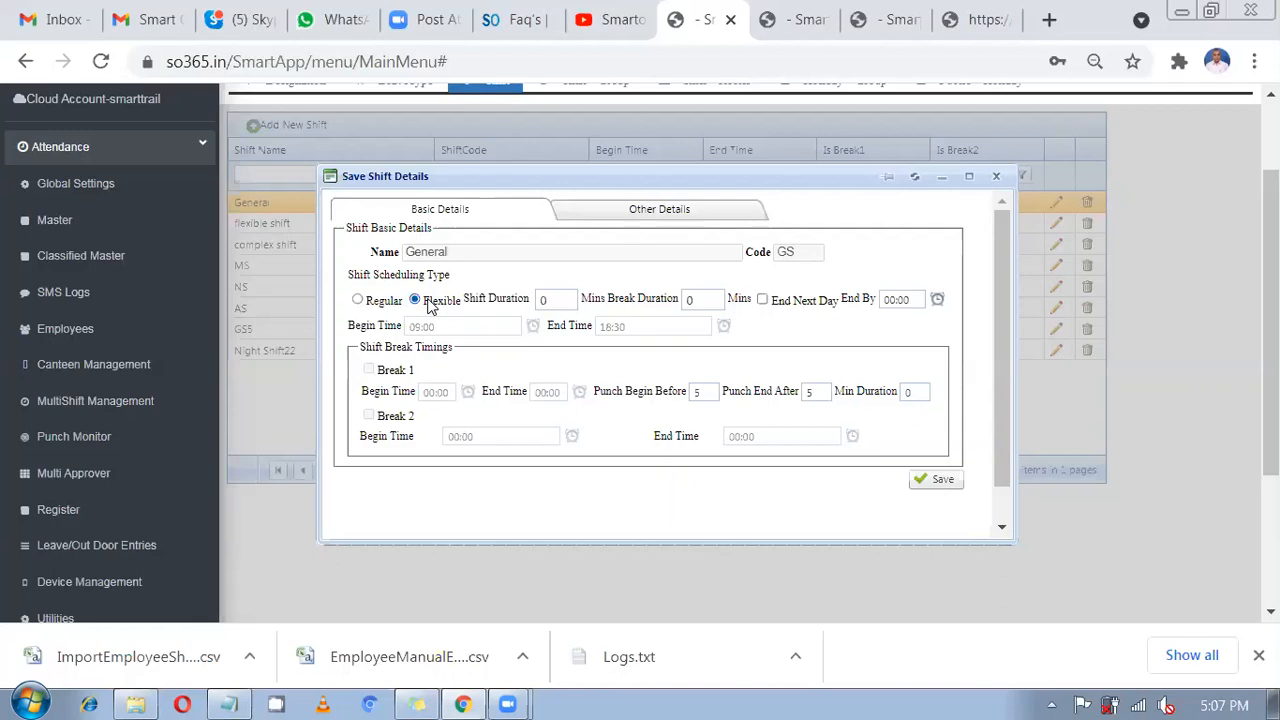
left_click_drag(563, 300, 530, 300)
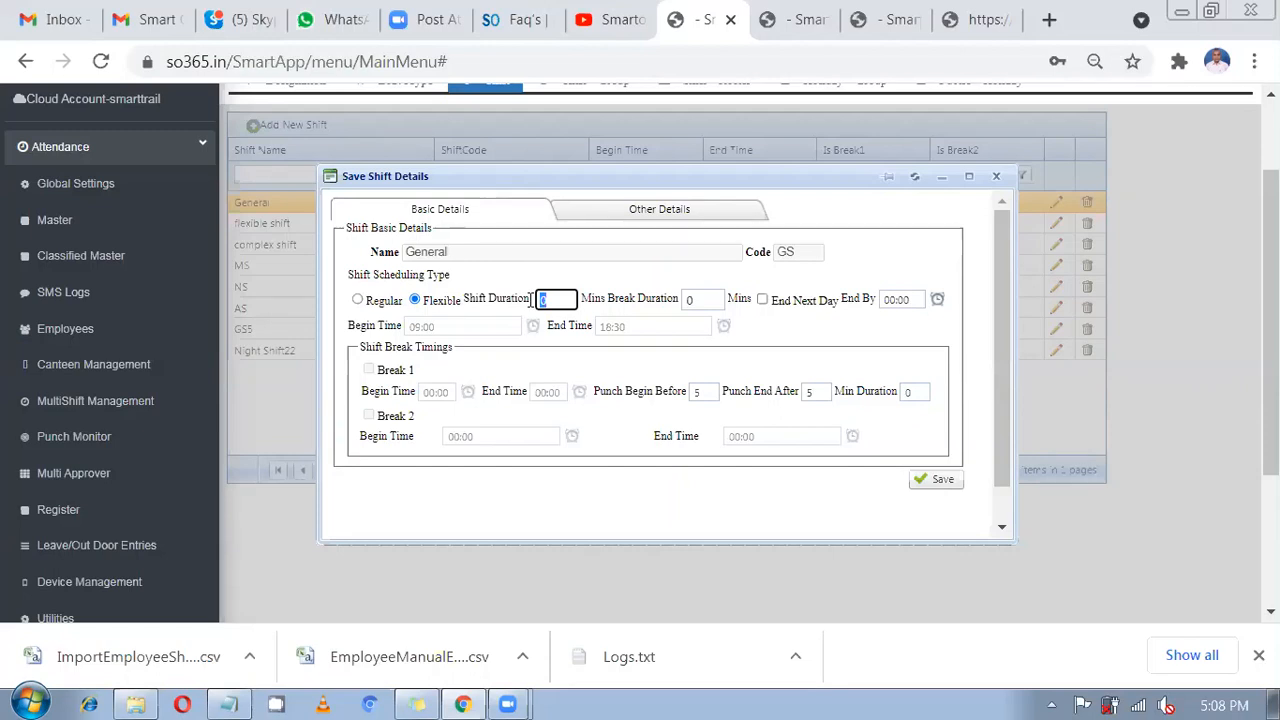
type("480")
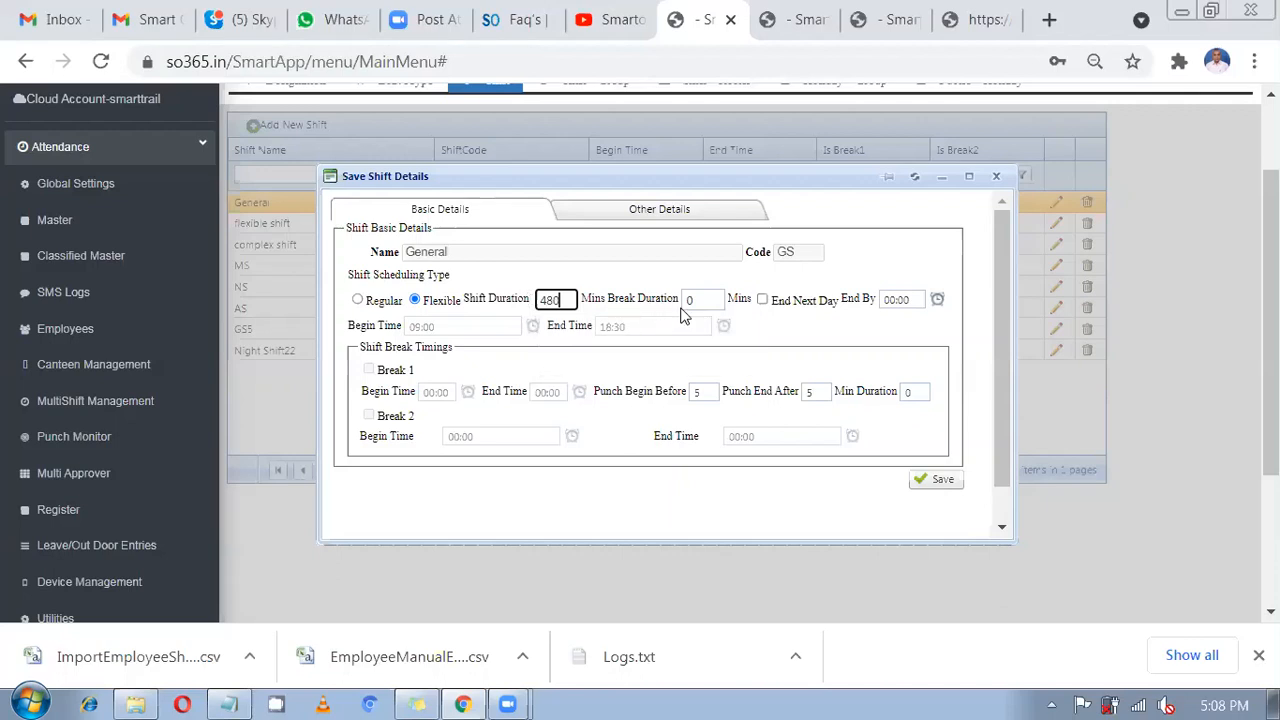
key("Tab")
Tick End Next Day and set End By to 05:00.
left_click(762, 300)
left_click_drag(842, 299, 877, 302)
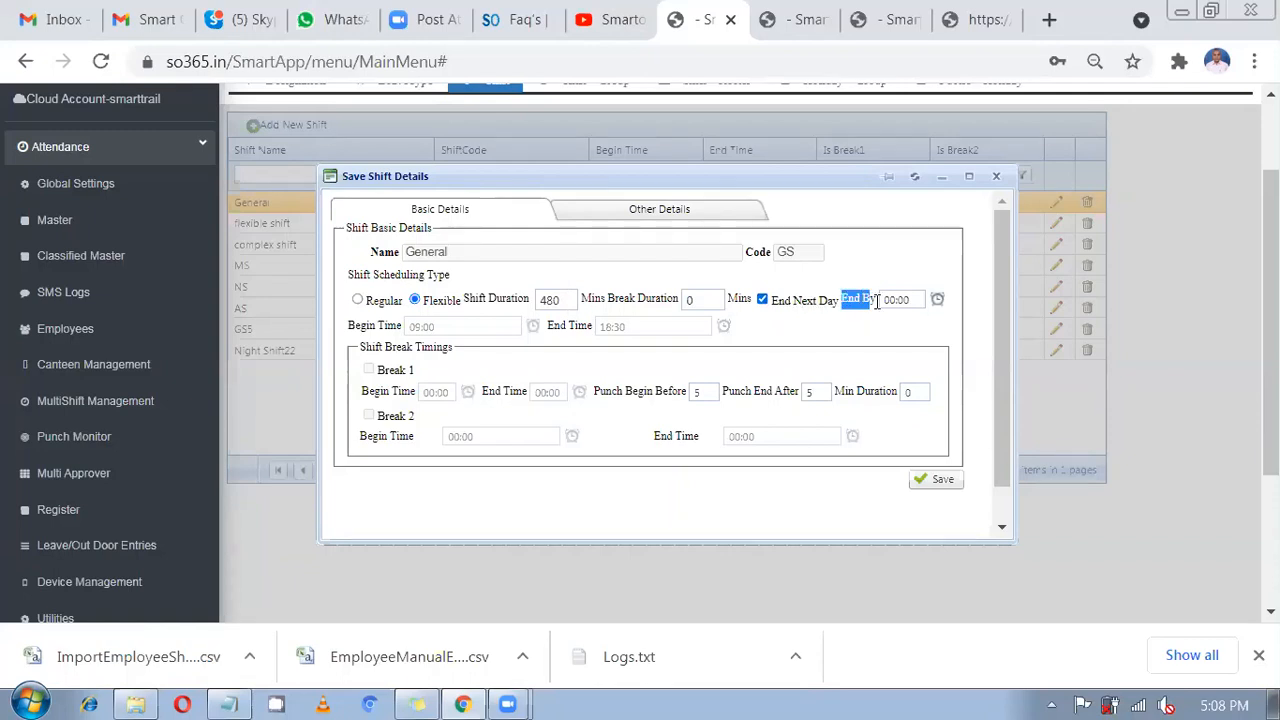
left_click(905, 300)
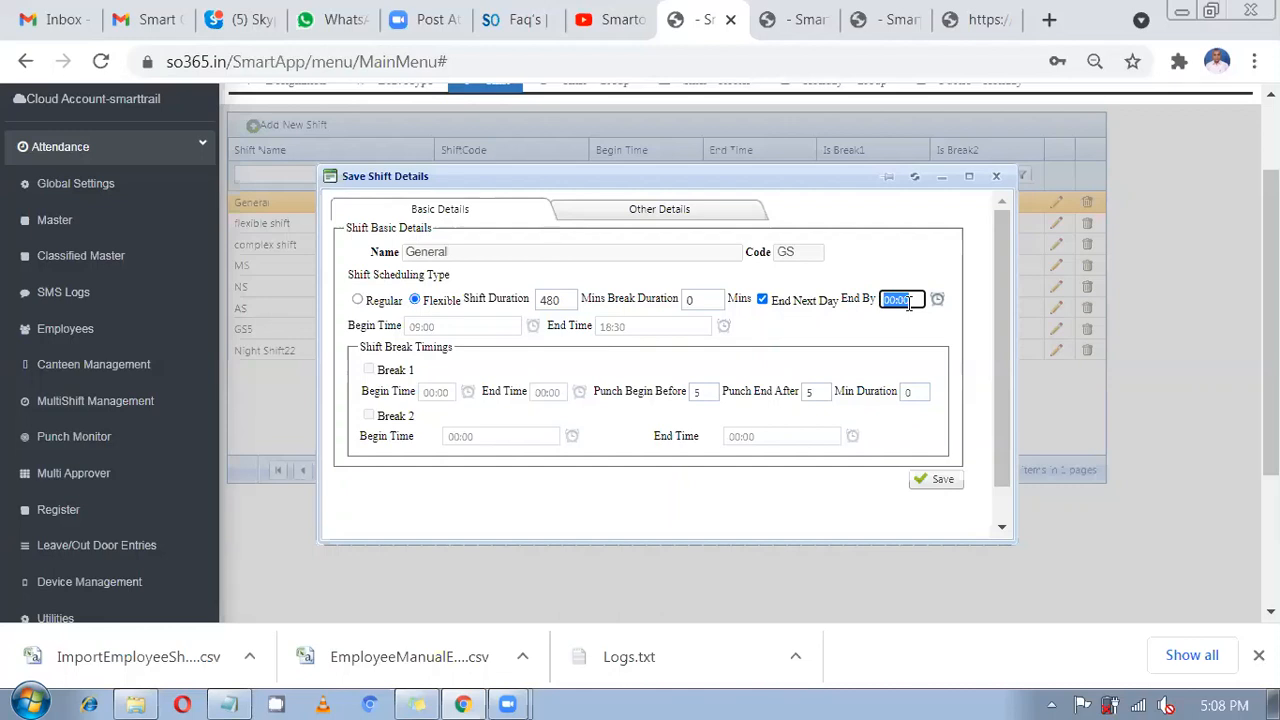
type("05:00")
left_click(926, 340)
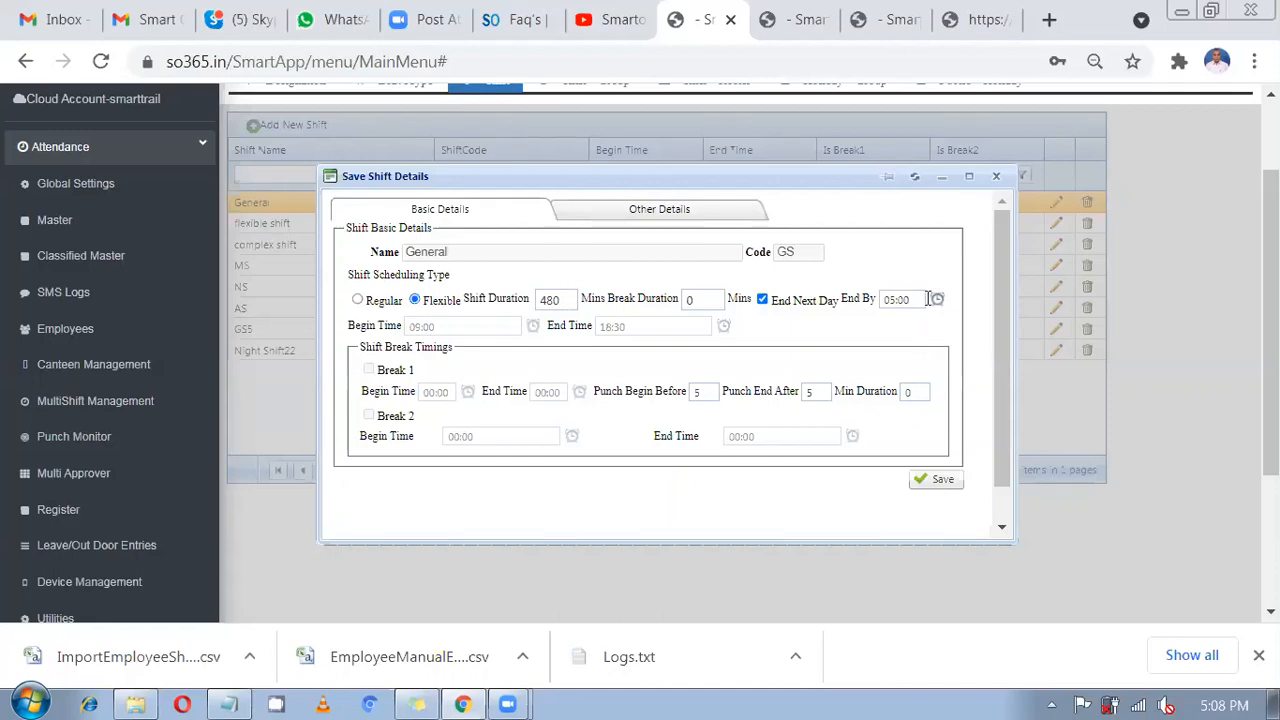
left_click_drag(920, 299, 884, 298)
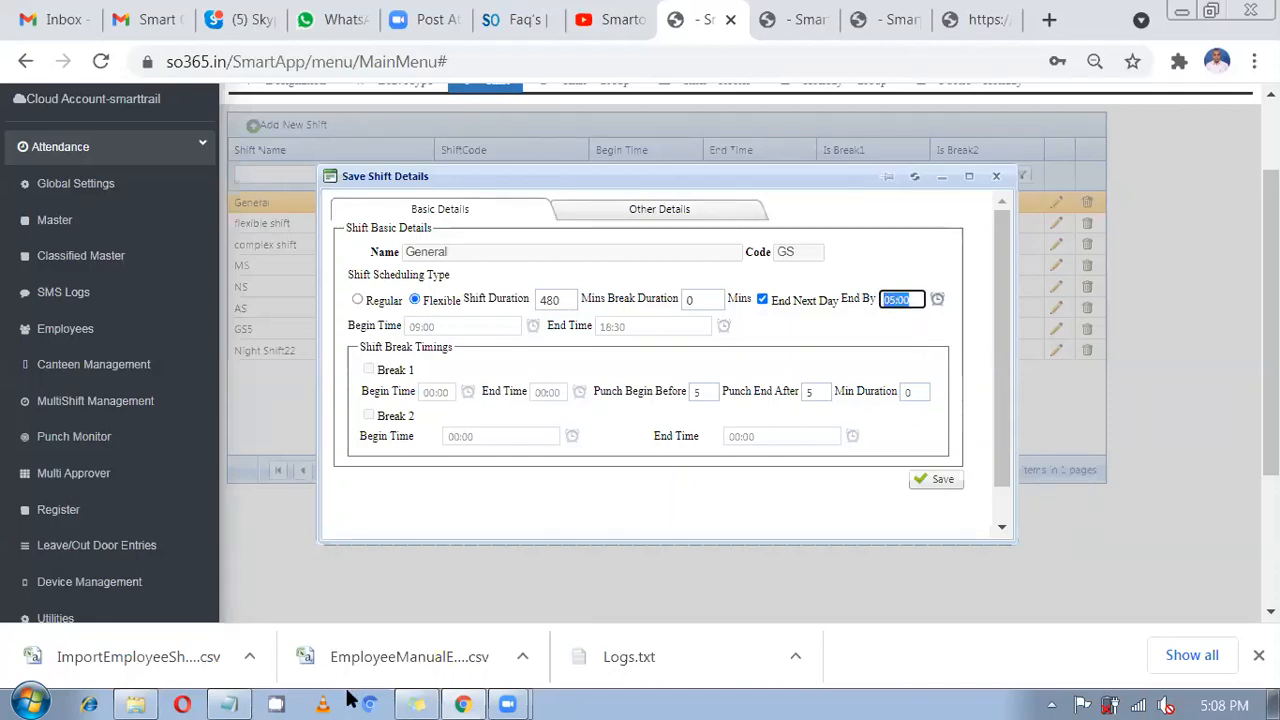
Write '4.50 AM in' in Notepad.
left_click(228, 704)
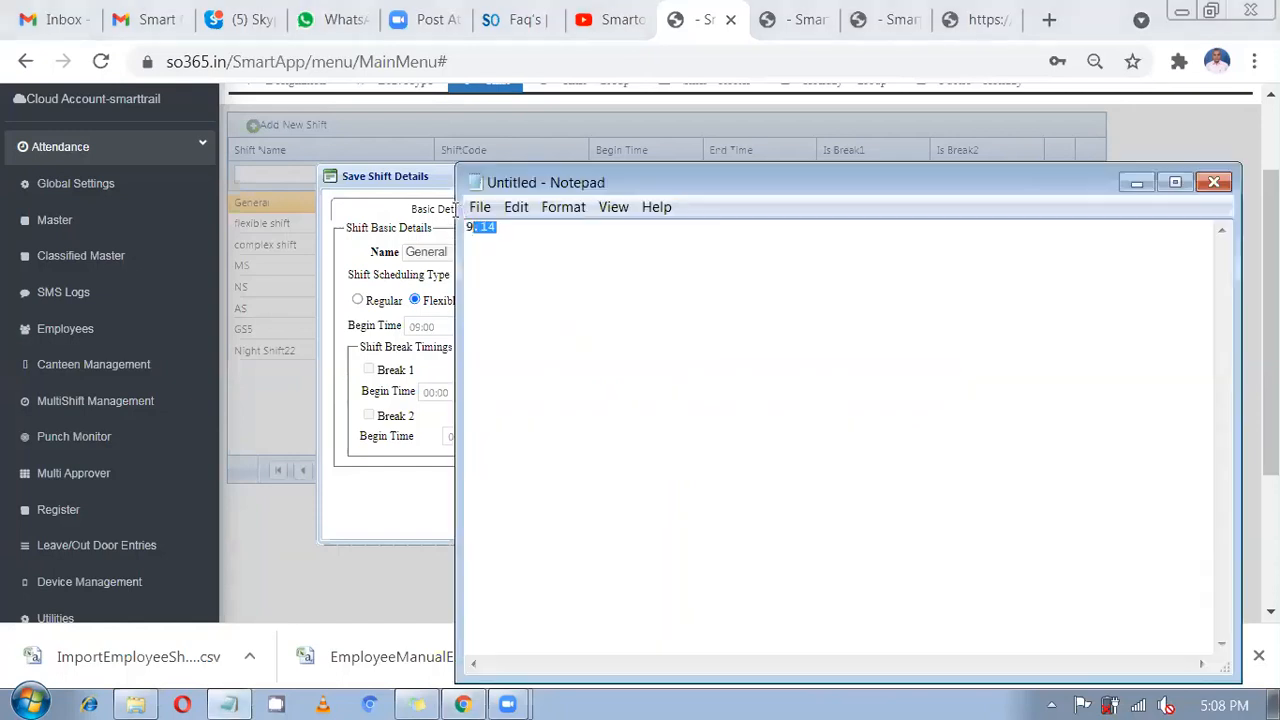
type("4.50")
left_click_drag(553, 174, 596, 363)
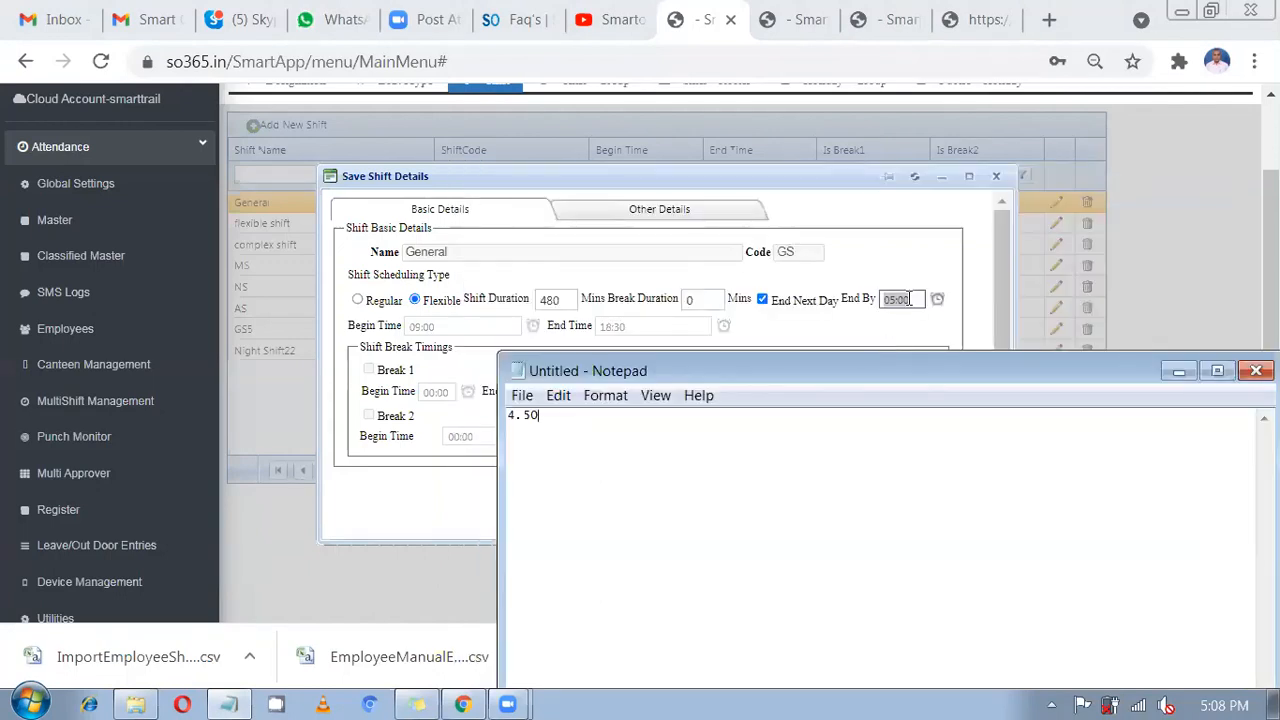
left_click_drag(540, 416, 507, 416)
left_click(545, 421)
type("i")
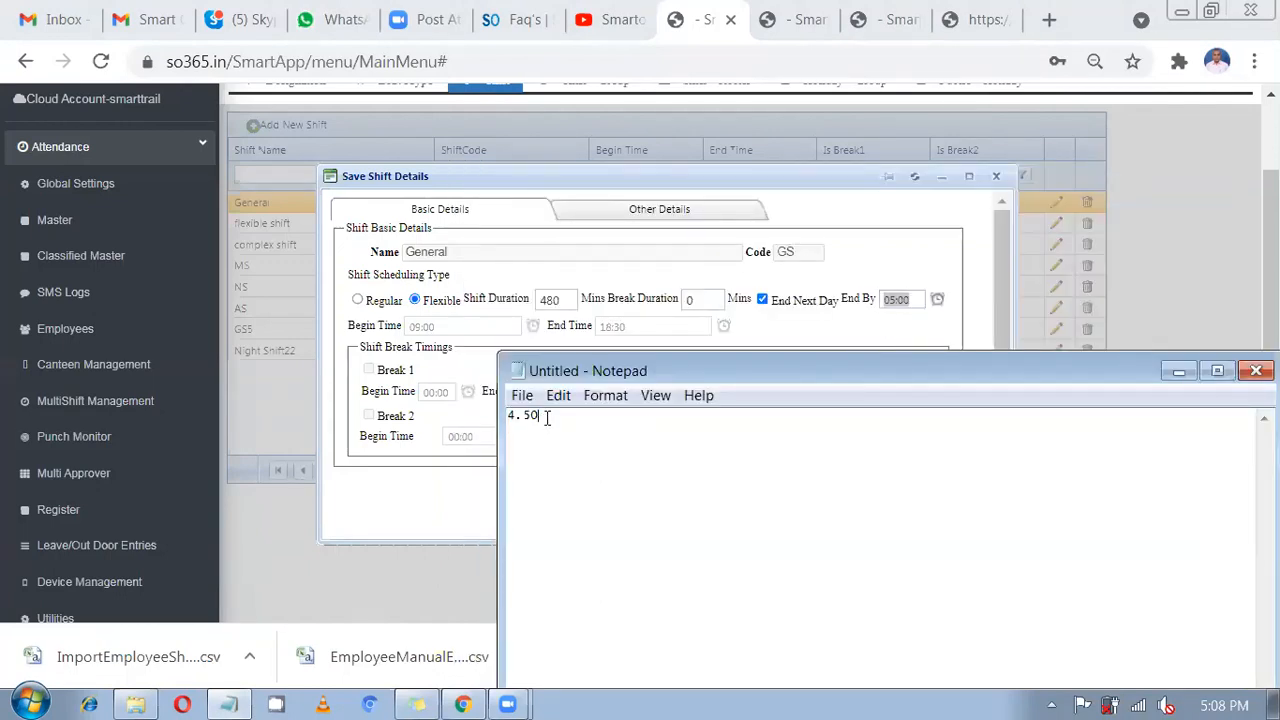
type("n")
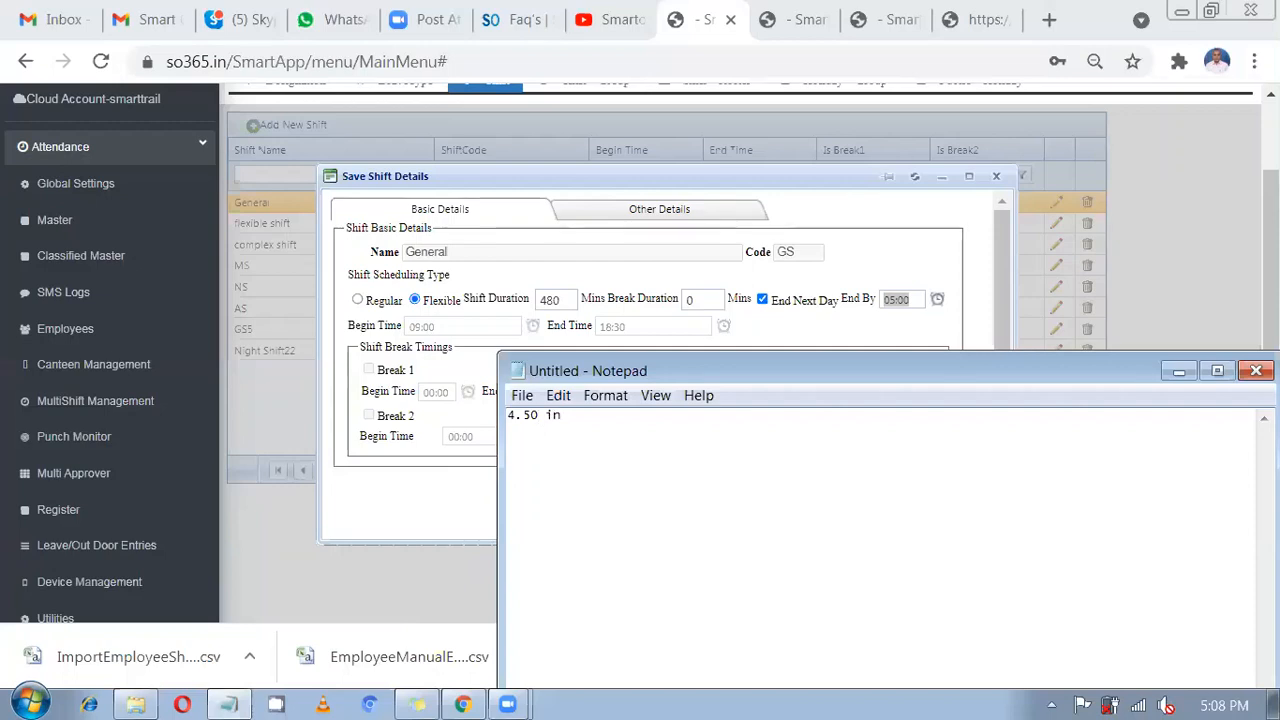
key("Left")
key("Left")
key("Left")
type("AM")
key("ctrl+a")
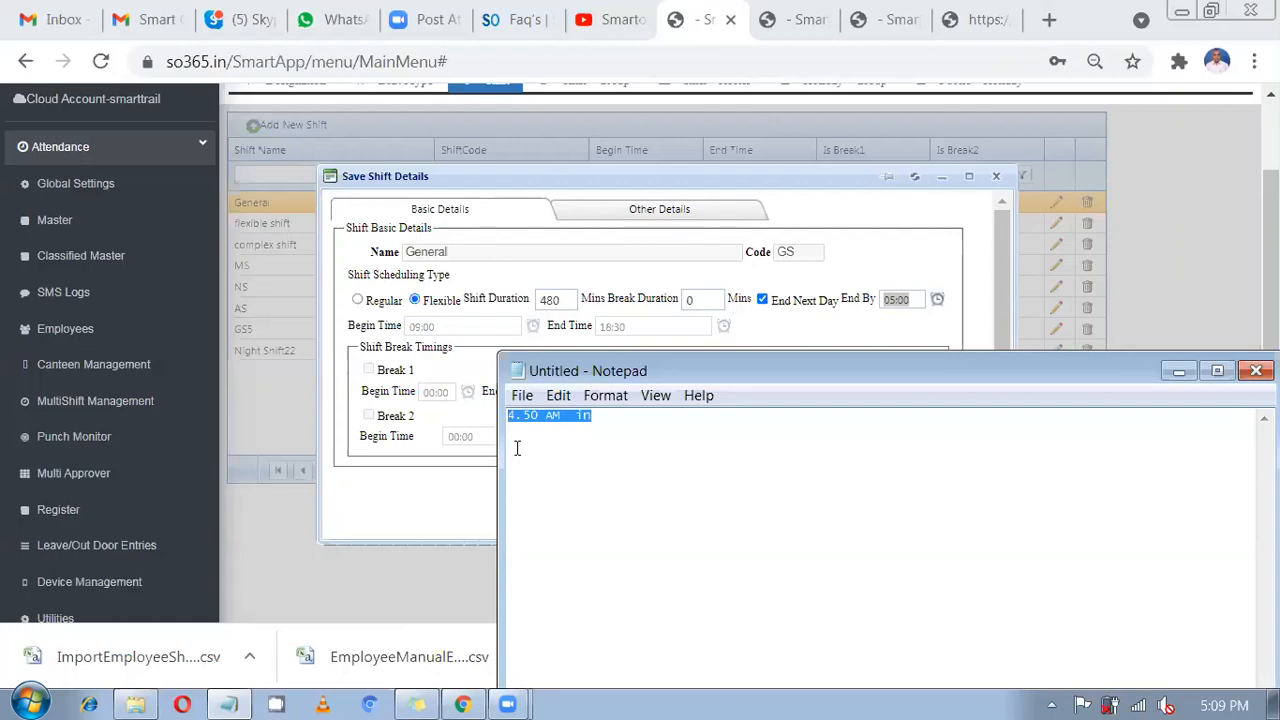
left_click(634, 428)
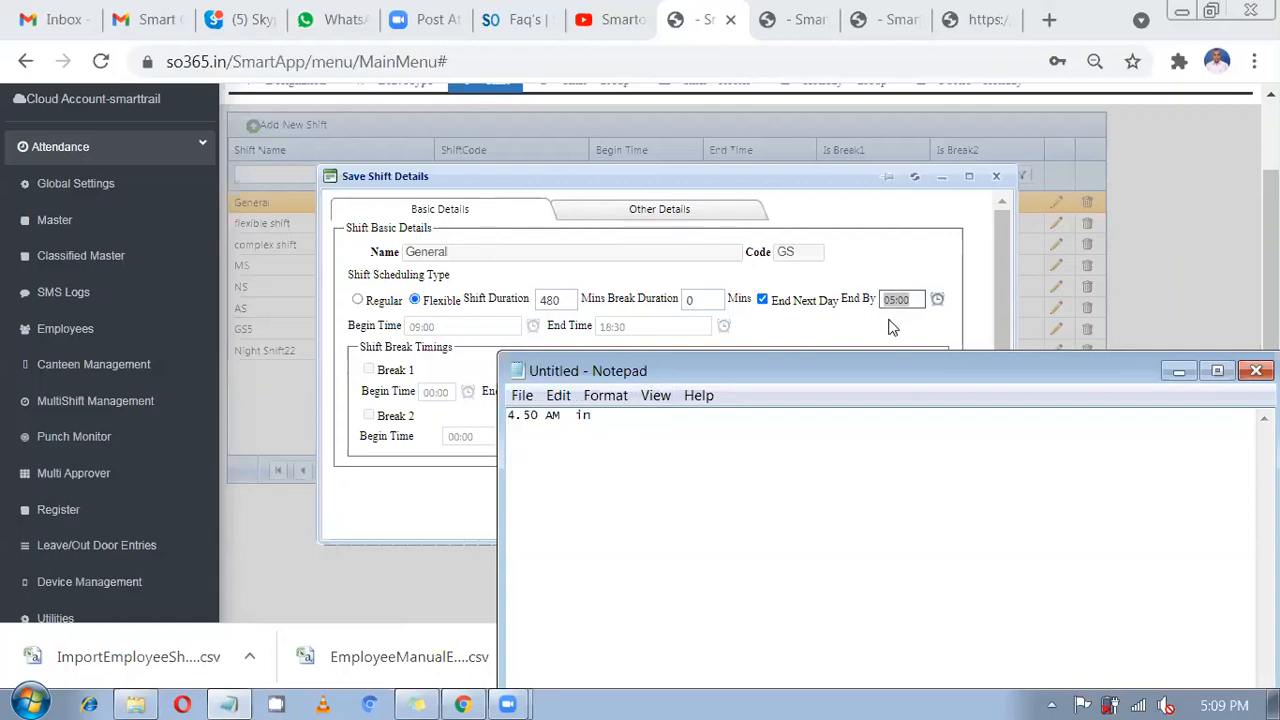
Add a '5.10AM in' line below it and return to the shift form.
left_click_drag(597, 418, 508, 418)
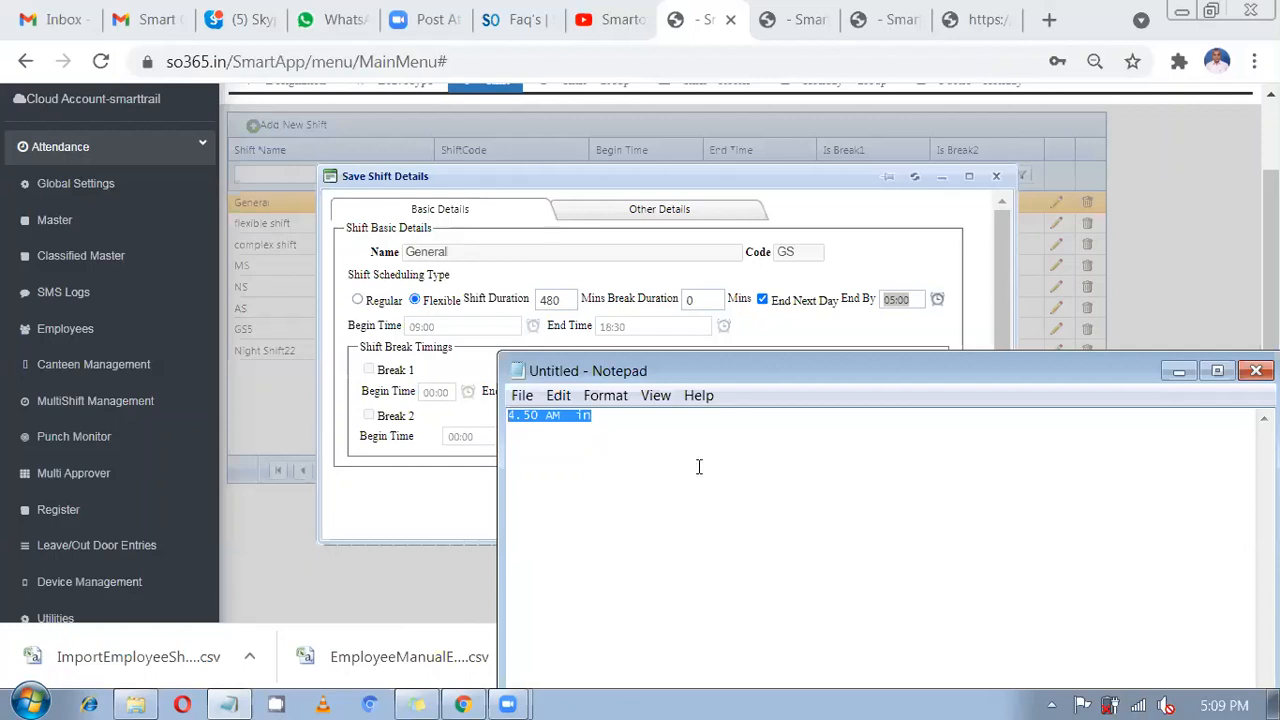
left_click(628, 416)
key("Return")
key("Return")
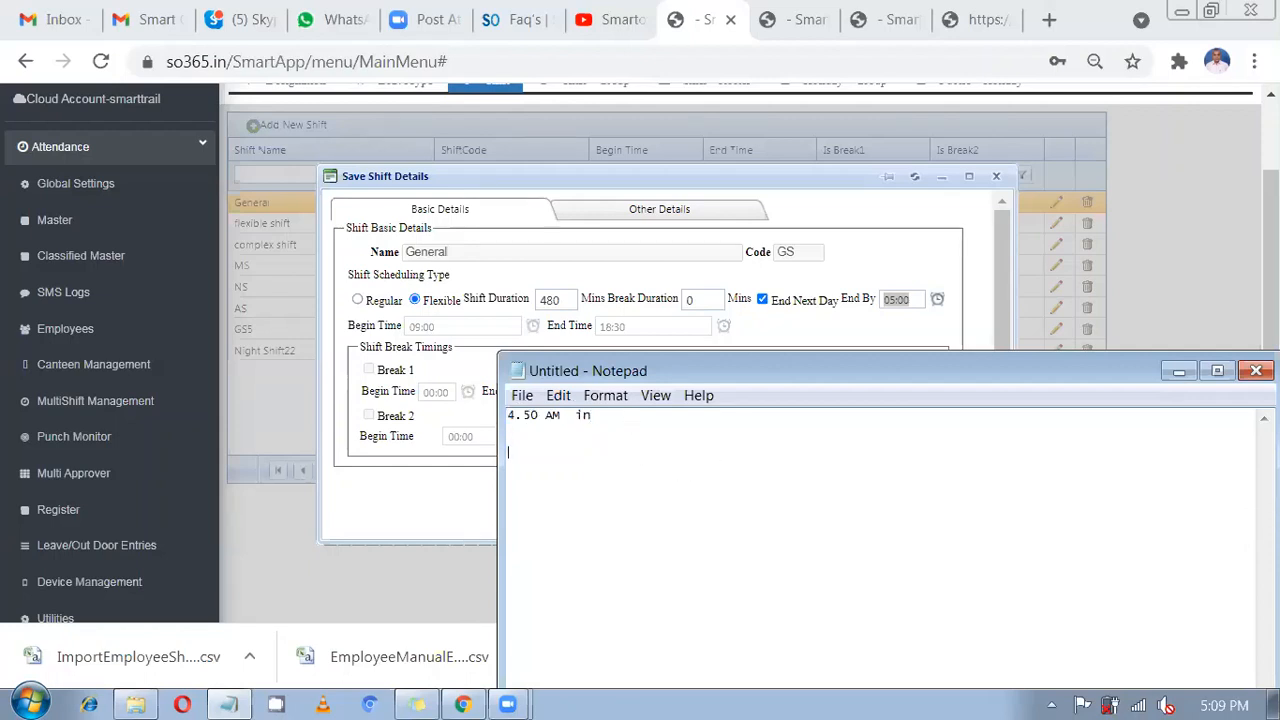
type("5.10AM")
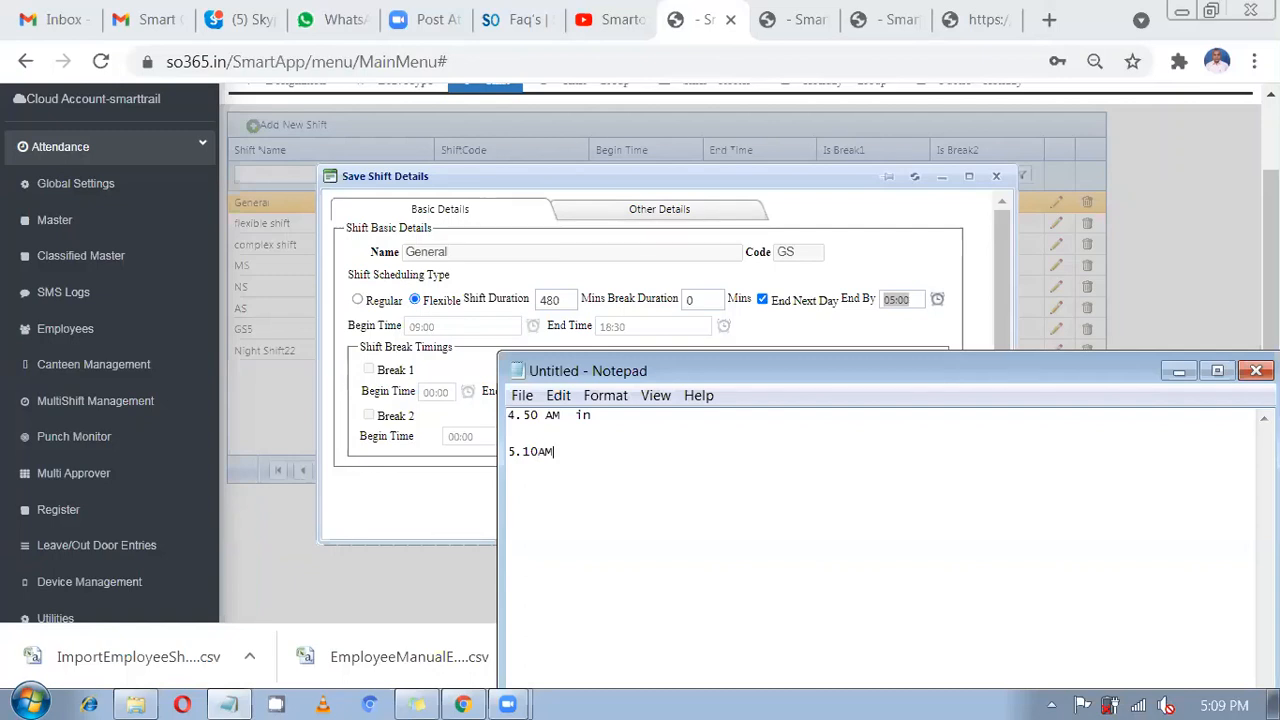
type(" in")
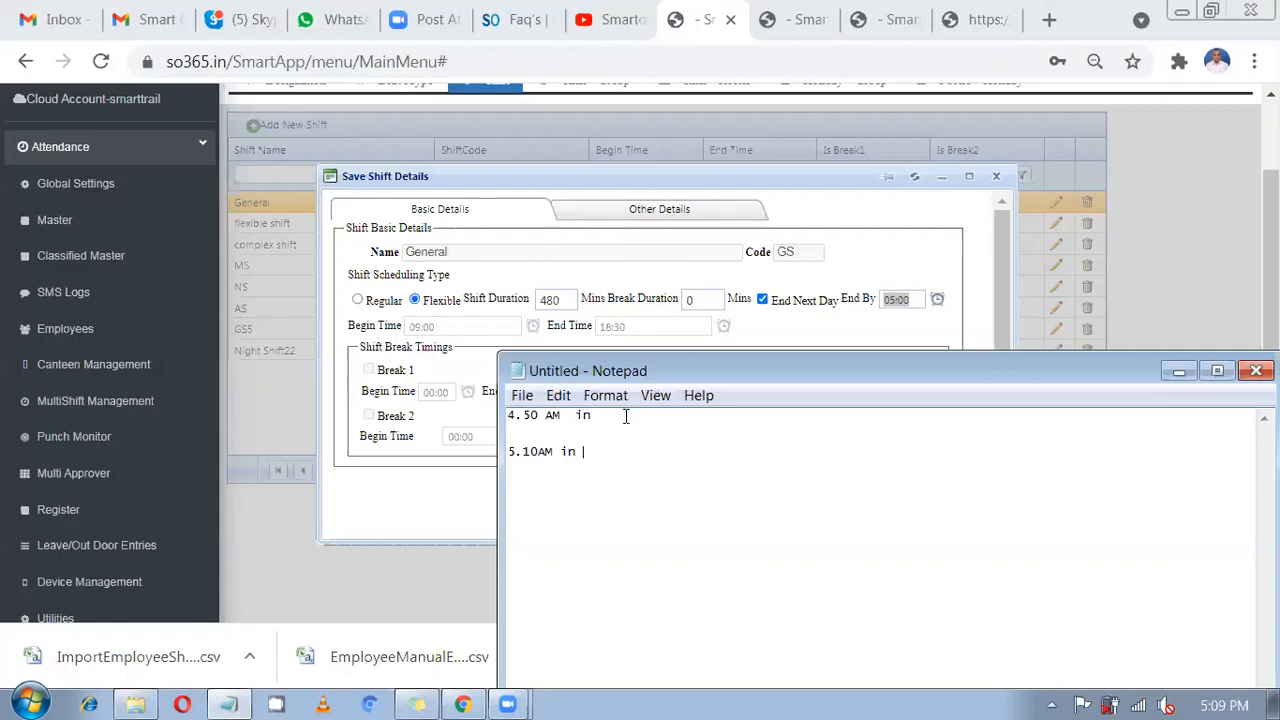
left_click_drag(584, 451, 500, 445)
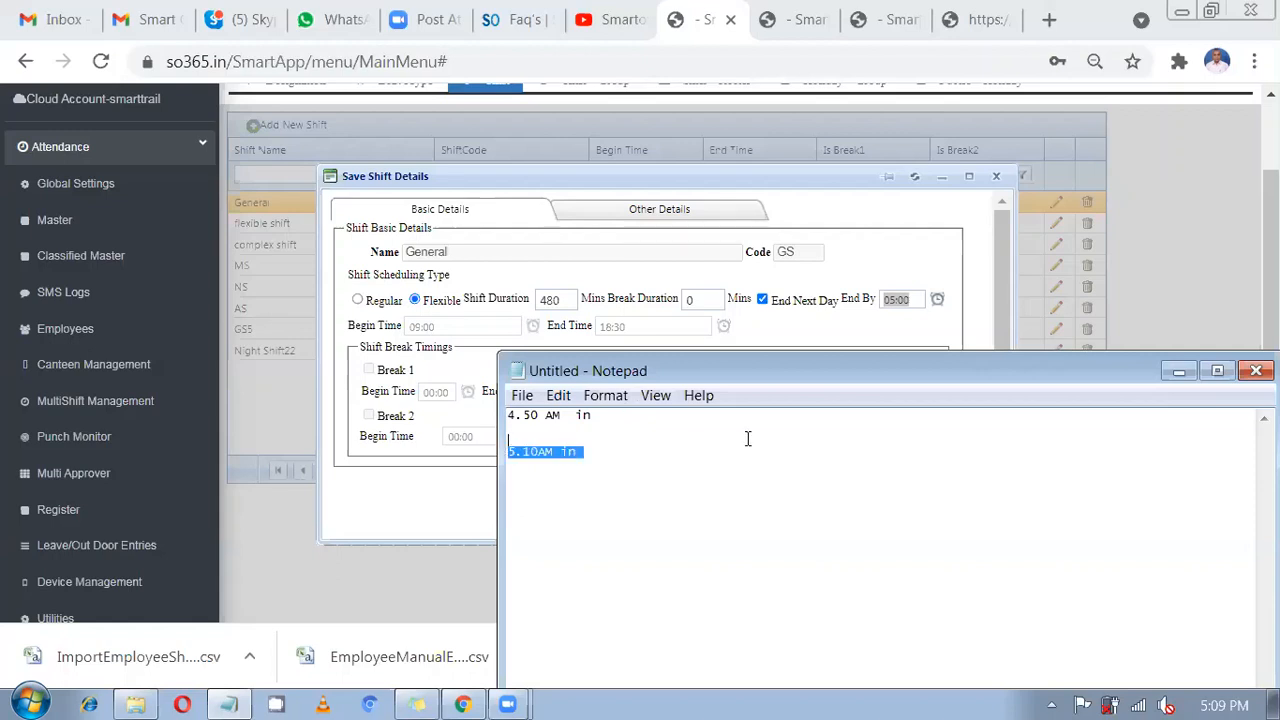
left_click(866, 346)
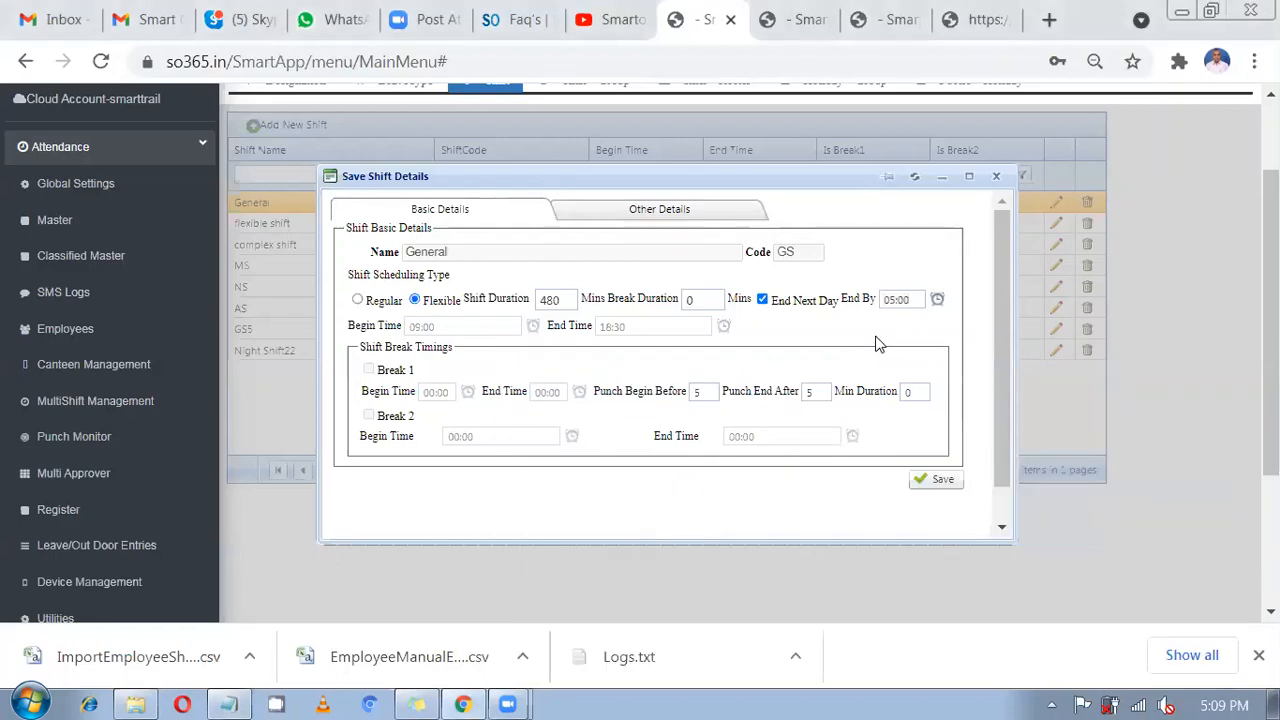
Re-enter 480 as the General shift duration, save, and go to Classified Master.
left_click(996, 177)
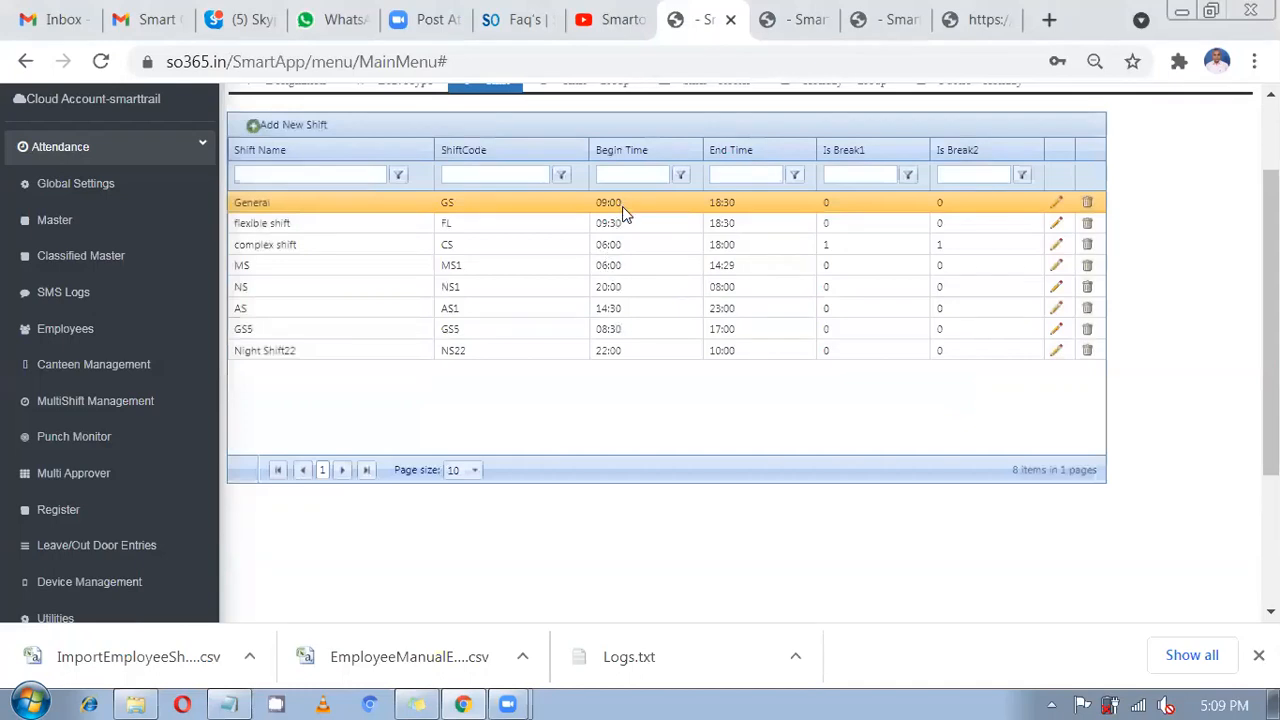
left_click(1056, 206)
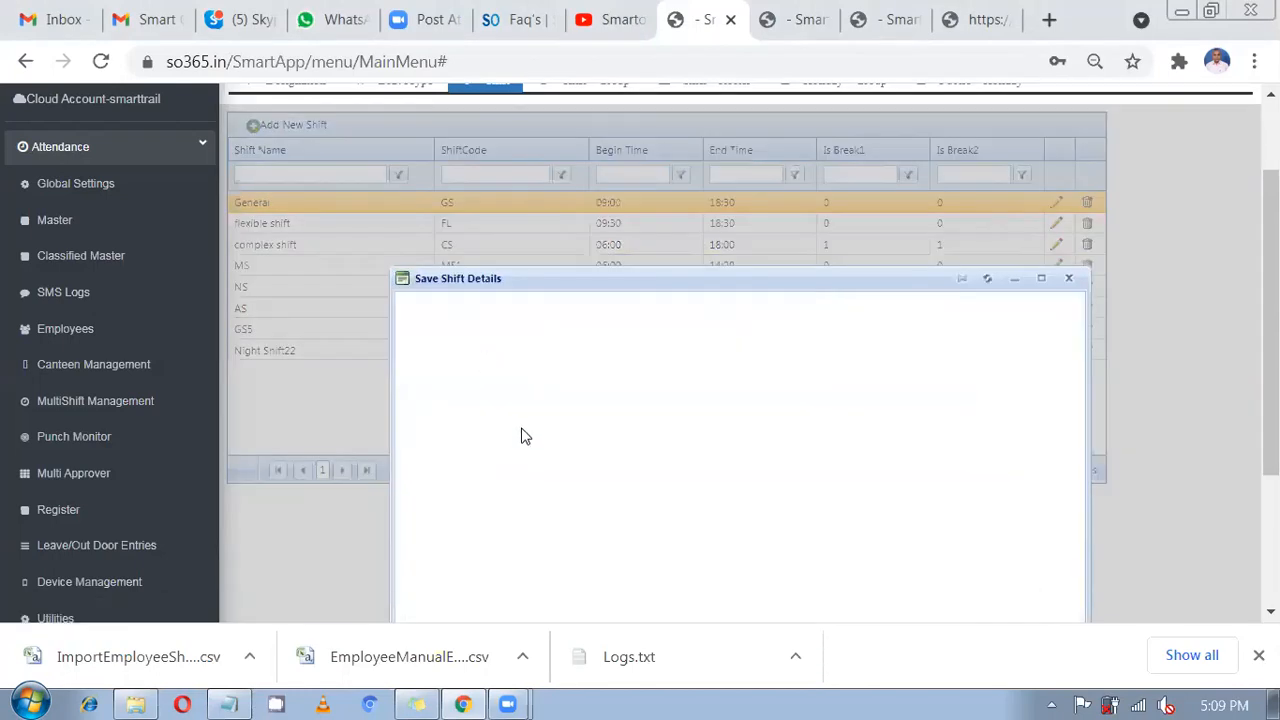
left_click(520, 402)
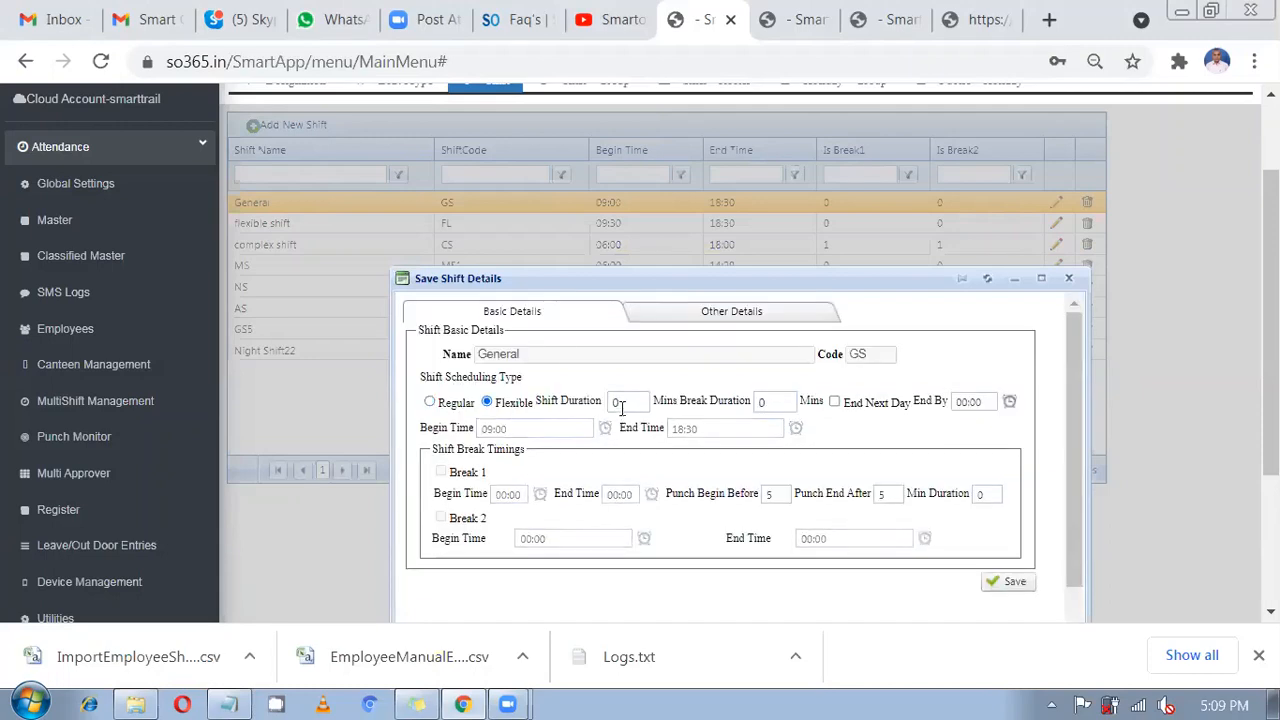
left_click(621, 403)
type("480")
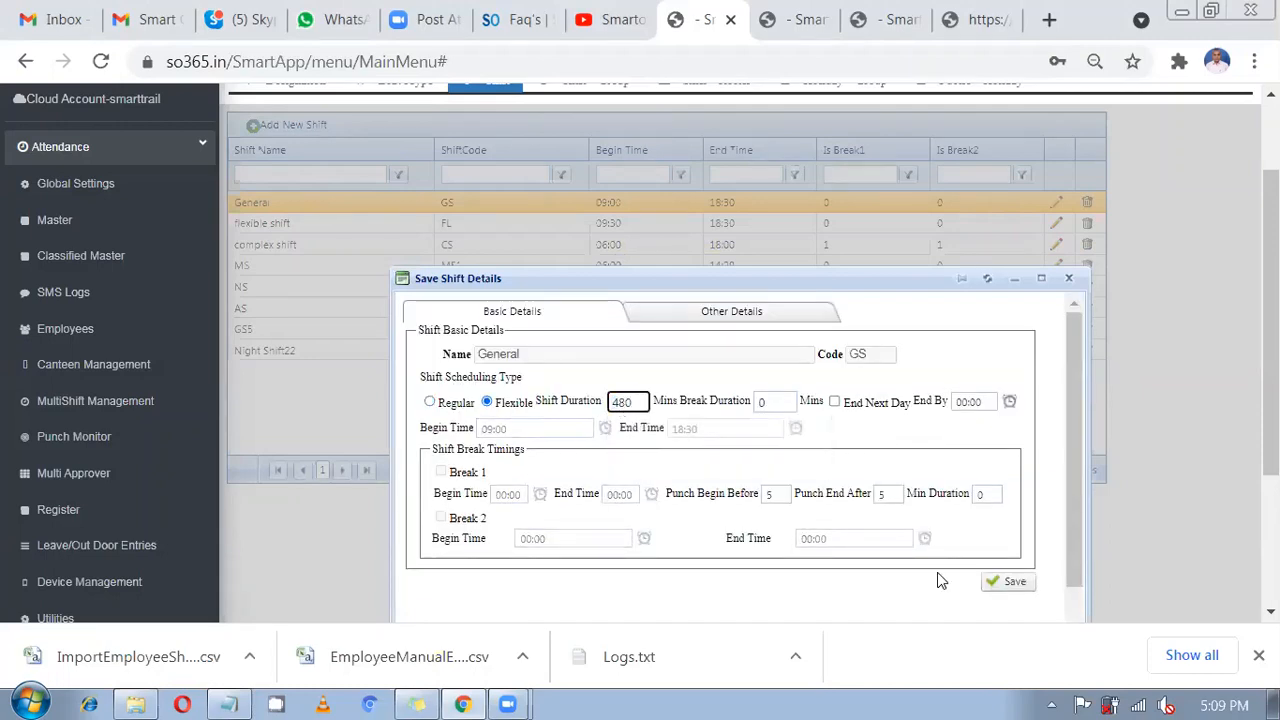
left_click(1008, 583)
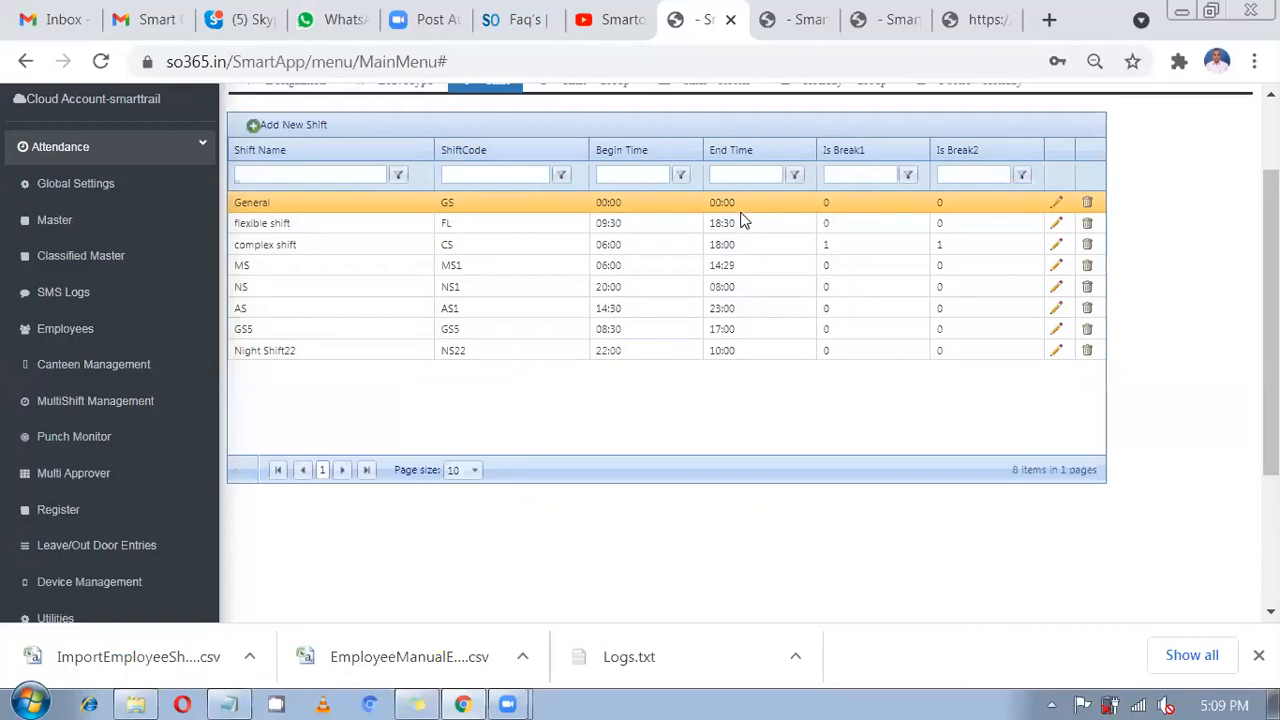
left_click(87, 262)
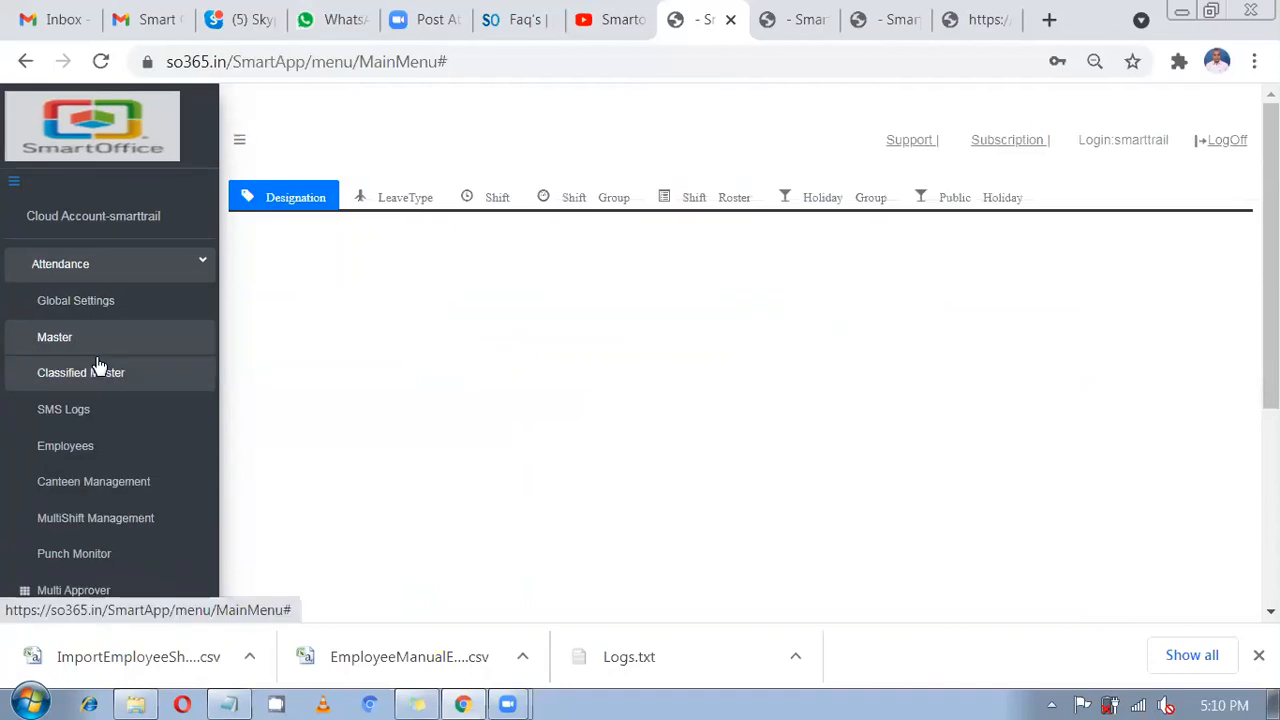
Set the Default category's Flexible Shift Type to GS.
left_click(94, 346)
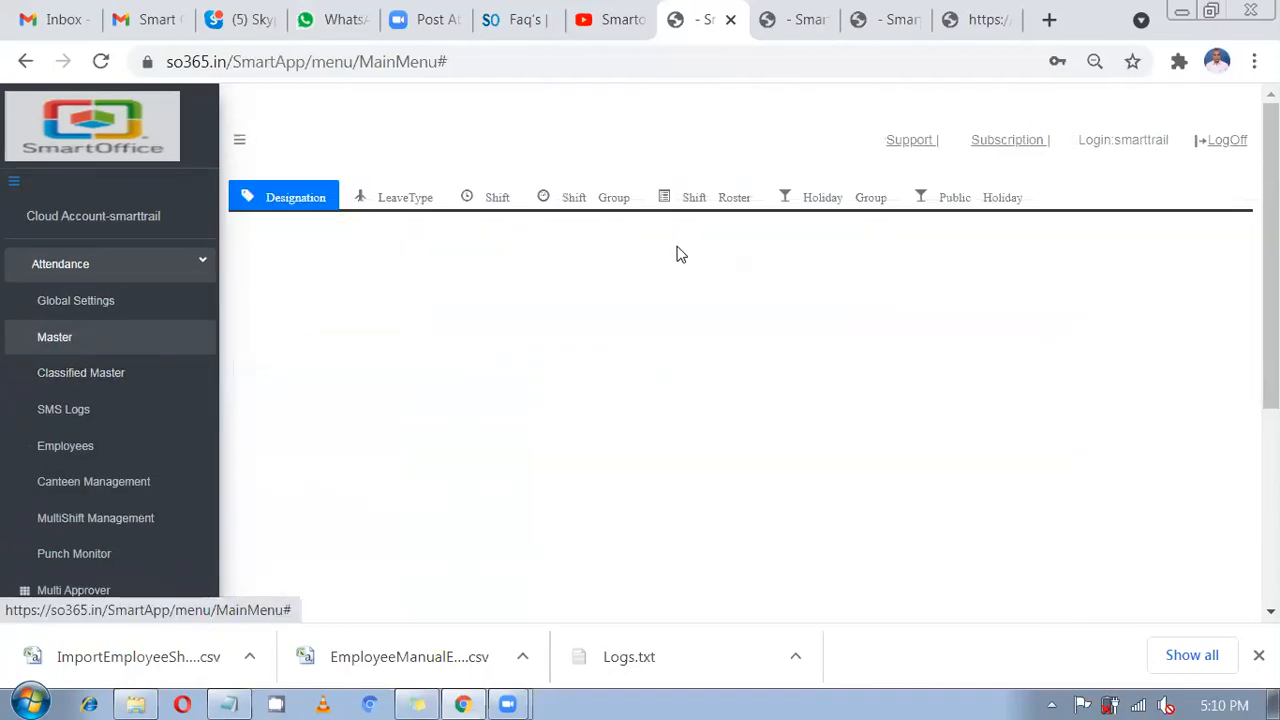
left_click(720, 206)
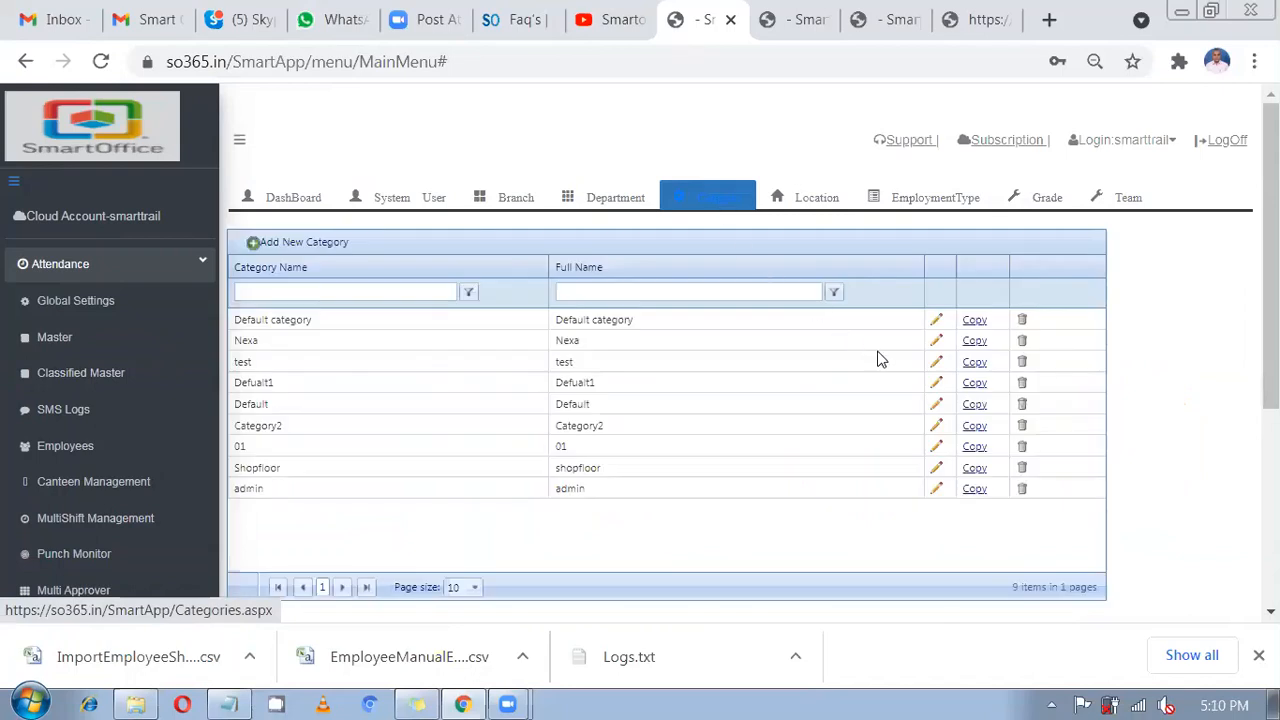
left_click(938, 322)
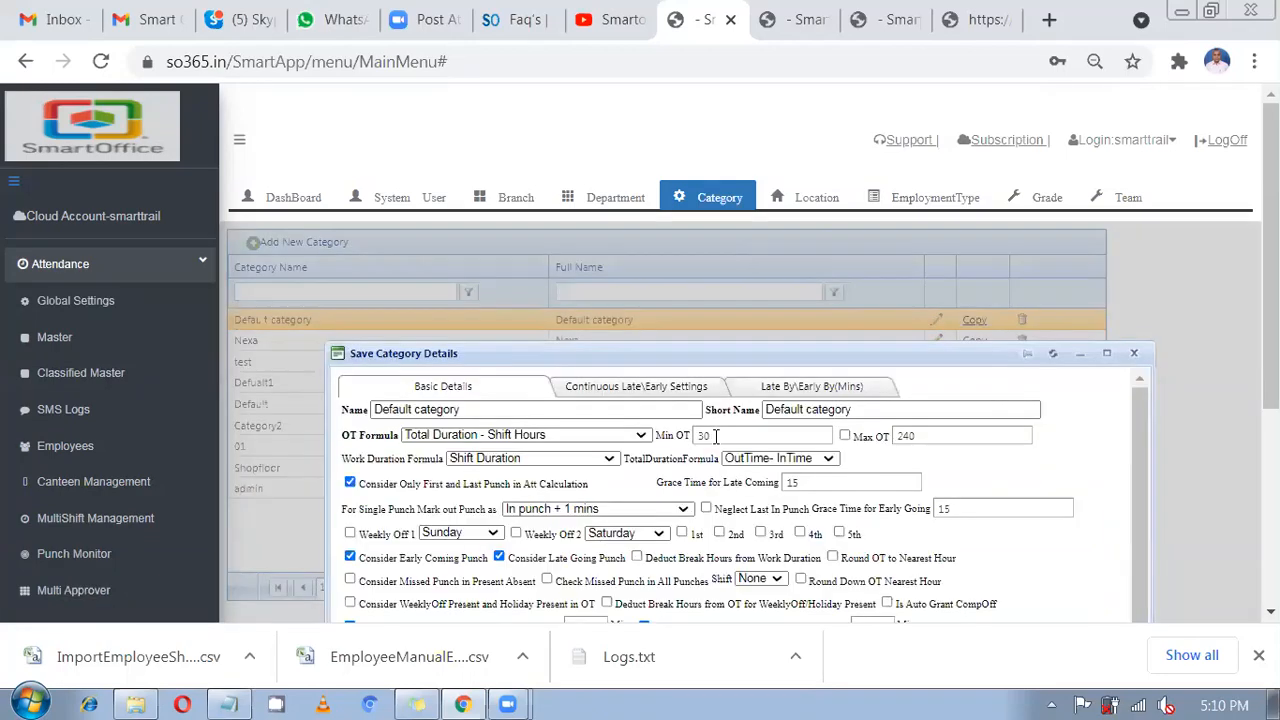
left_click_drag(723, 354, 697, 258)
scroll(995, 547, "down", 3)
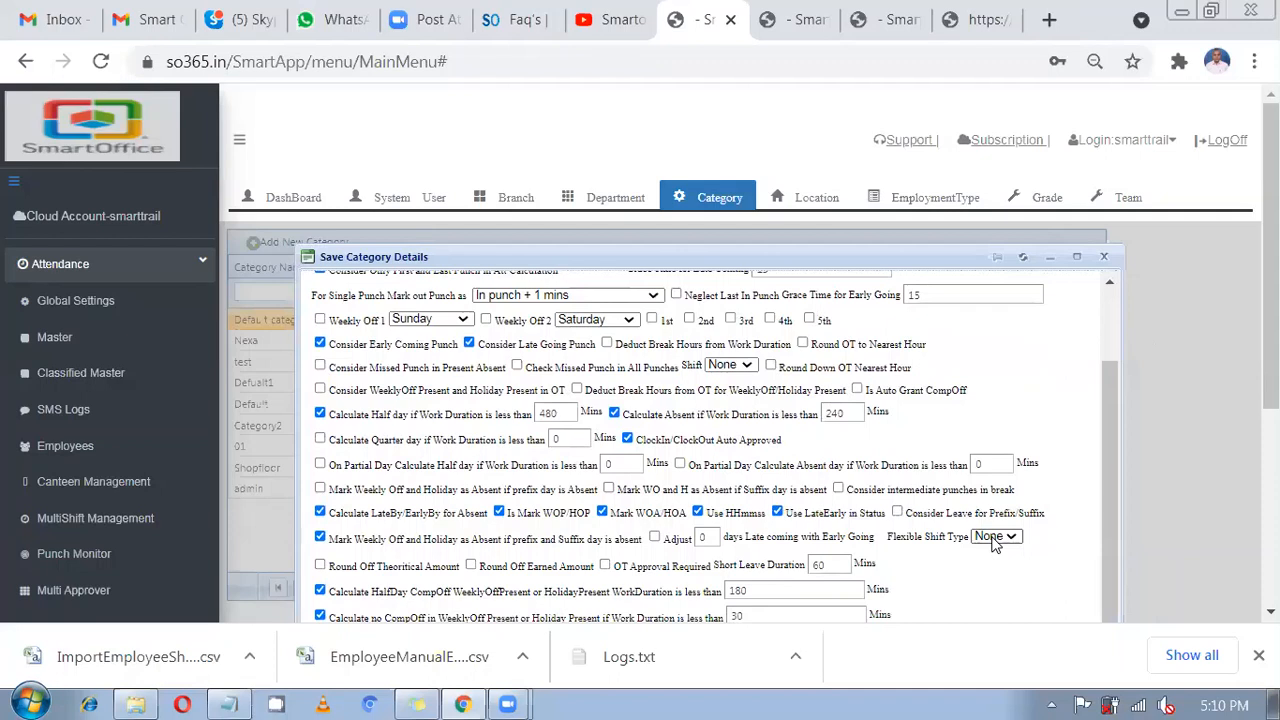
left_click(996, 540)
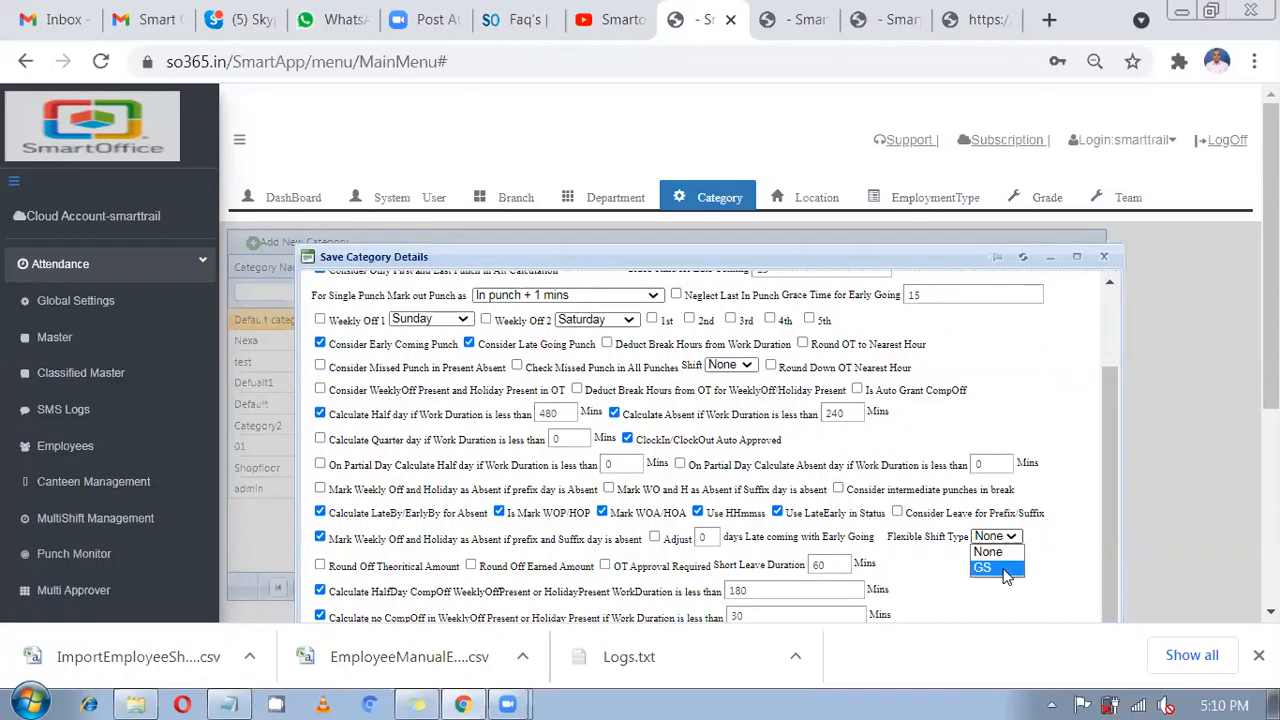
left_click(984, 568)
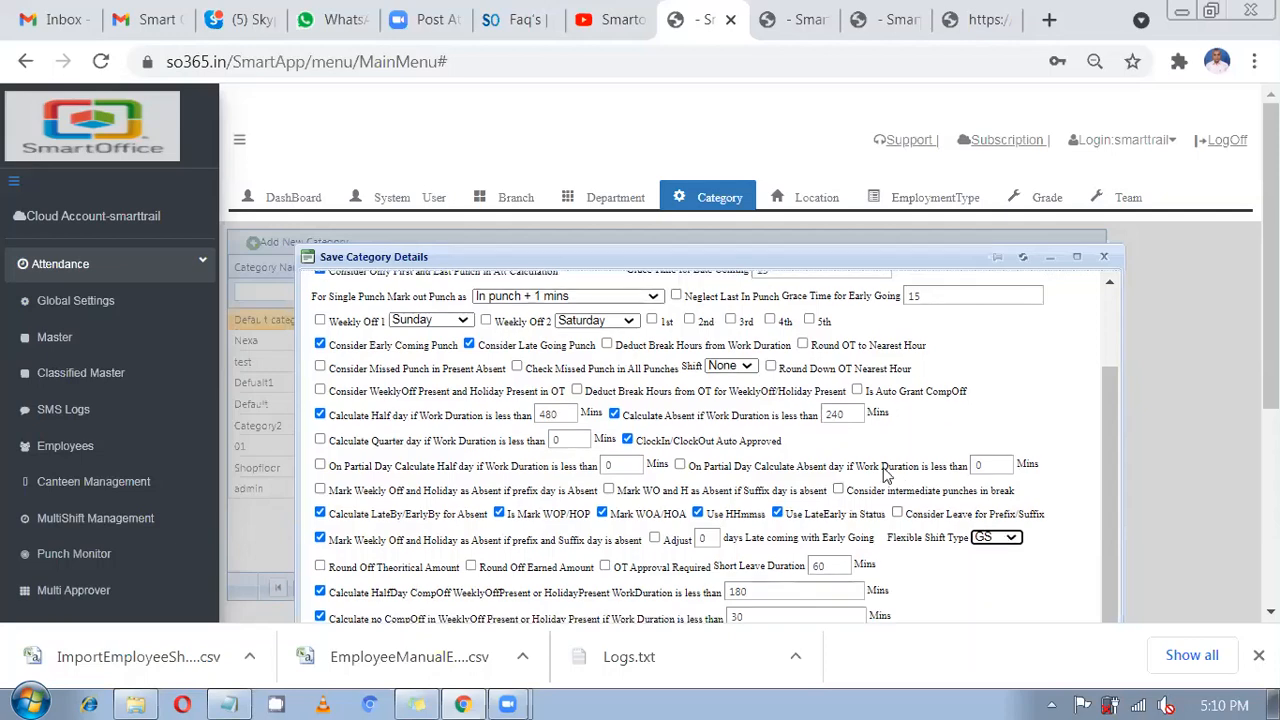
Set the Default category's OT Formula to TotalDuration-ShiftDuration.
scroll(885, 475, "up", 3)
left_click(438, 340)
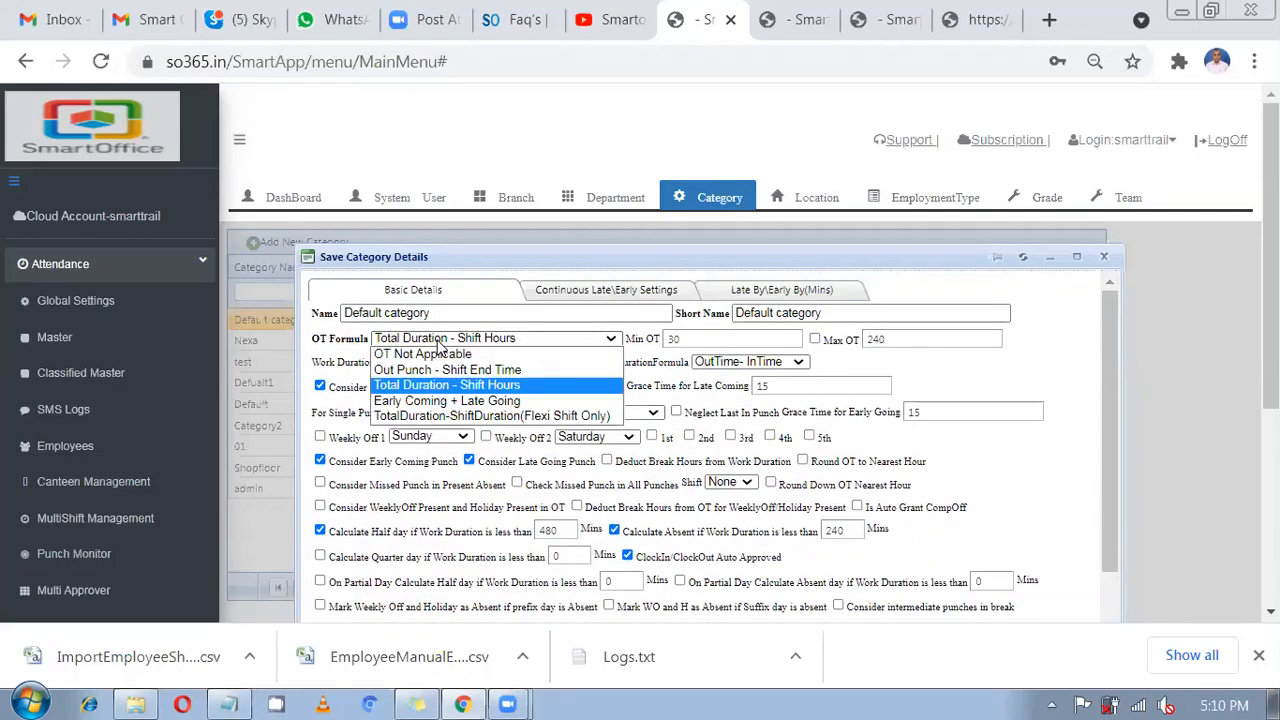
left_click(472, 416)
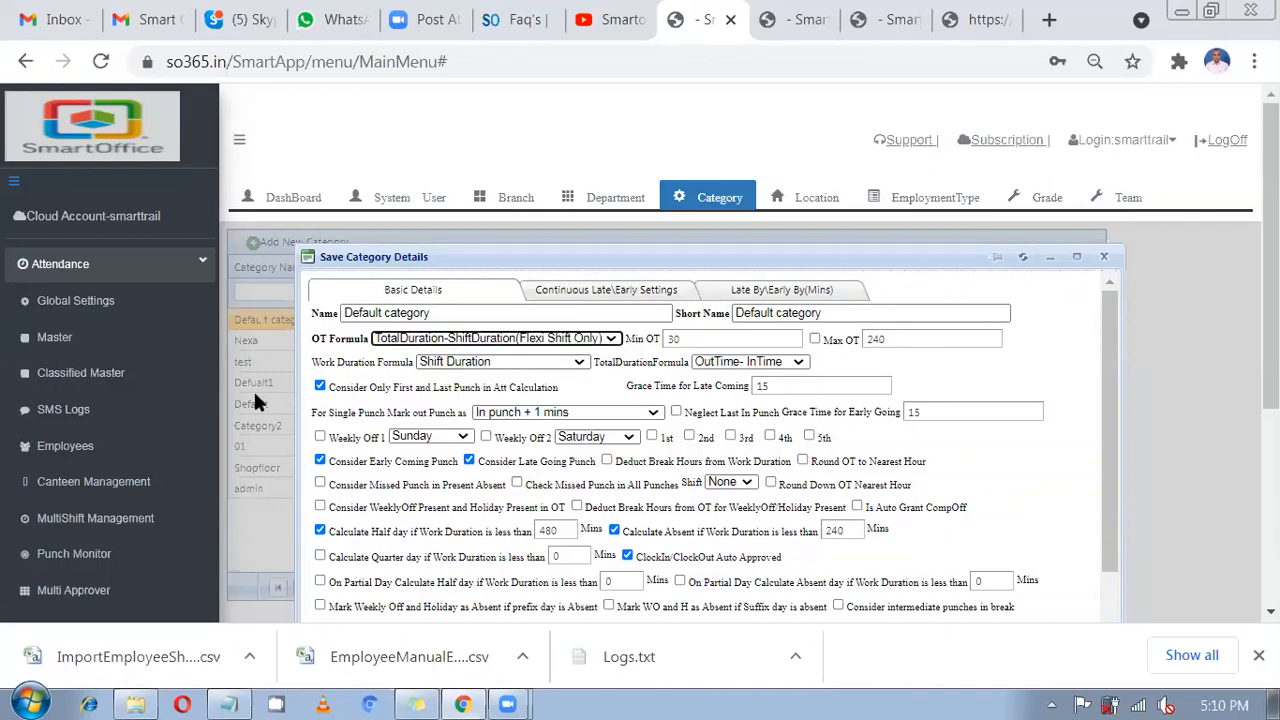
scroll(70, 390, "down", 1)
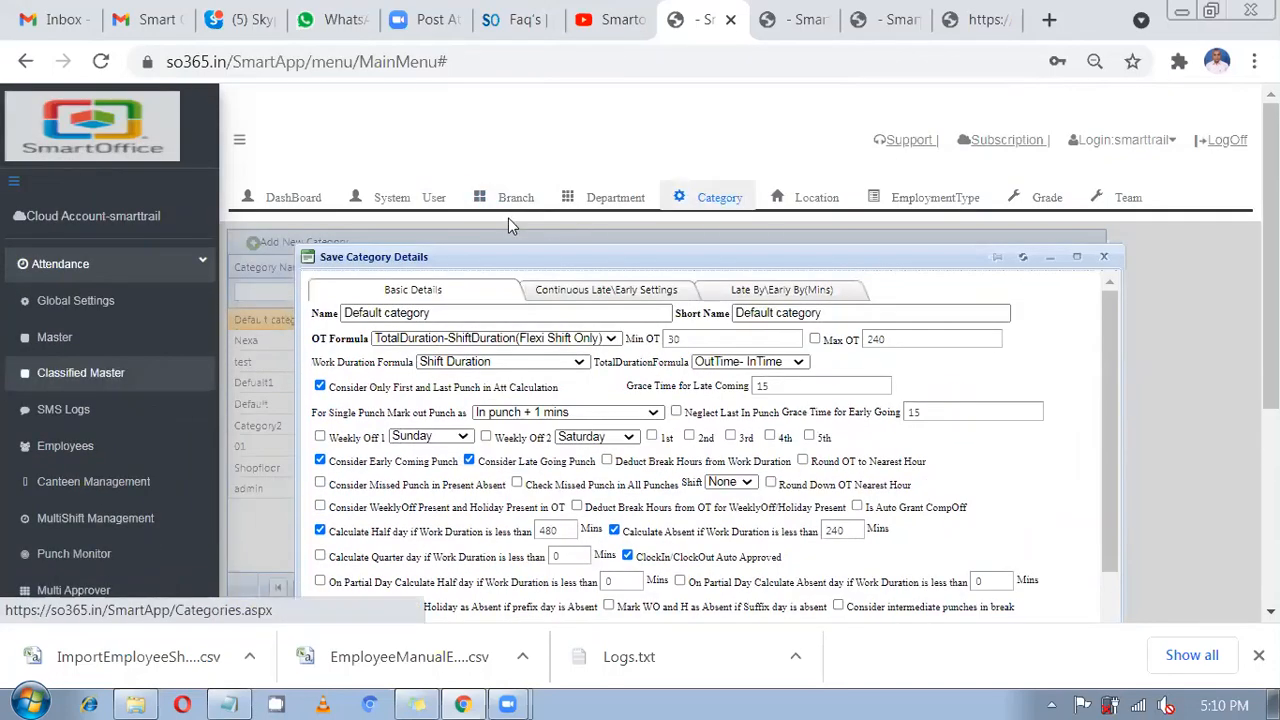
Review the GS5 and Night Shift22 rows in the shift list.
left_click(506, 206)
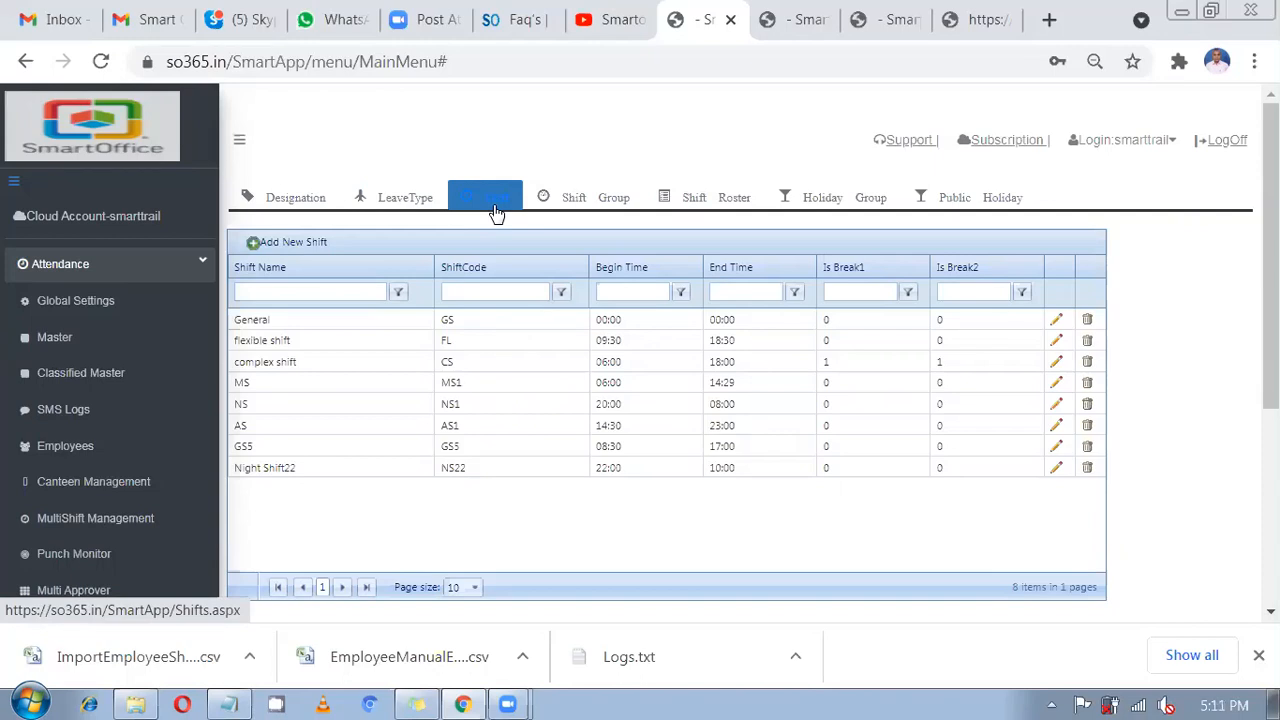
left_click(478, 450)
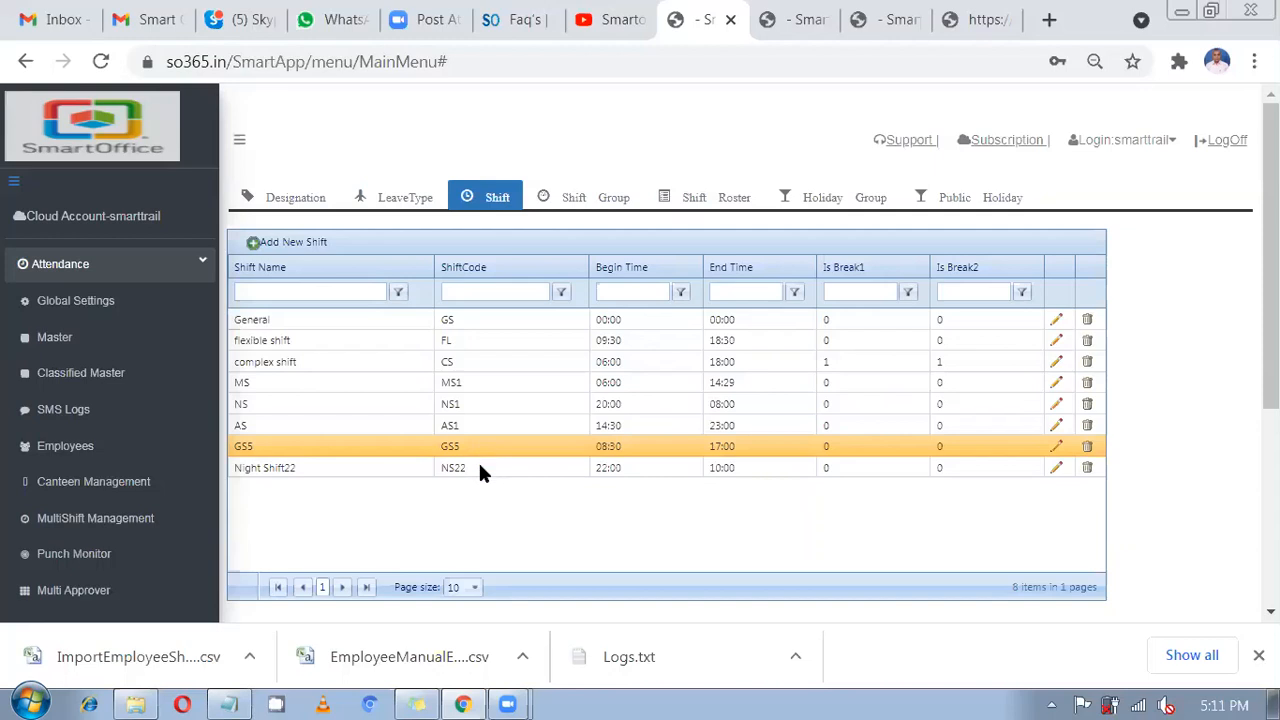
left_click(480, 468)
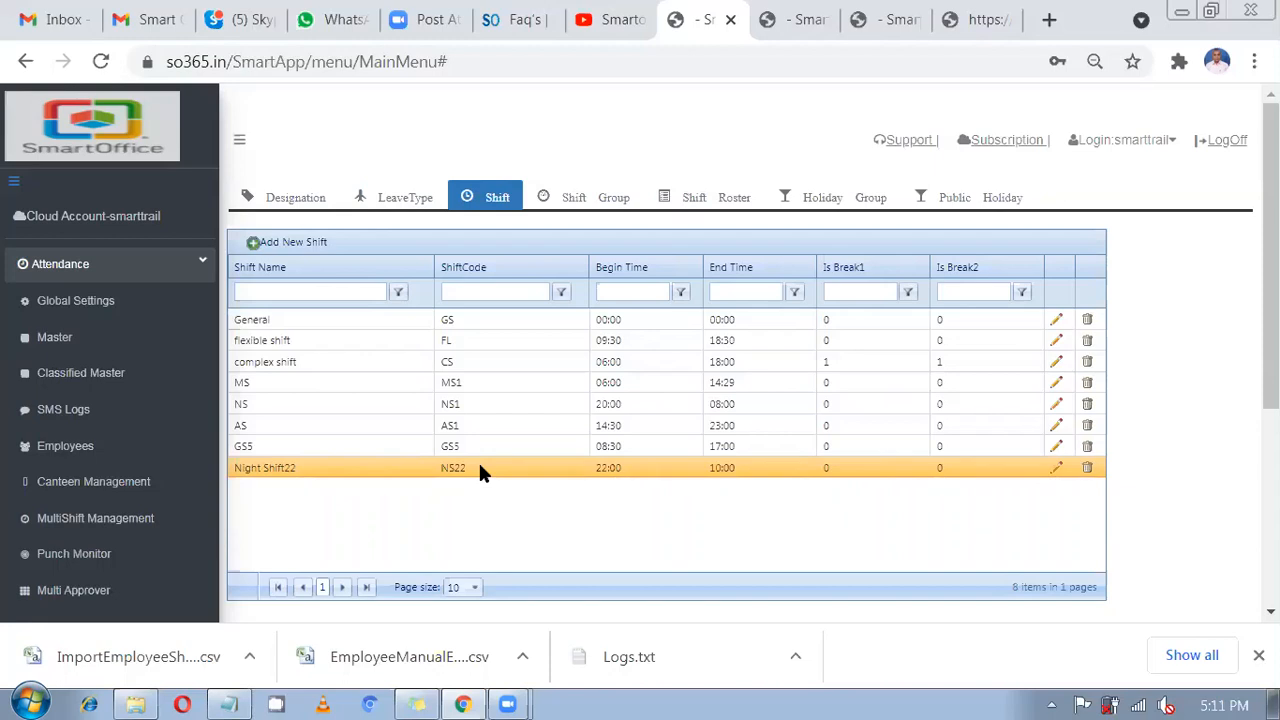
Go to Register and show the Employee Shift register for June 2021.
scroll(358, 467, "down", 1)
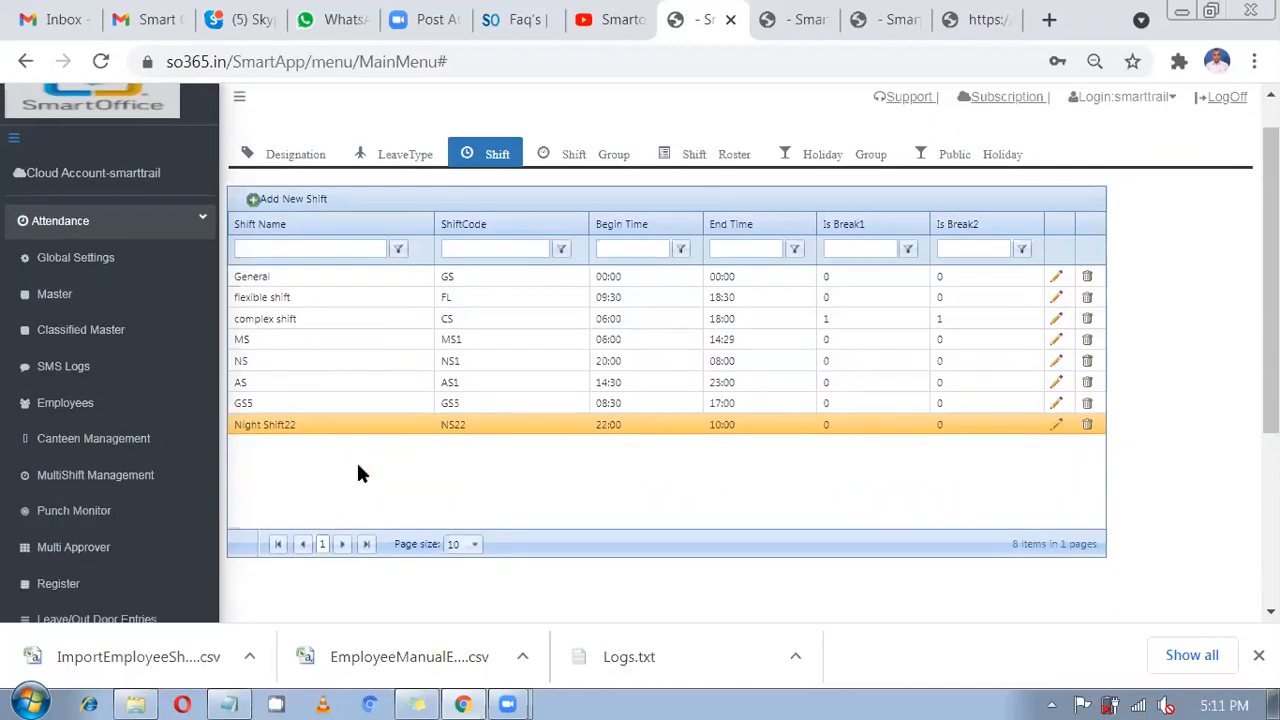
scroll(75, 262, "down", 1)
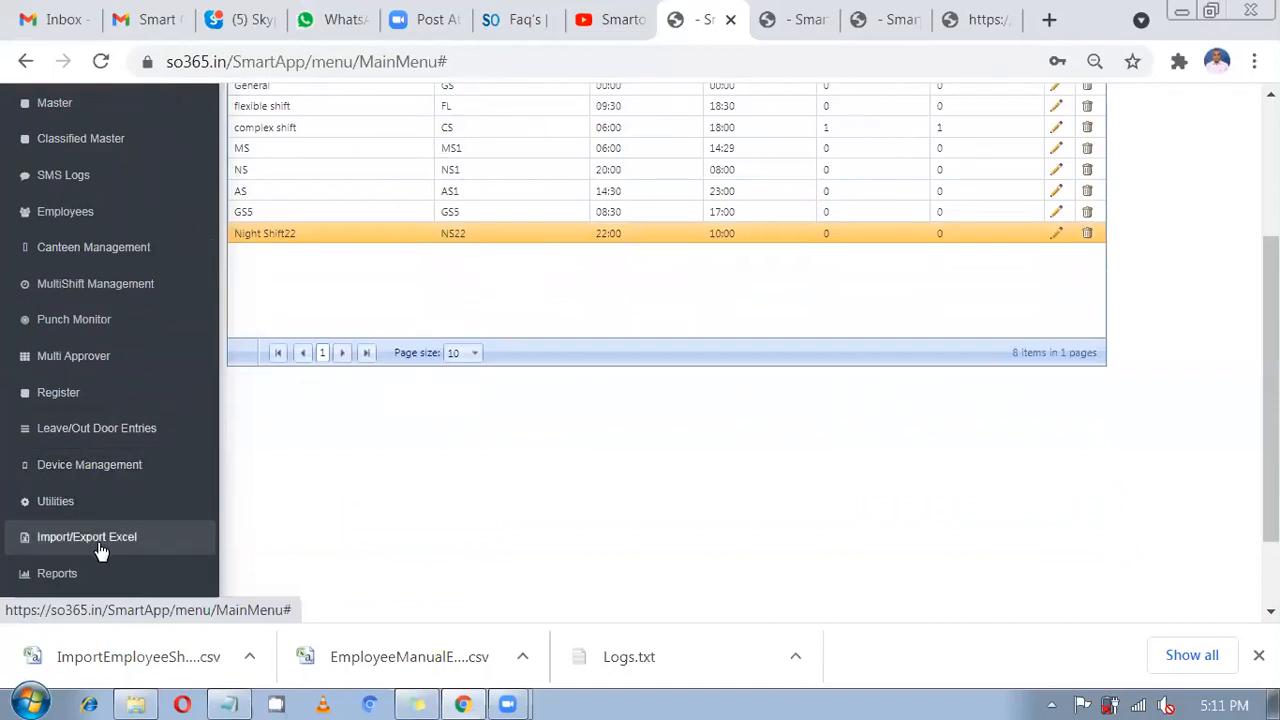
scroll(108, 405, "up", 2)
left_click(108, 405)
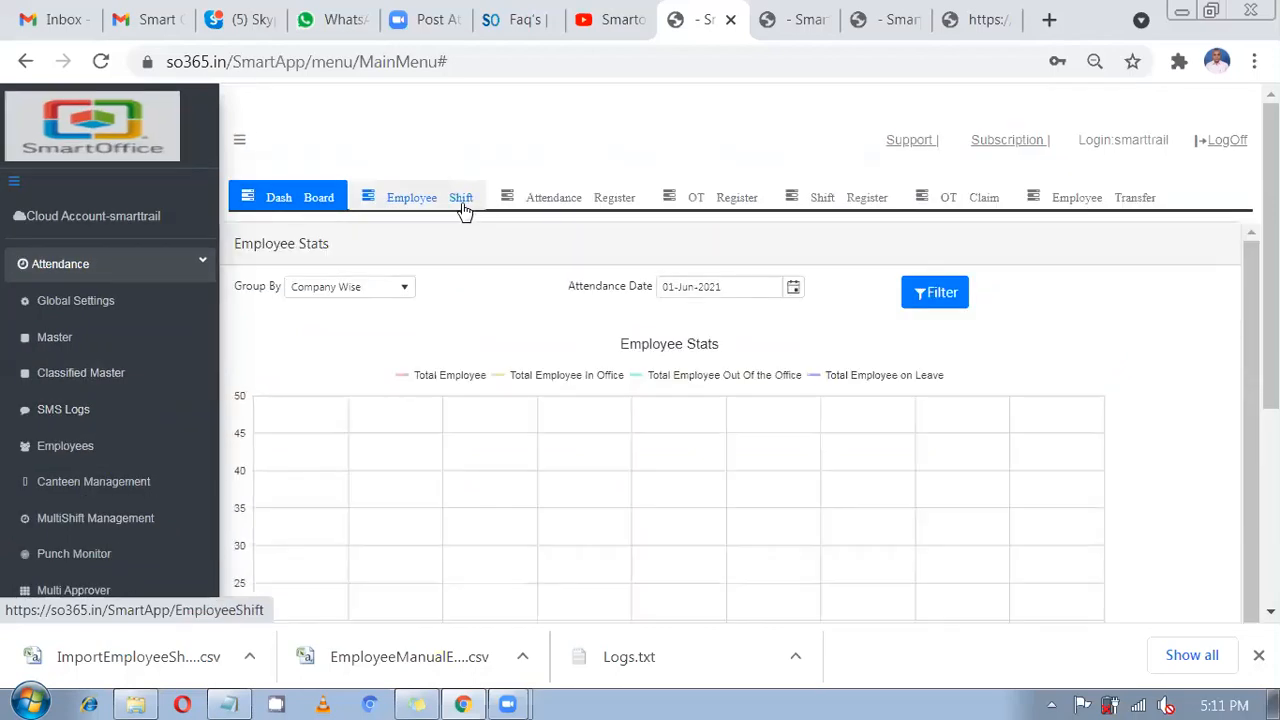
left_click(463, 208)
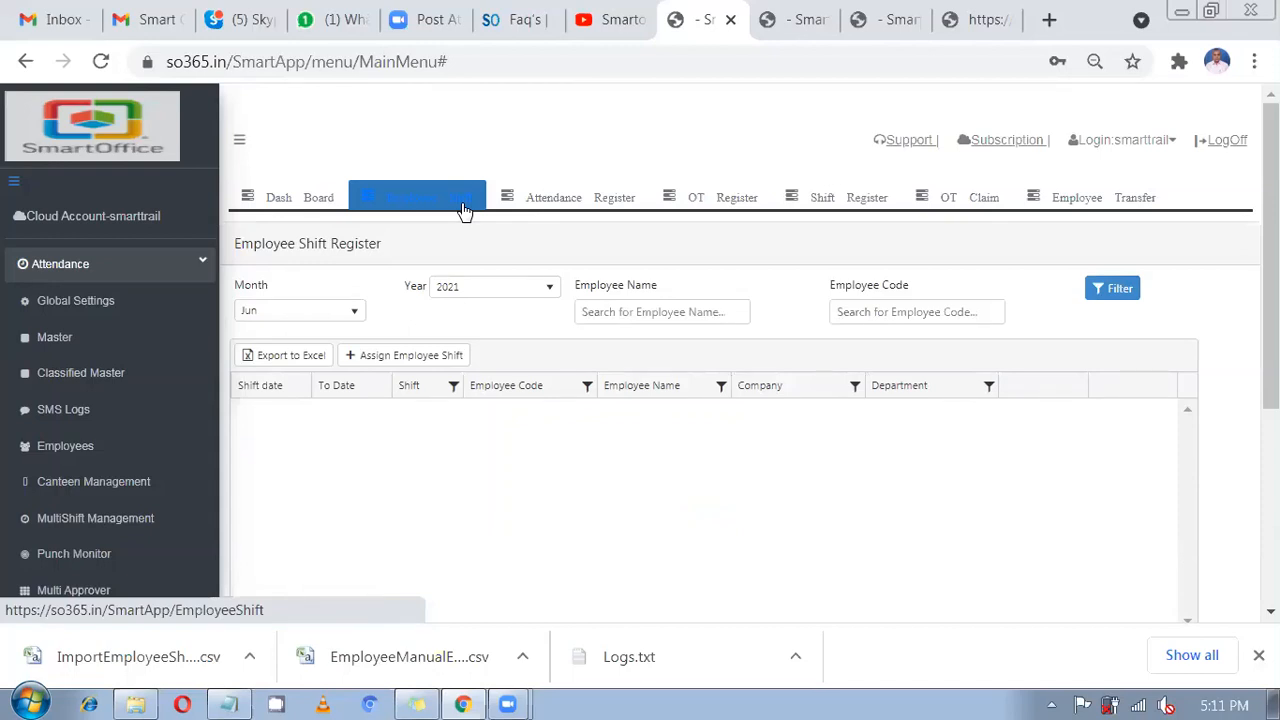
Start a shift allotment, tick employee 14's row and choose the GS5 shift.
left_click(387, 362)
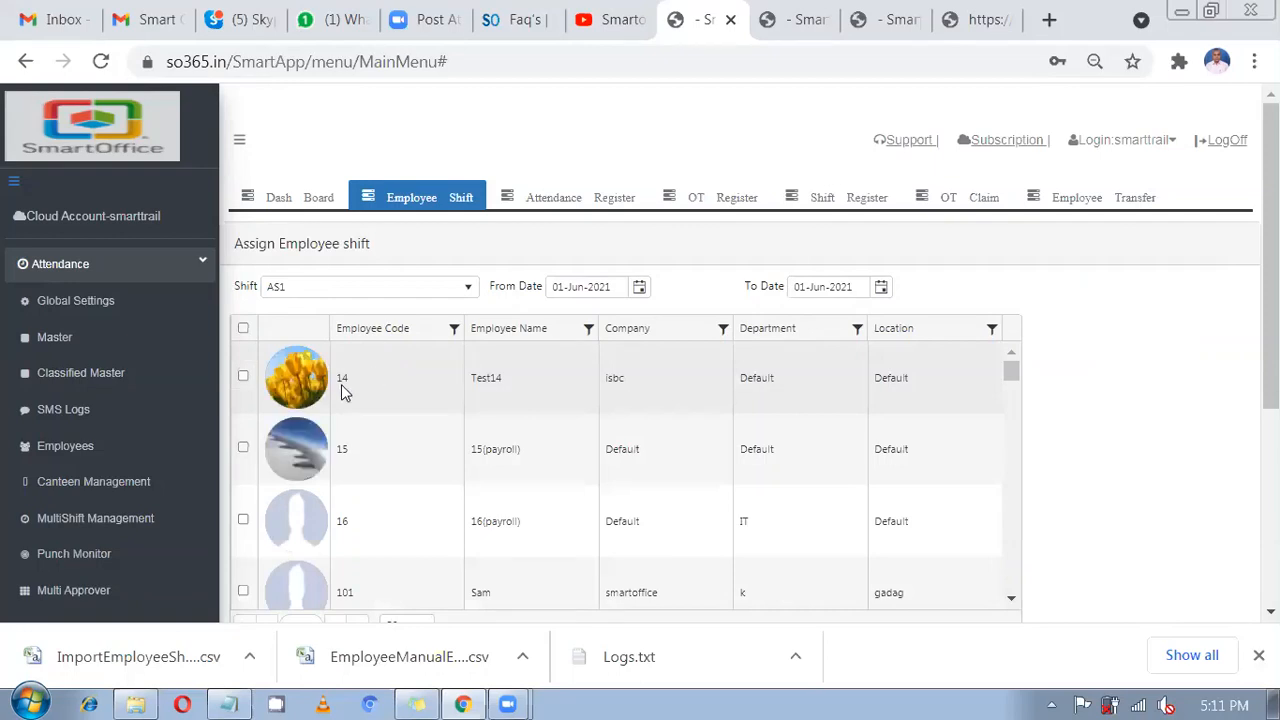
left_click(243, 378)
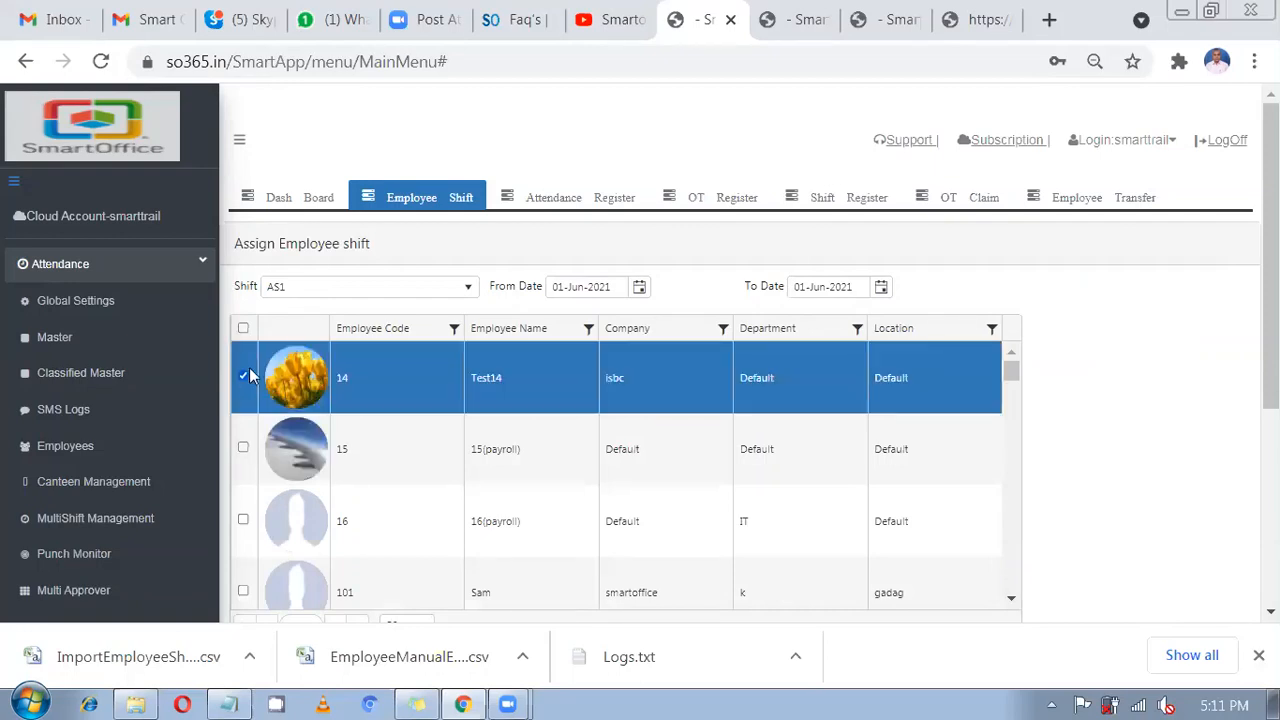
left_click(307, 294)
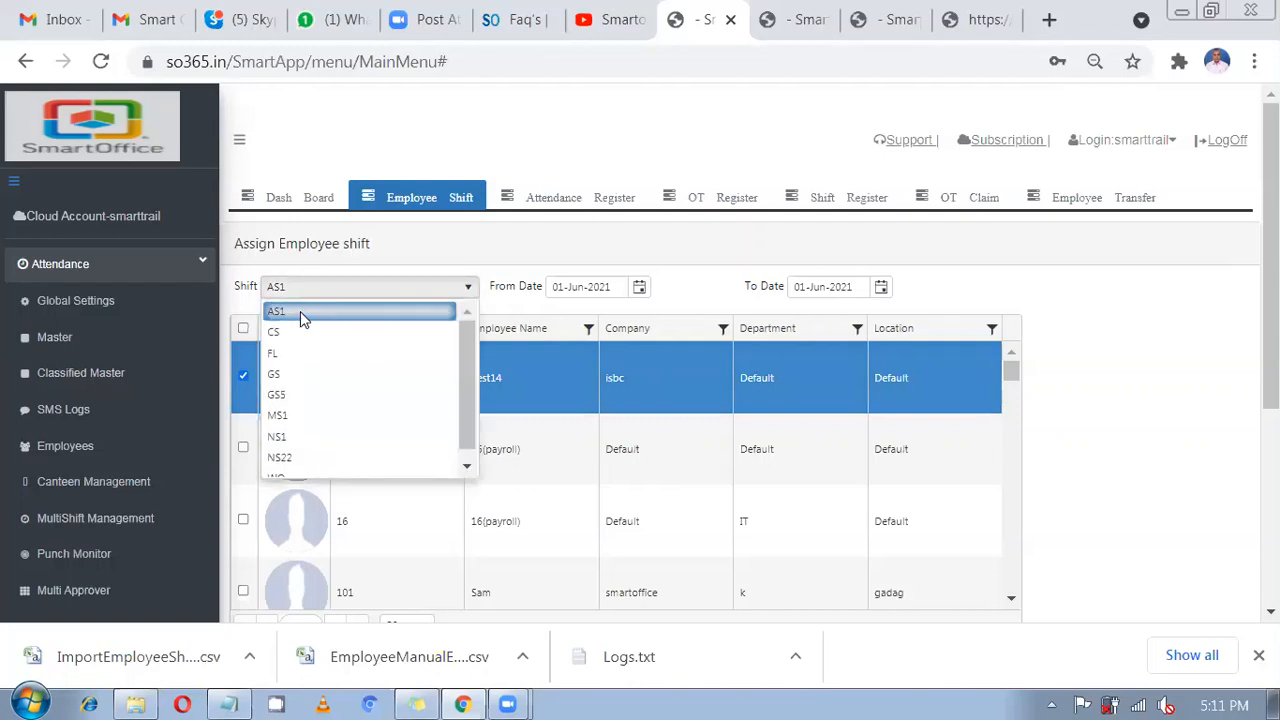
scroll(302, 403, "down", 1)
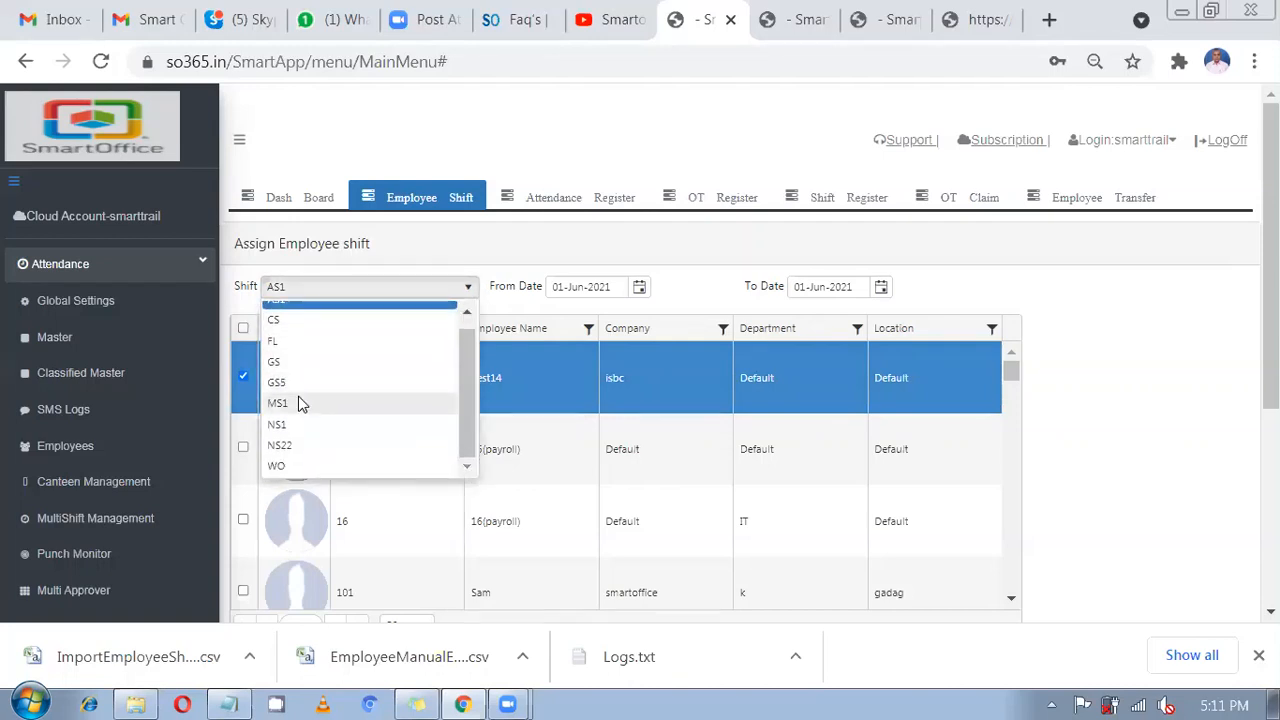
left_click(300, 383)
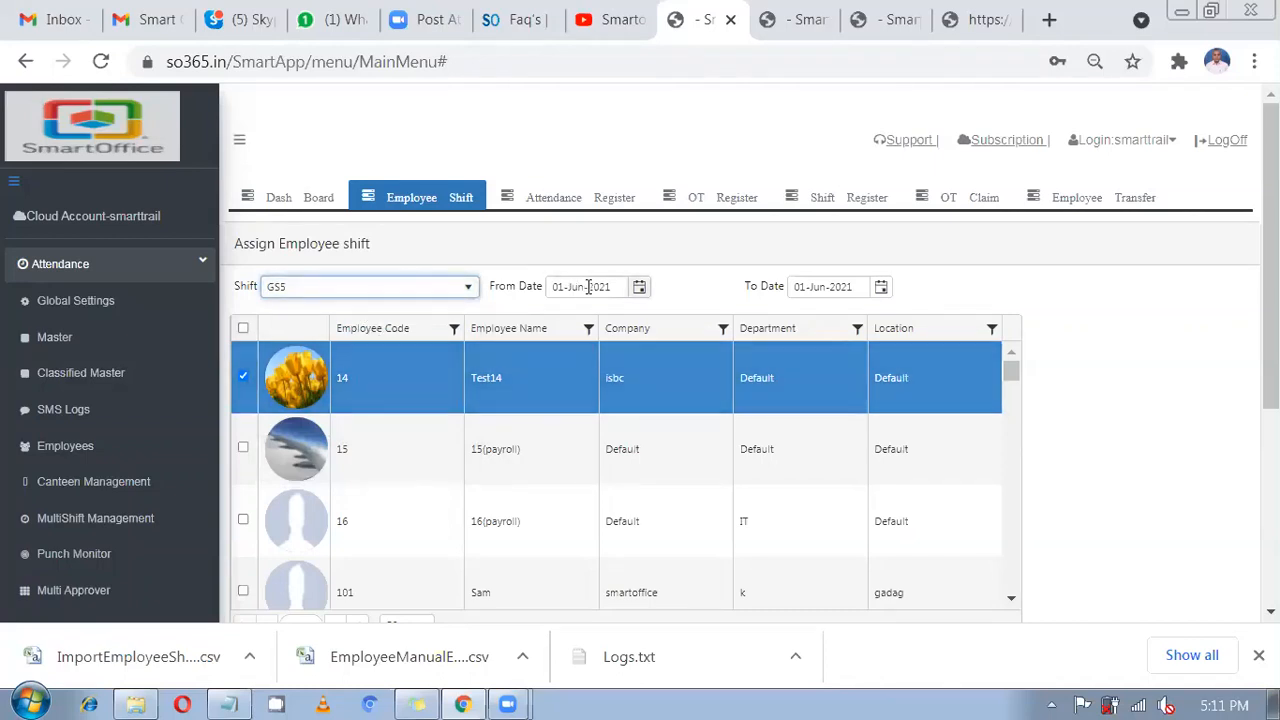
left_click(639, 288)
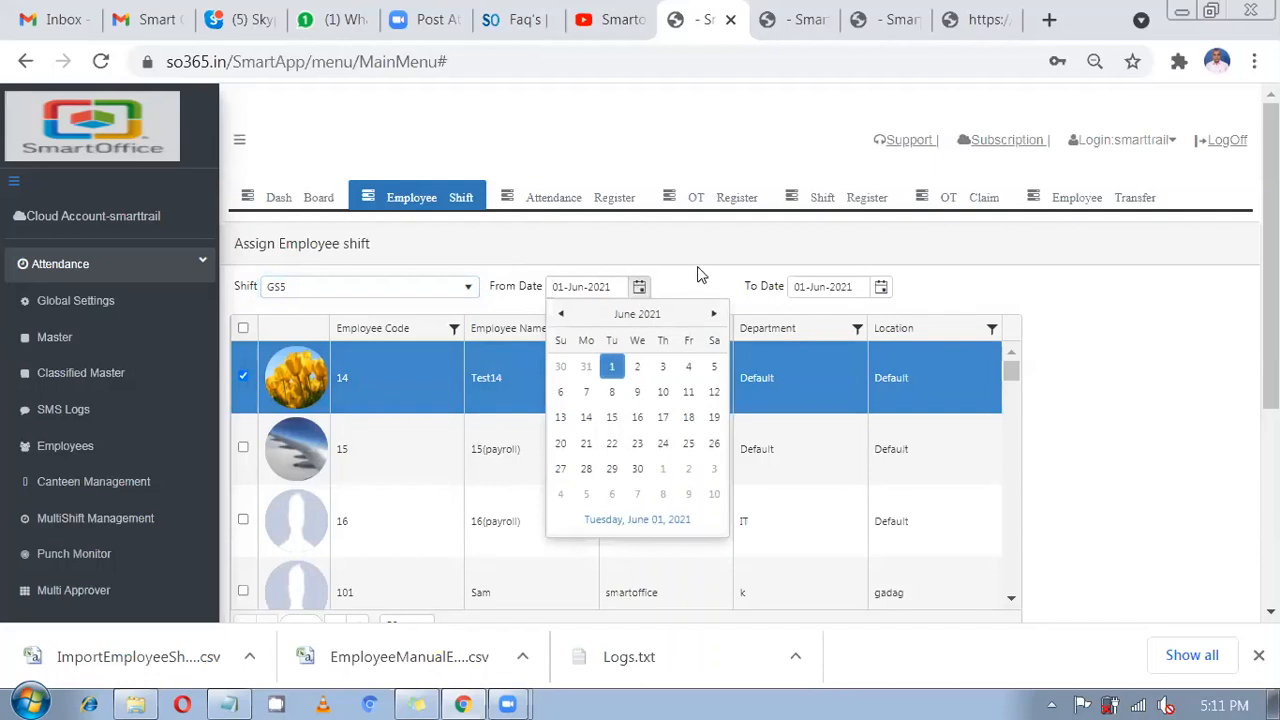
left_click(639, 288)
left_click(370, 290)
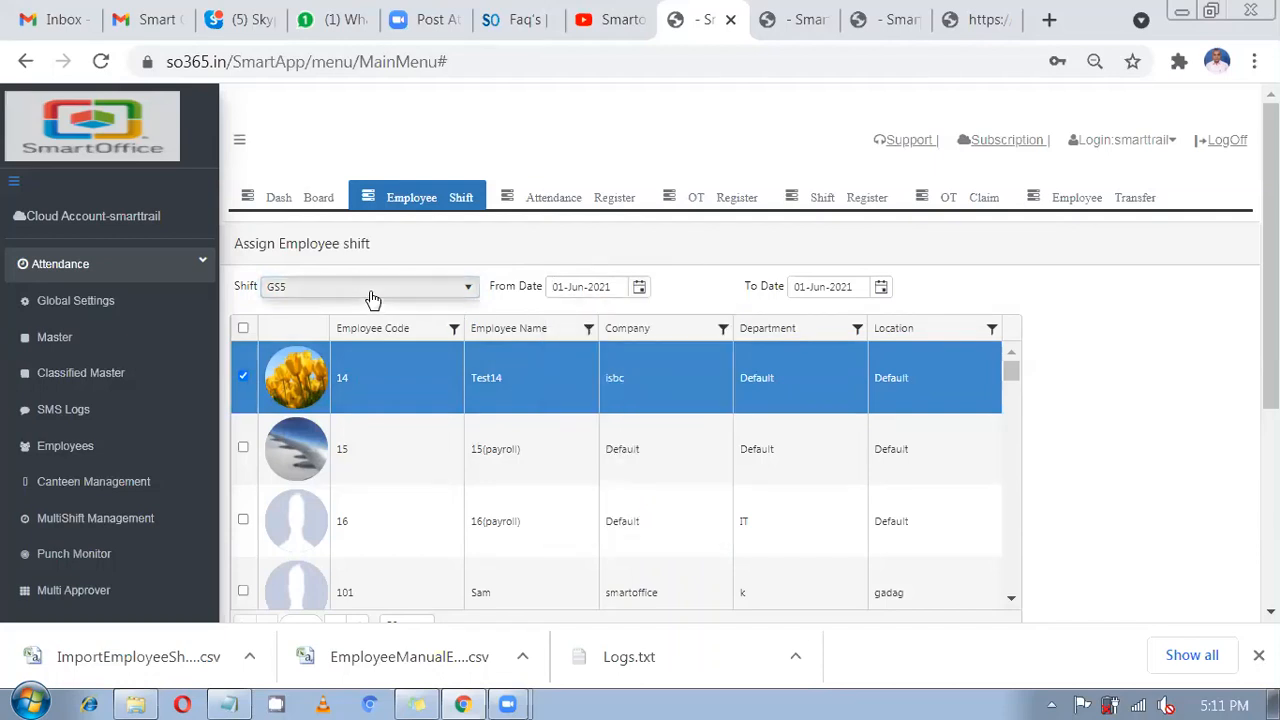
left_click(371, 292)
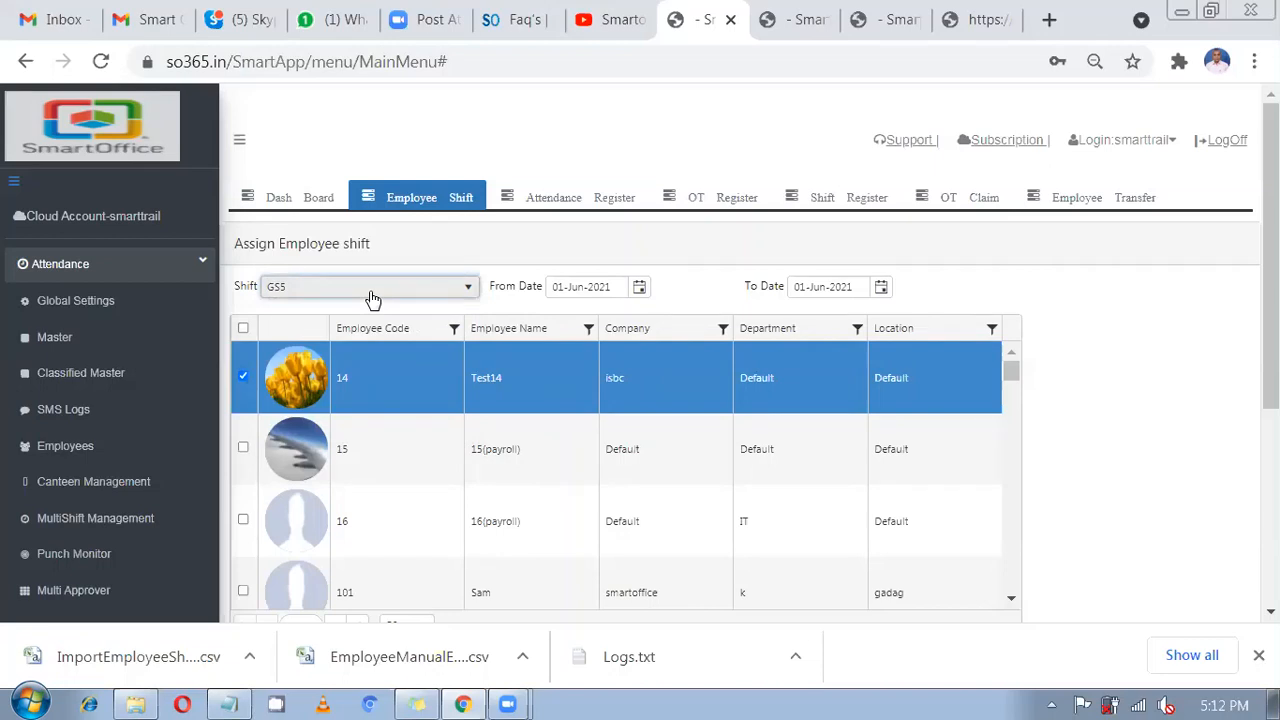
right_click(686, 8)
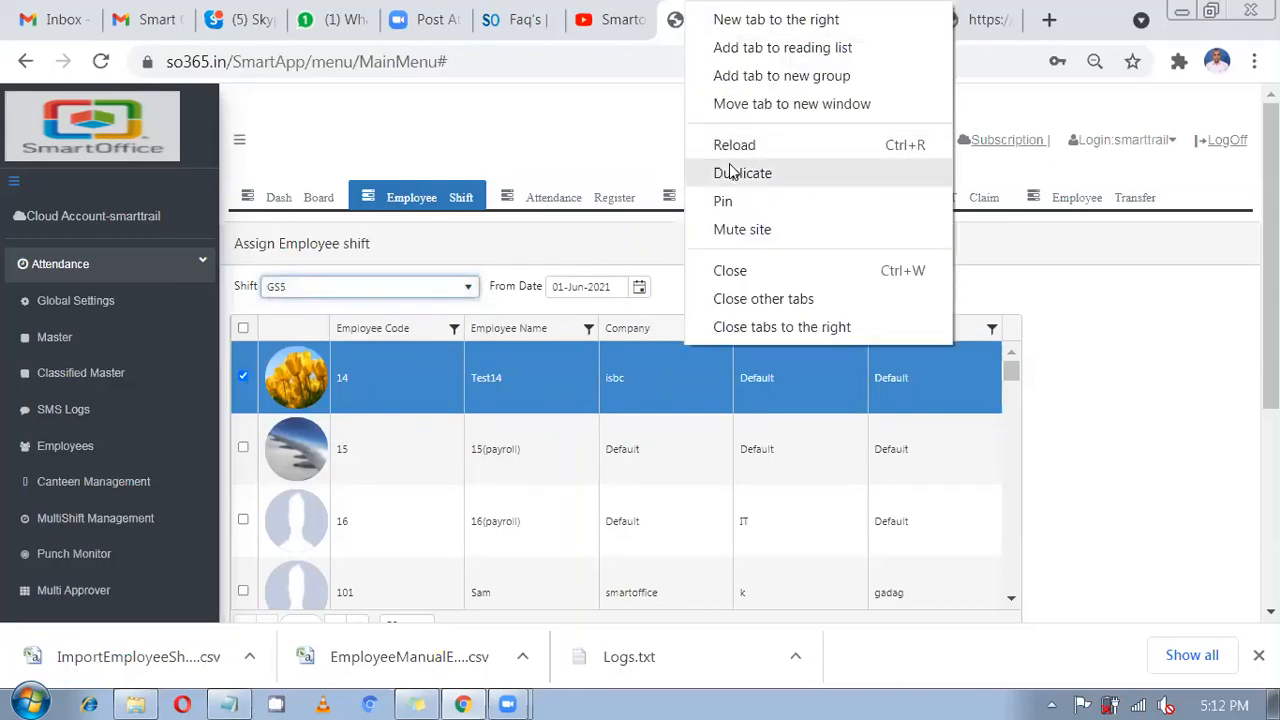
left_click(546, 155)
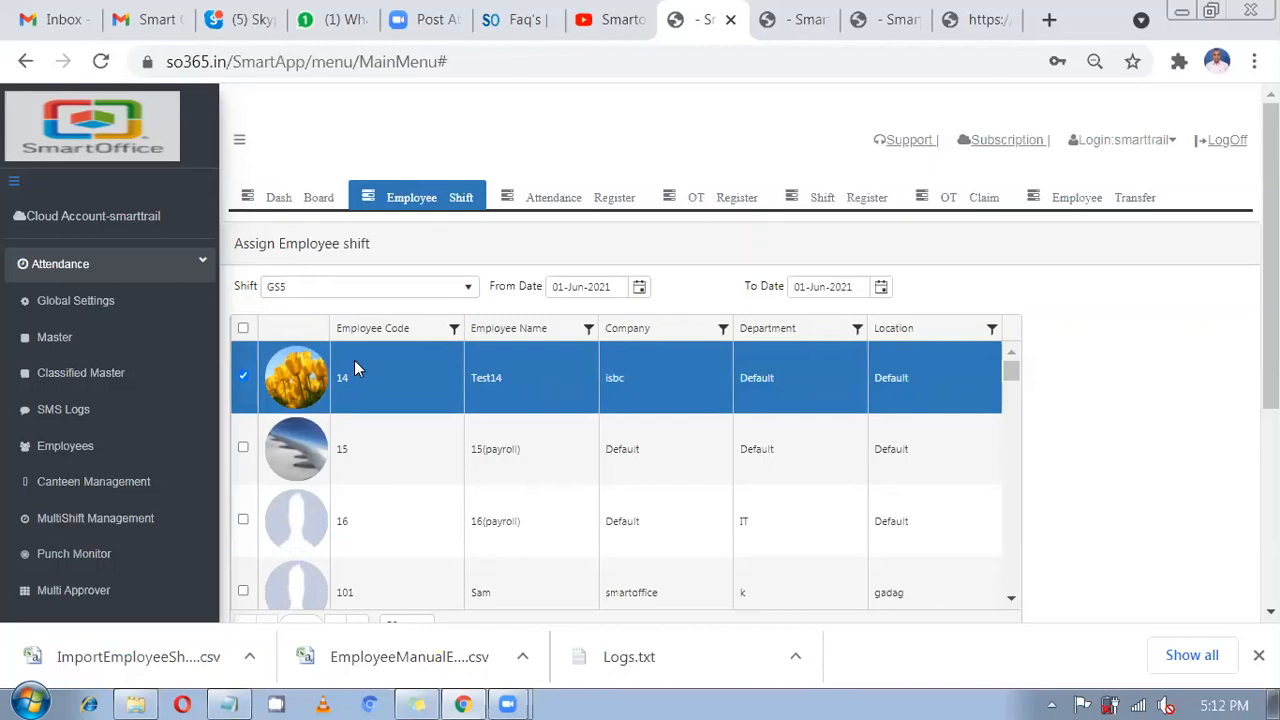
left_click(410, 297)
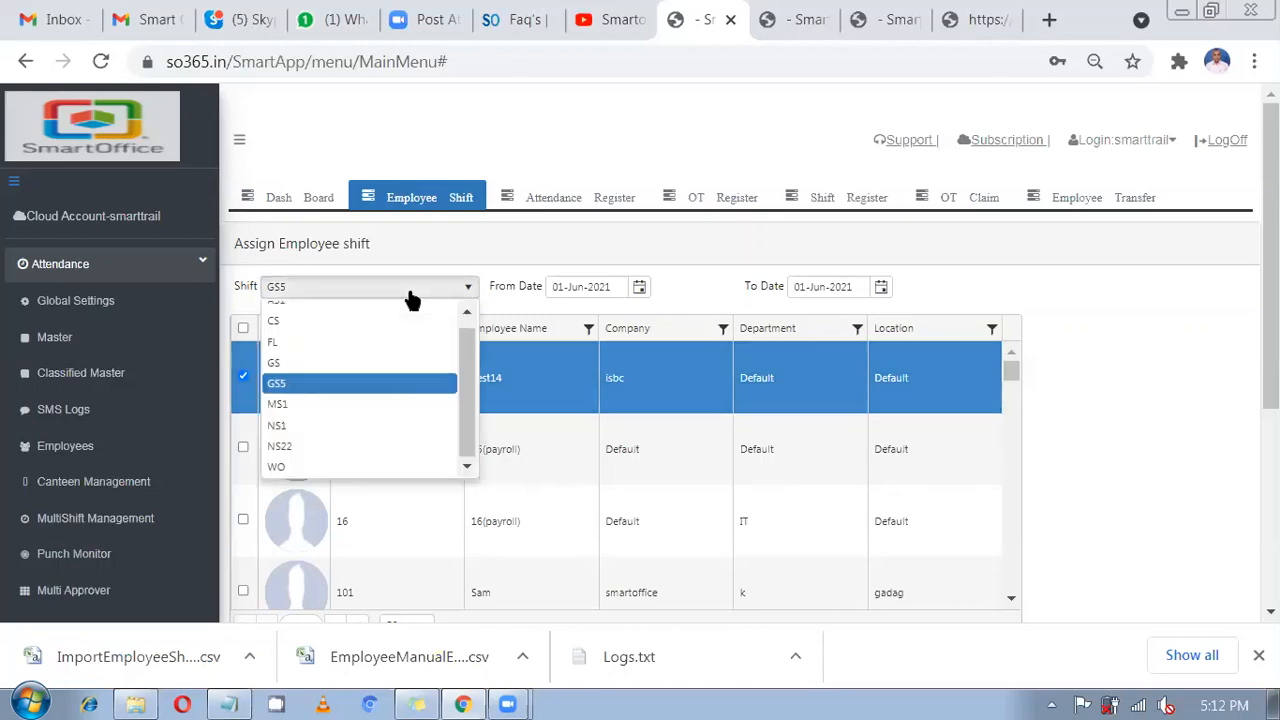
left_click(460, 268)
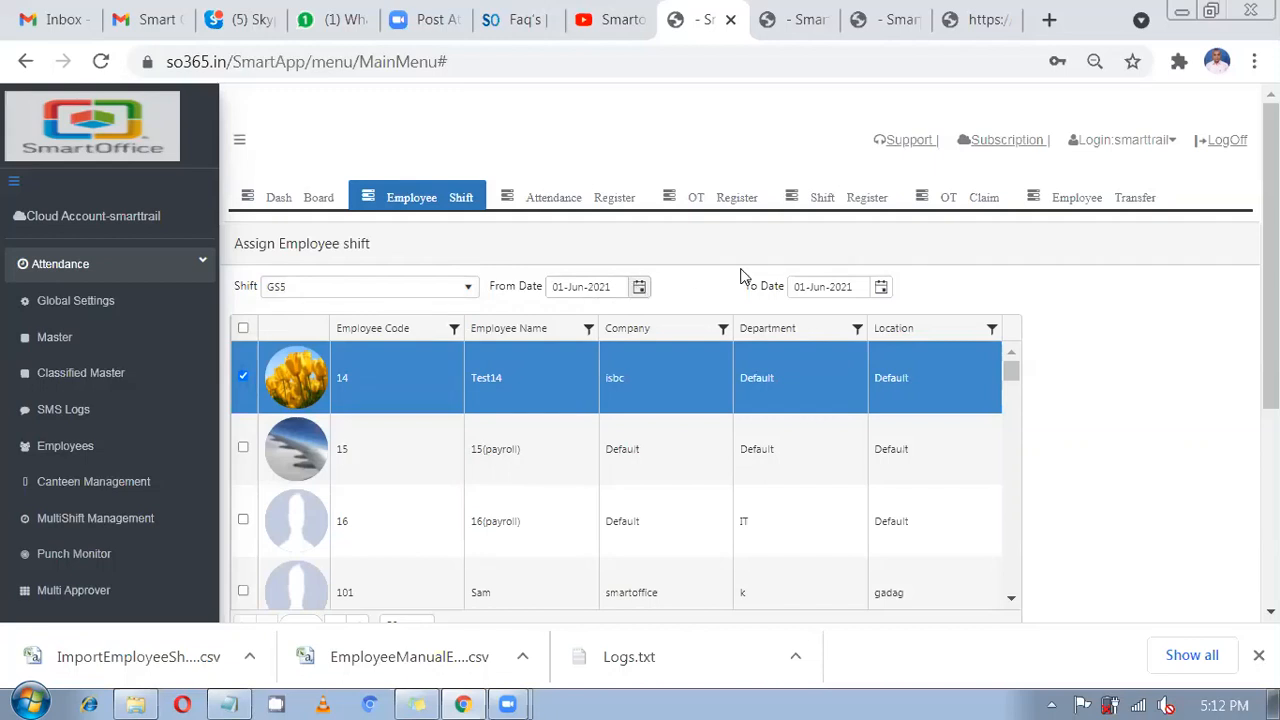
Set the dates 01-May-2021 to 30-Jun-2021 and allot the GS5 shift.
left_click(639, 288)
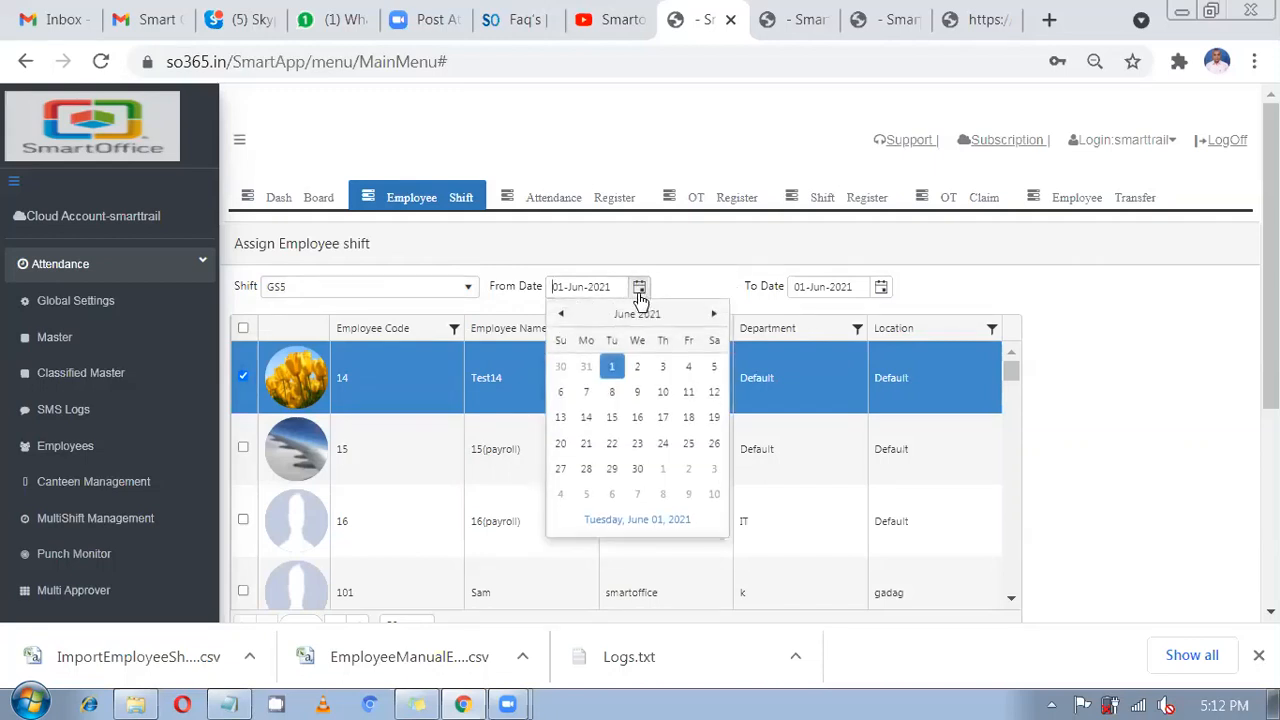
left_click(563, 318)
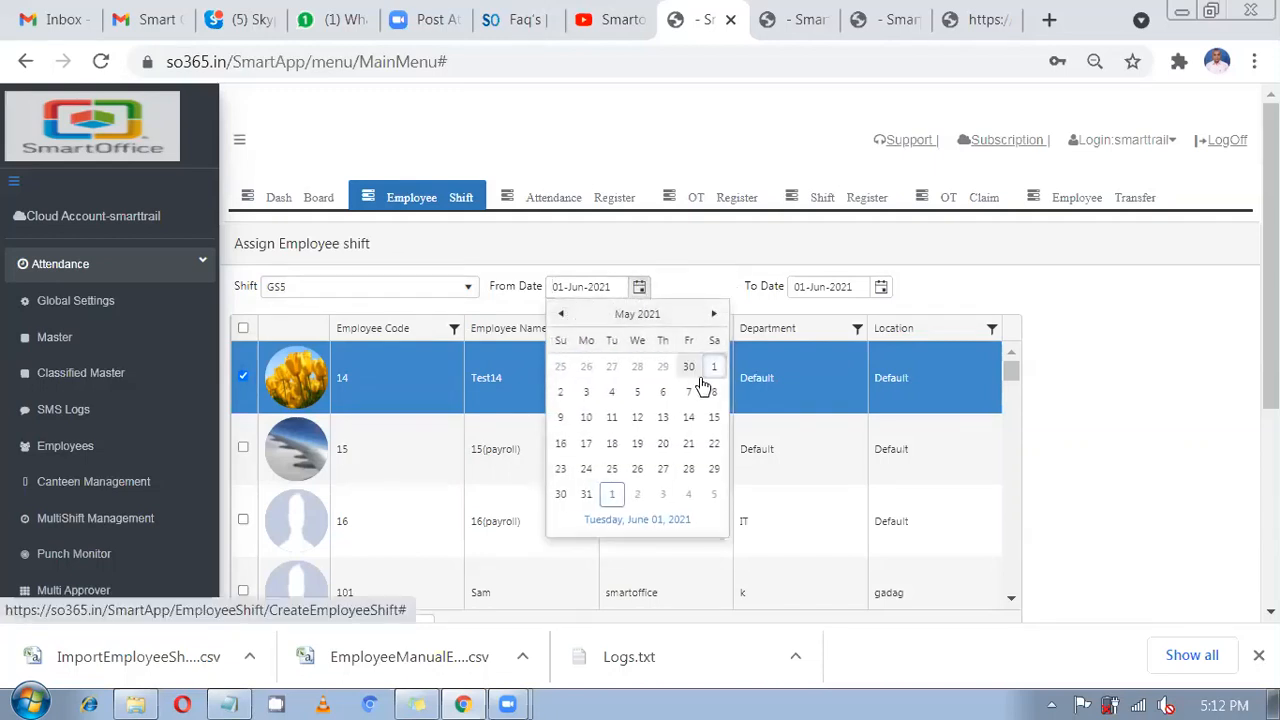
left_click(714, 366)
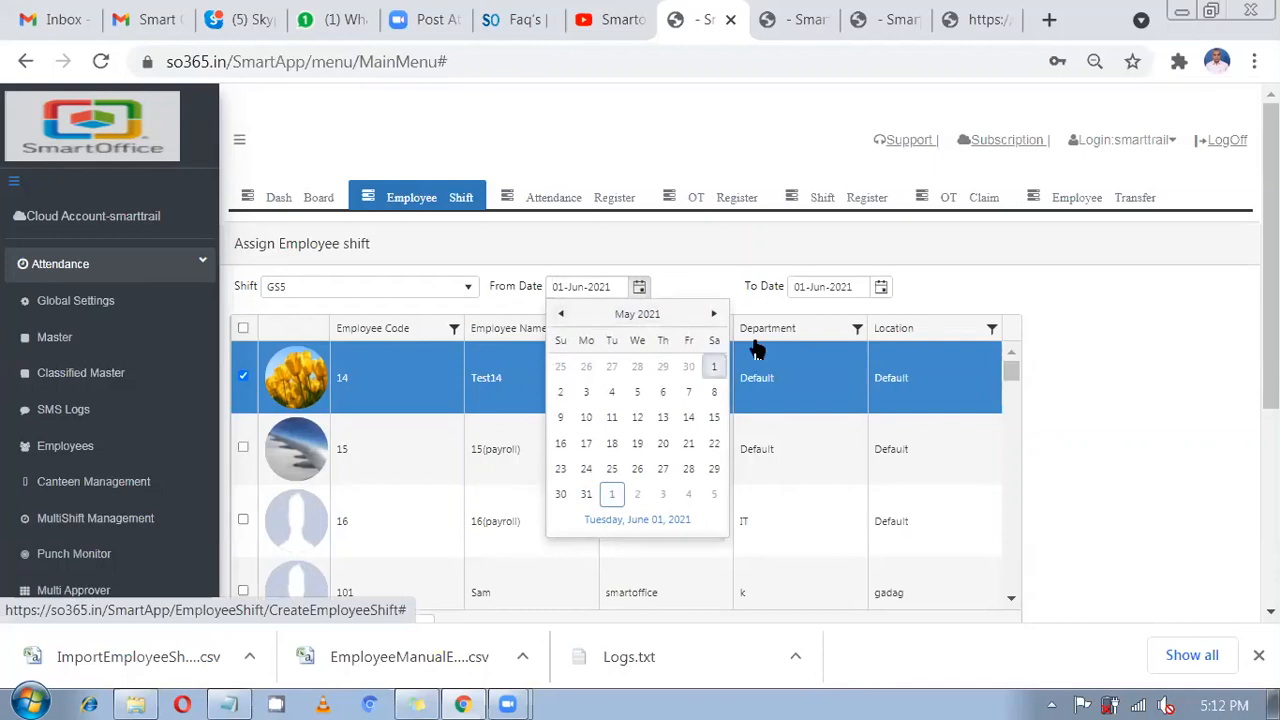
left_click(884, 288)
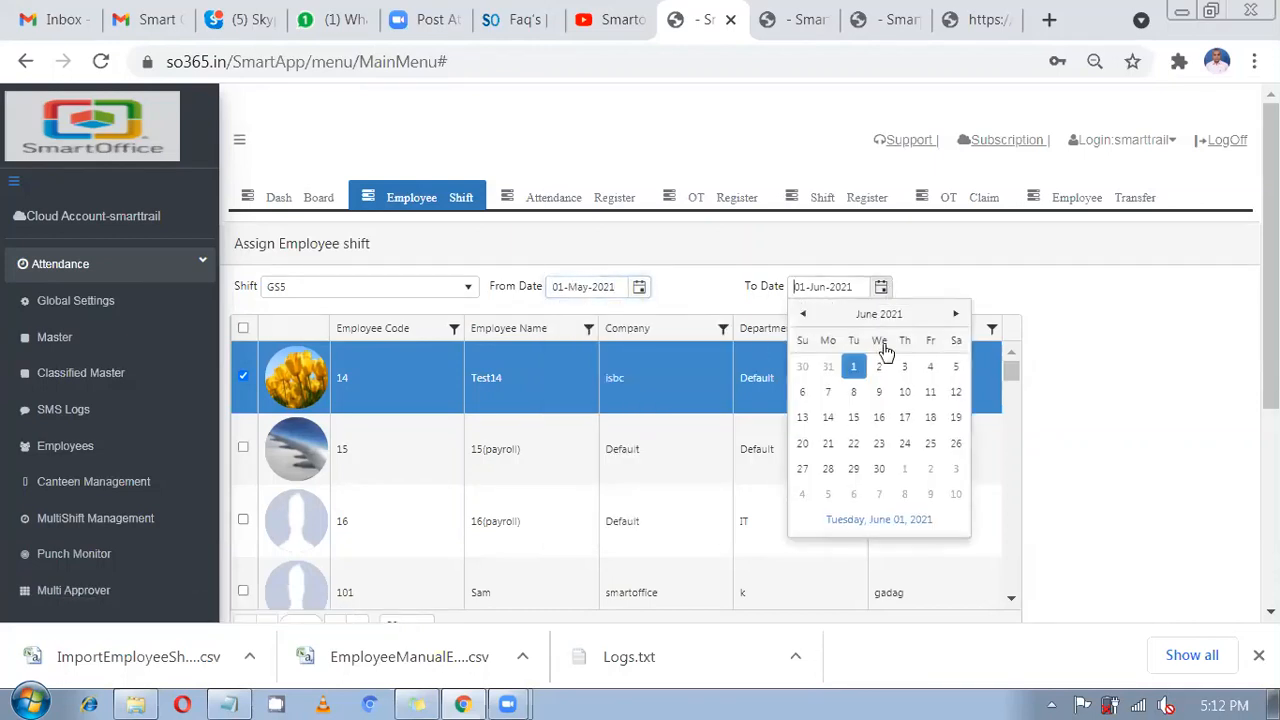
left_click(879, 470)
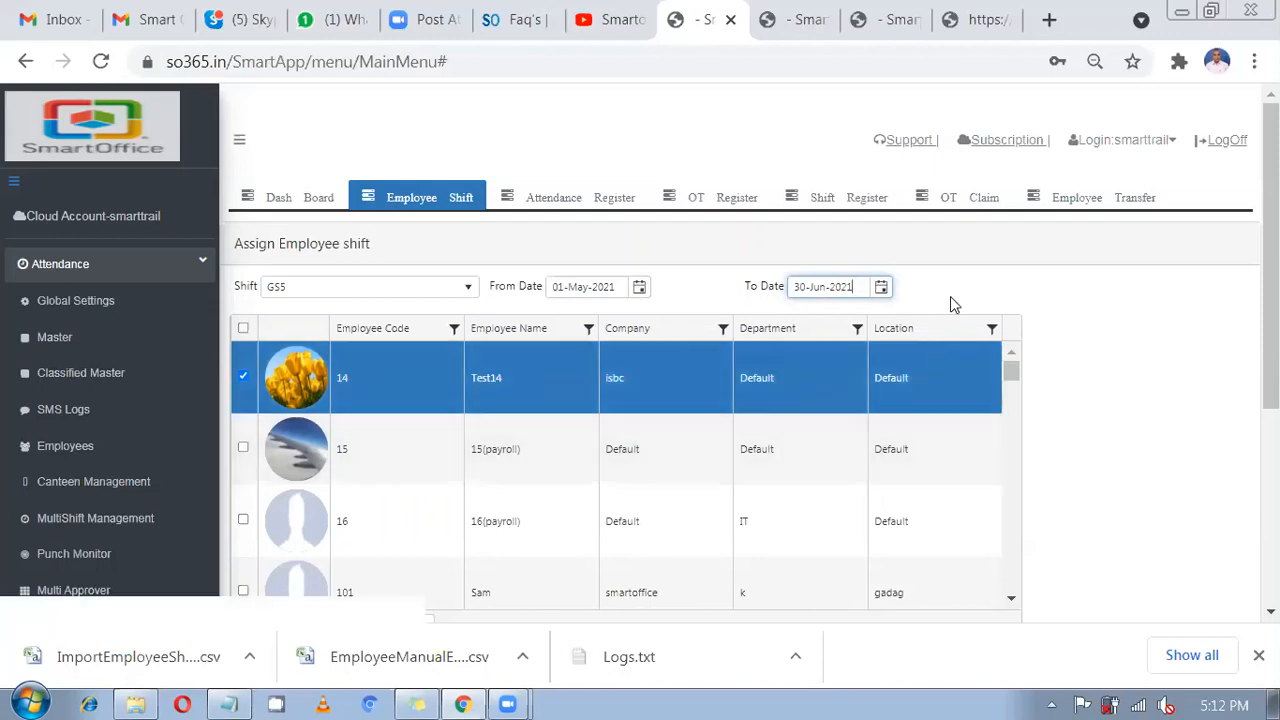
scroll(999, 377, "down", 2)
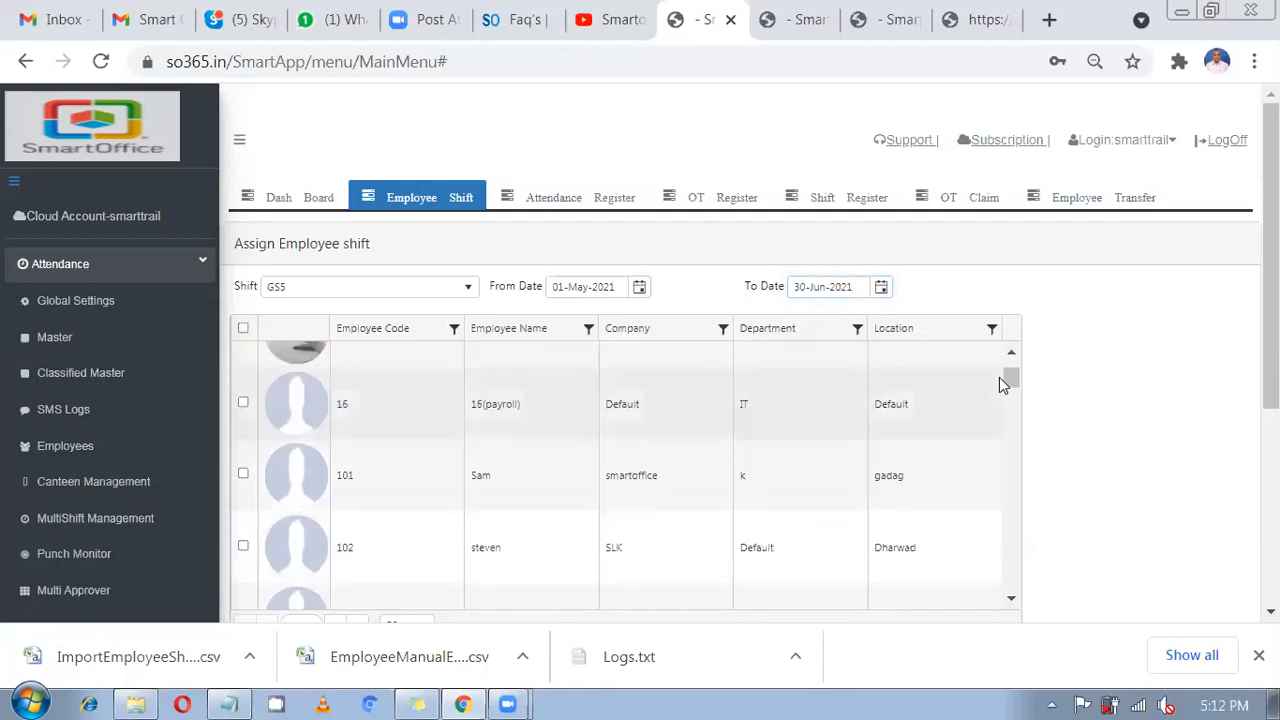
scroll(602, 497, "up", 2)
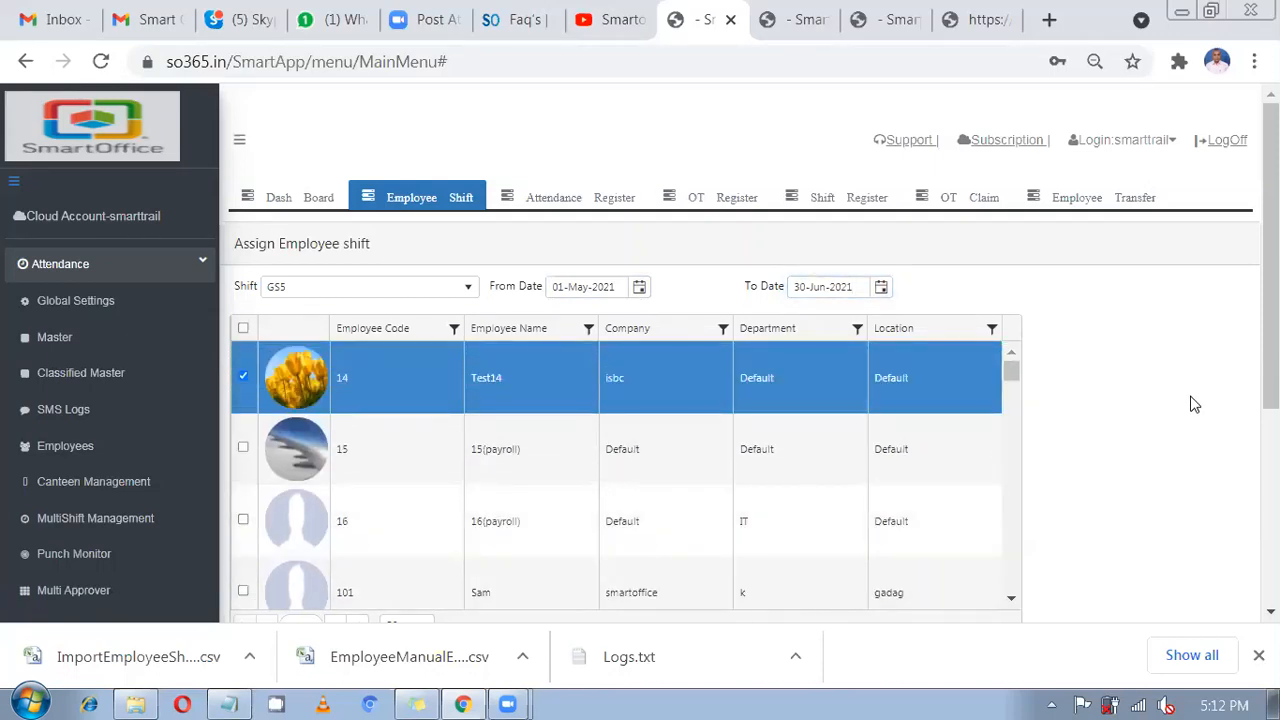
scroll(1194, 403, "down", 3)
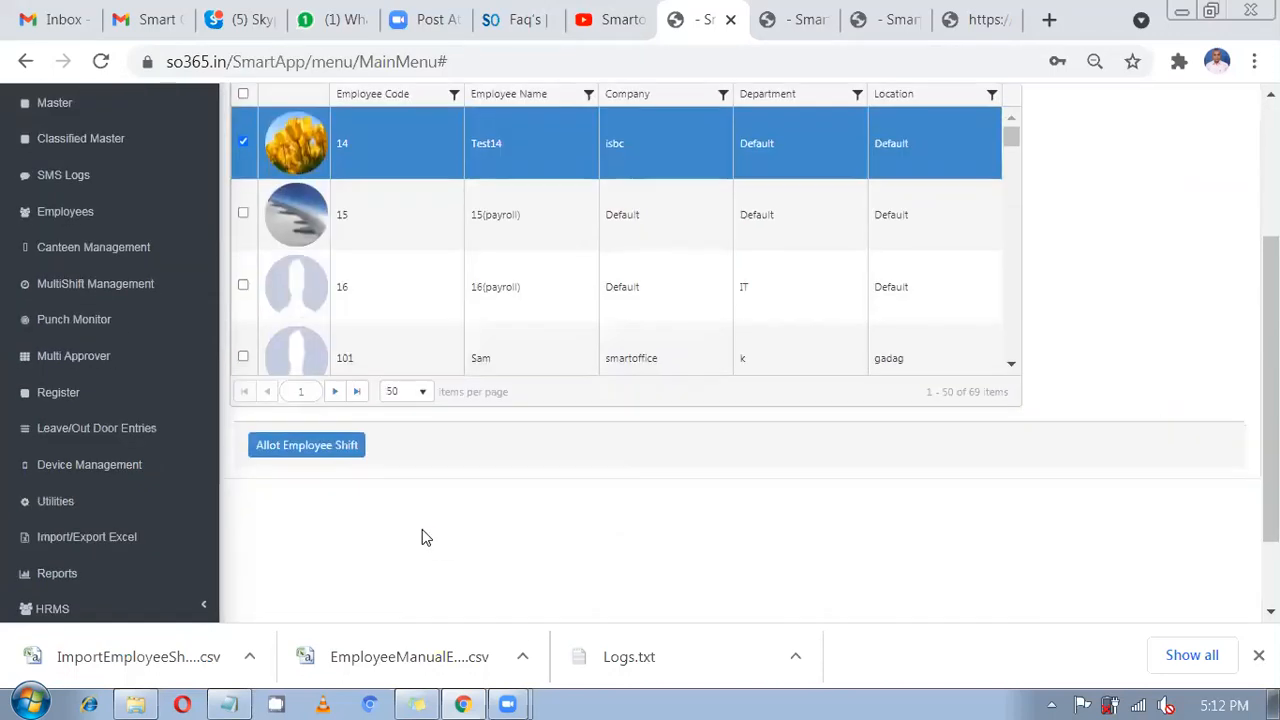
left_click(330, 448)
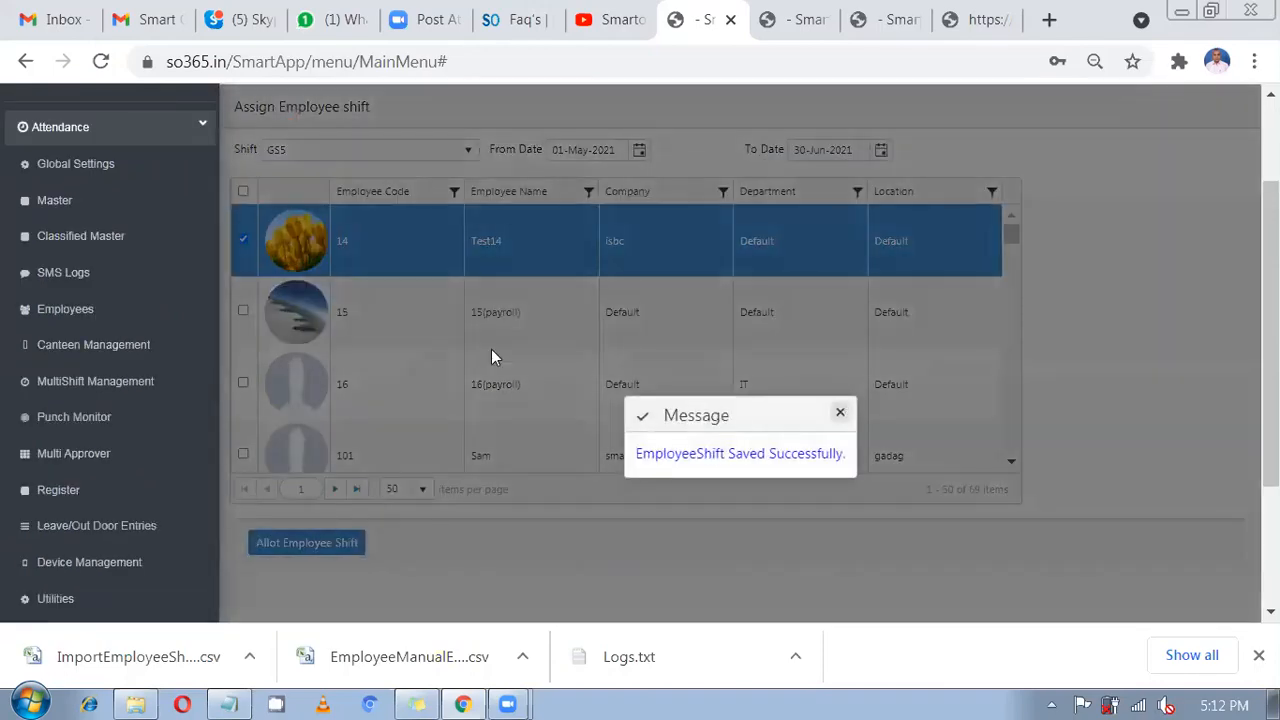
left_click(838, 410)
Check the saved GS5 record, 01-May-2021 to 30-Jun-2021, in the Employee Shift Register.
left_click(395, 208)
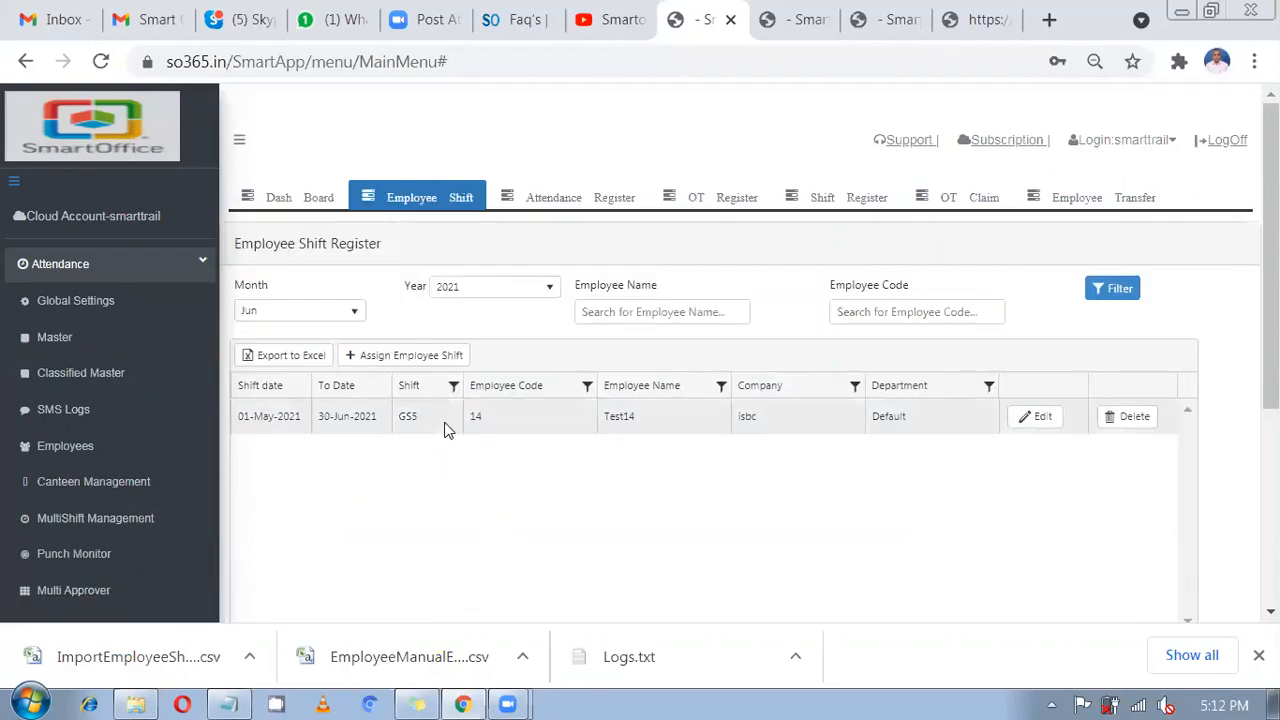
left_click(440, 428)
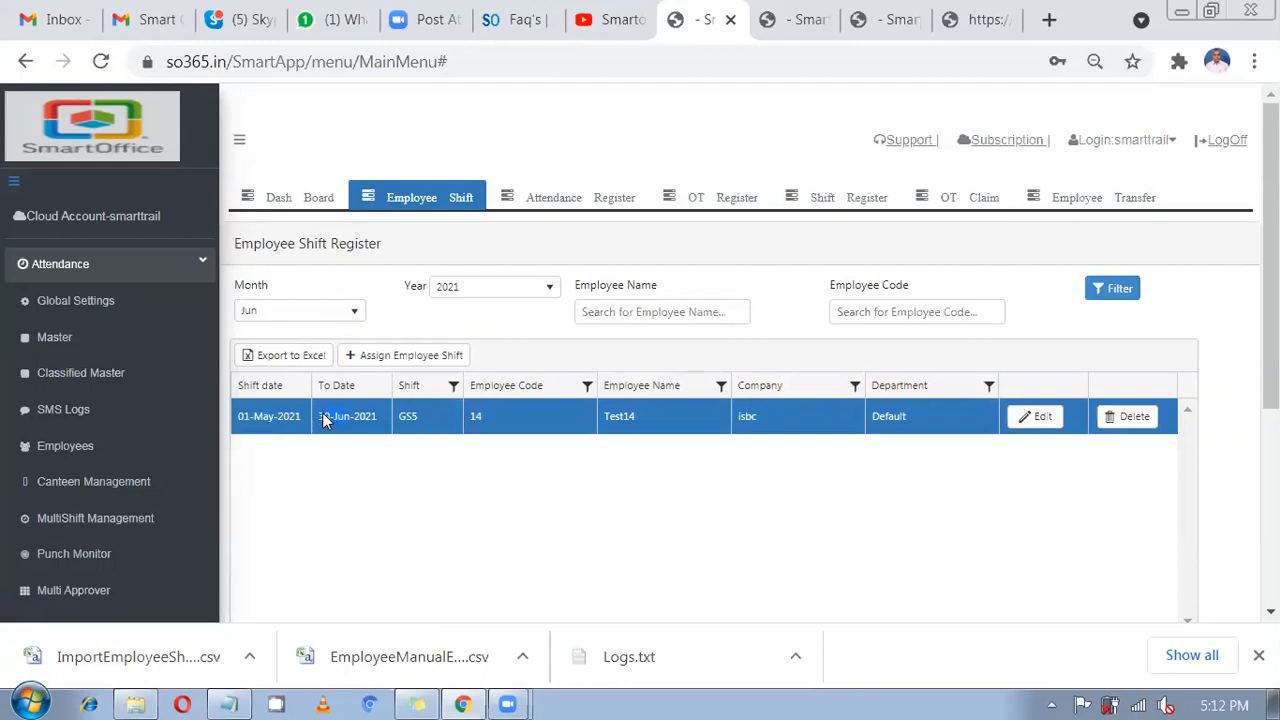
left_click_drag(328, 418, 350, 418)
left_click_drag(487, 426, 465, 425)
left_click_drag(415, 417, 392, 424)
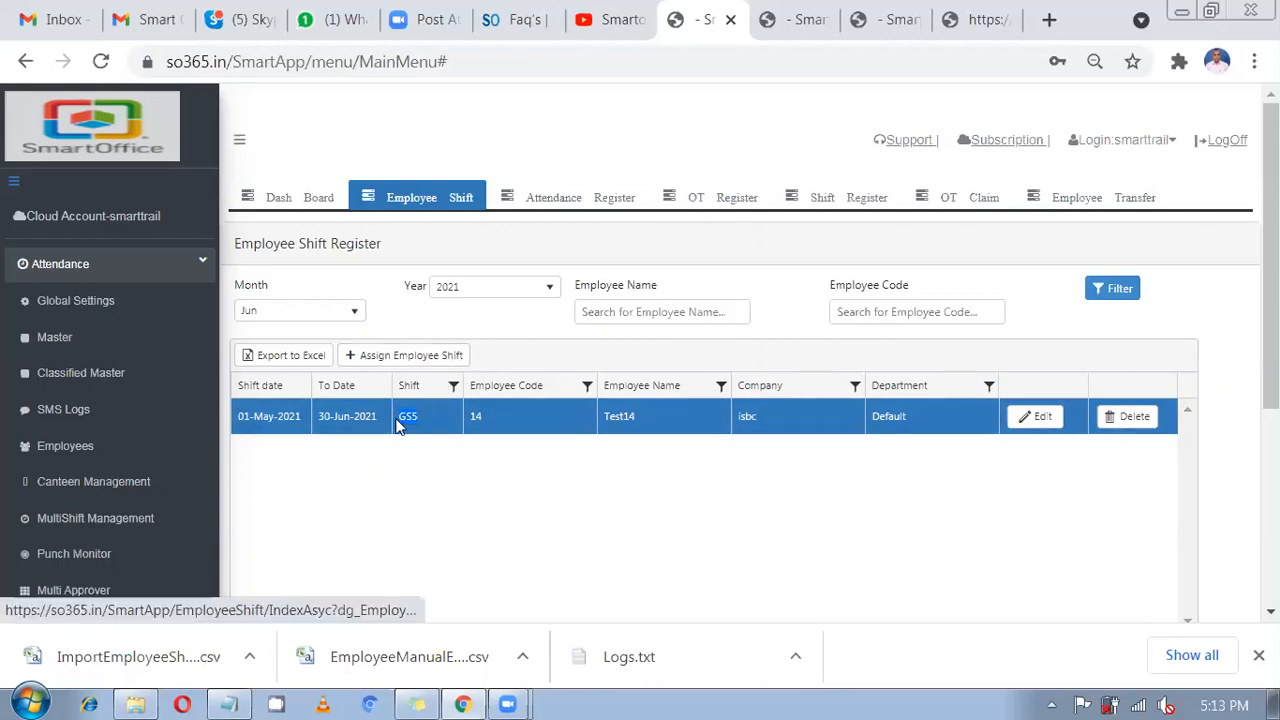
In Classified Master, review the Flexible and GS5 shift rows, ending on Shift Groups.
left_click(80, 372)
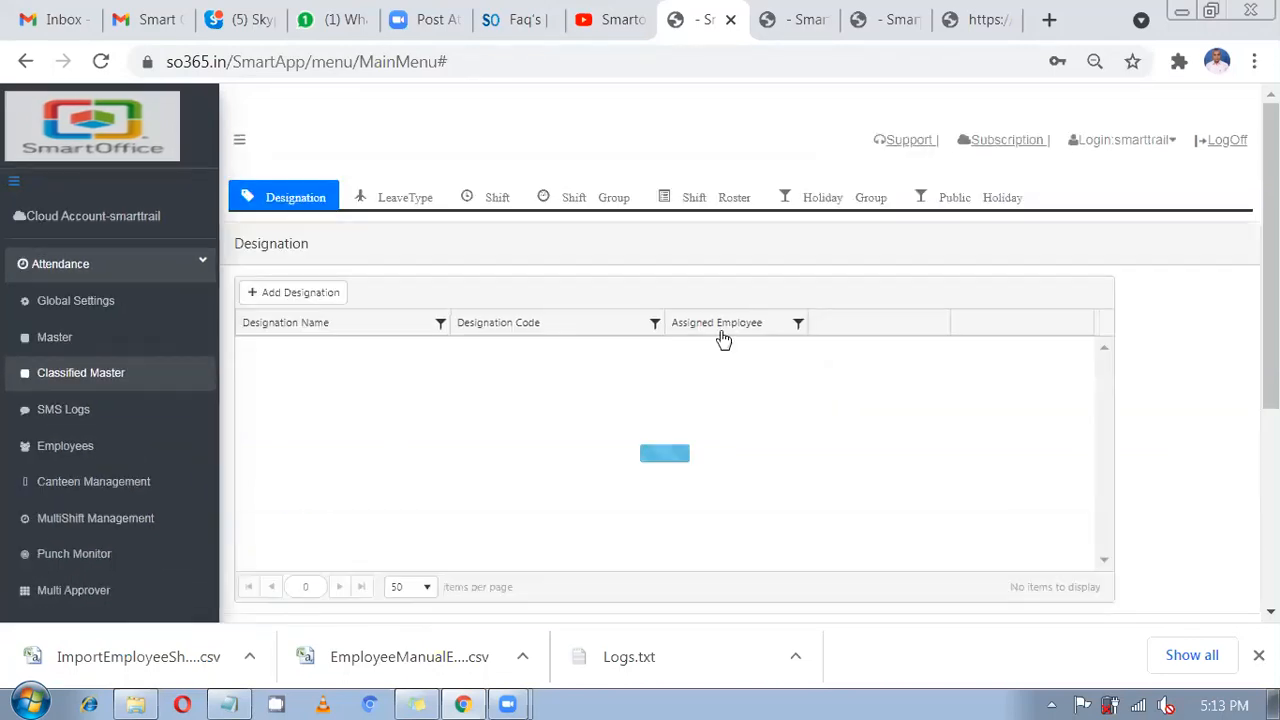
left_click(492, 199)
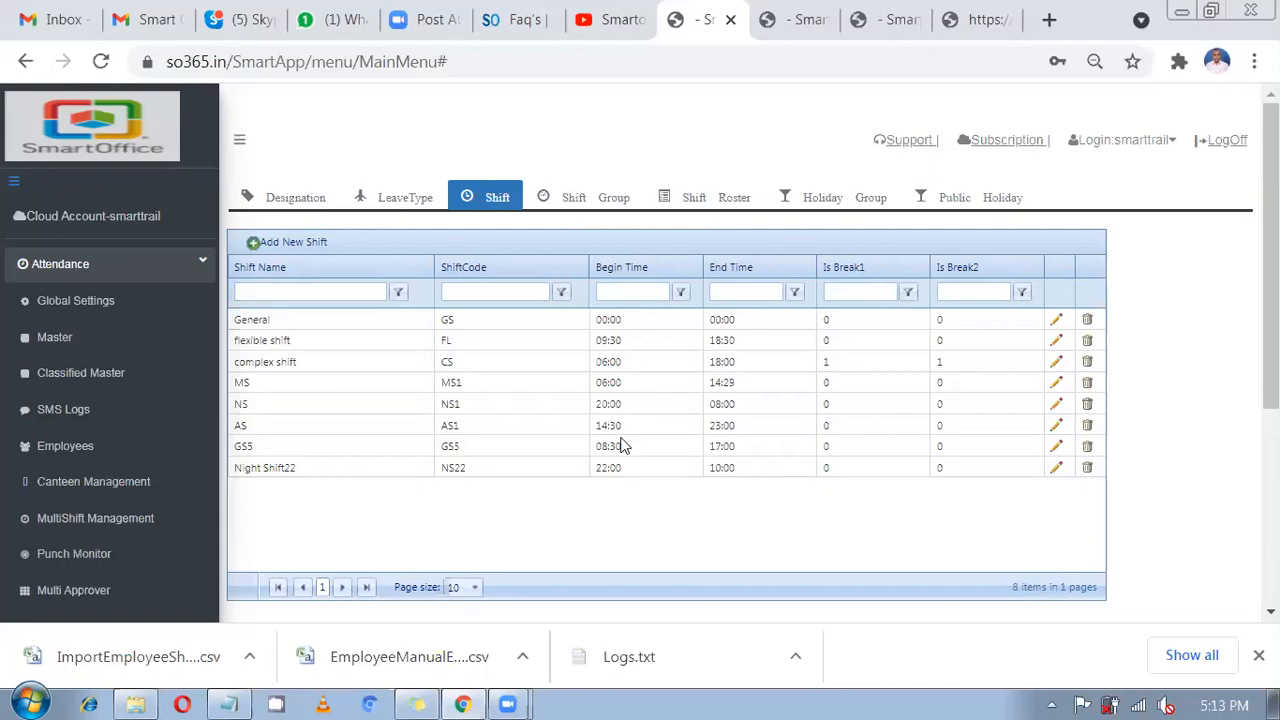
left_click(622, 343)
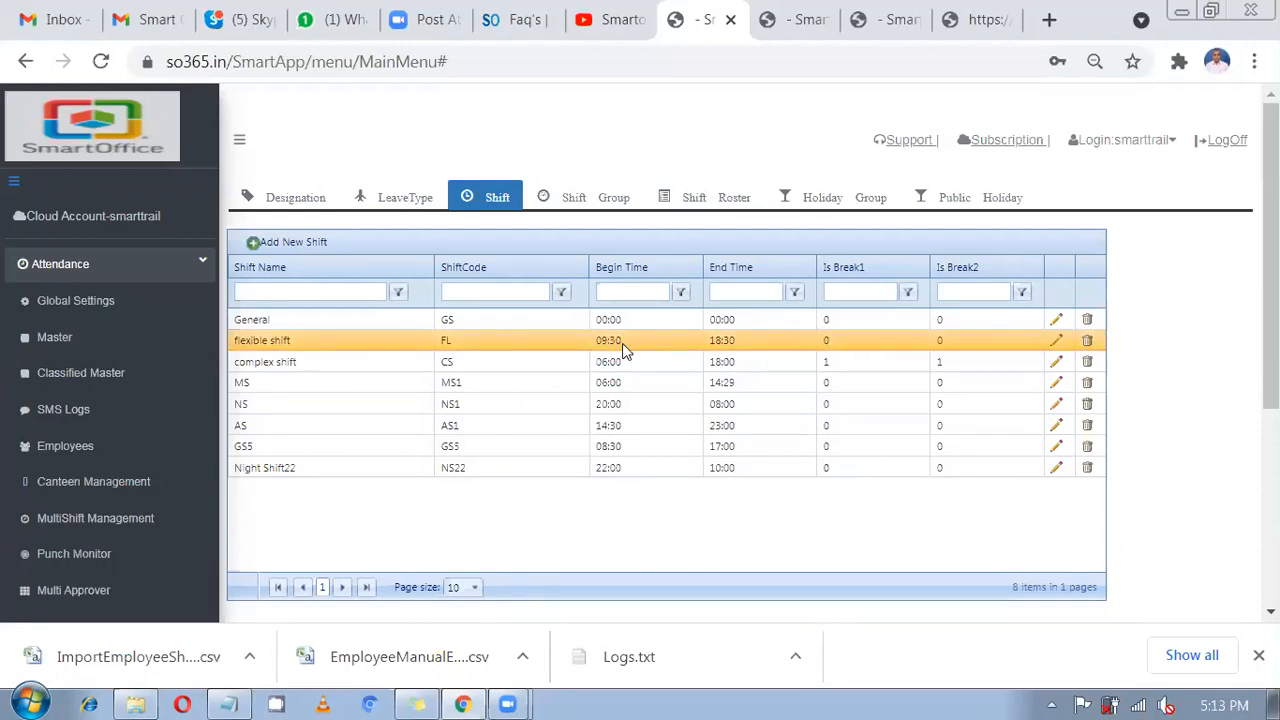
left_click(617, 448)
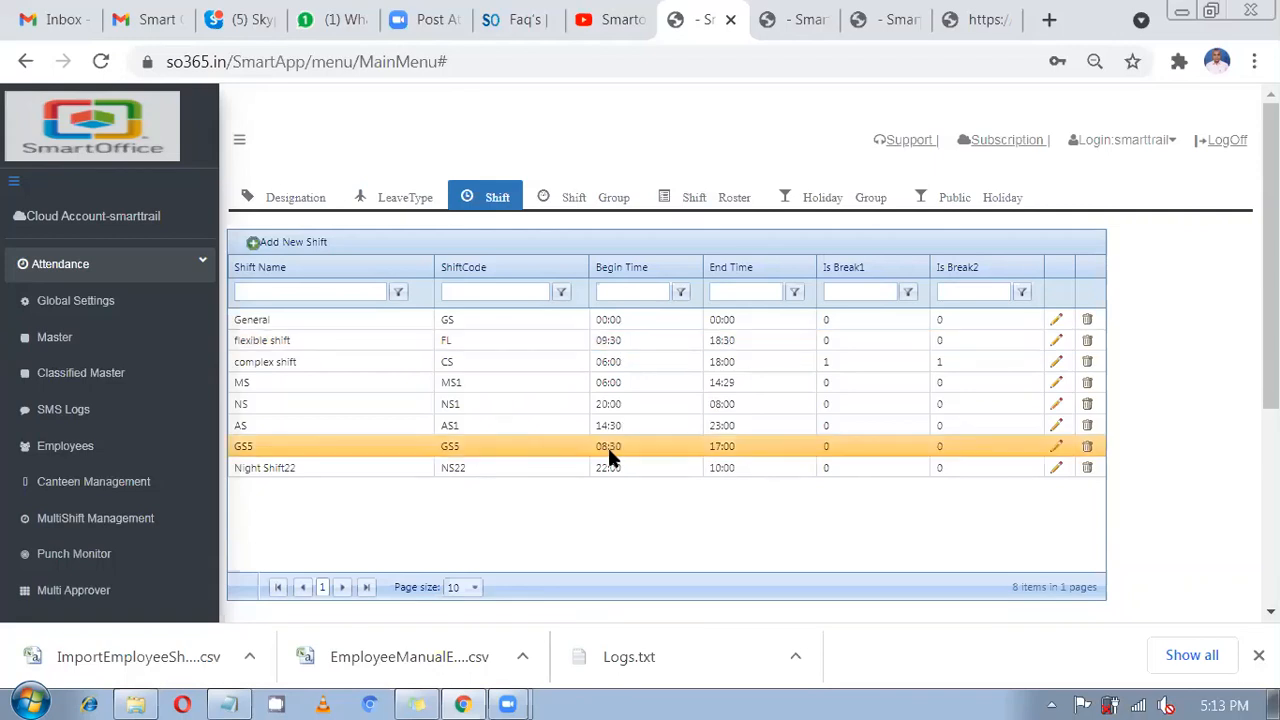
left_click(624, 341)
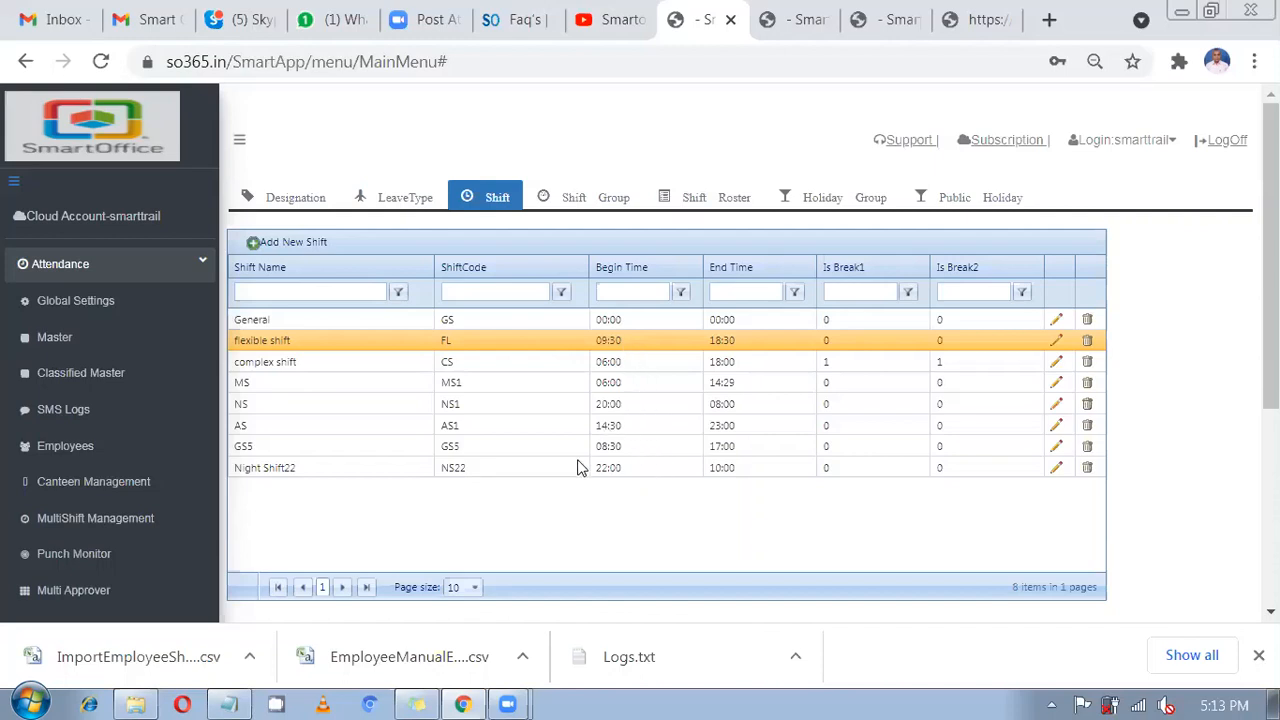
left_click(583, 199)
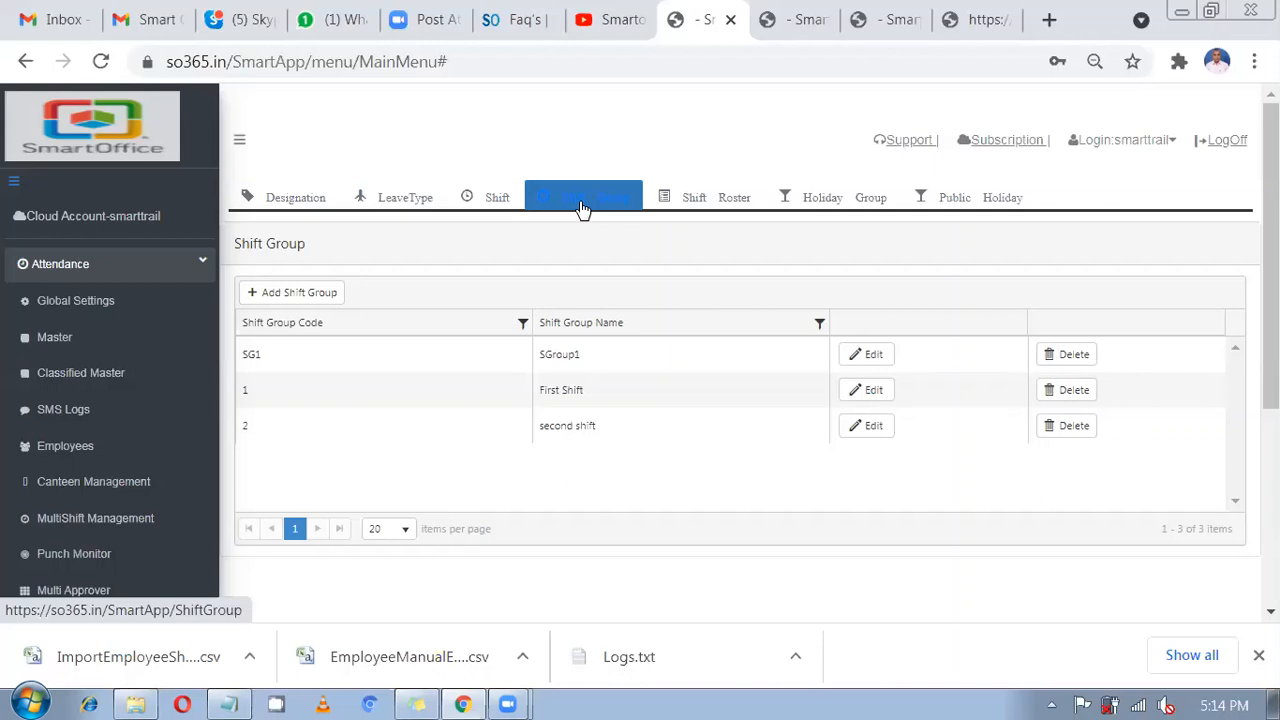
Compare the GS5 and Night Shift22 timings, then return to the Shift Group list.
left_click(482, 197)
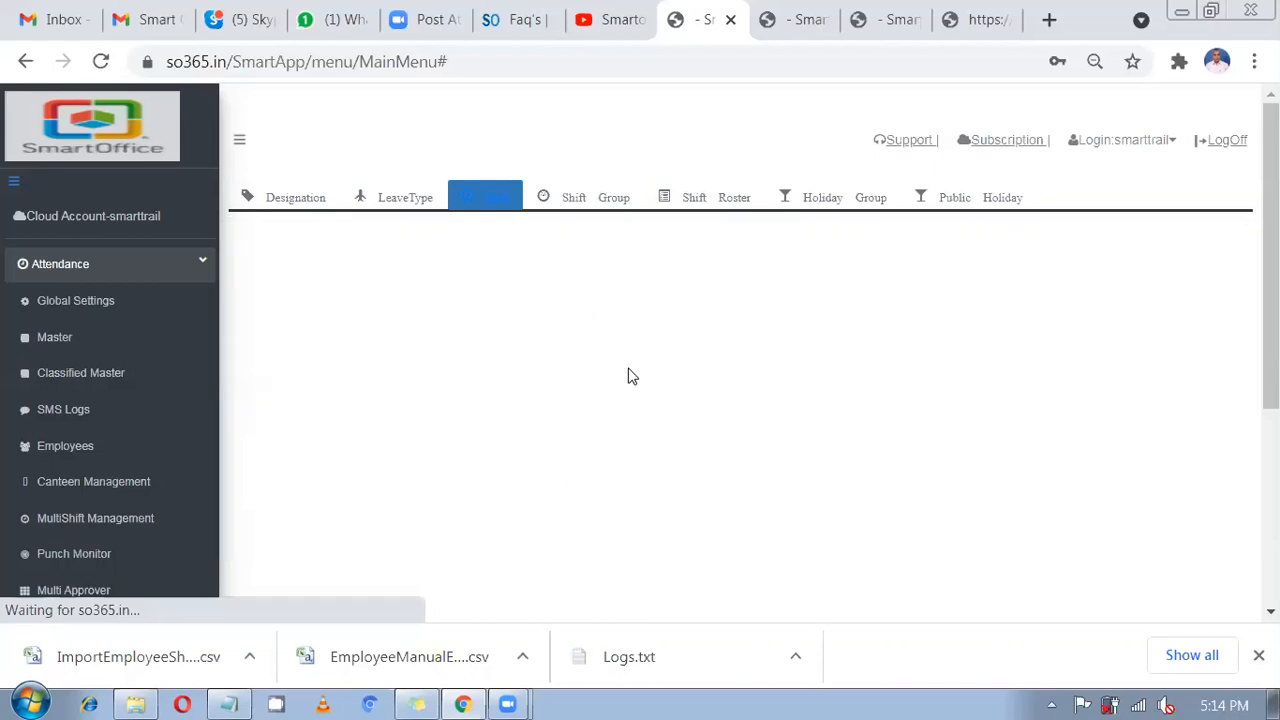
left_click_drag(628, 321, 658, 479)
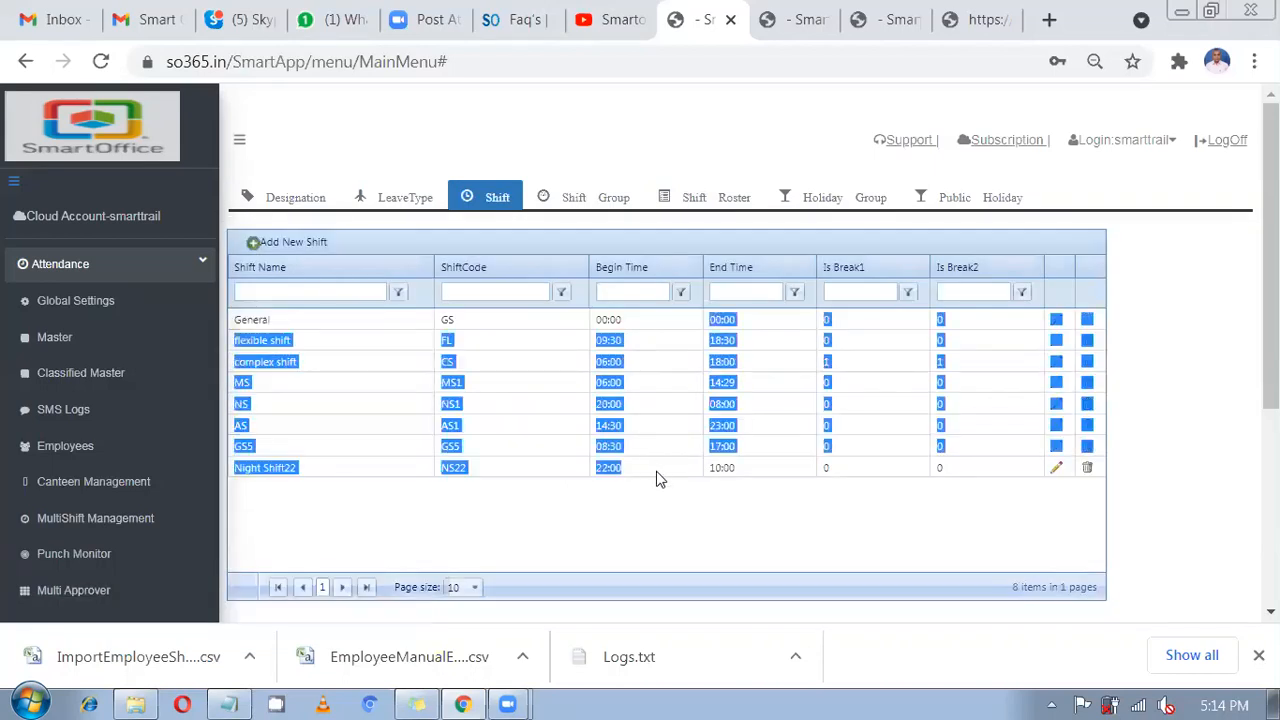
left_click(658, 474)
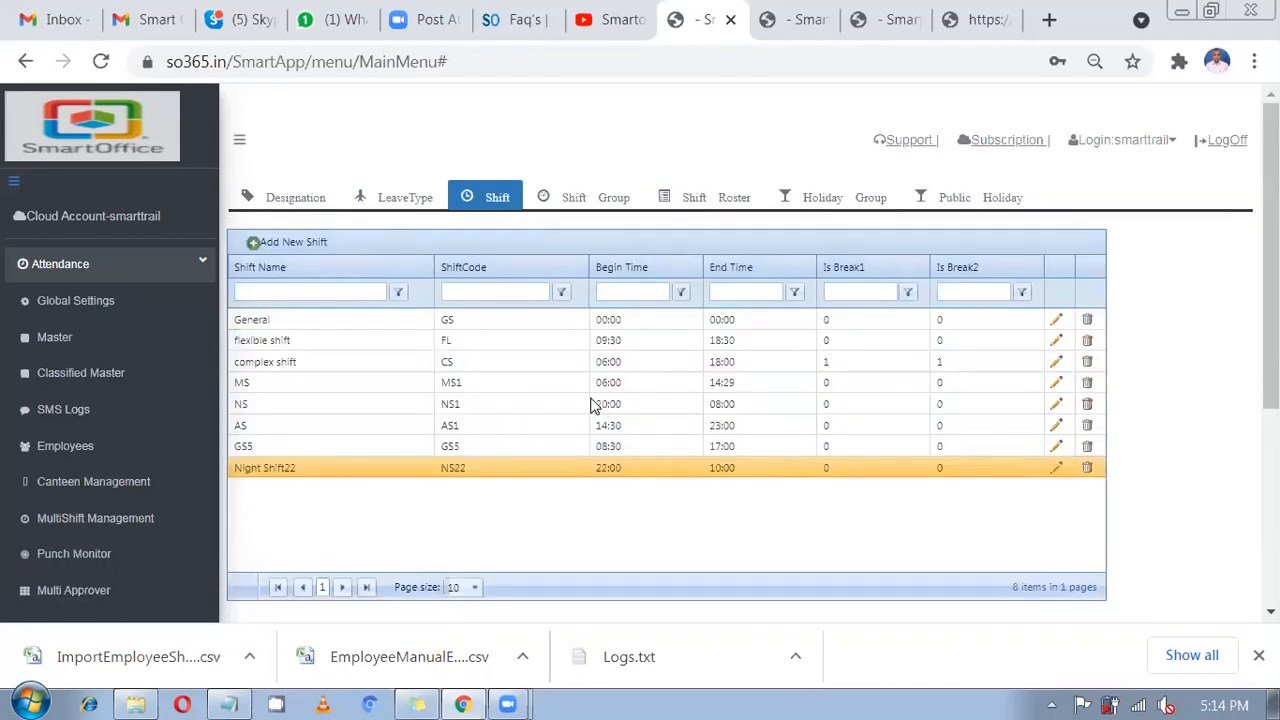
left_click(592, 198)
left_click(512, 204)
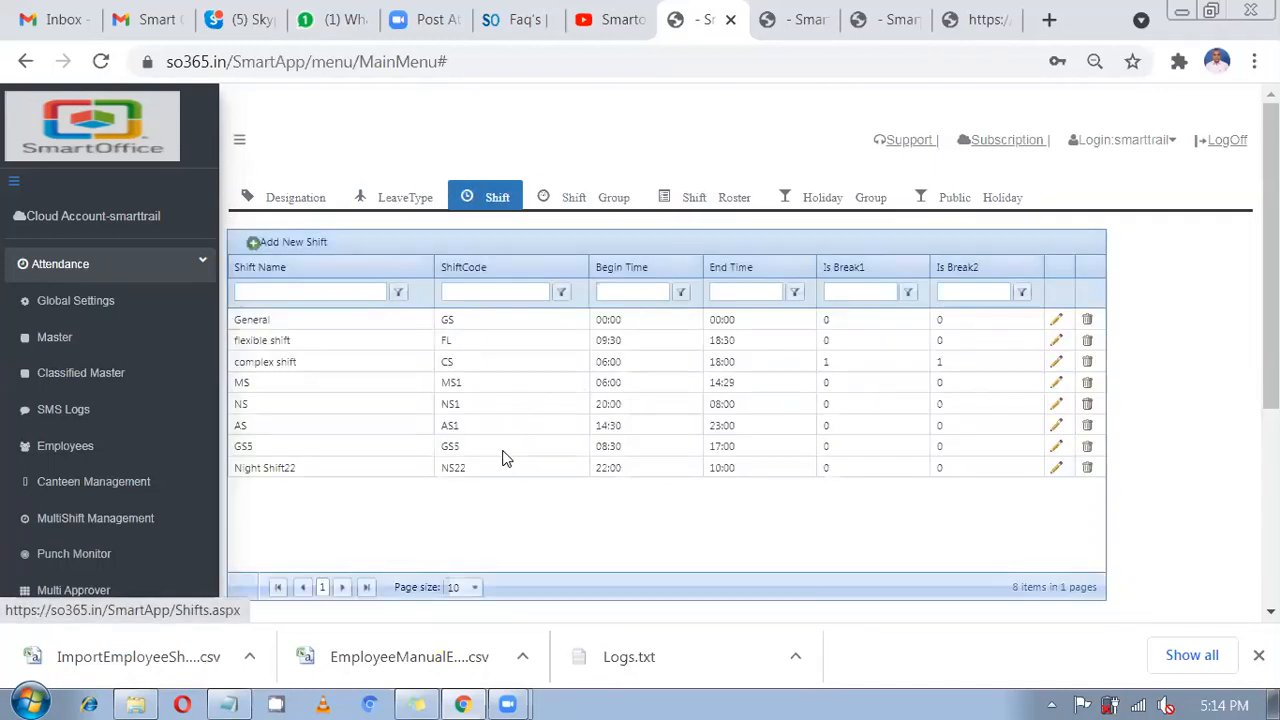
left_click(503, 455)
left_click(503, 474)
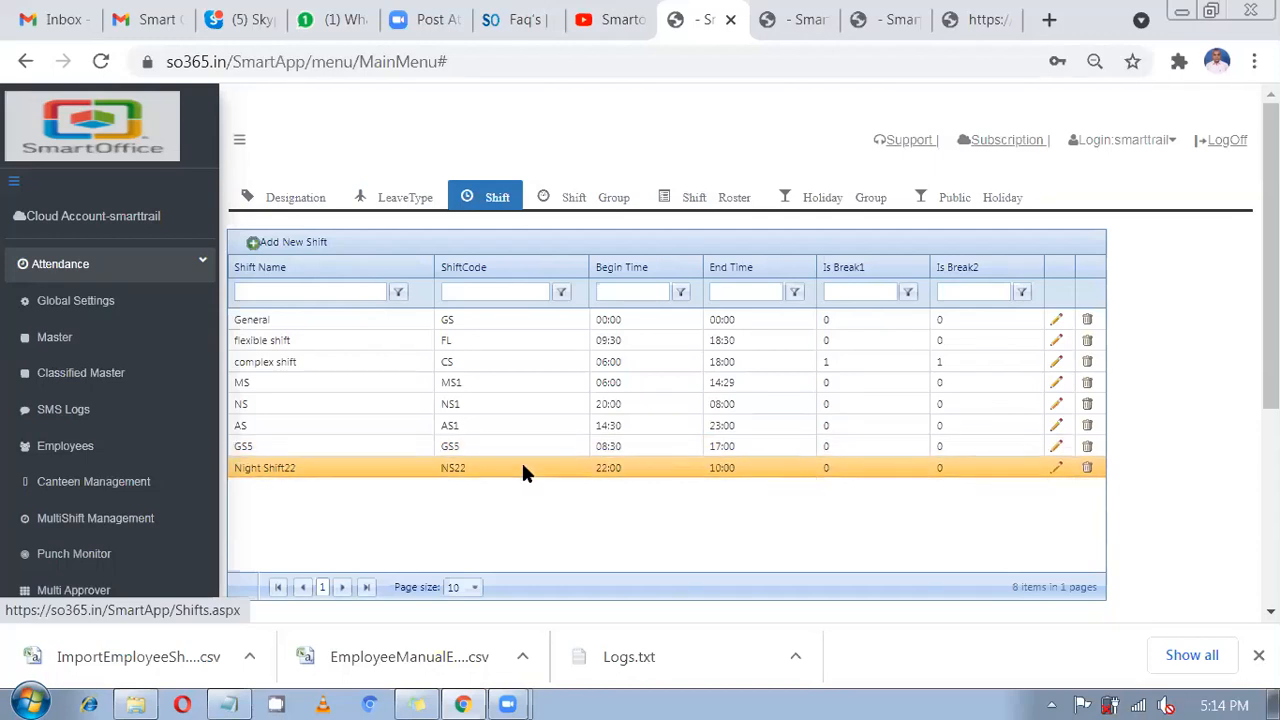
left_click_drag(563, 324, 581, 441)
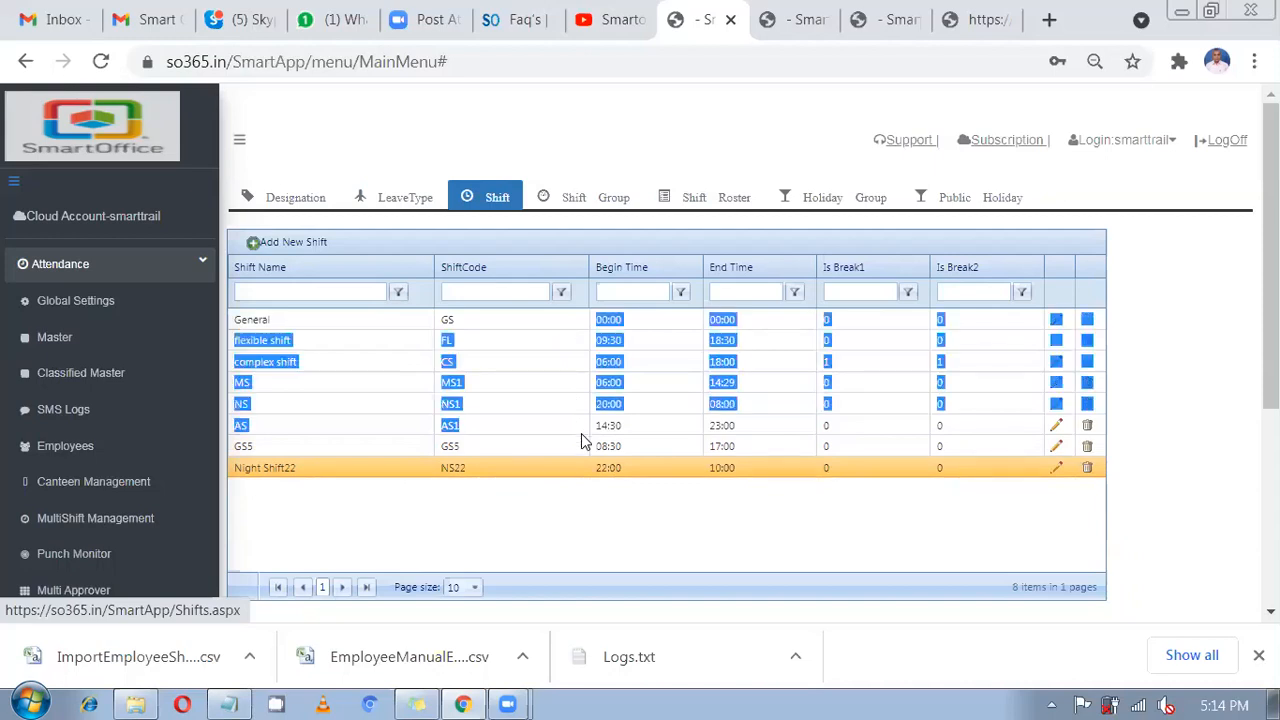
left_click(567, 212)
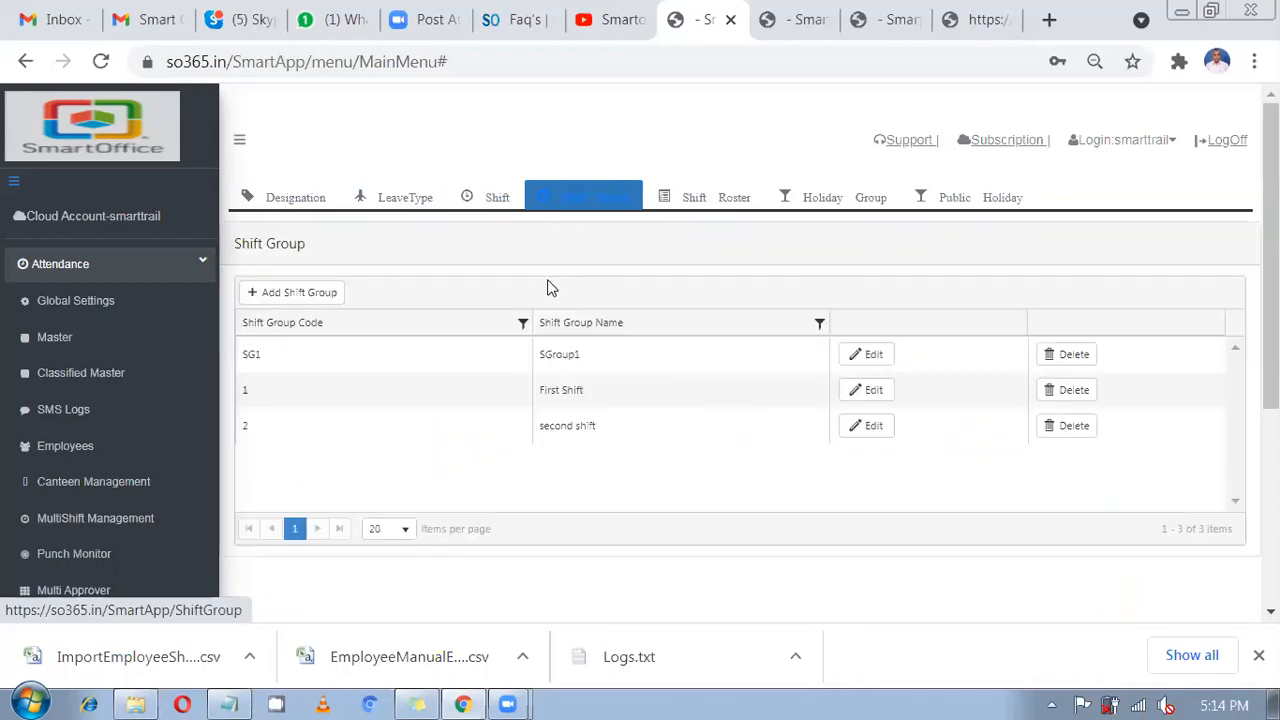
Start a new shift group with code and name 'test'.
left_click(300, 300)
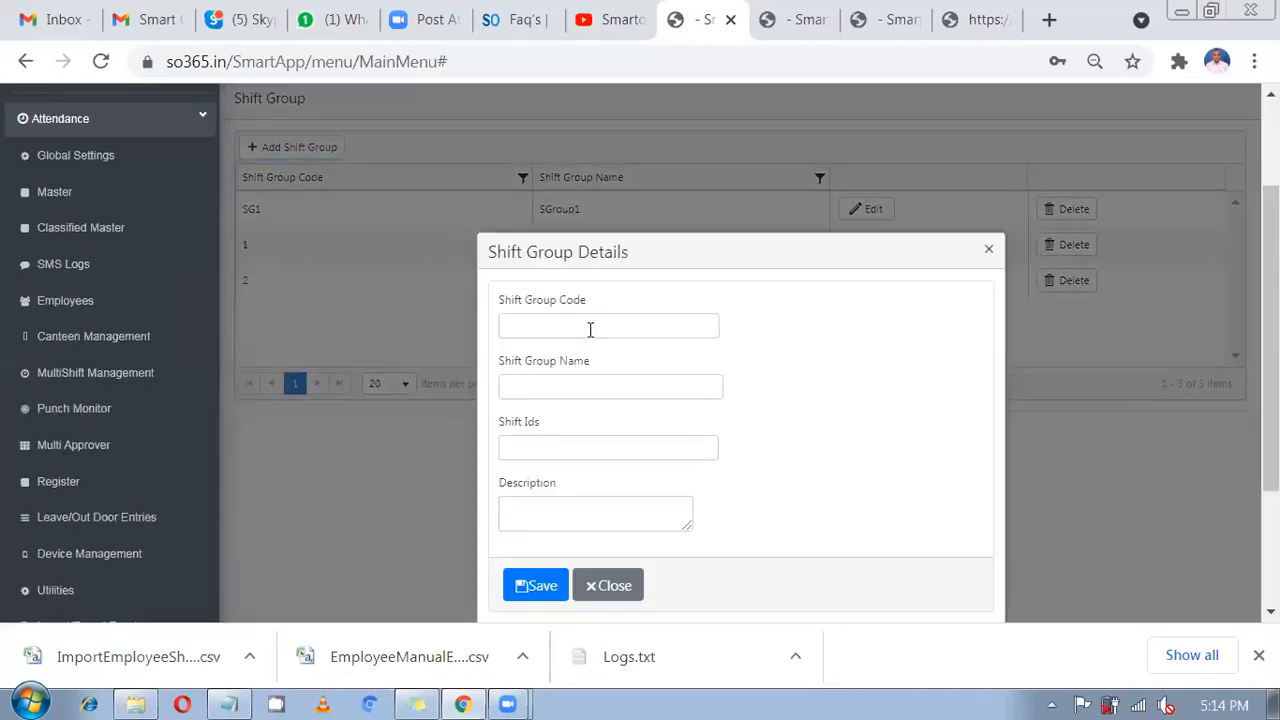
left_click(590, 328)
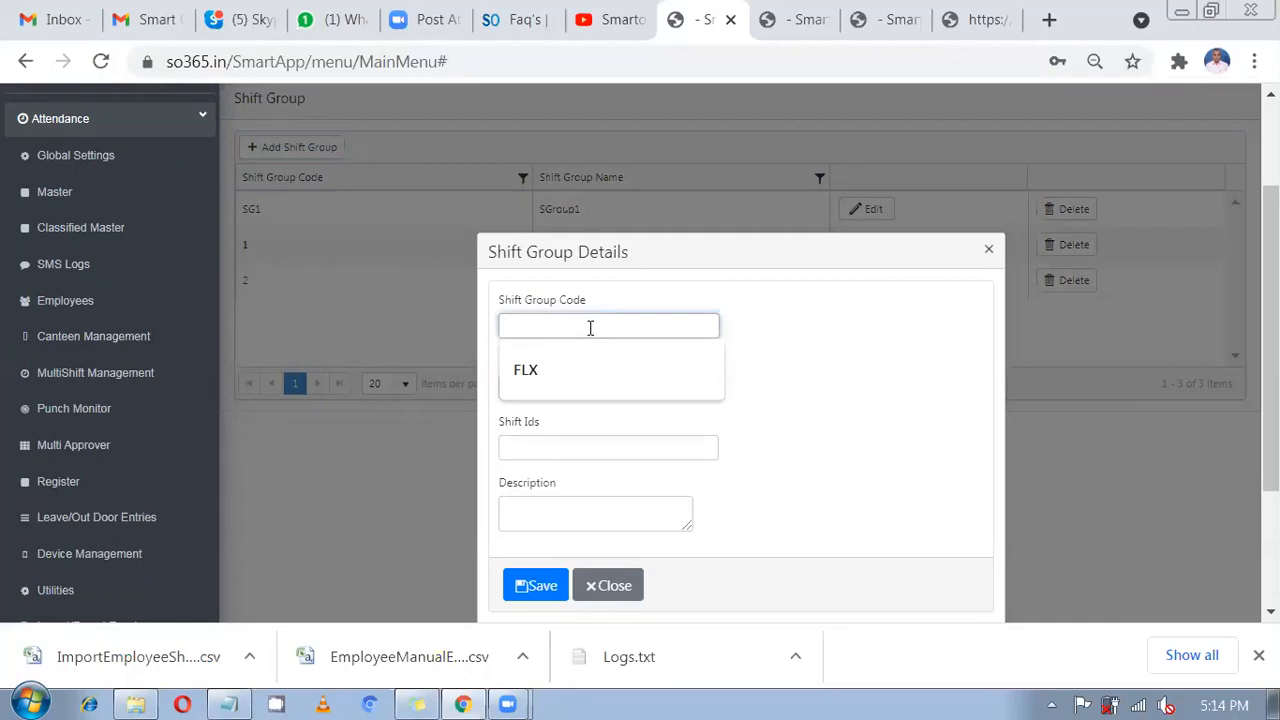
type("tes")
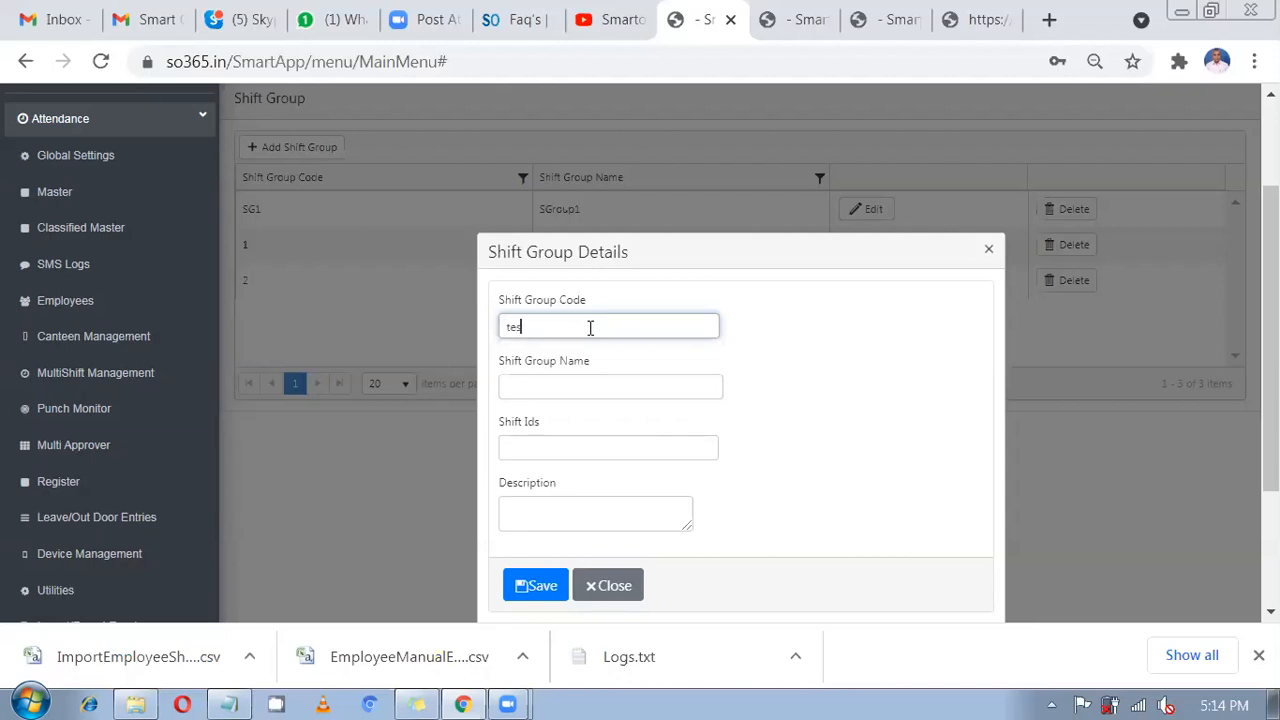
type("t")
key("Tab")
type("test")
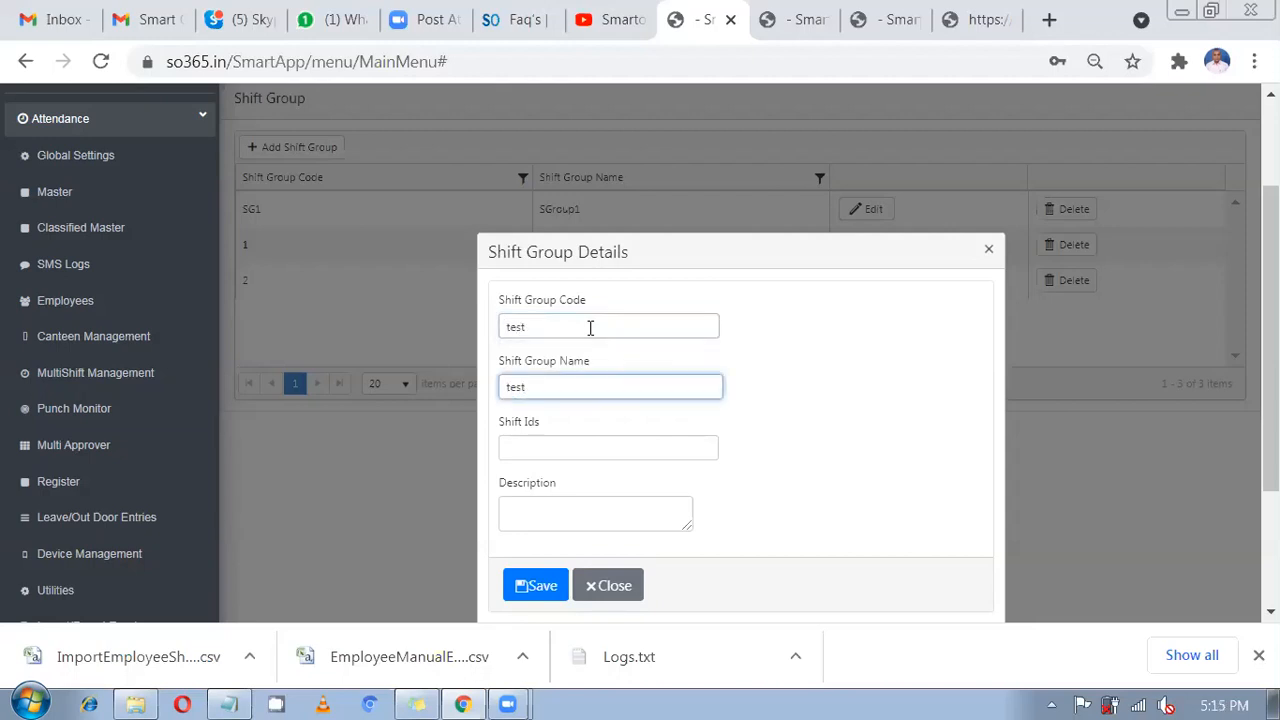
key("ctrl+a")
Add NS22 and GS5 to the group's Shift Ids and save it.
left_click(600, 447)
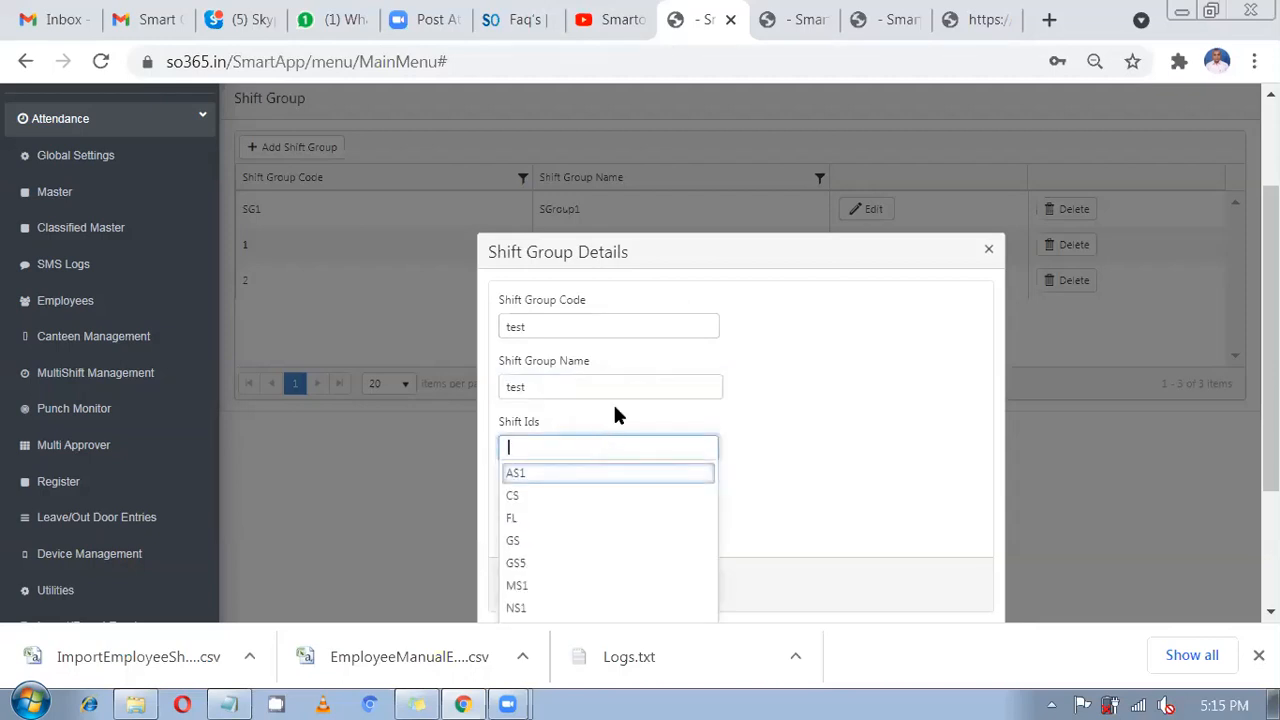
scroll(757, 300, "down", 2)
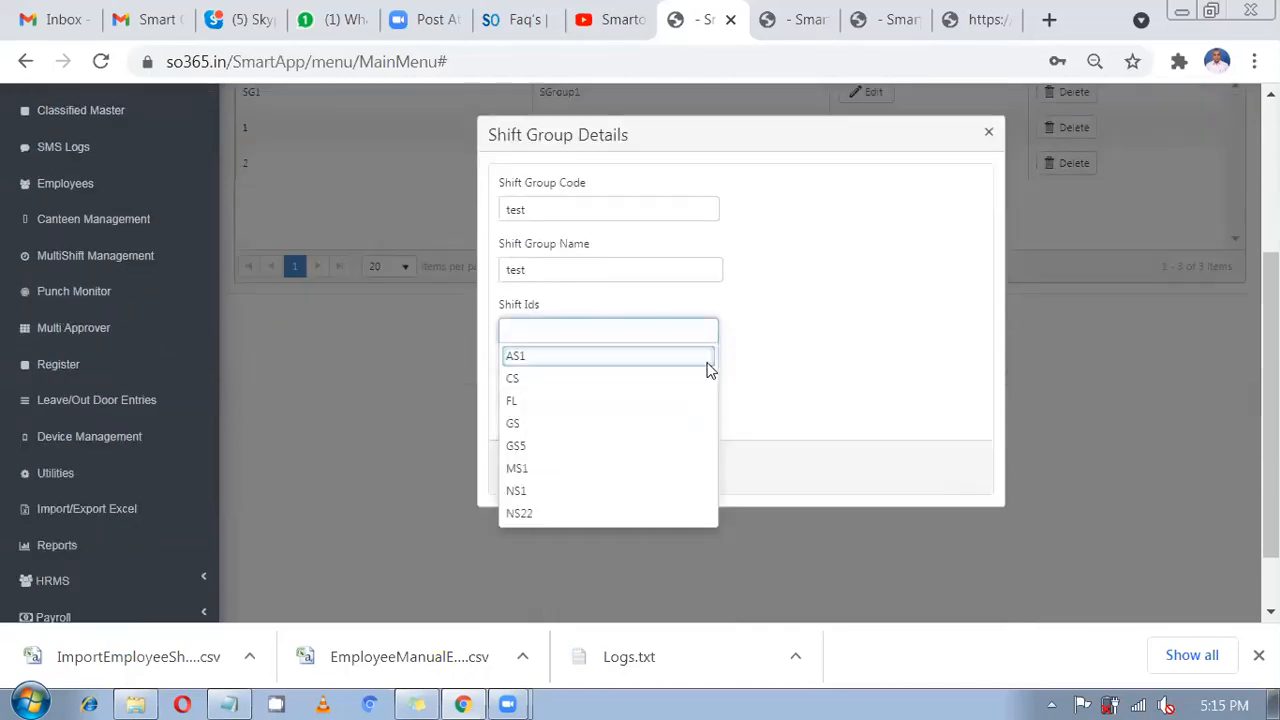
scroll(574, 429, "down", 2)
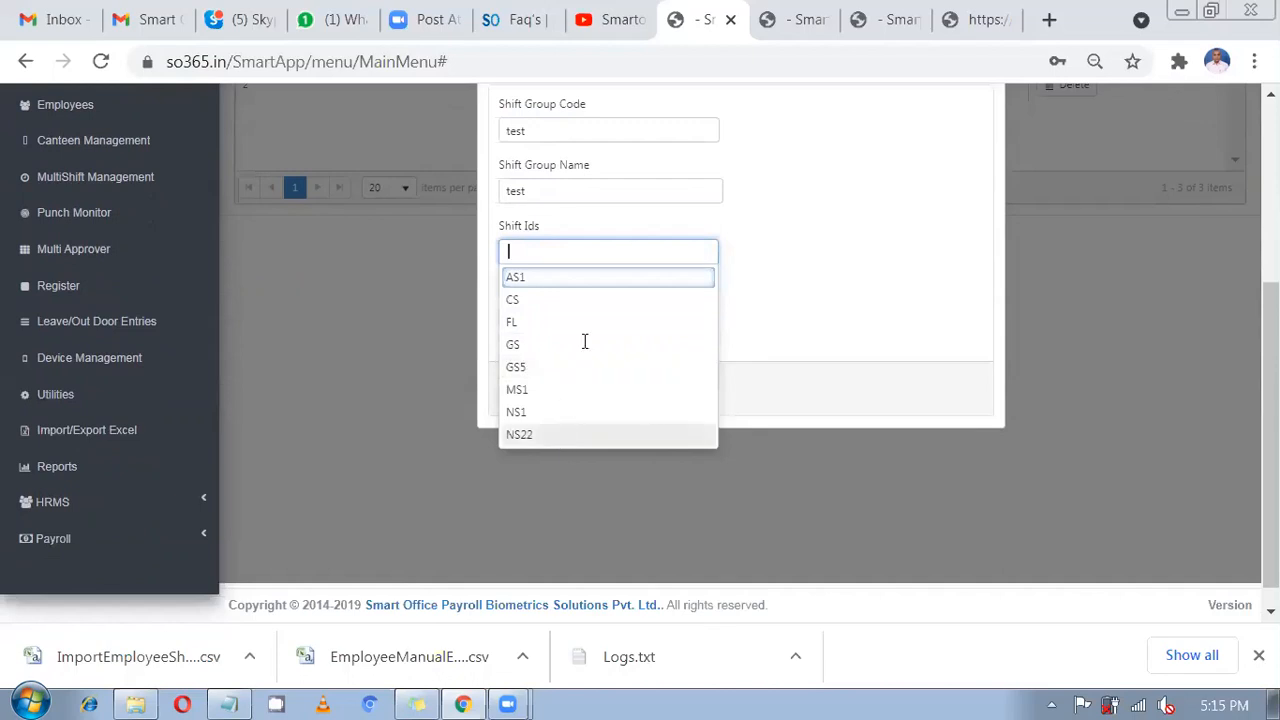
left_click(519, 434)
left_click(598, 257)
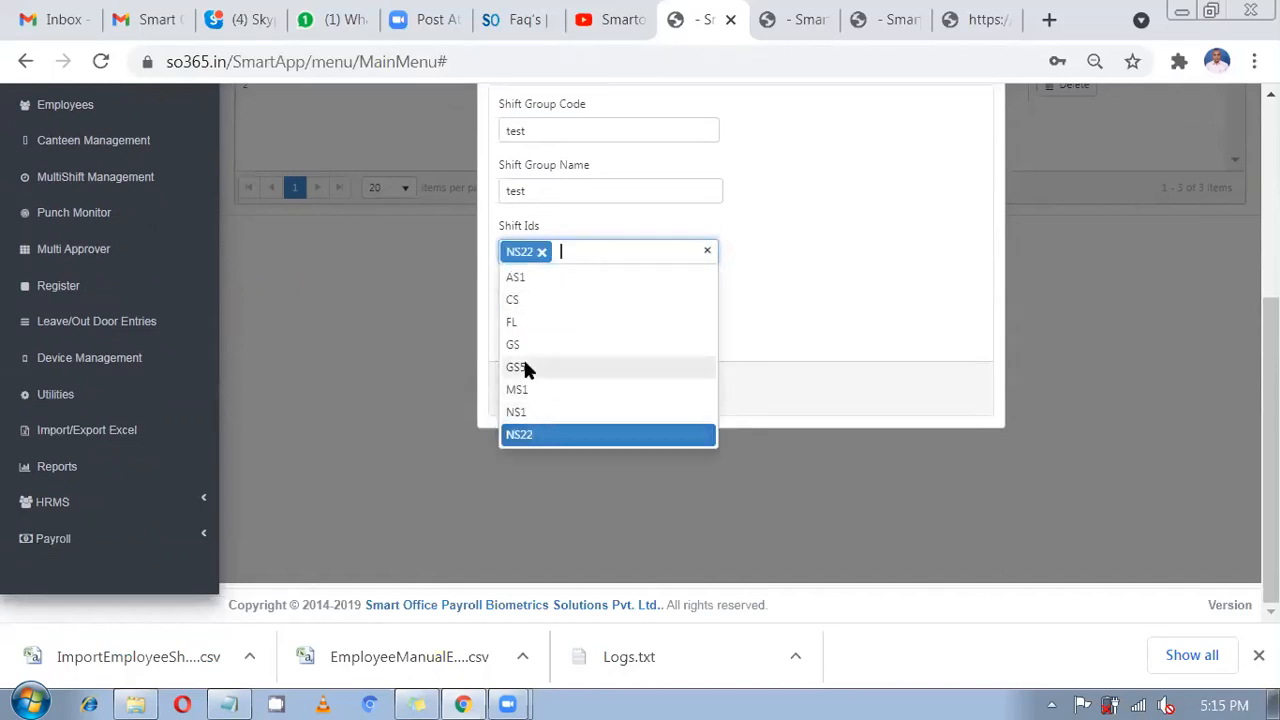
left_click(523, 367)
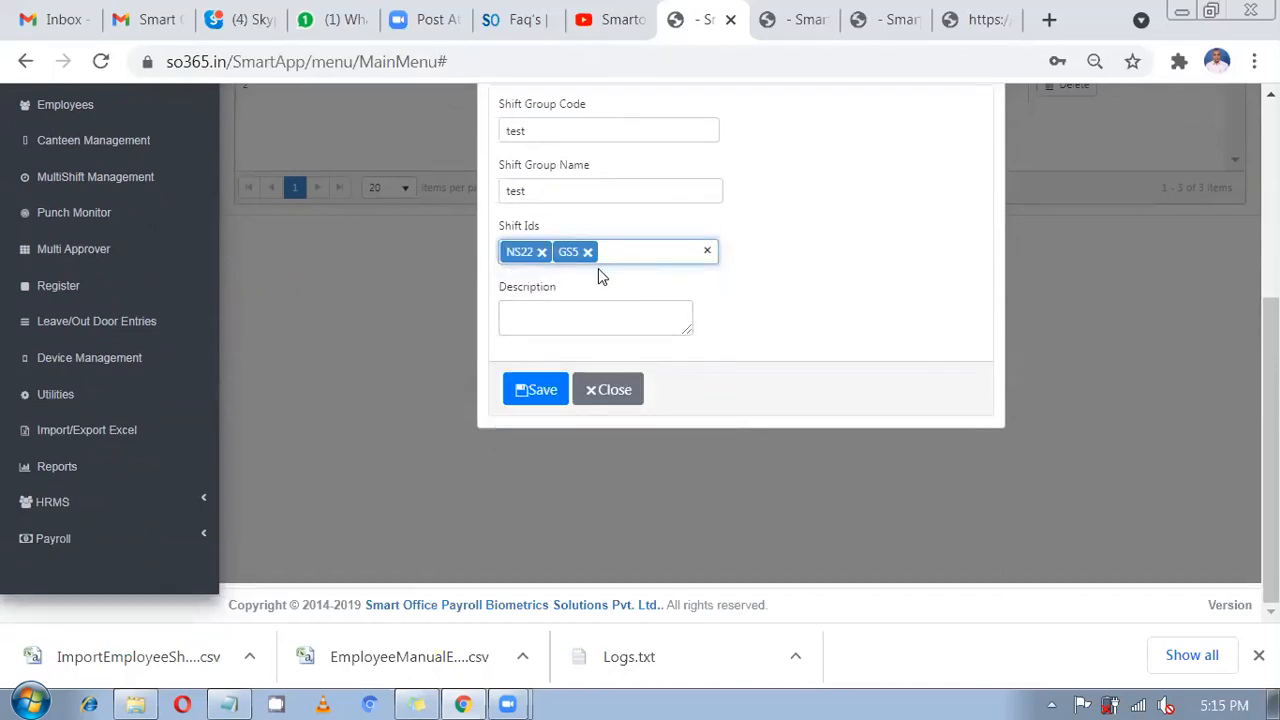
scroll(626, 270, "up", 2)
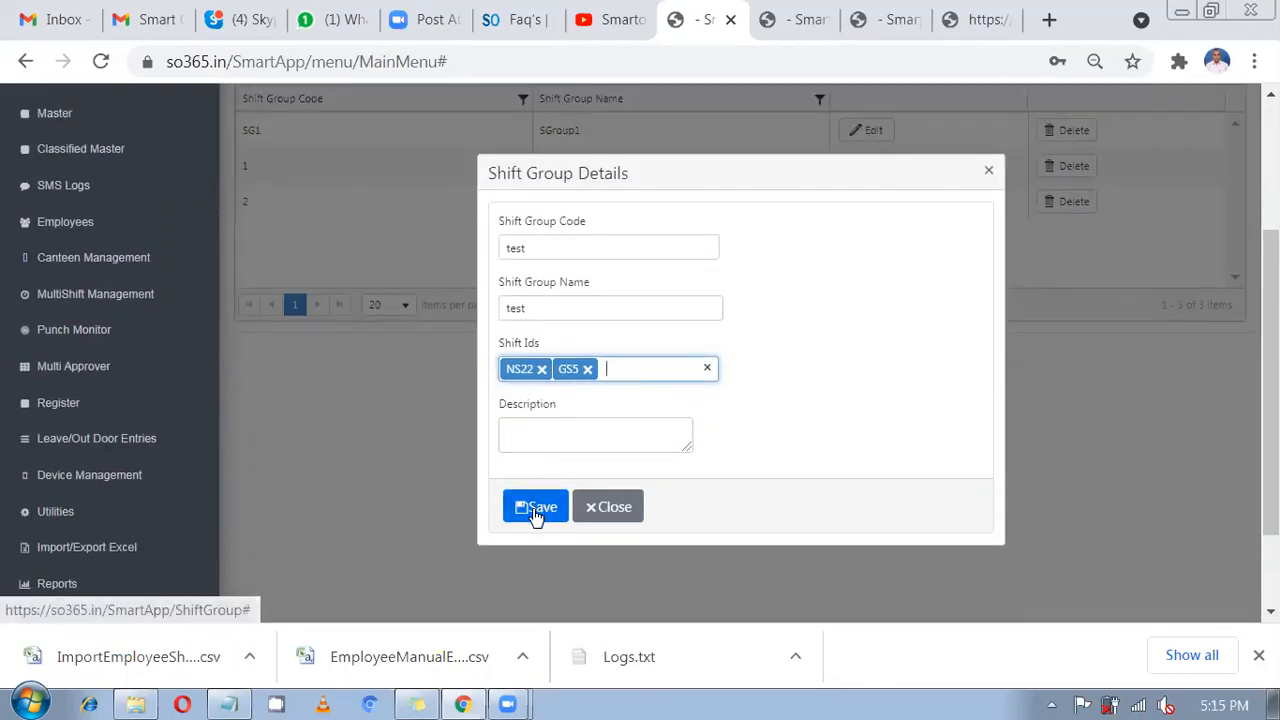
scroll(536, 510, "up", 1)
left_click(540, 582)
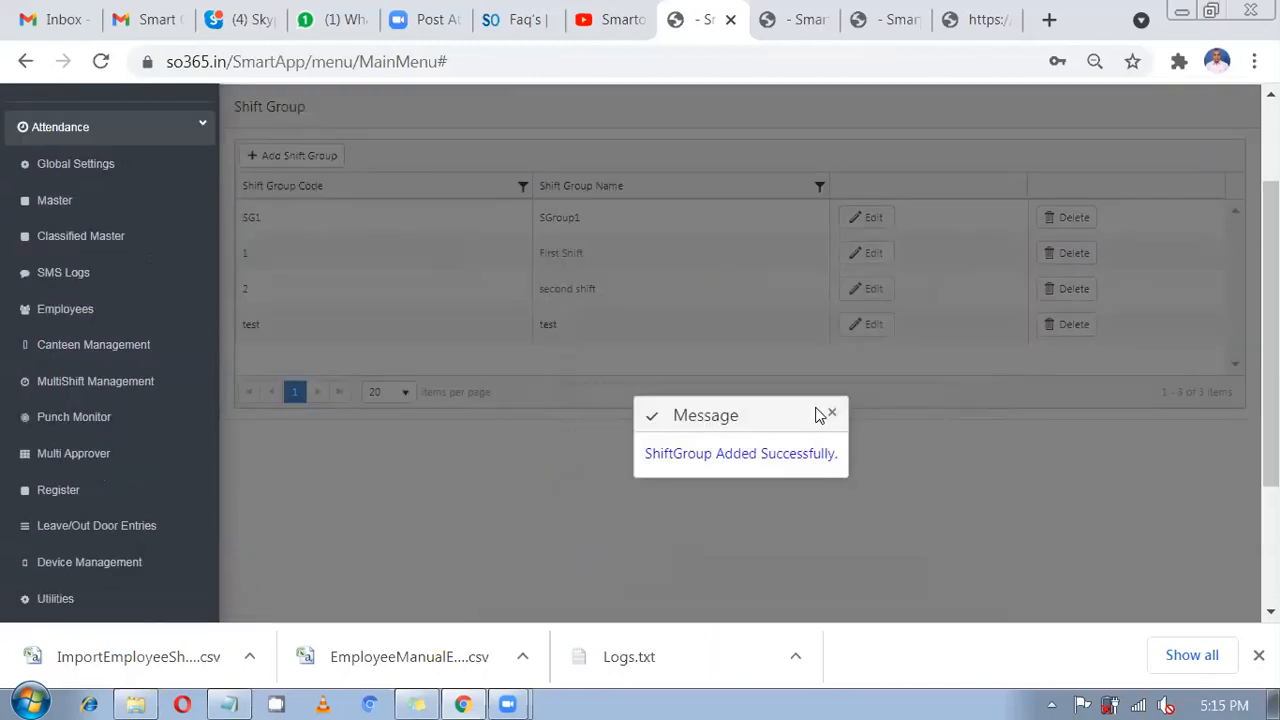
left_click(830, 413)
Edit employee 14's details and set their Shift Group to 'test'.
left_click(711, 338)
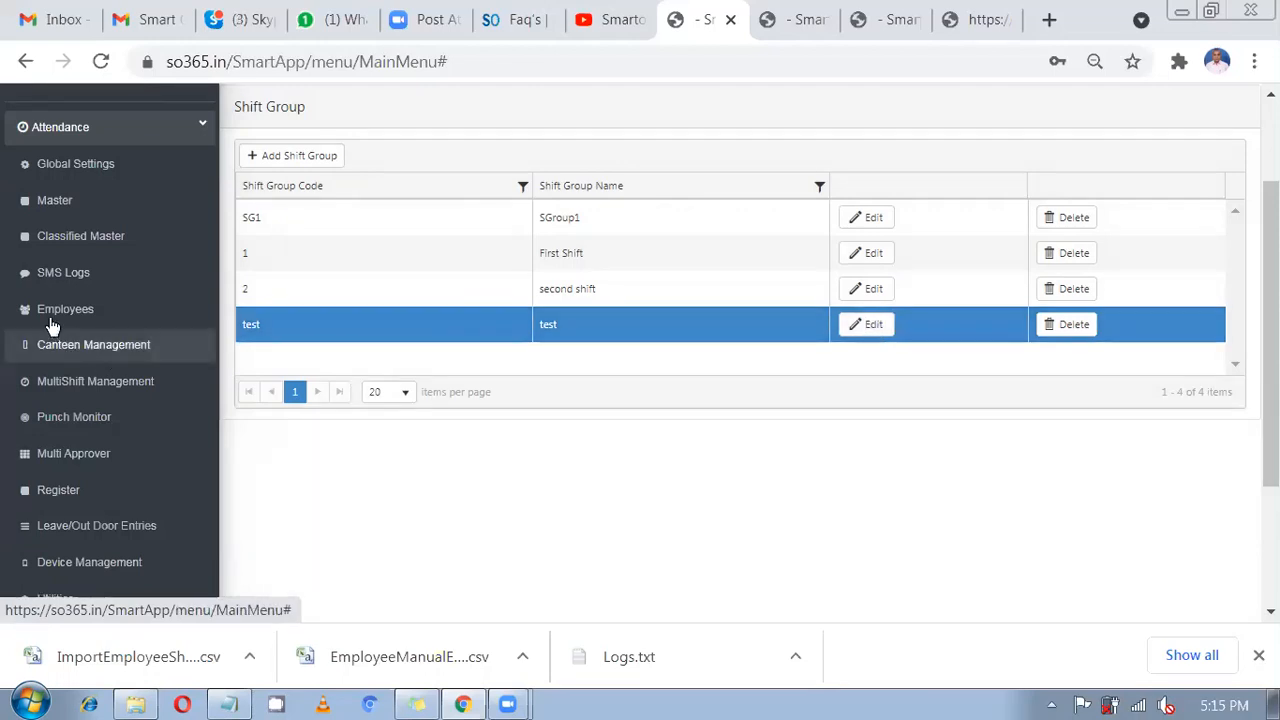
scroll(52, 305, "up", 2)
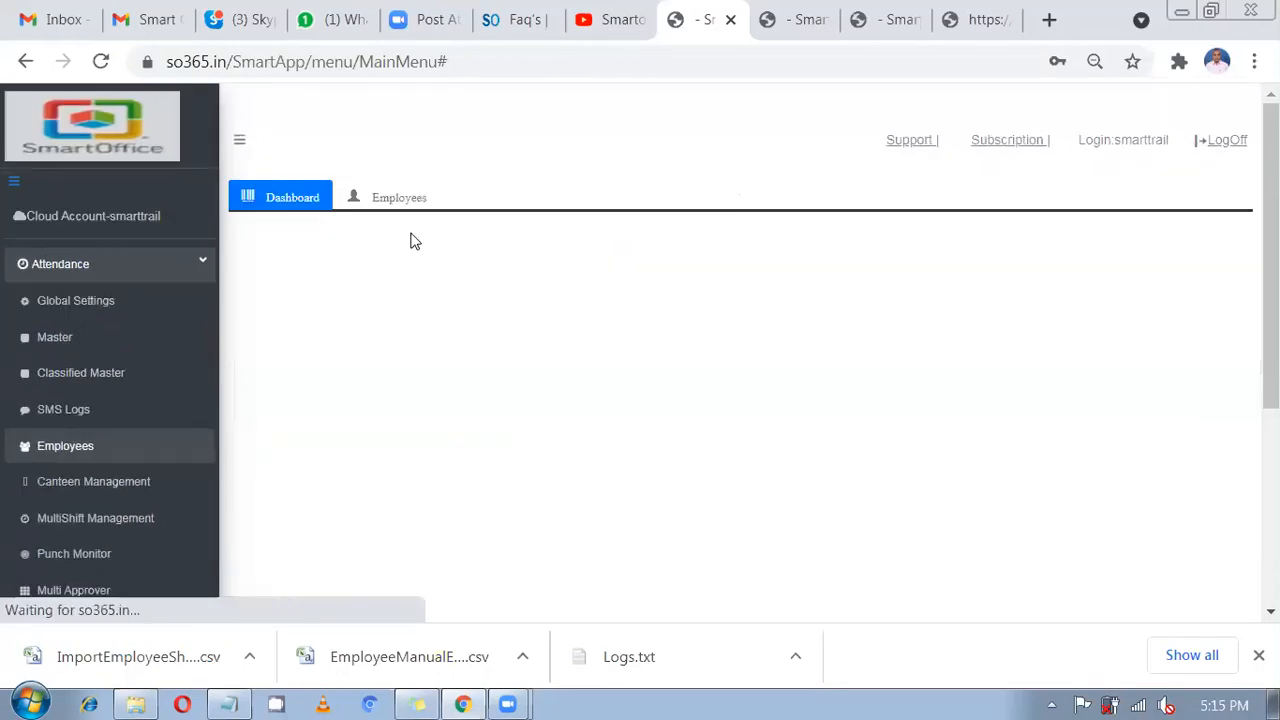
left_click(400, 205)
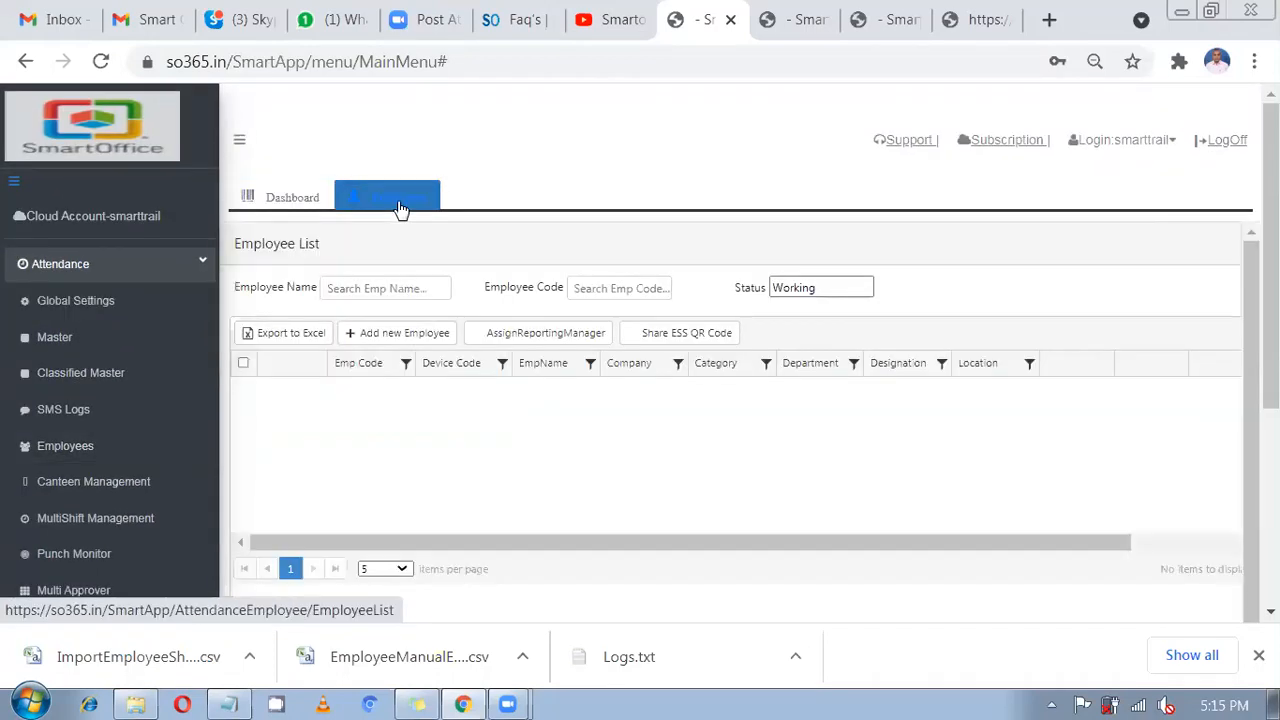
left_click(550, 430)
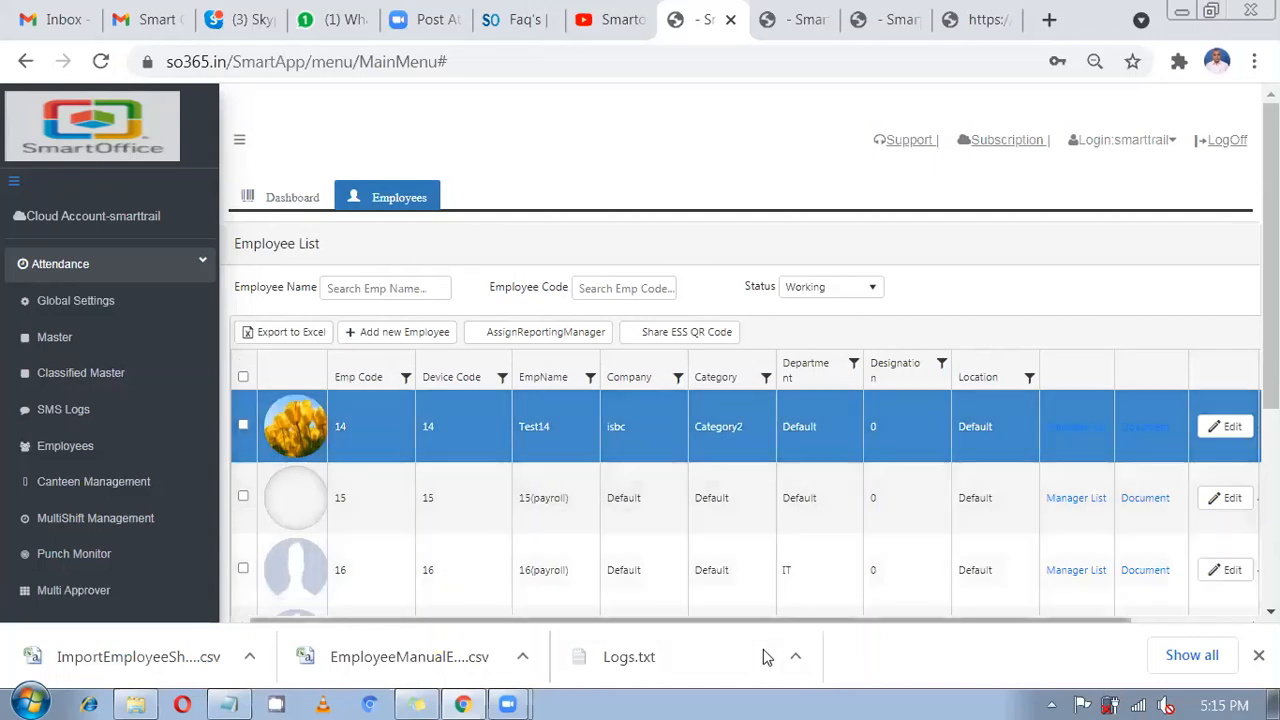
left_click(1232, 427)
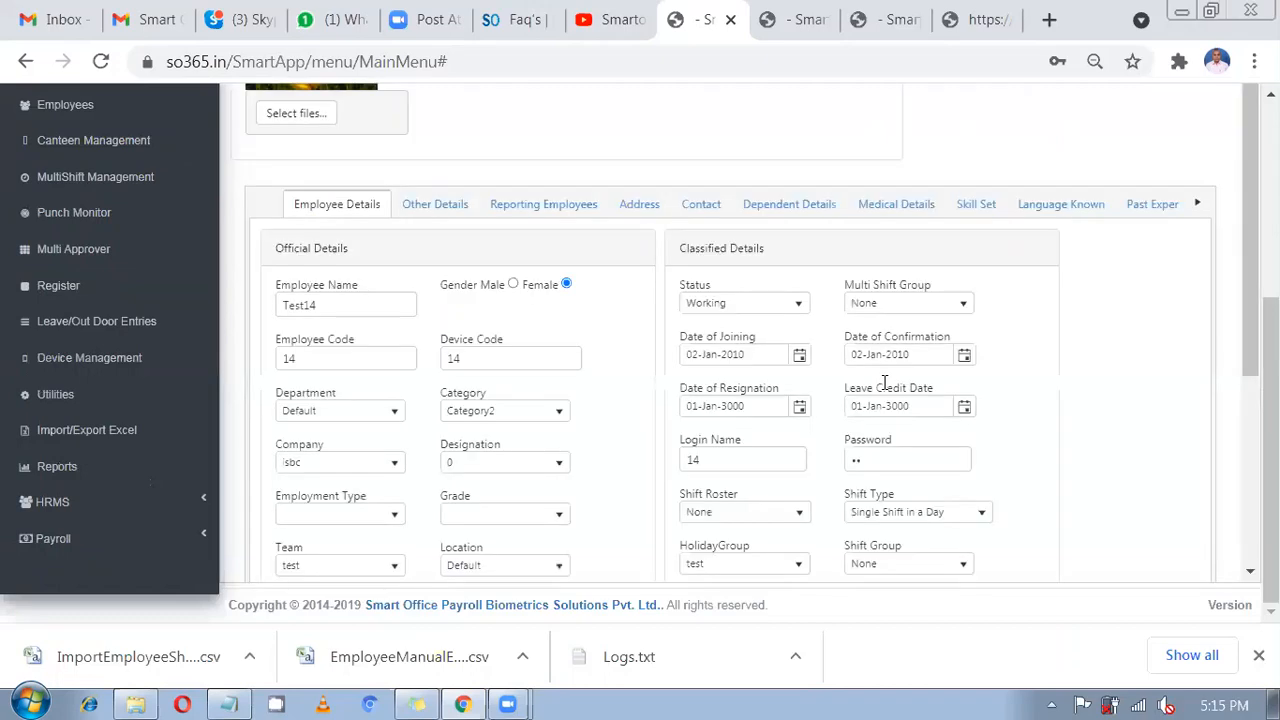
scroll(884, 382, "down", 2)
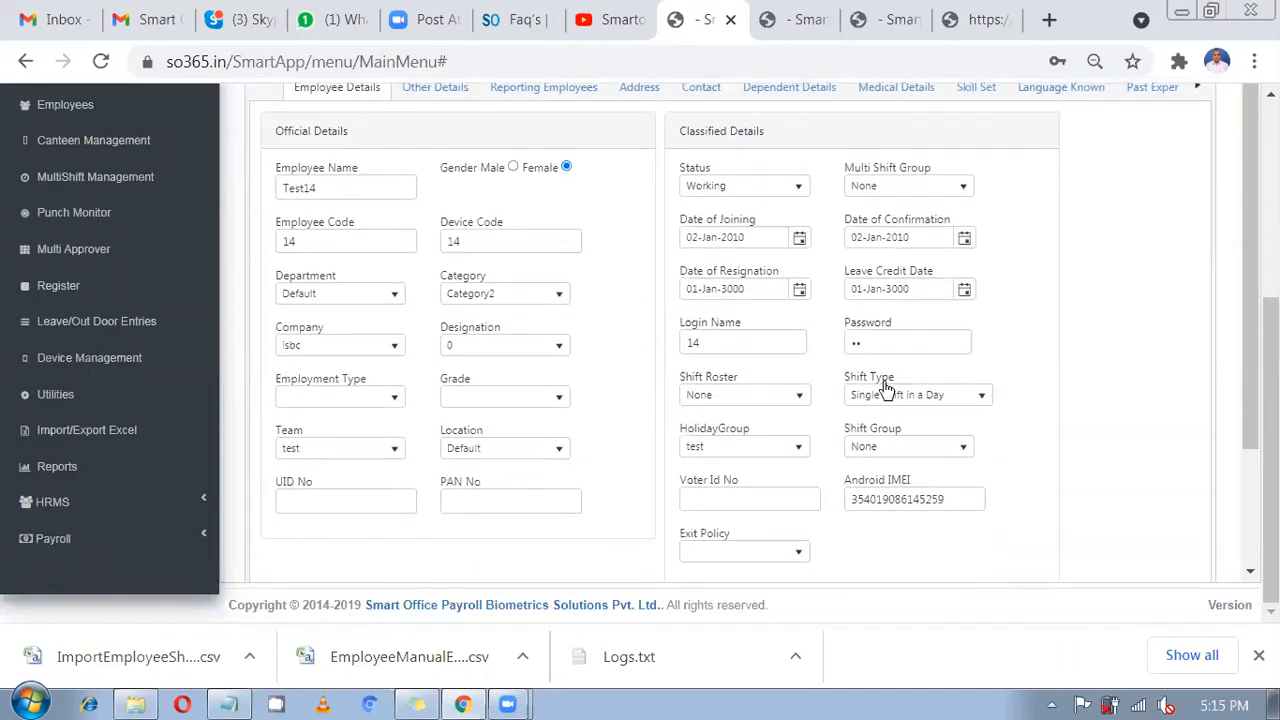
left_click(880, 452)
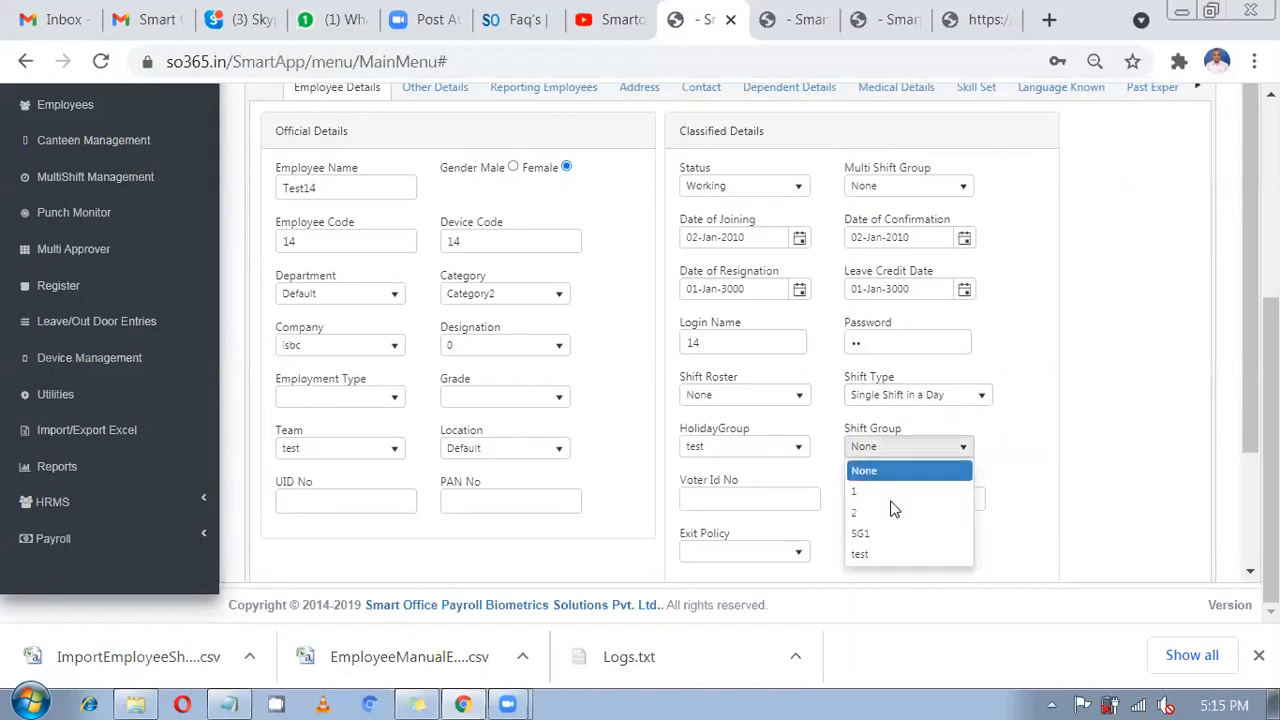
left_click(881, 558)
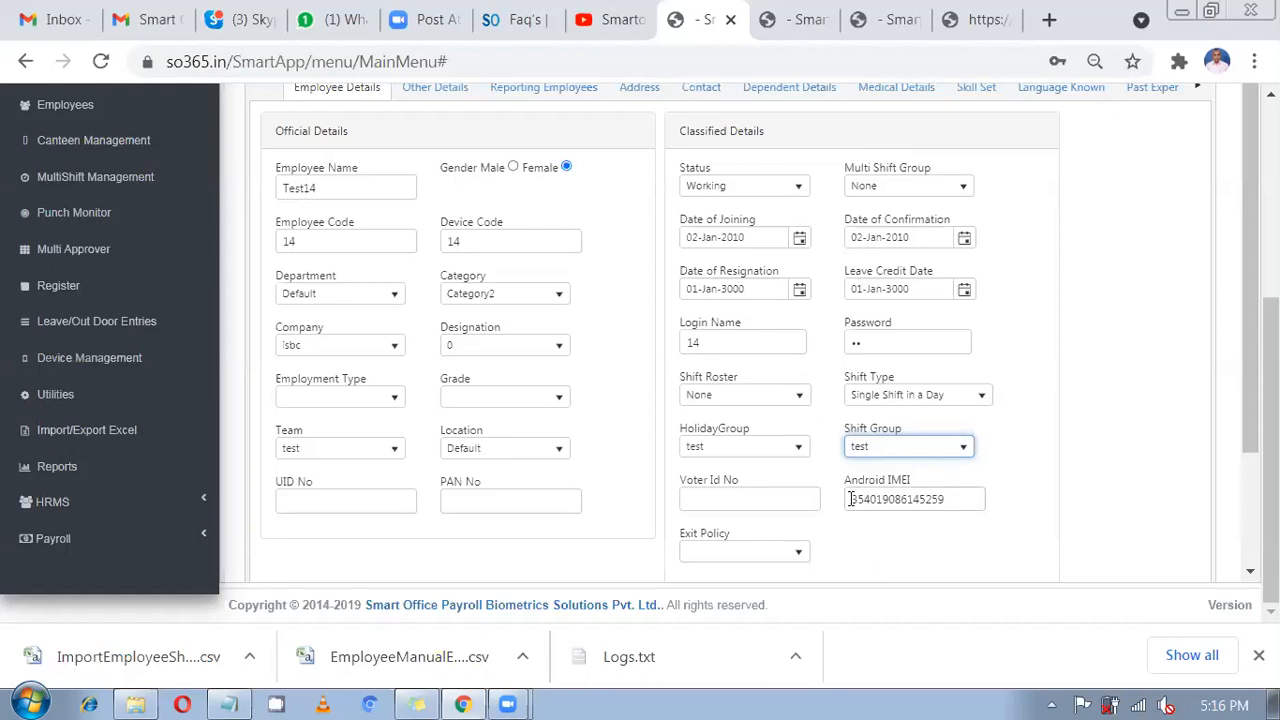
scroll(849, 499, "up", 1)
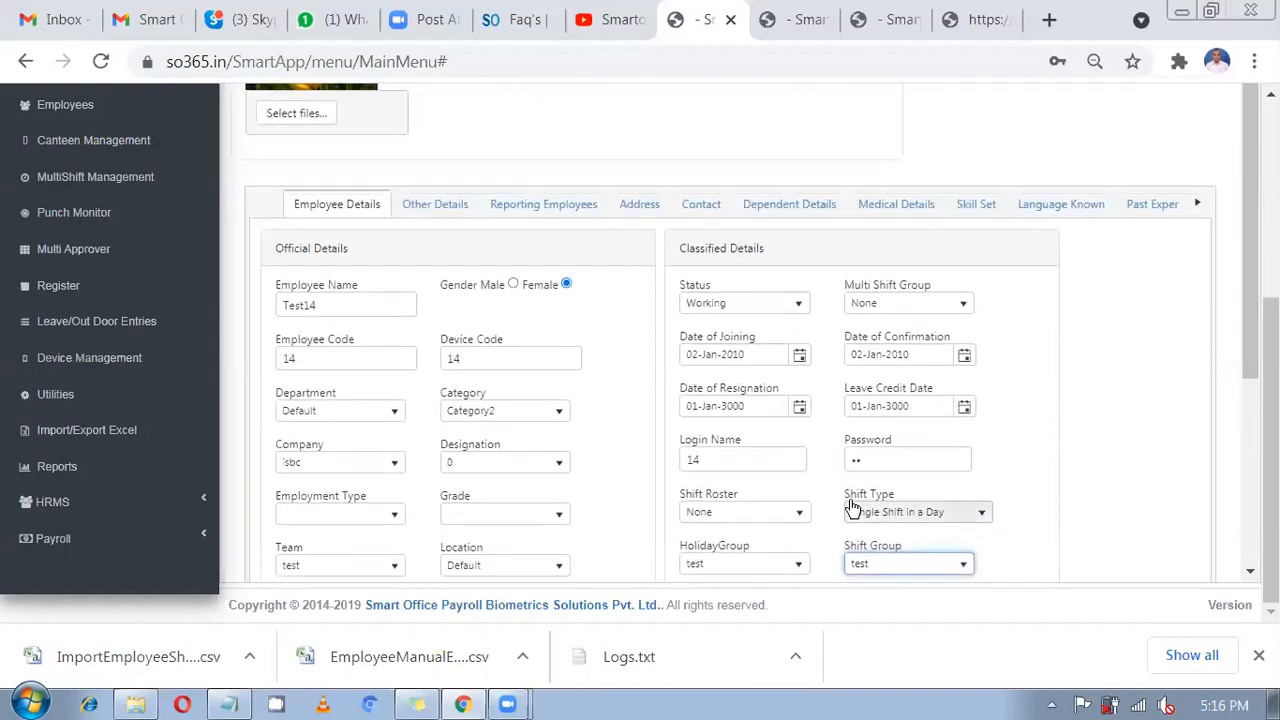
scroll(366, 337, "up", 2)
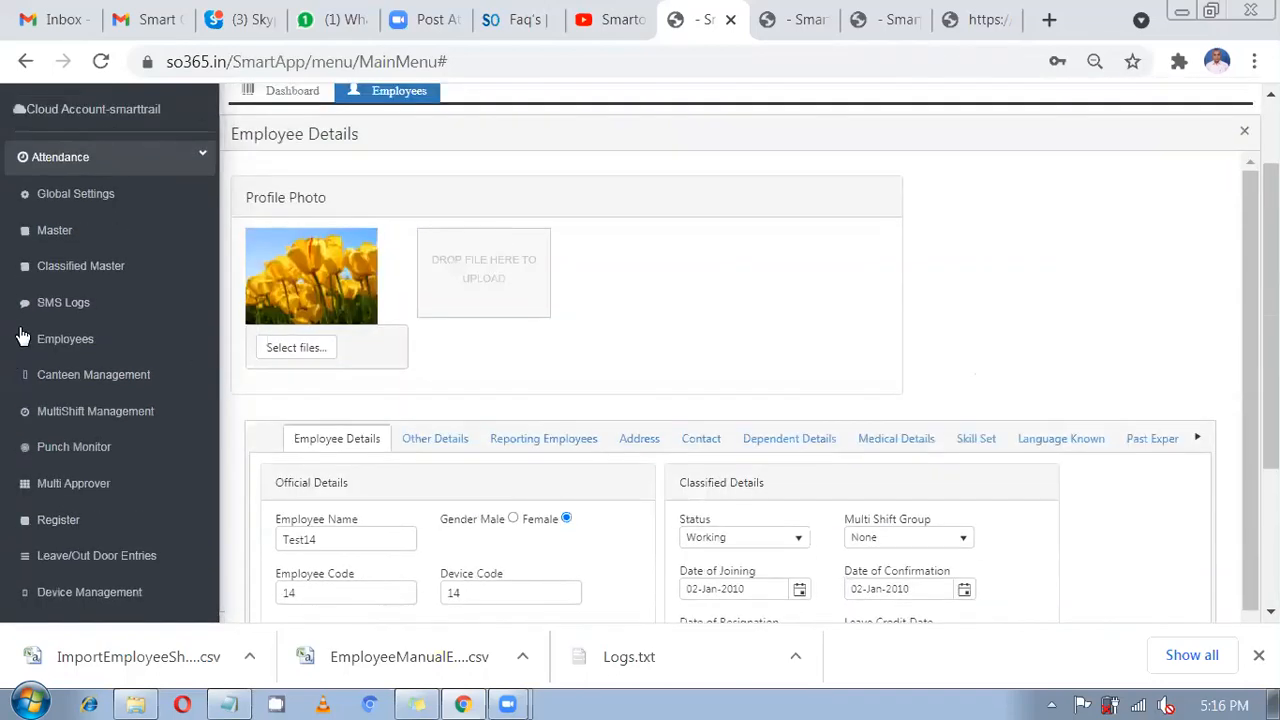
Open Night Shift22 for editing from the Classified Master shift list.
left_click(89, 268)
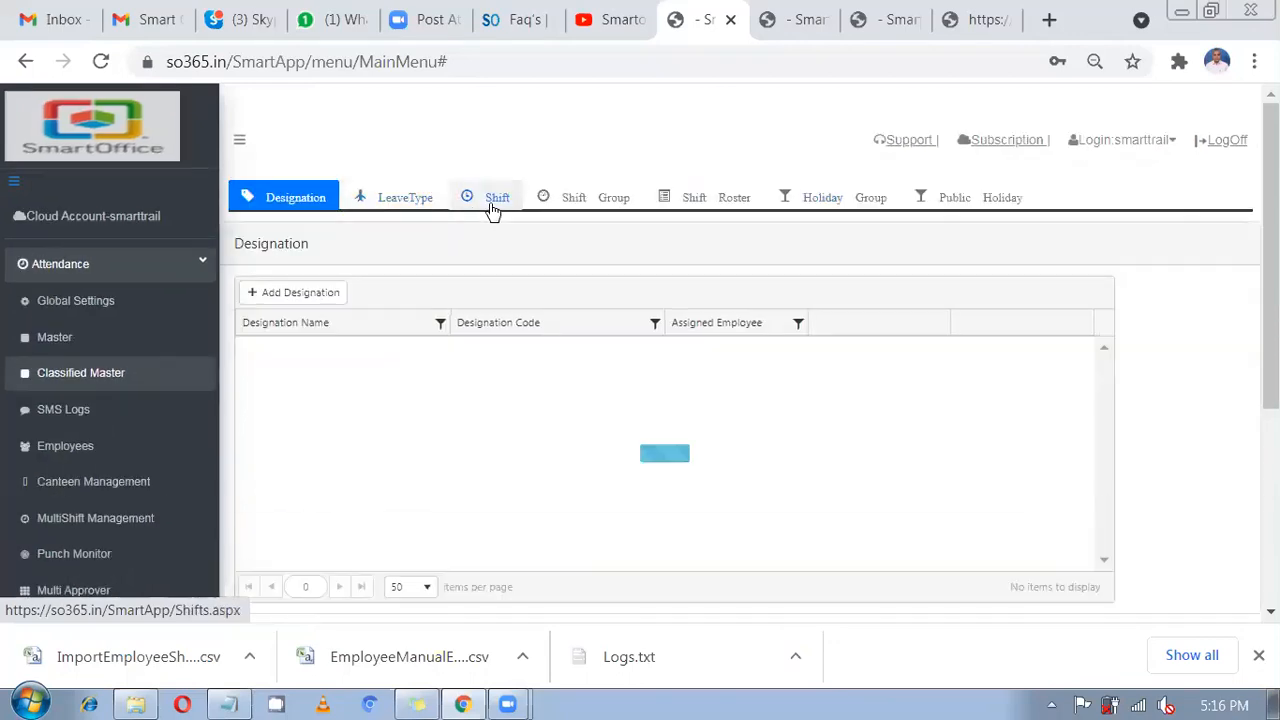
left_click(491, 210)
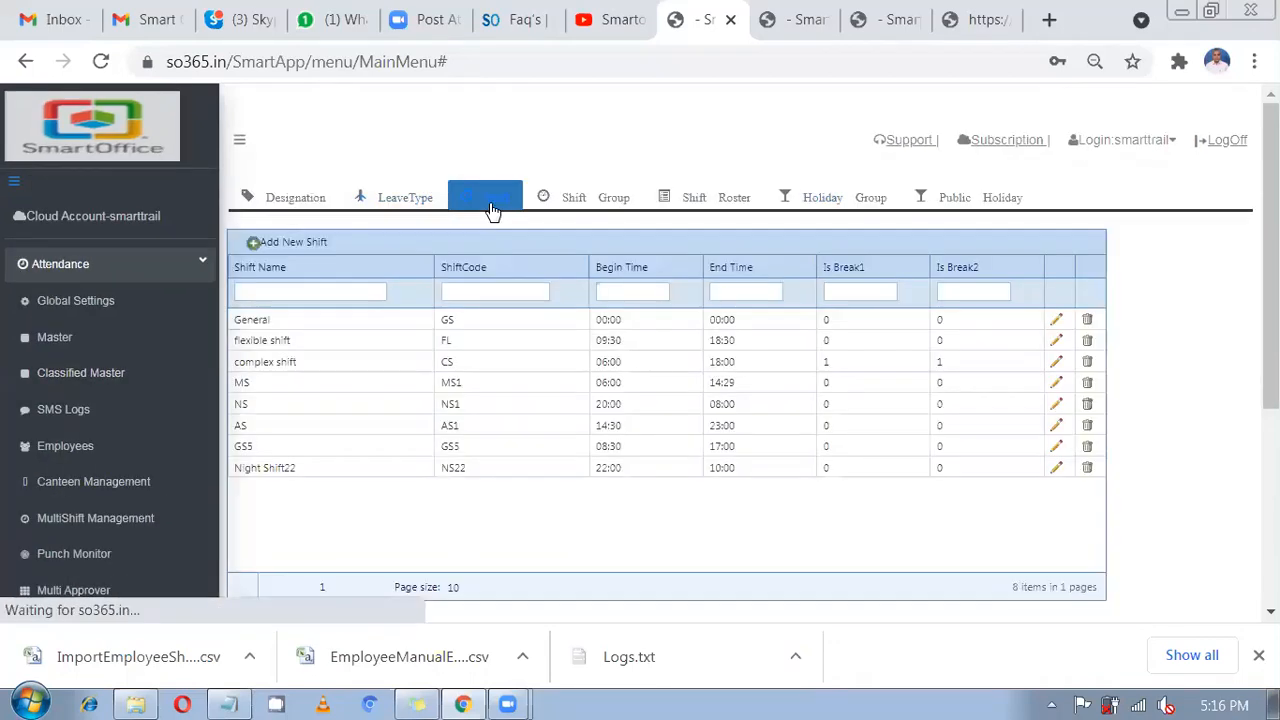
left_click(502, 470)
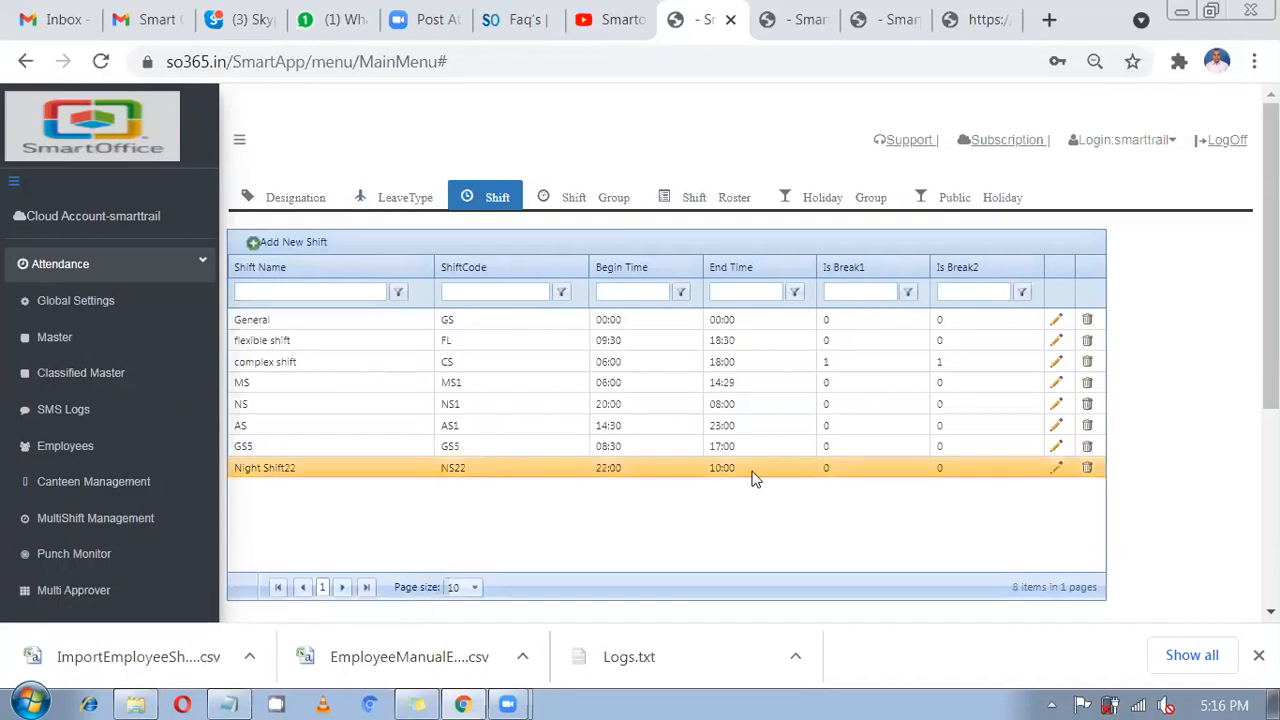
left_click(1056, 468)
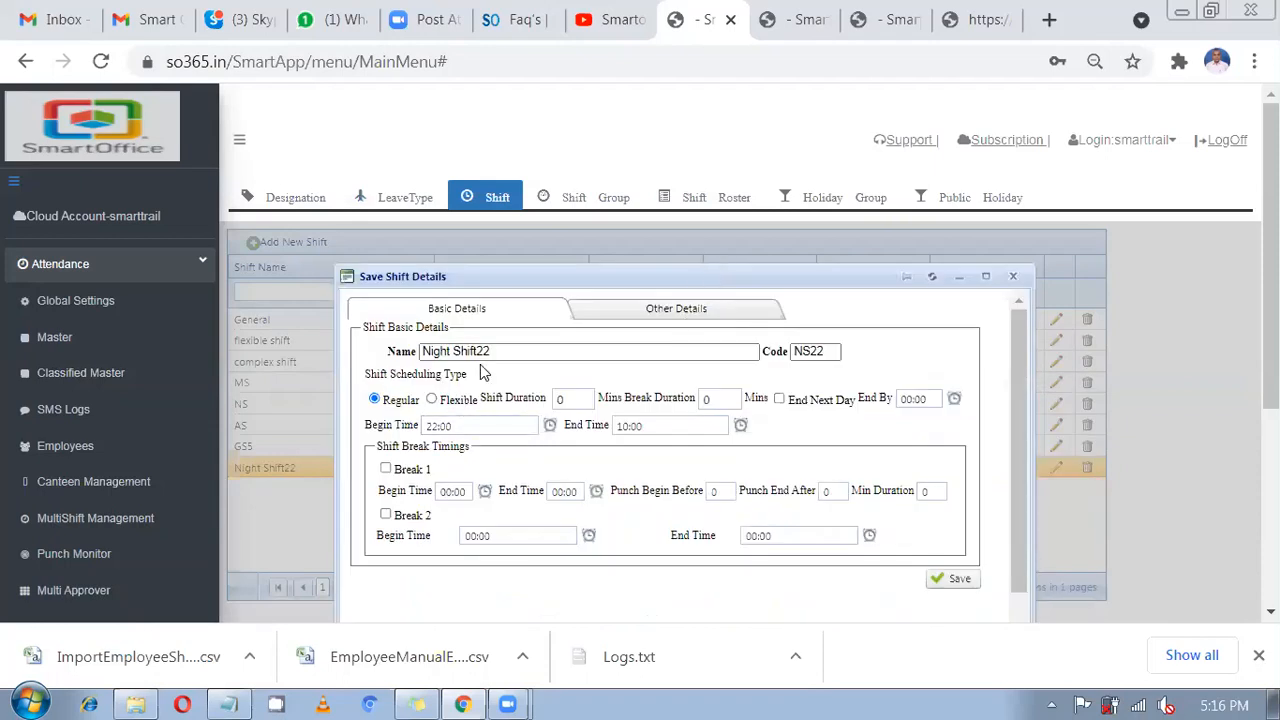
Confirm Begin Time 22:00 and End Time 10:00, glance at Other Details, and save.
left_click_drag(497, 351, 394, 344)
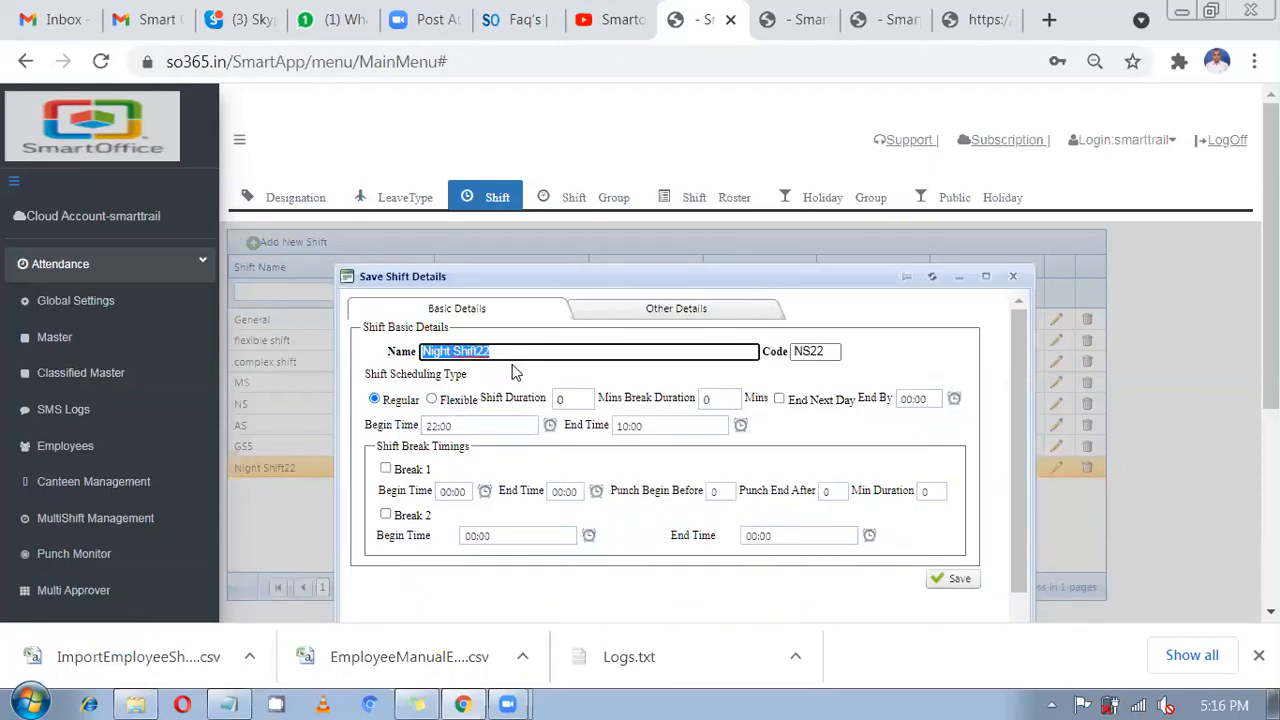
left_click_drag(393, 457, 390, 461)
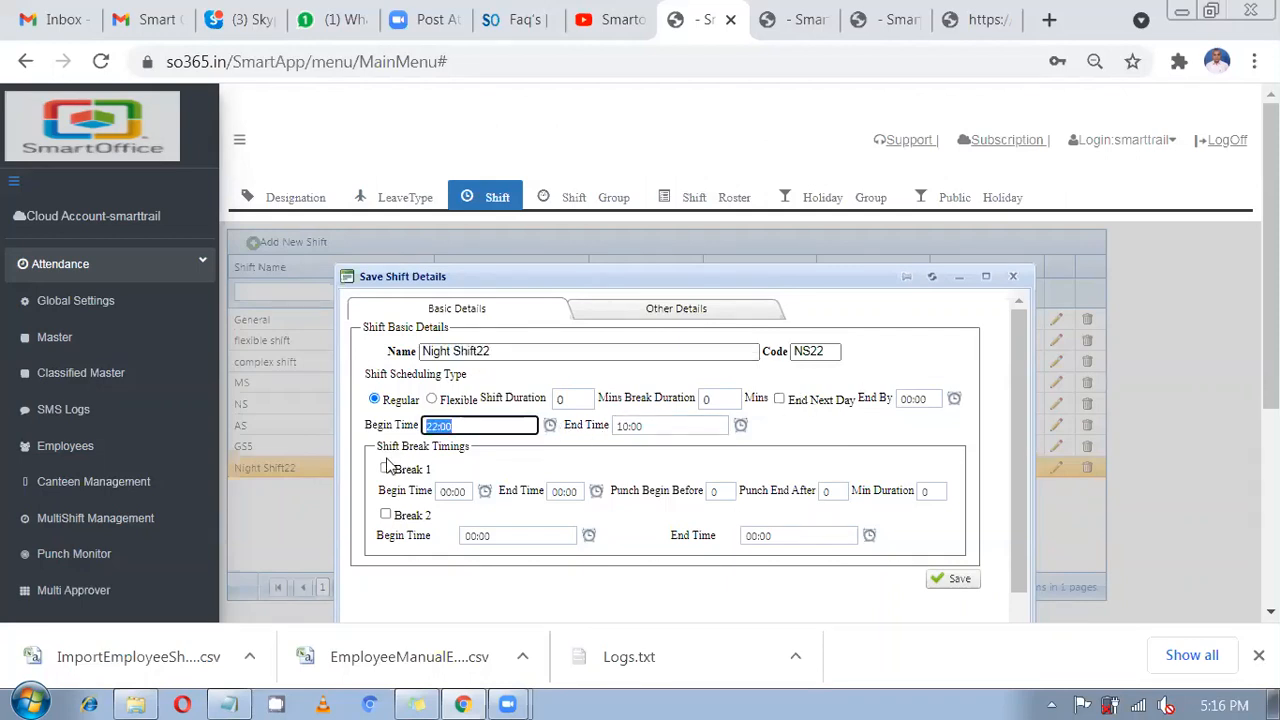
left_click(663, 424)
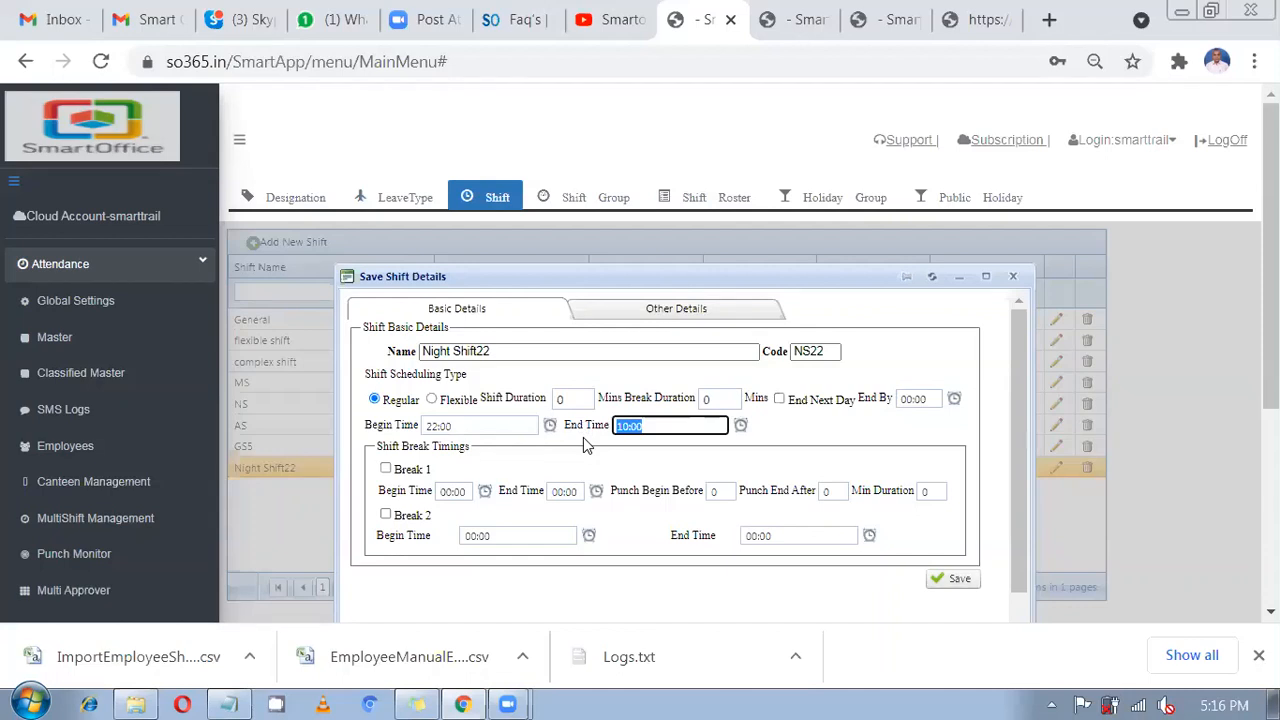
left_click(510, 425)
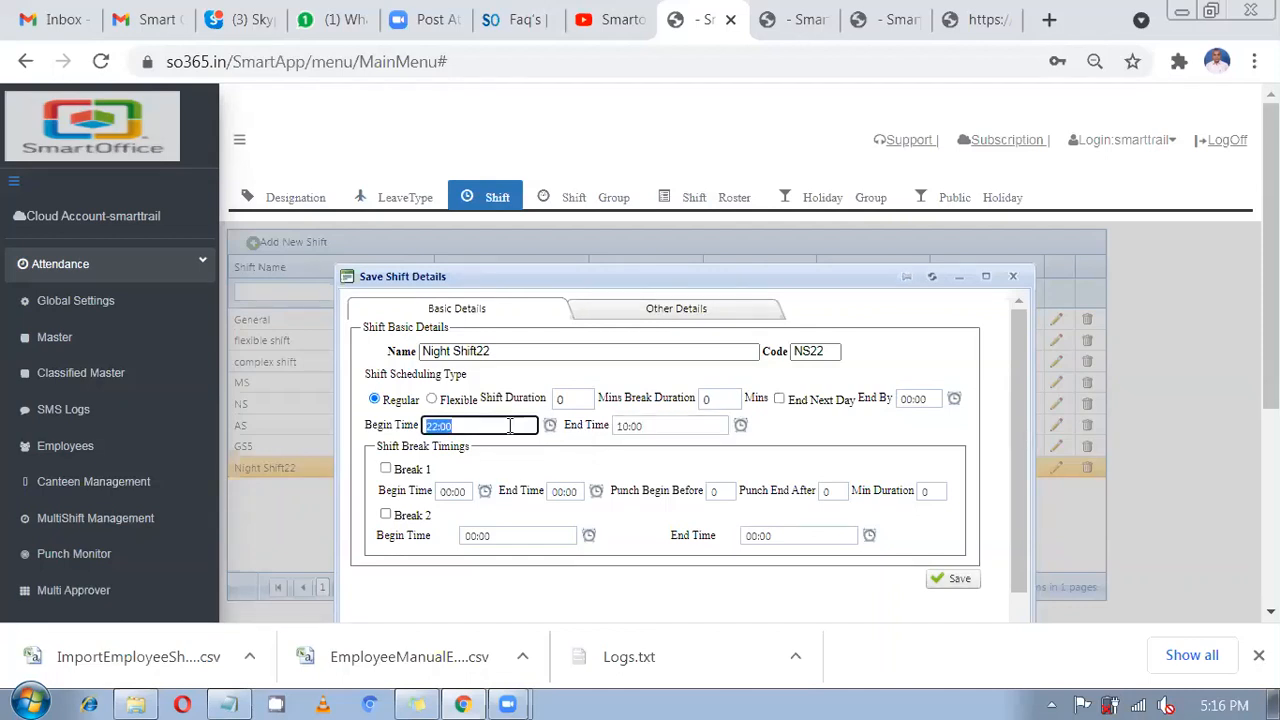
left_click(680, 425)
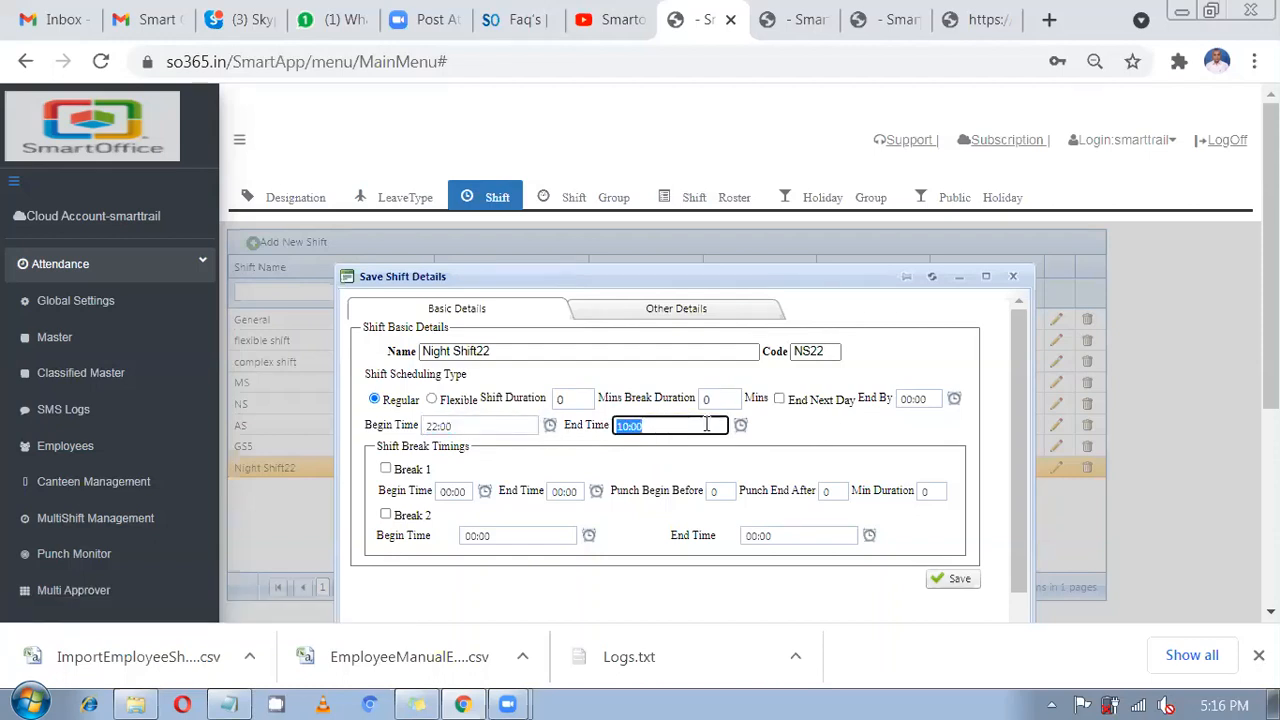
left_click(676, 309)
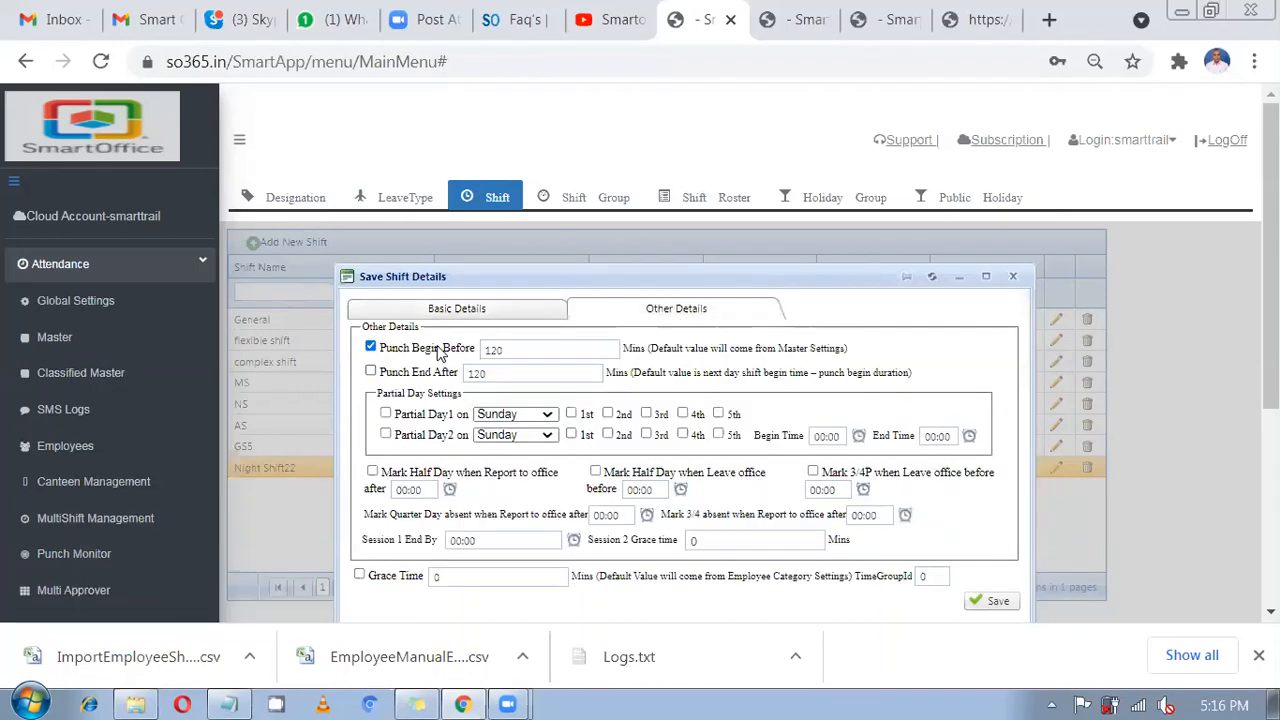
left_click_drag(440, 350, 433, 350)
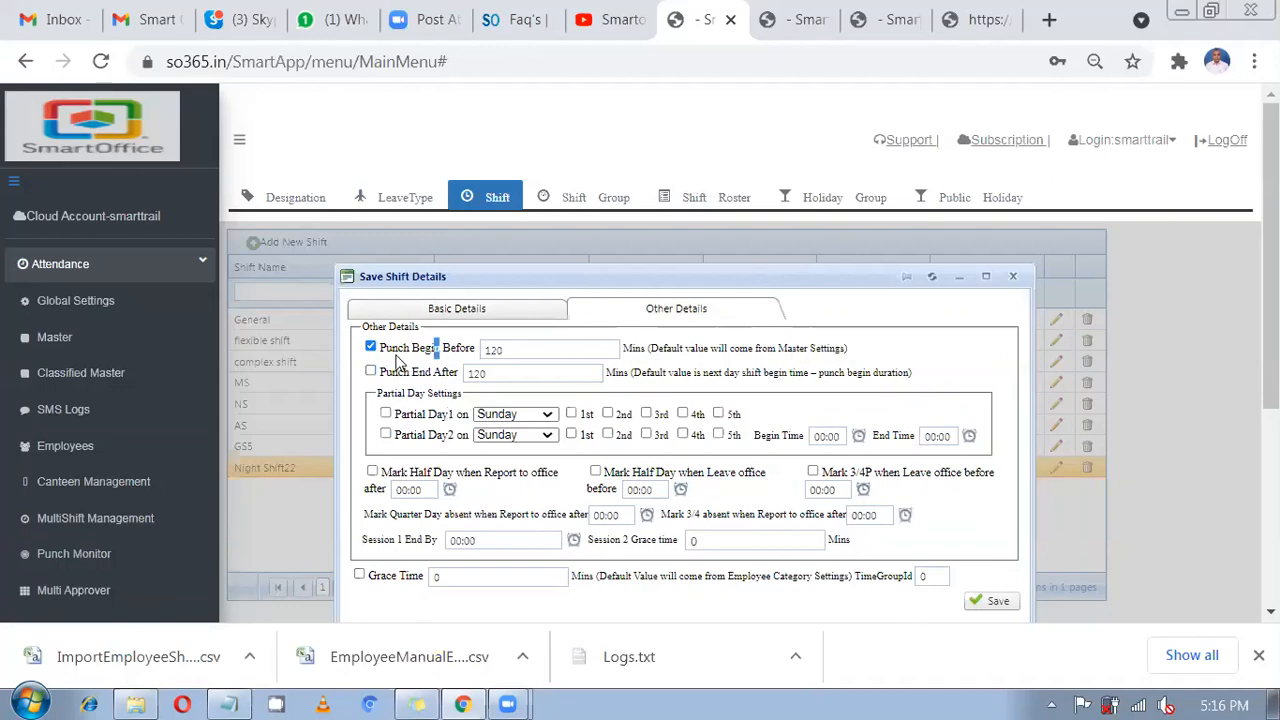
left_click(468, 316)
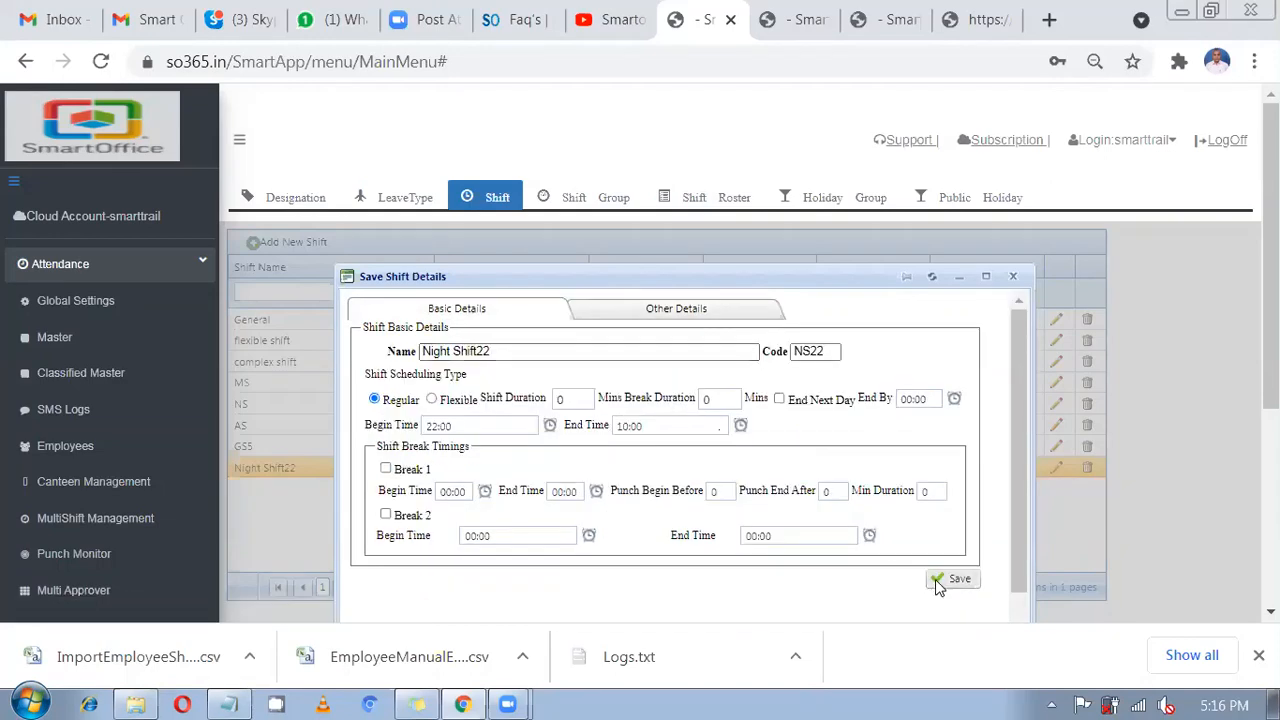
left_click(937, 579)
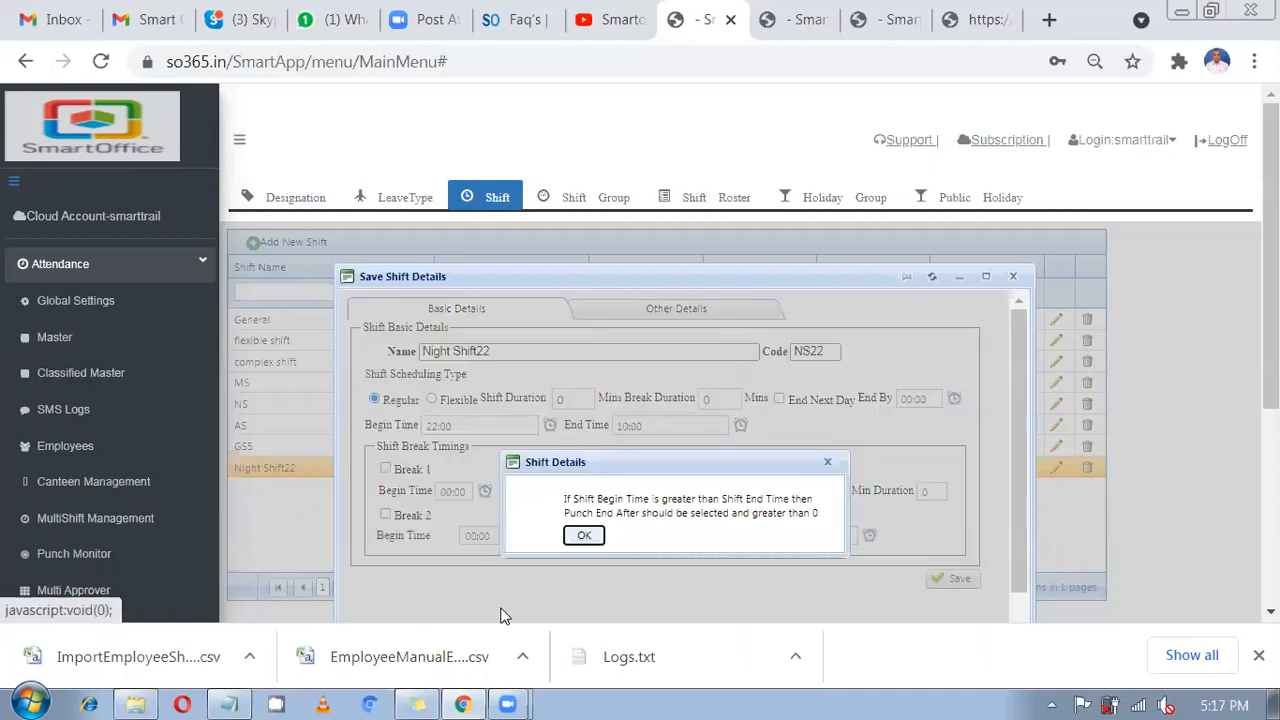
Read the Punch End After warning, dismiss it, and recheck the 22:00–10:00 times.
double_click(590, 503)
left_click_drag(590, 508, 800, 499)
double_click(655, 500)
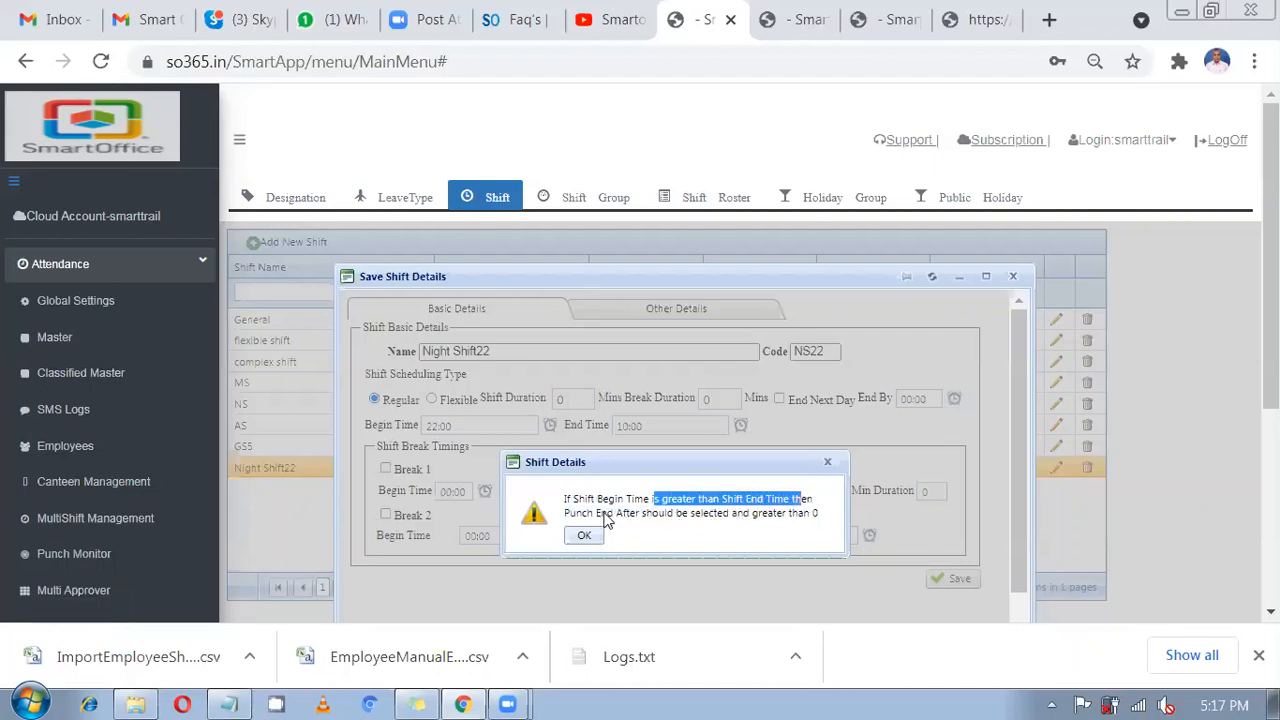
left_click_drag(598, 516, 800, 528)
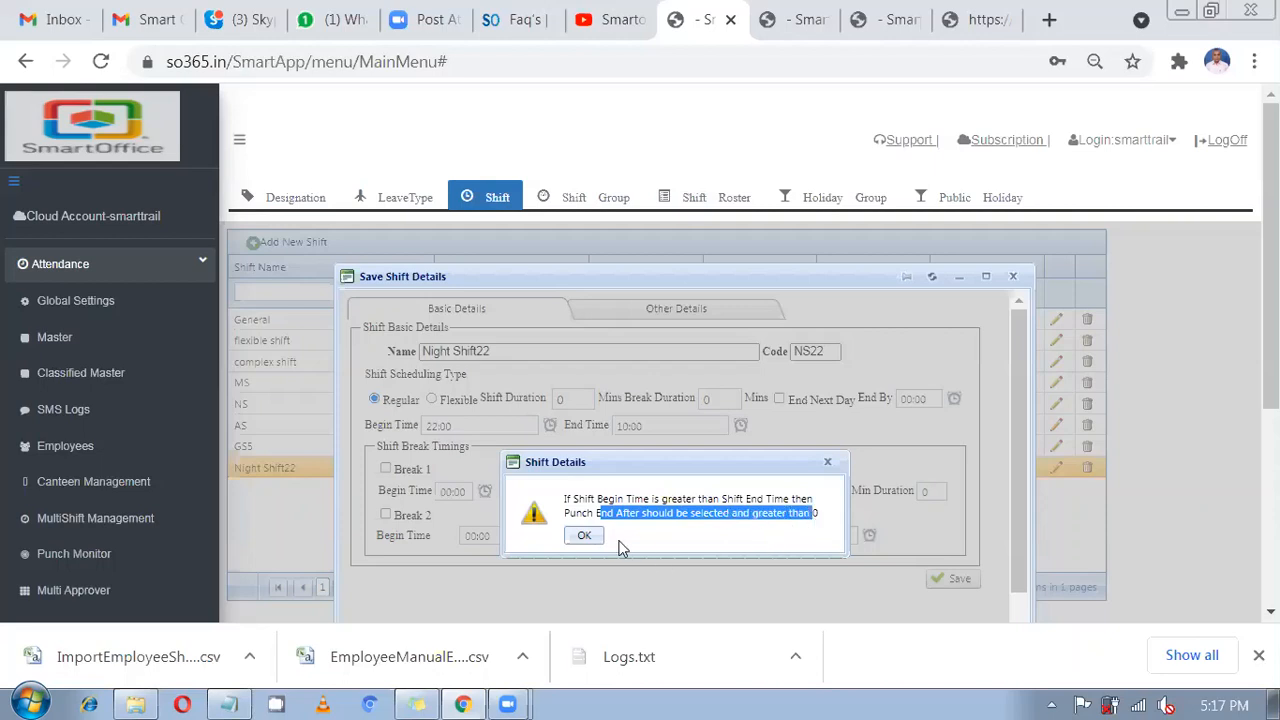
left_click(830, 460)
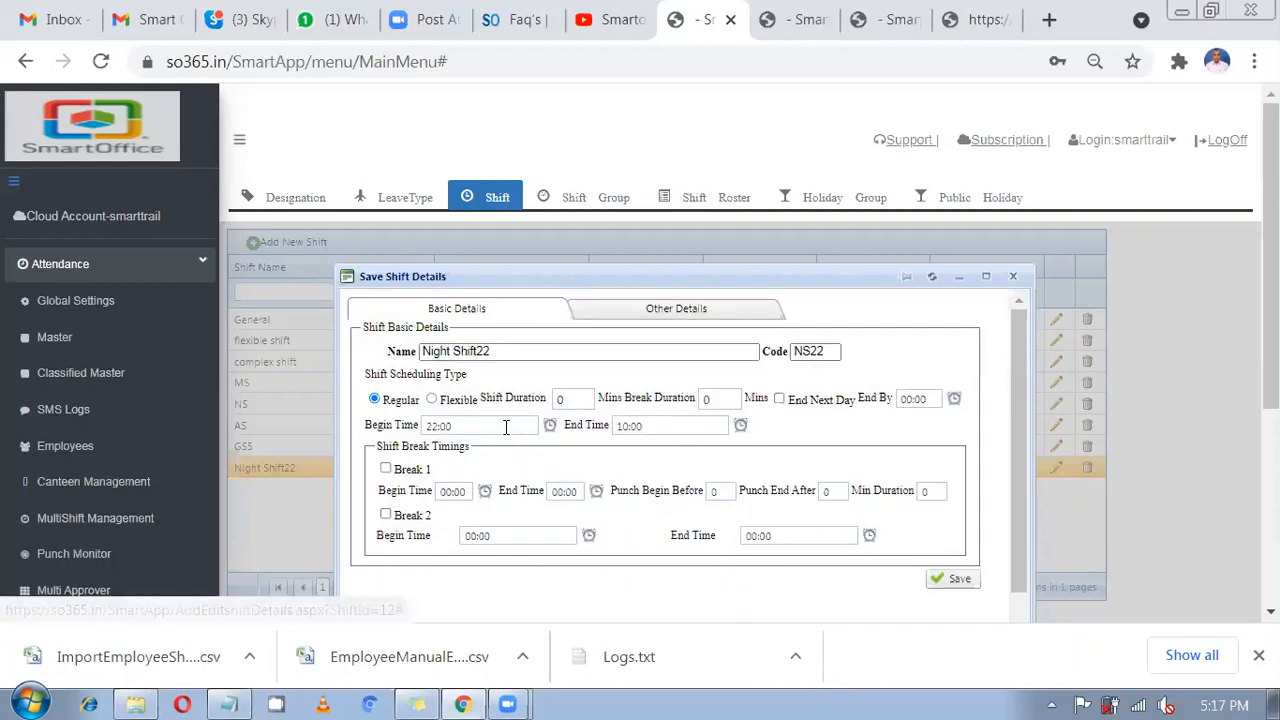
left_click_drag(470, 430, 421, 444)
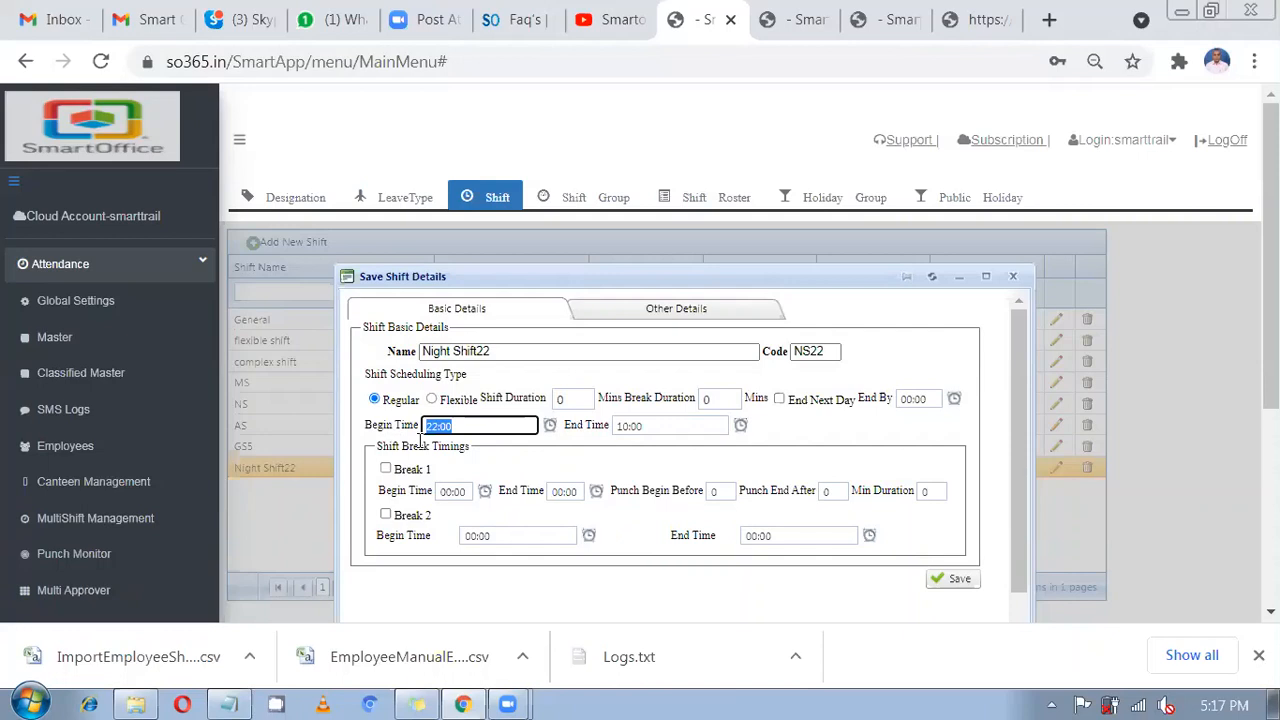
left_click_drag(691, 425, 643, 425)
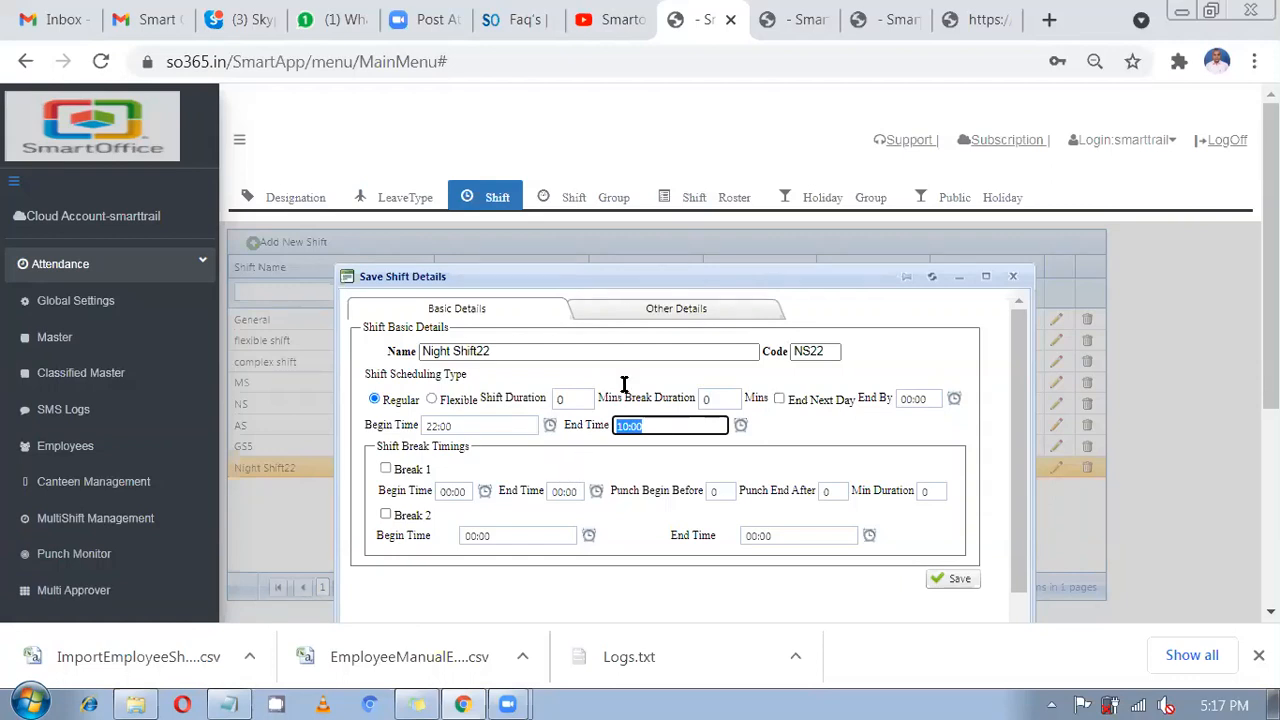
Enable Punch Begin Before and Punch End After (120 minutes) and save Night Shift22.
left_click(652, 316)
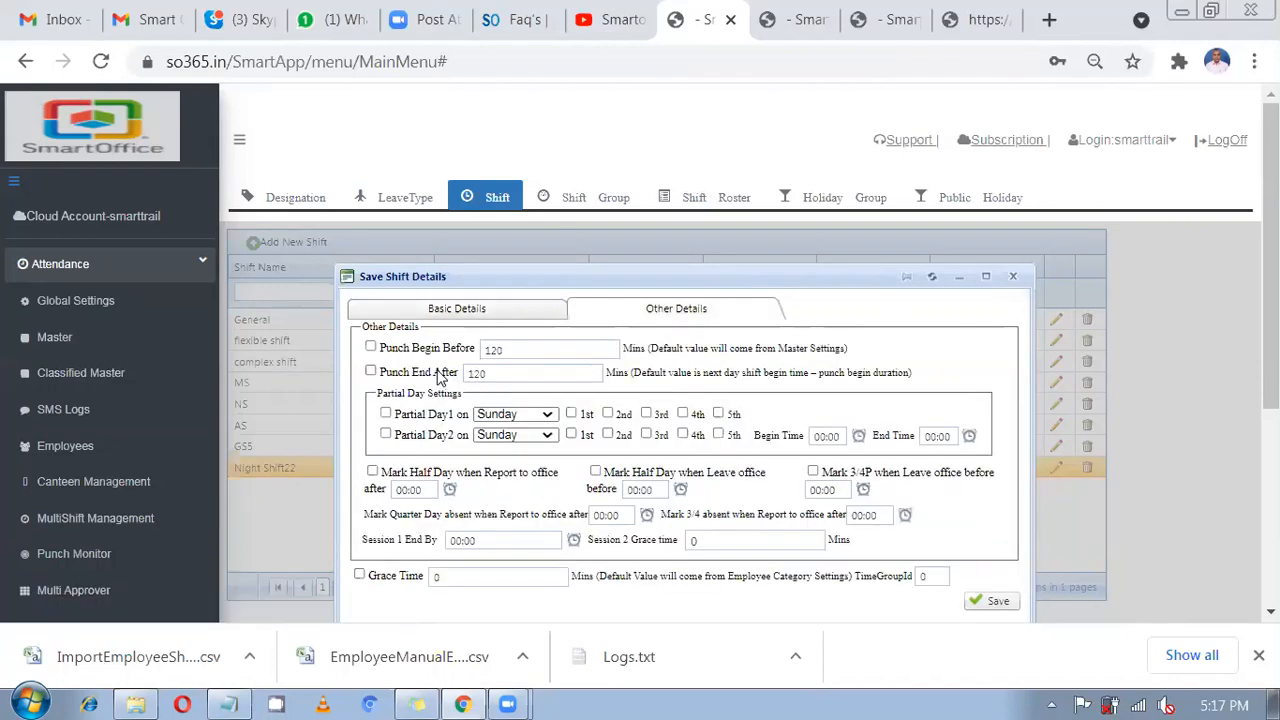
left_click(441, 372)
left_click(439, 350)
left_click(999, 603)
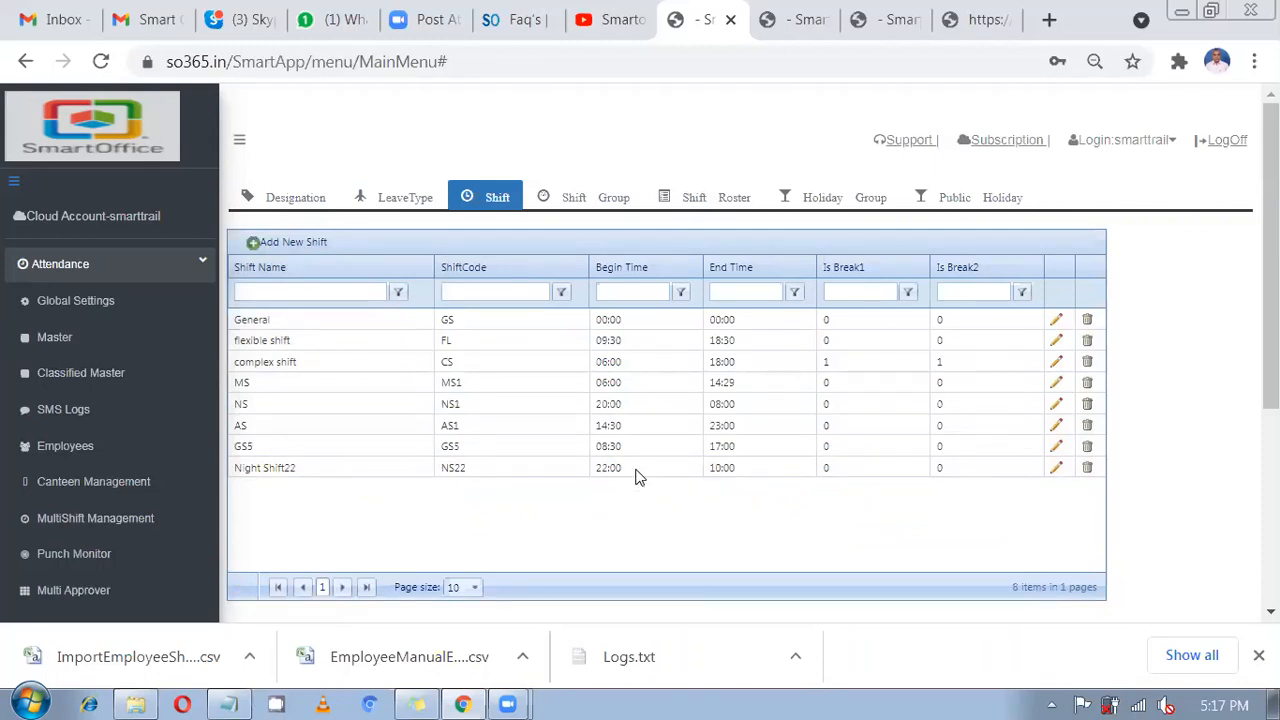
Open the ROASTER shift roster for editing from the Shift Roster list.
left_click(726, 199)
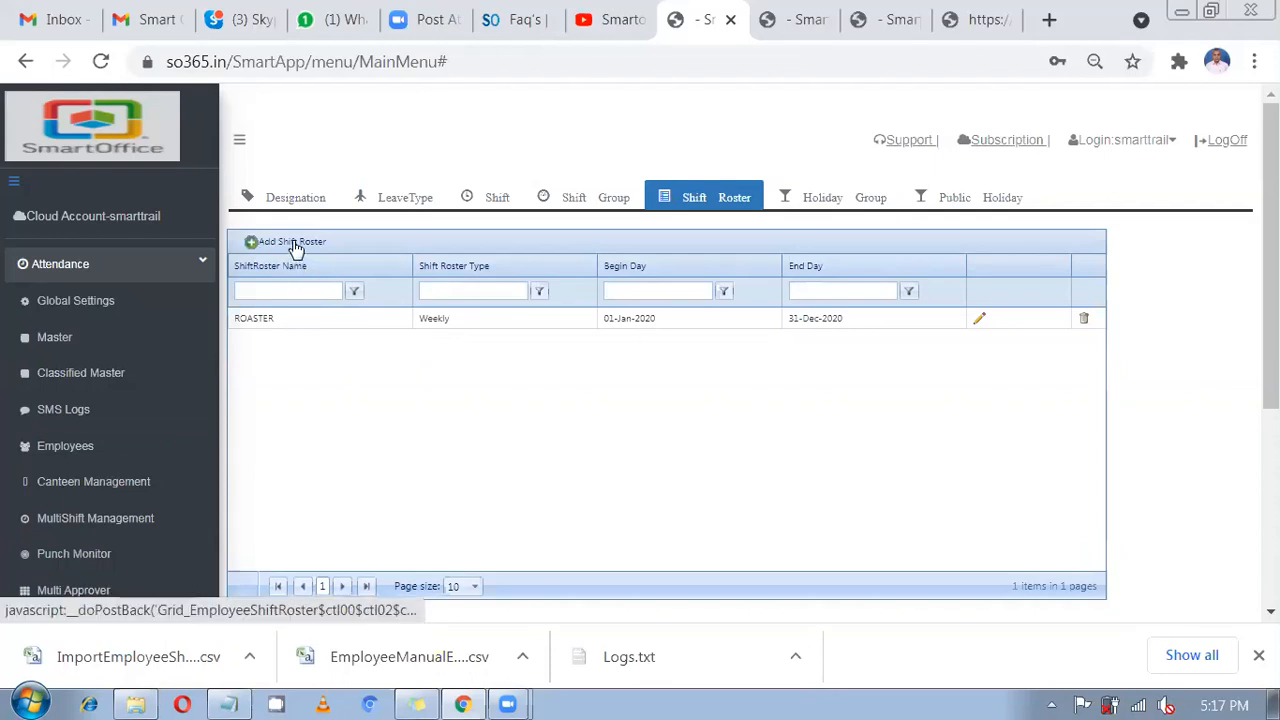
left_click(980, 323)
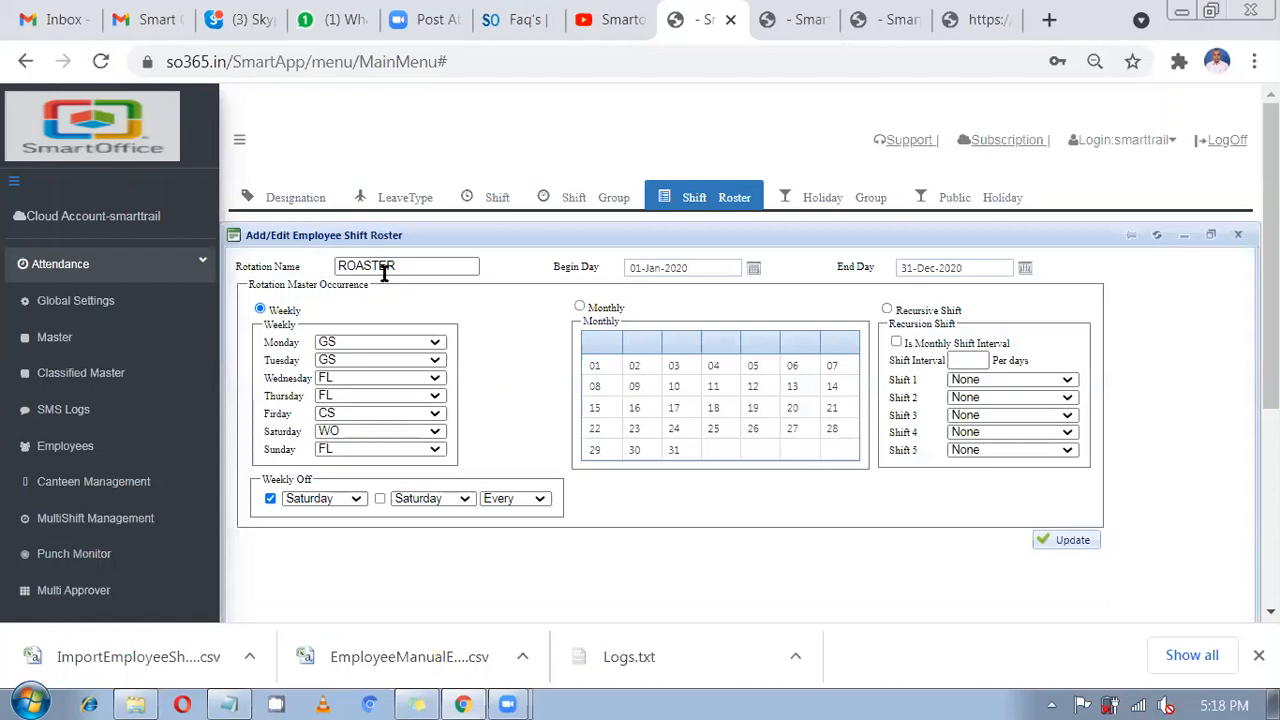
left_click_drag(395, 266, 306, 268)
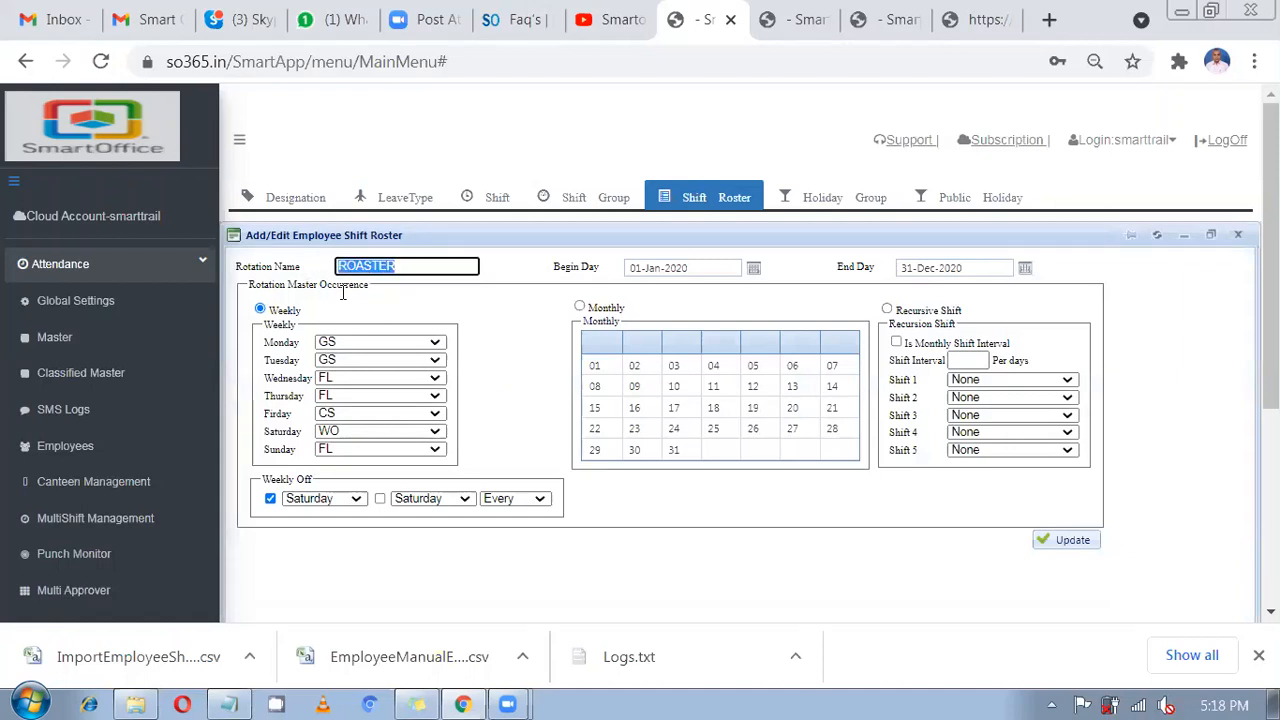
key("Tab")
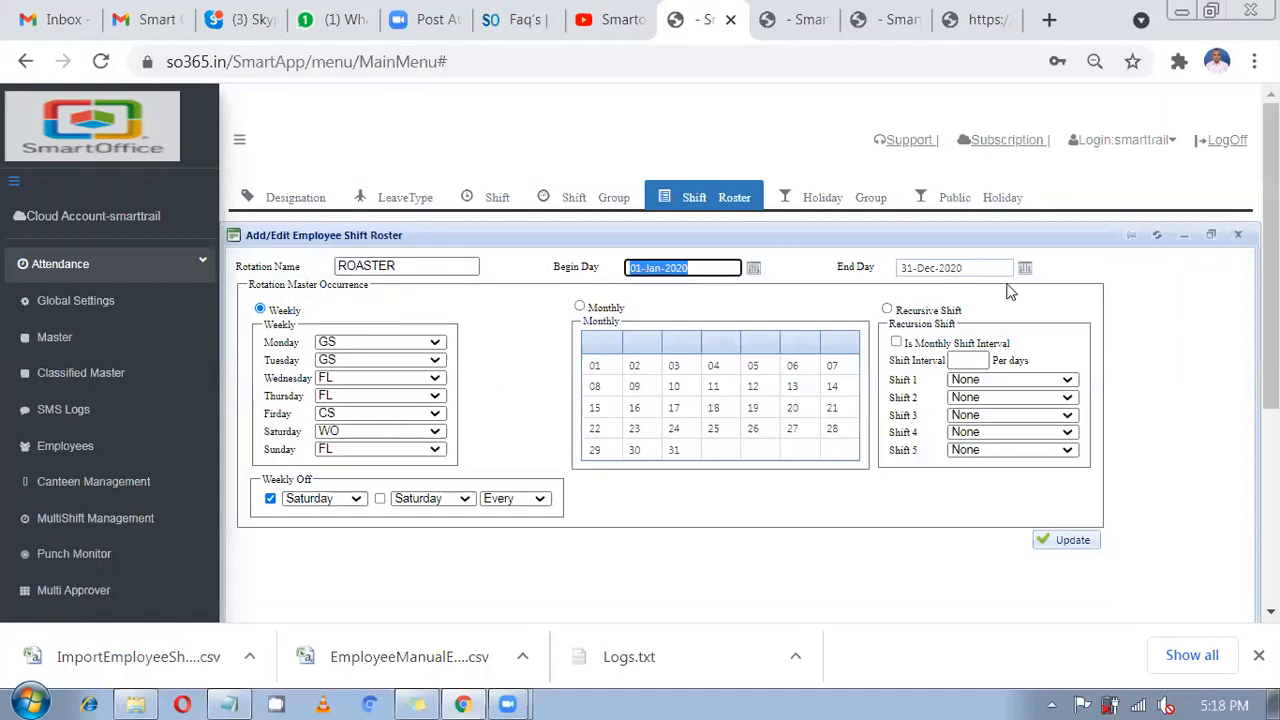
key("Tab")
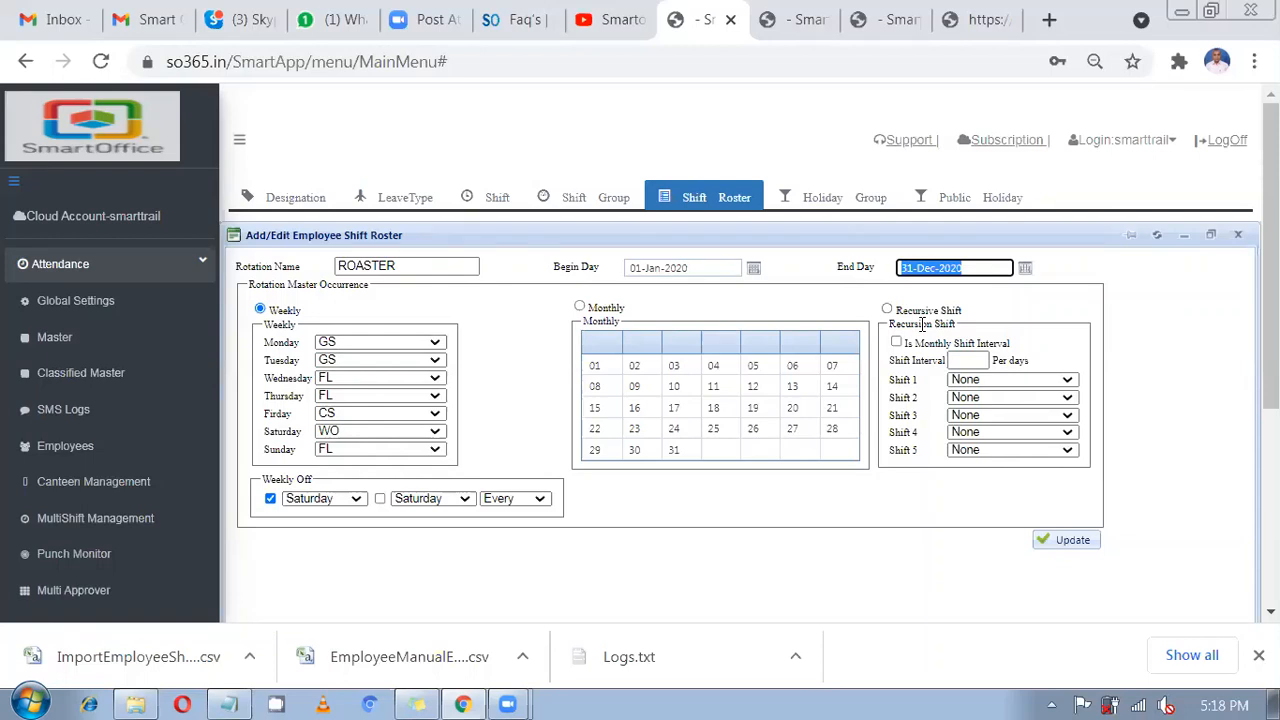
Keep Monday on GS, set Tuesday to GS5, and pick day 01 in the monthly calendar.
left_click(338, 344)
left_click(338, 345)
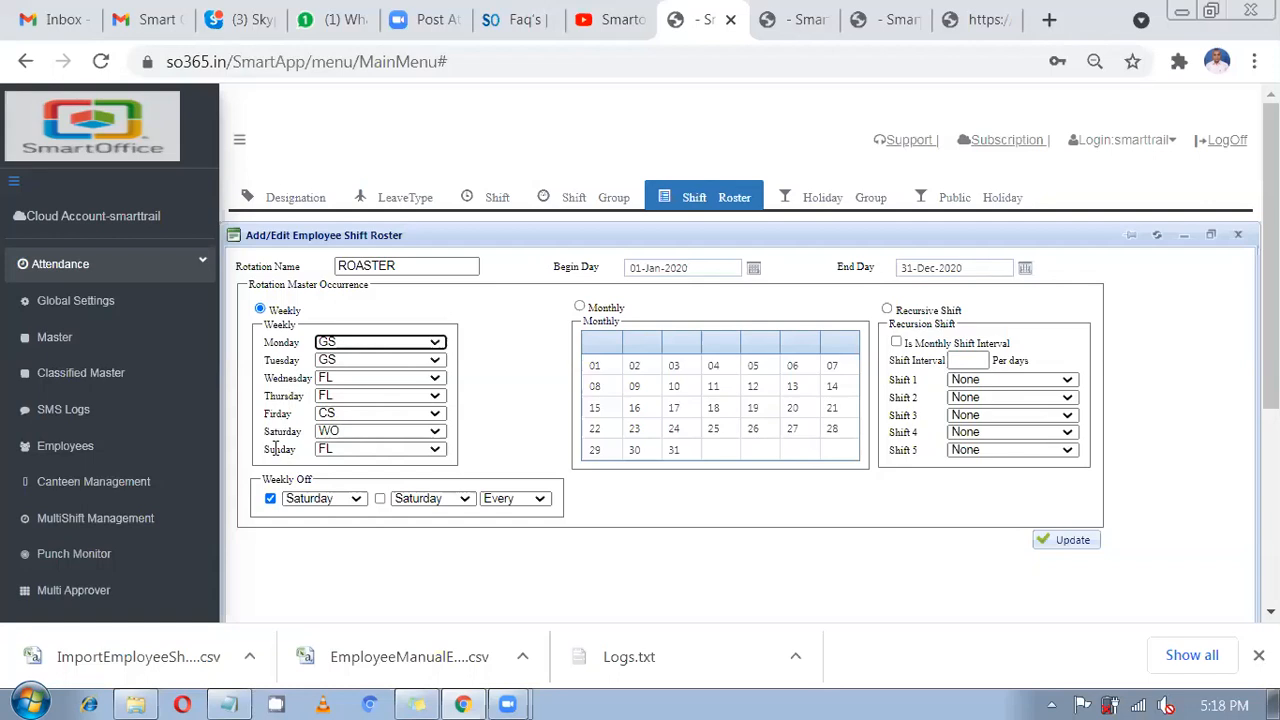
left_click(330, 366)
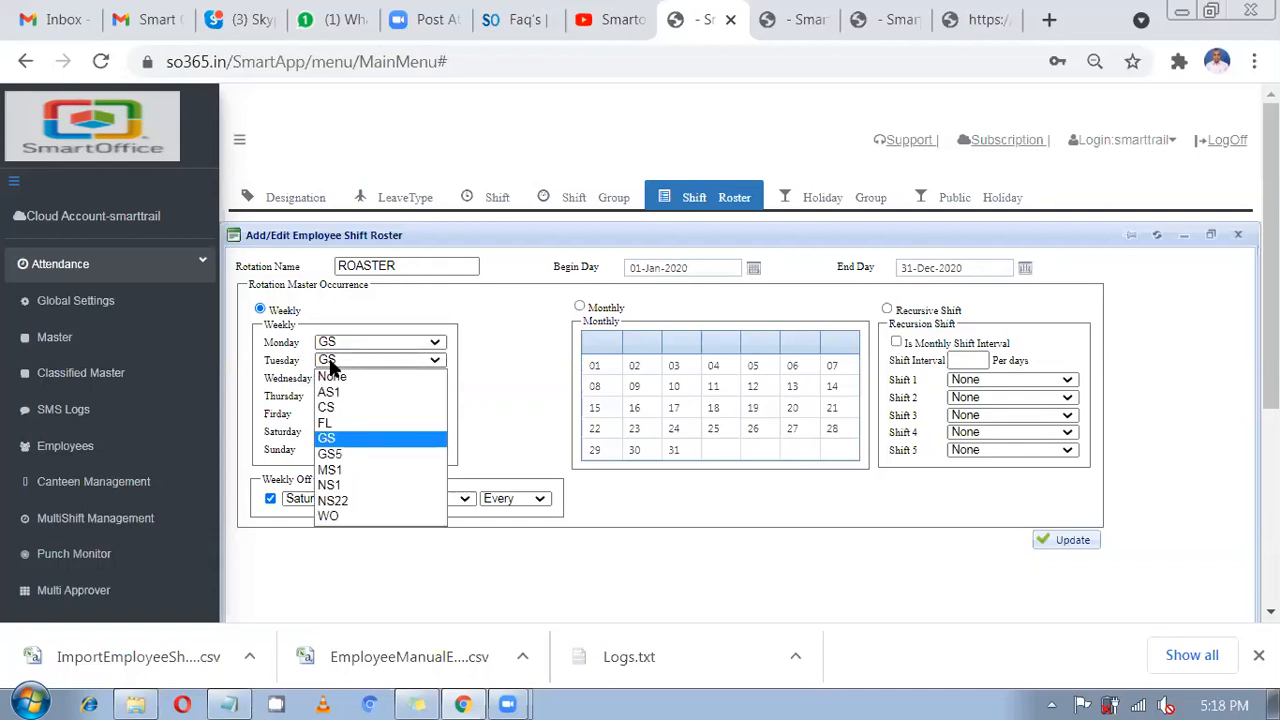
left_click(350, 451)
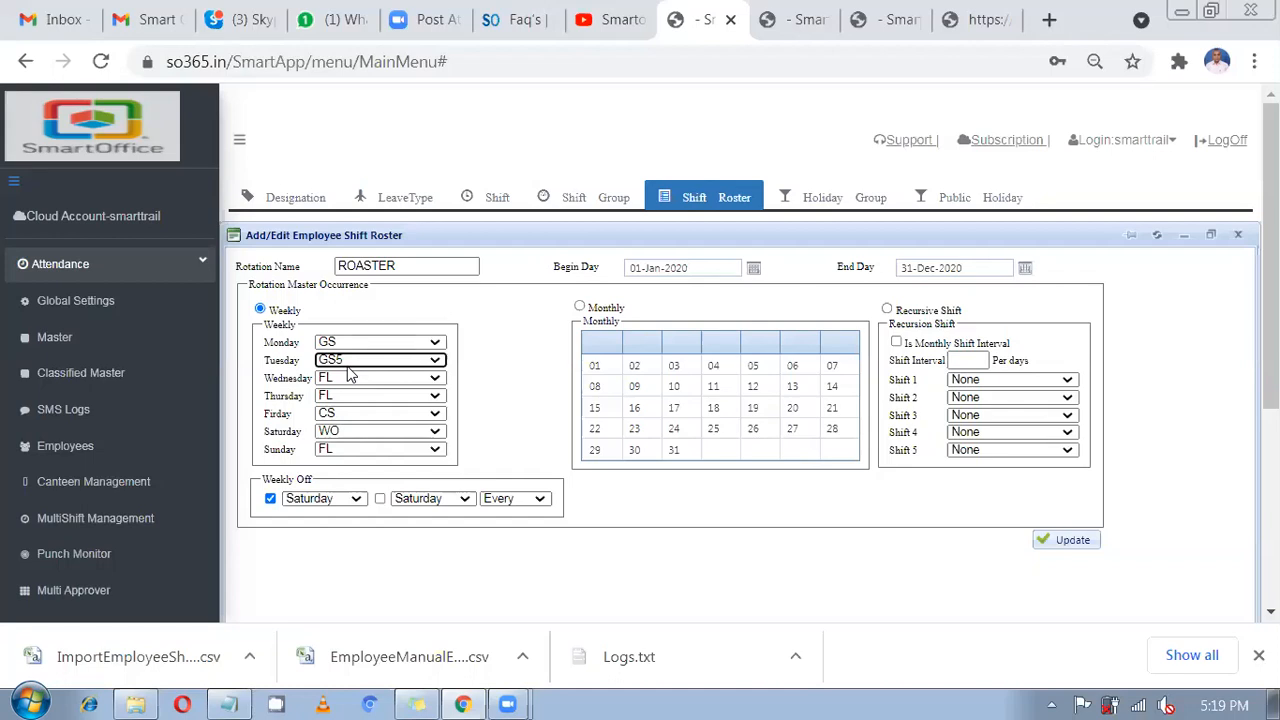
left_click(595, 367)
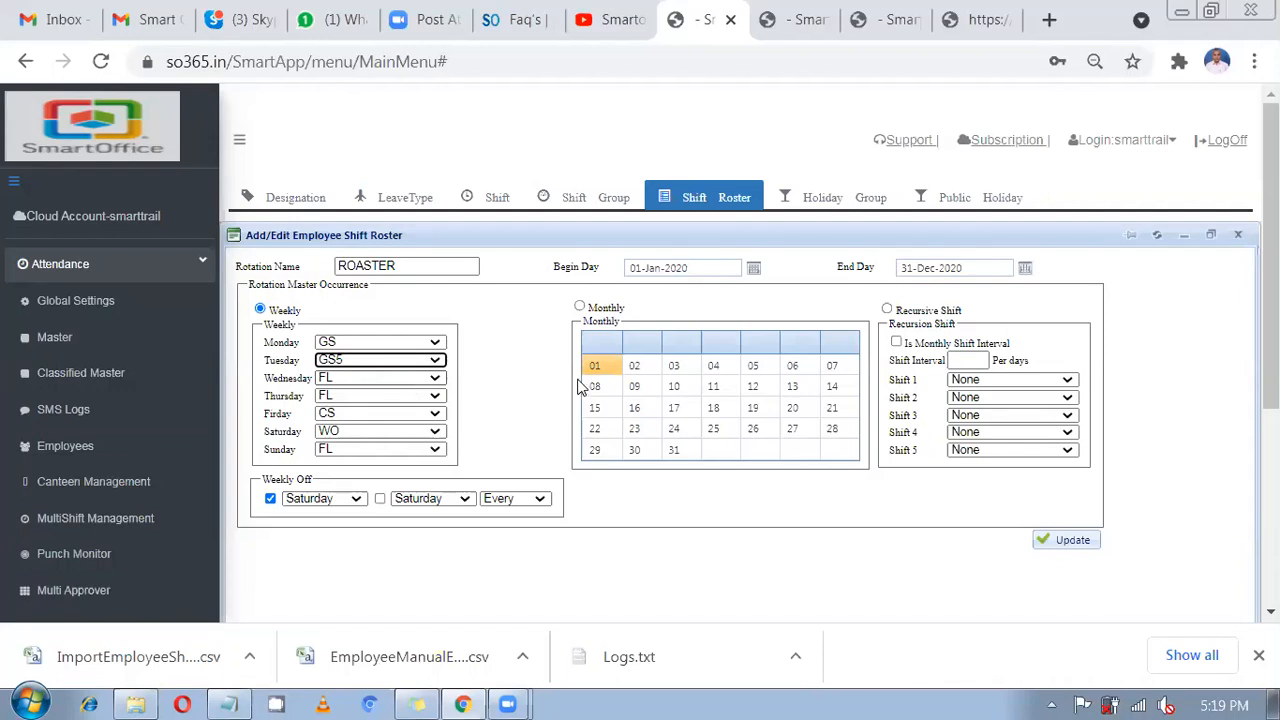
Switch ROASTER to Monthly occurrence and assign the CS shift to day 01.
left_click(580, 307)
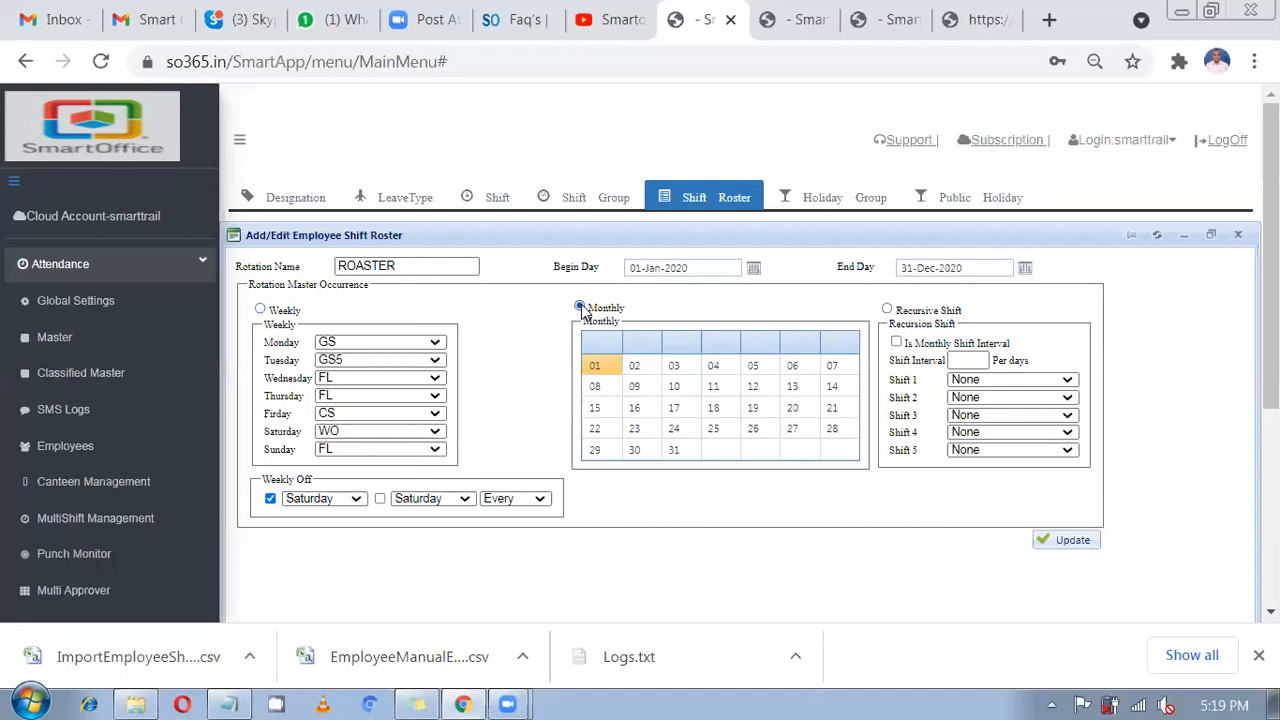
left_click(611, 371)
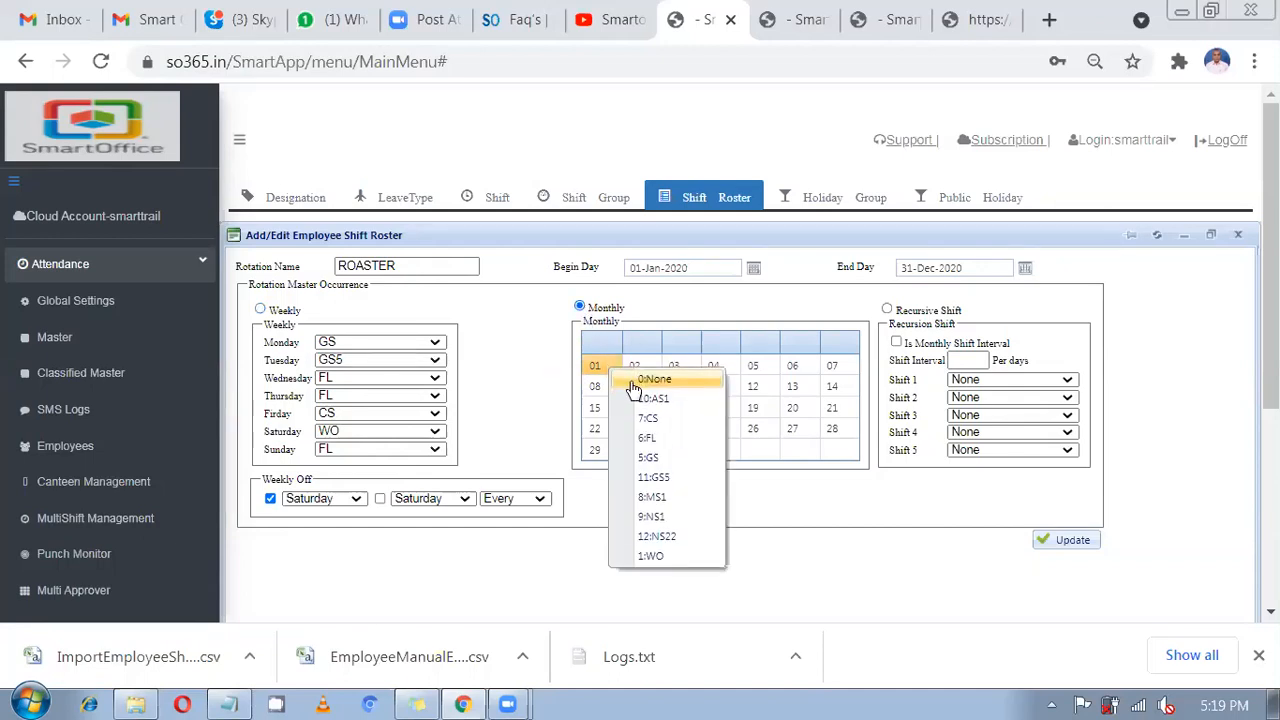
left_click(633, 384)
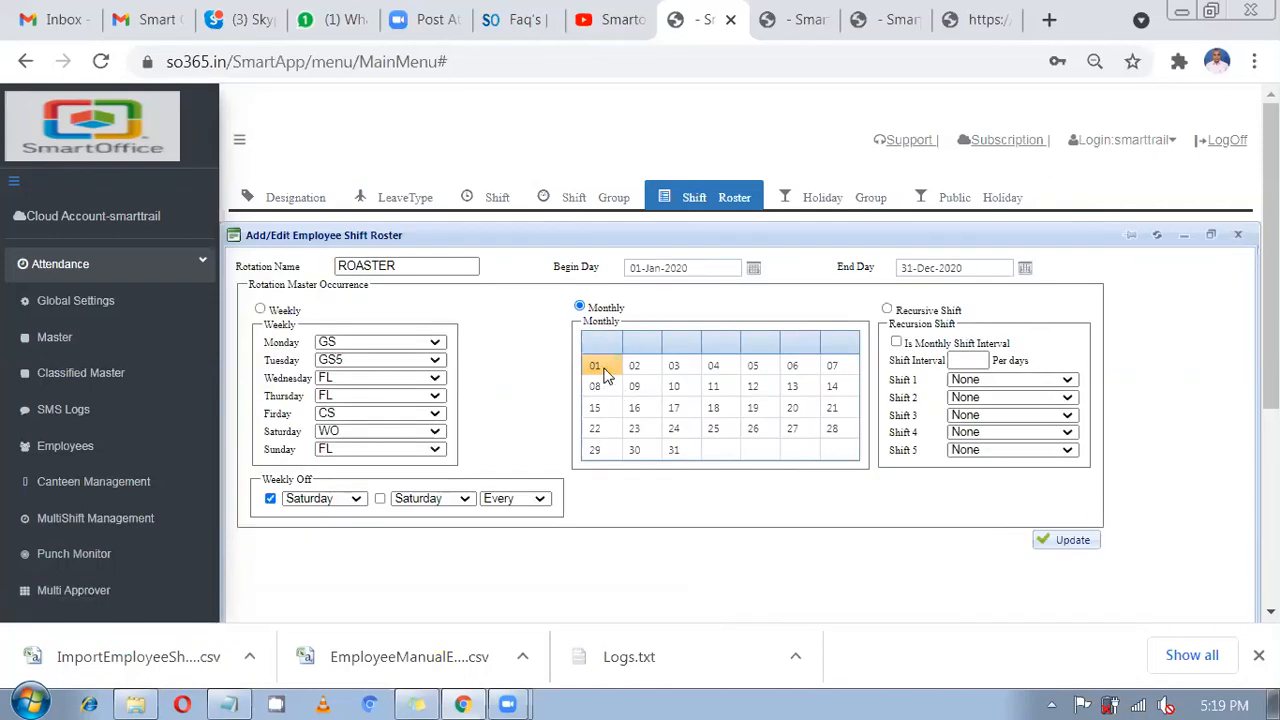
left_click(603, 370)
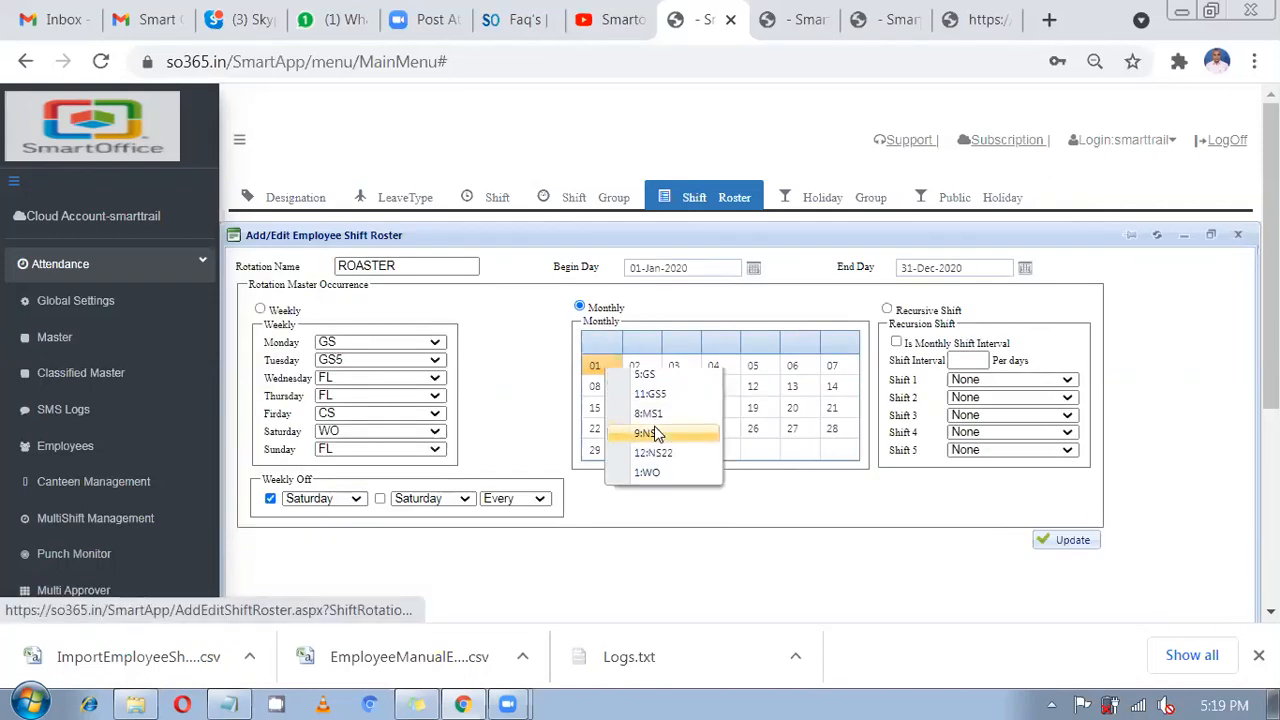
left_click(655, 433)
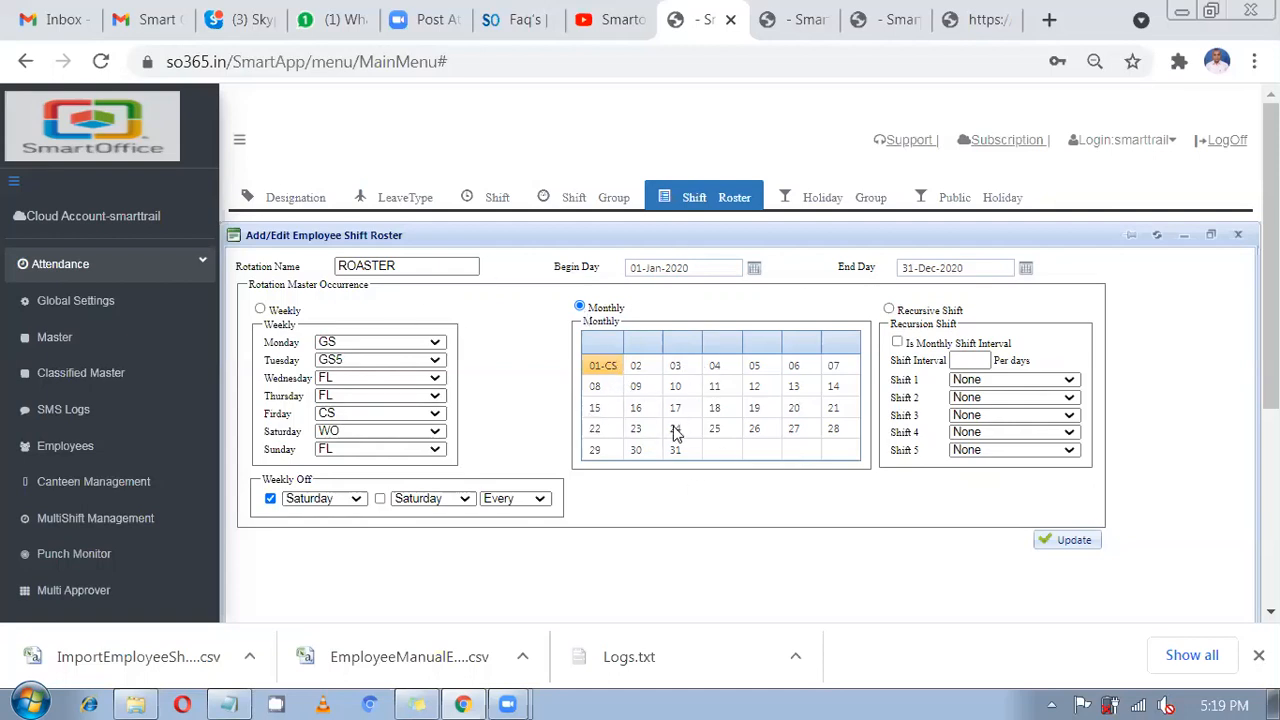
Select Recursive Shift with a 2-day interval, with Shift 1 as AS1 and Shift 2 as CS.
left_click(913, 316)
left_click(910, 348)
left_click(909, 345)
left_click(963, 361)
type("2")
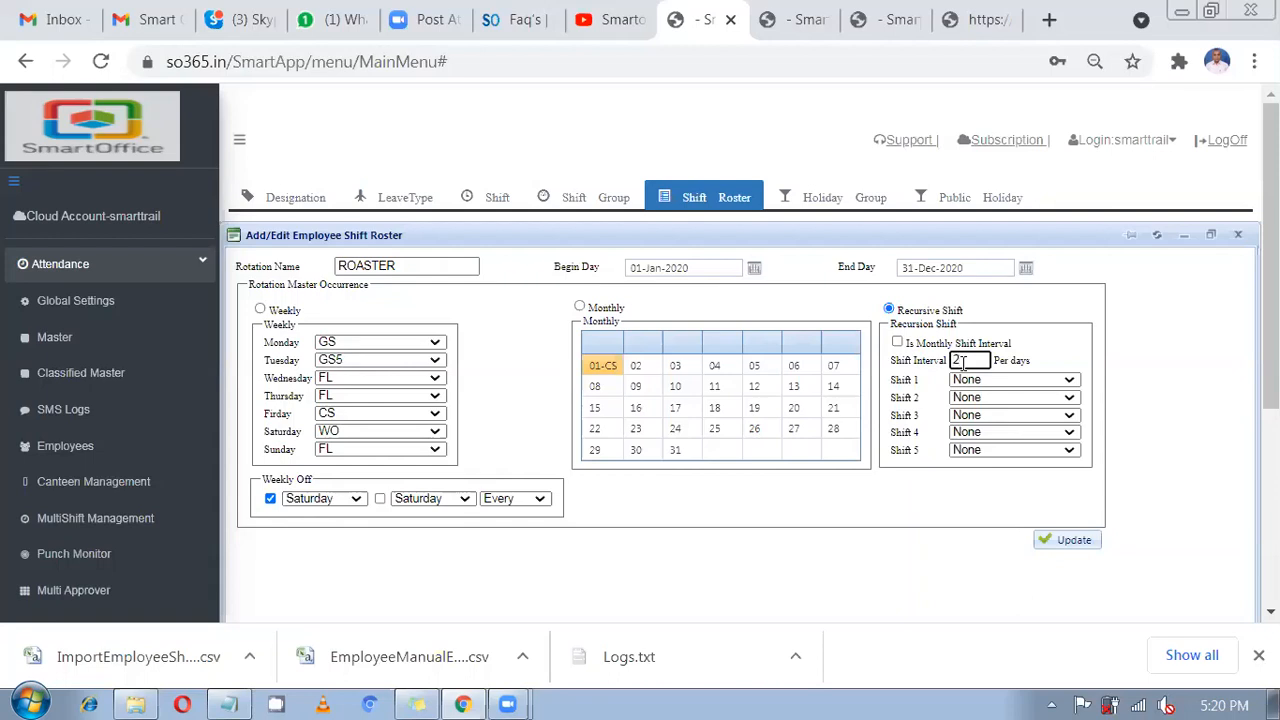
left_click_drag(917, 360, 1036, 355)
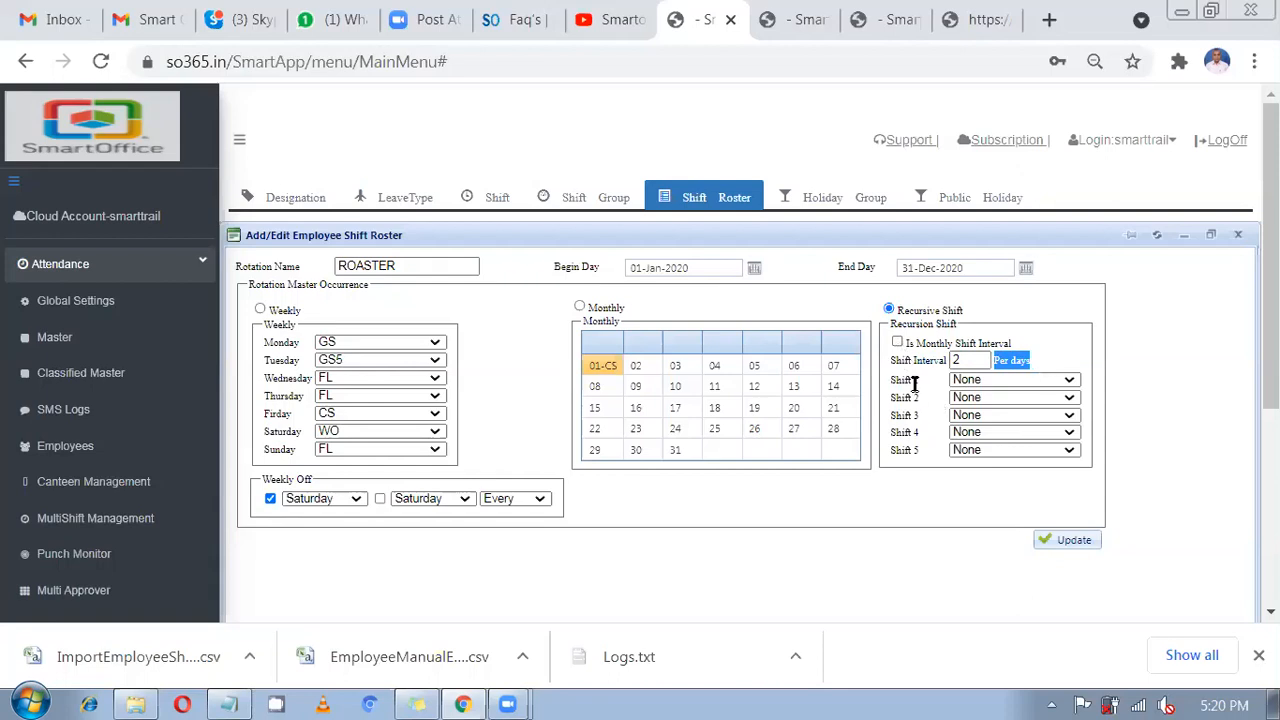
left_click(960, 382)
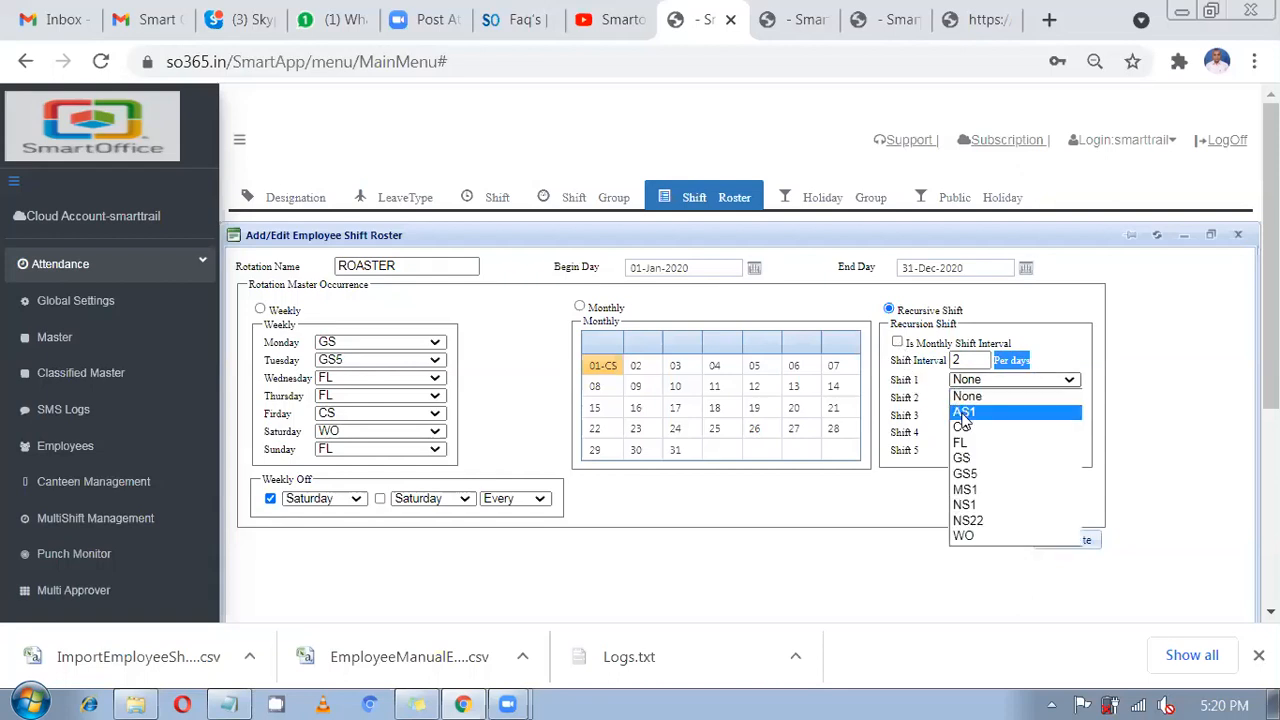
left_click(962, 413)
left_click(1010, 397)
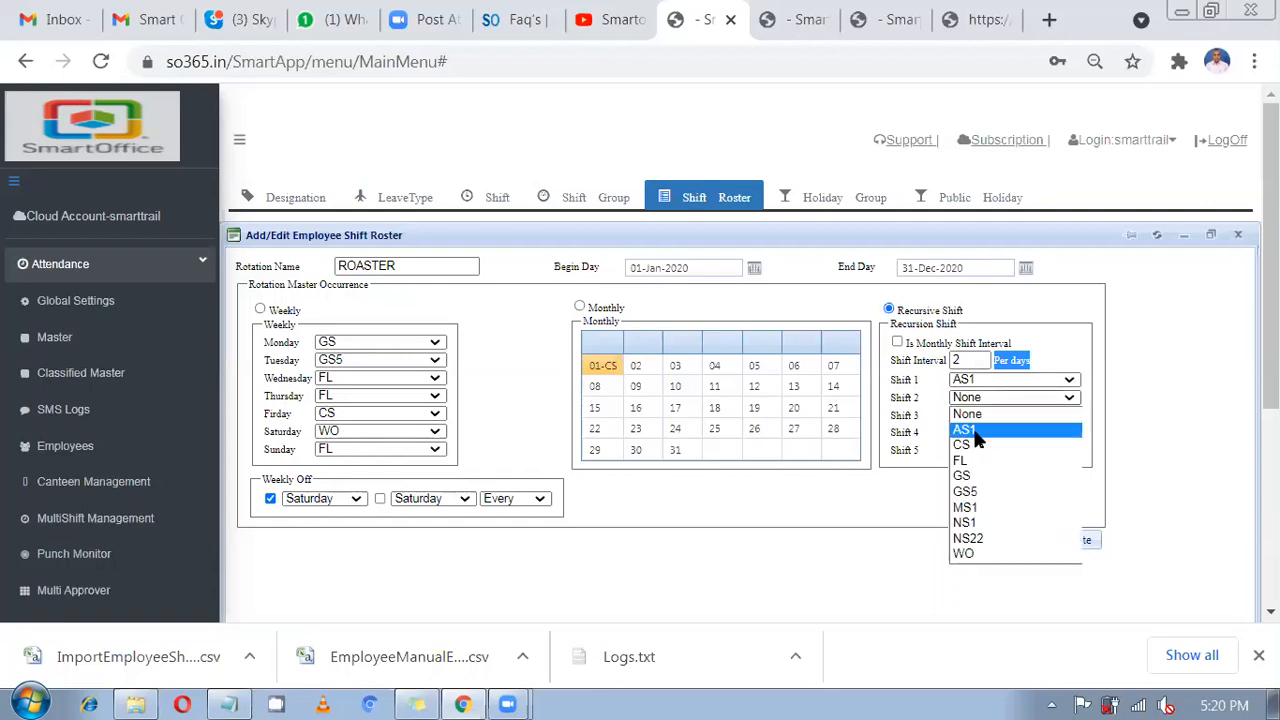
left_click(975, 447)
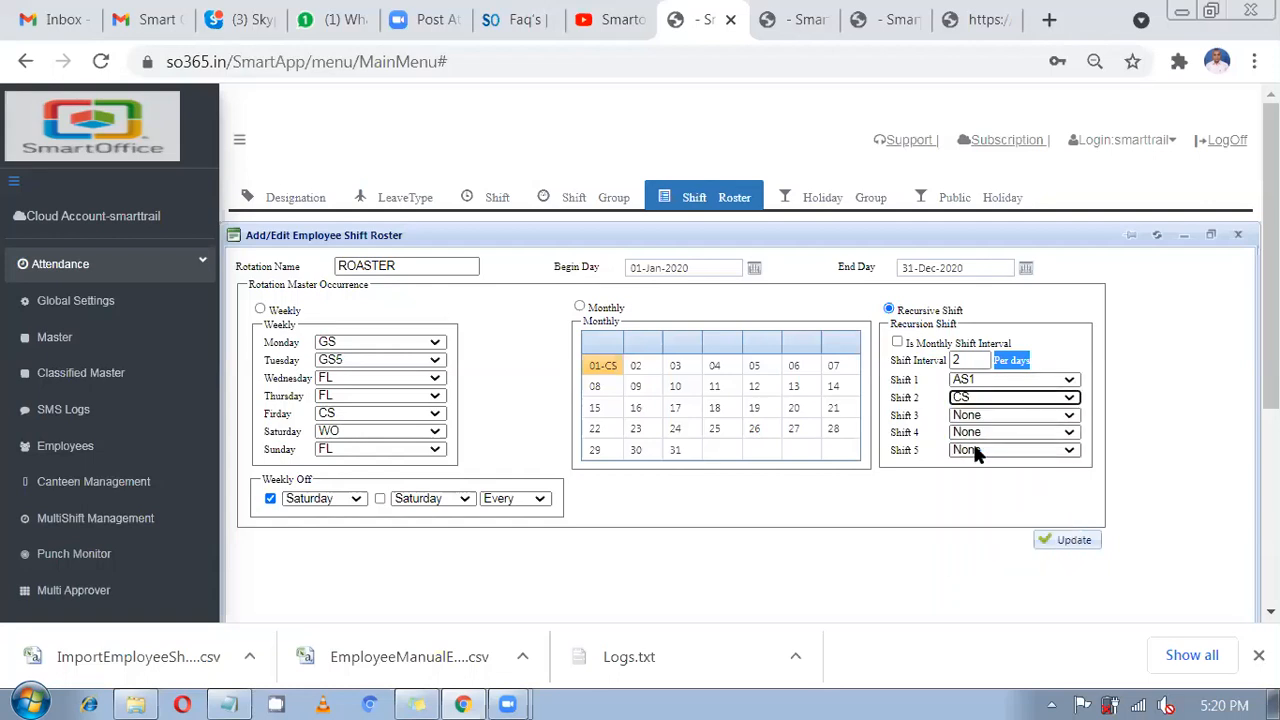
left_click(977, 362)
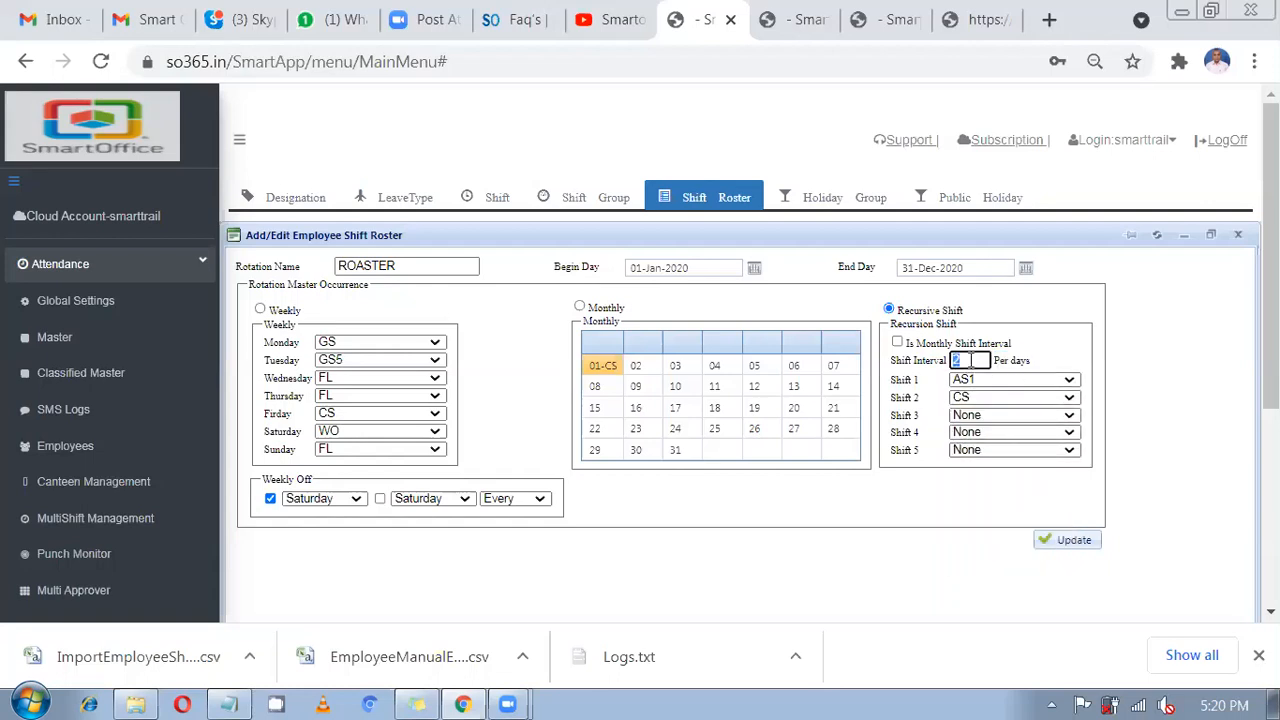
double_click(962, 362)
left_click(987, 400)
left_click(975, 401)
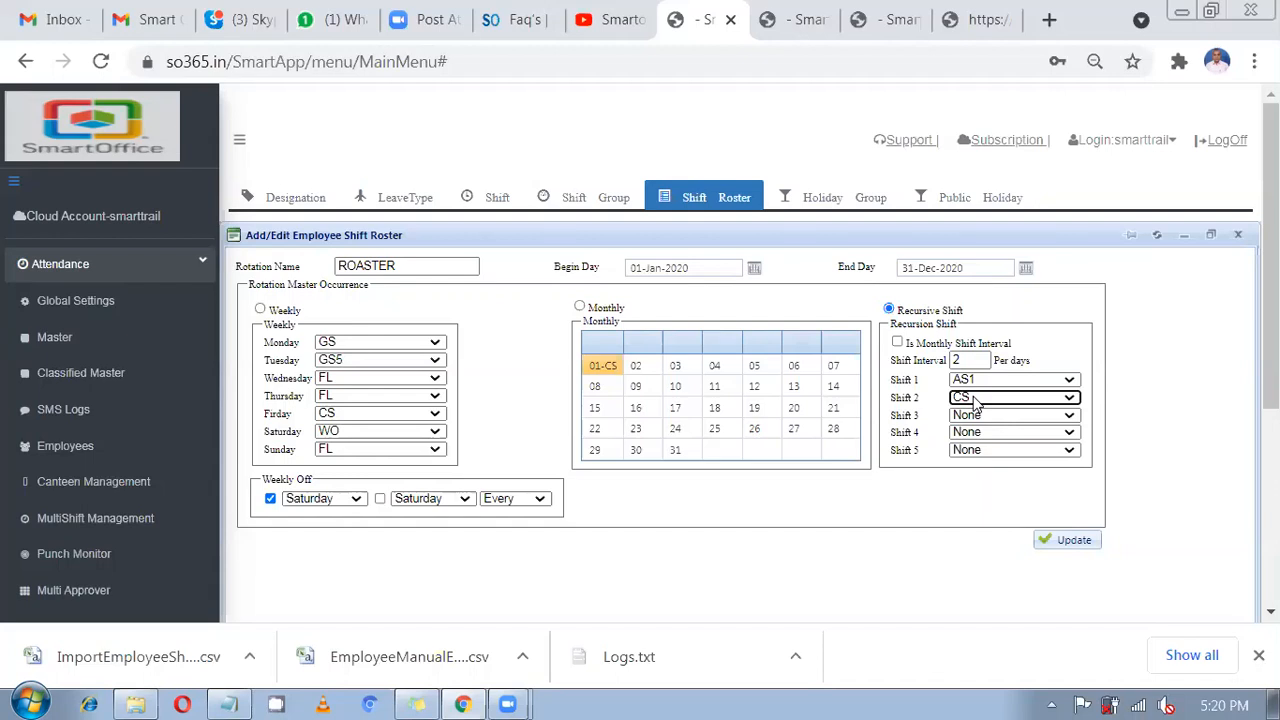
Set Shift 3 to FL, Shift 4 to GS5 and Shift 5 to MS1, keeping AS1 and CS.
left_click(976, 416)
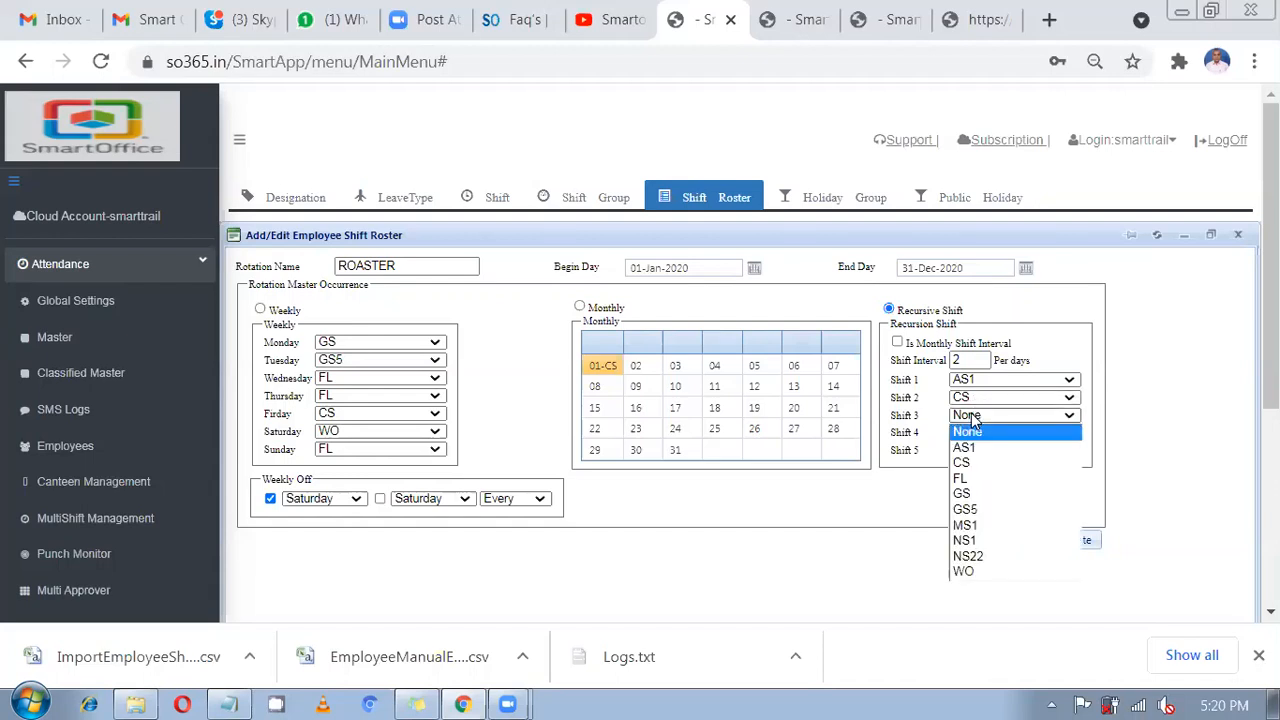
left_click(980, 482)
left_click(997, 431)
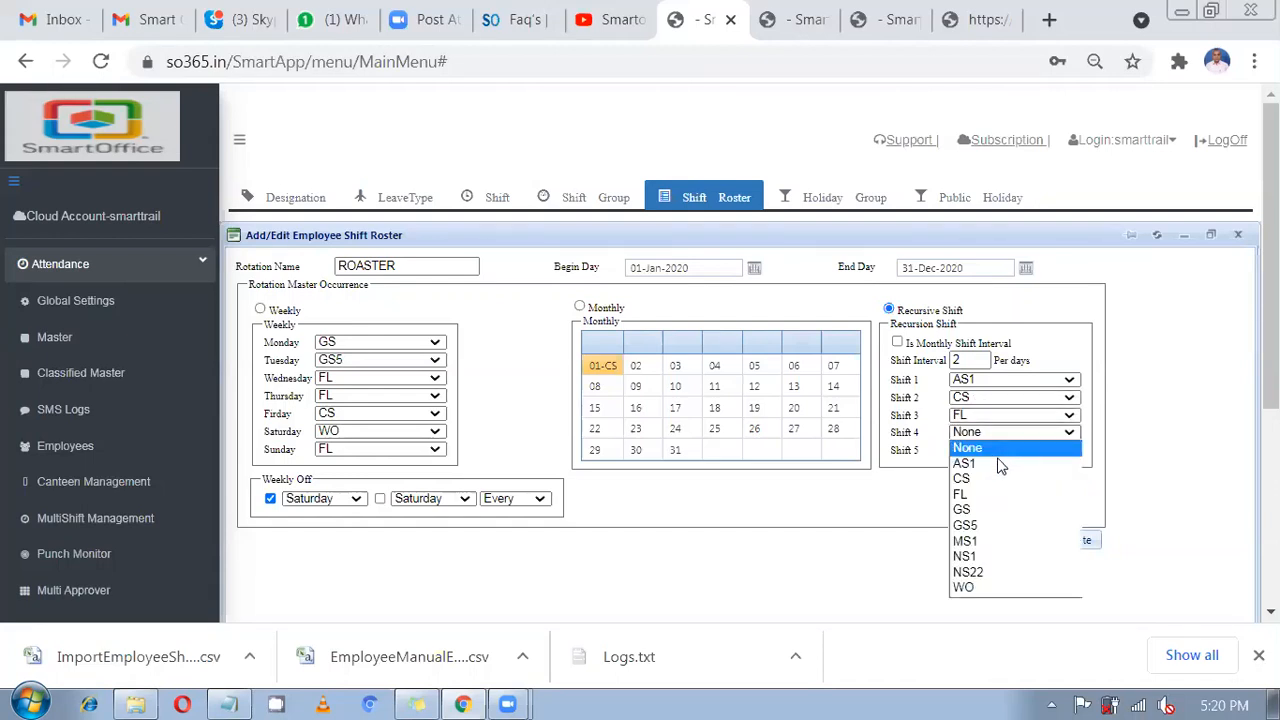
left_click(982, 527)
left_click(1002, 449)
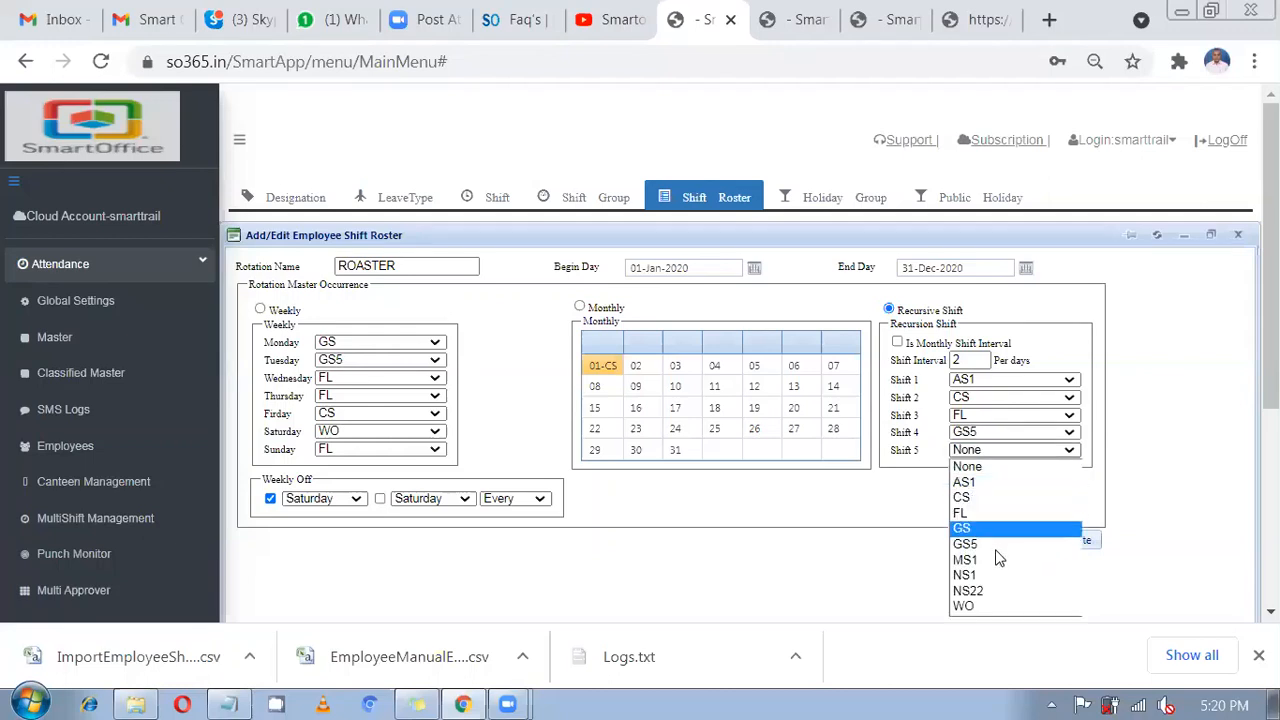
key("Escape")
key("m")
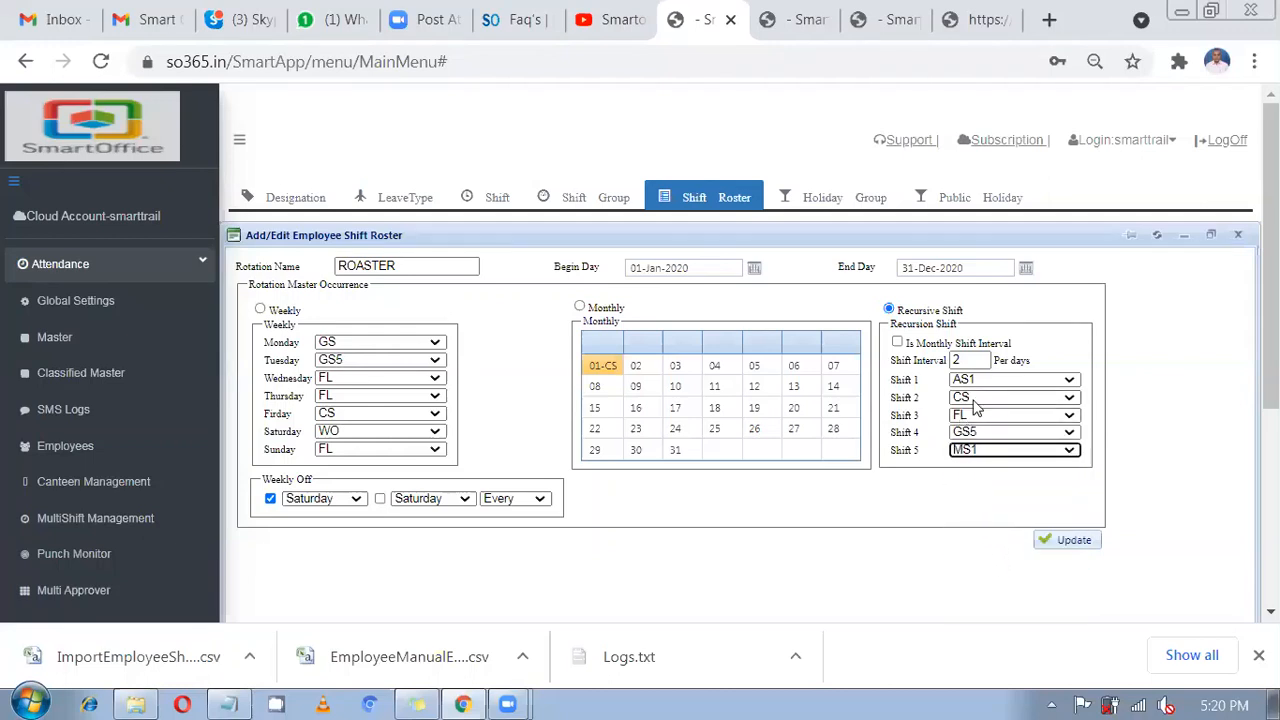
left_click(956, 384)
left_click(956, 384)
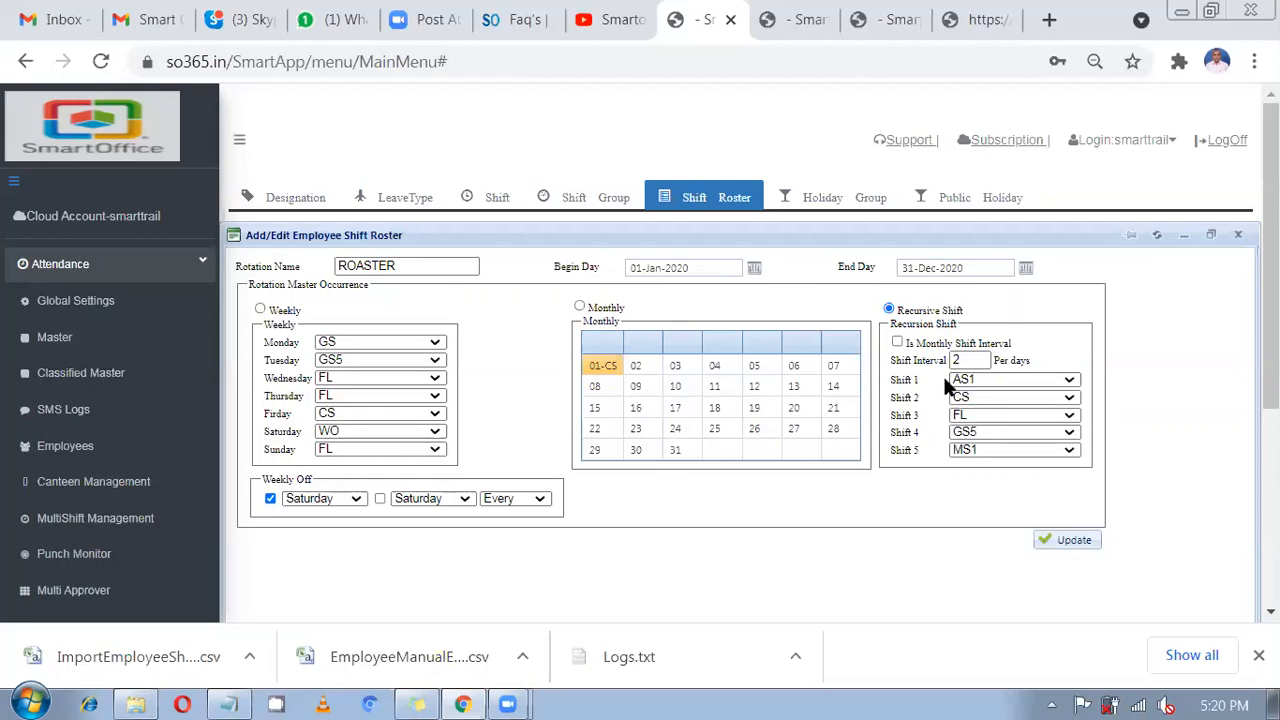
left_click(977, 404)
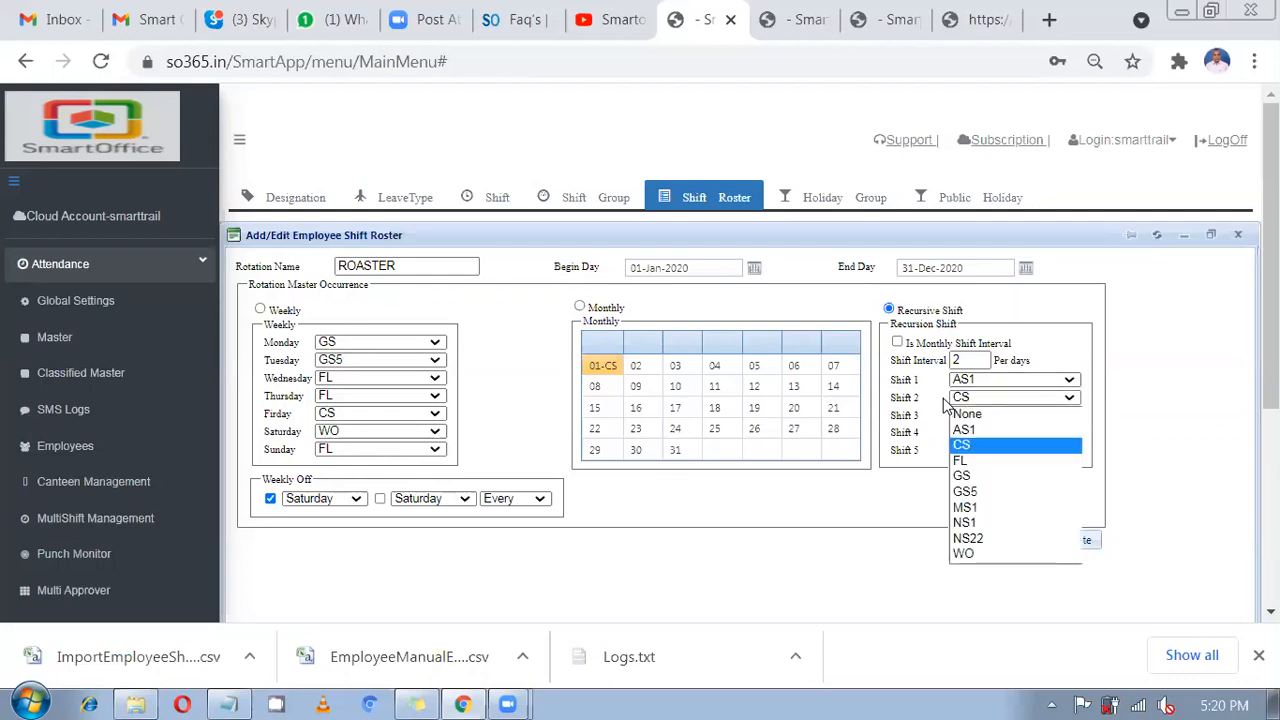
left_click(940, 405)
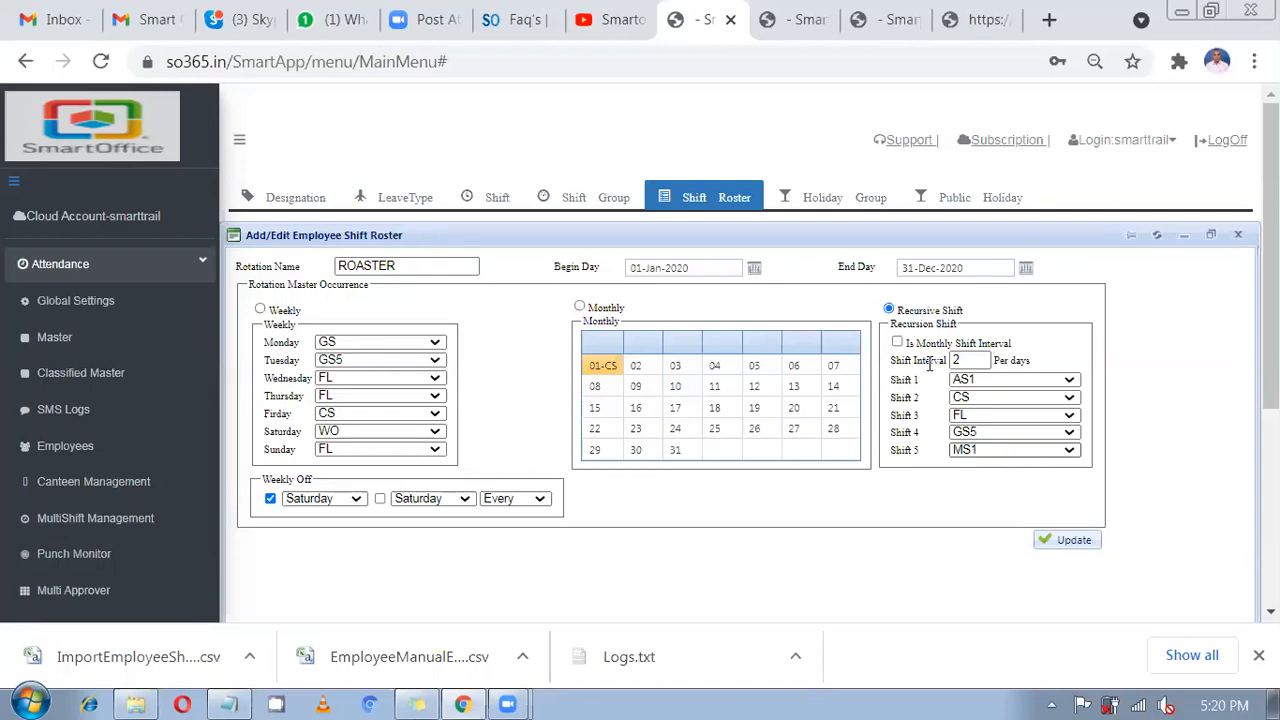
Assign GS5 to day 02 in the monthly calendar, then return ROASTER to Recursive Shift.
left_click(260, 309)
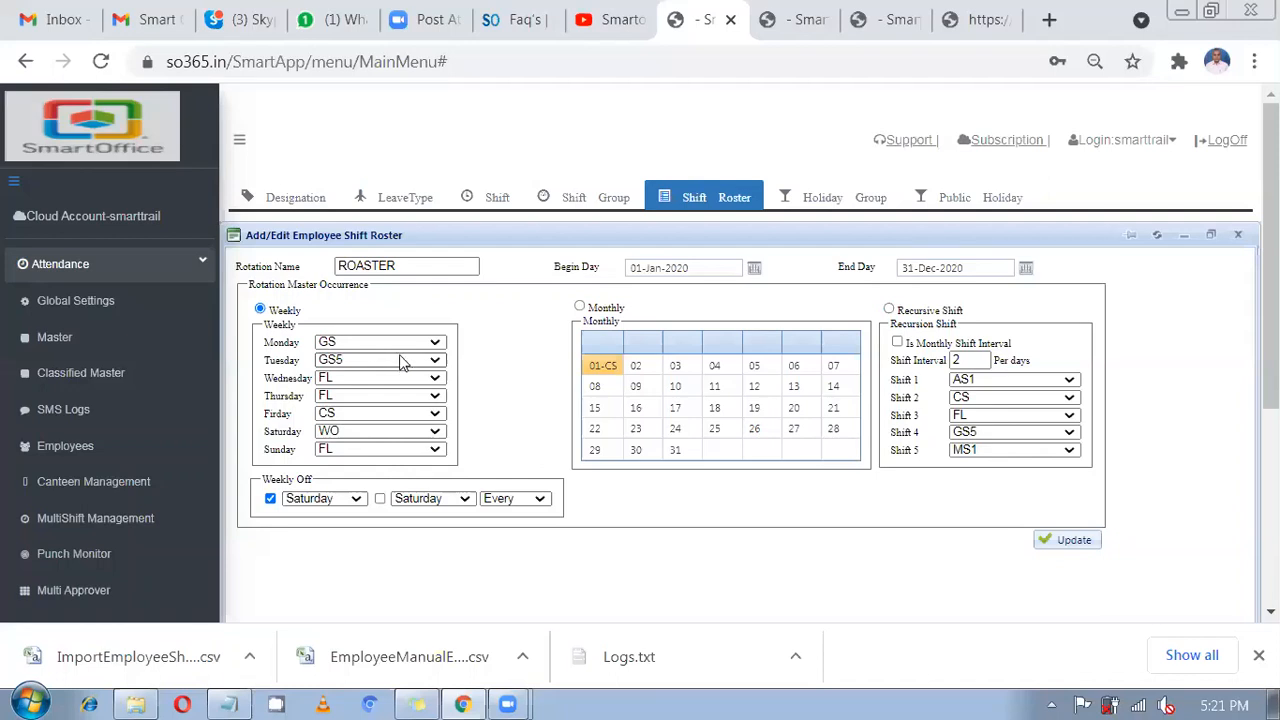
left_click(604, 309)
left_click(642, 366)
left_click(655, 372)
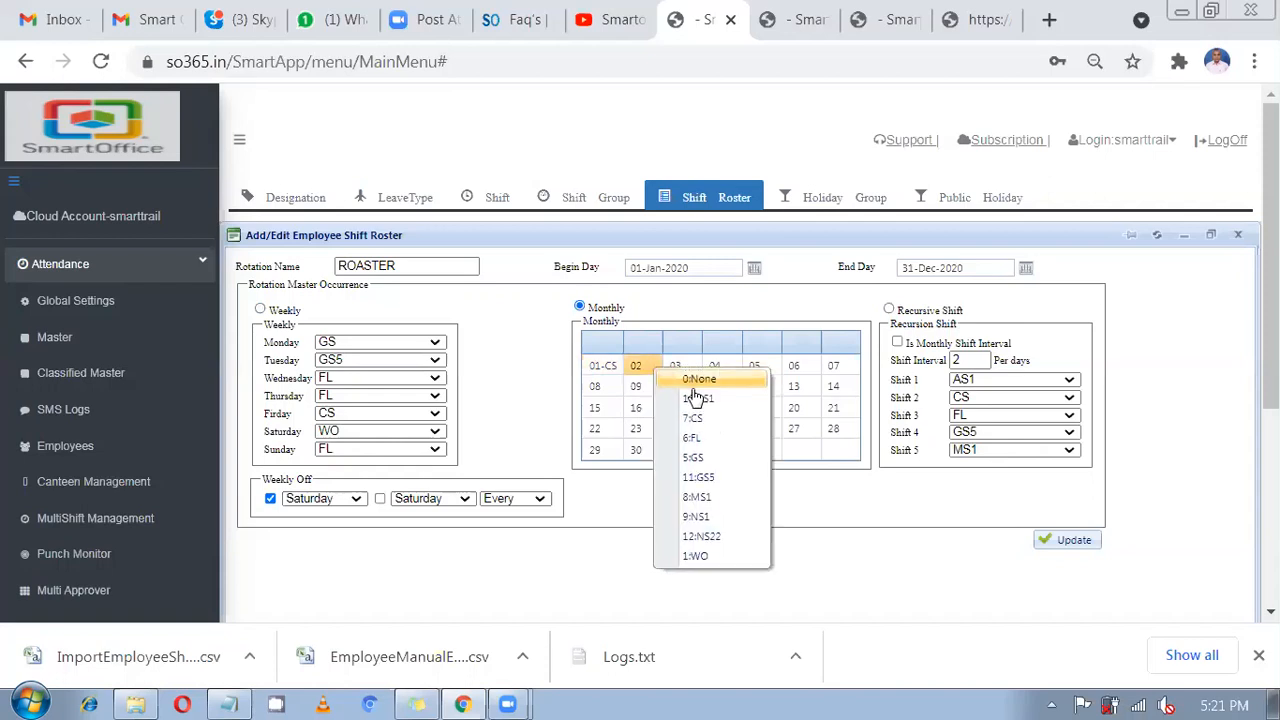
left_click(716, 480)
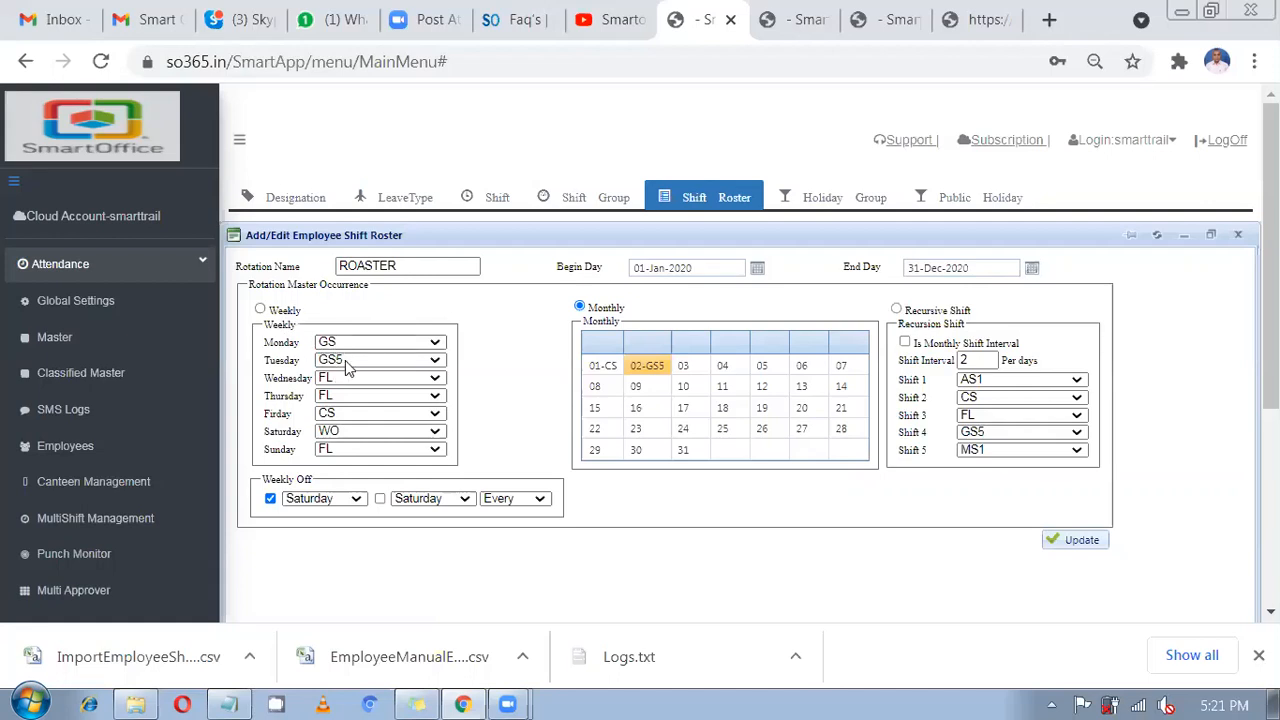
left_click(925, 312)
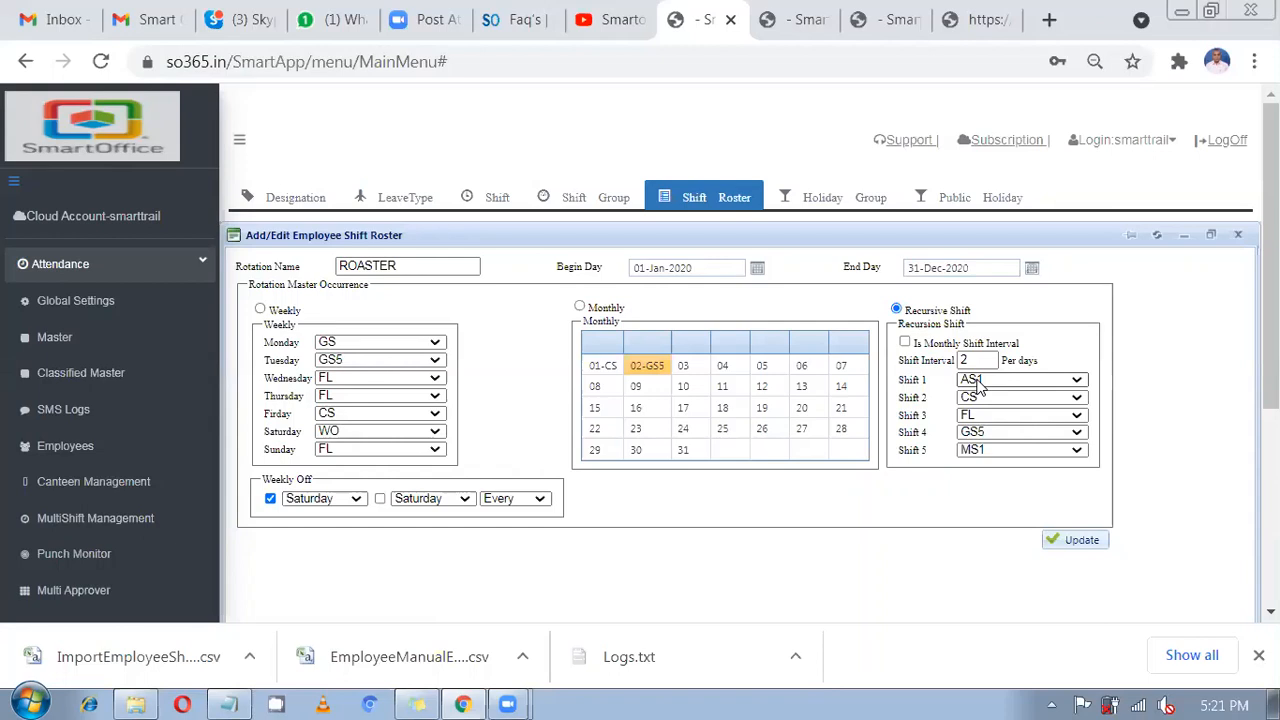
Change the recursive shift interval to 5 days, keeping AS1 and CS as Shifts 1 and 2.
left_click(962, 361)
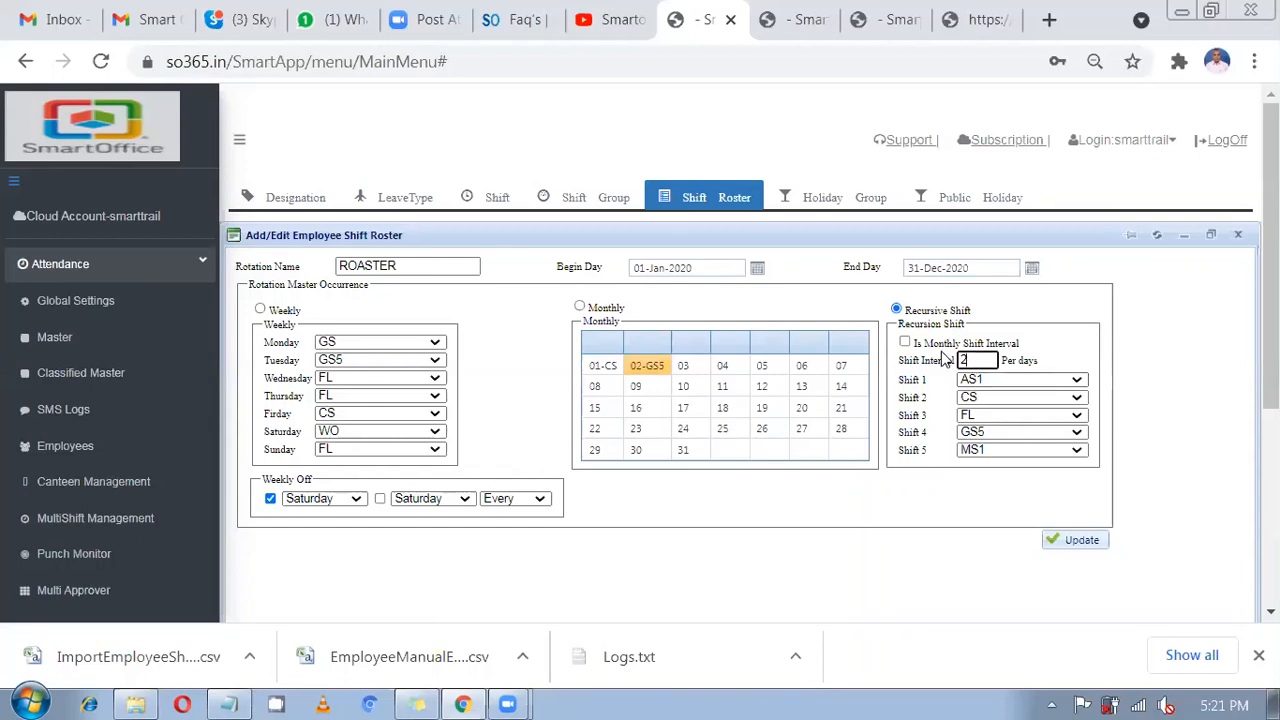
type("5")
left_click(972, 386)
left_click(985, 401)
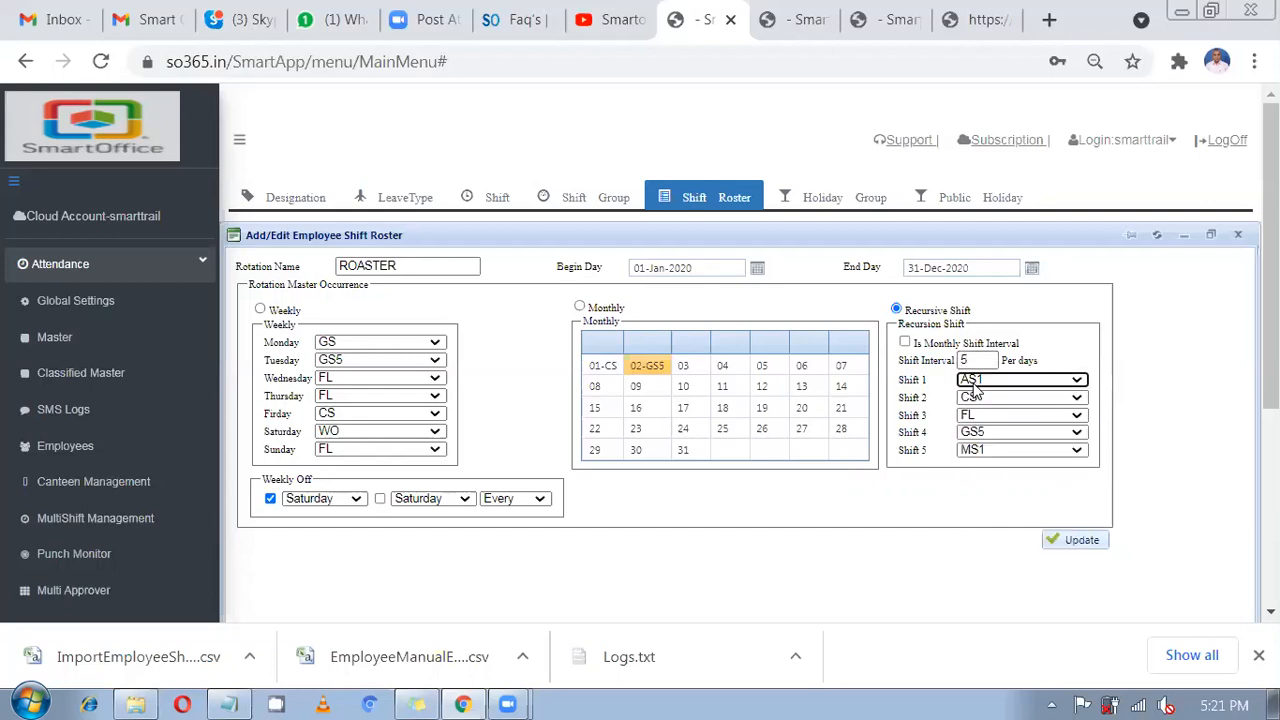
left_click(988, 400)
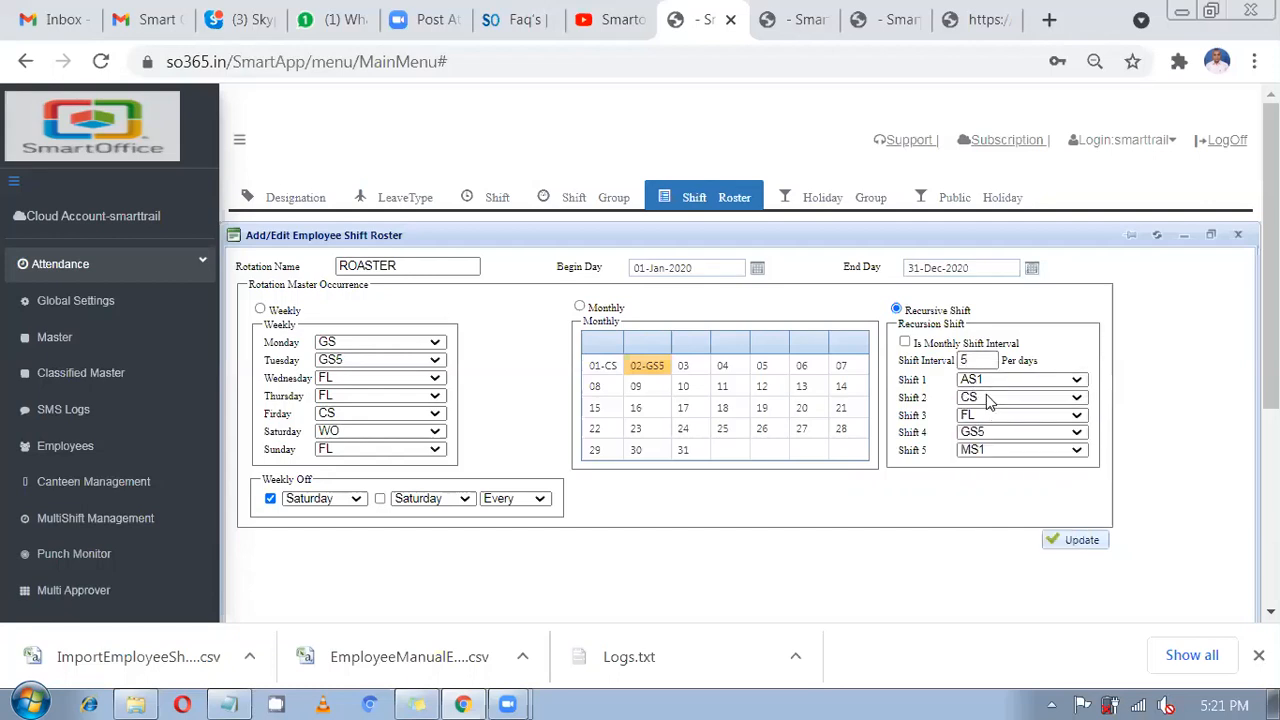
left_click(988, 400)
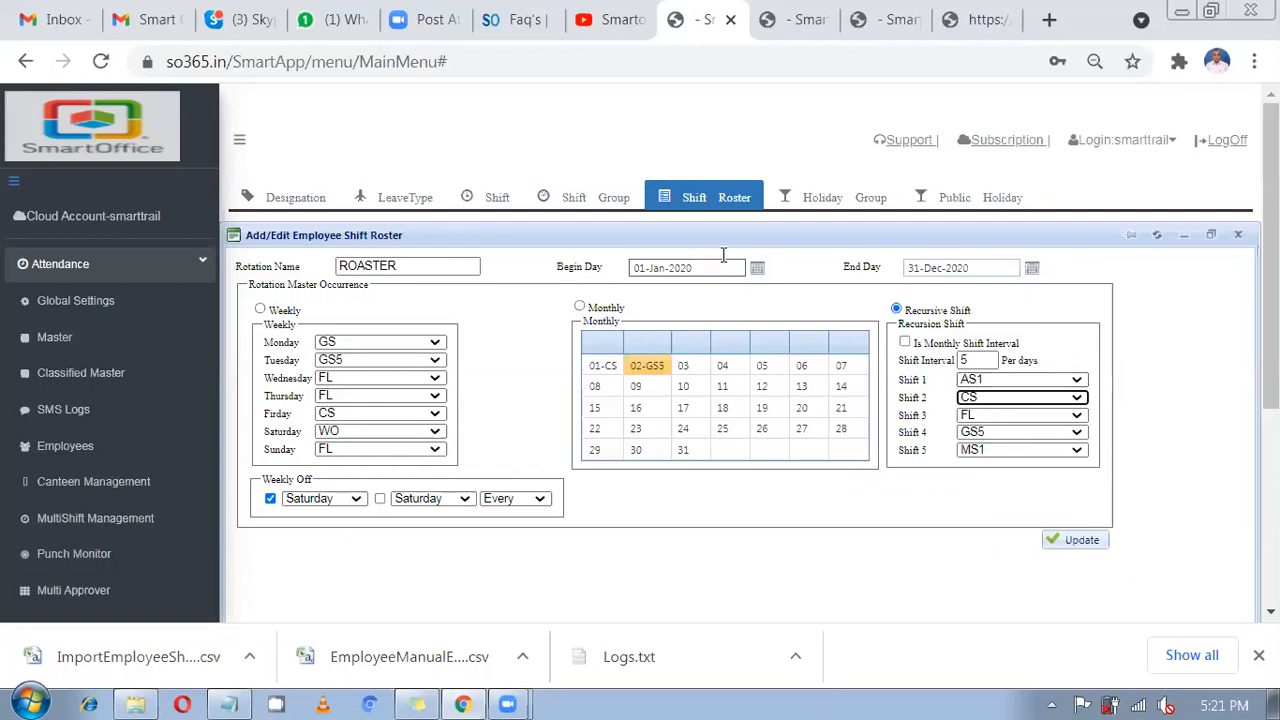
Set employee 14's Shift Roster to ROASTER, then open the Classified Master designation list.
left_click(705, 197)
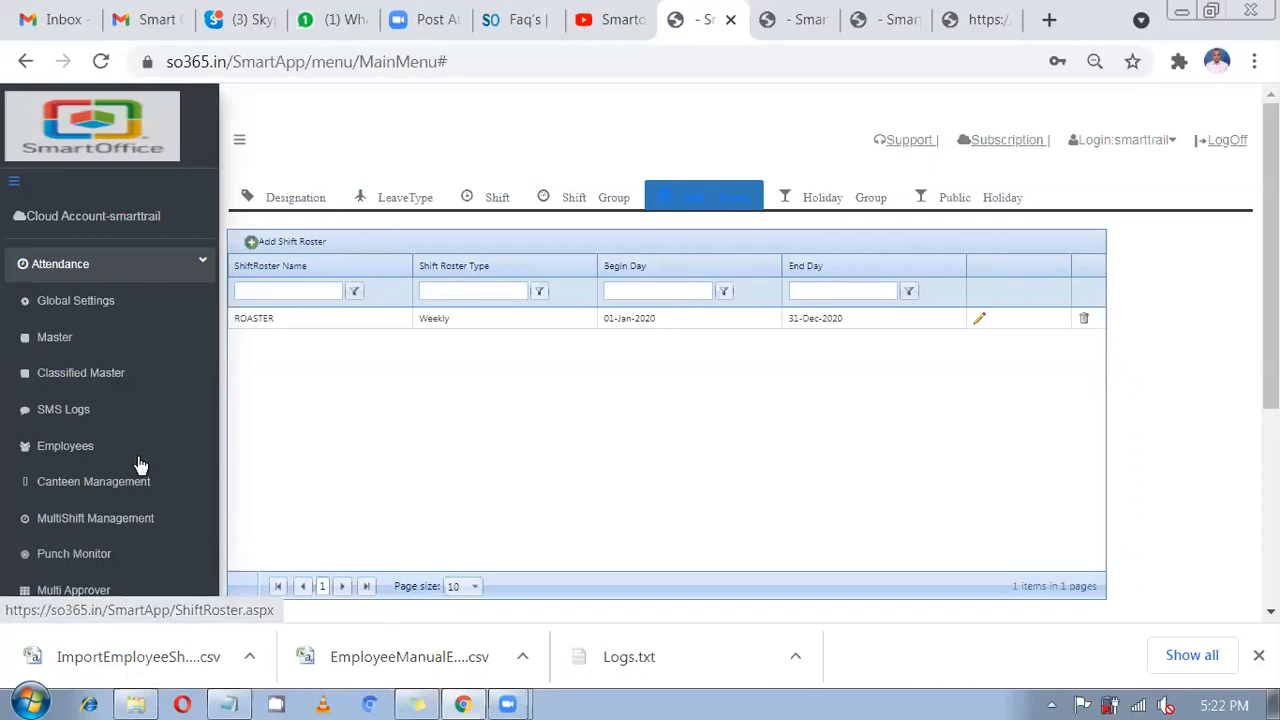
left_click(110, 455)
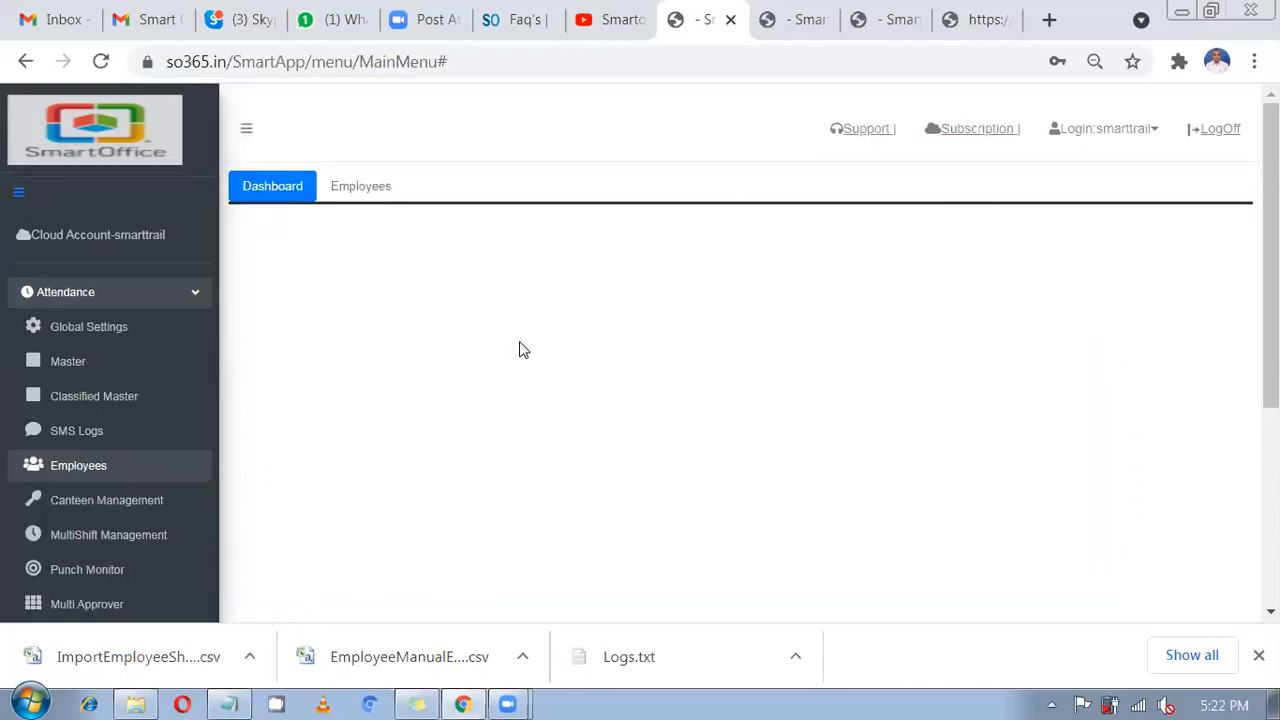
left_click(411, 201)
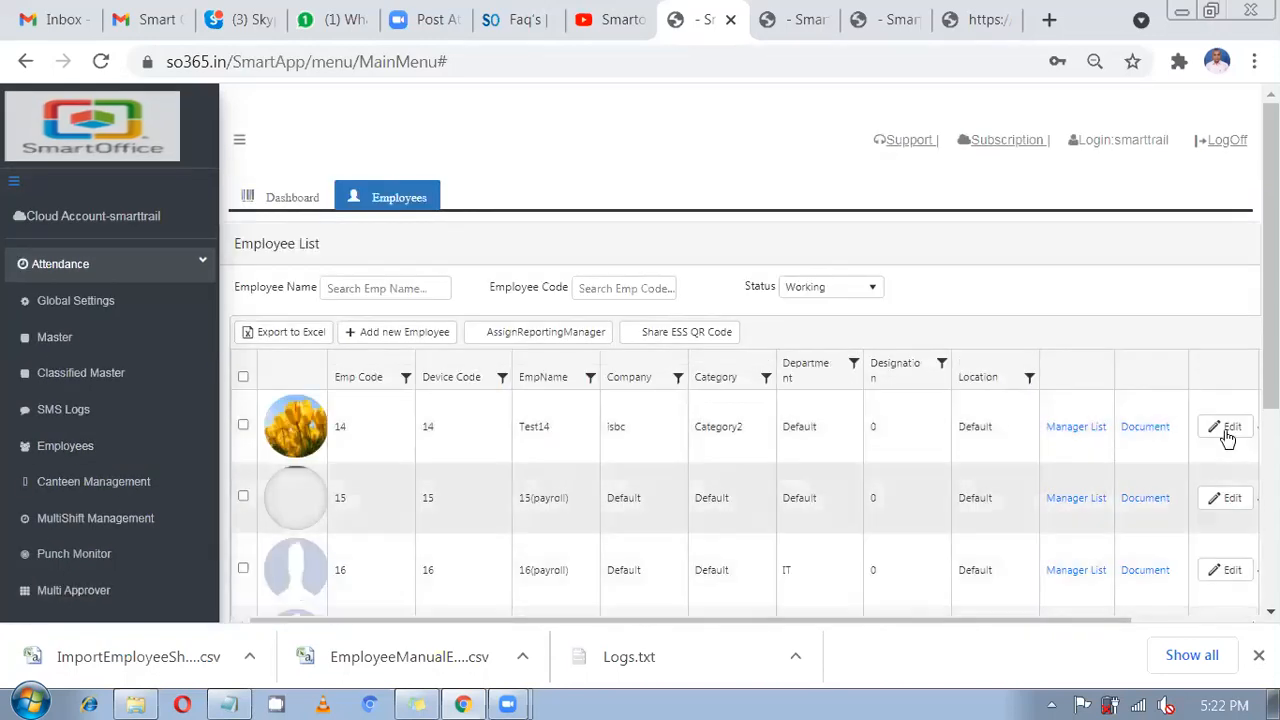
left_click(1228, 440)
scroll(723, 368, "down", 3)
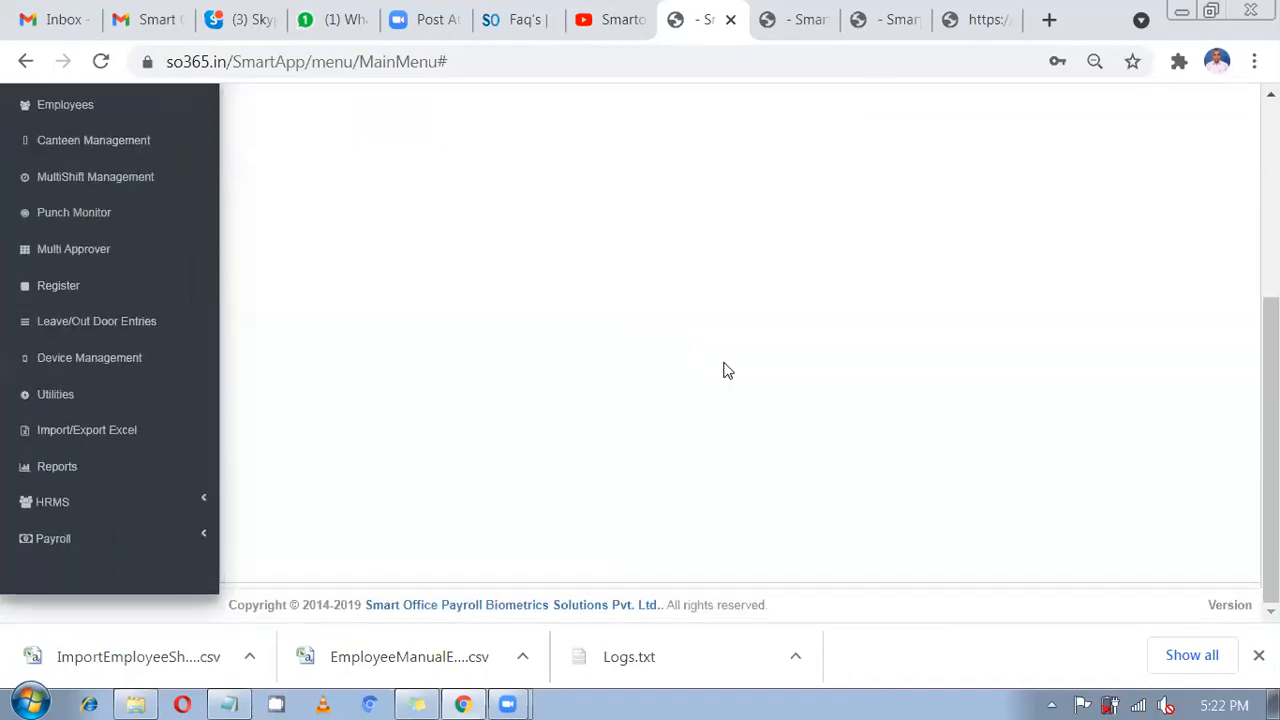
scroll(820, 443, "down", 1)
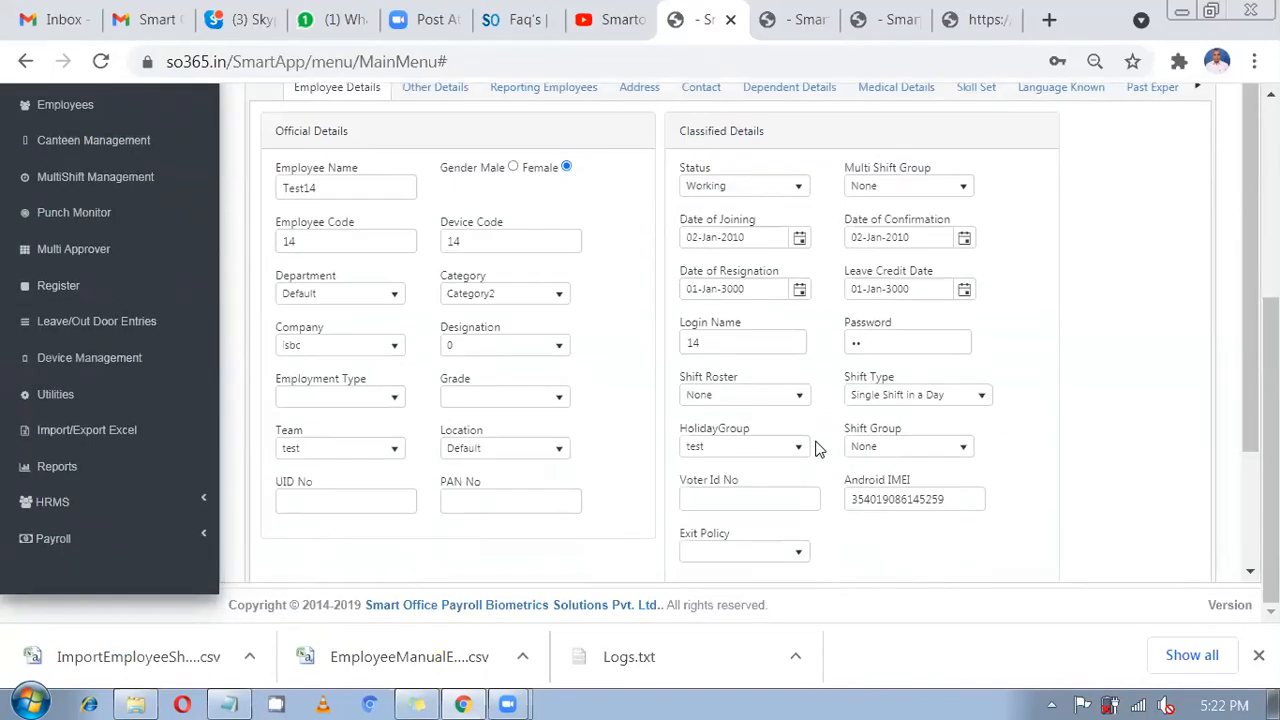
left_click(762, 397)
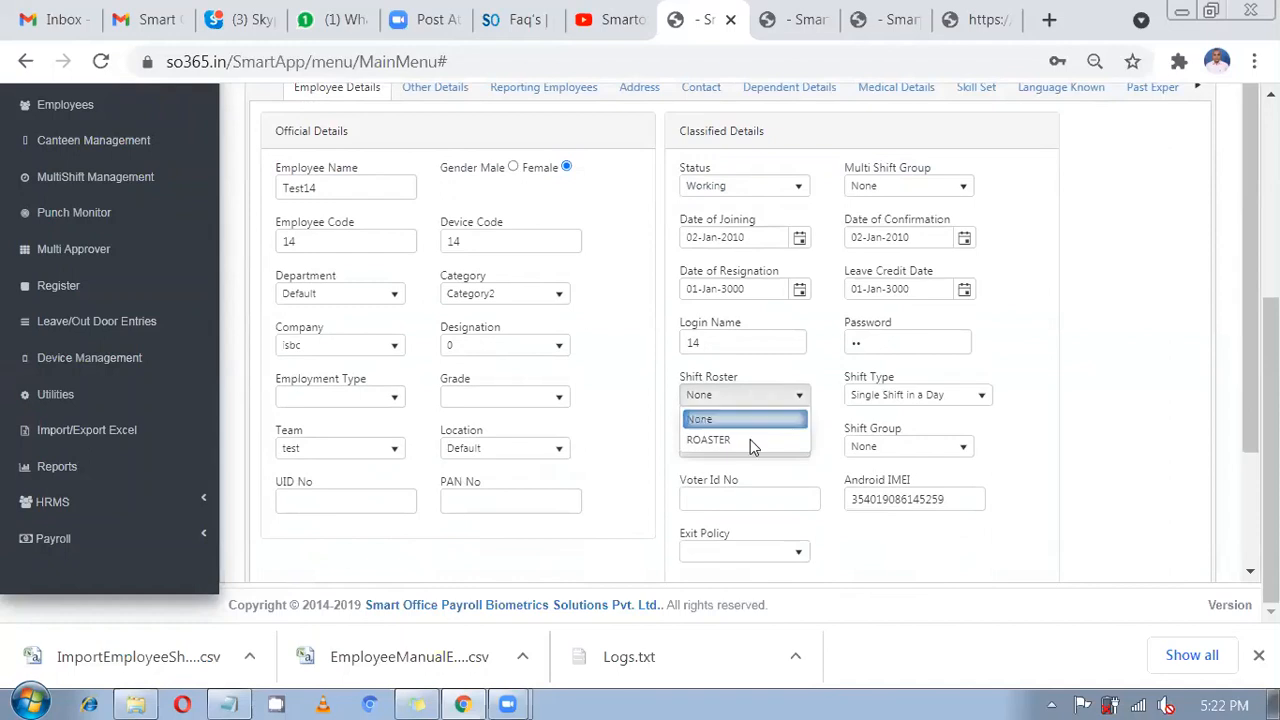
left_click(748, 441)
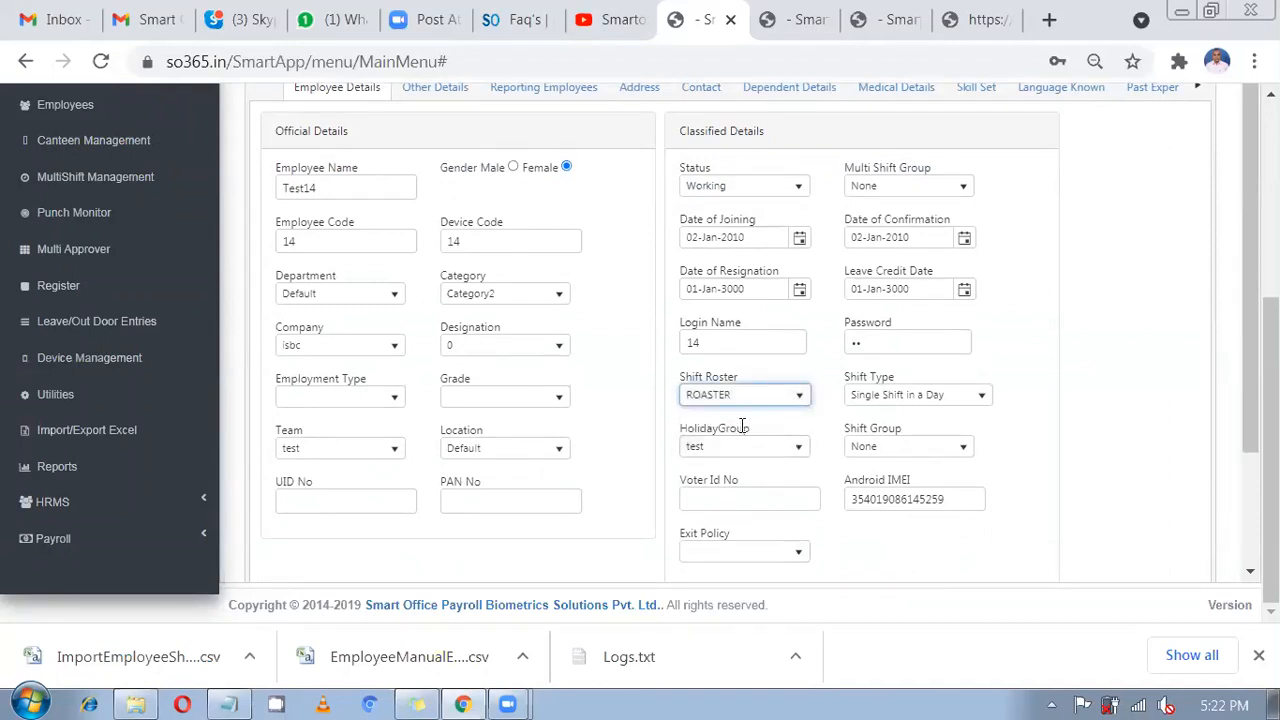
scroll(742, 424, "up", 5)
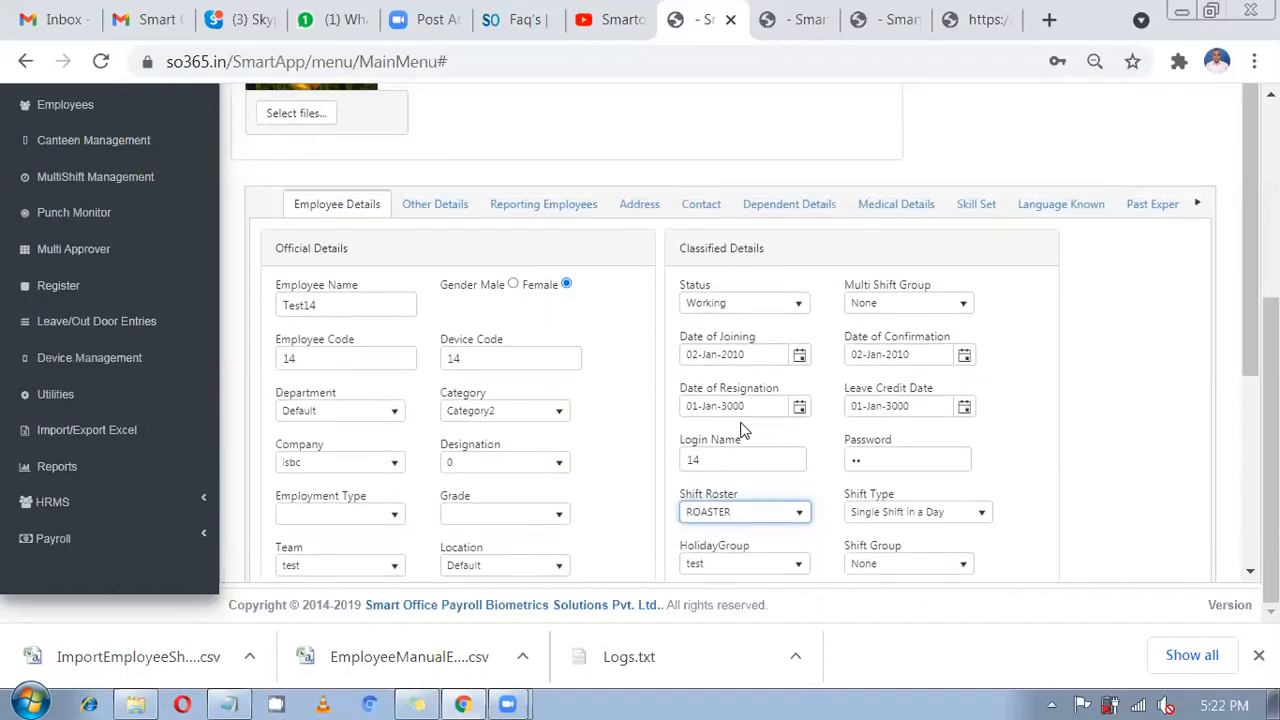
left_click(110, 373)
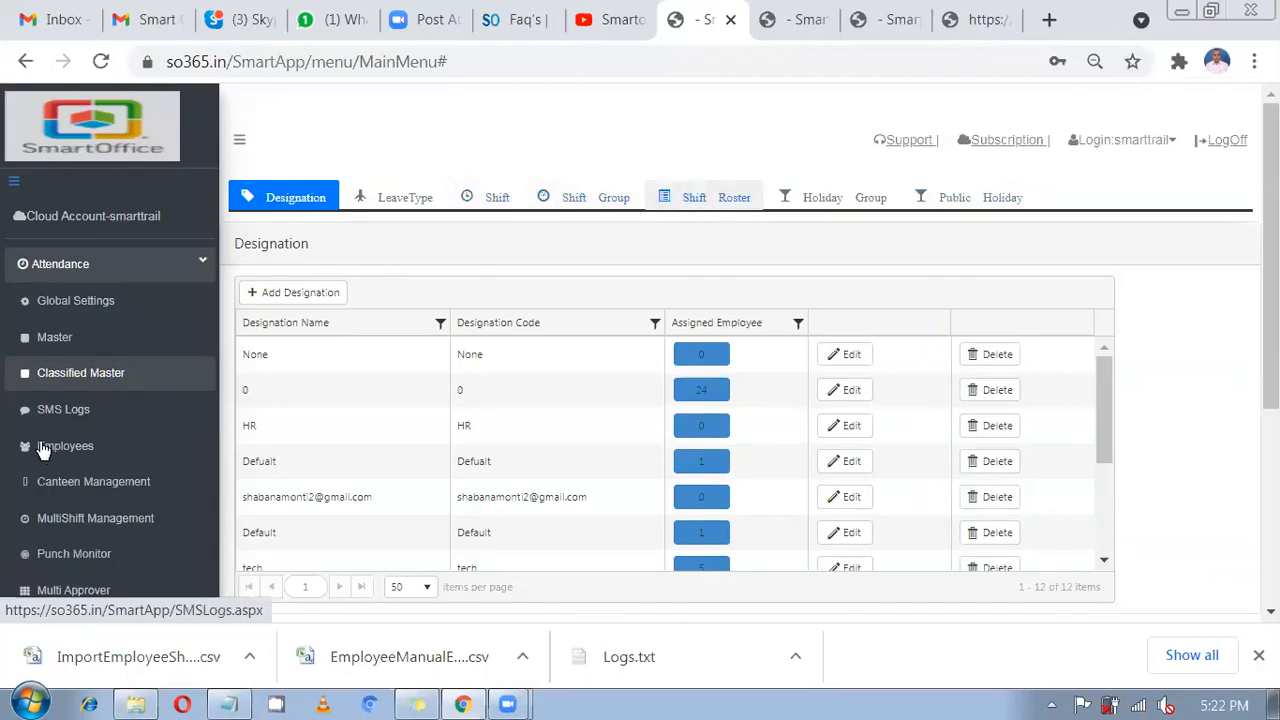
Open MultiShift Management under Employees to view the Multi Shifts list.
scroll(40, 449, "down", 3)
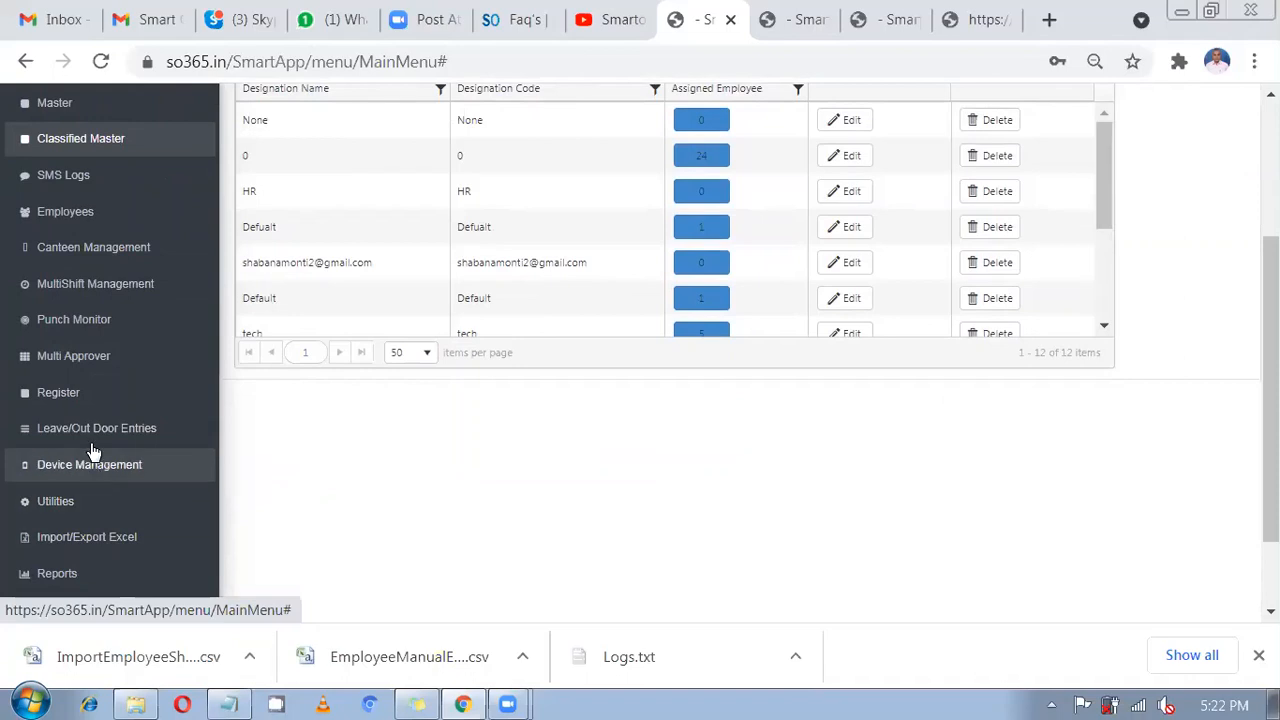
scroll(82, 404, "up", 3)
left_click(60, 446)
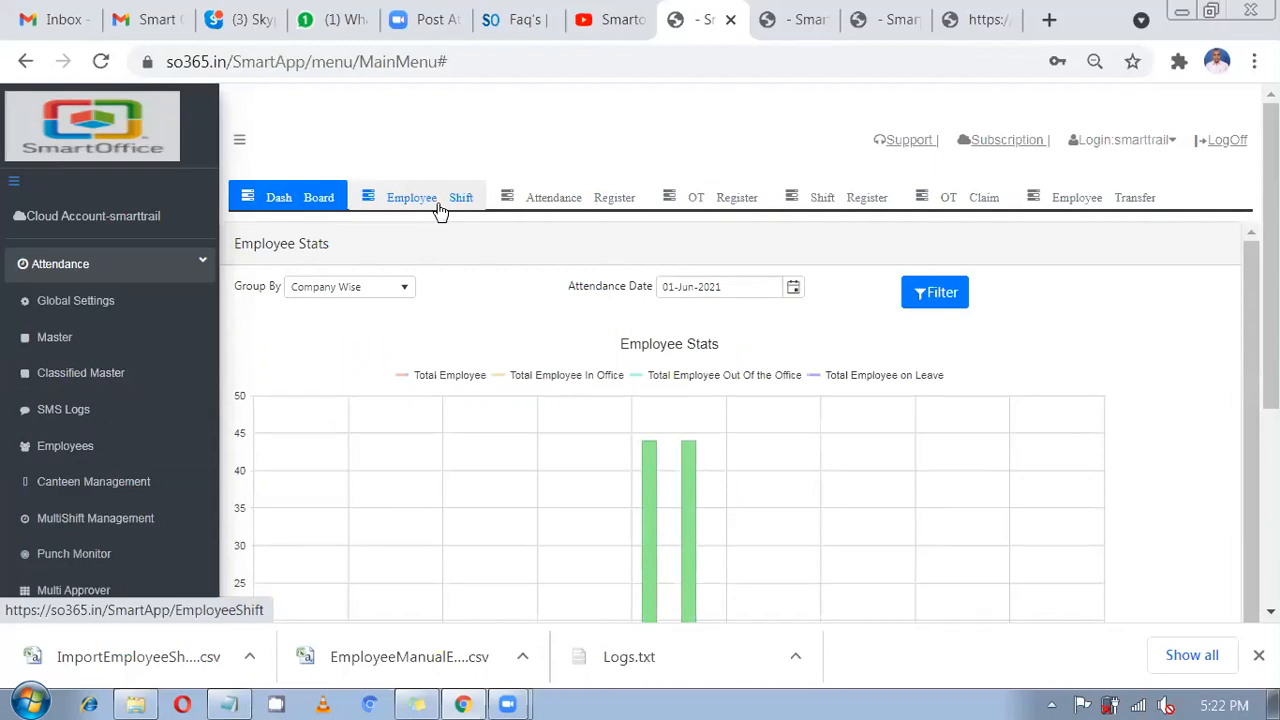
scroll(86, 435, "down", 3)
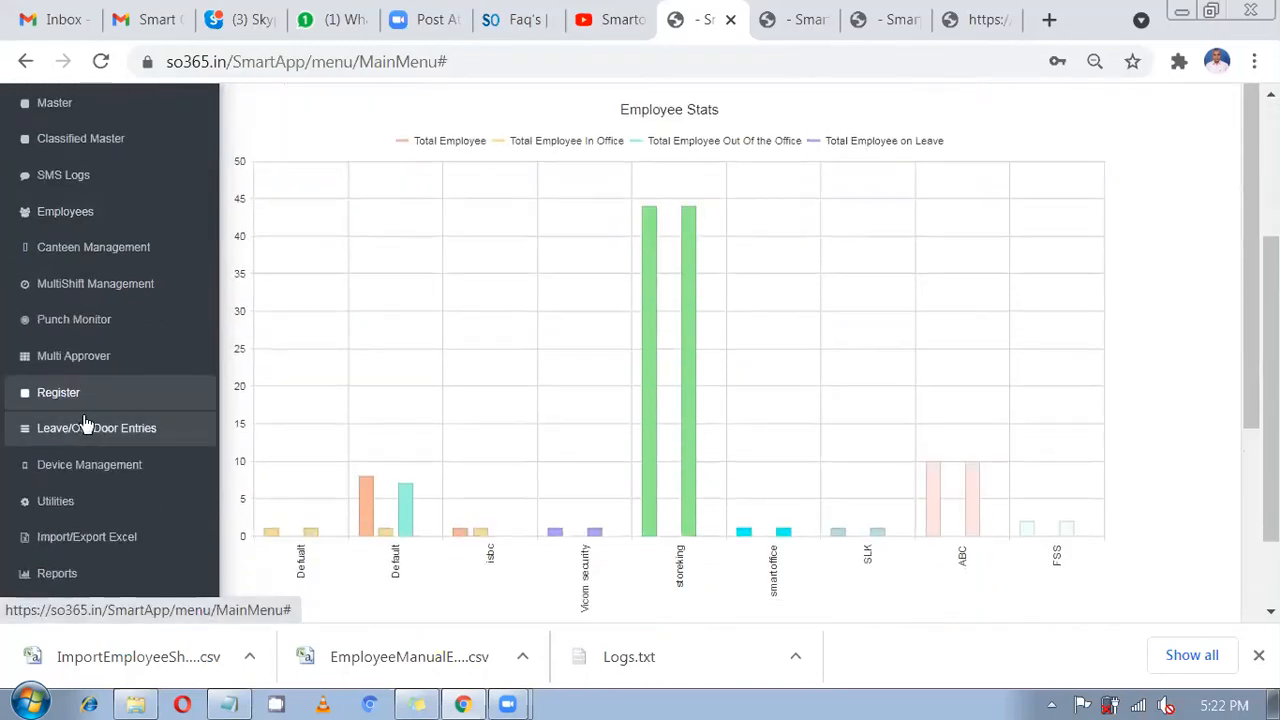
left_click(88, 290)
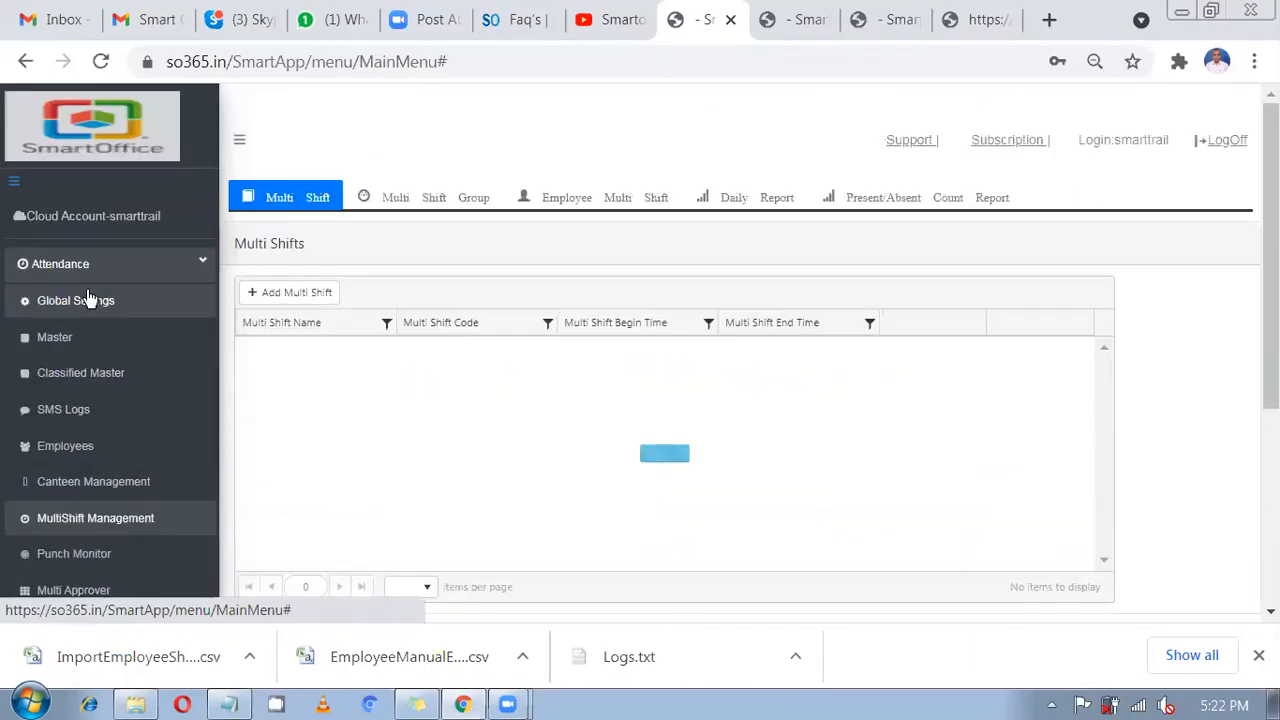
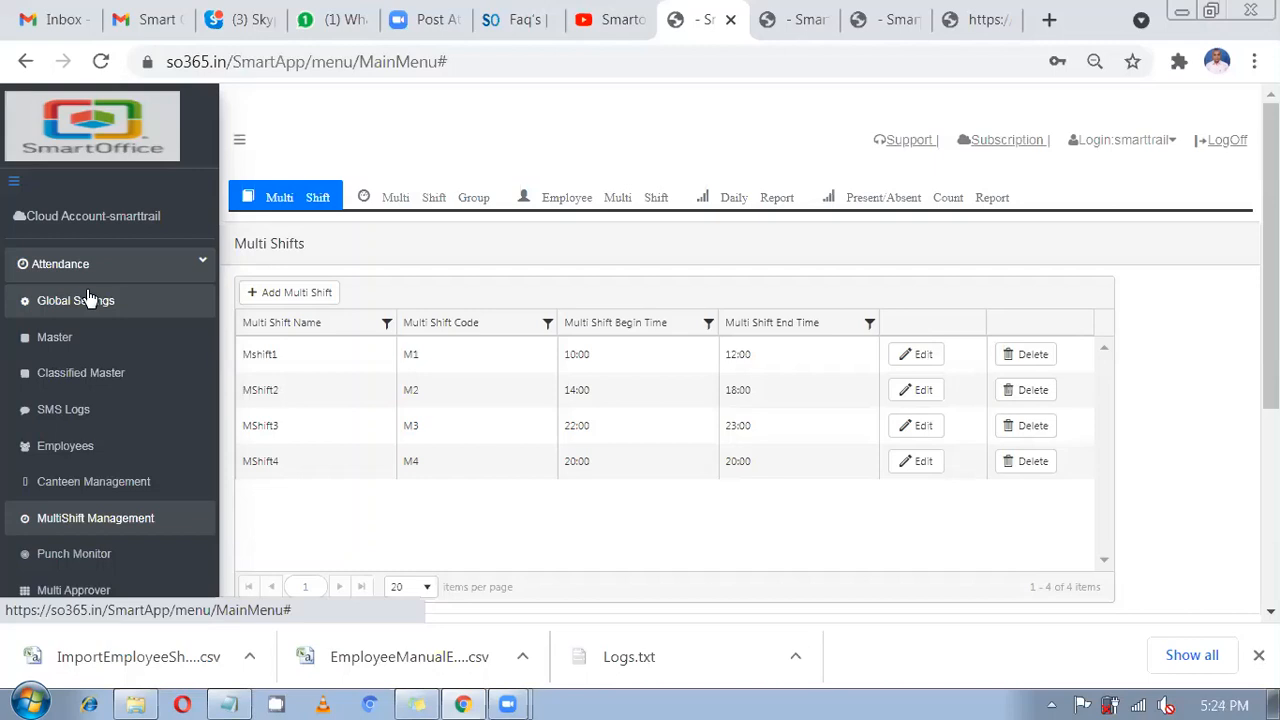
Inspect Mshift1's details: 10:00–12:00 with 30-minute punch begin and end windows.
left_click(313, 294)
key("Escape")
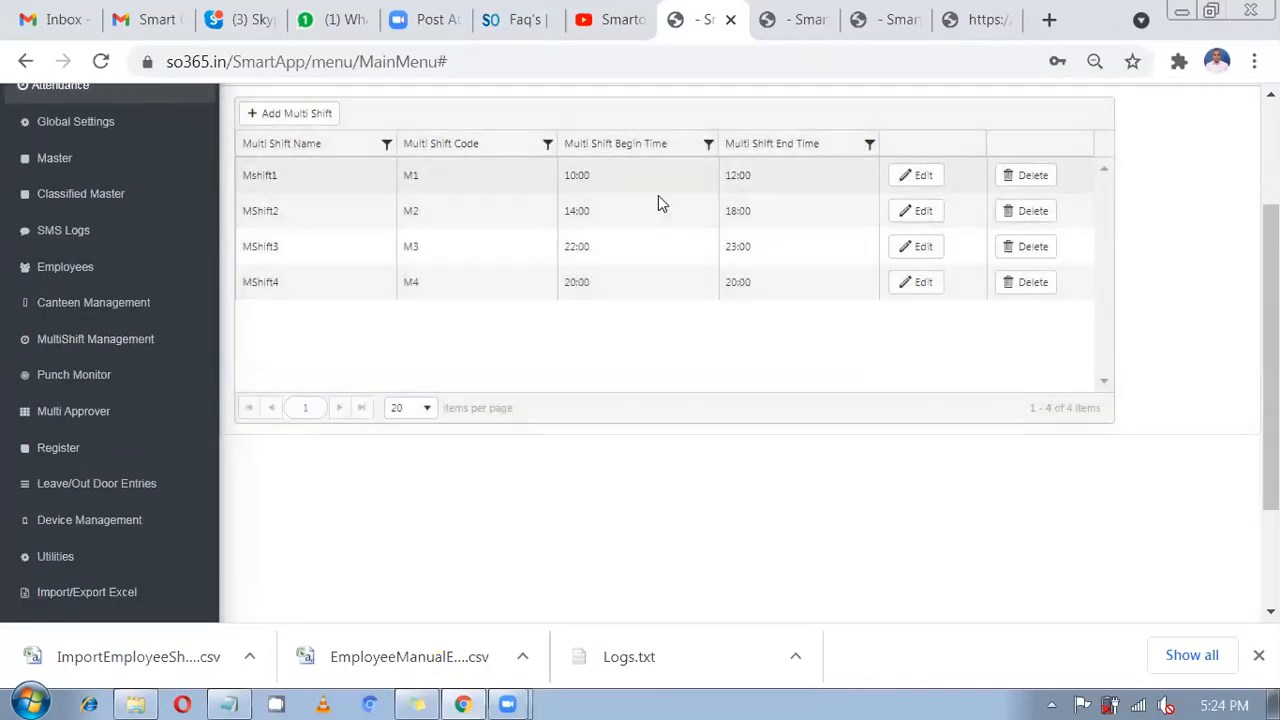
left_click(660, 190)
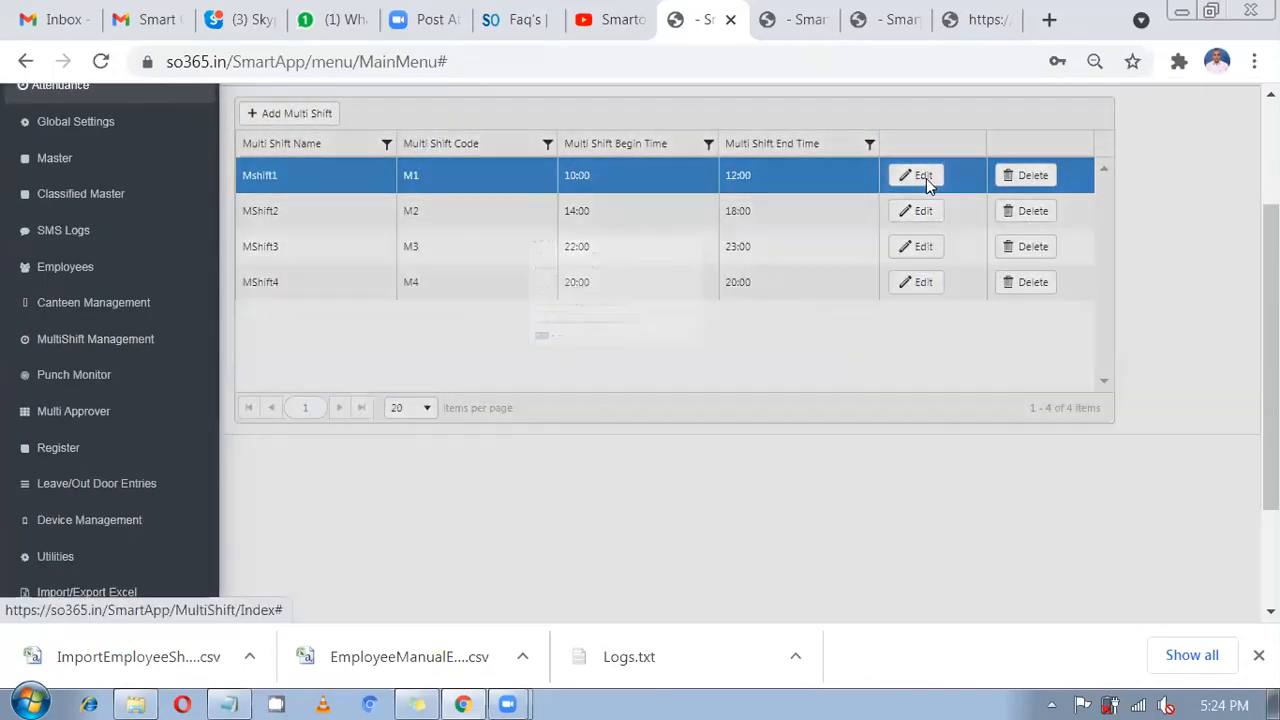
left_click(924, 177)
left_click(452, 298)
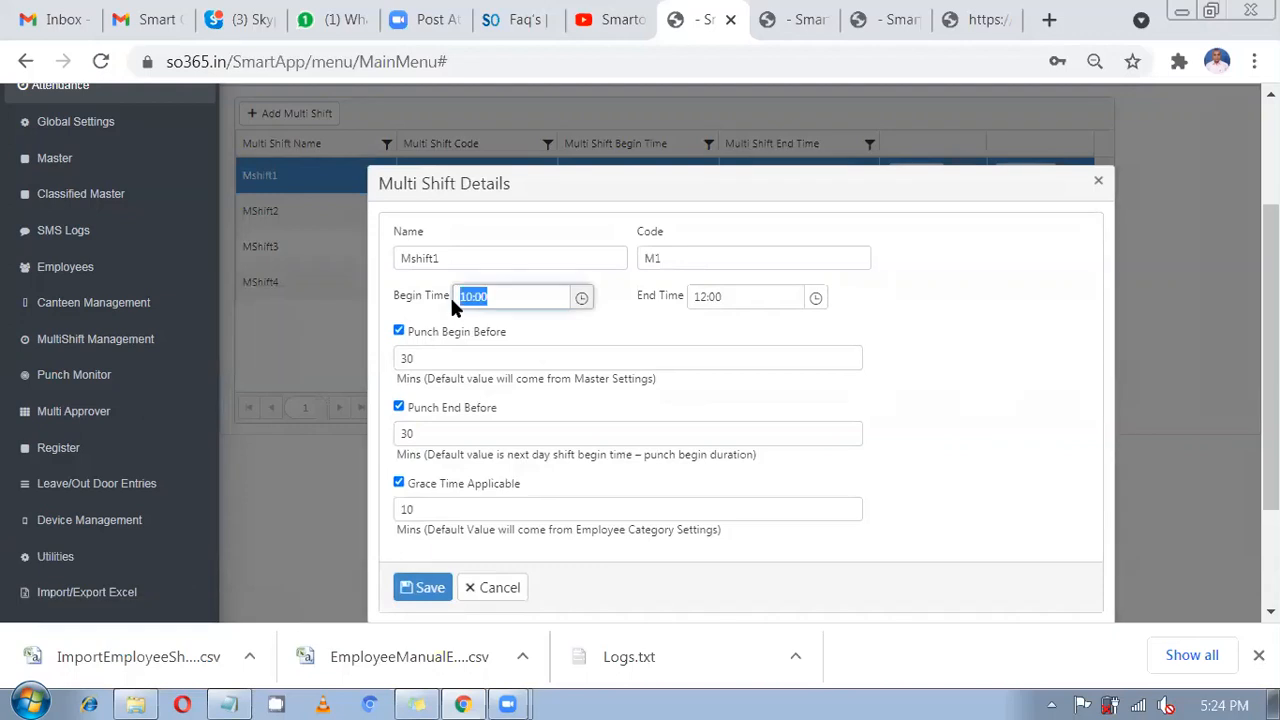
mouse_move(757, 297)
left_mouse_down()
mouse_move(703, 297)
mouse_move(757, 297)
left_mouse_up()
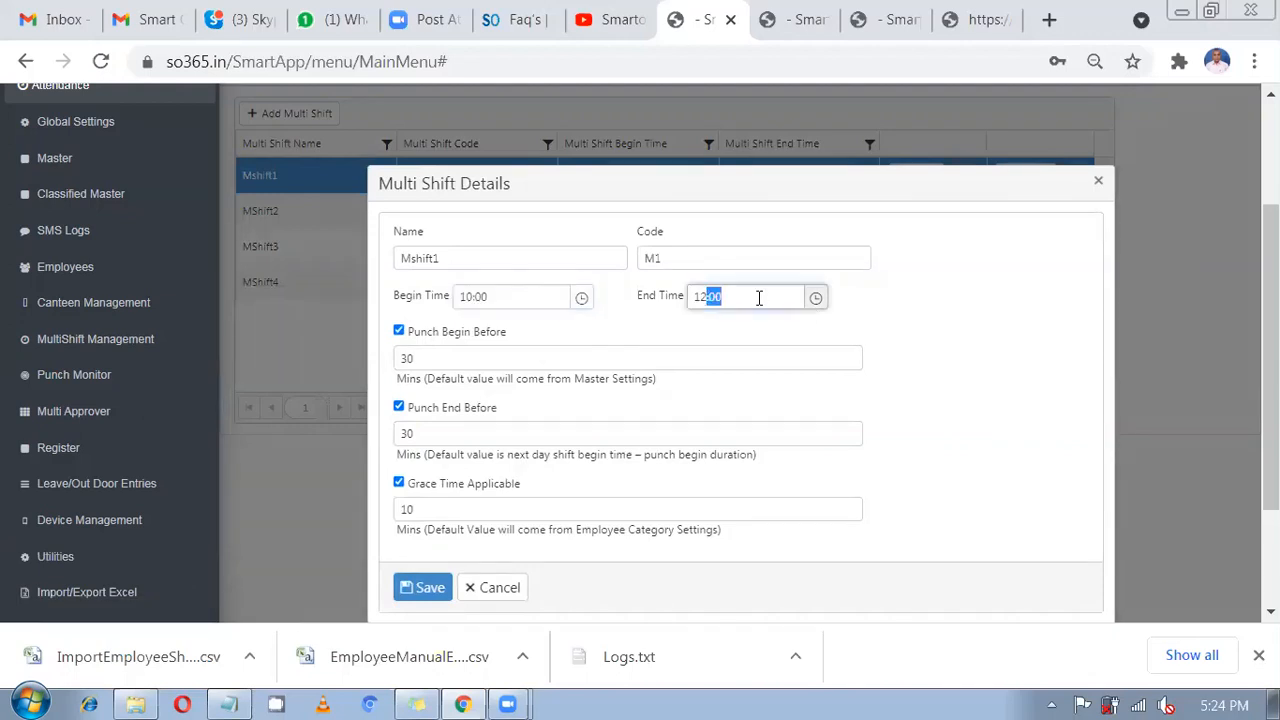
left_click(757, 297)
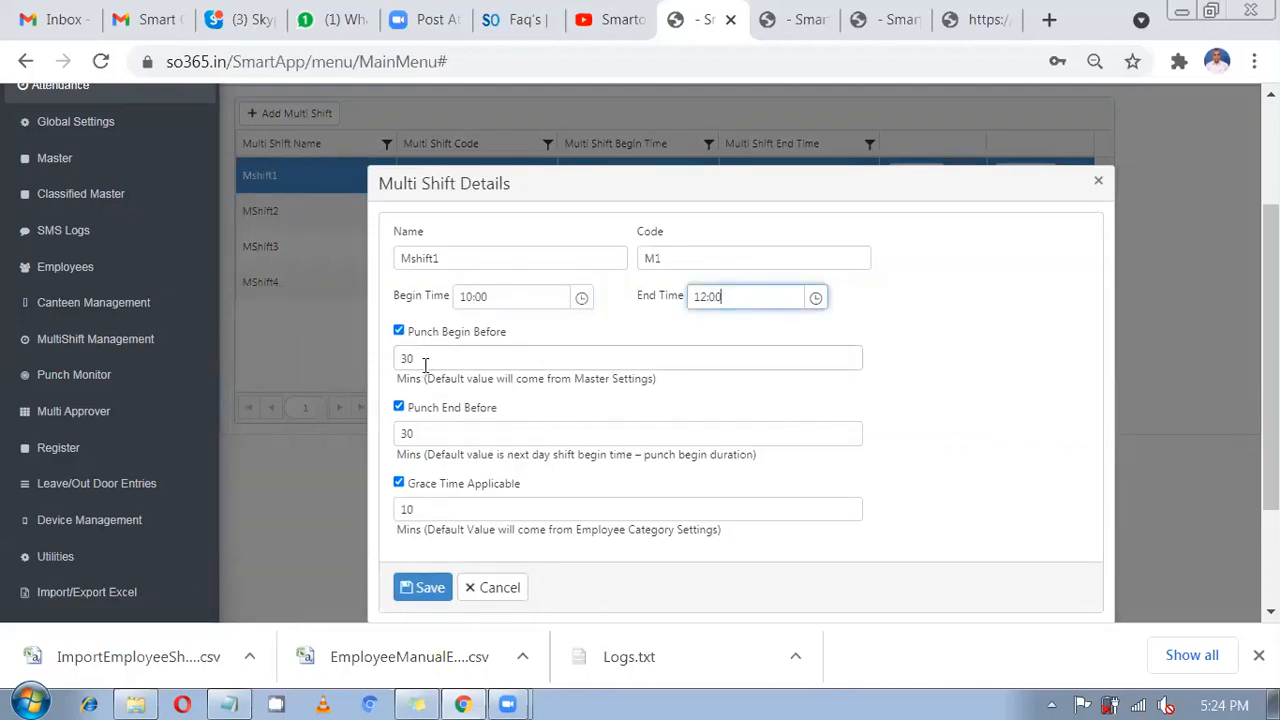
left_click_drag(423, 358, 403, 356)
left_click(425, 434)
left_click_drag(375, 451, 374, 448)
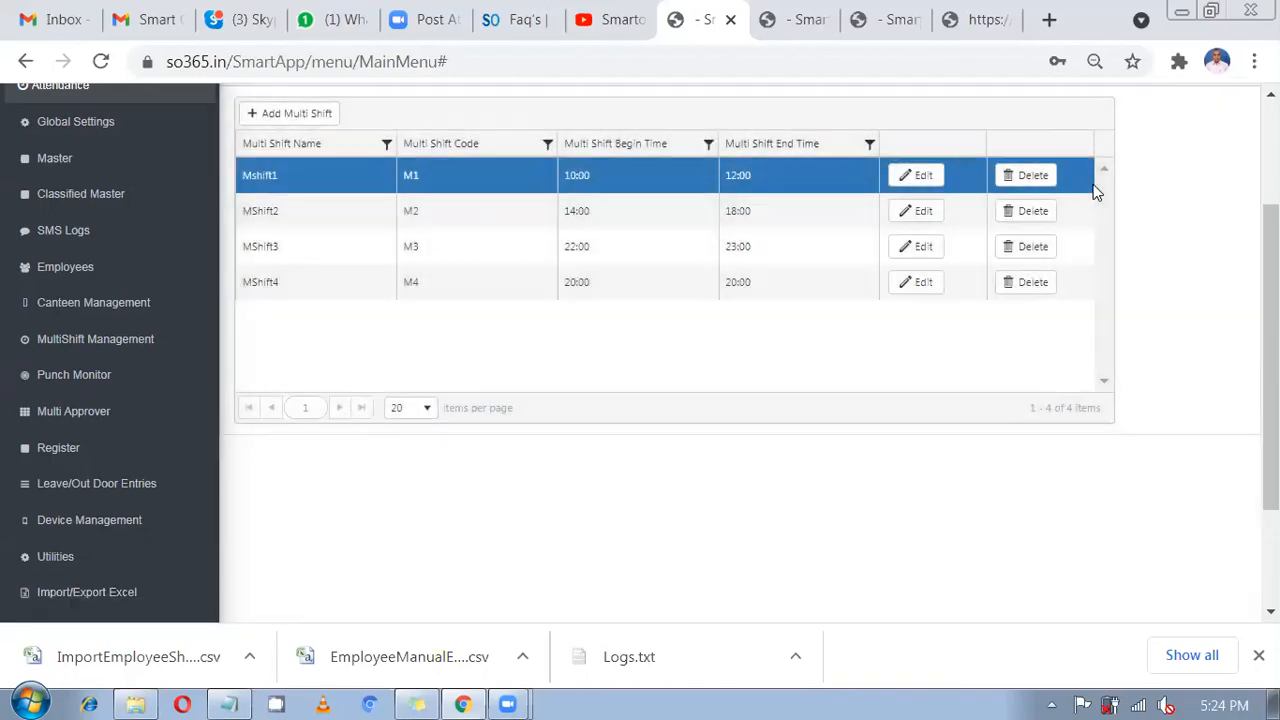
Review Mshift1's 10:00–12:00 times and MShift2's 18:00 end time in the Multi Shifts list.
scroll(688, 375, "up", 2)
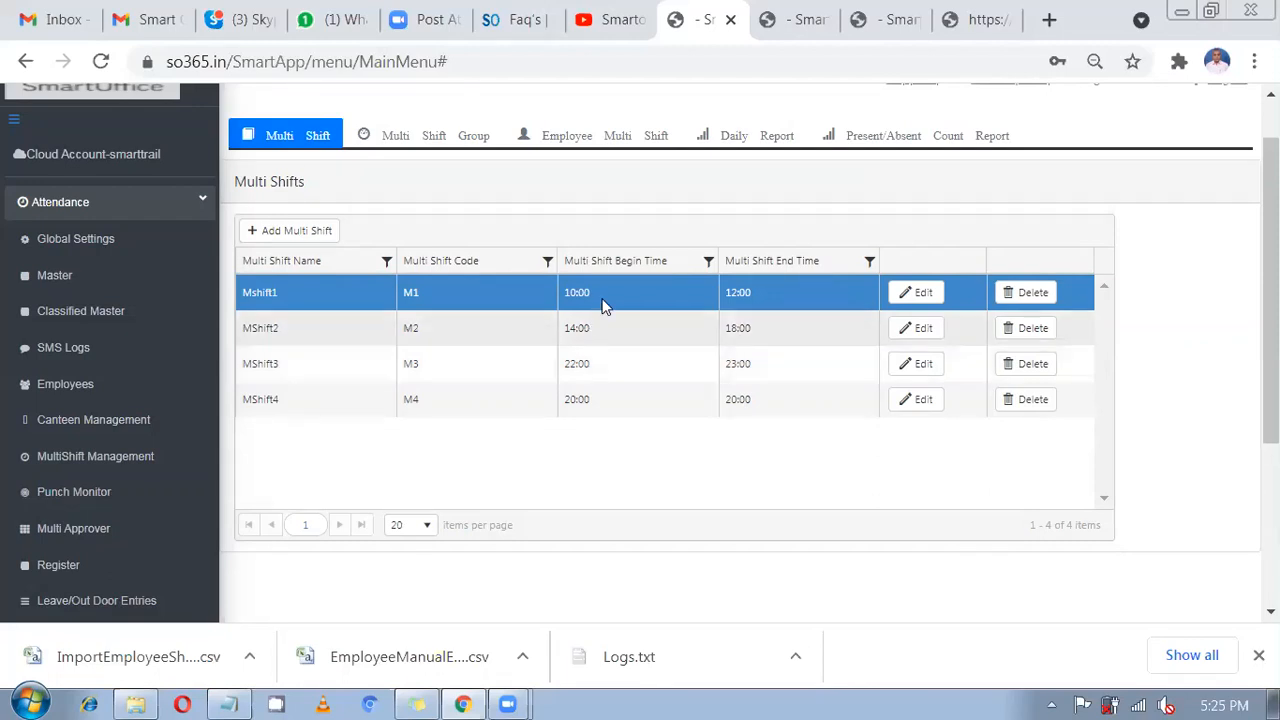
left_click_drag(603, 303, 568, 296)
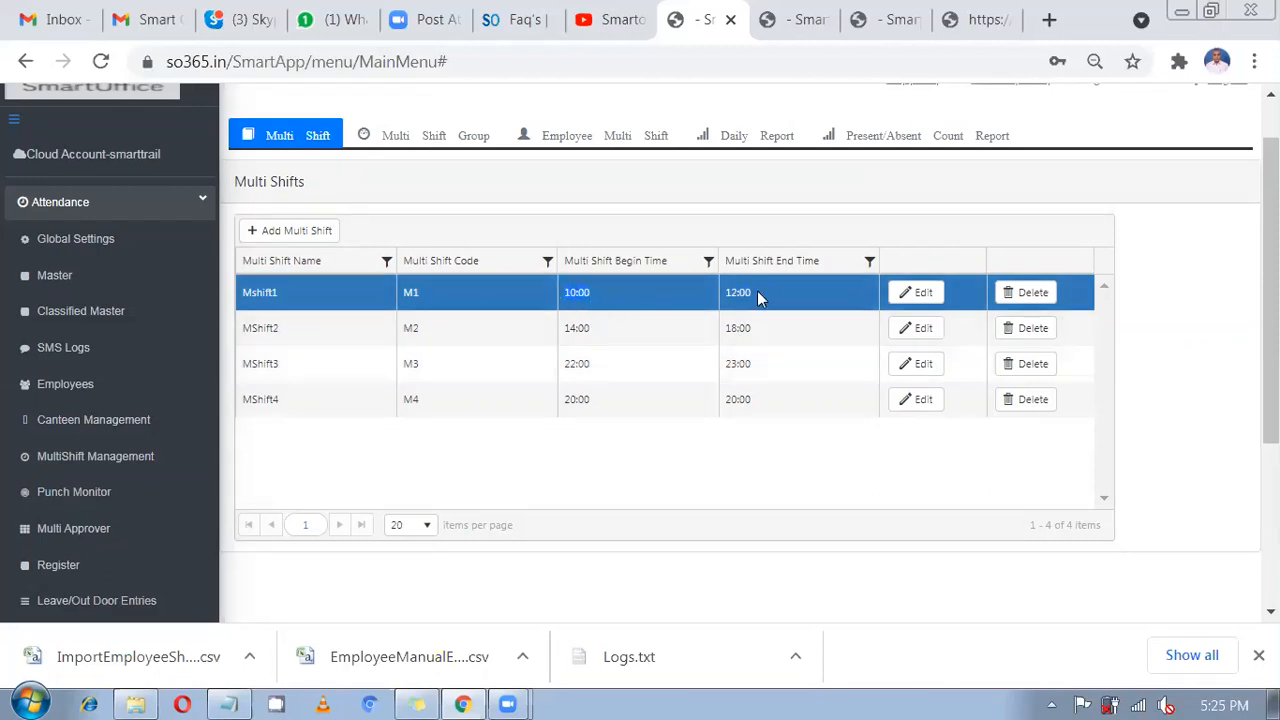
left_click_drag(760, 299, 727, 300)
left_click_drag(606, 336, 563, 340)
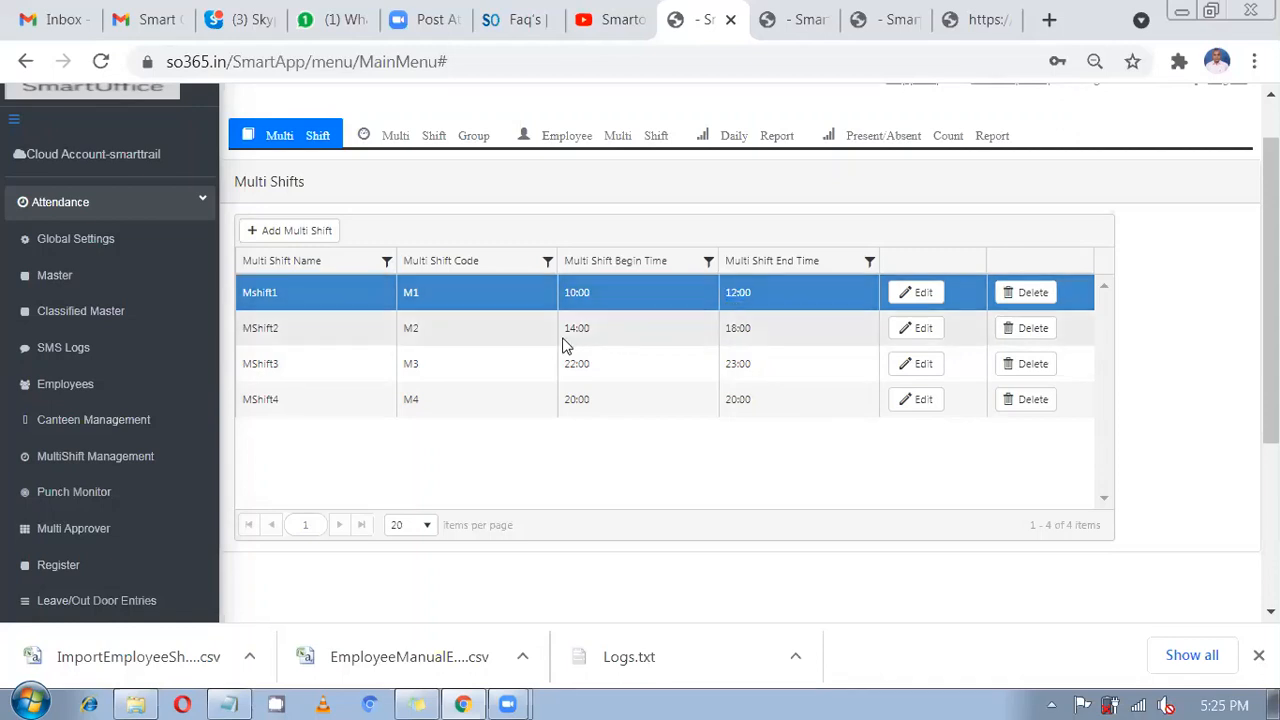
left_click(565, 345)
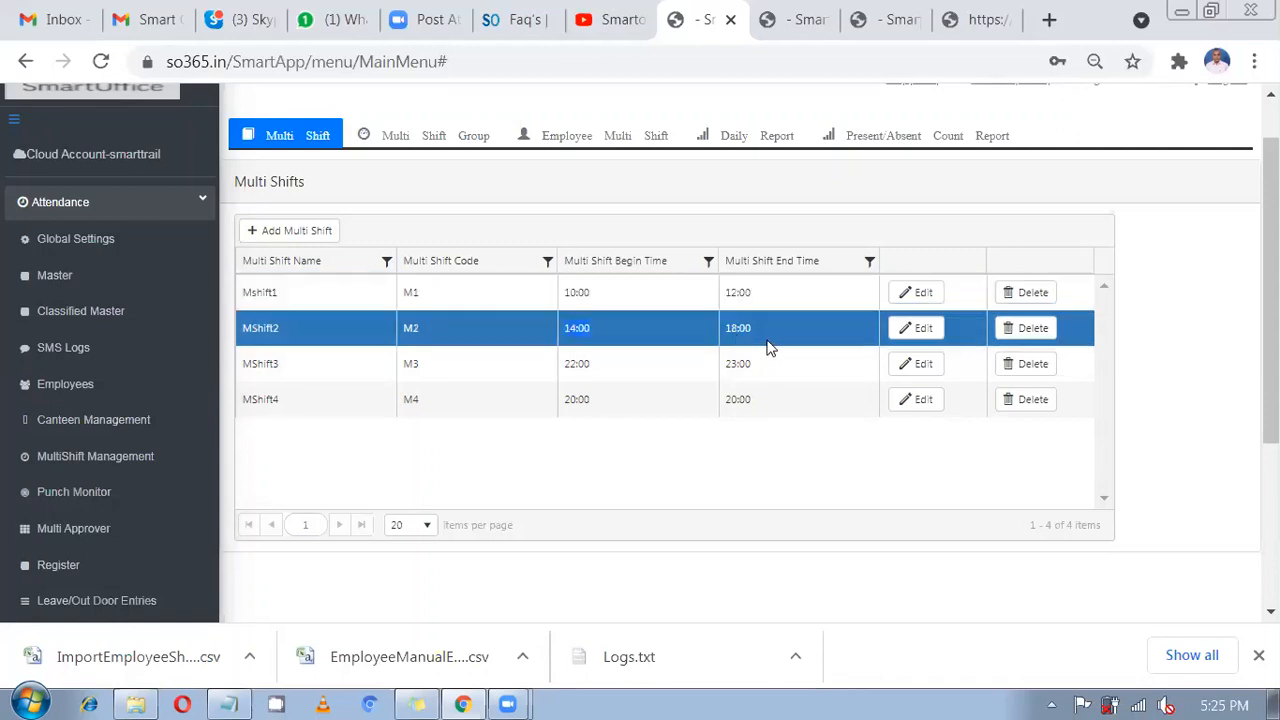
double_click(712, 330)
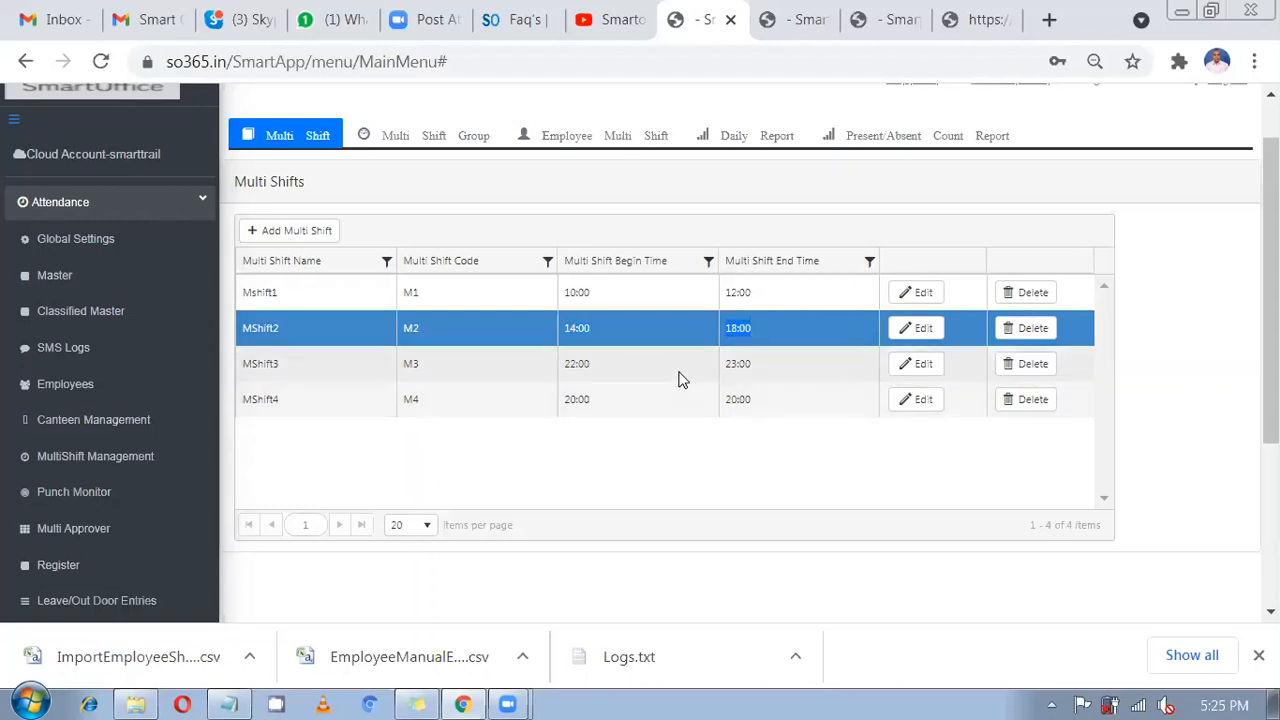
Filter the Device Logs so Emp Code contains 15.
left_click(785, 20)
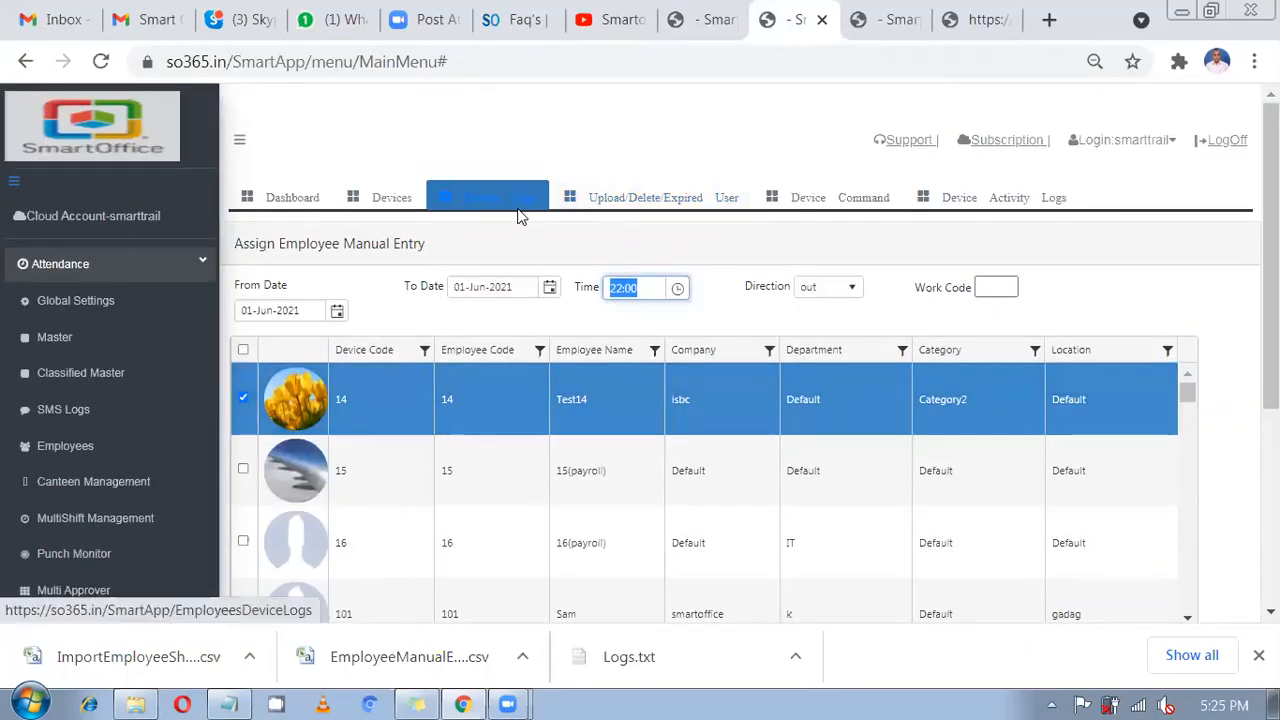
left_click(519, 210)
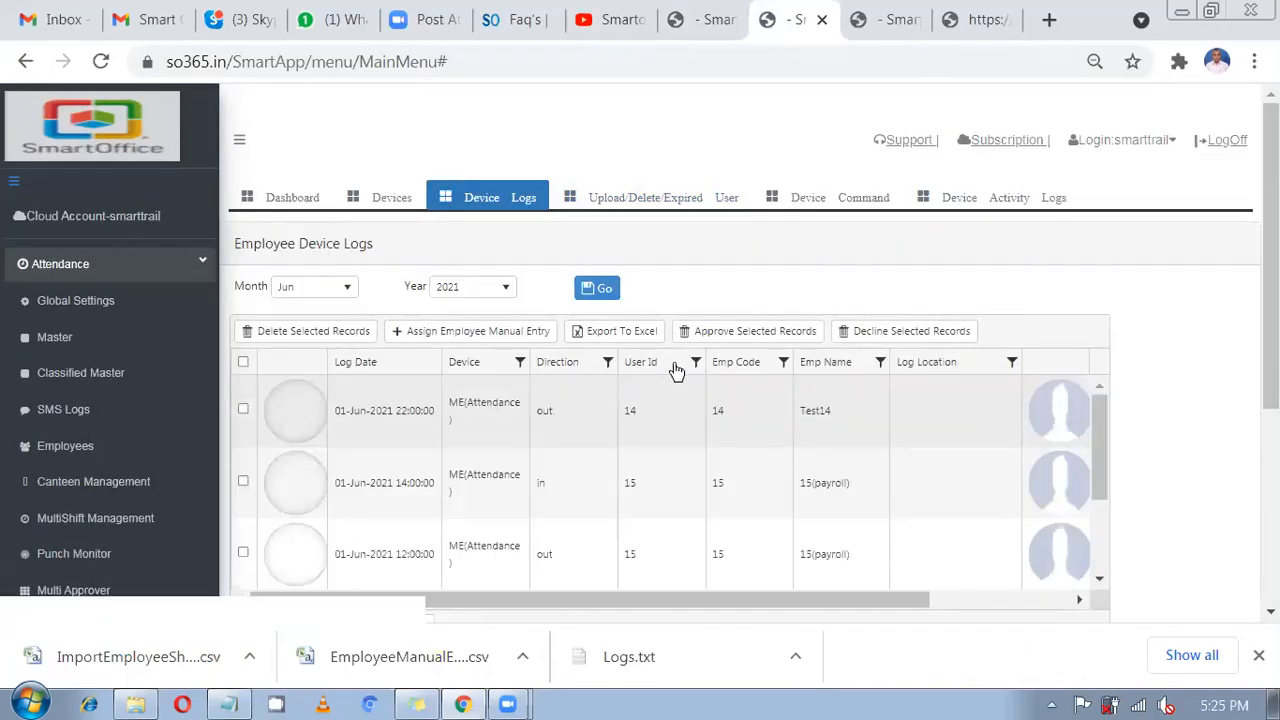
left_click(783, 363)
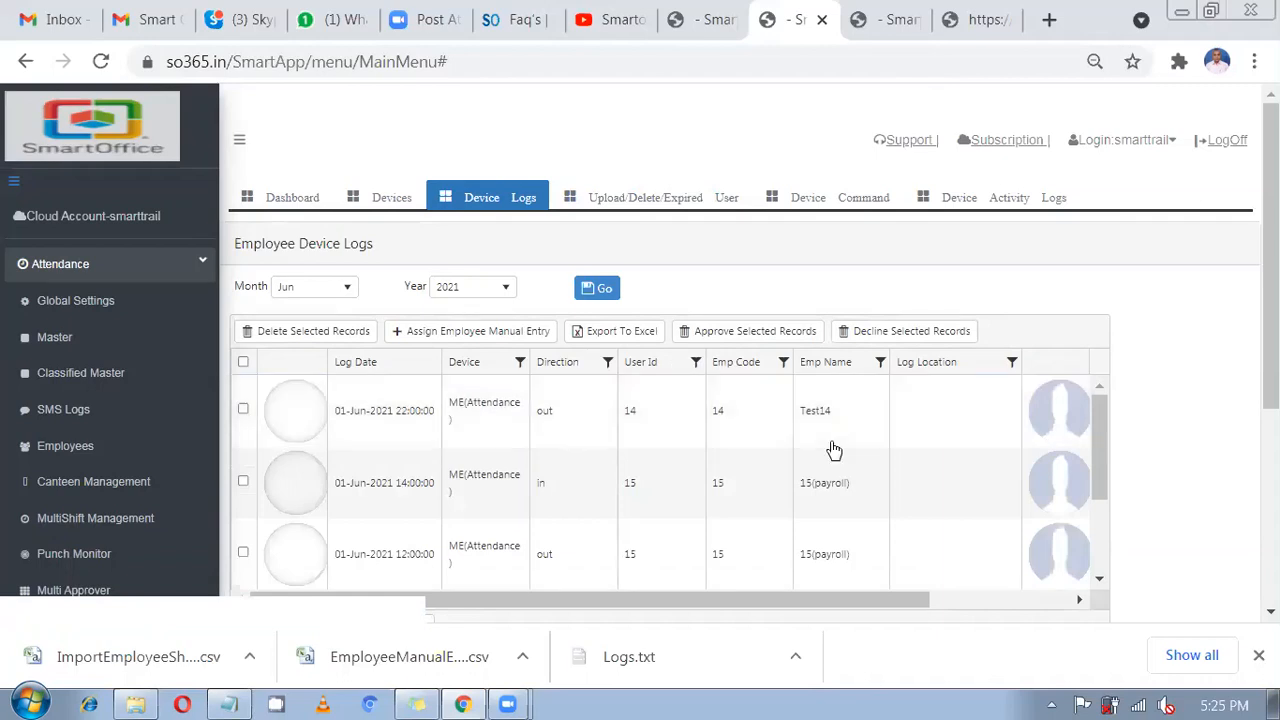
left_click(831, 441)
type("15")
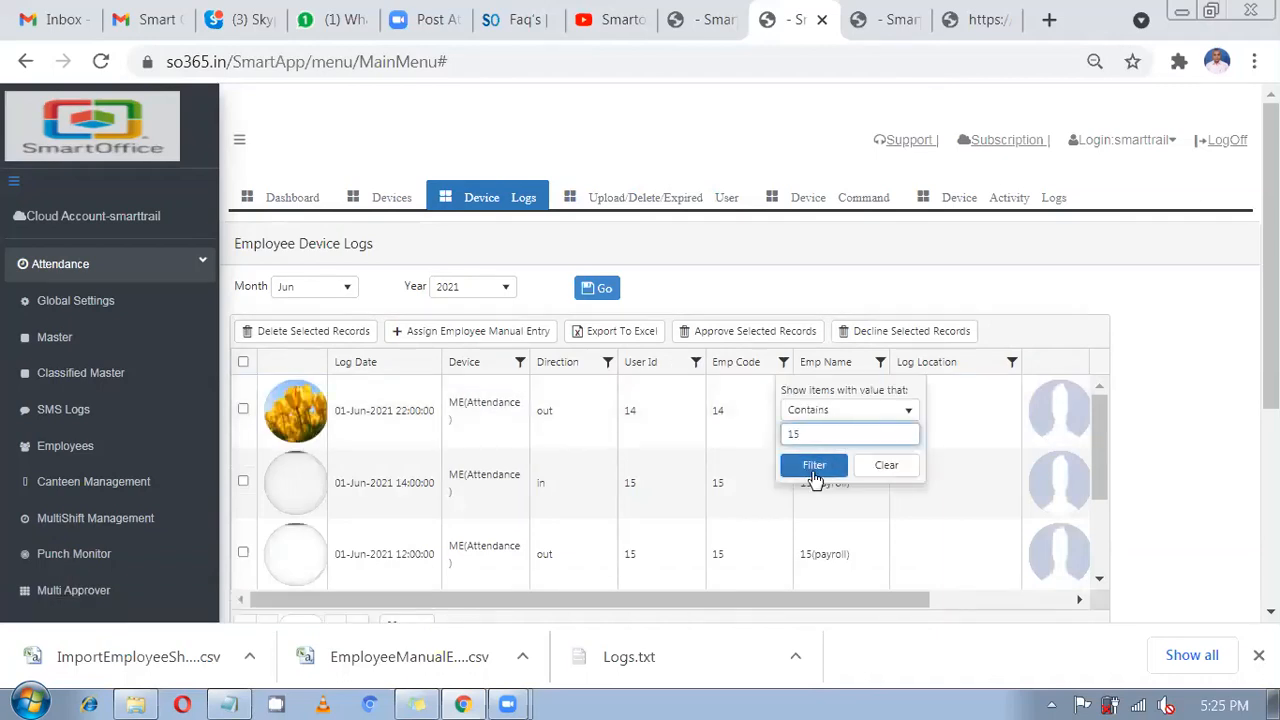
left_click(814, 466)
Check employee 15's 10:00, 12:00 and 14:00 log entries, then return to Multi Shifts.
scroll(808, 455, "down", 3)
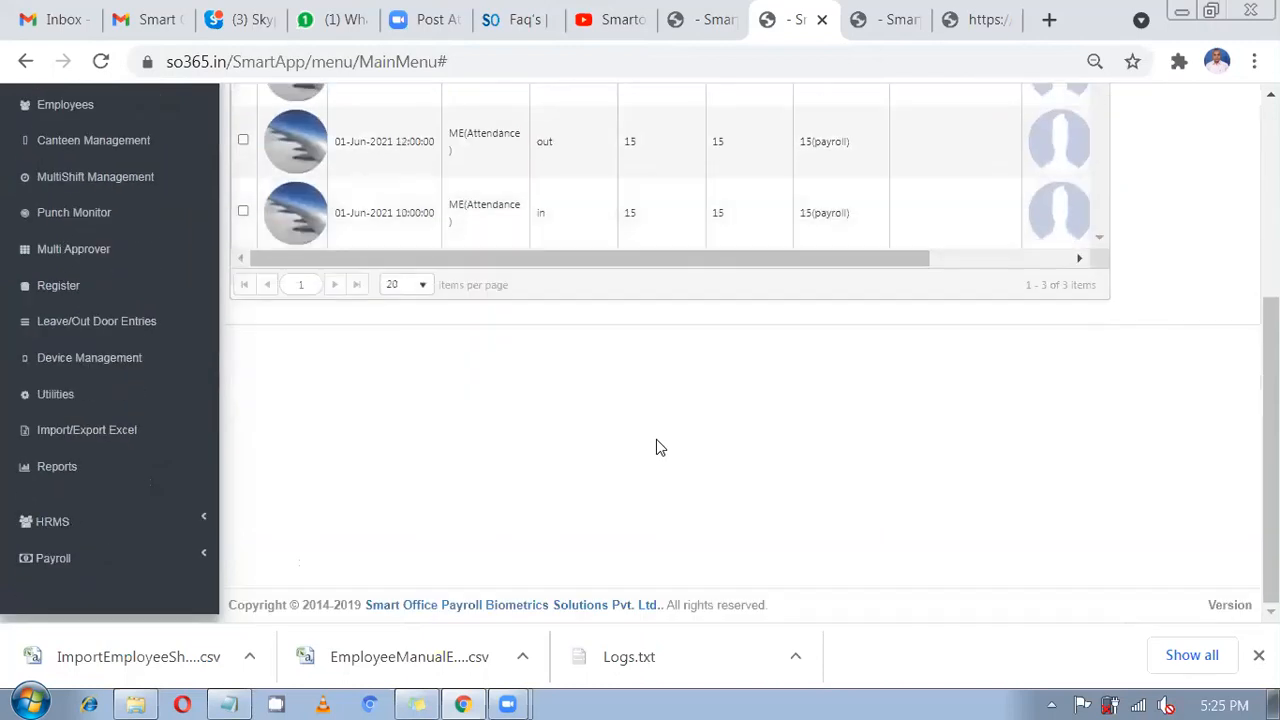
scroll(383, 347, "up", 1)
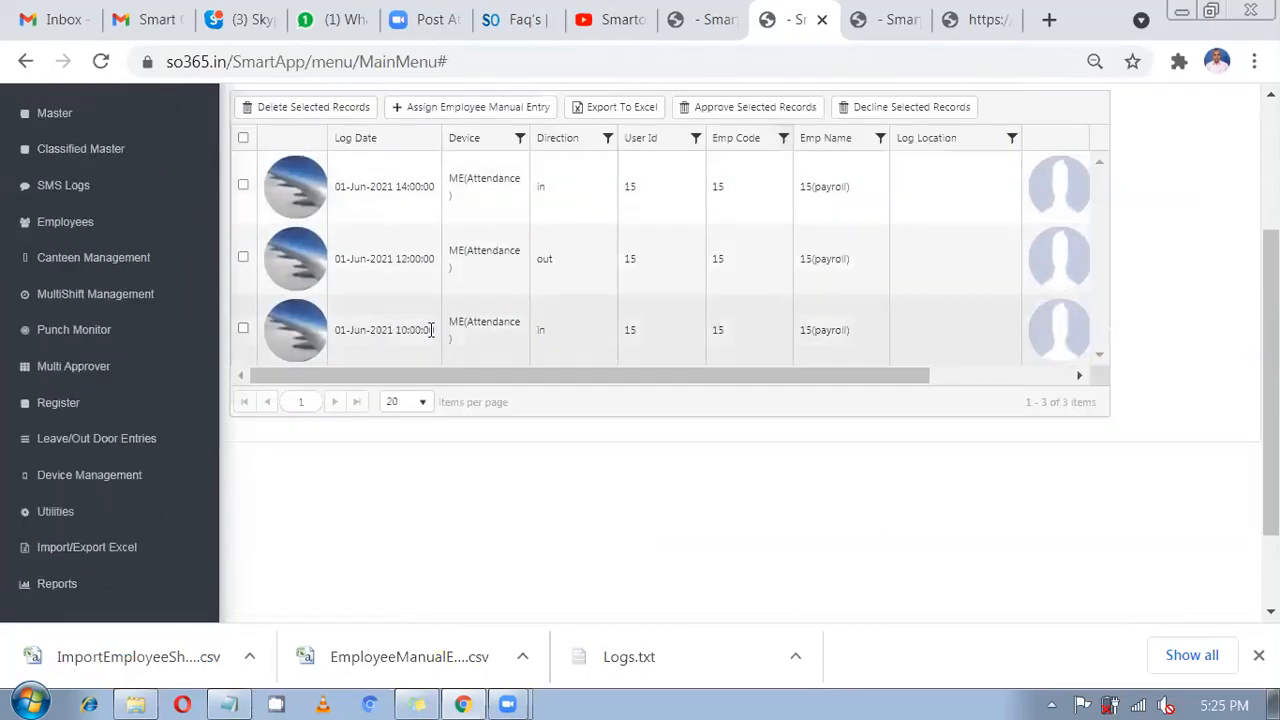
left_click(396, 300)
left_click_drag(388, 258, 431, 262)
scroll(427, 347, "up", 1)
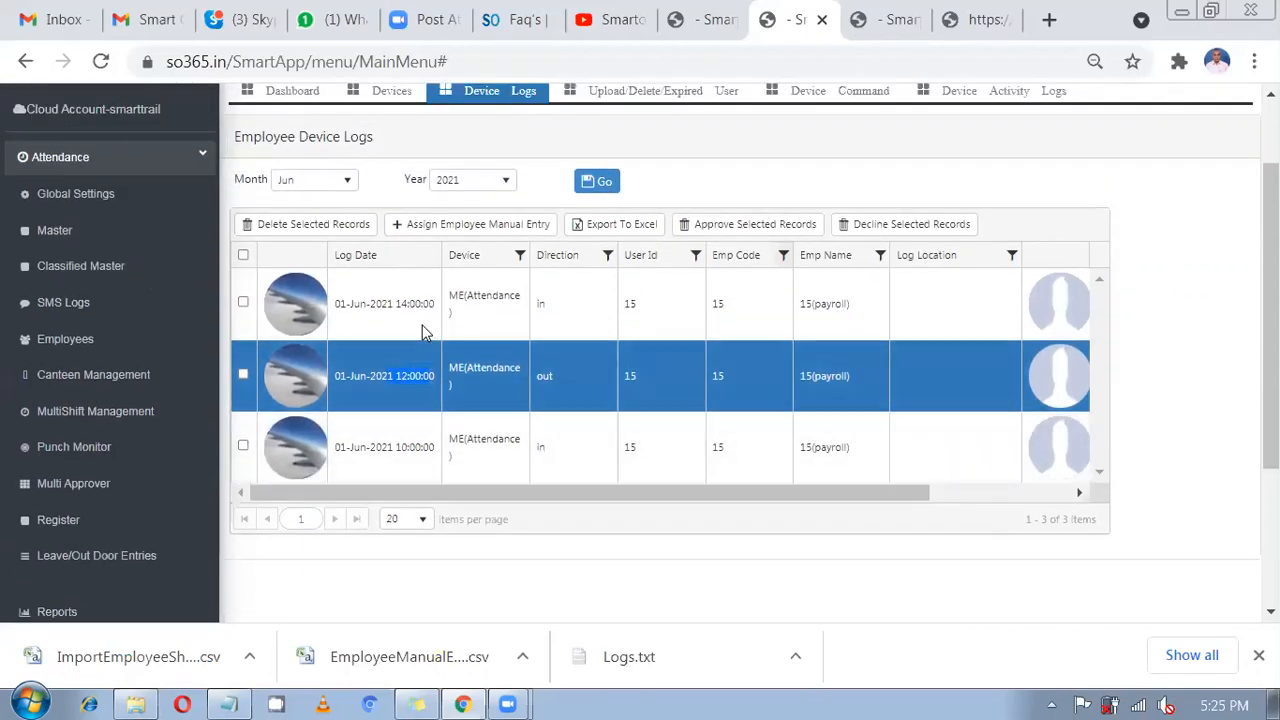
left_click(422, 332)
scroll(420, 420, "up", 1)
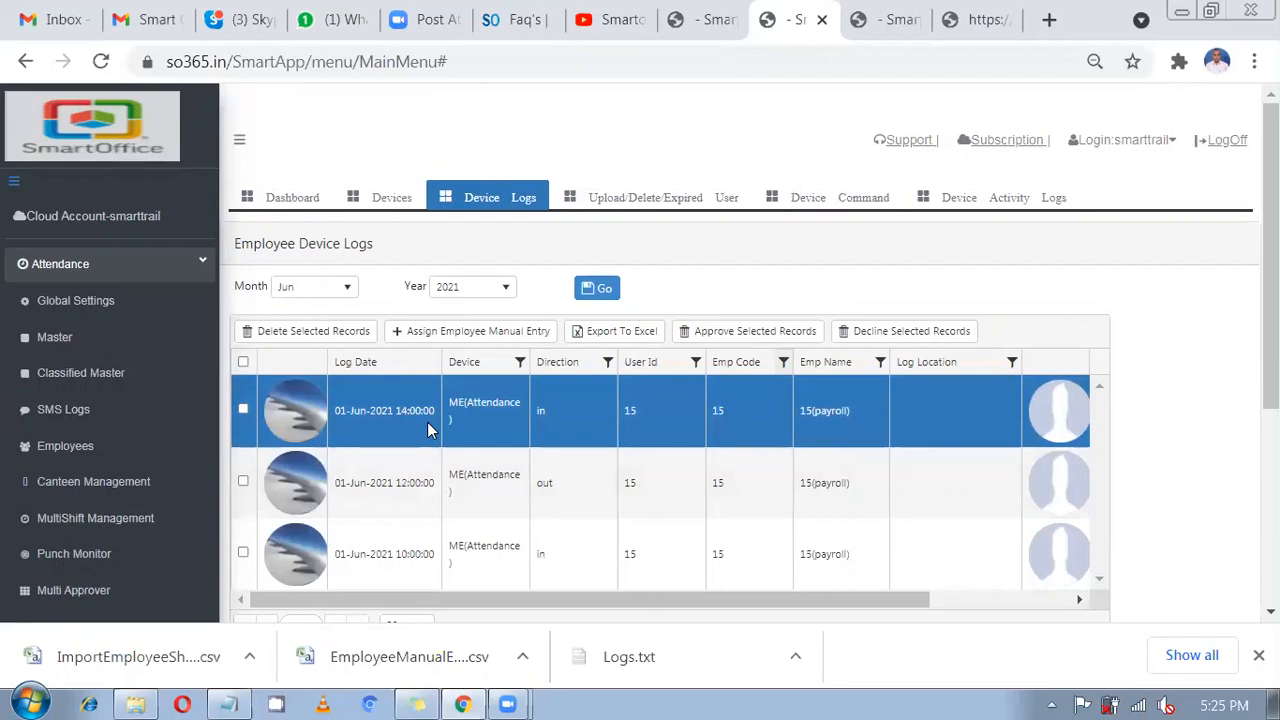
key("ctrl+shift+Tab")
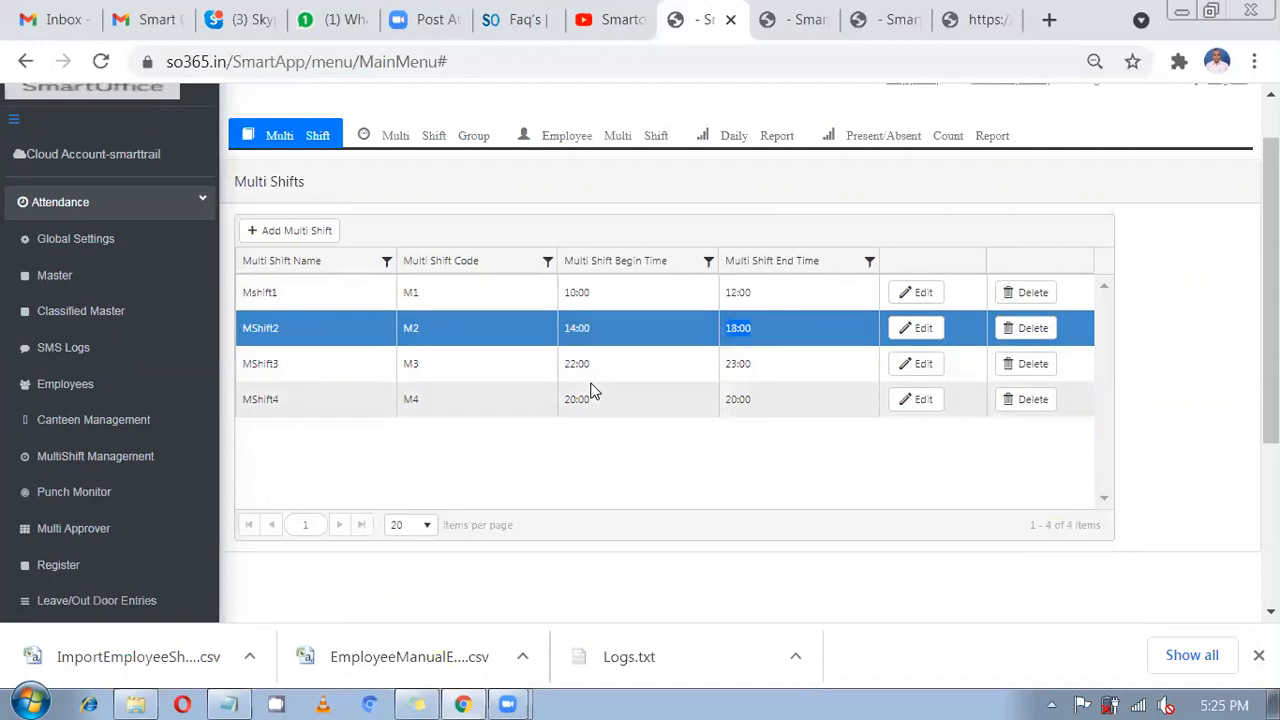
Set employee 15's shift type to Multiple Shifts in a Day.
left_click(58, 386)
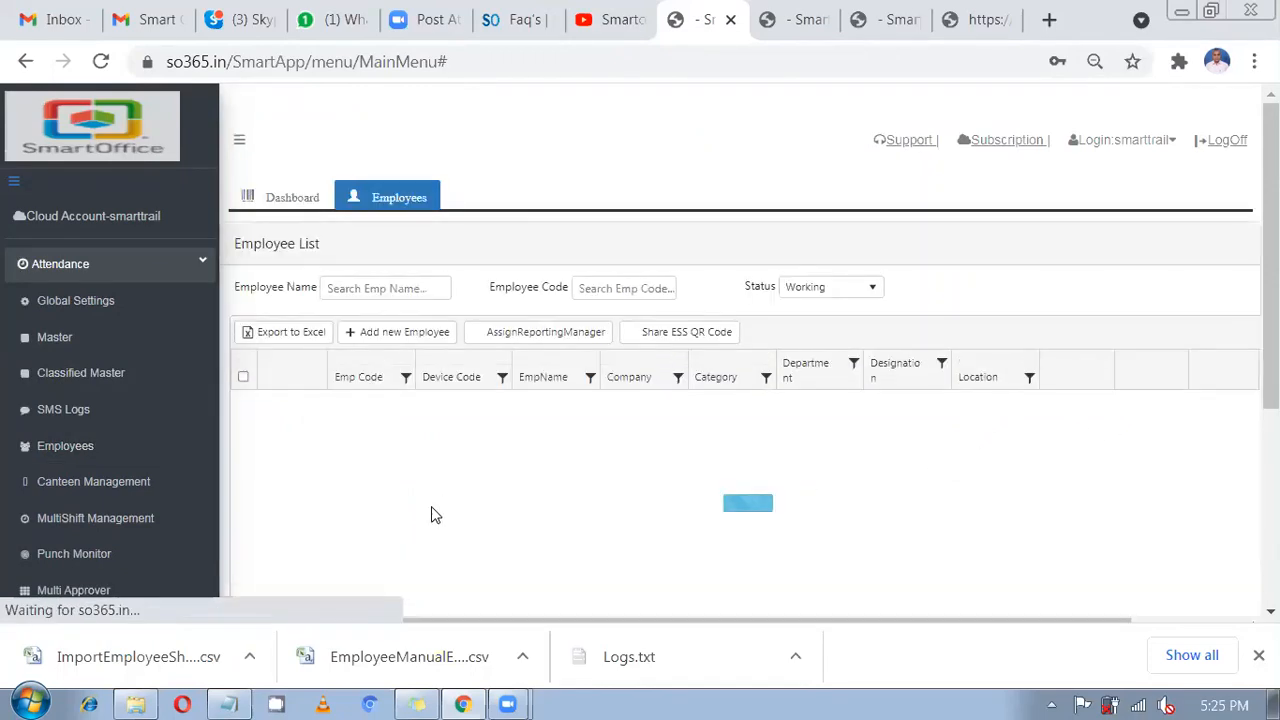
left_click(1104, 508)
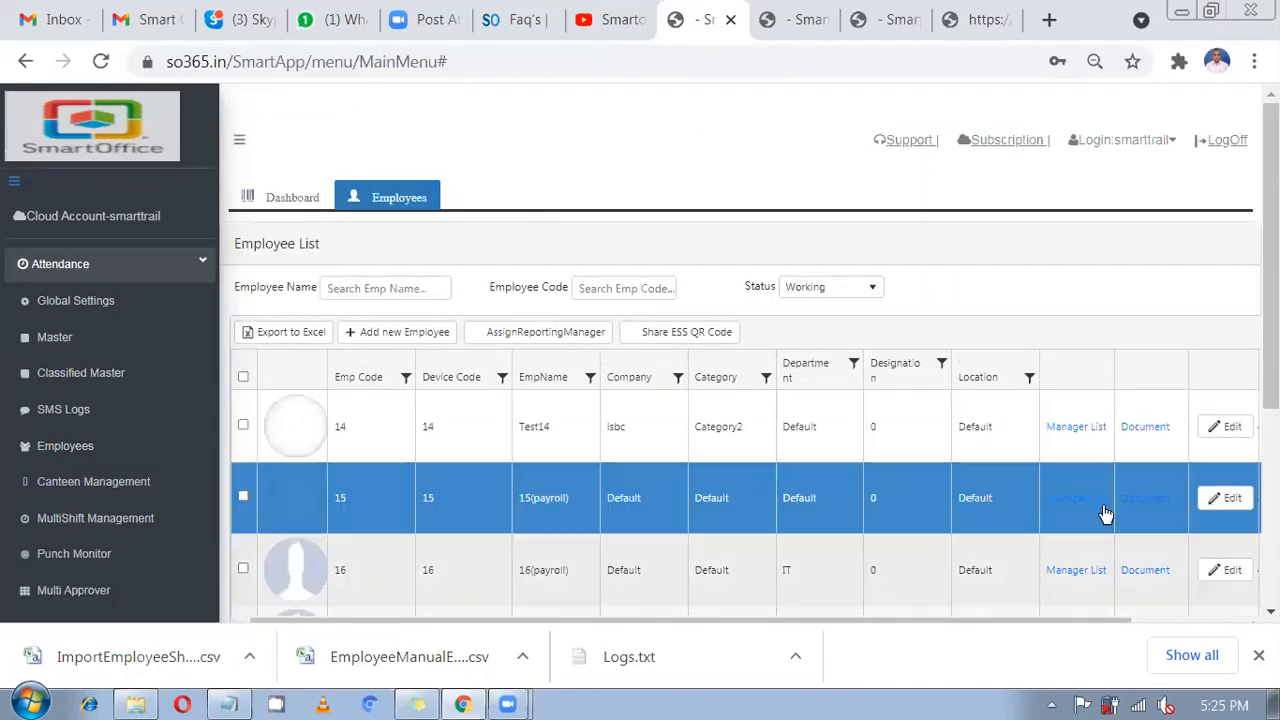
scroll(794, 381, "right", 2)
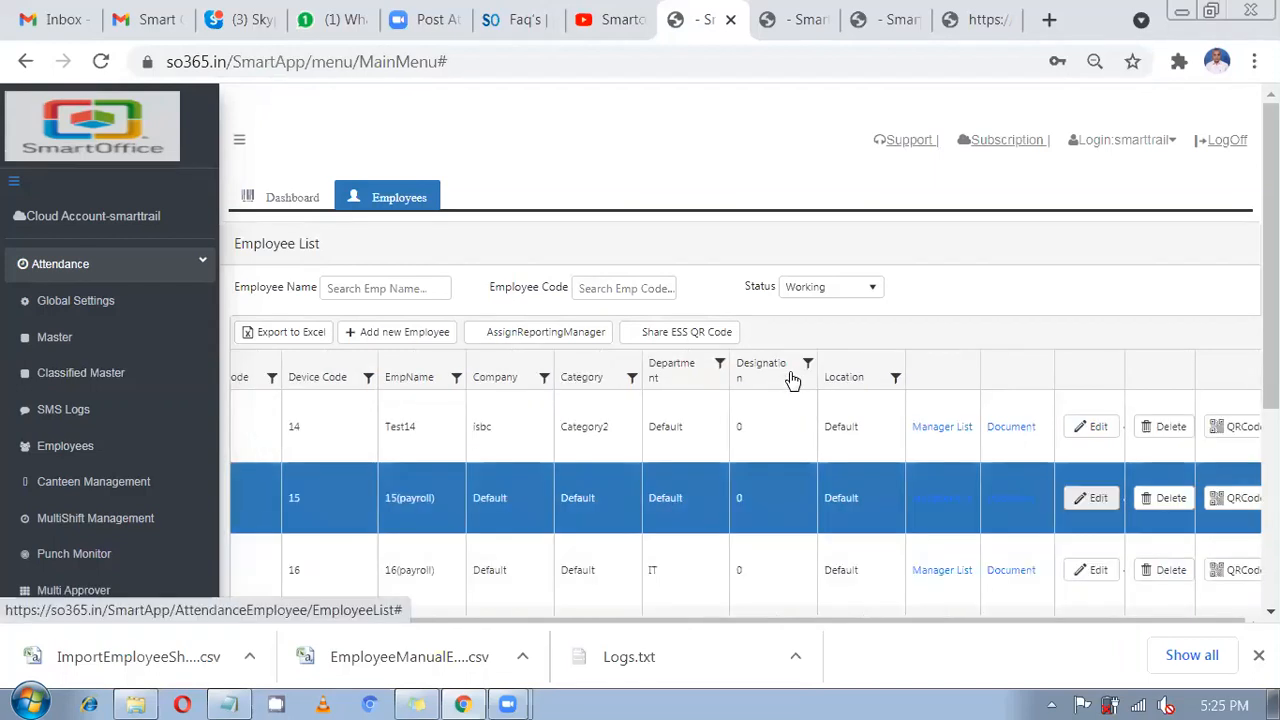
scroll(794, 381, "down", 3)
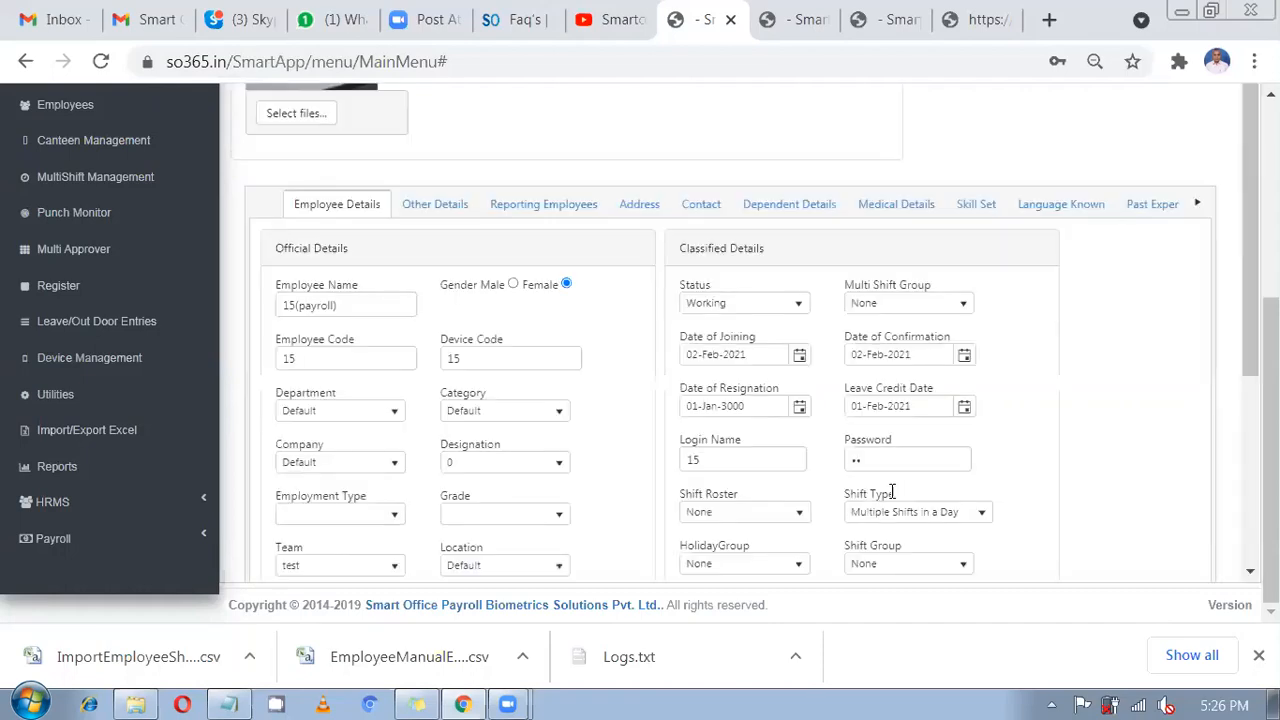
scroll(898, 404, "down", 1)
left_click(896, 398)
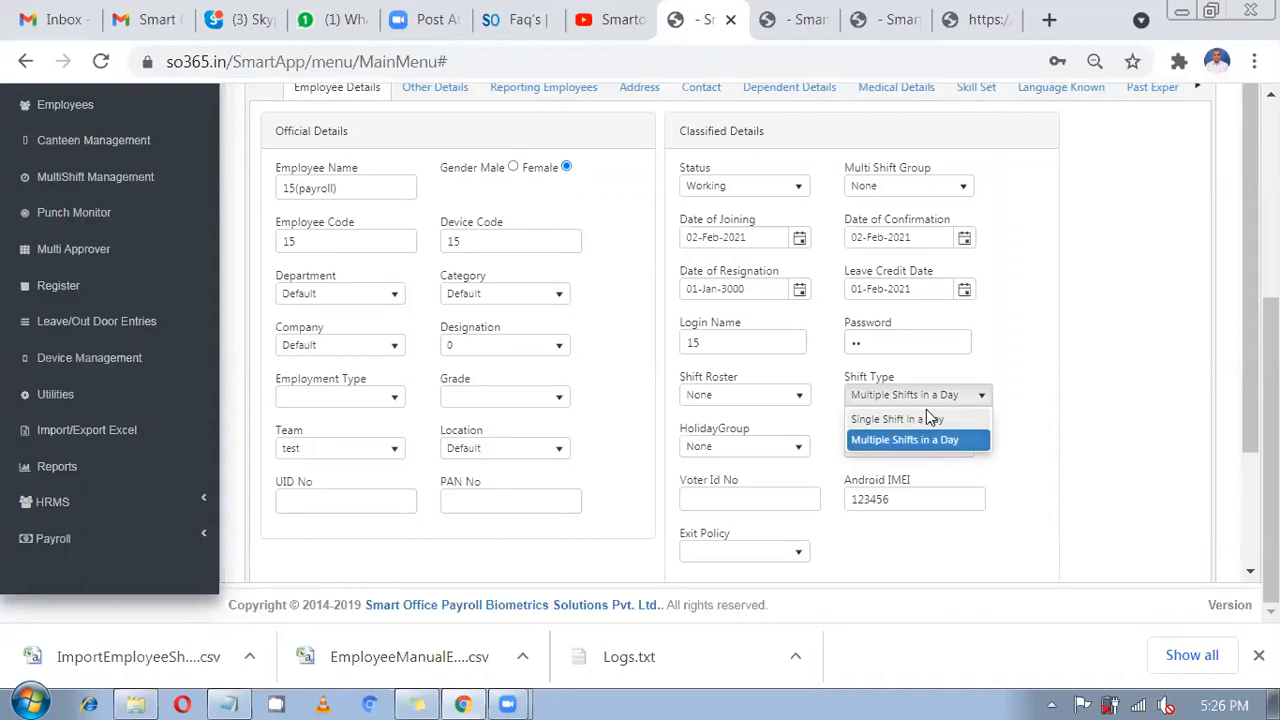
left_click(921, 440)
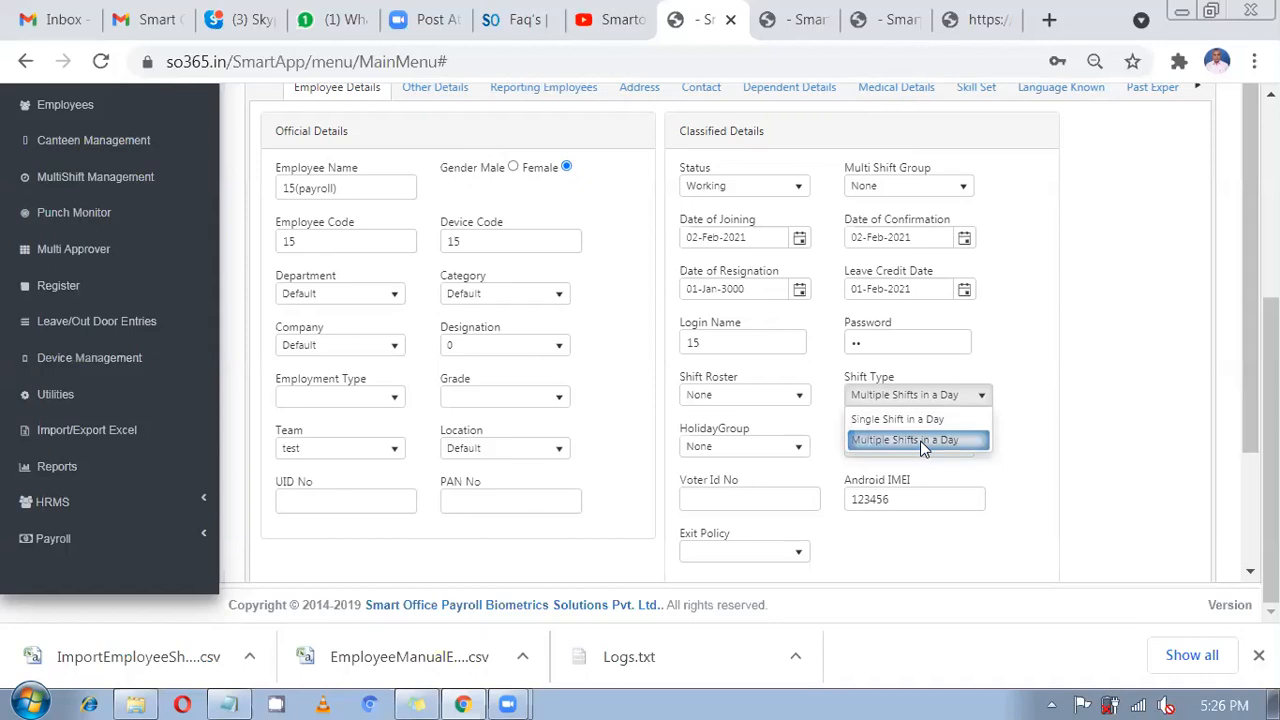
left_click(921, 445)
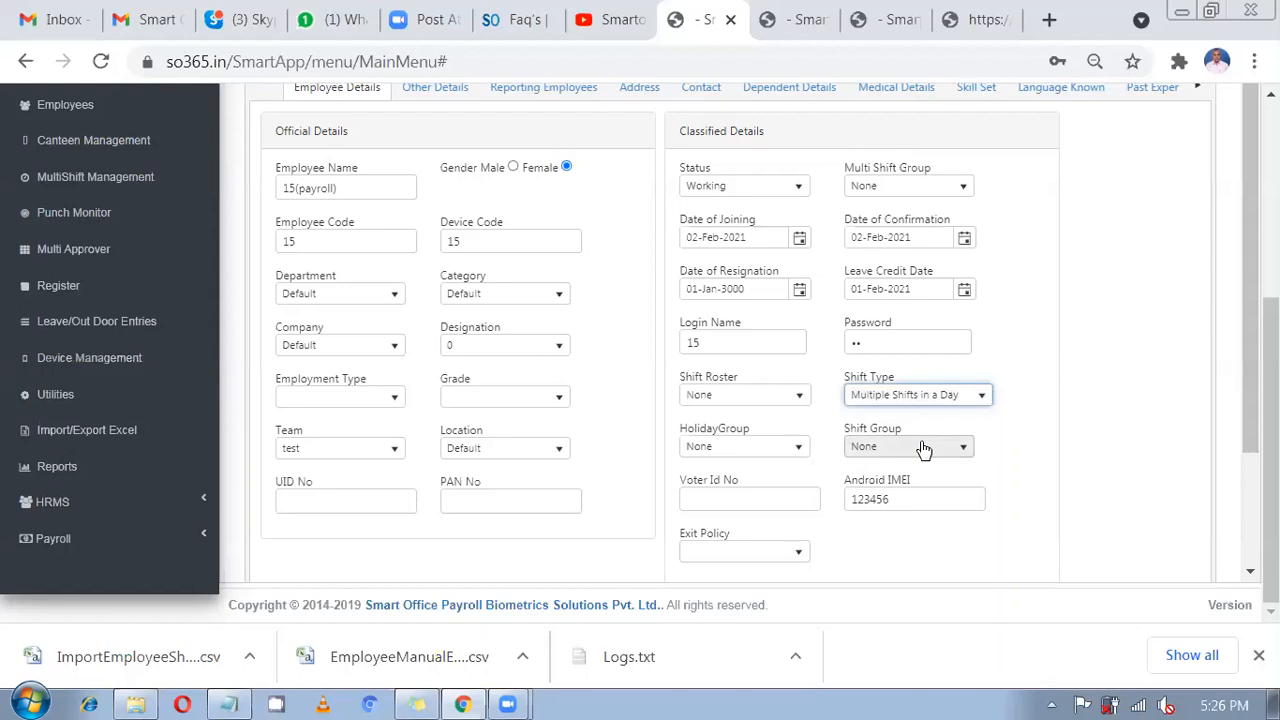
Update employee 15's record and dismiss the 'Employee Updated Successfully' message.
scroll(916, 440, "down", 1)
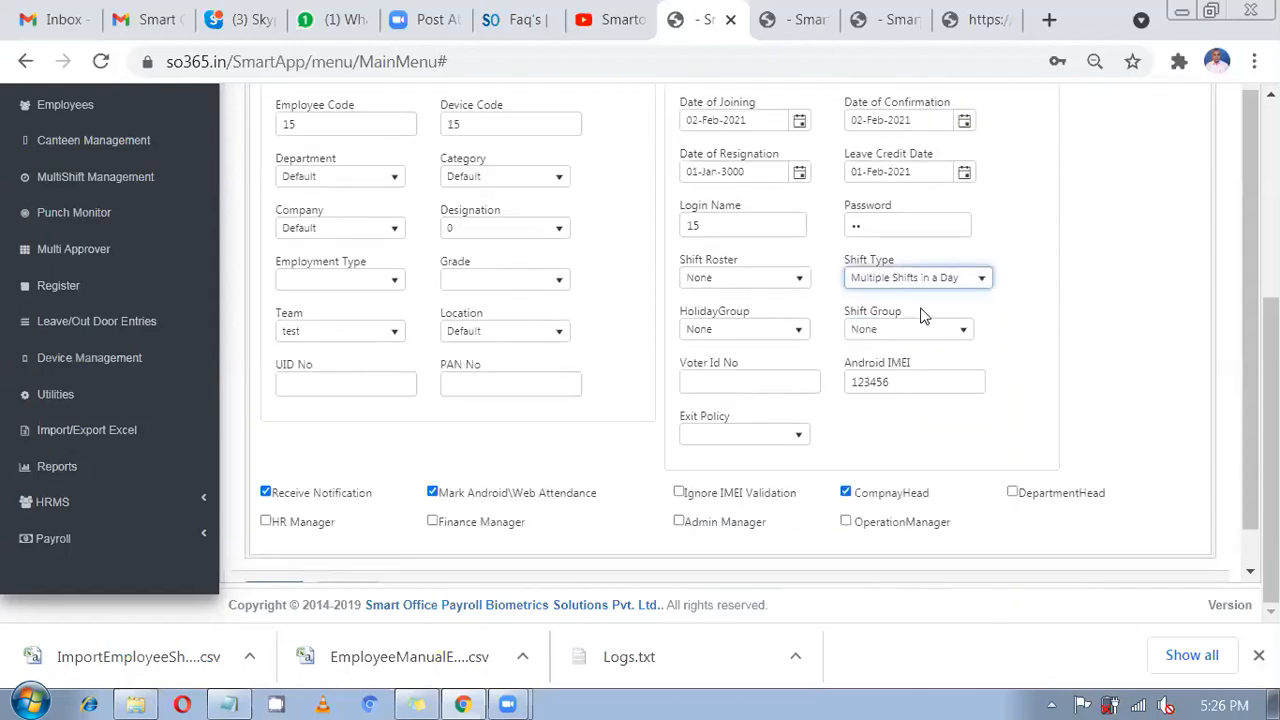
scroll(954, 302, "down", 1)
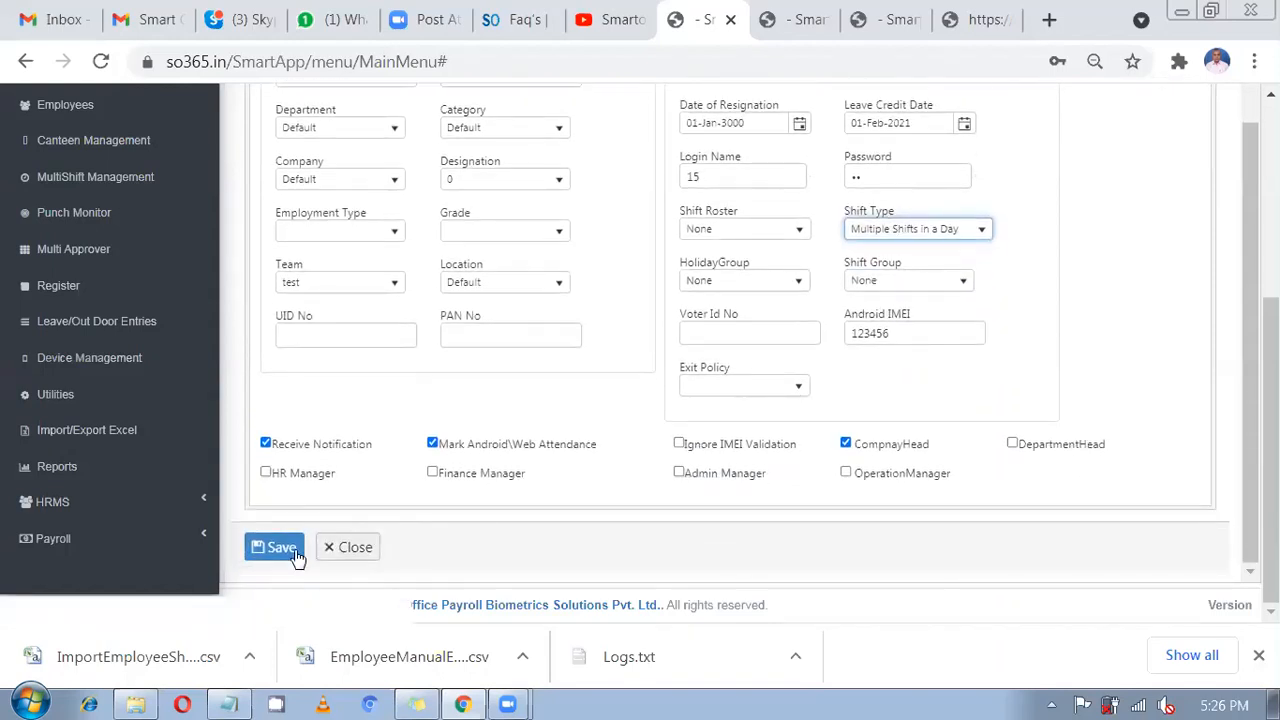
left_click(281, 548)
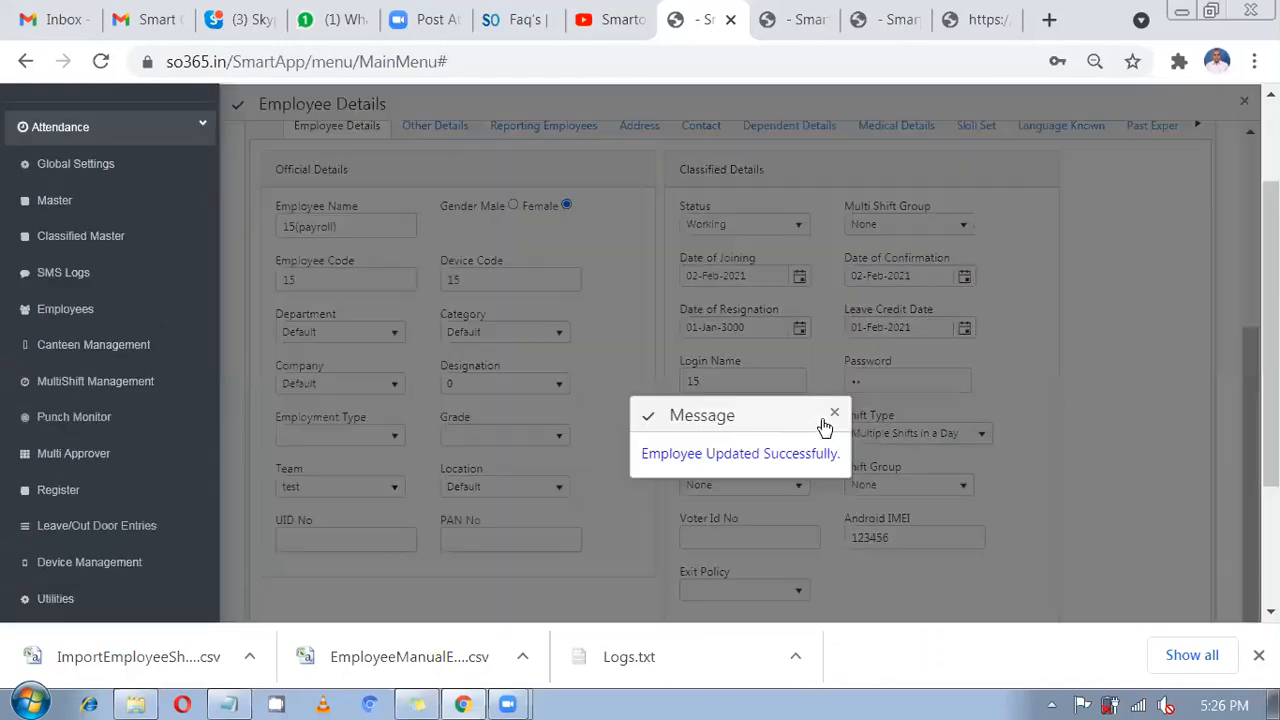
left_click(834, 413)
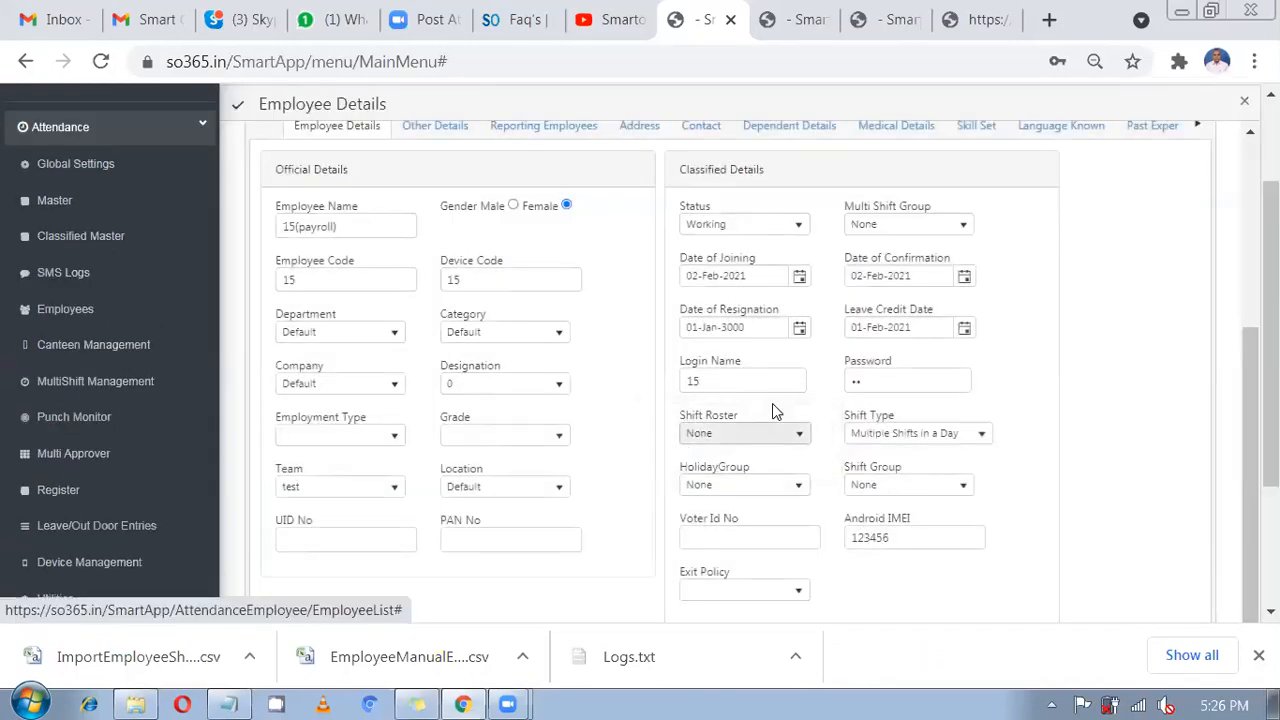
scroll(590, 465, "up", 2)
scroll(590, 465, "up", 1)
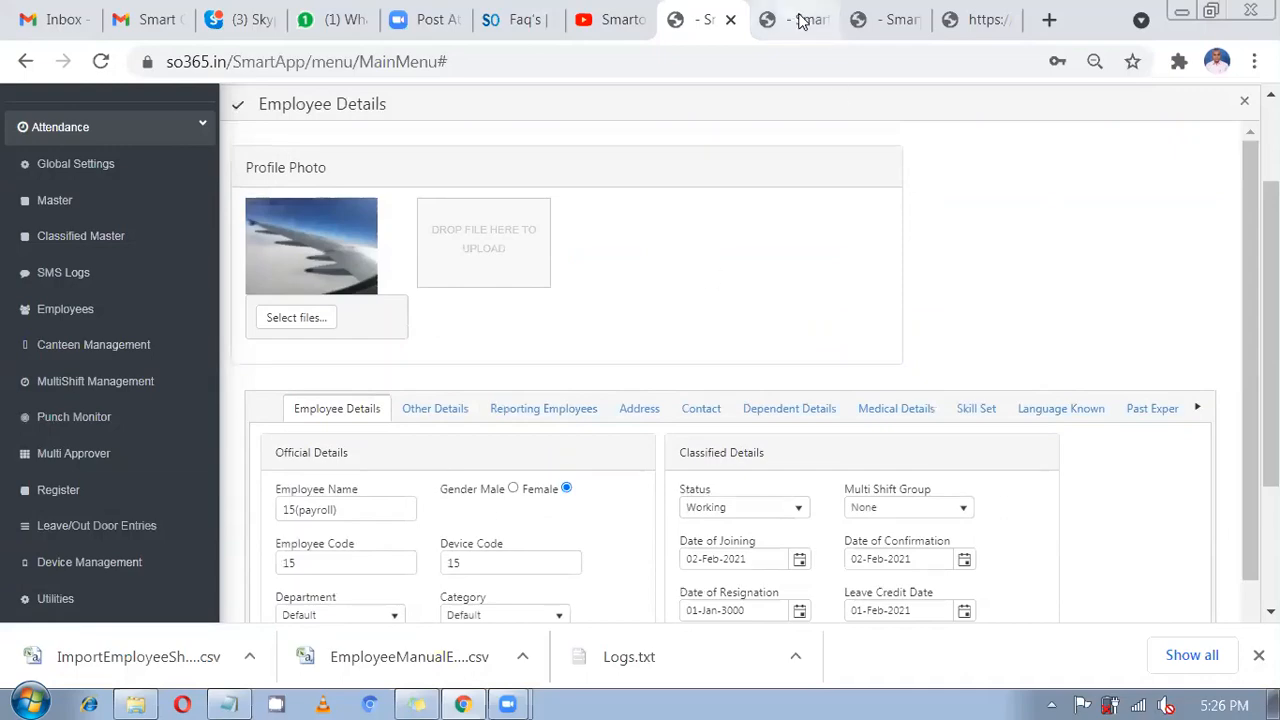
left_click(843, 12)
Close the old Daily Attendance Report and ReportViewer tabs and open the Reports section.
left_click(853, 28)
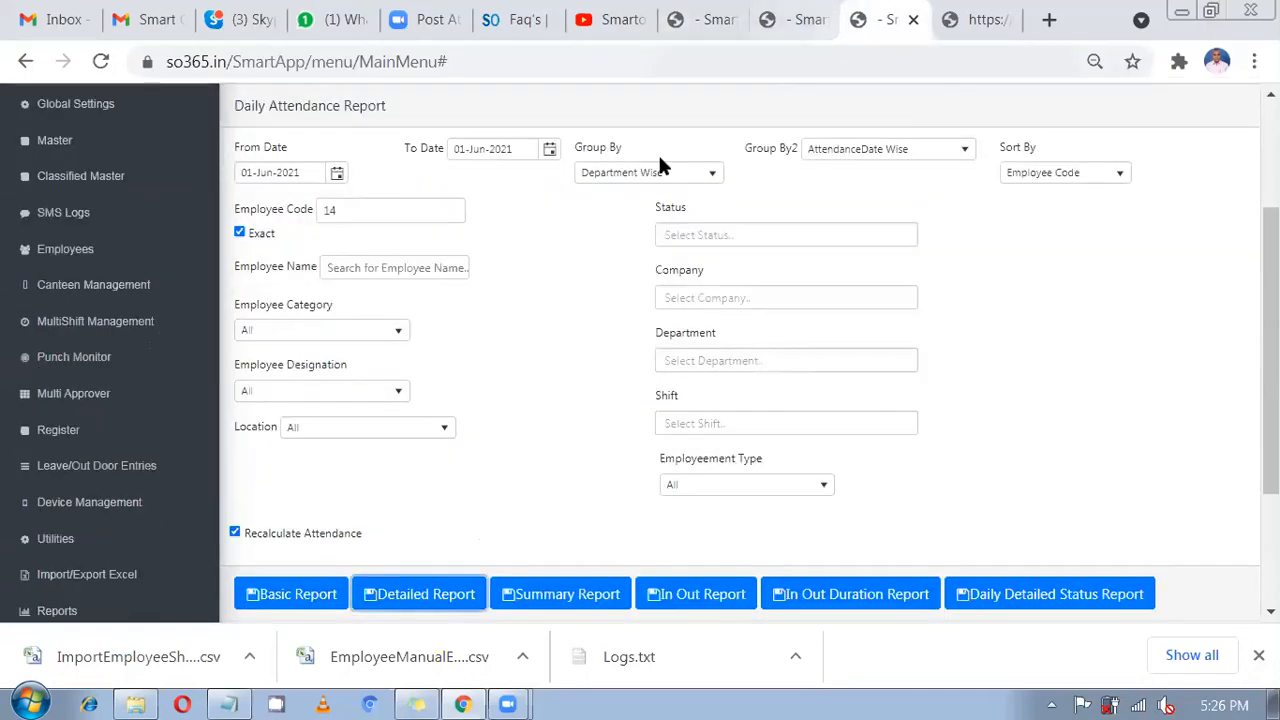
left_click(912, 20)
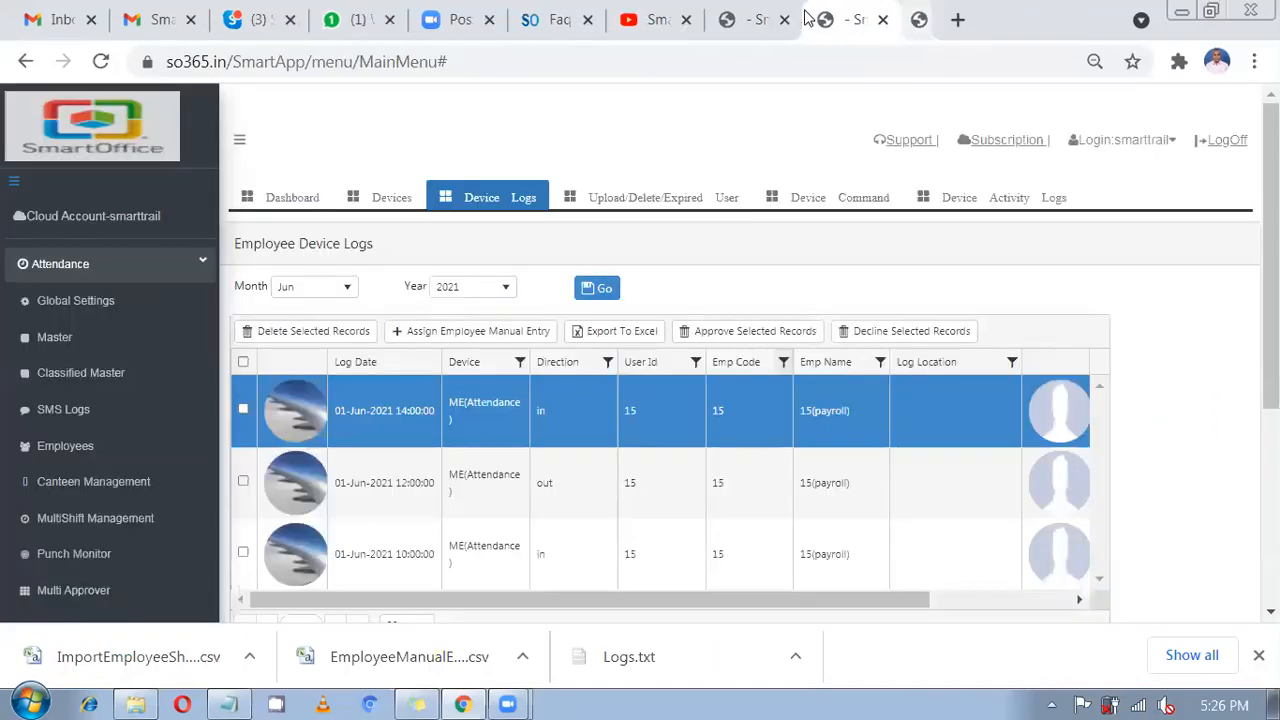
left_click(808, 10)
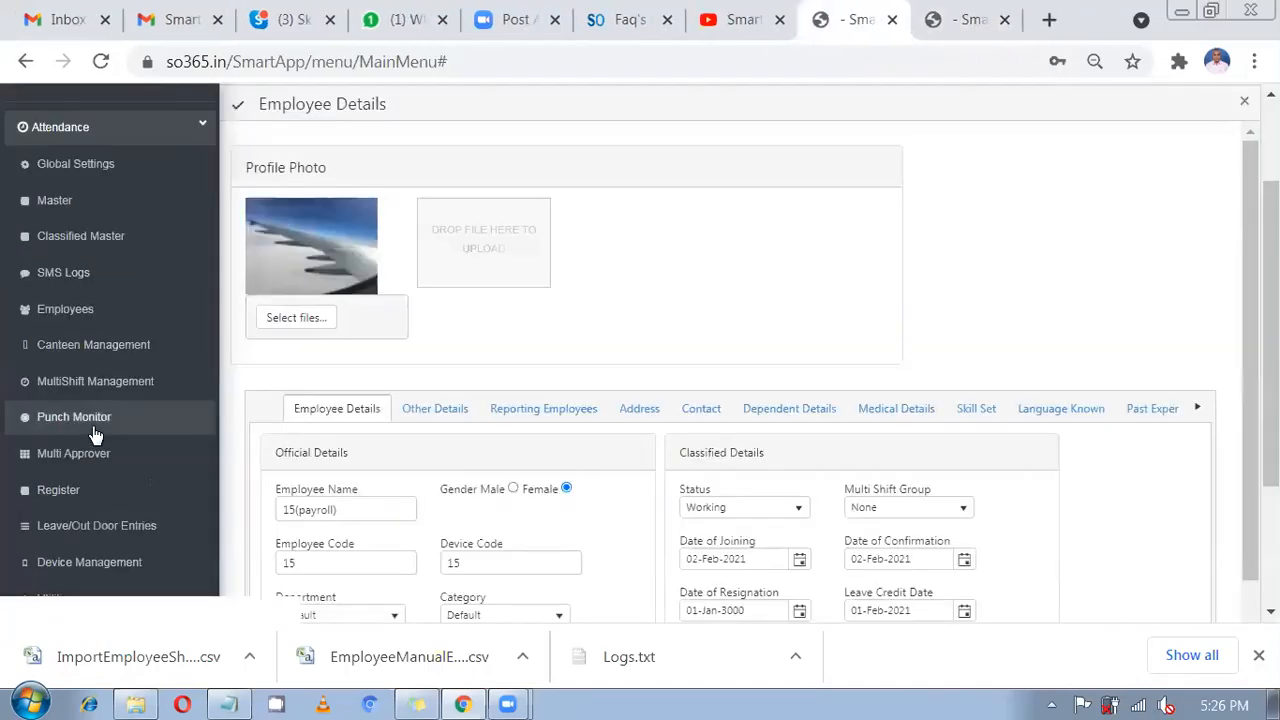
scroll(94, 430, "down", 2)
scroll(55, 300, "up", 3)
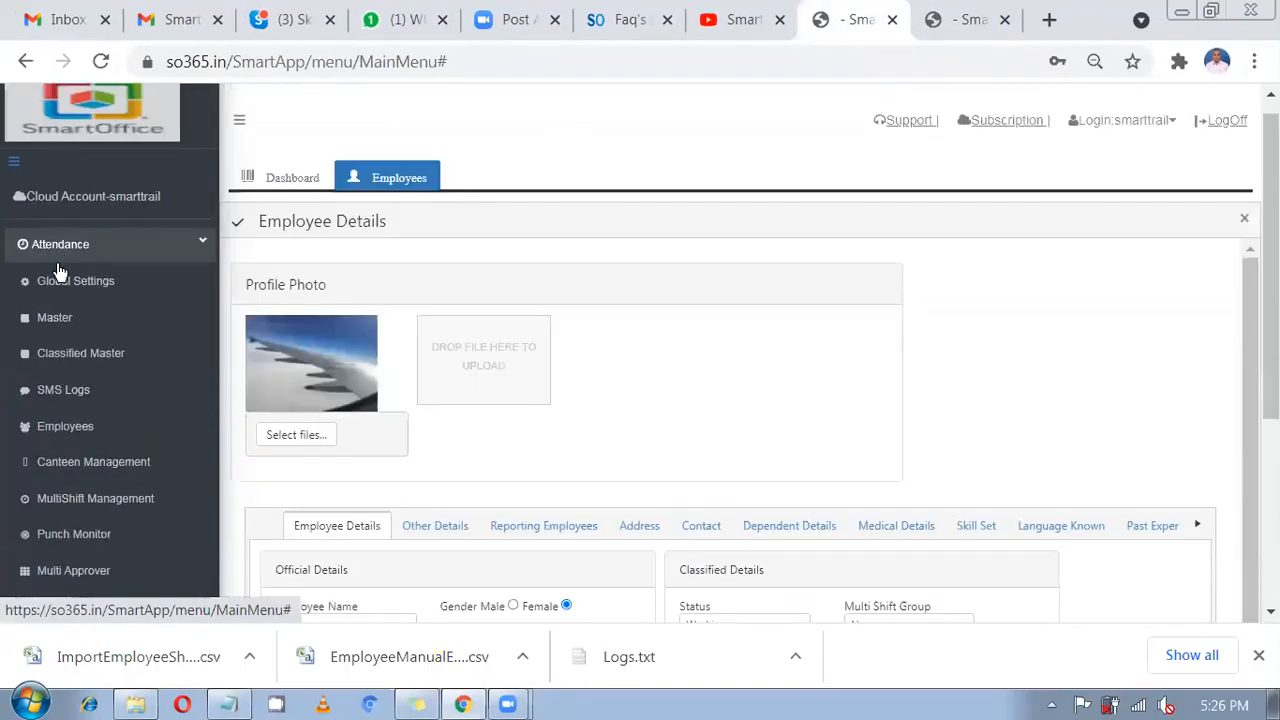
scroll(54, 508, "down", 1)
scroll(77, 477, "down", 3)
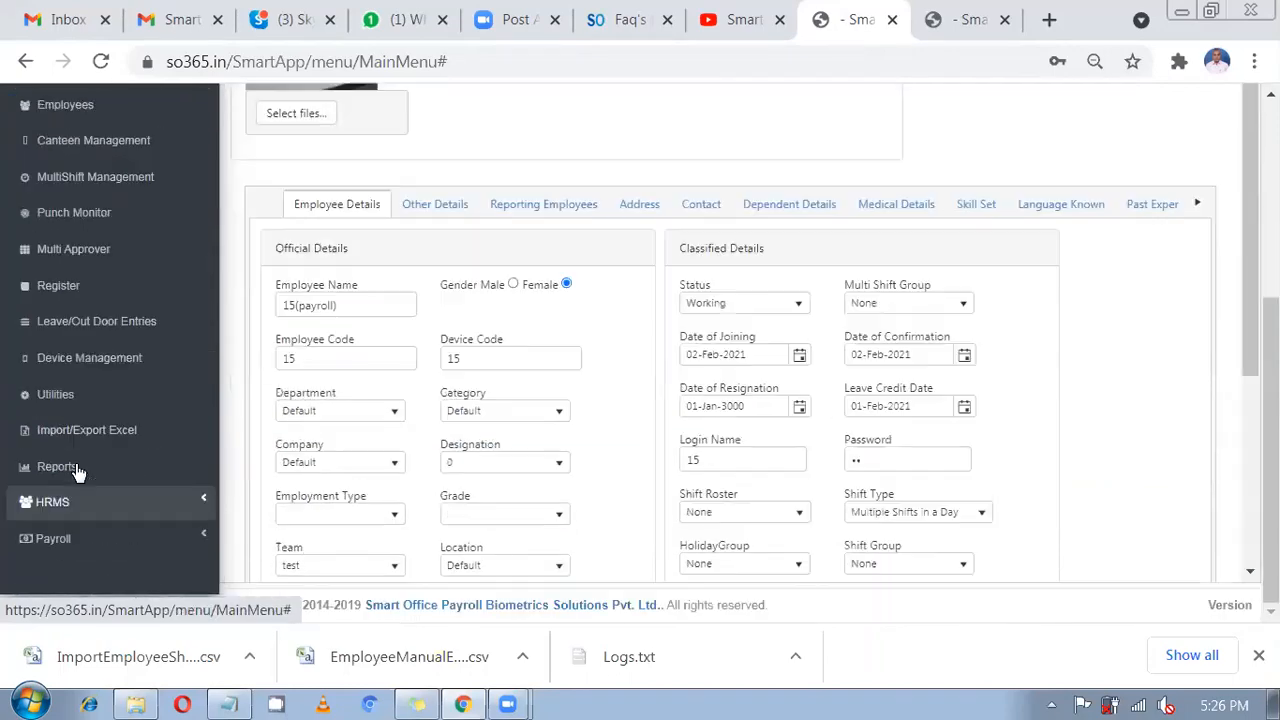
left_click(80, 470)
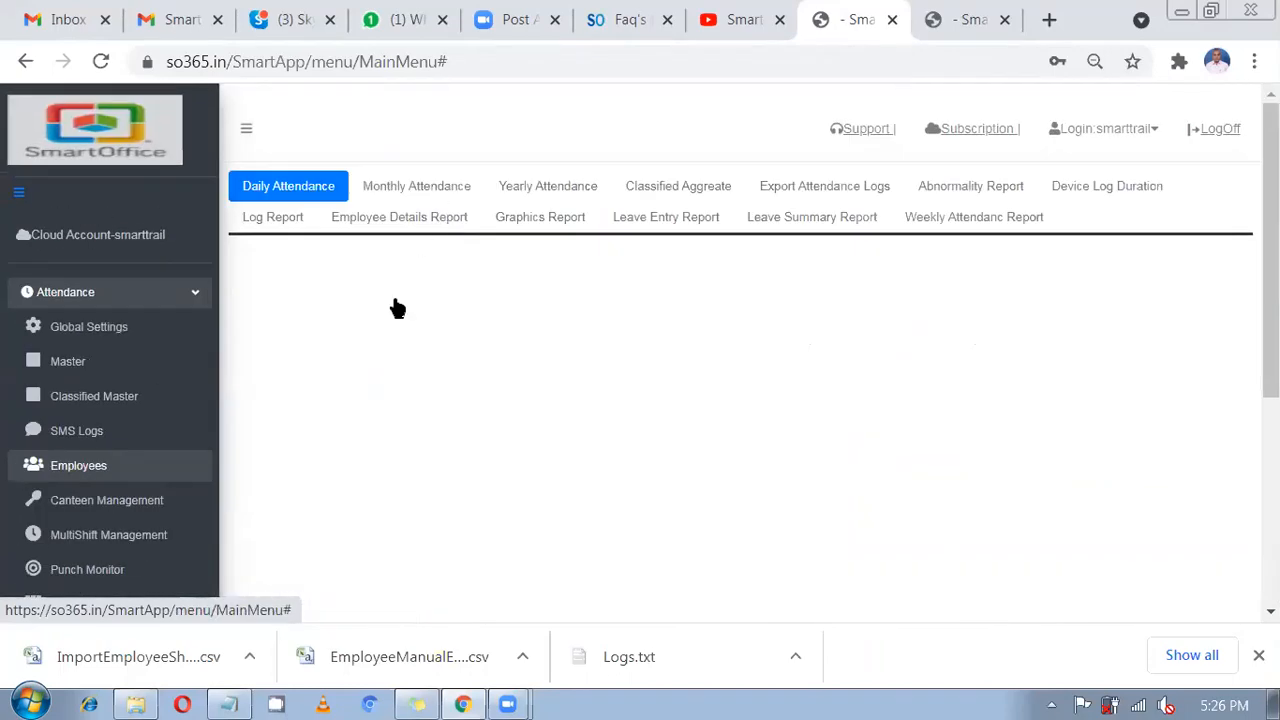
Run a recalculated Detailed Report for exact employee code 15 and close the 'No Employee exists' message.
scroll(392, 316, "down", 1)
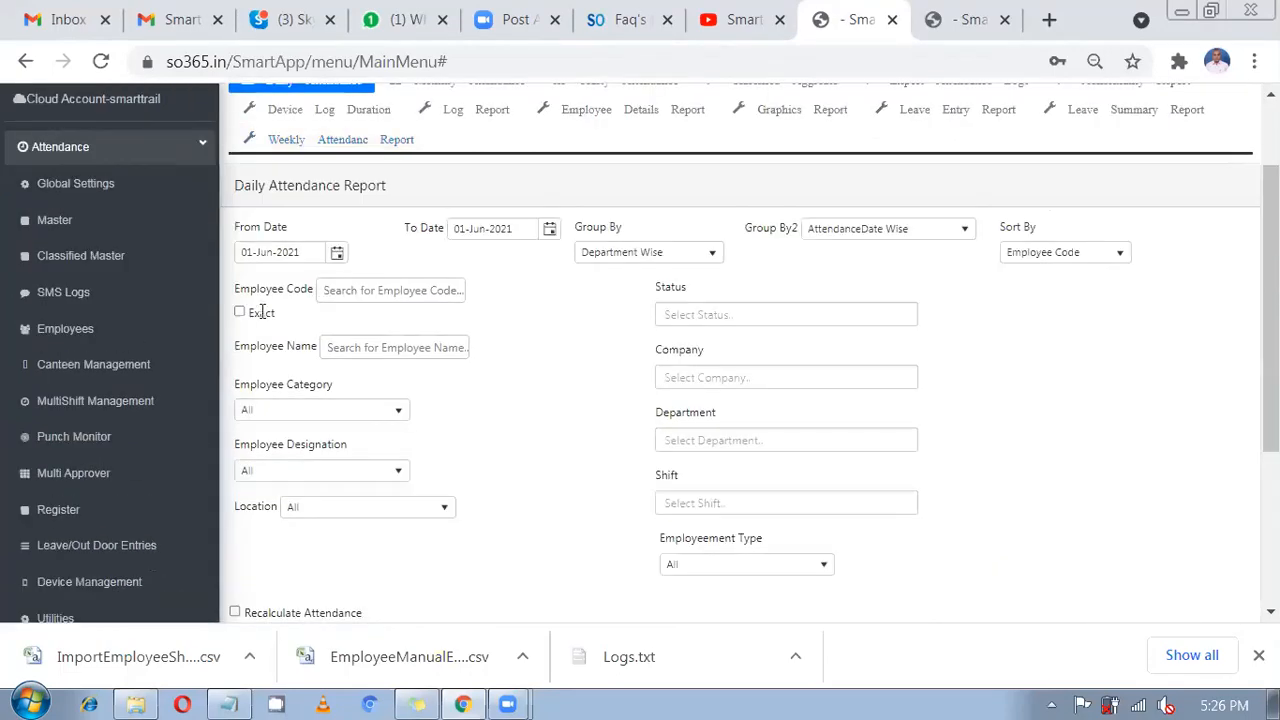
left_click(333, 290)
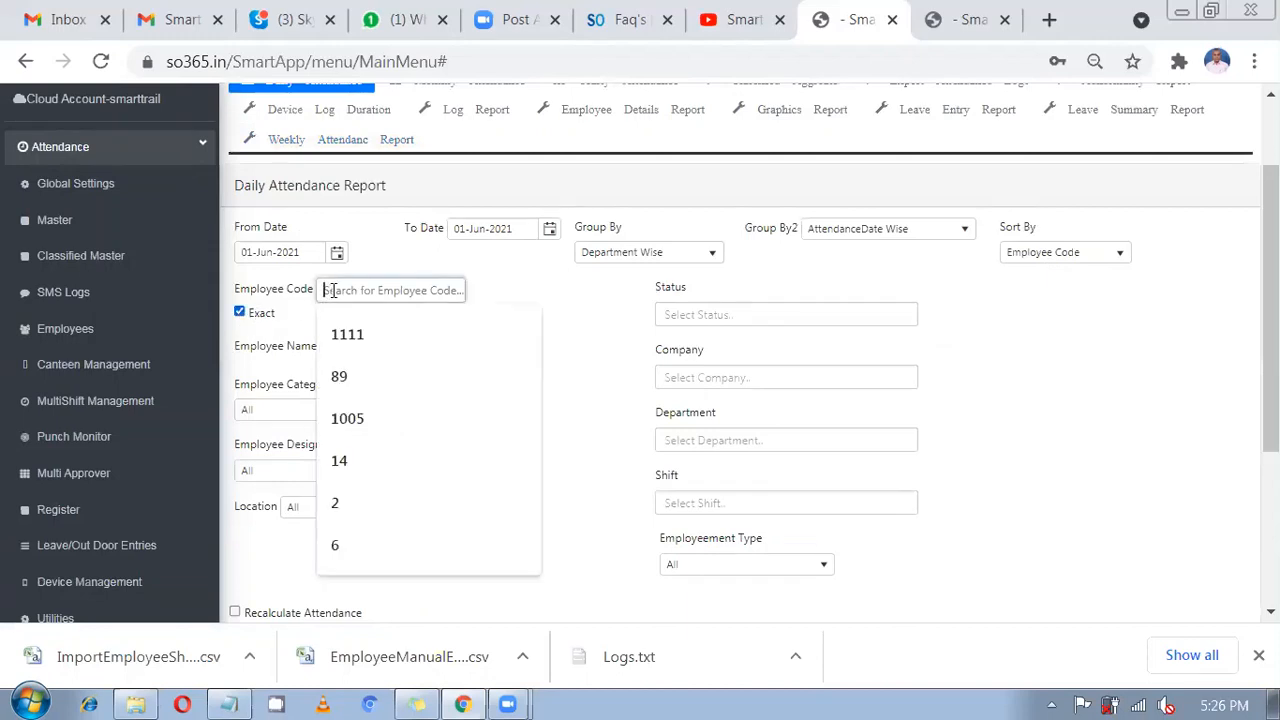
type("15")
left_click(478, 338)
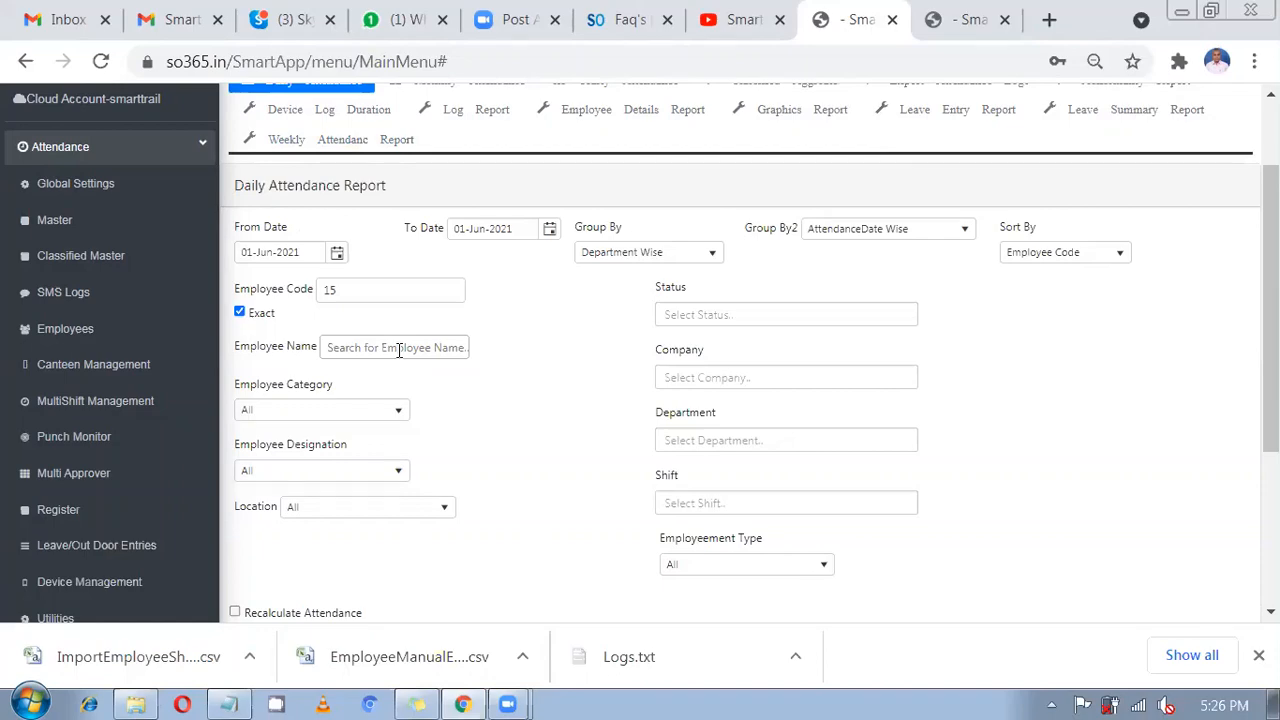
scroll(286, 430, "down", 3)
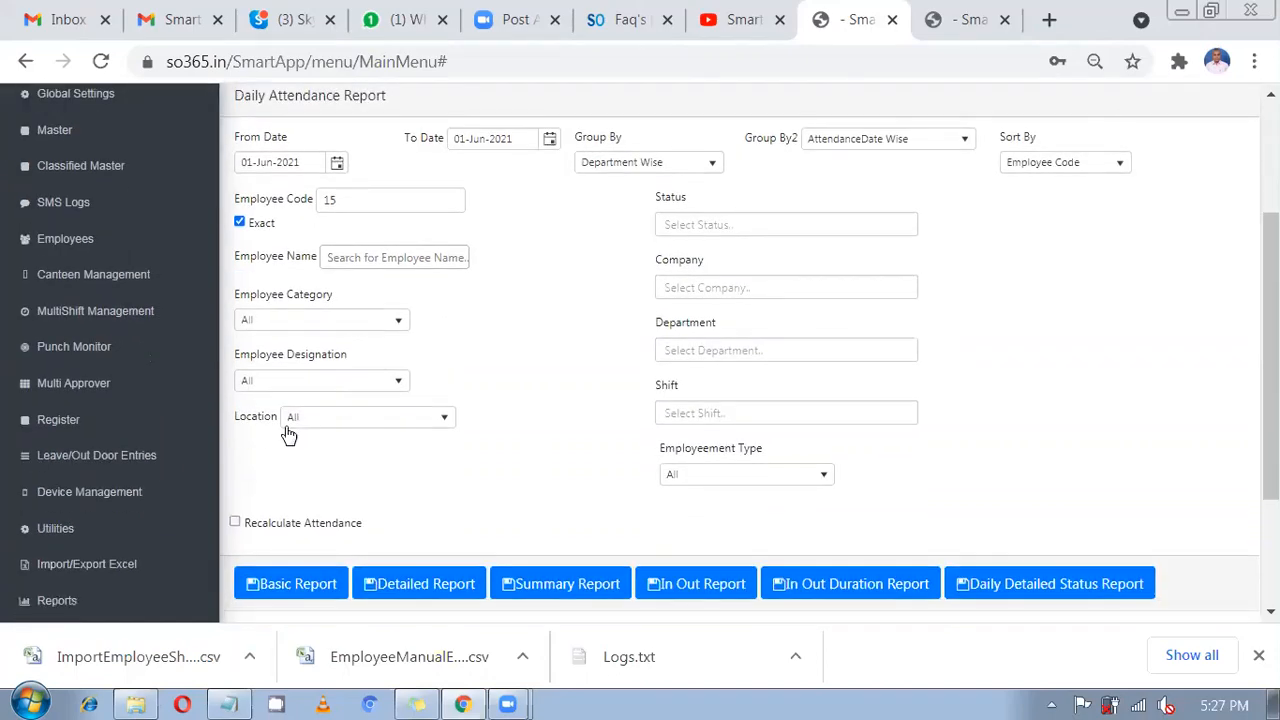
left_click(233, 379)
left_click(425, 440)
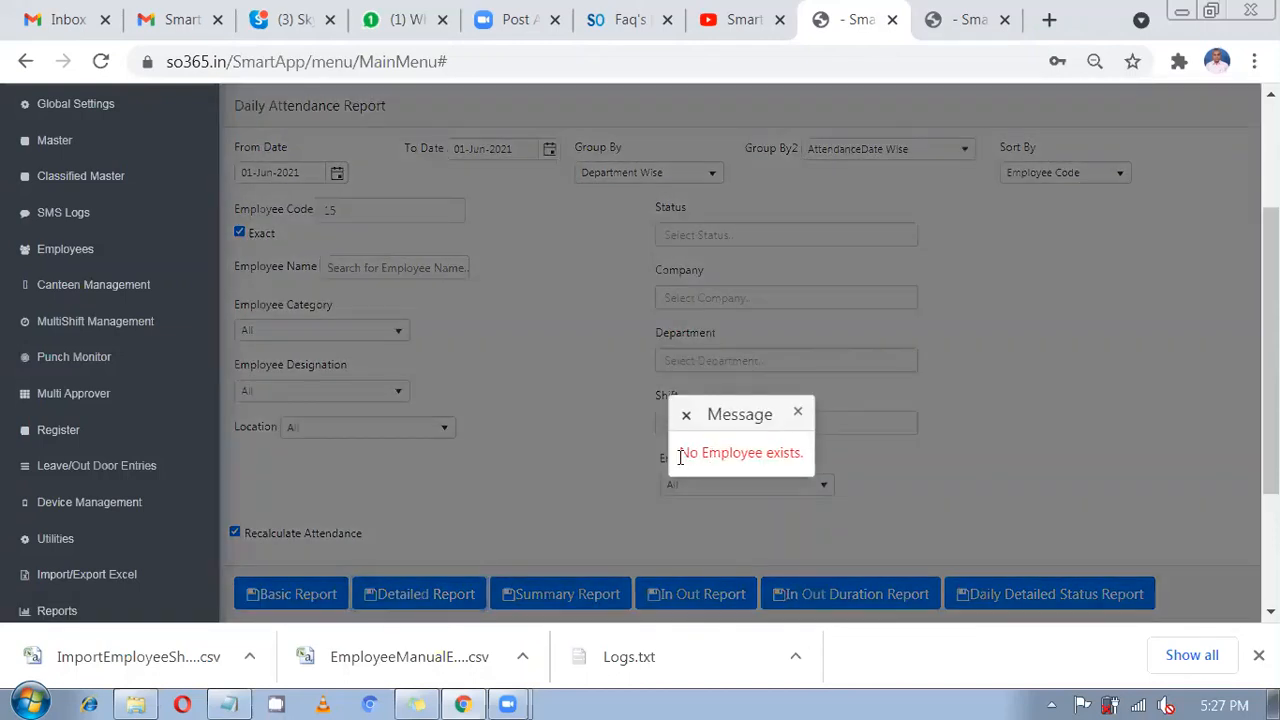
left_click_drag(679, 452, 800, 457)
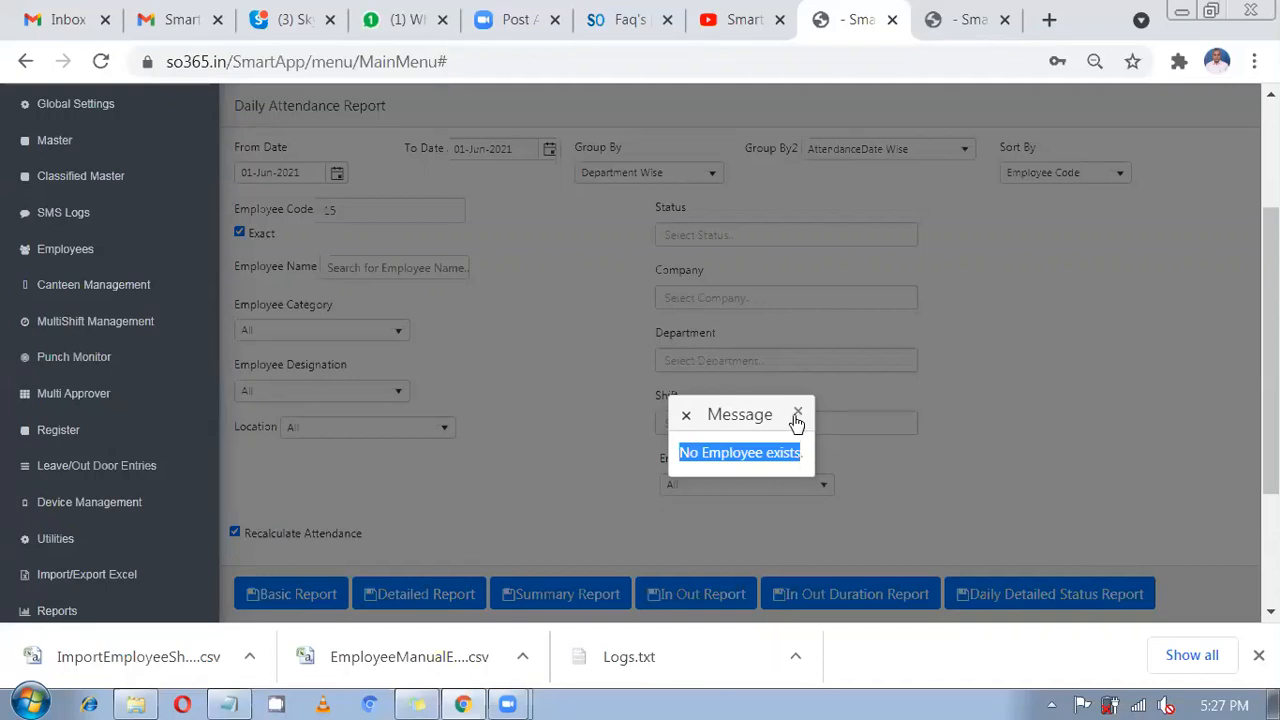
left_click(798, 413)
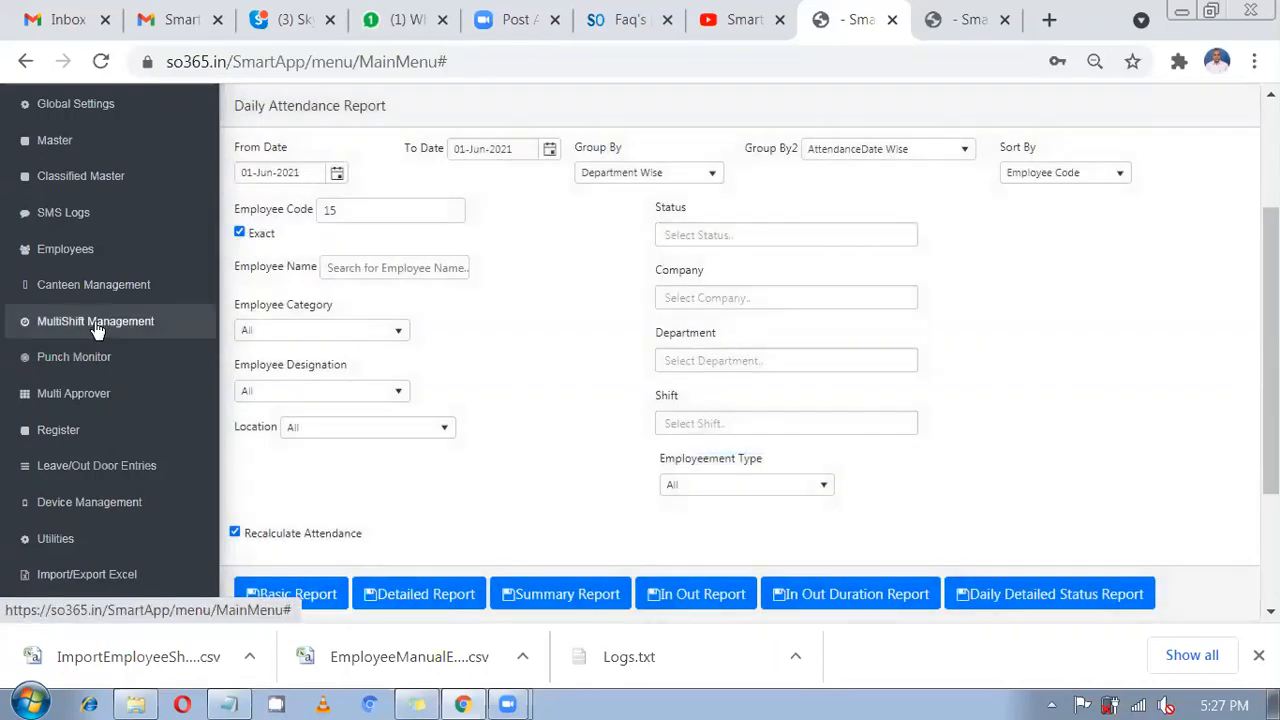
Generate the multi-shift Daily Report filtered to employee 15 with Recalculate Attendance ticked.
left_click(95, 321)
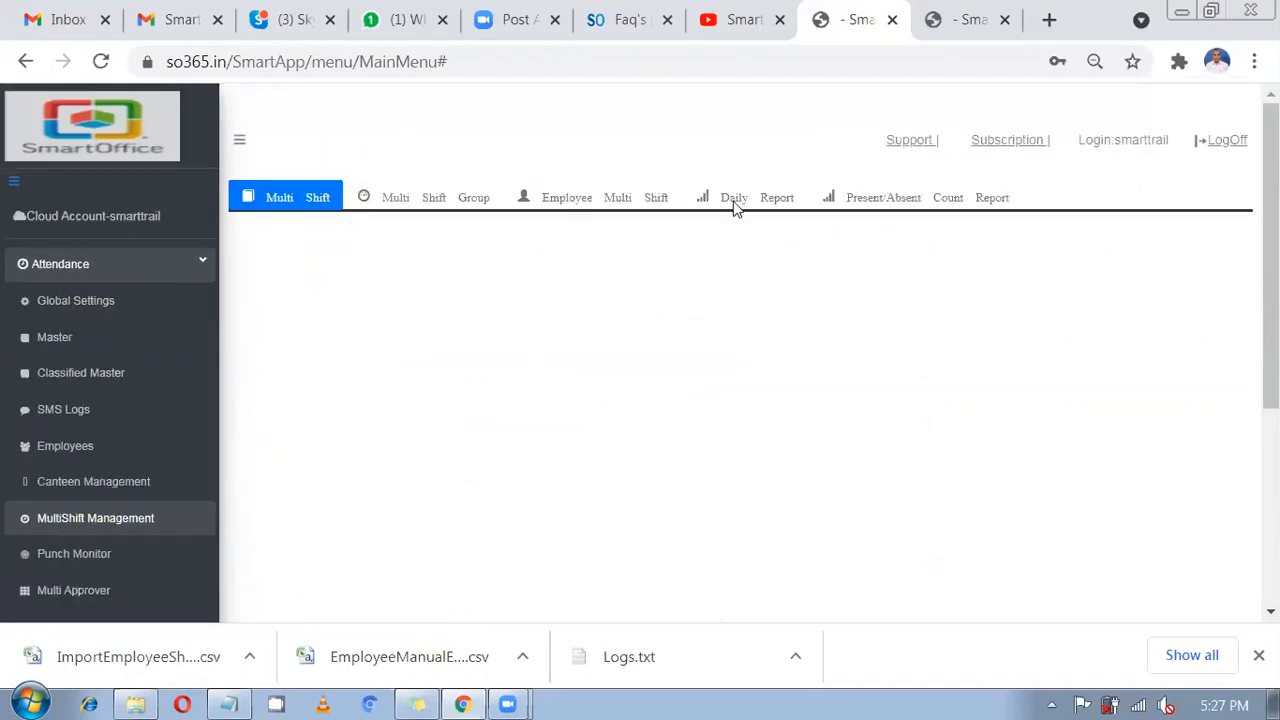
left_click(737, 203)
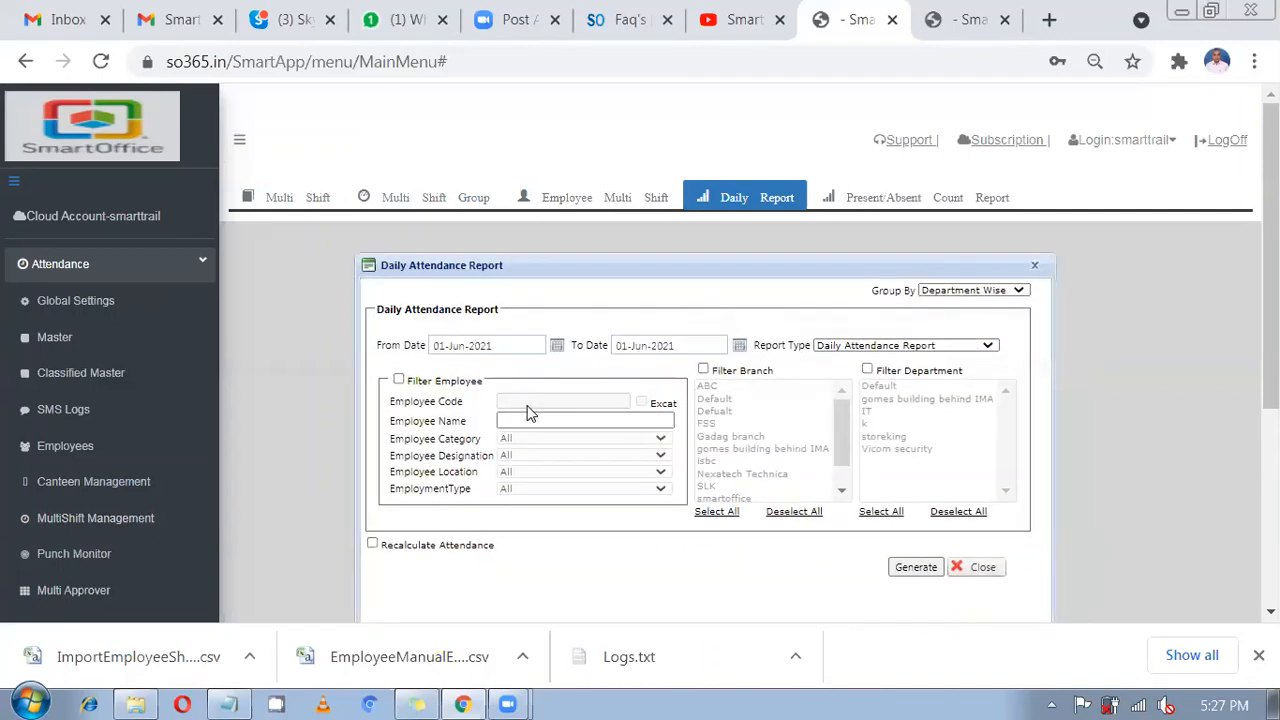
left_click(398, 380)
left_click(513, 401)
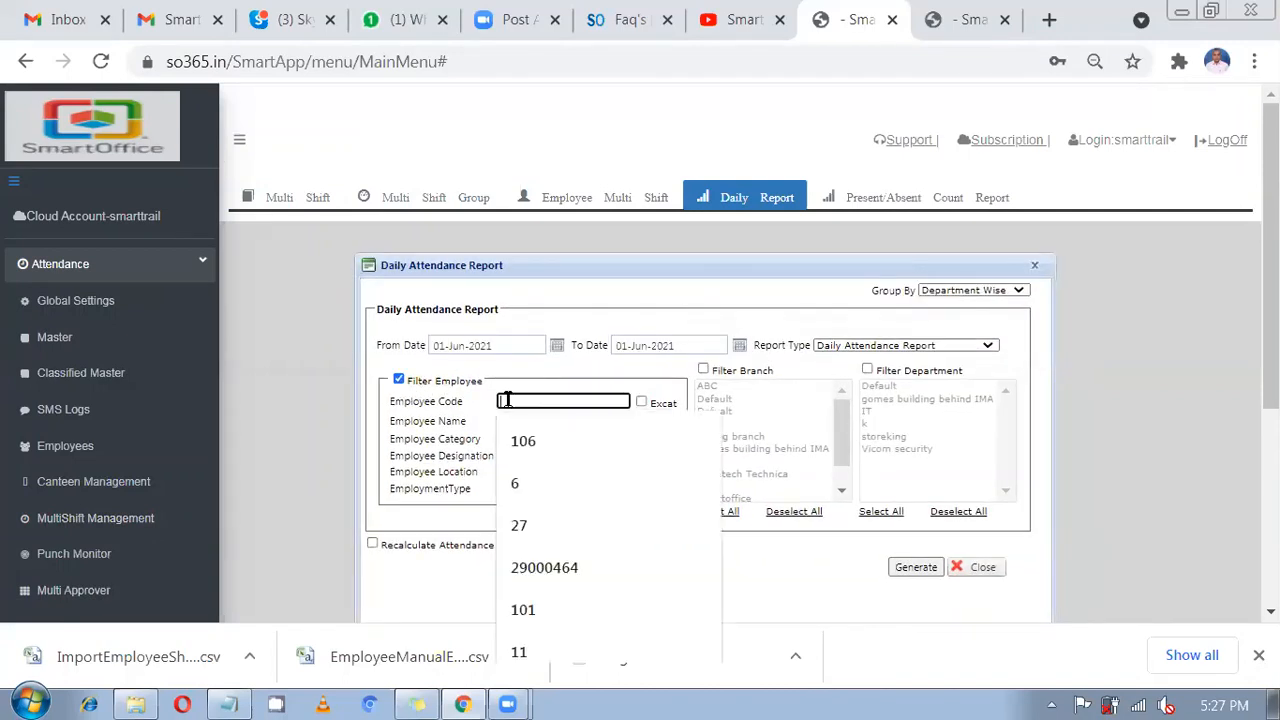
type("15")
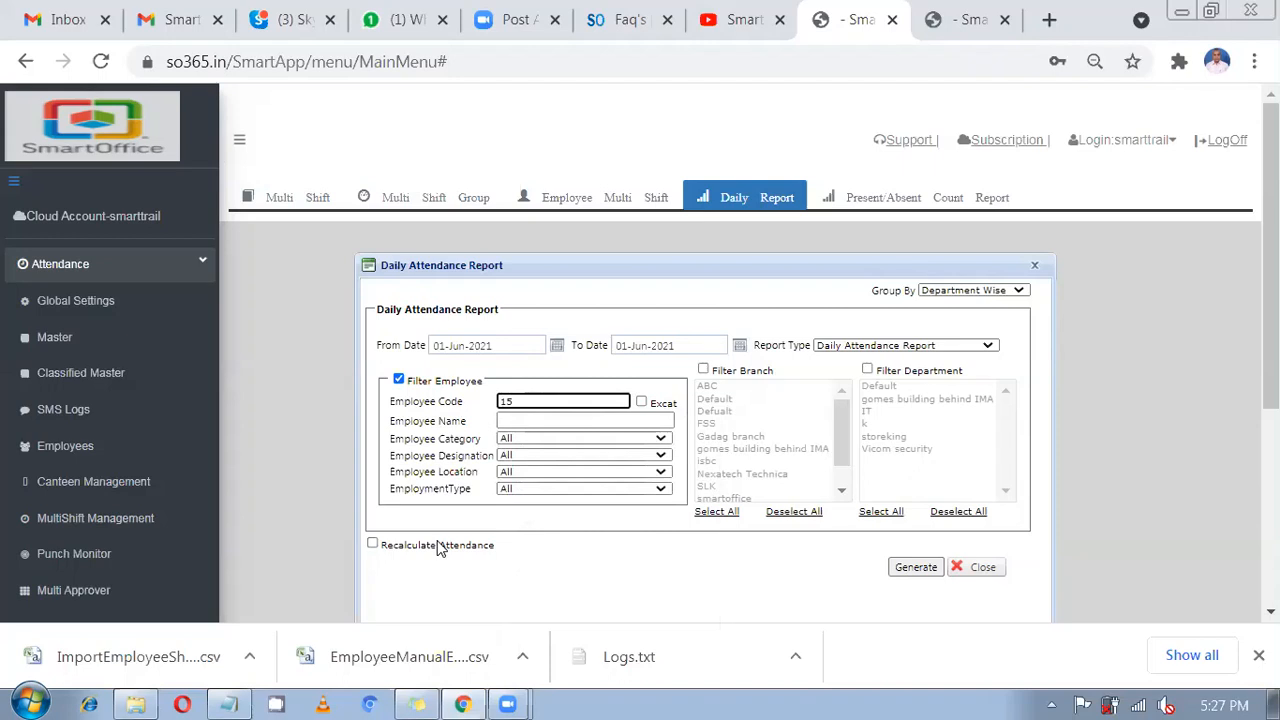
left_click(443, 548)
left_click(910, 567)
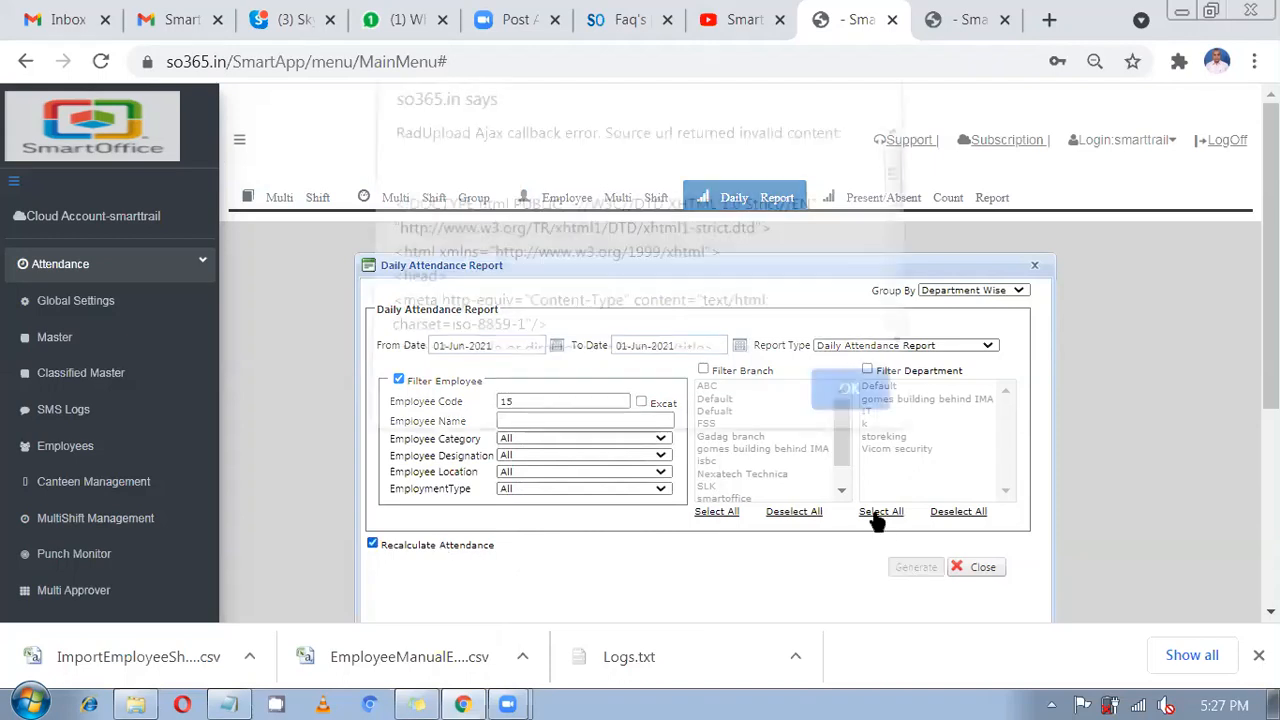
left_click(846, 396)
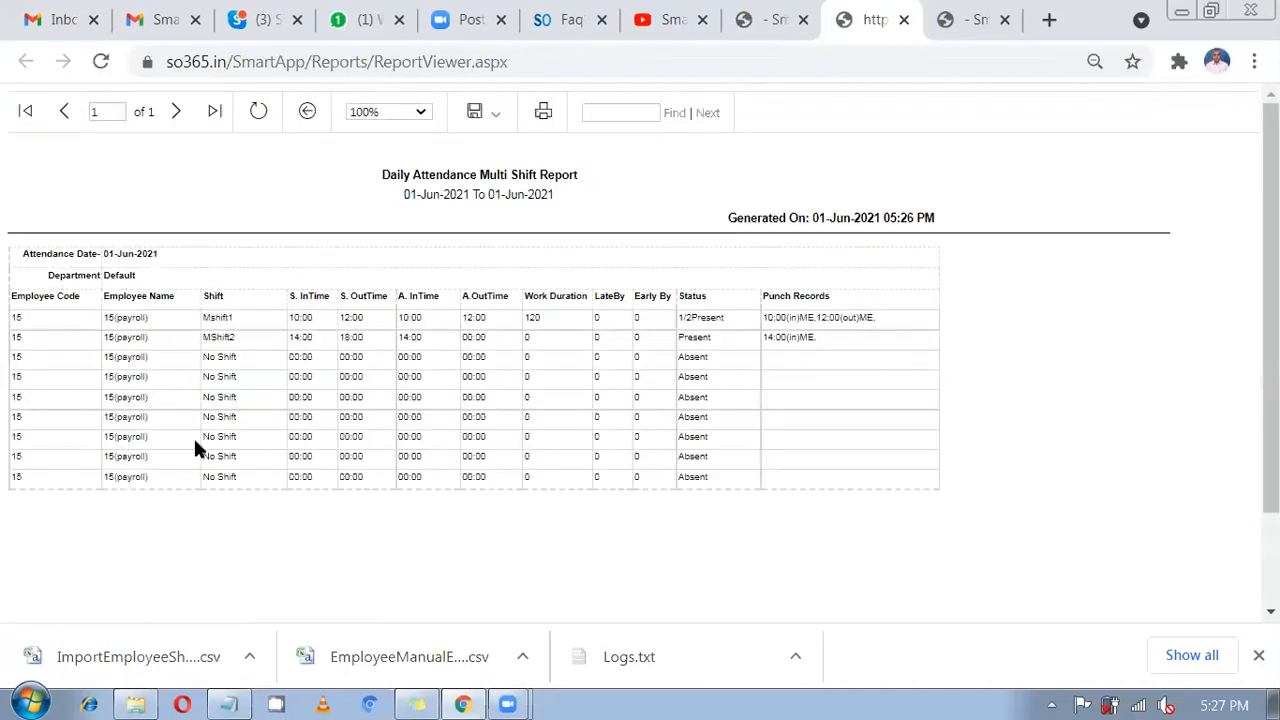
Check the scheduled times 10:00–12:00 and 14:00–18:00, actual 10:00–12:00, and 120-minute duration.
left_click_drag(195, 442, 170, 336)
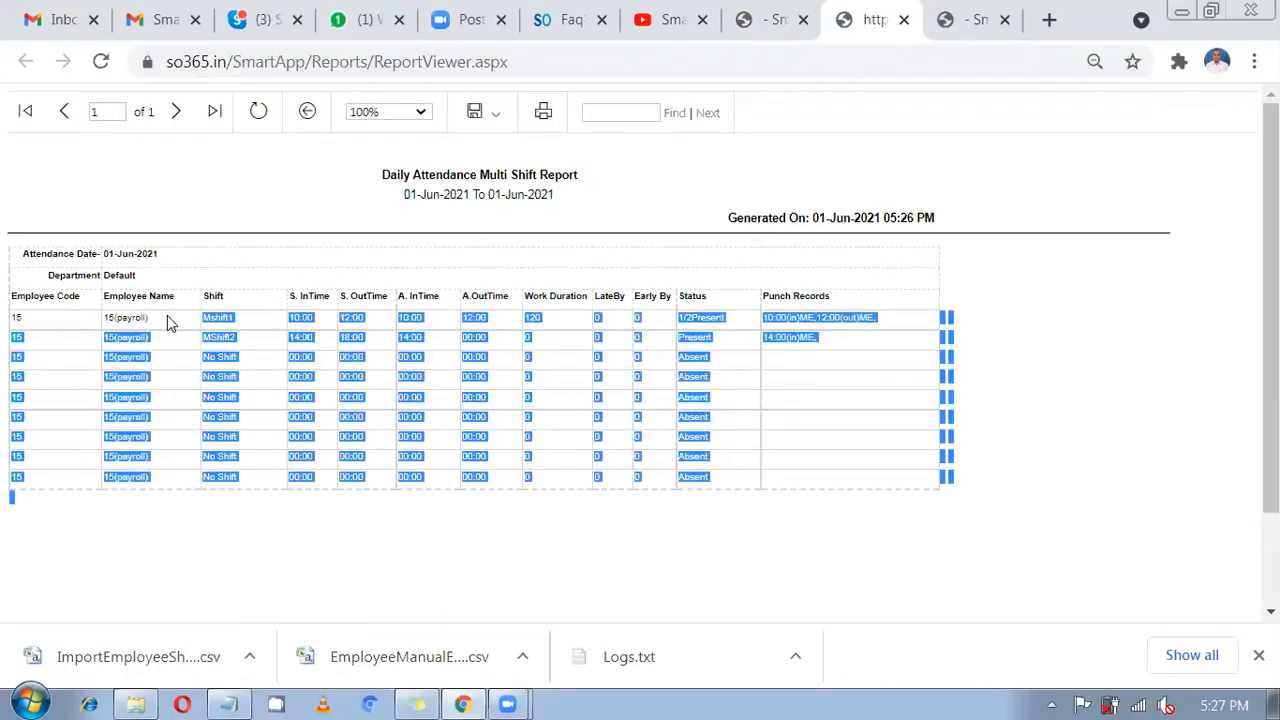
left_click(312, 317)
double_click(300, 317)
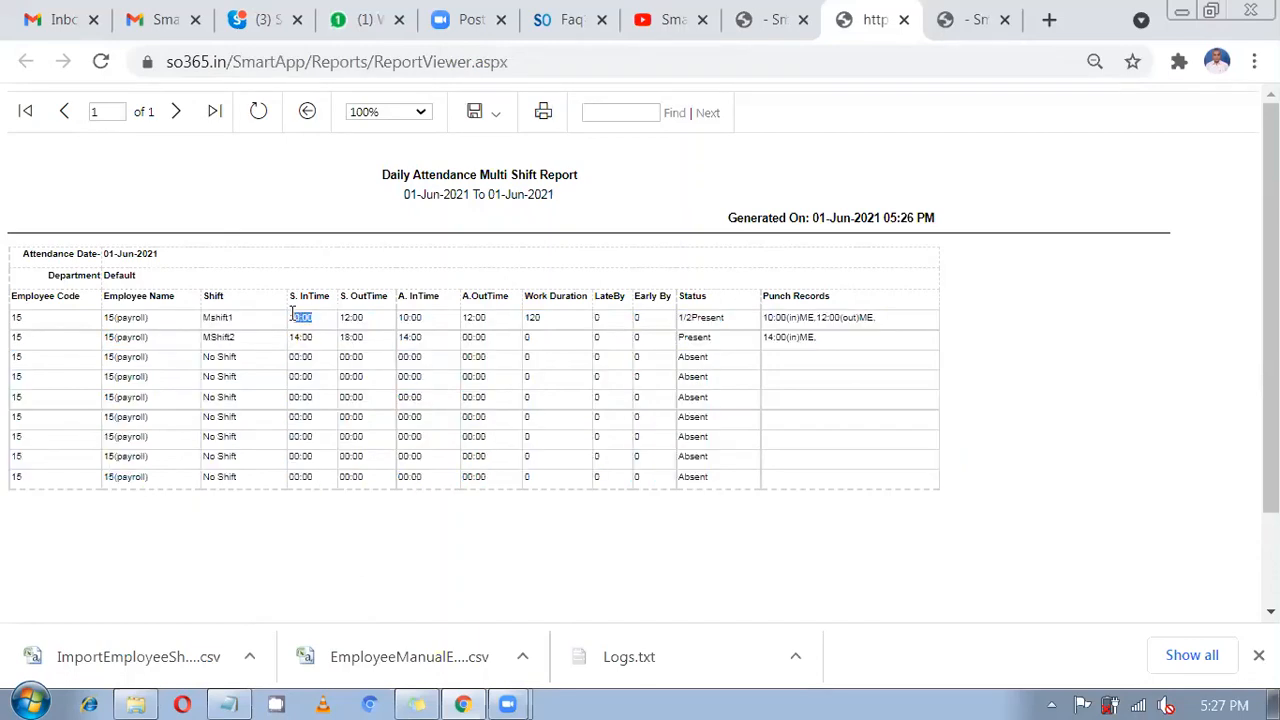
double_click(350, 317)
double_click(302, 337)
double_click(347, 337)
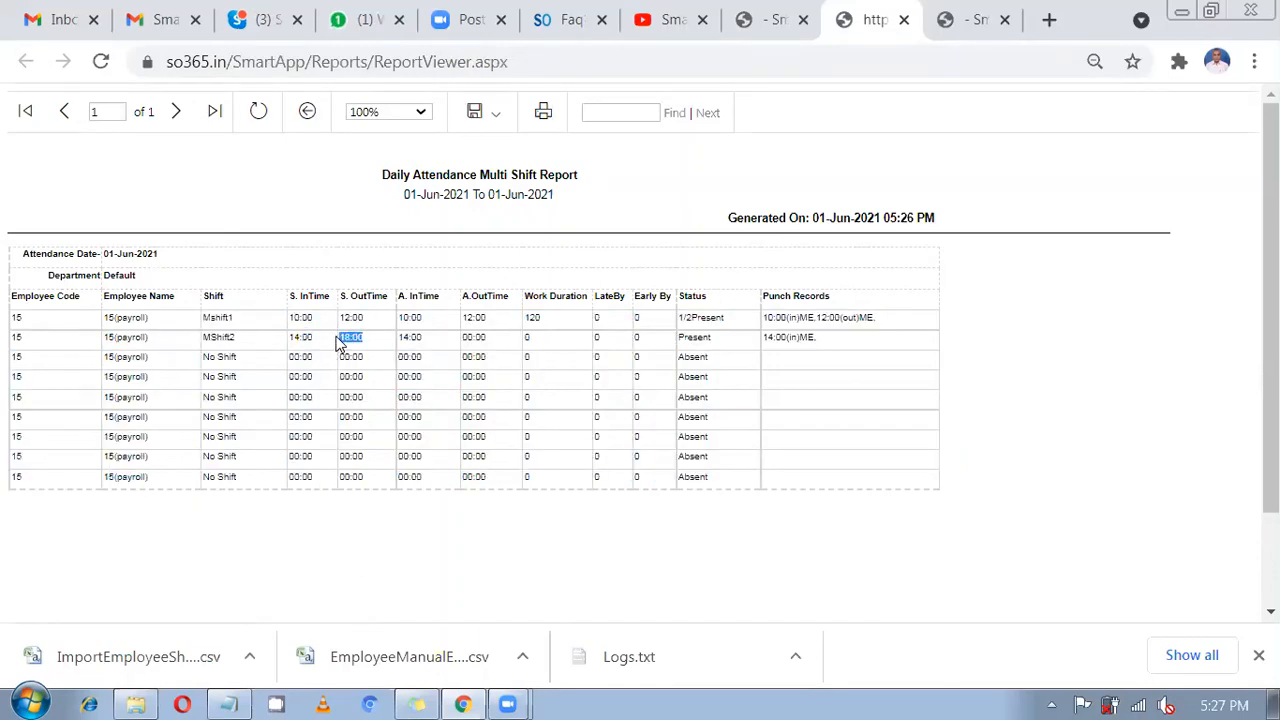
double_click(410, 317)
double_click(473, 317)
double_click(532, 317)
Check the 10:00 and 14:00 punch records, then return to the MultiShift Management page.
left_click(790, 317)
left_click_drag(763, 318, 760, 345)
left_click_drag(853, 343, 760, 345)
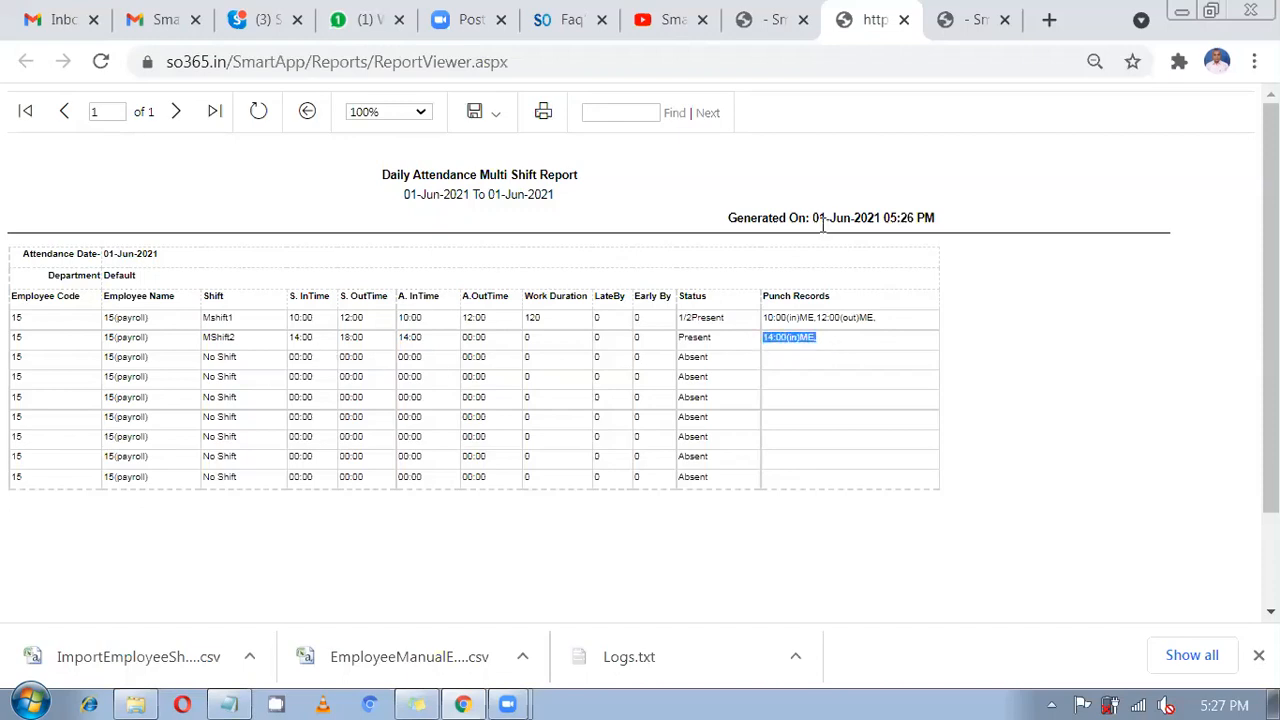
left_click(765, 28)
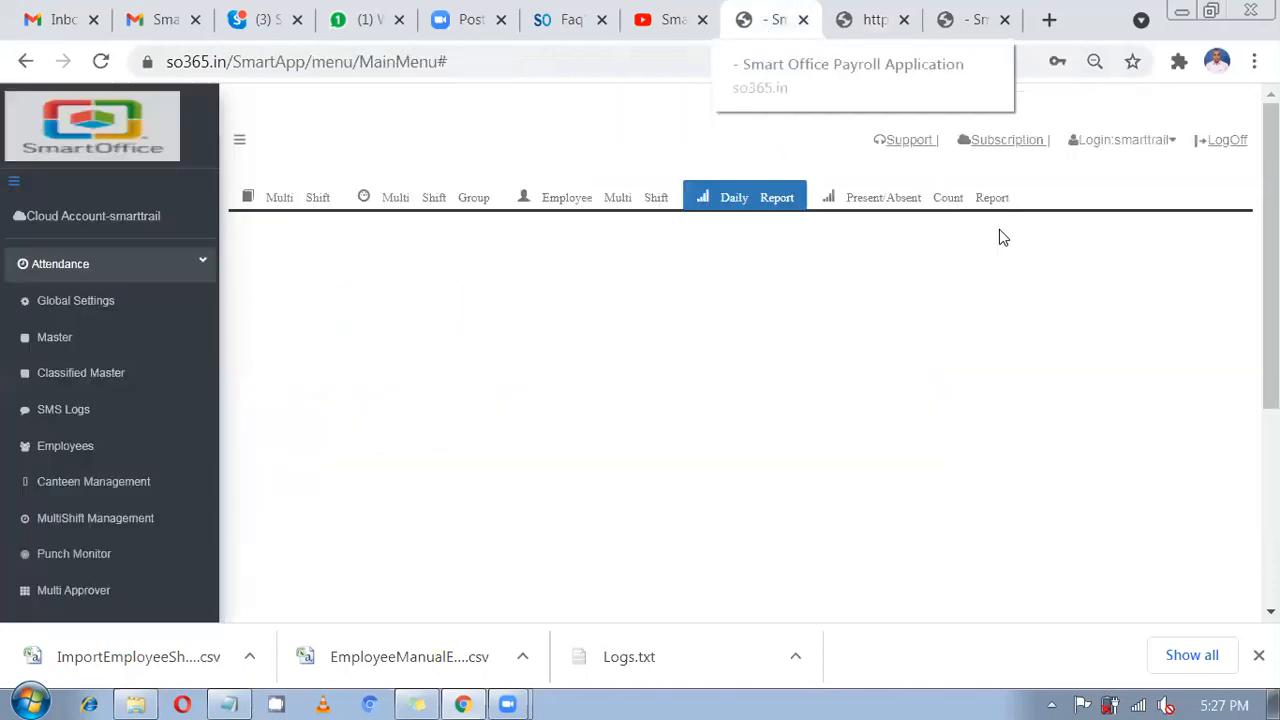
Browse the multi shift groups, employee multi-shift assignments and the multi-shift Daily Report form.
left_click(421, 207)
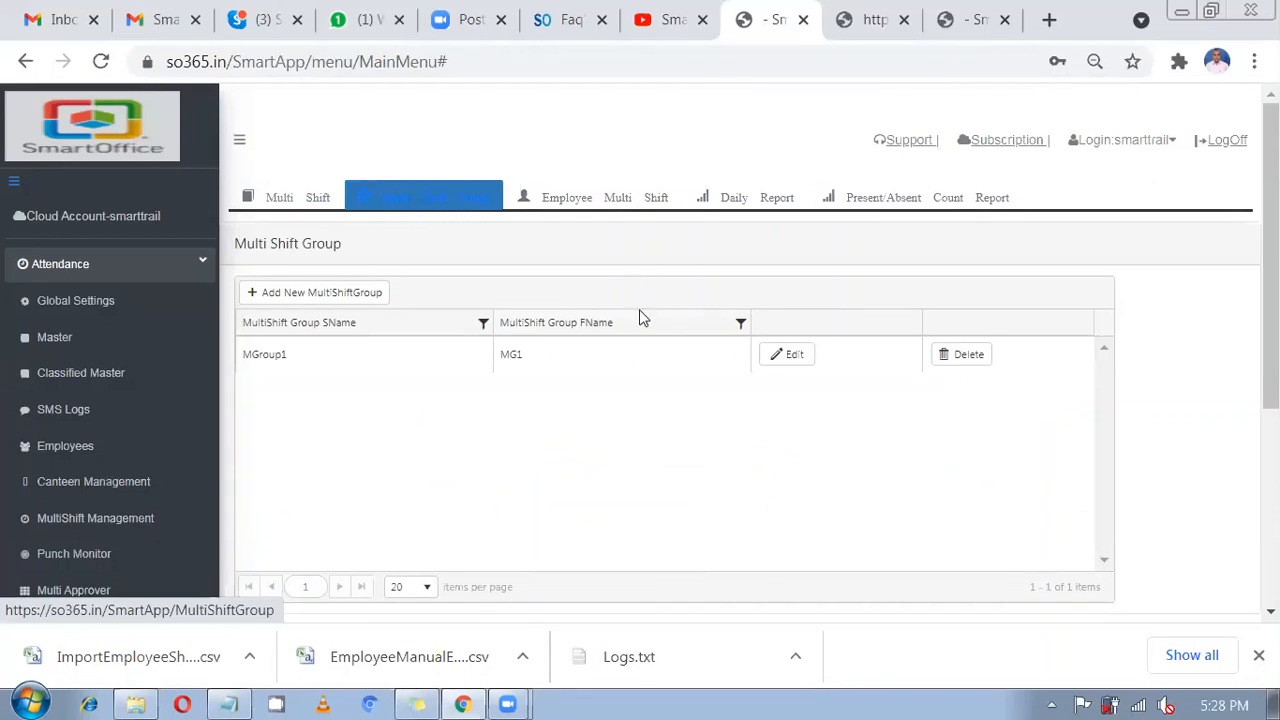
left_click(617, 211)
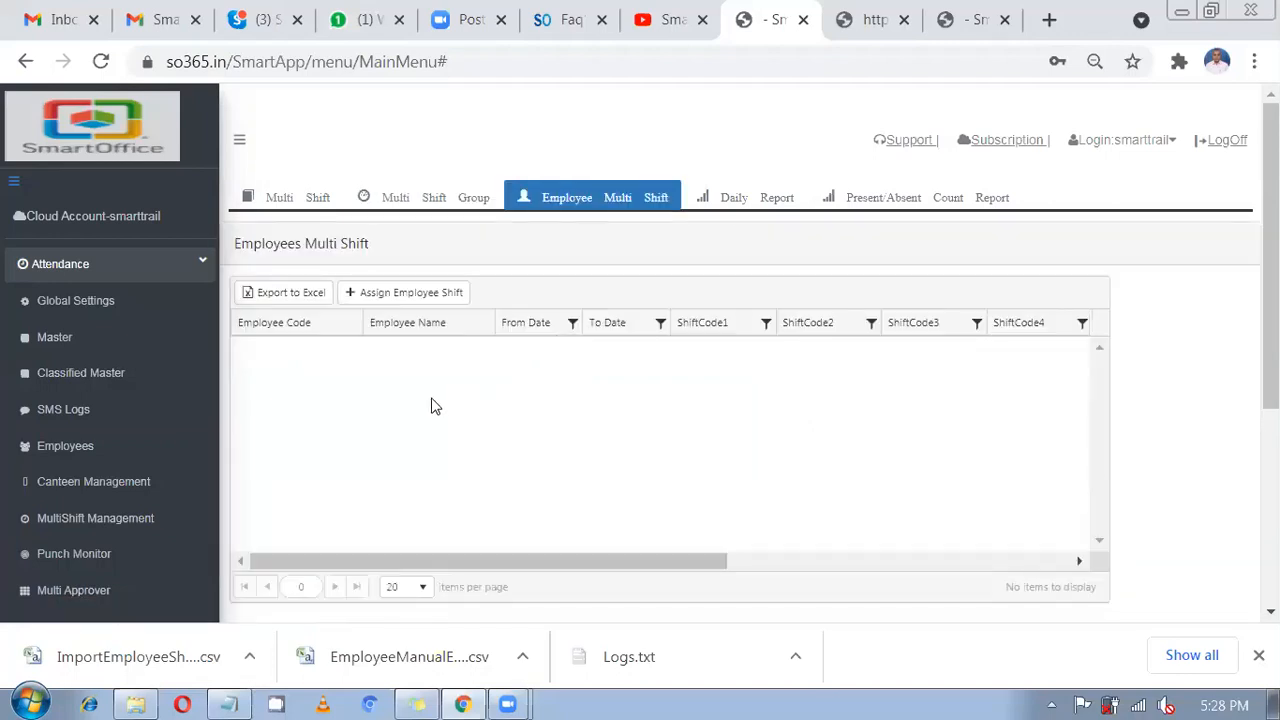
scroll(435, 405, "down", 2)
scroll(435, 400, "up", 2)
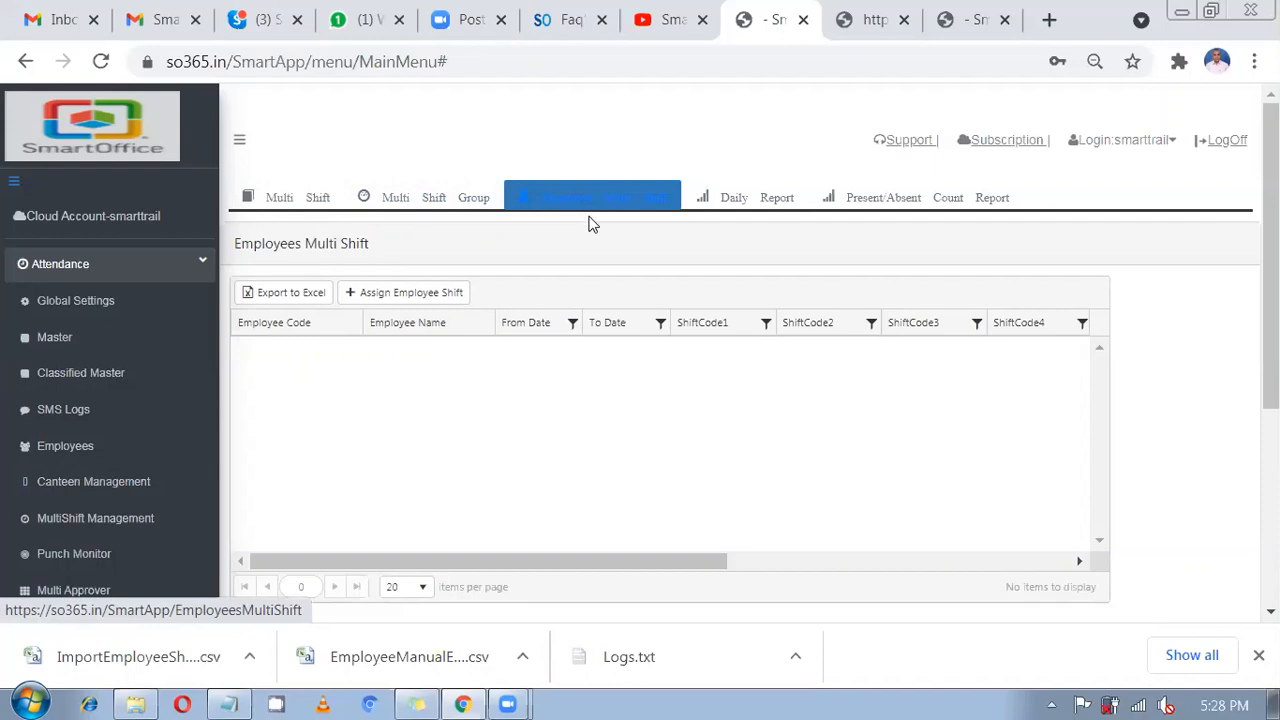
left_click(742, 212)
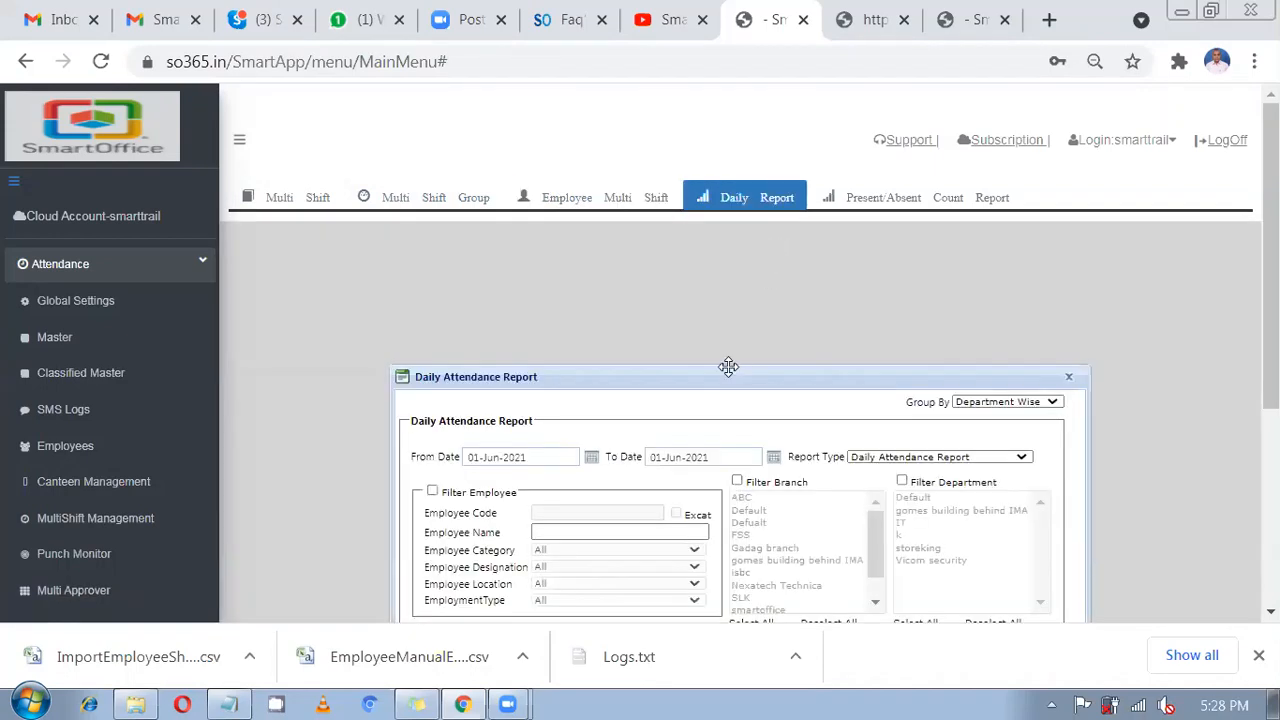
left_click_drag(726, 370, 700, 275)
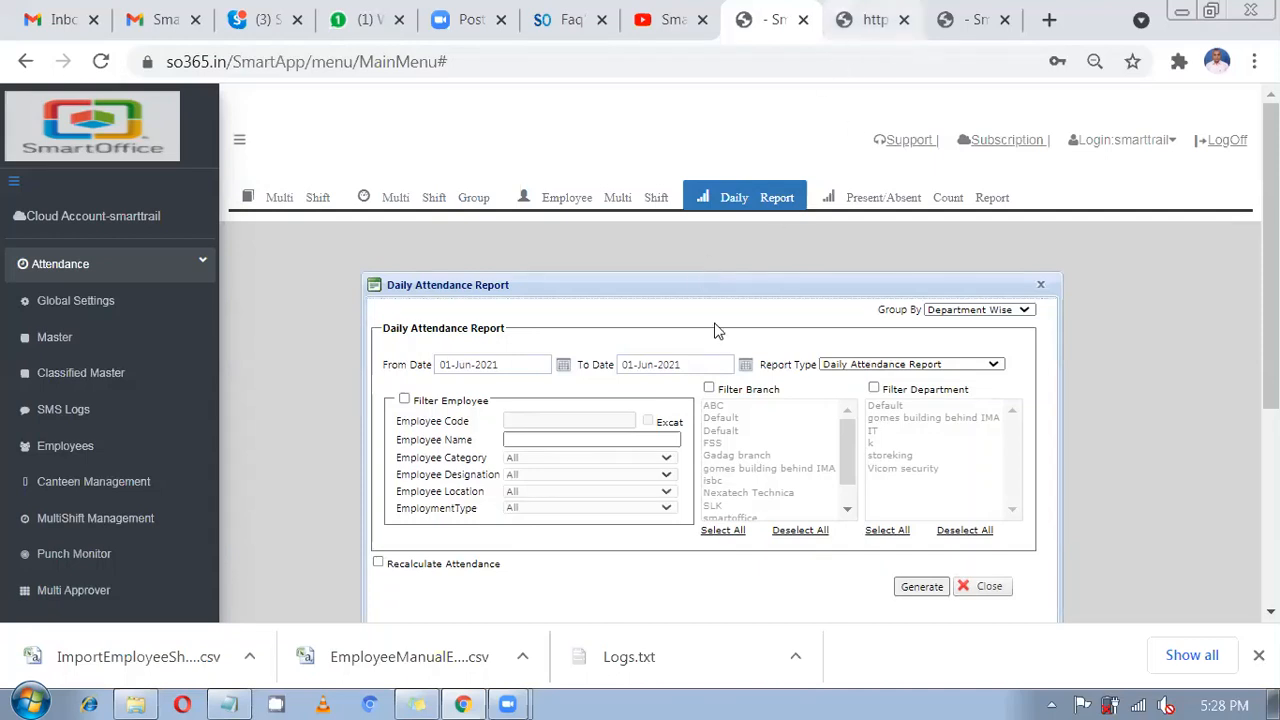
Close the extra SmartOffice tab and return to the SmartOffice main page.
left_click(838, 30)
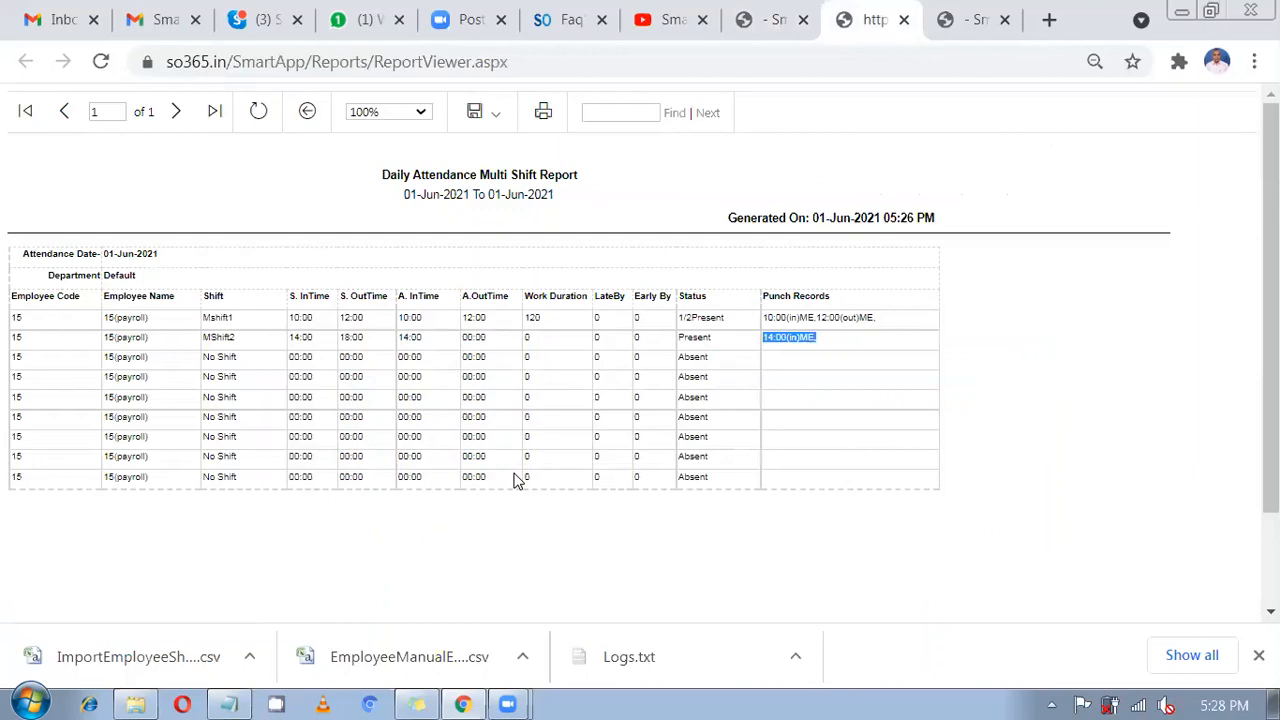
left_click(1004, 20)
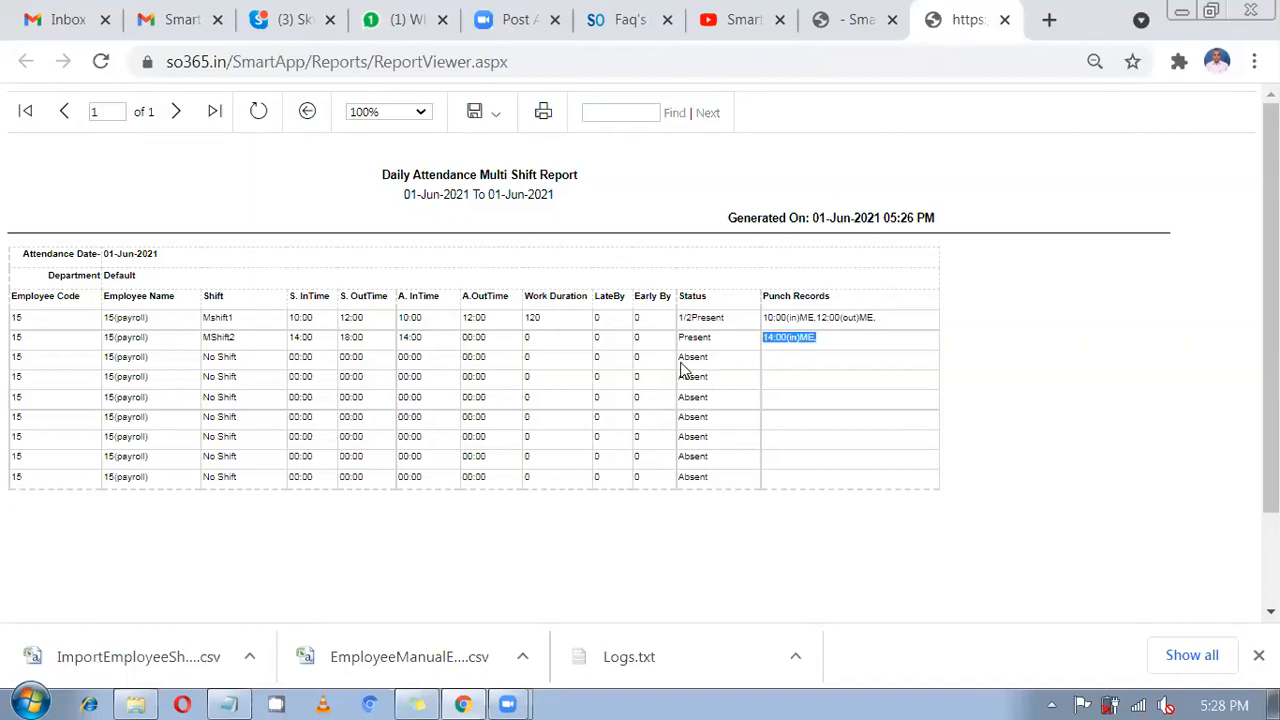
left_click(698, 336)
left_click(838, 35)
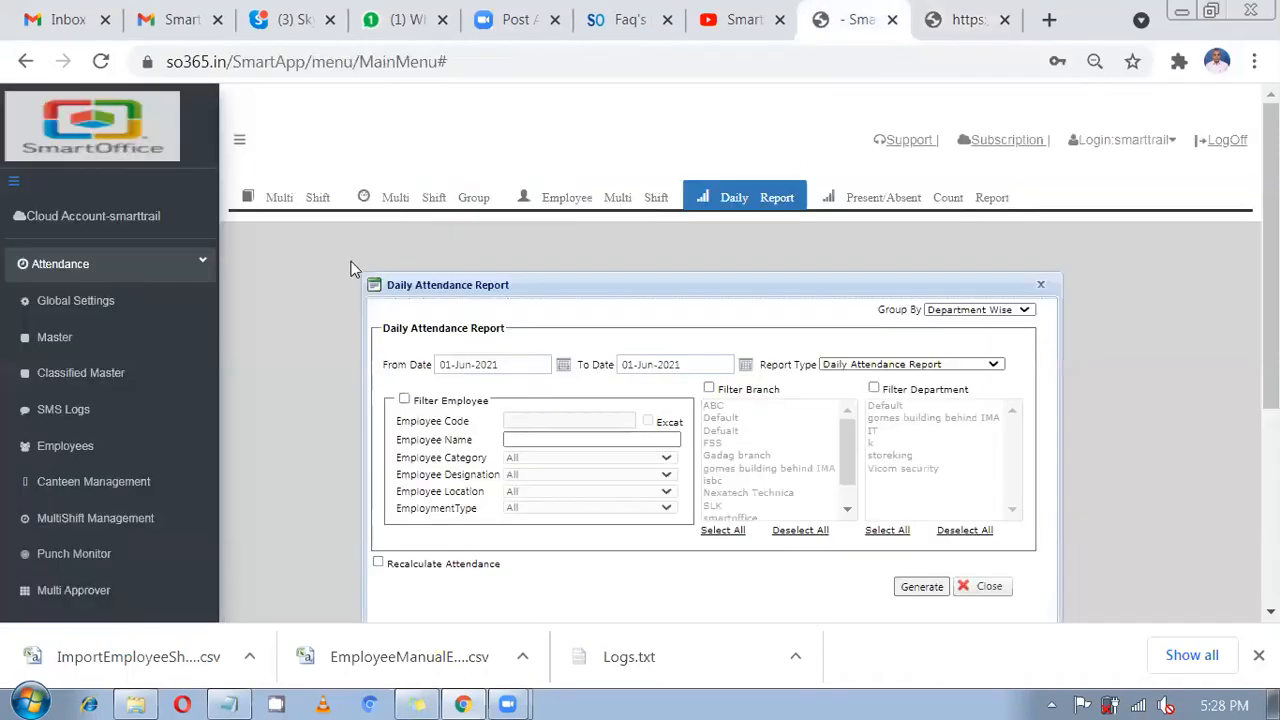
Bring up the Employee Shift import form under Import/Export Excel.
scroll(172, 318, "down", 2)
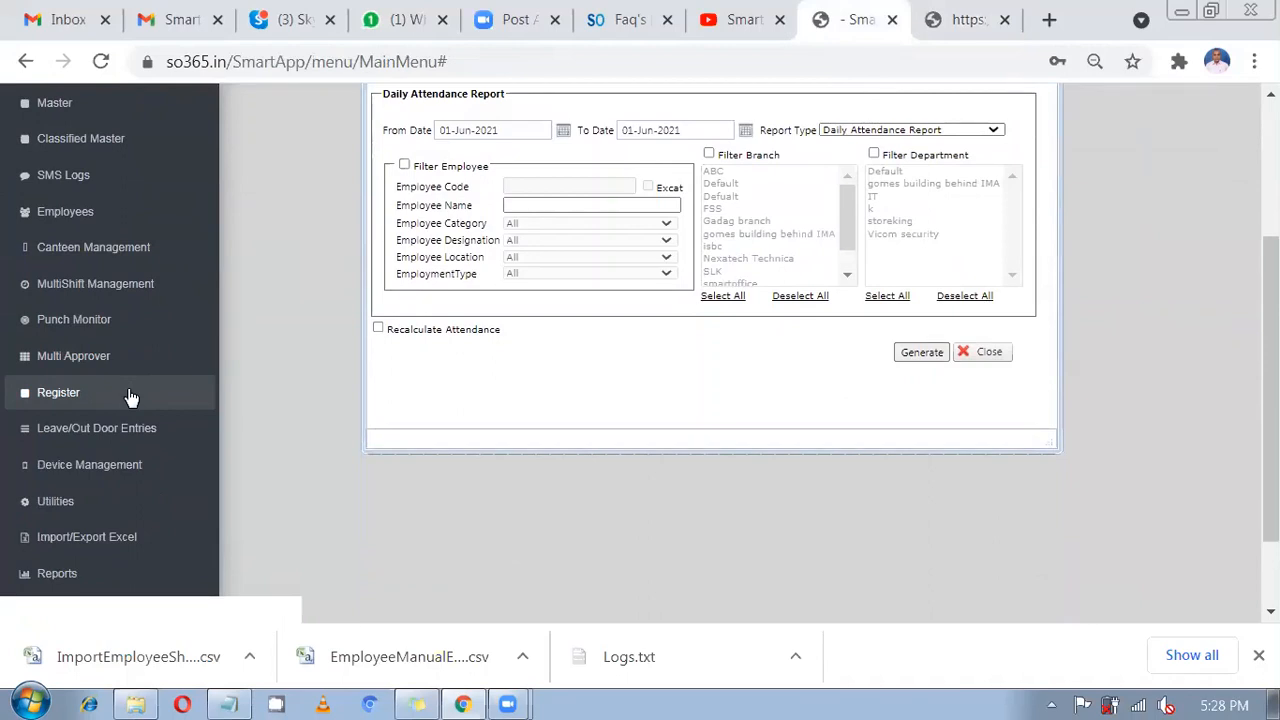
scroll(130, 397, "down", 1)
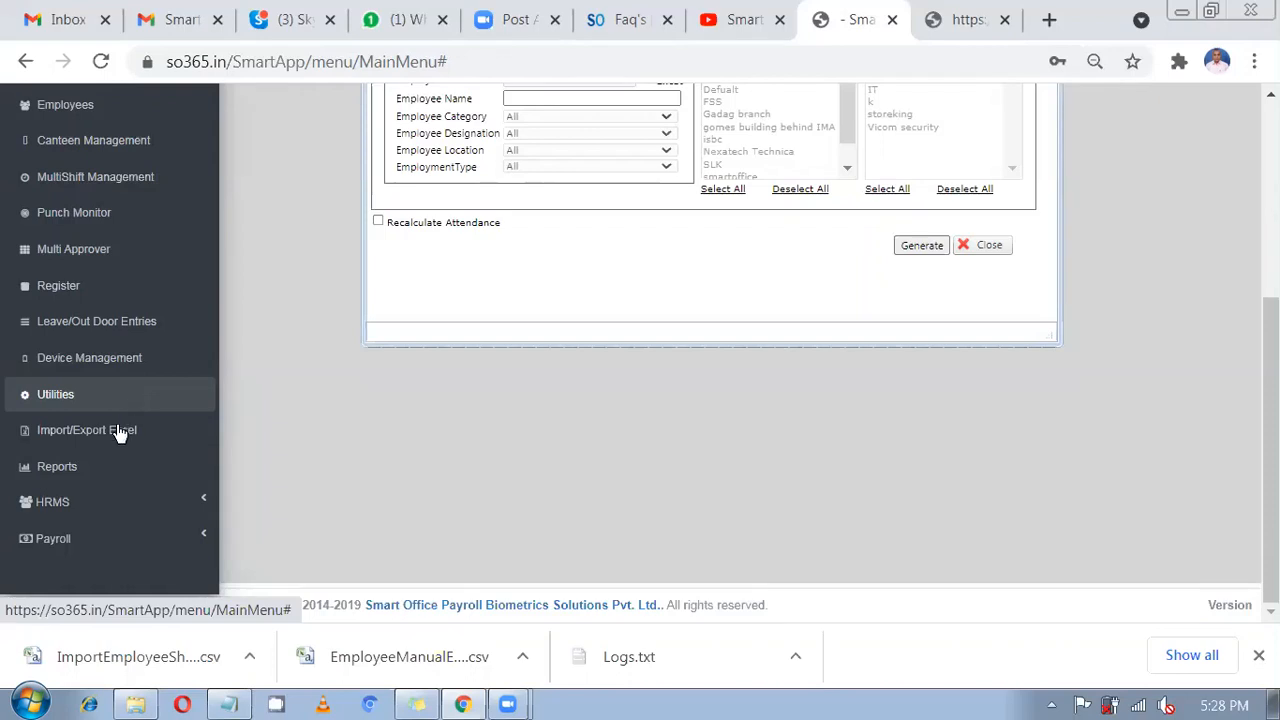
left_click(117, 432)
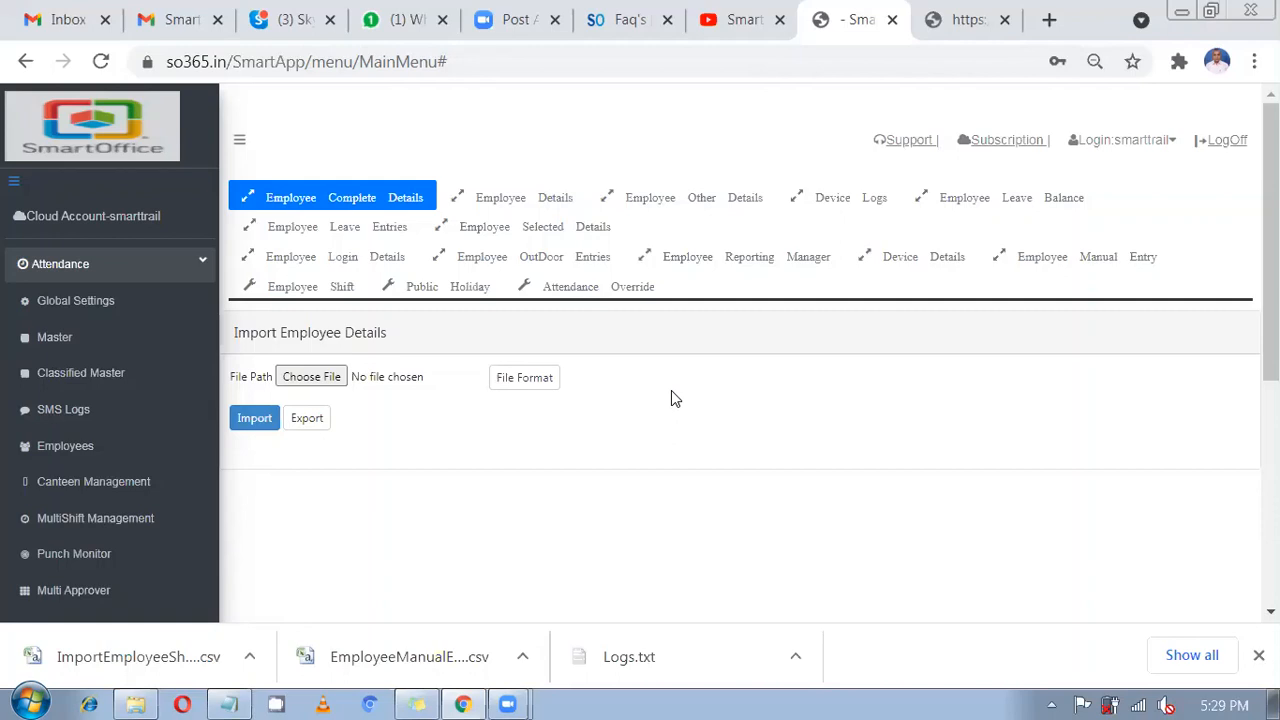
left_click(340, 295)
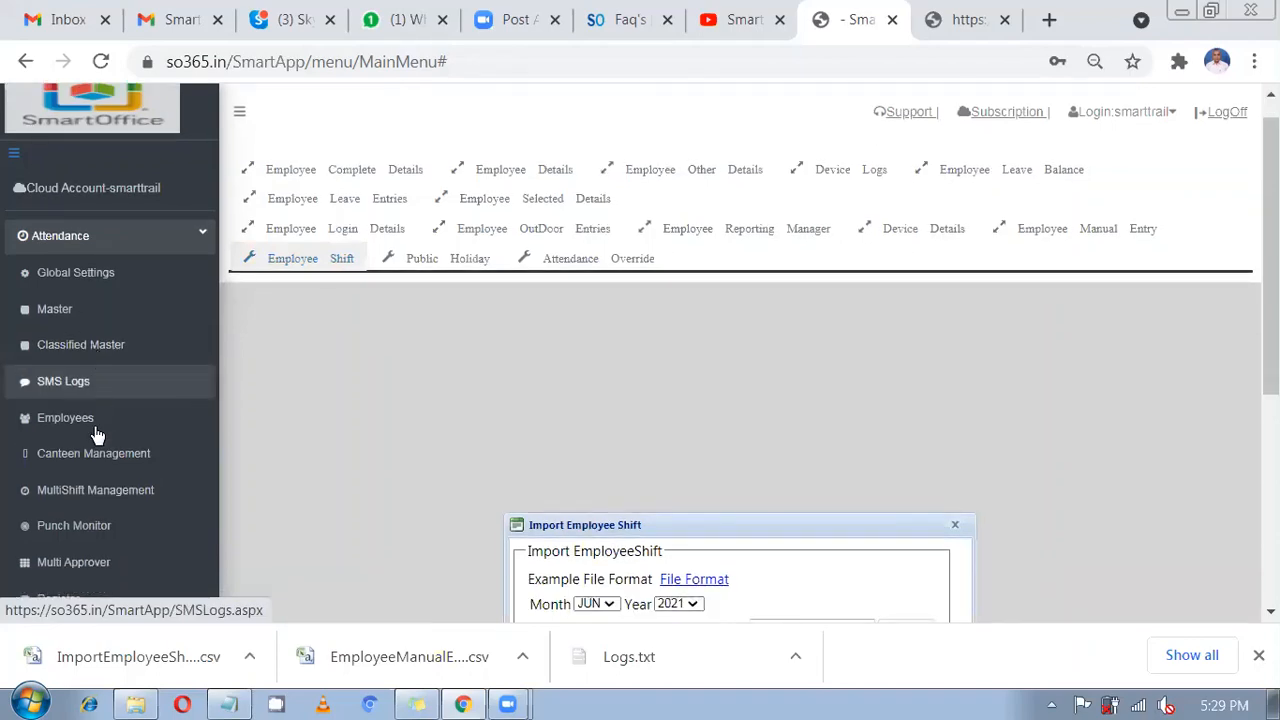
scroll(97, 434, "down", 3)
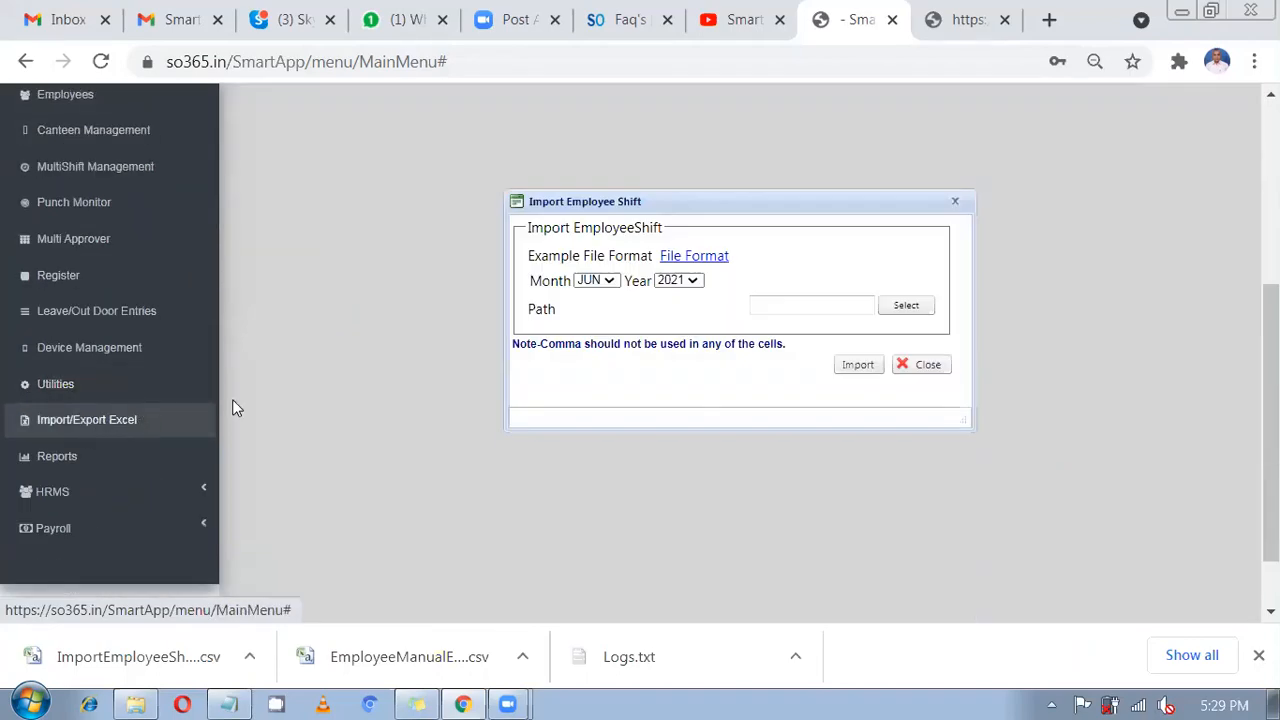
scroll(345, 343, "up", 2)
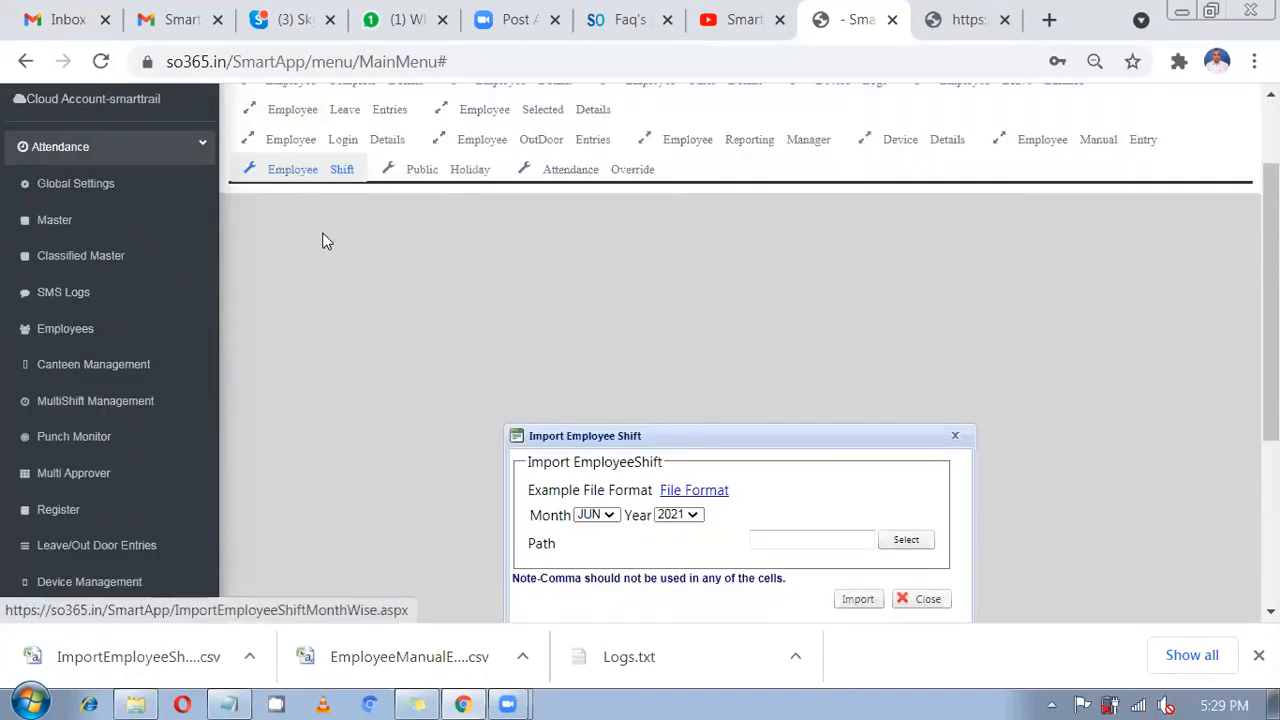
scroll(323, 237, "up", 1)
left_click_drag(685, 560, 583, 380)
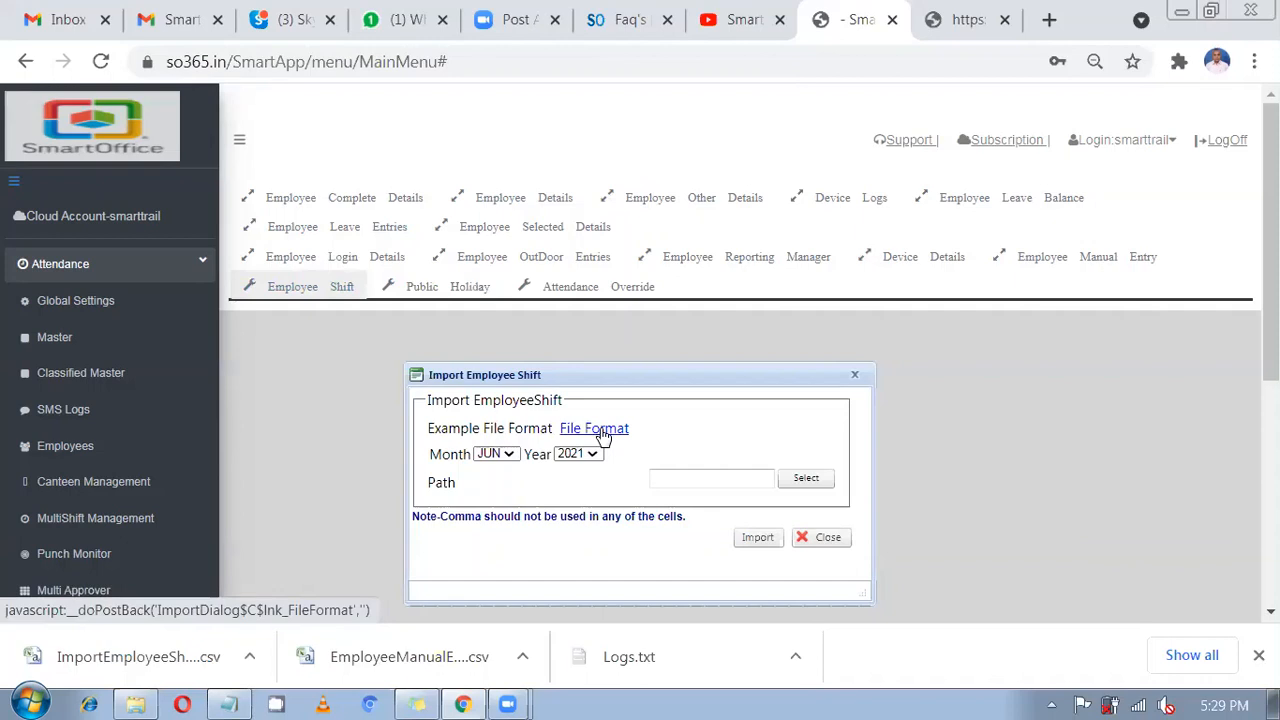
Download the June shift File Format and open the CSV from its Downloads folder.
left_click(496, 454)
left_click(553, 429)
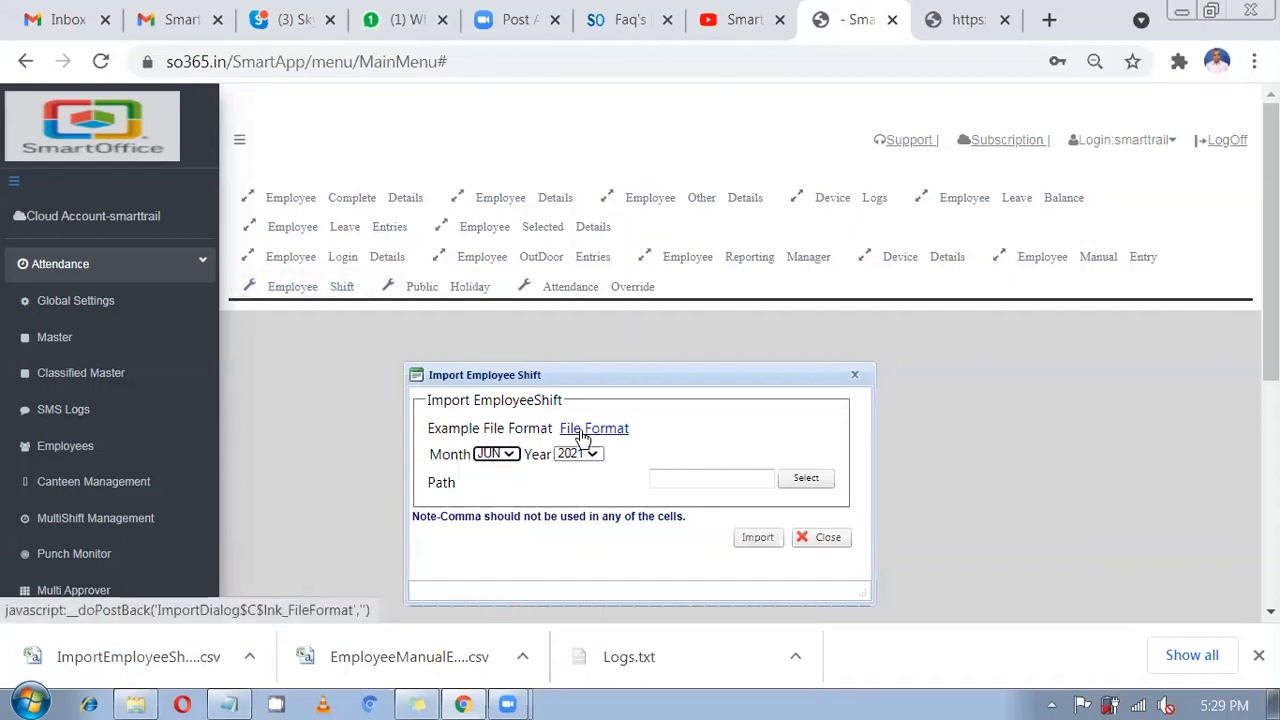
left_click(566, 432)
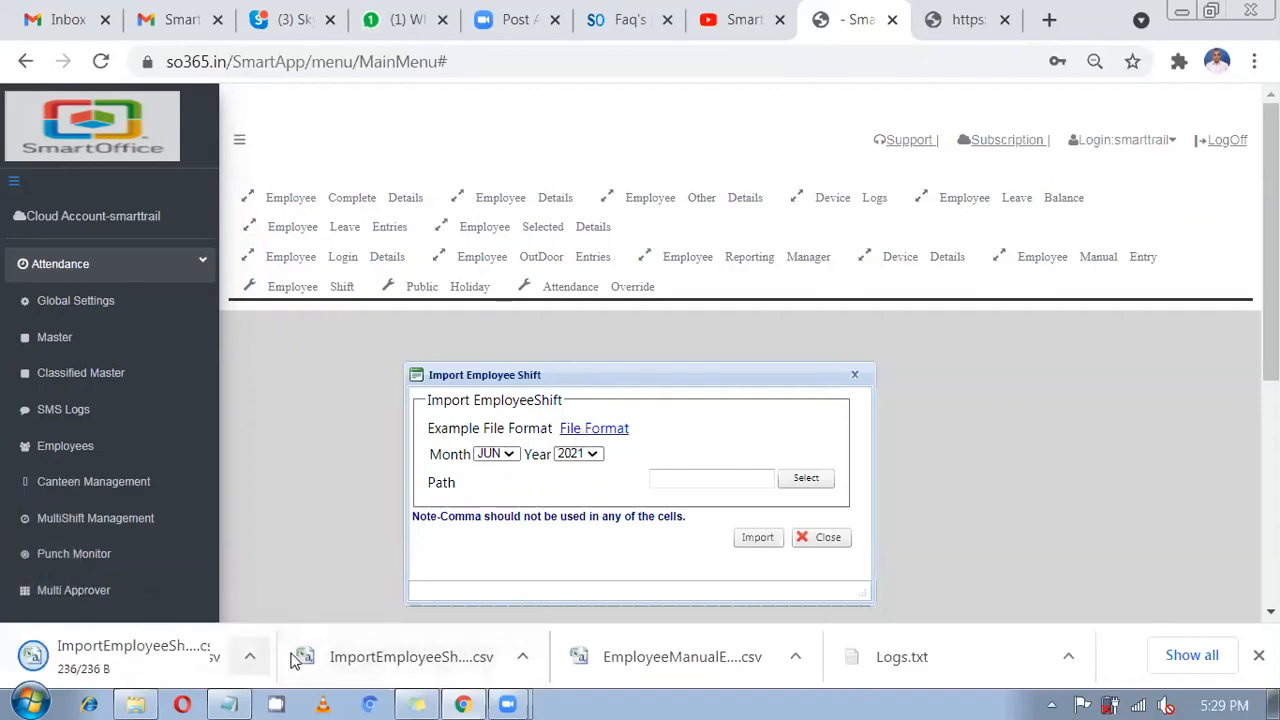
left_click(249, 656)
left_click(314, 581)
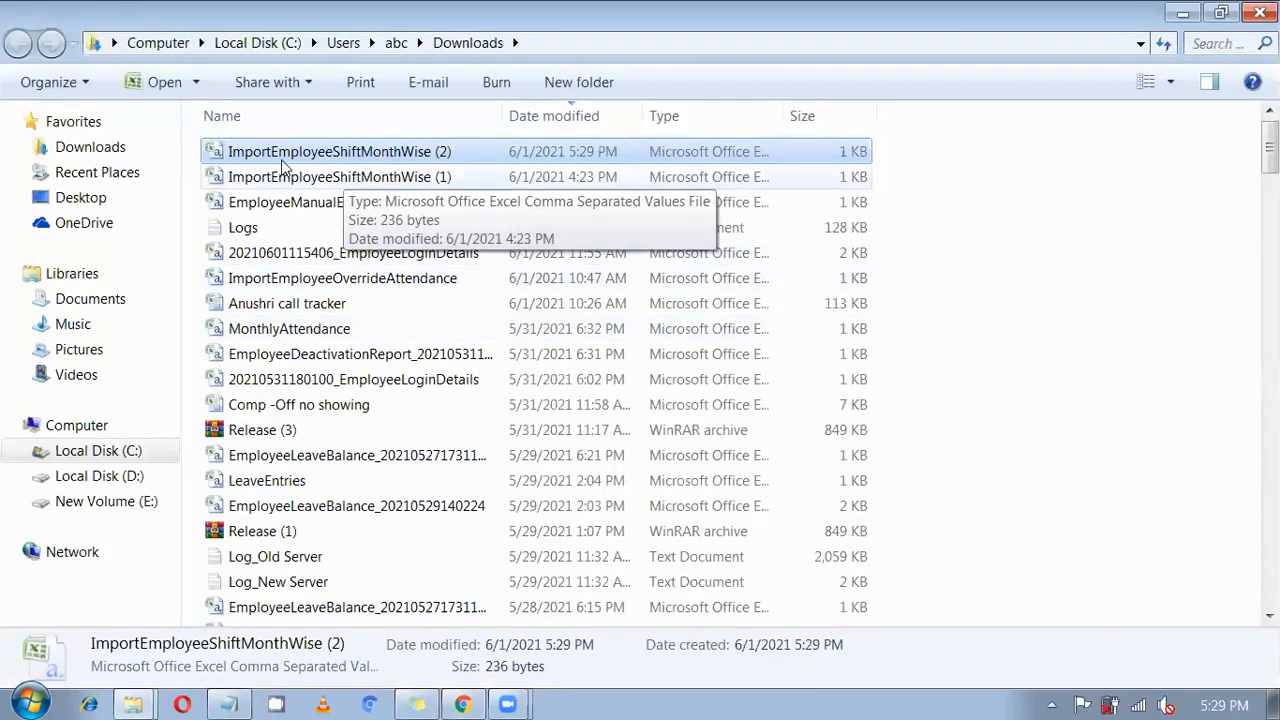
double_click(367, 155)
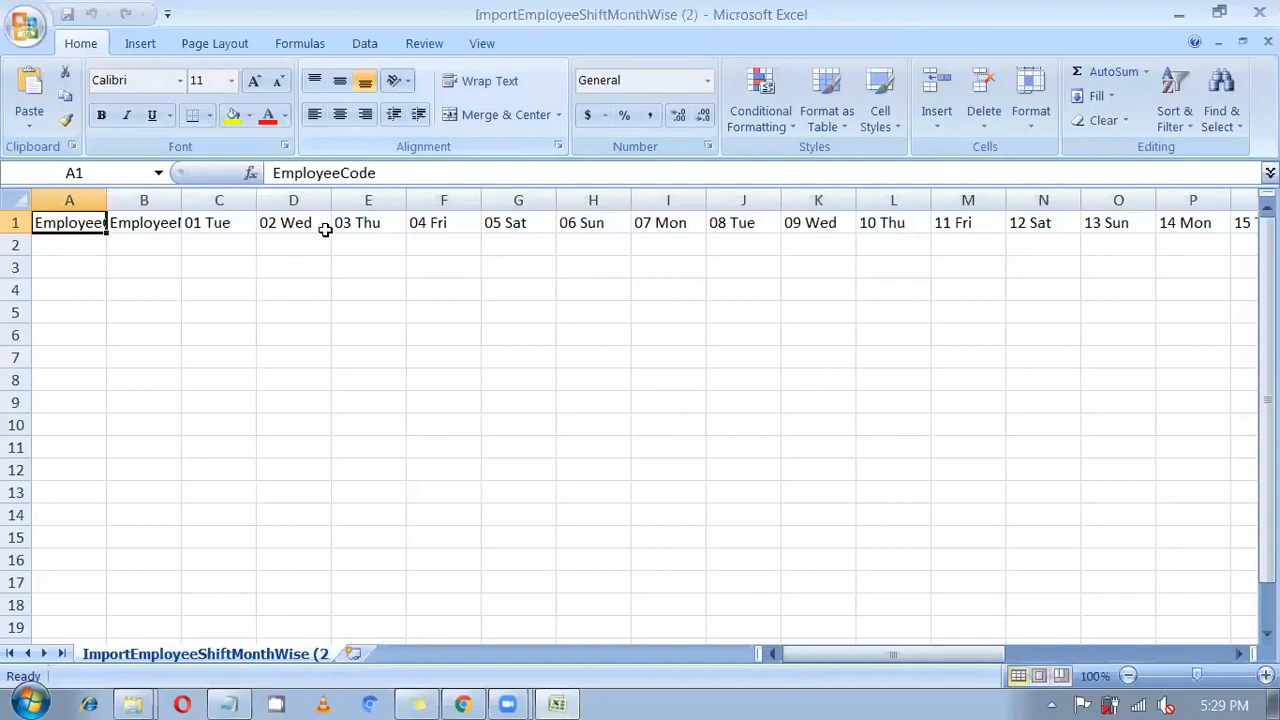
AutoFit column A to show the full EmployeeCode heading and select cell A2.
left_click(310, 245)
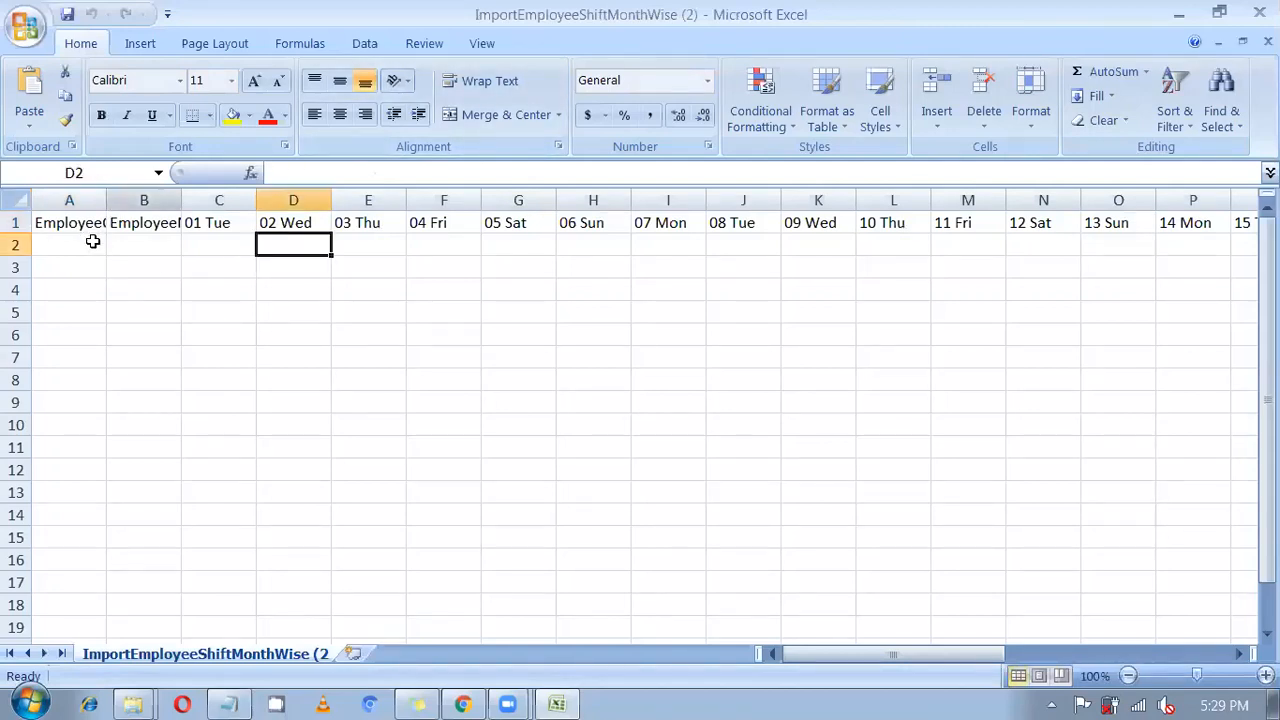
double_click(106, 200)
left_click(92, 242)
Enter employee code 15 and name 'test', widening column B for its heading.
type("15")
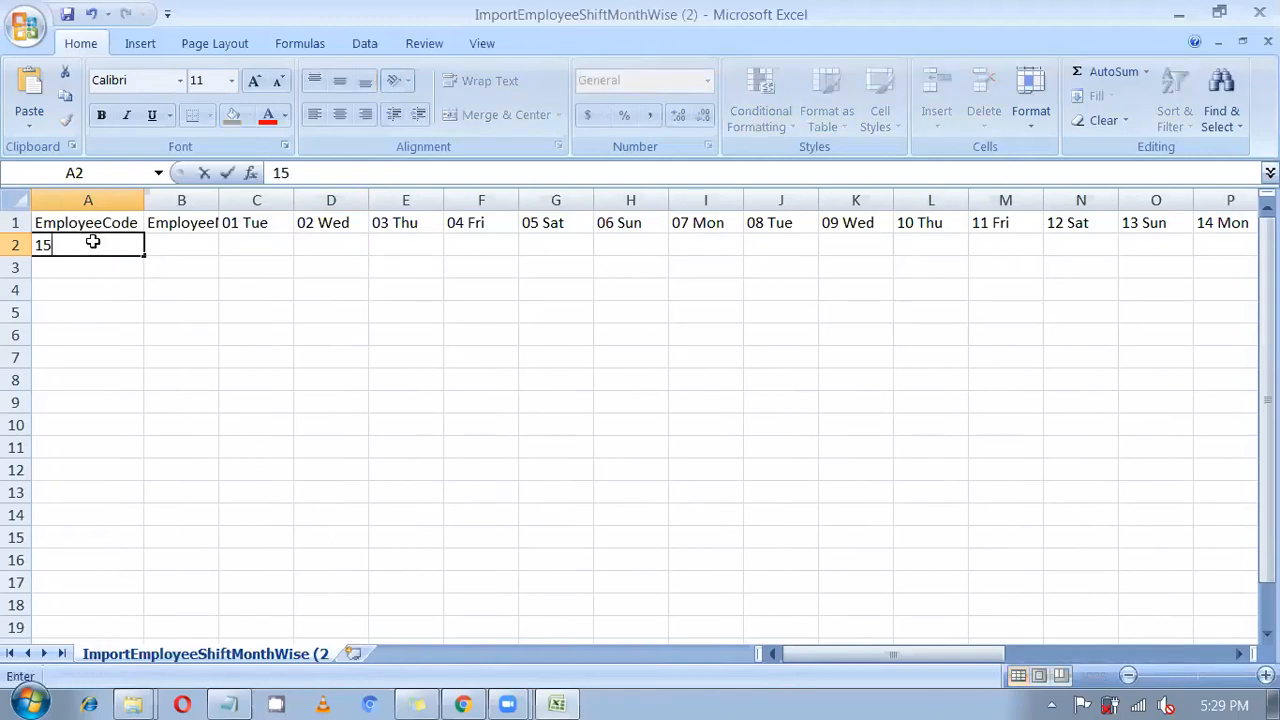
key("Tab")
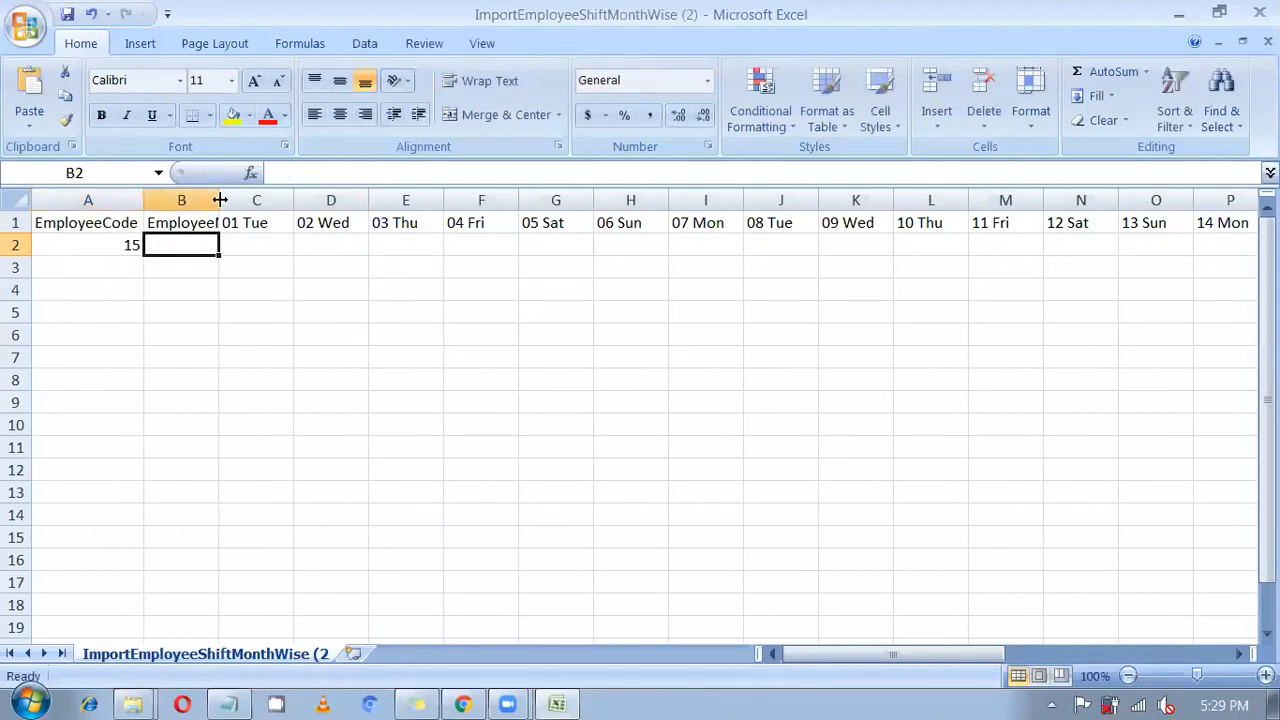
double_click(219, 200)
type("15")
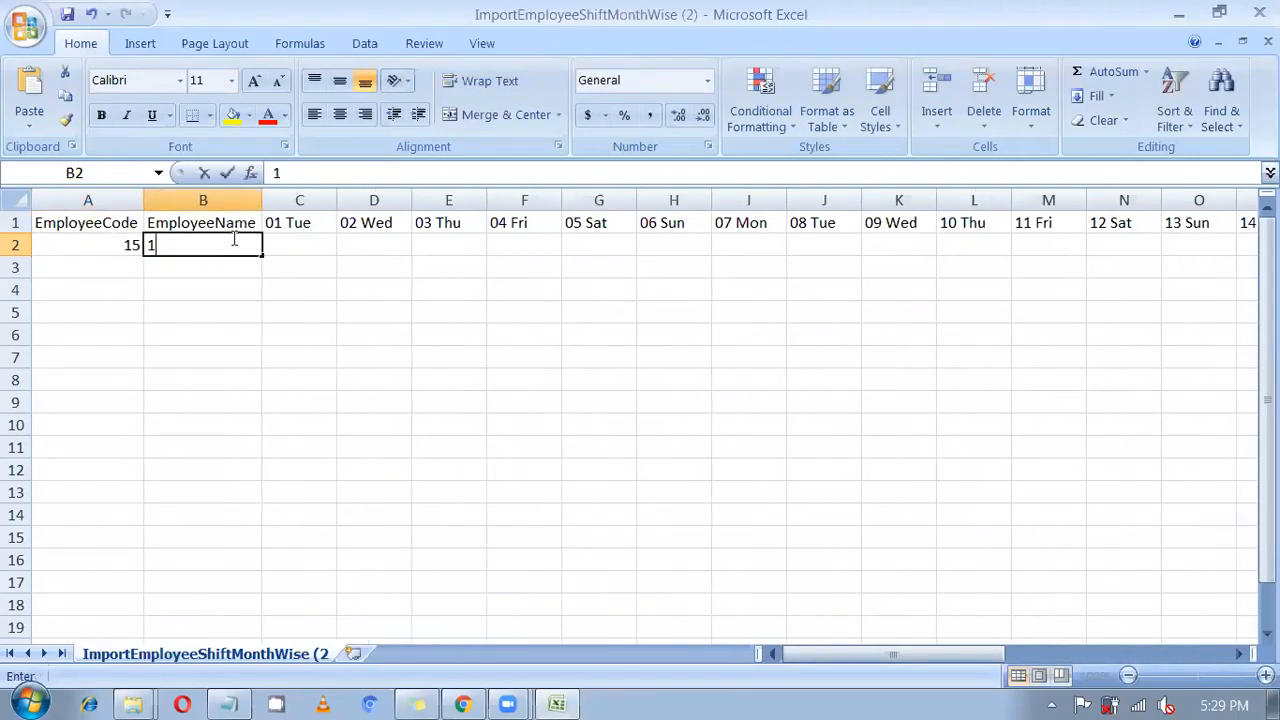
key("BackSpace")
key("BackSpace")
type("test")
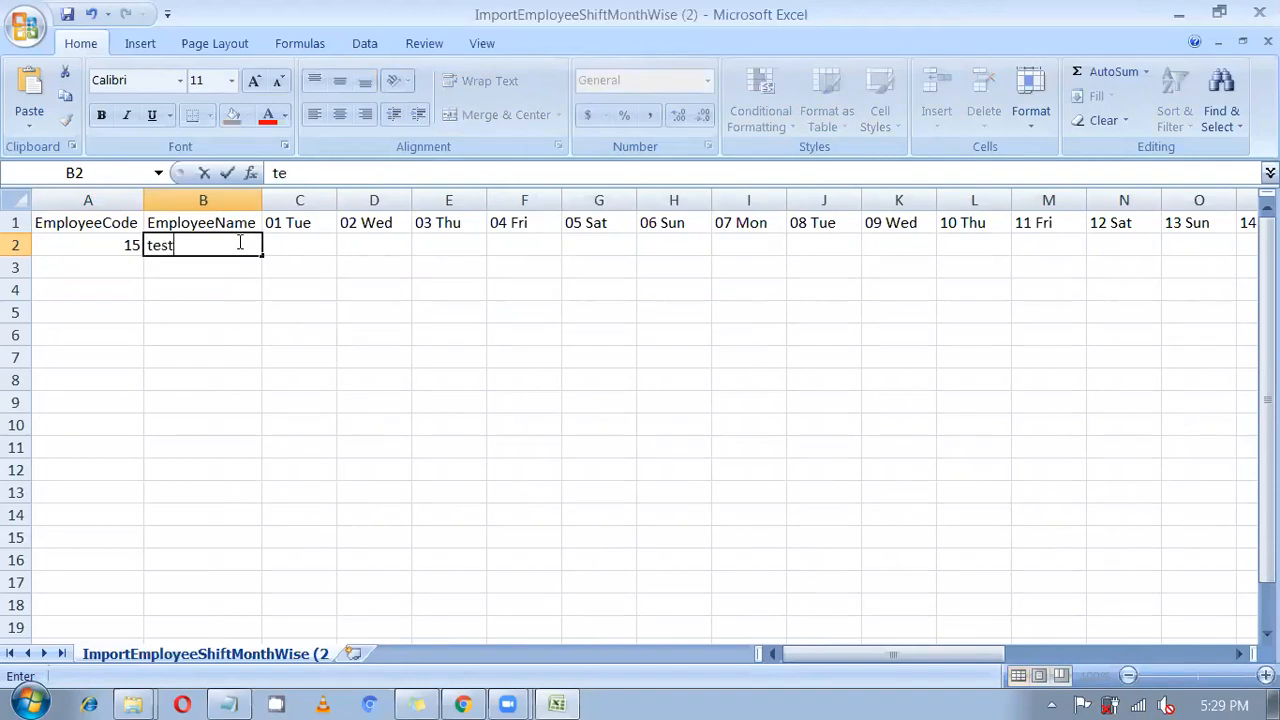
key("Tab")
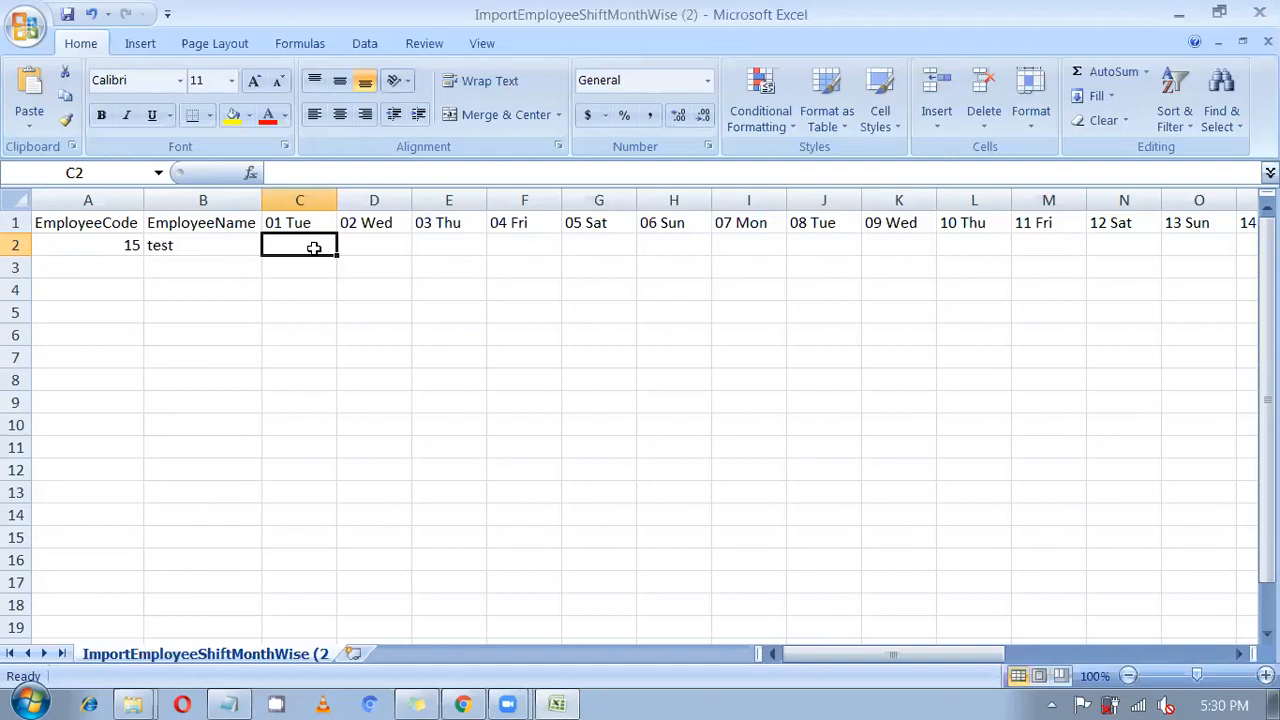
Enter shifts GS, Night and HO for 01–03, leaving 04 Fri blank.
type("GS")
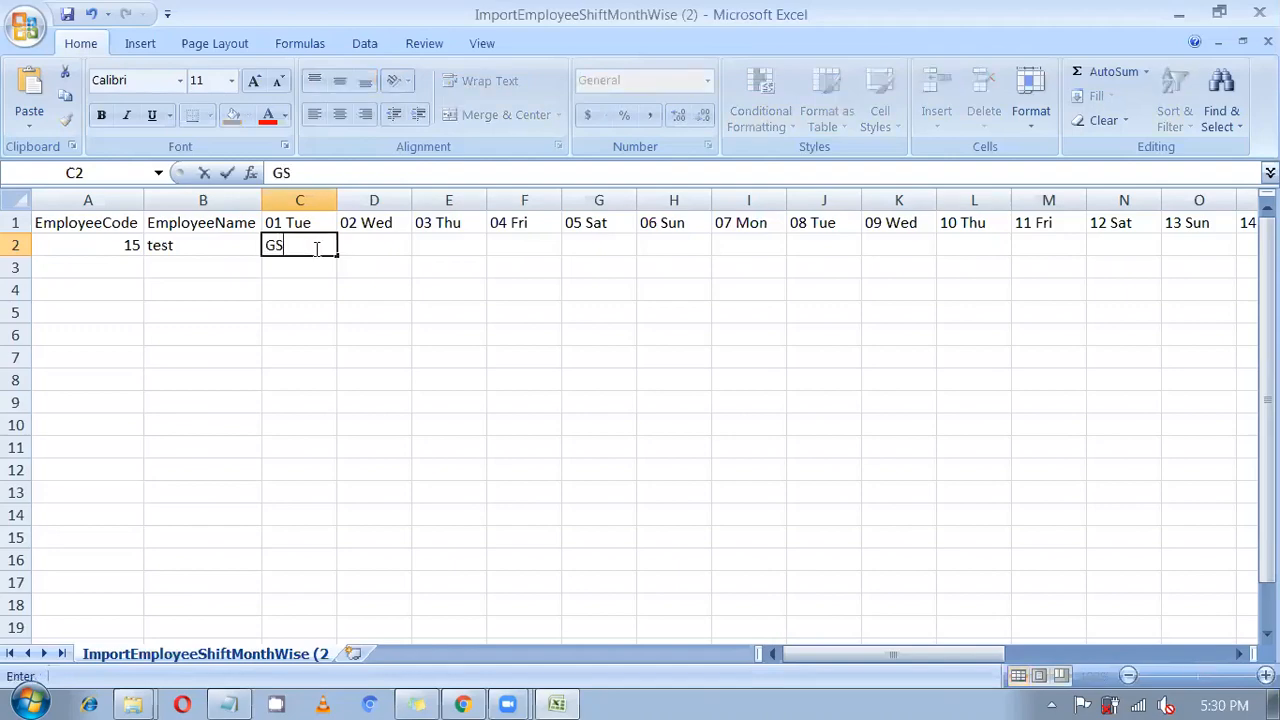
key("Tab")
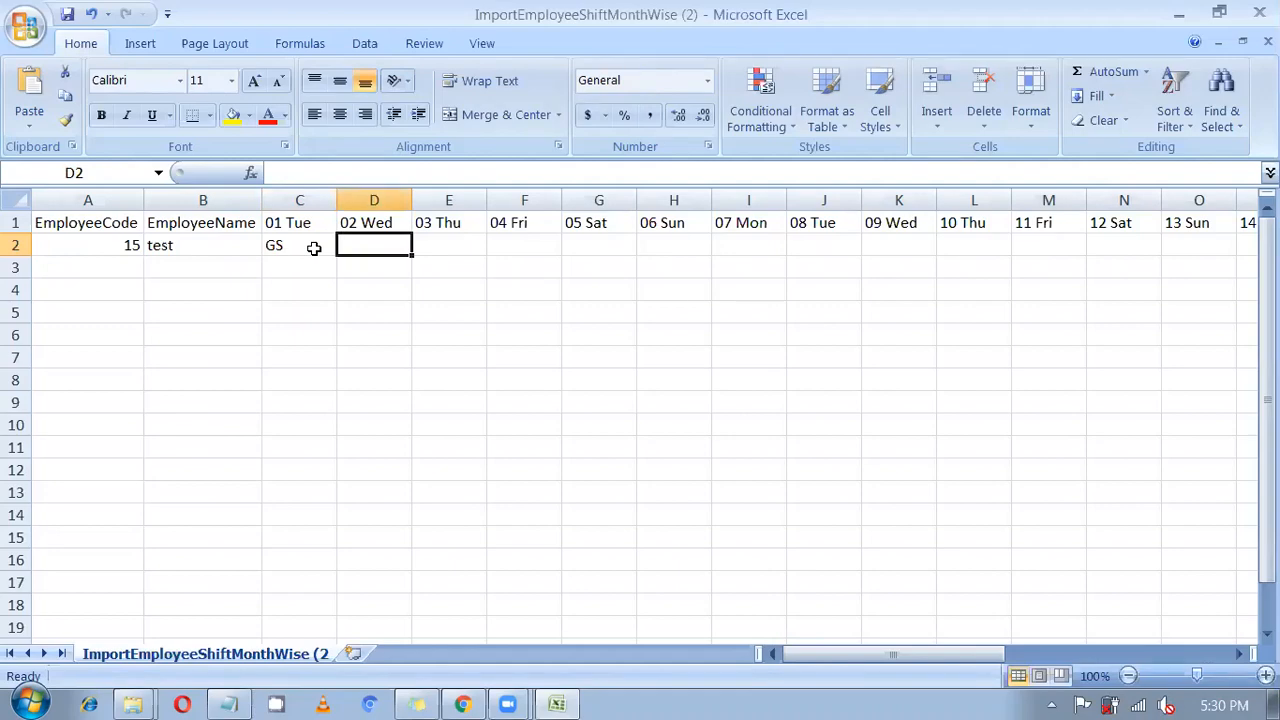
type("Nihj")
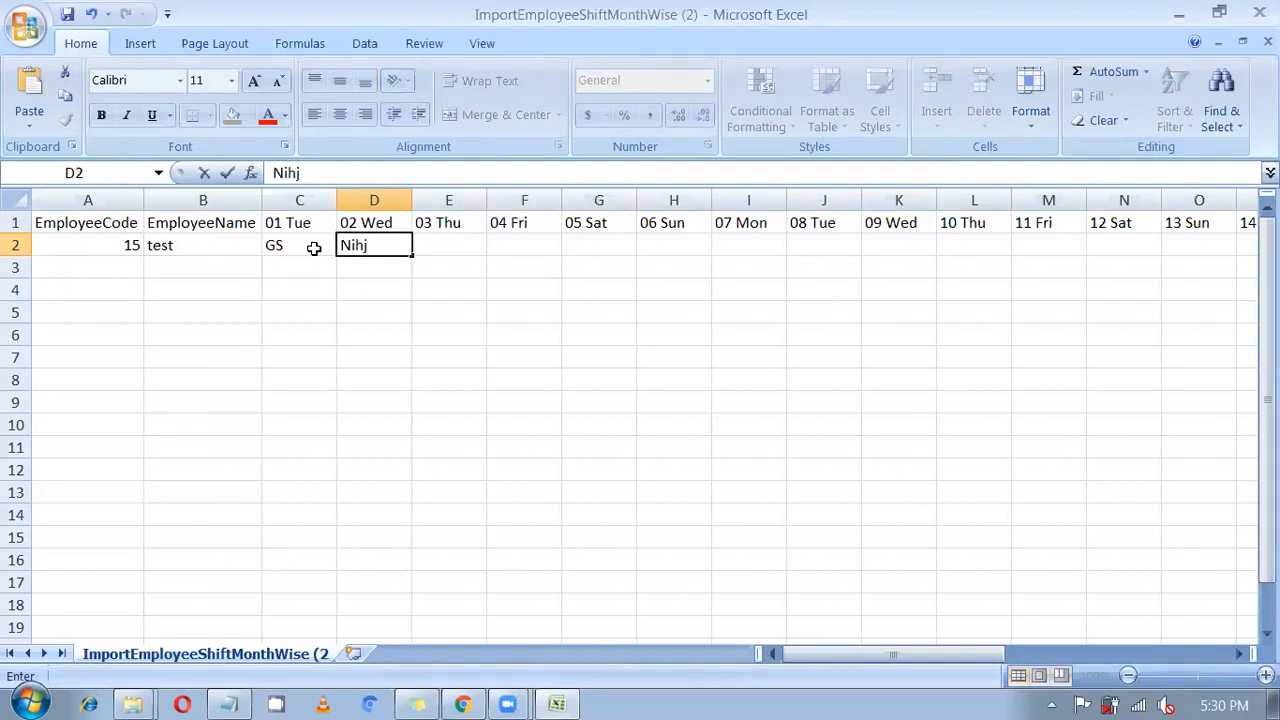
key("BackSpace")
key("BackSpace")
type("ght")
key("Tab")
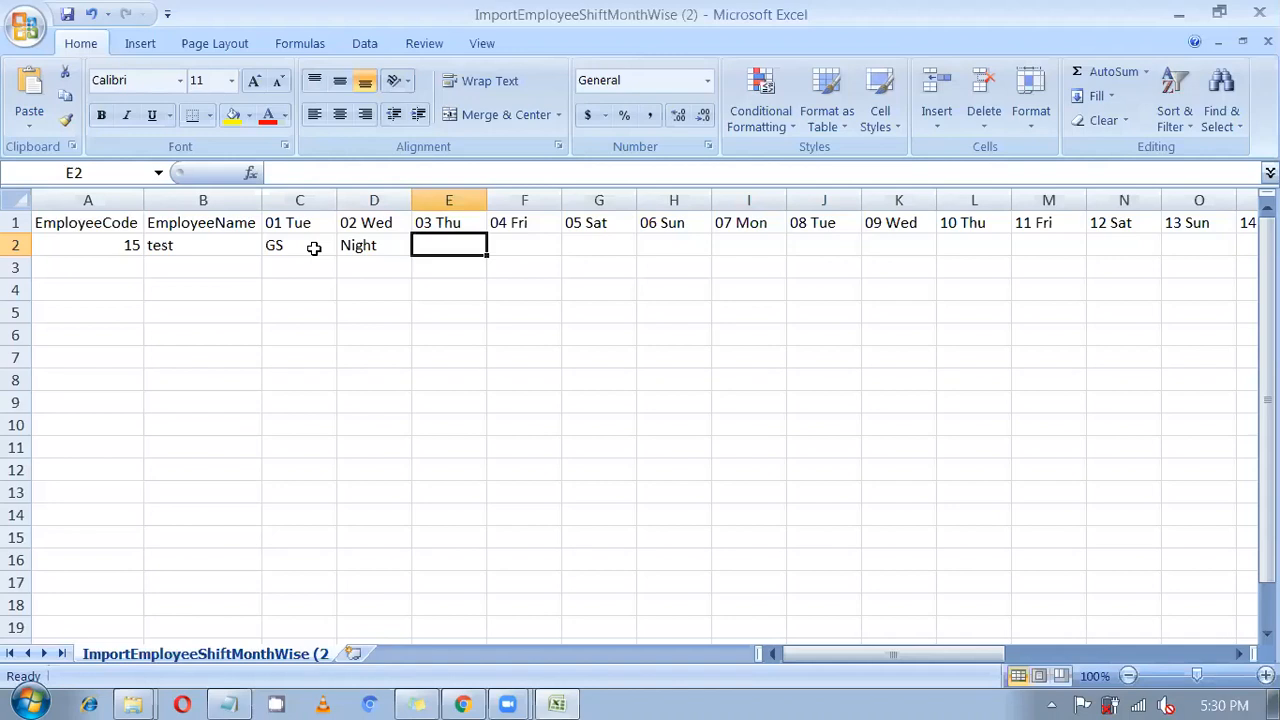
type("HO")
key("Tab")
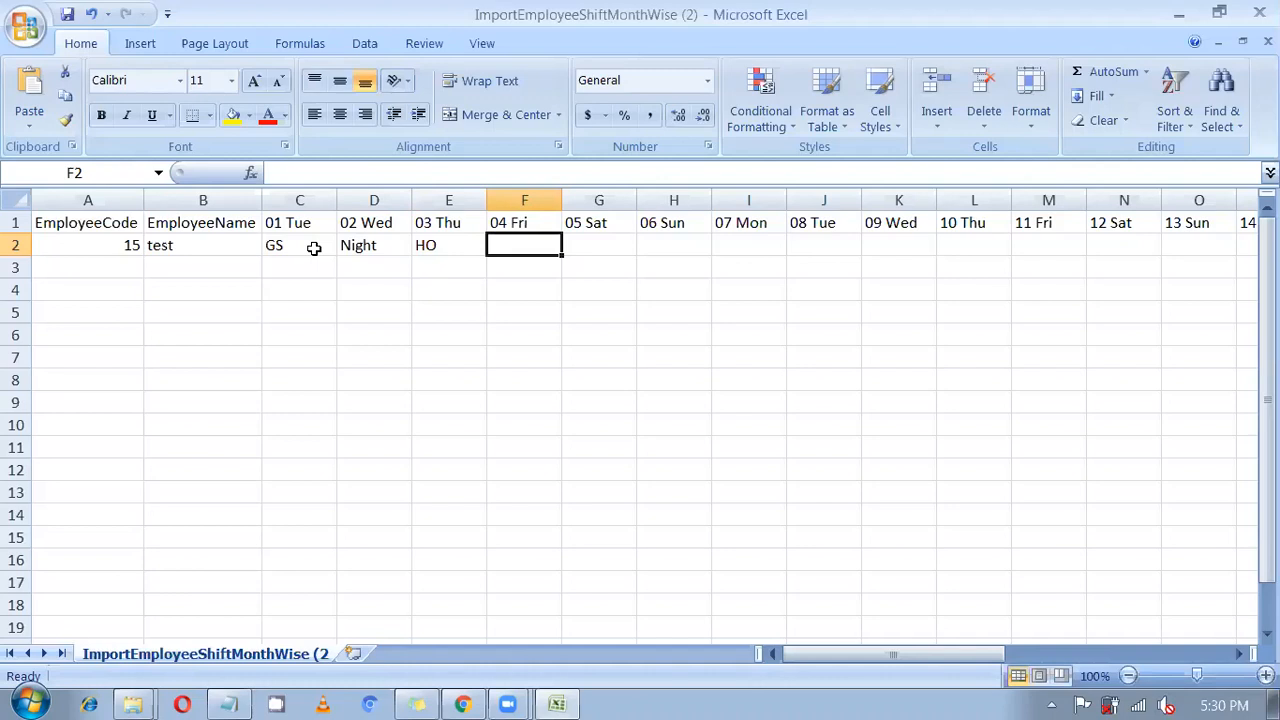
key("Tab")
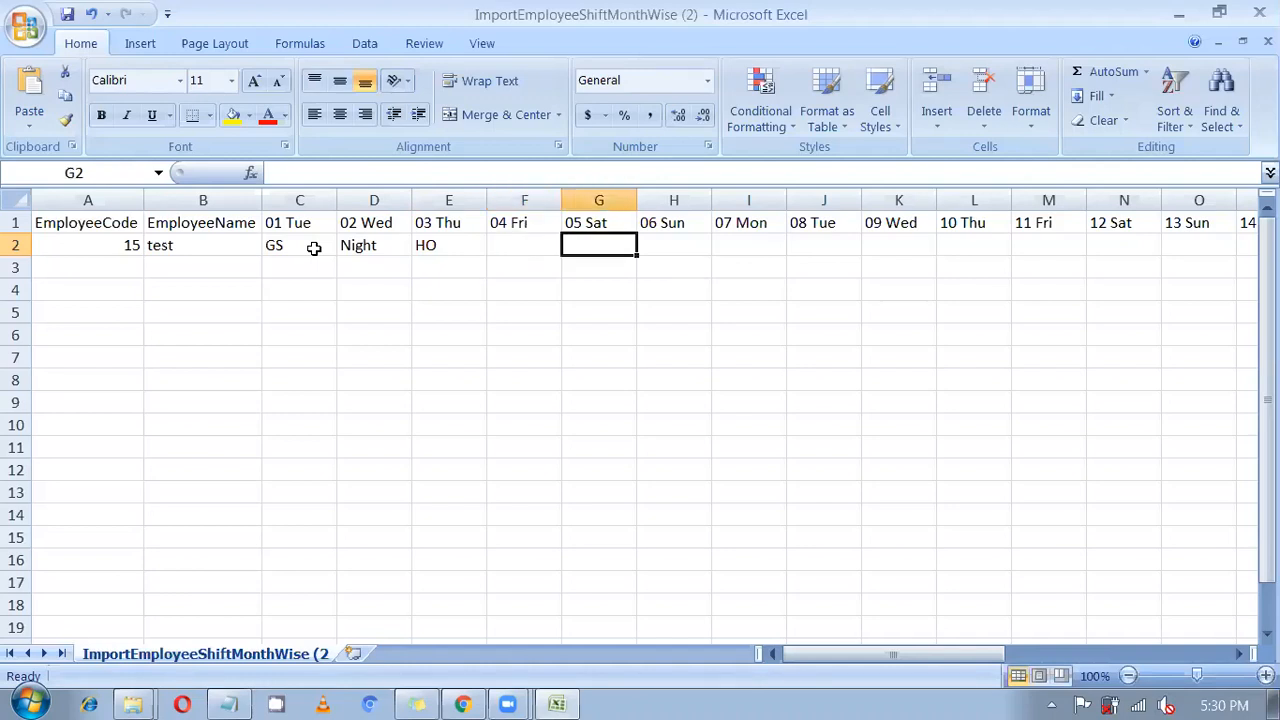
Set WO for 05 Sat and copy it into 06 Sun.
type("WO")
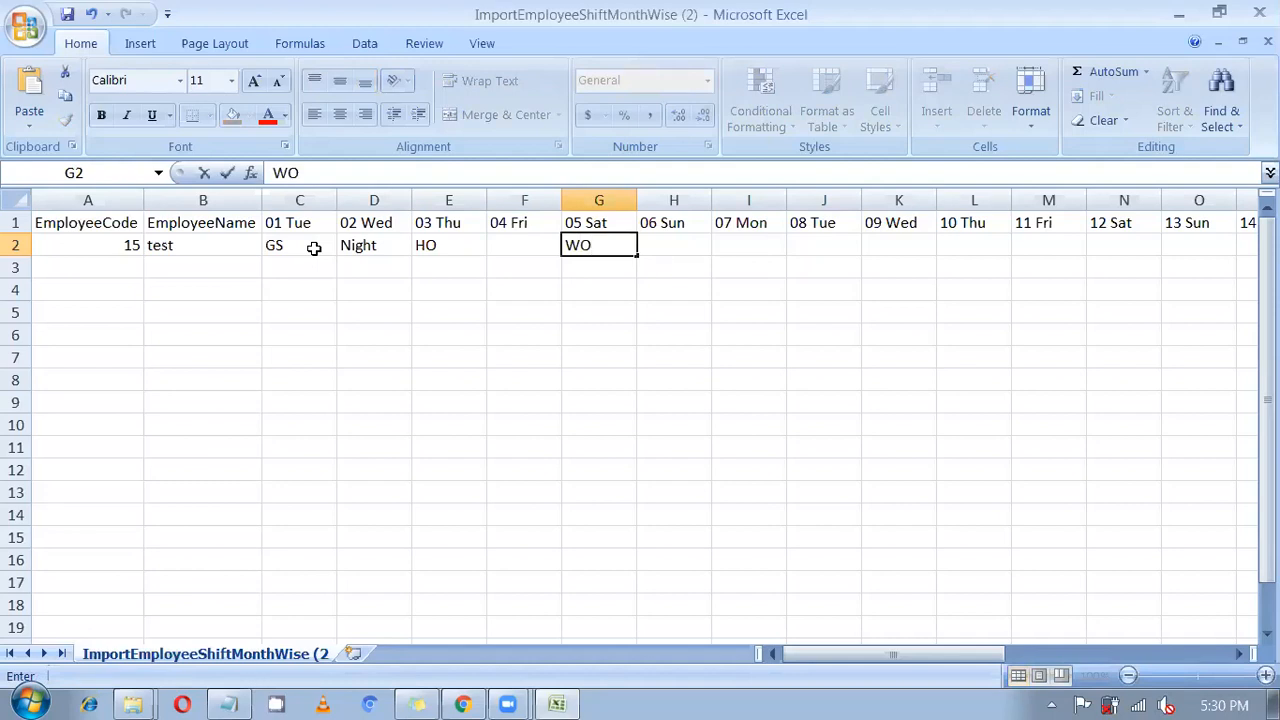
key("Tab")
key("Left")
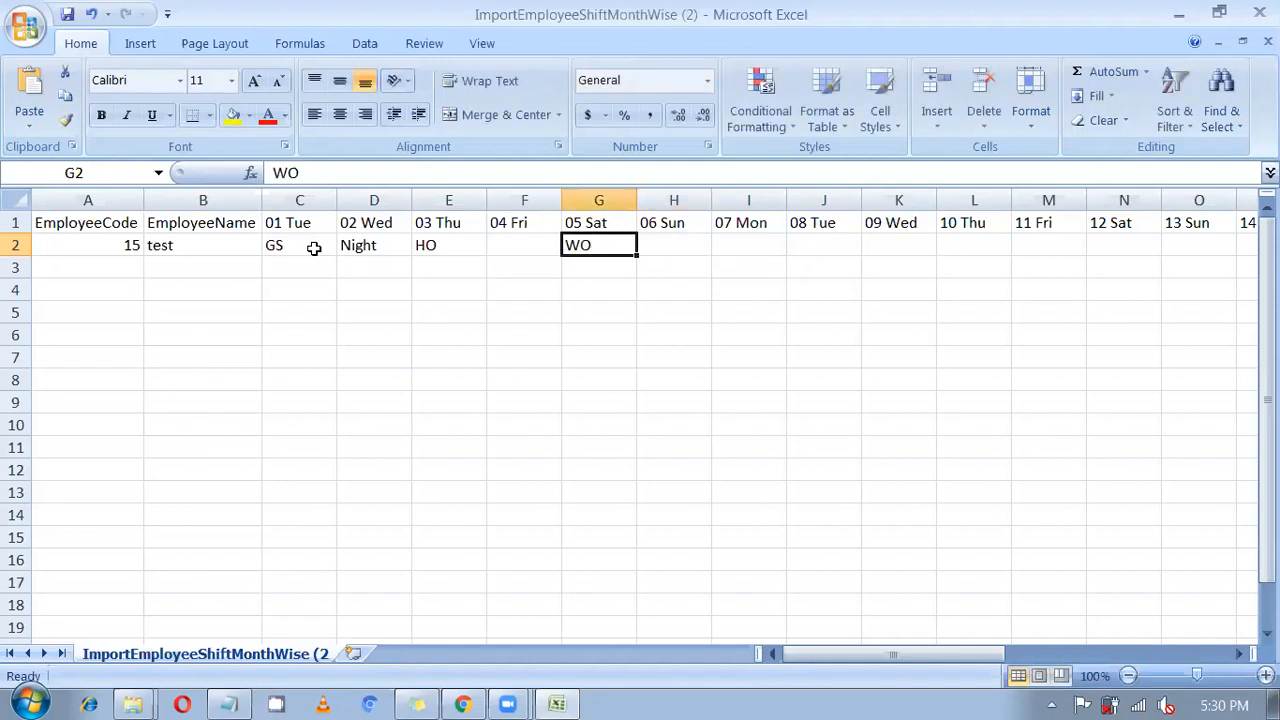
key("ctrl+c")
key("Right")
key("ctrl+v")
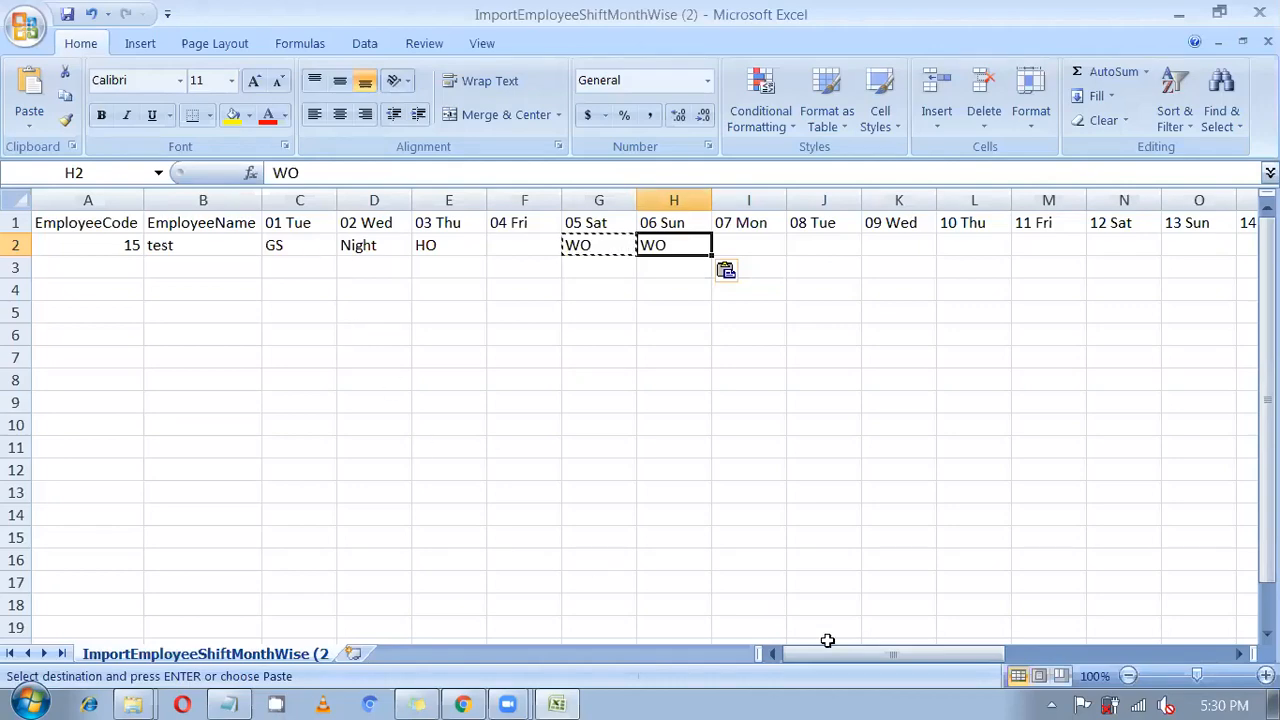
left_click_drag(881, 653, 1040, 656)
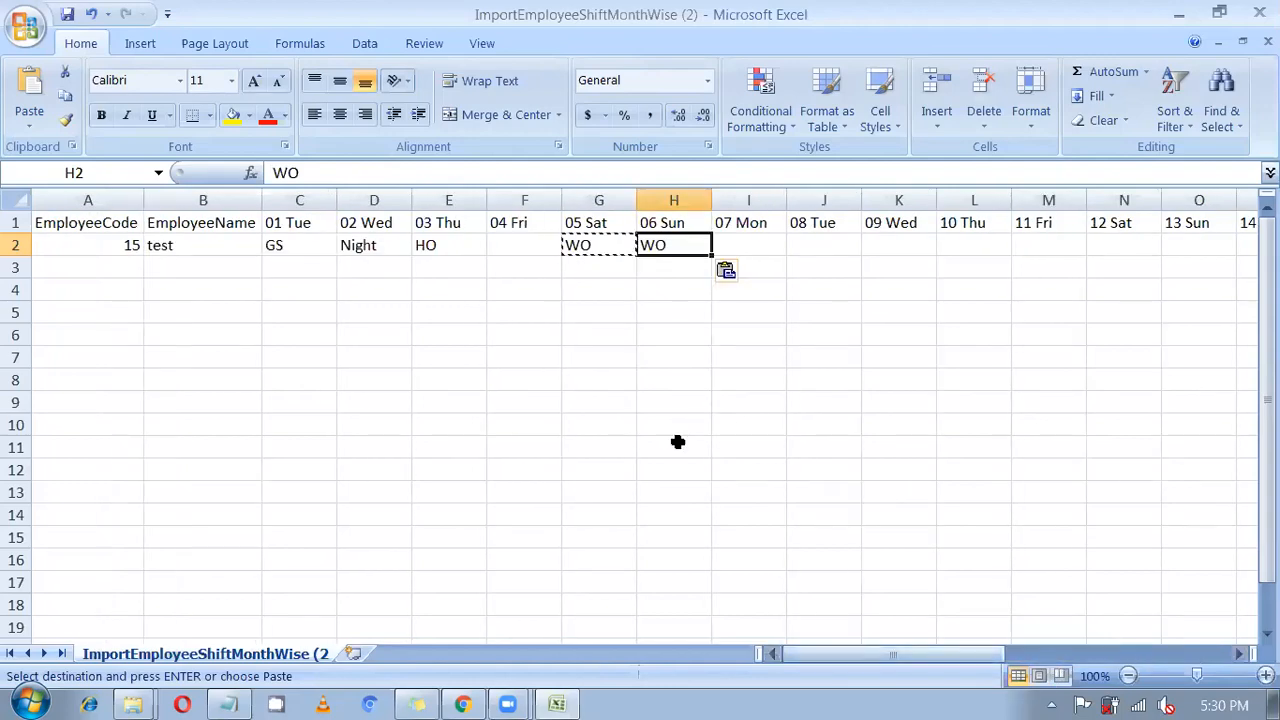
Set the import month to May on the SmartOffice import page.
left_click(478, 700)
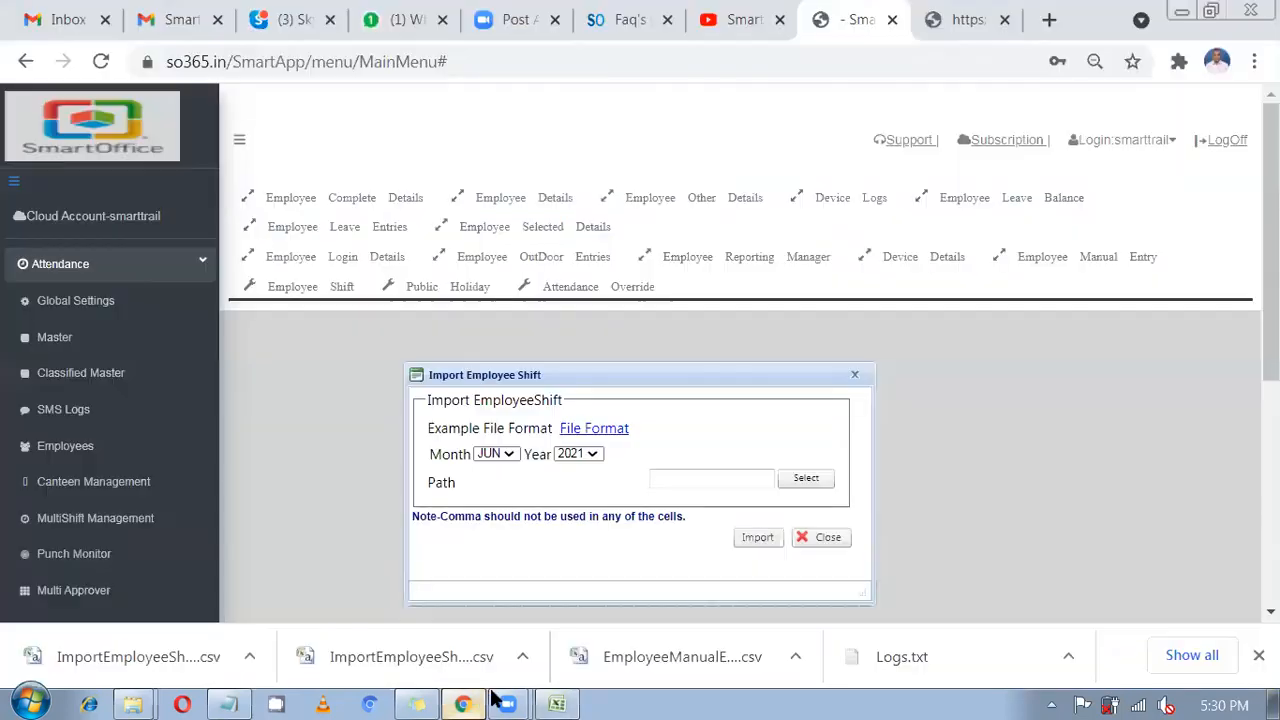
left_click(555, 702)
left_click(462, 704)
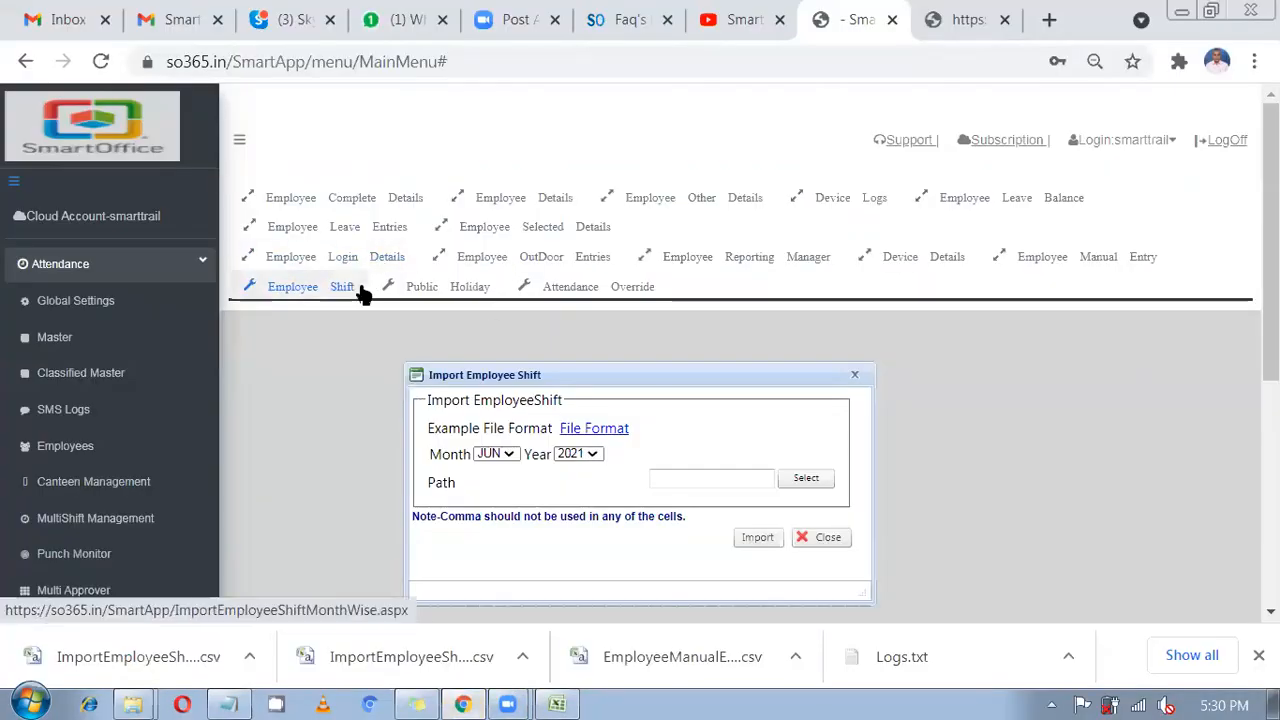
left_click(510, 456)
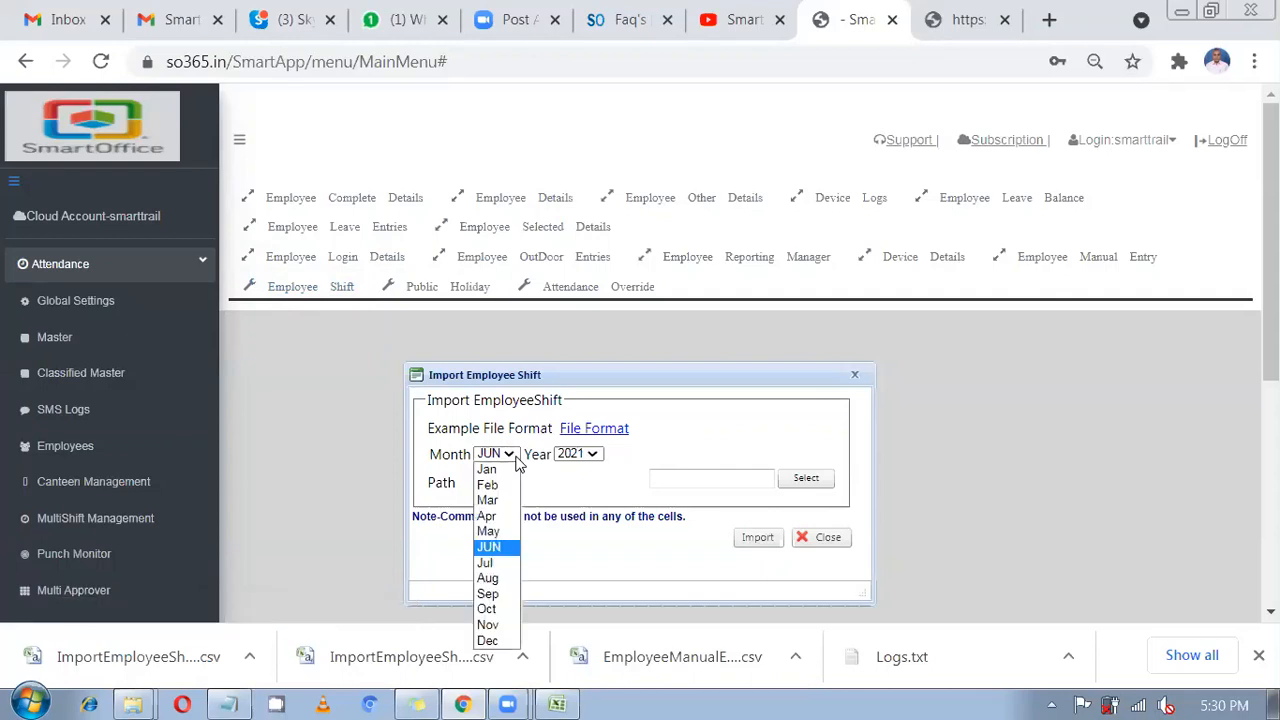
left_click(490, 531)
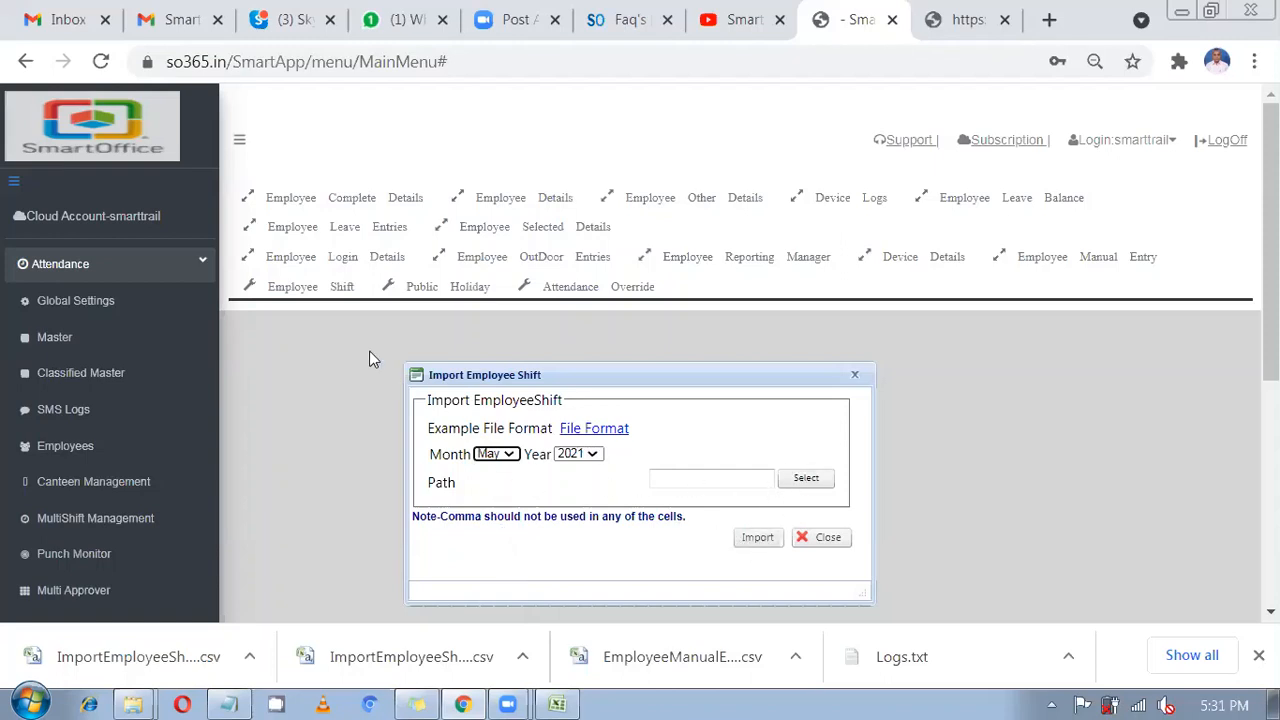
Check Test14's 01-May-2021 record in the Employee Shift Register, then go to Import/Export Excel.
left_click(332, 290)
scroll(543, 443, "down", 3)
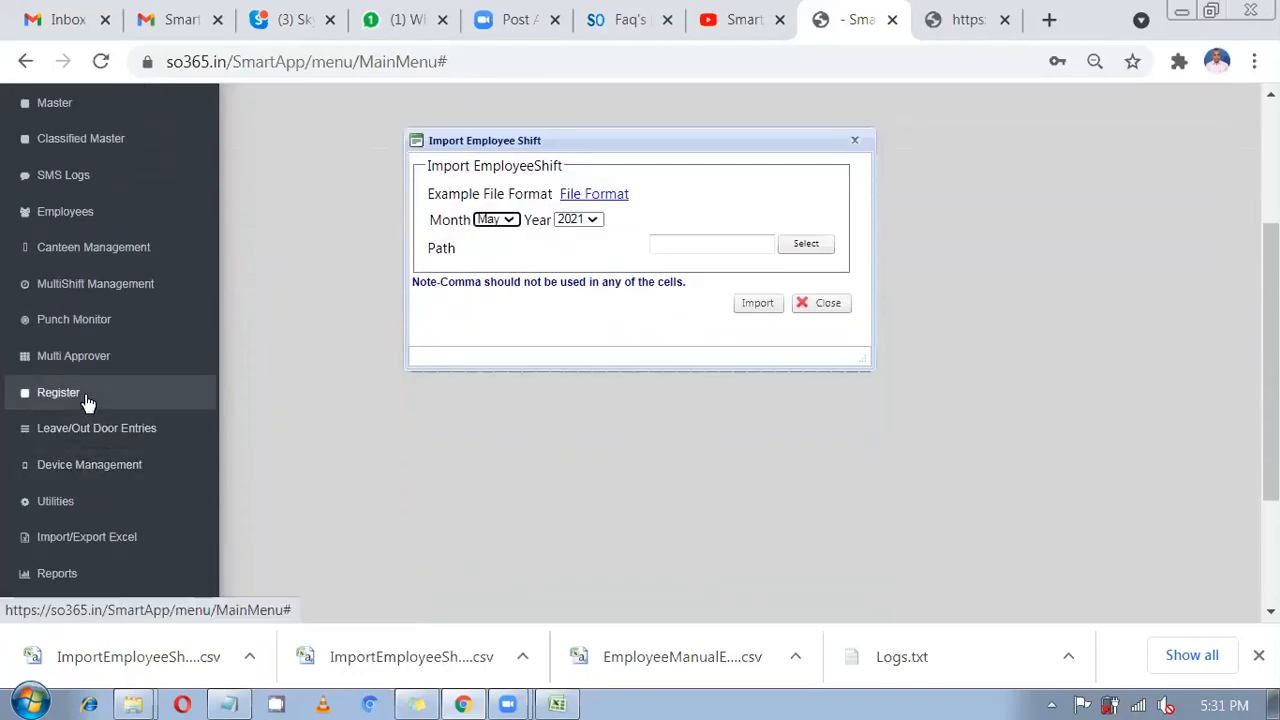
left_click(108, 400)
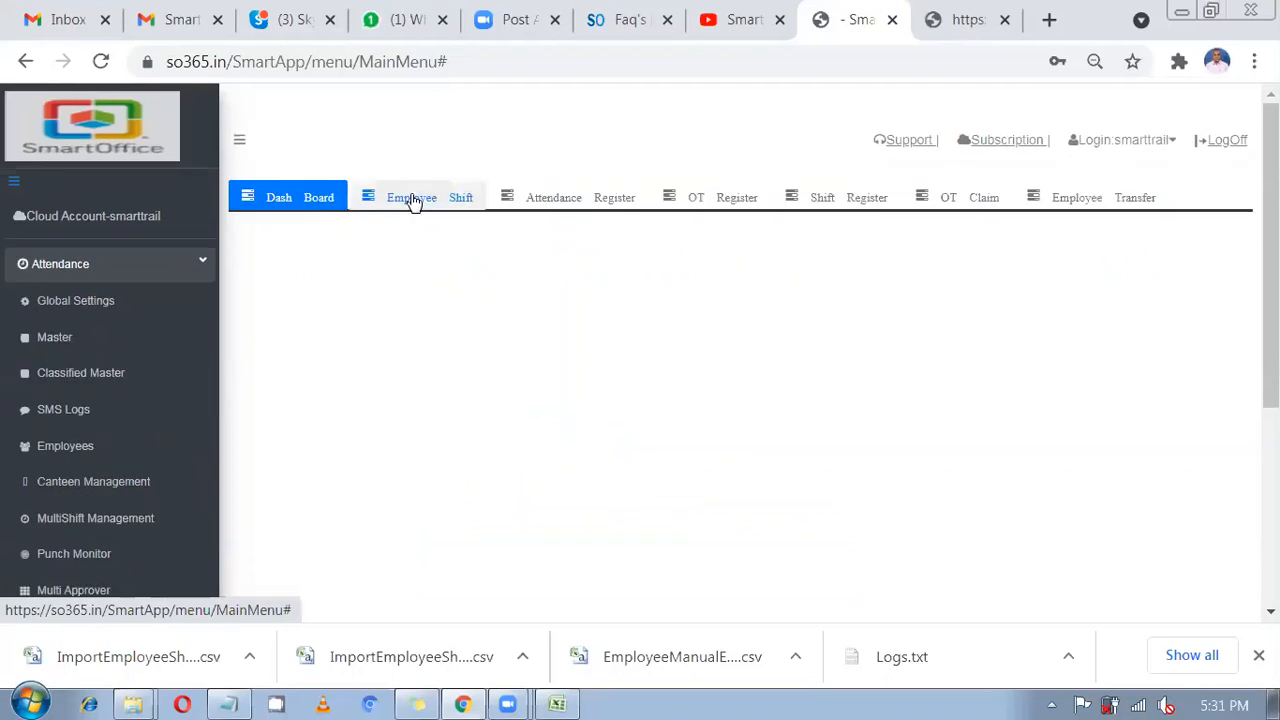
left_click(412, 197)
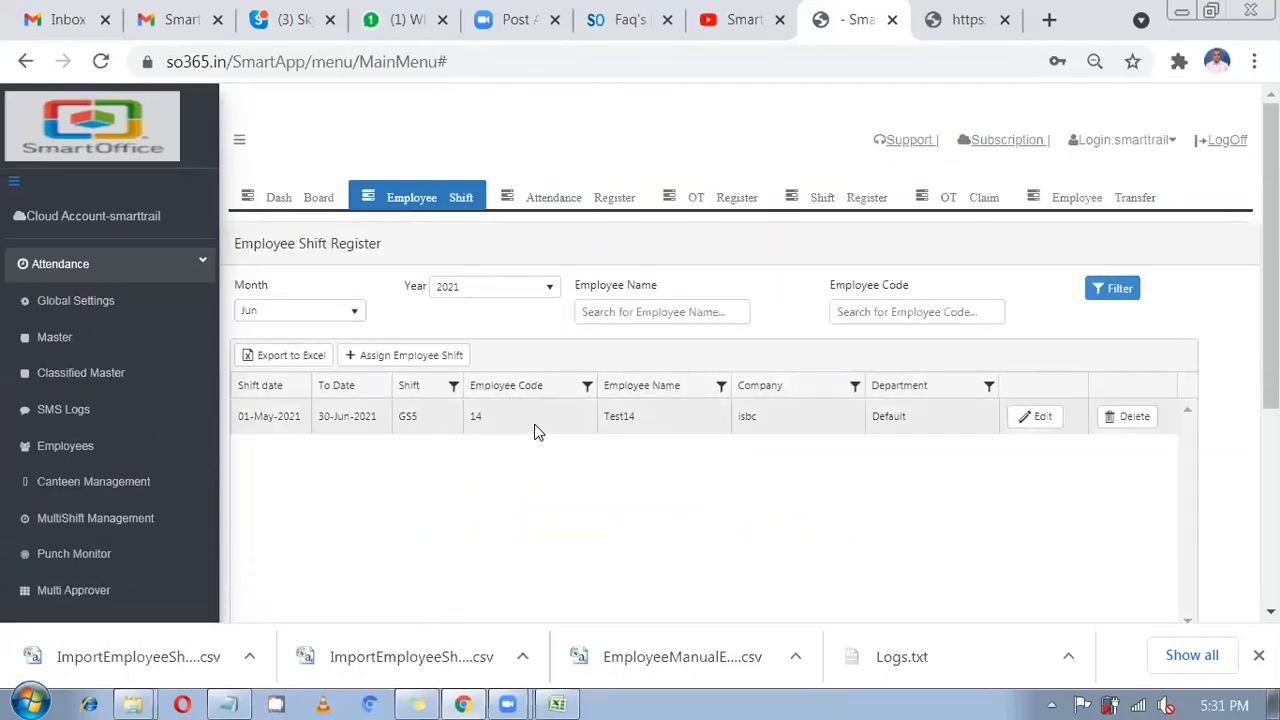
left_click(533, 430)
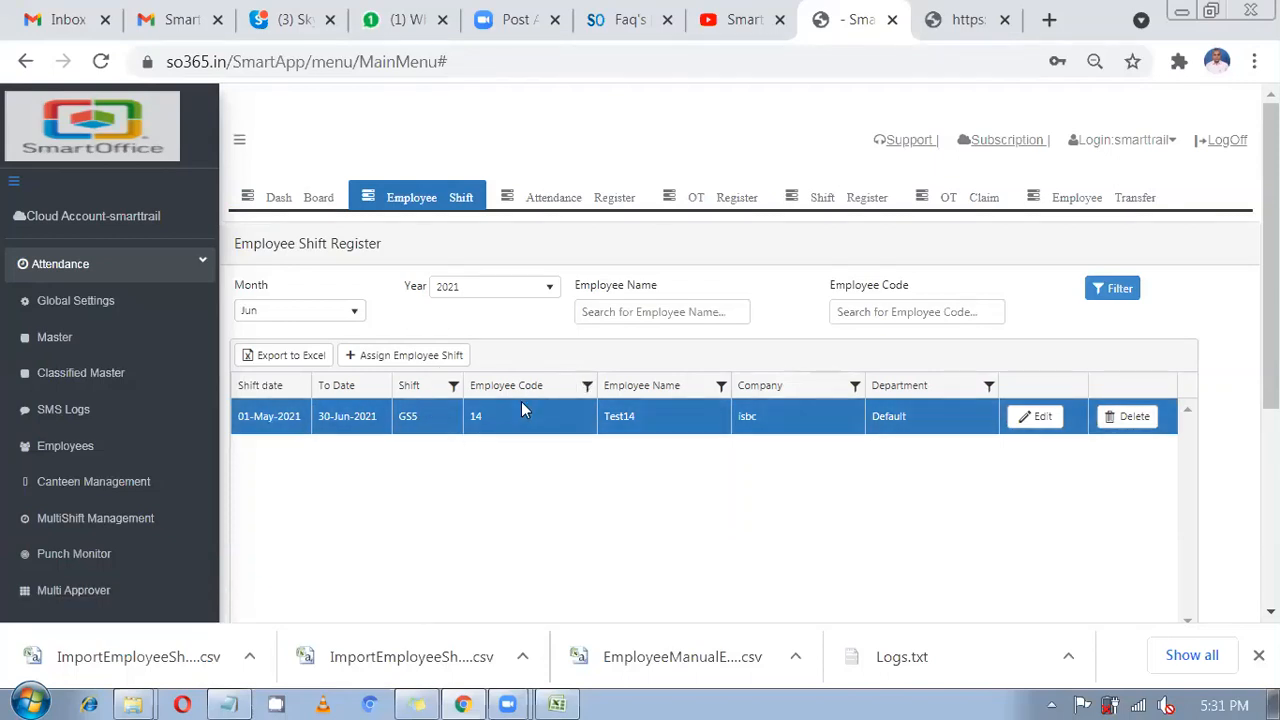
scroll(96, 452, "down", 4)
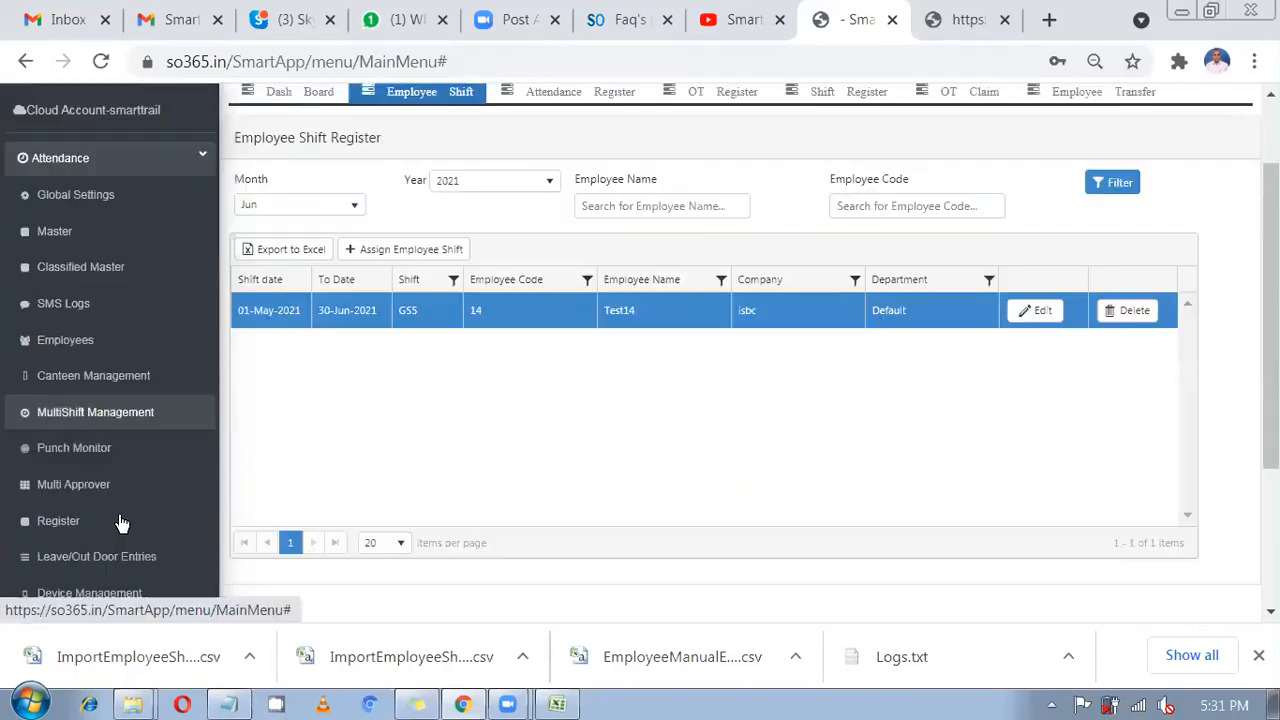
left_click(94, 440)
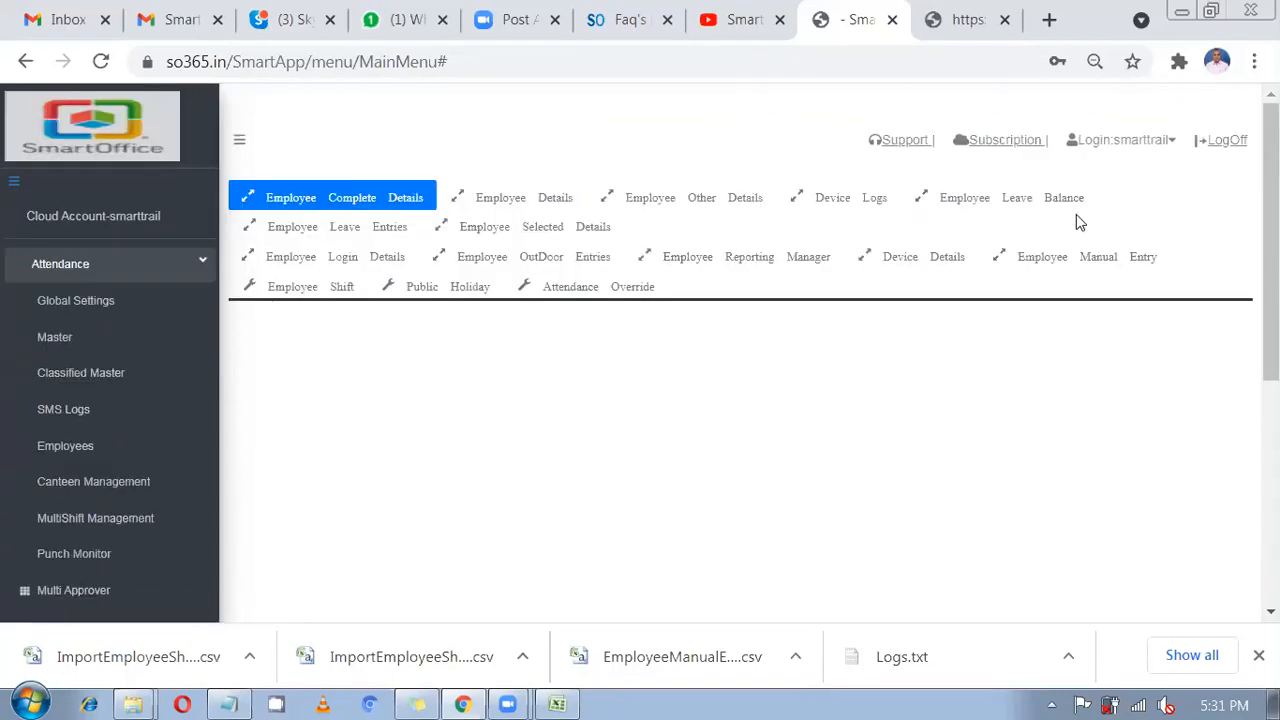
Download the Employee Manual Entry file format and open EmployeeManualEntry (2) in Excel.
left_click(1062, 266)
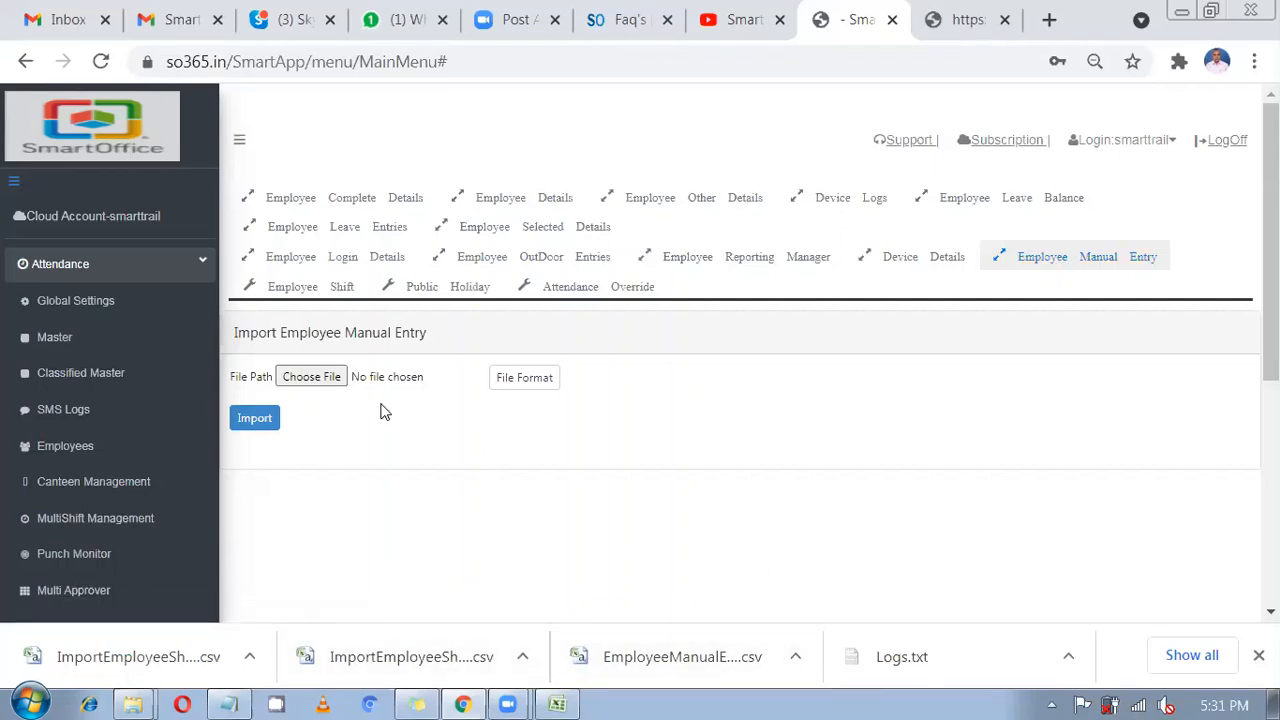
left_click(510, 389)
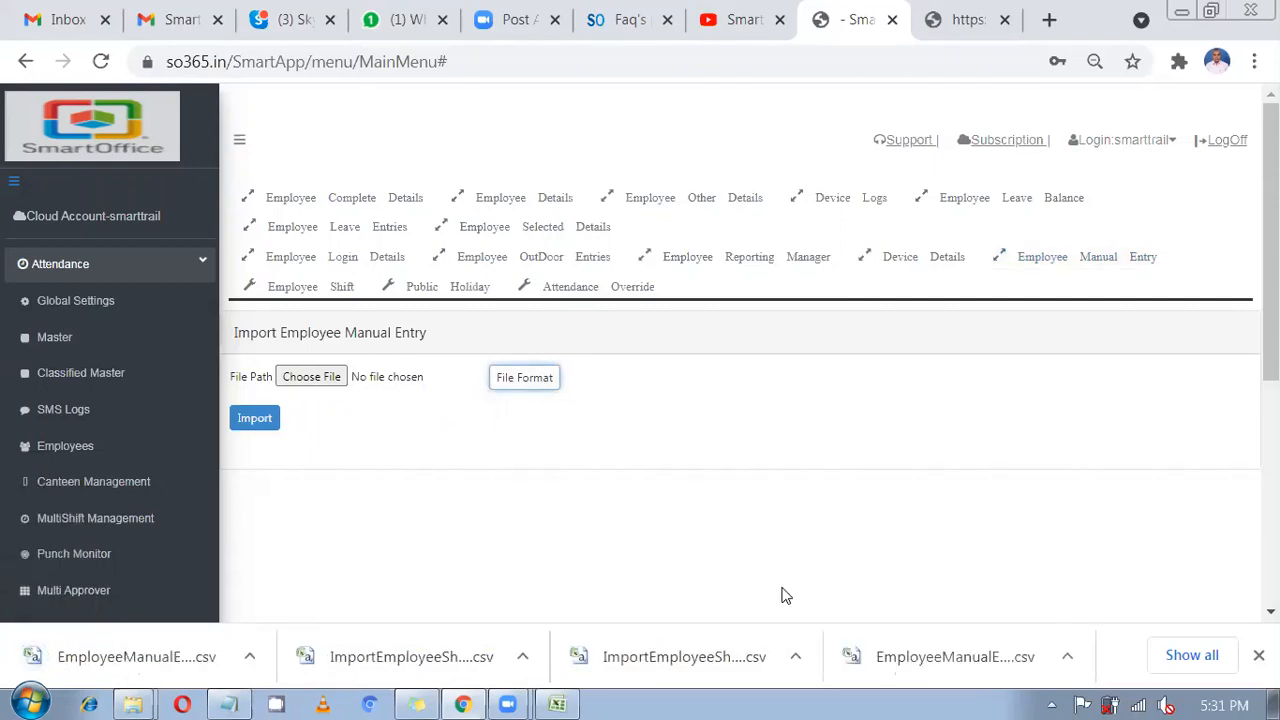
left_click(240, 650)
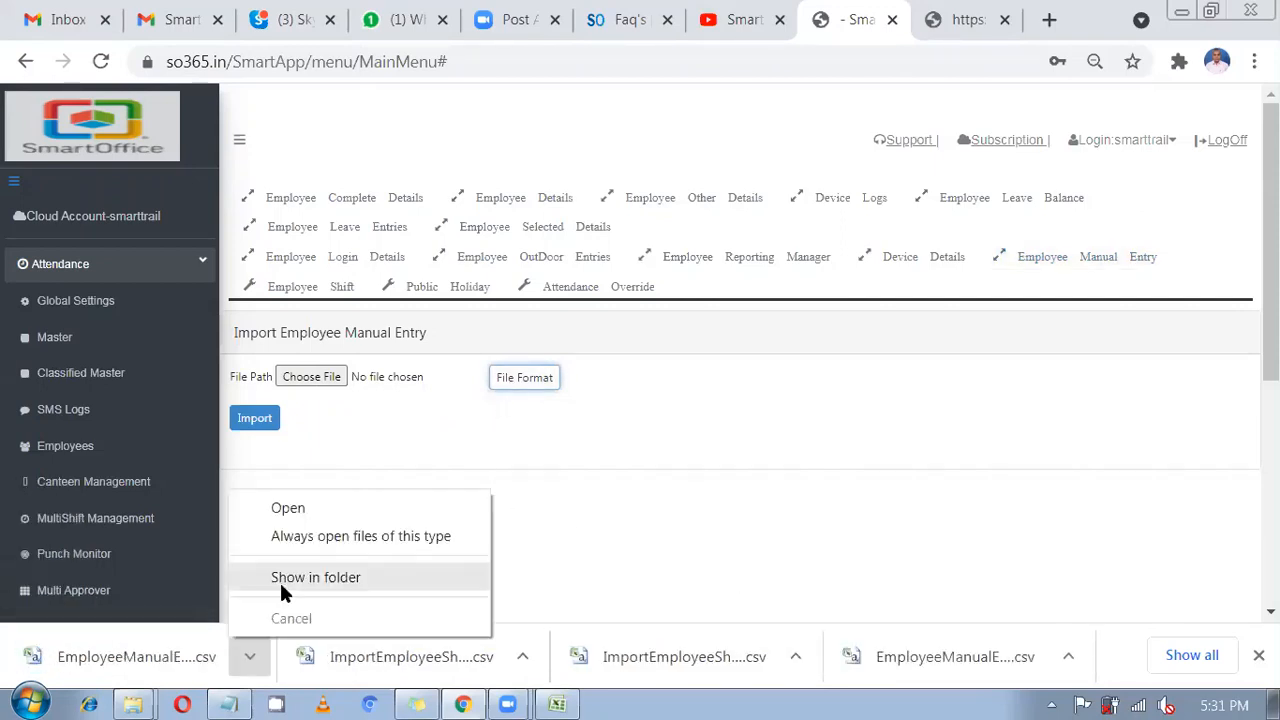
left_click(280, 582)
double_click(337, 153)
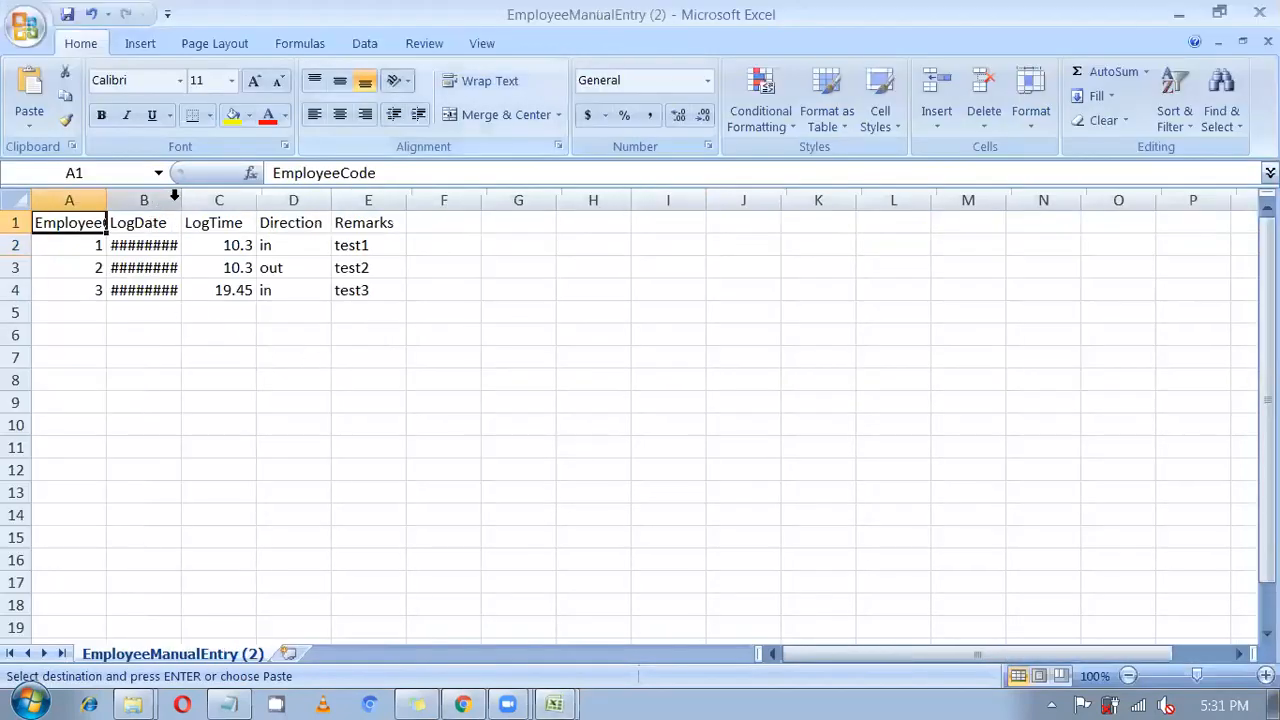
Autofit columns A (EmployeeCode) and B (LogDate) to their contents.
left_click(172, 200)
double_click(180, 200)
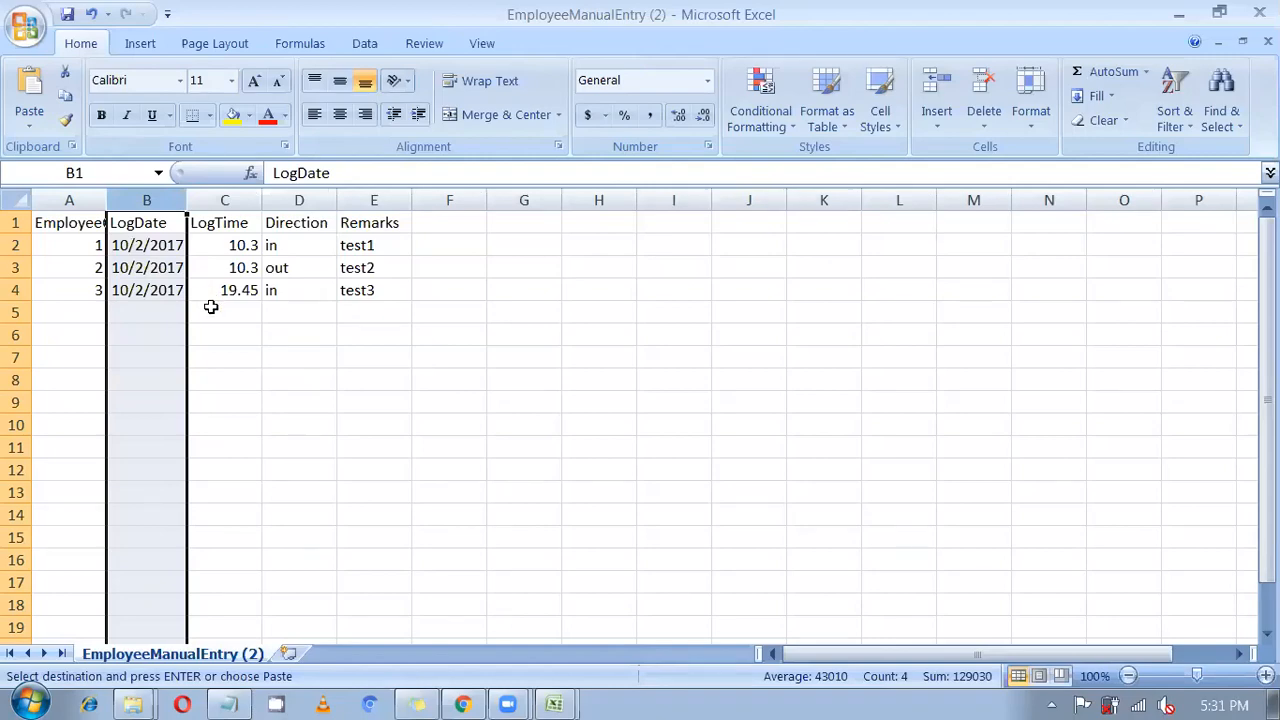
left_click(191, 328)
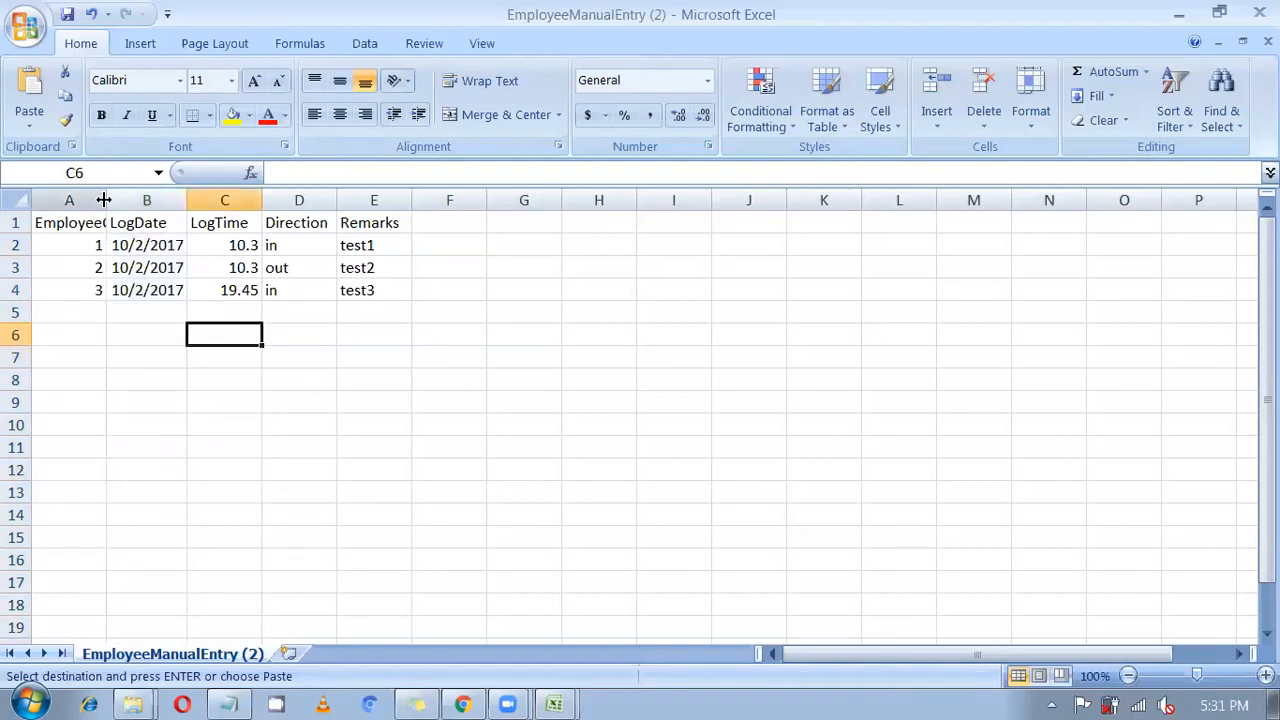
double_click(106, 200)
left_click_drag(128, 245, 136, 282)
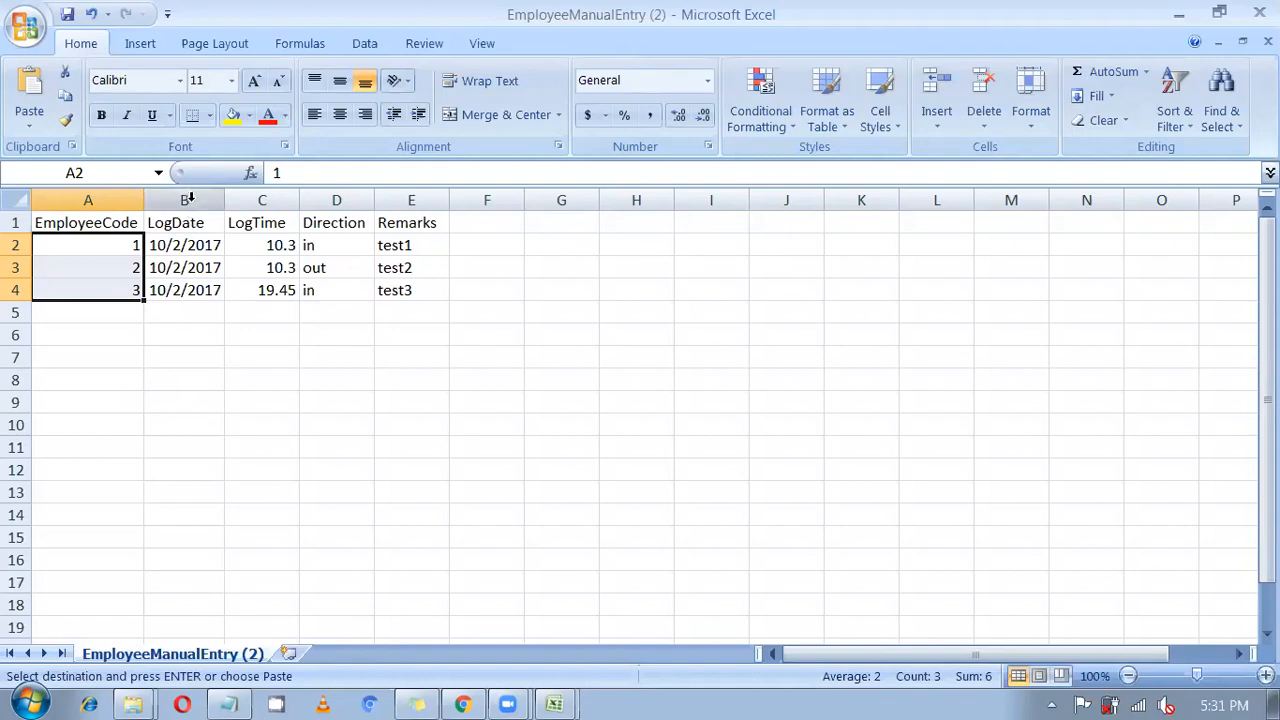
Give the LogDate column the custom date format yyyy-MM-dd.
left_click(190, 200)
right_click(190, 200)
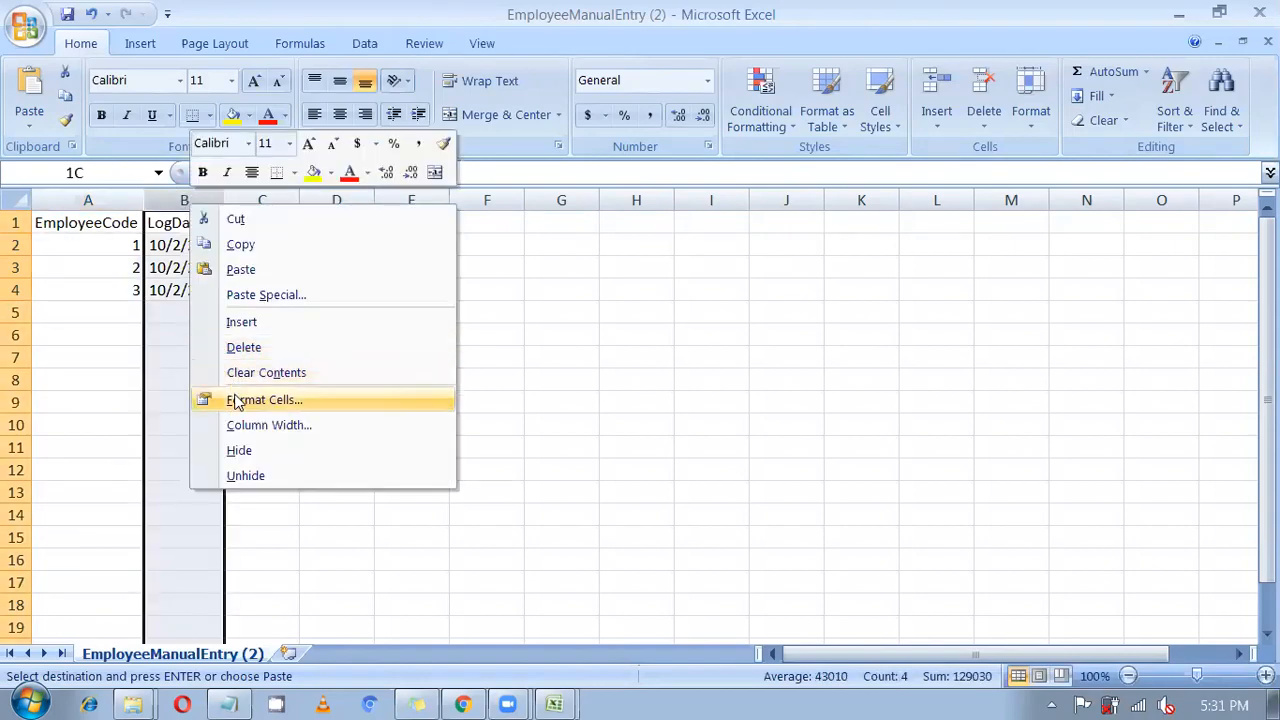
left_click(232, 399)
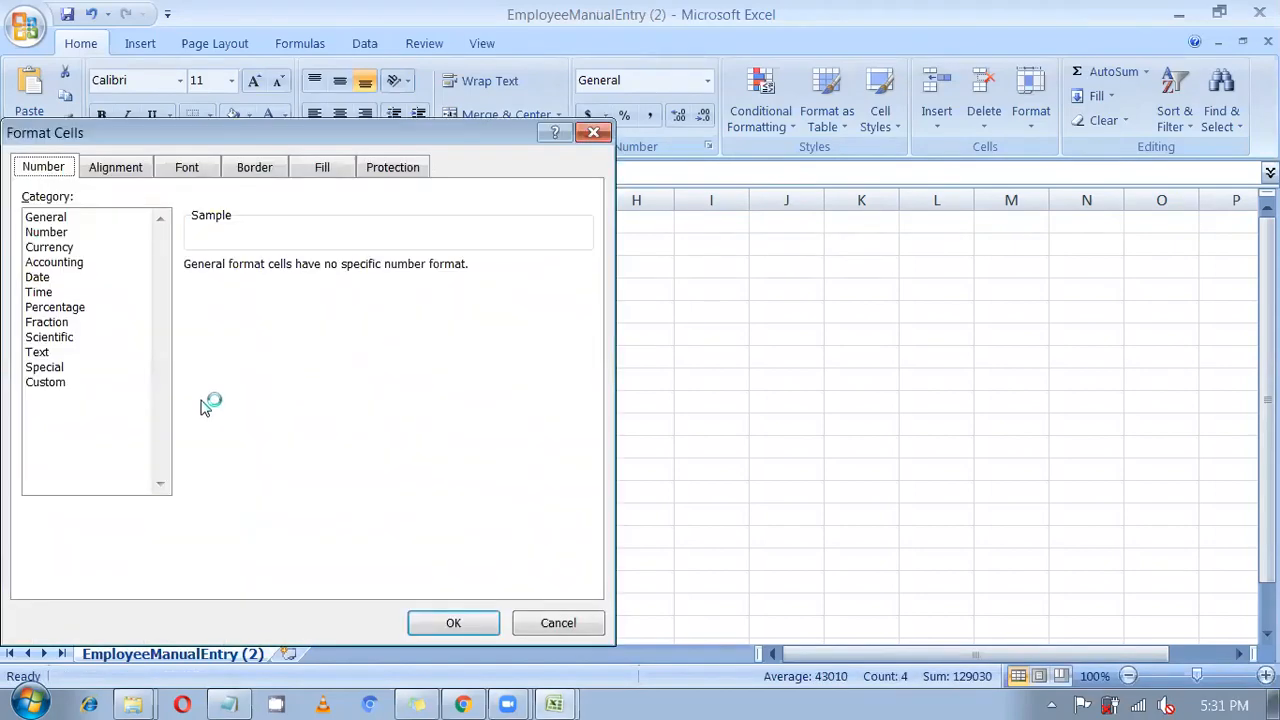
left_click(55, 381)
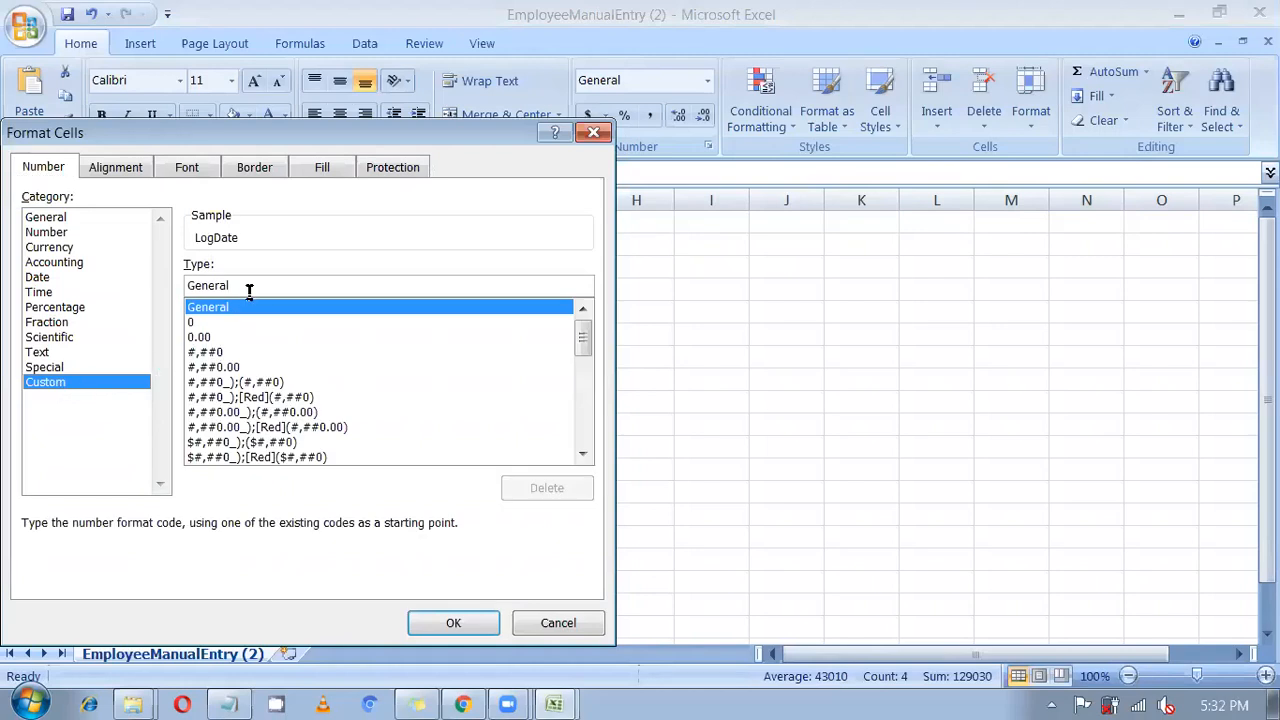
double_click(184, 286)
key("BackSpace")
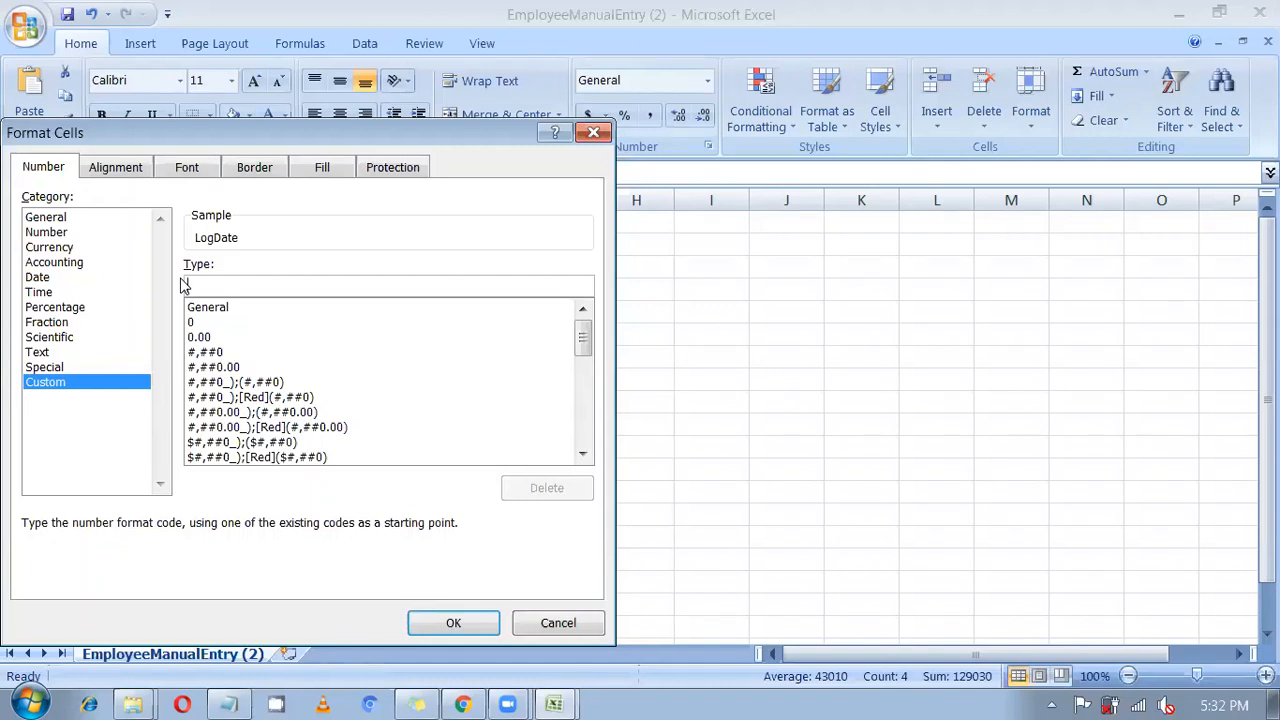
type("yyyy-")
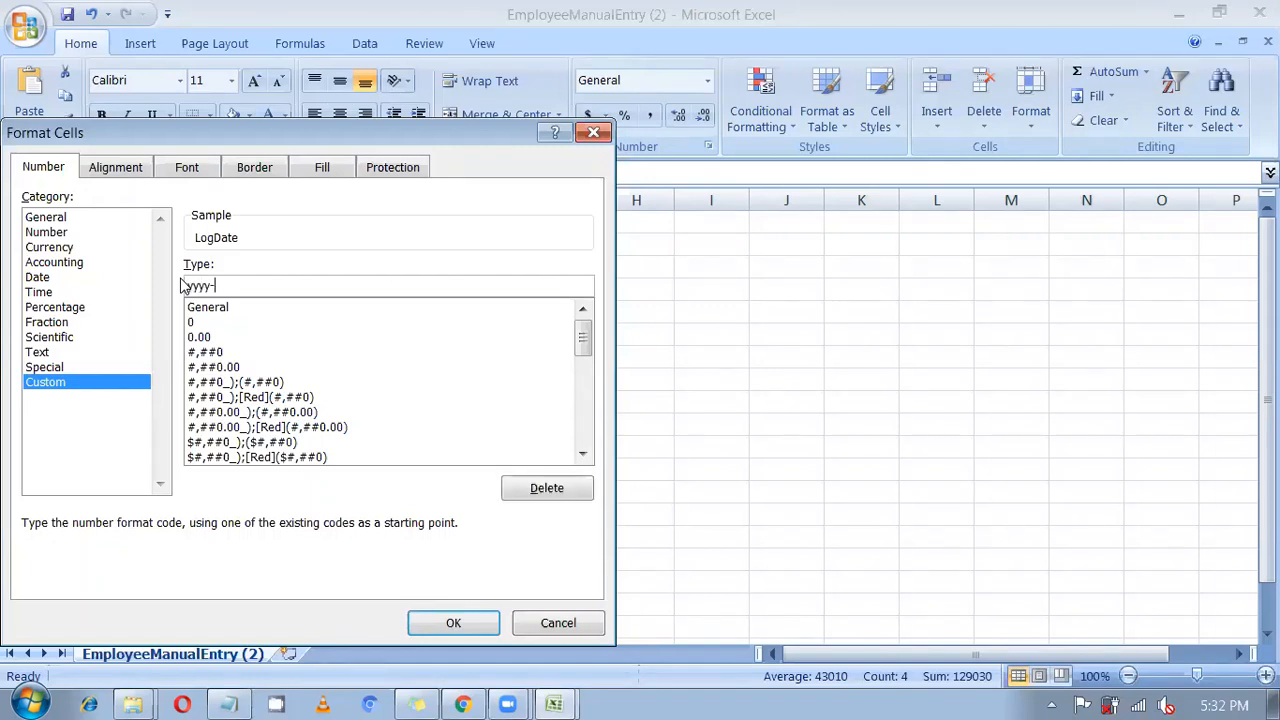
type("MM-dd")
key("Return")
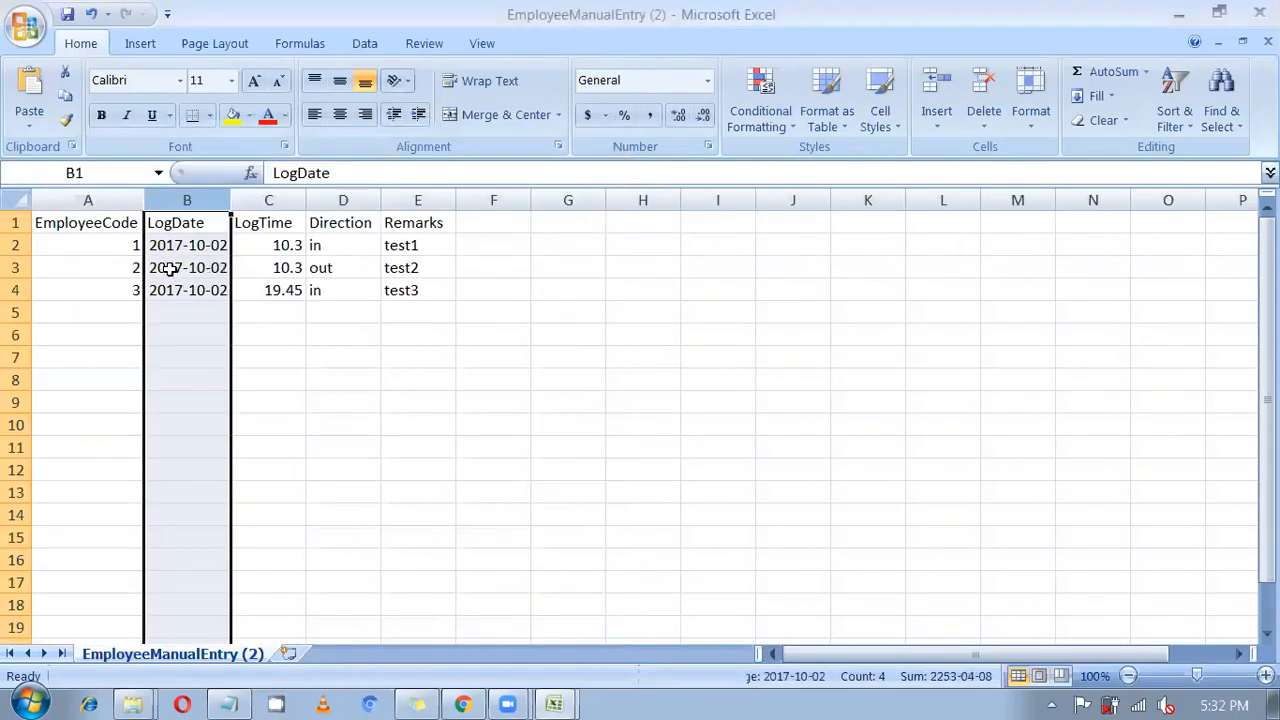
left_click(169, 341)
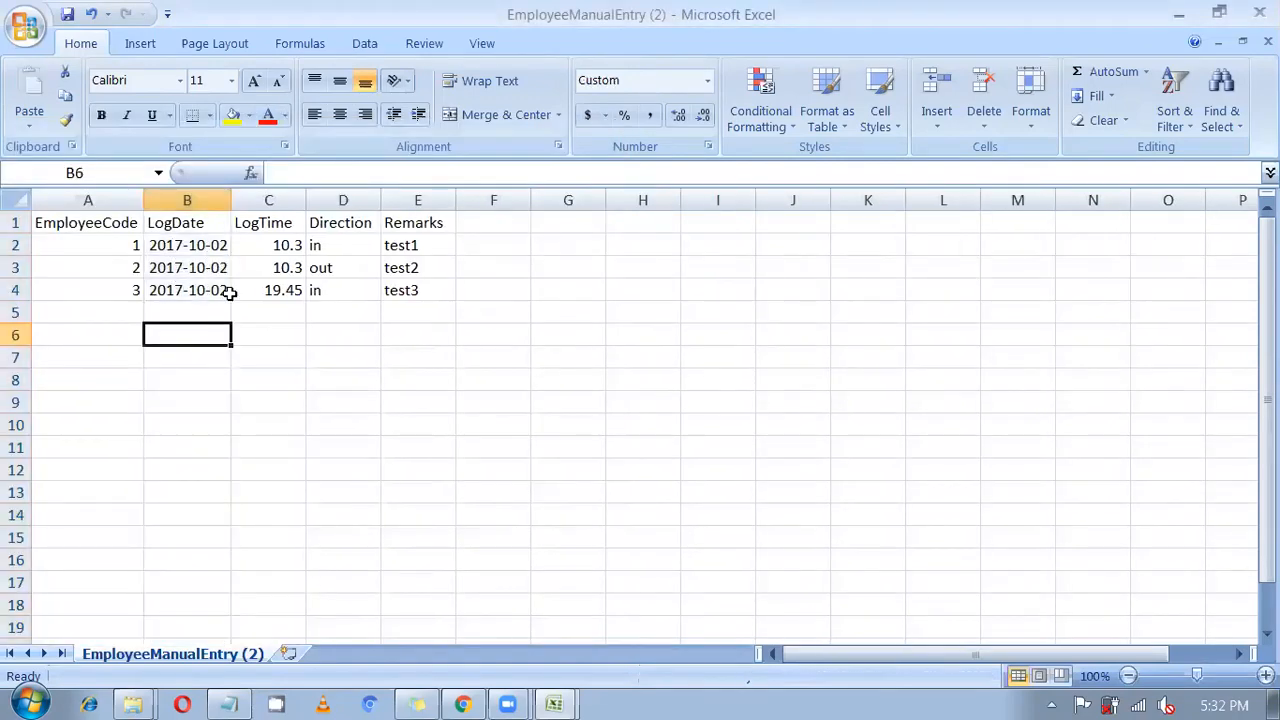
left_click(277, 200)
right_click(281, 200)
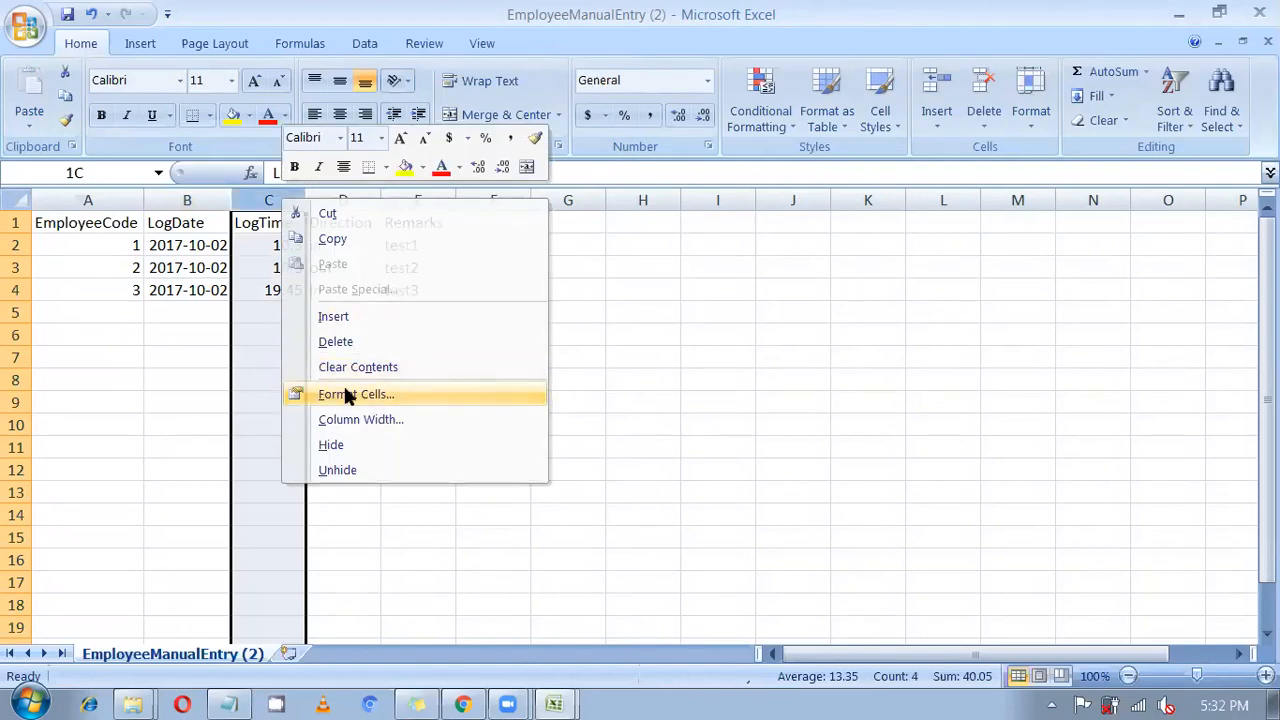
Give the LogTime column the custom time format HH.mm.
left_click(343, 391)
left_click(100, 376)
double_click(255, 277)
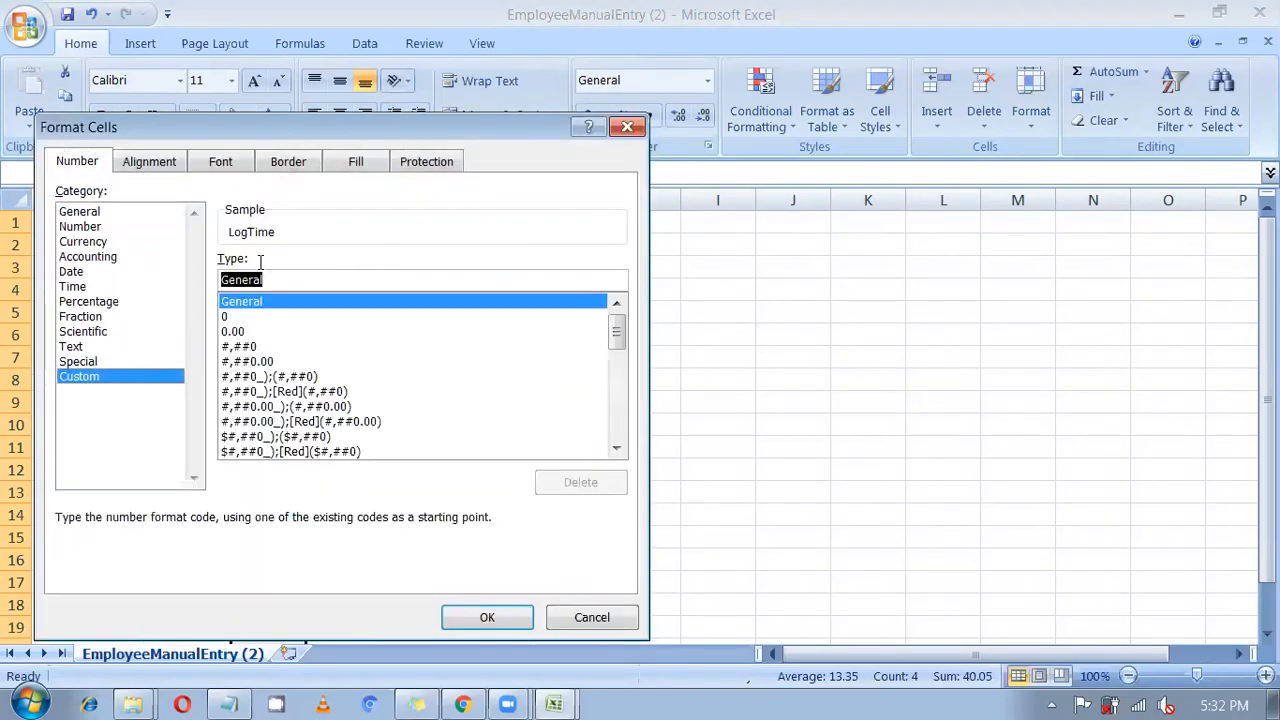
key("BackSpace")
type("HH")
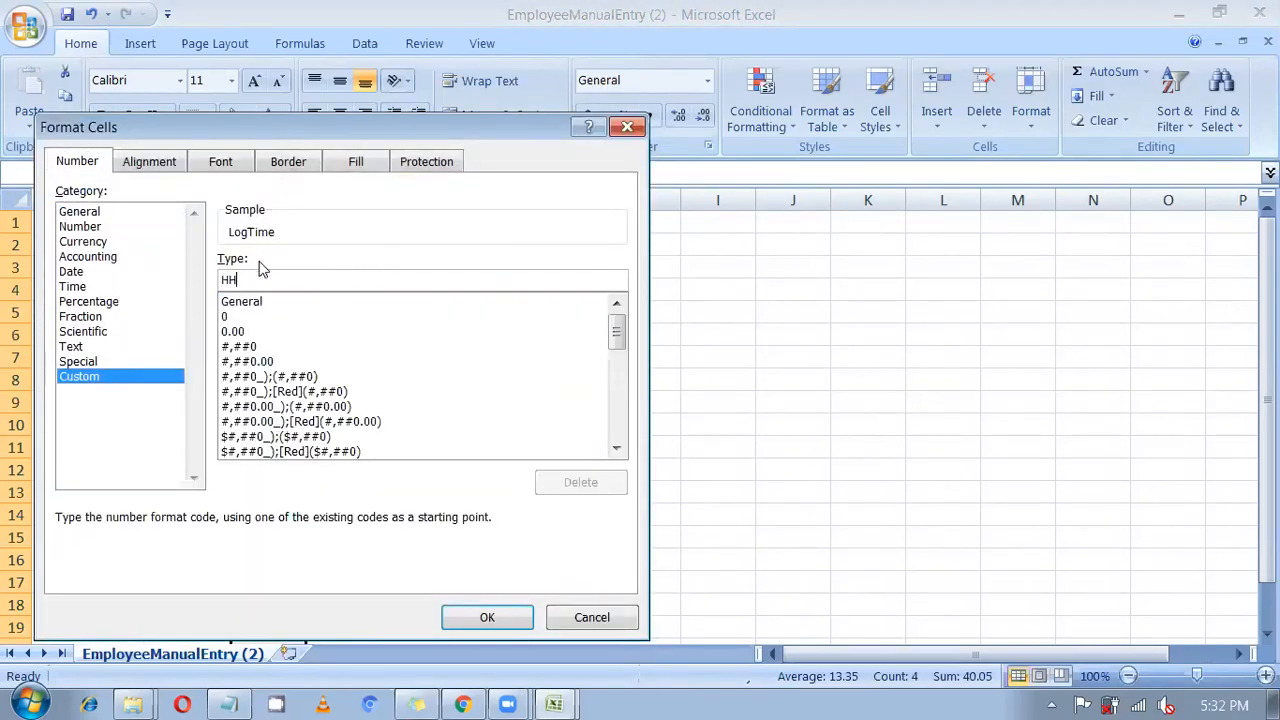
type(".mm.ss")
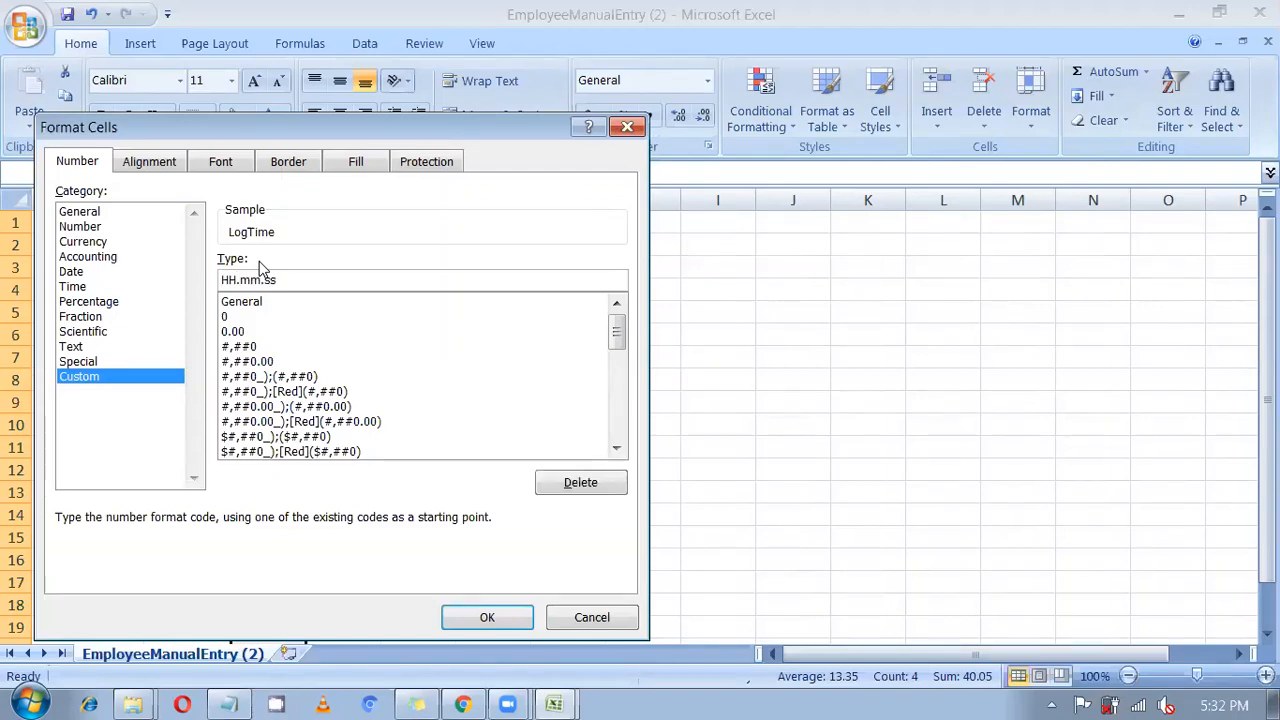
key("Return")
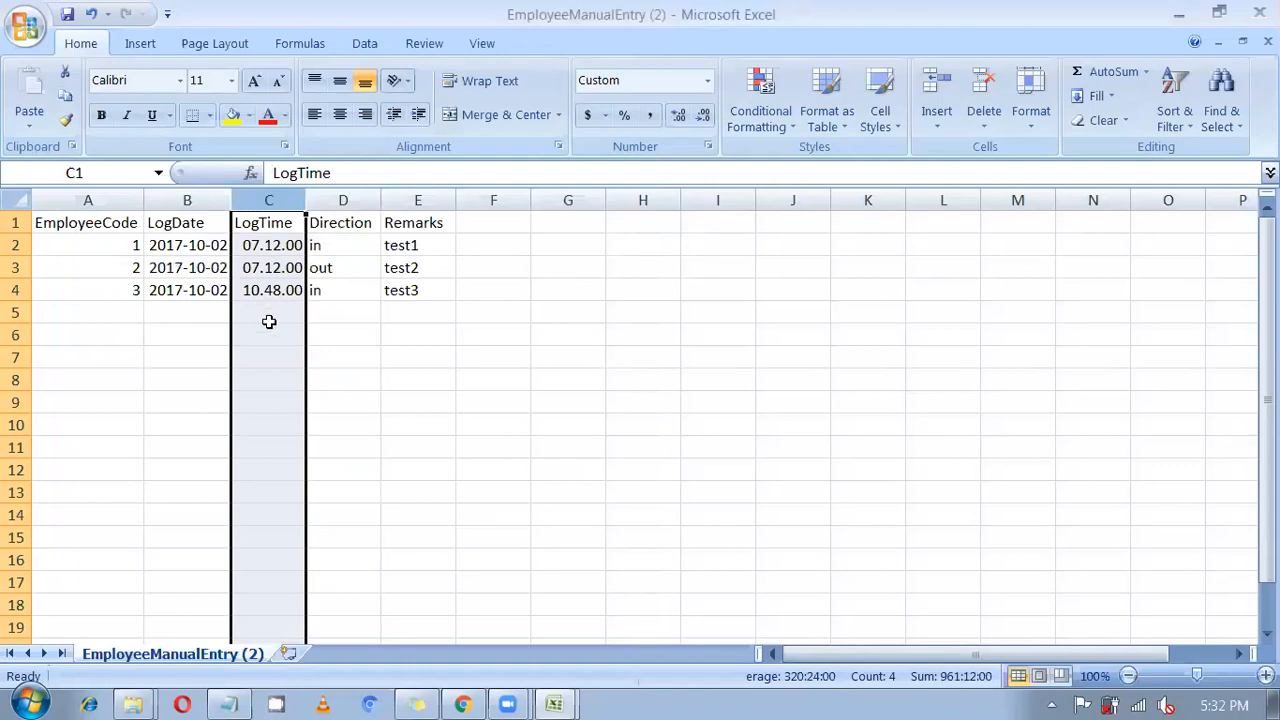
left_click(269, 321)
Review the date, time, direction (in/out) and remark test1–test3 entries in rows 2–4.
left_click(208, 266)
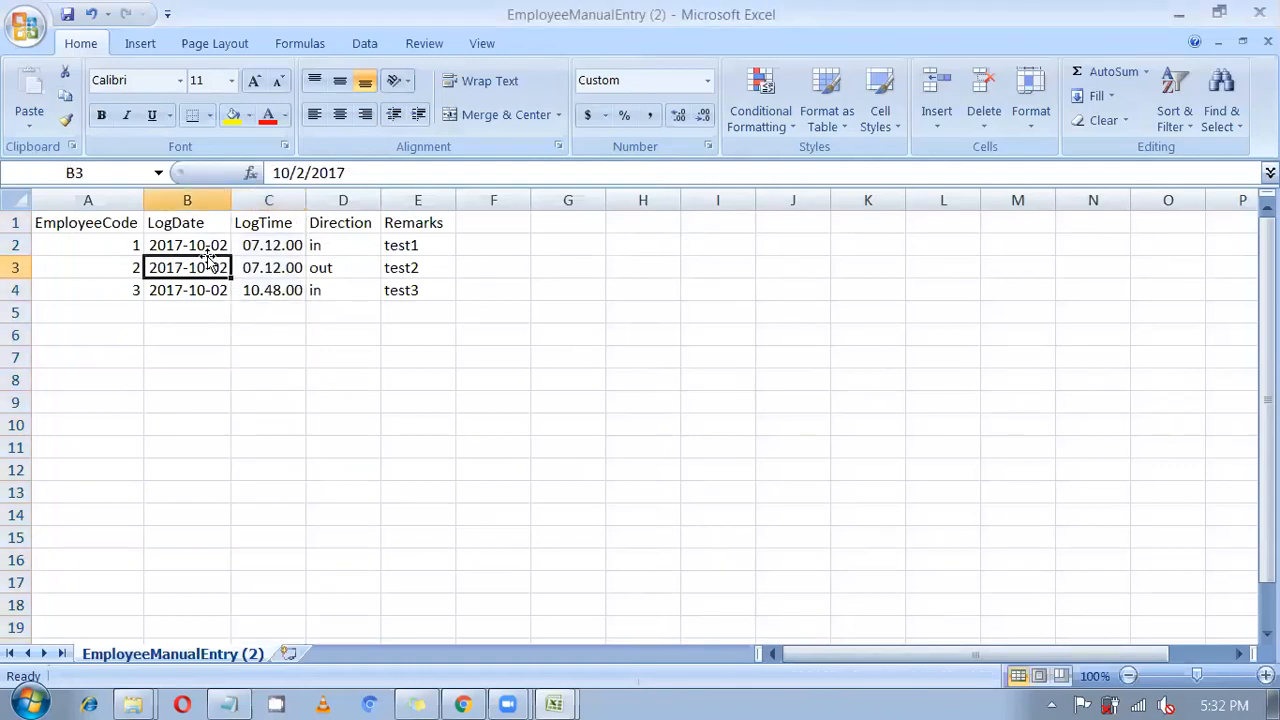
left_click(268, 281)
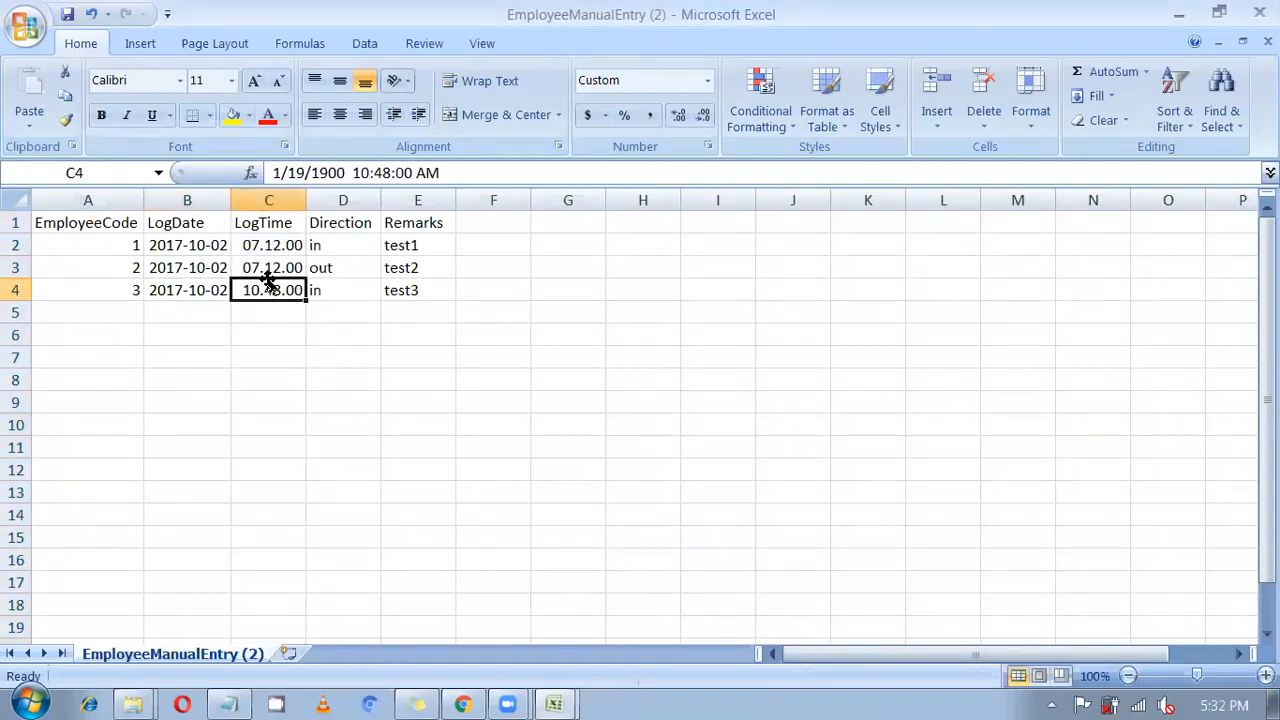
left_click(292, 330)
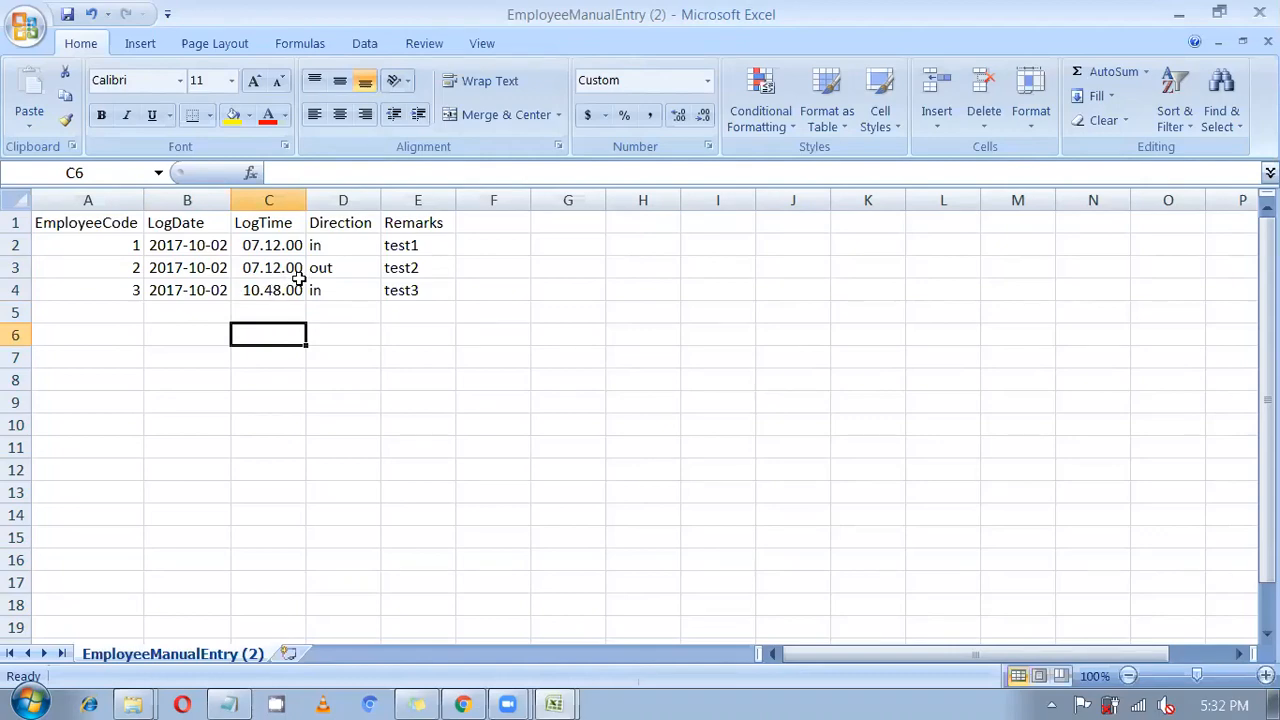
left_click_drag(360, 245, 362, 274)
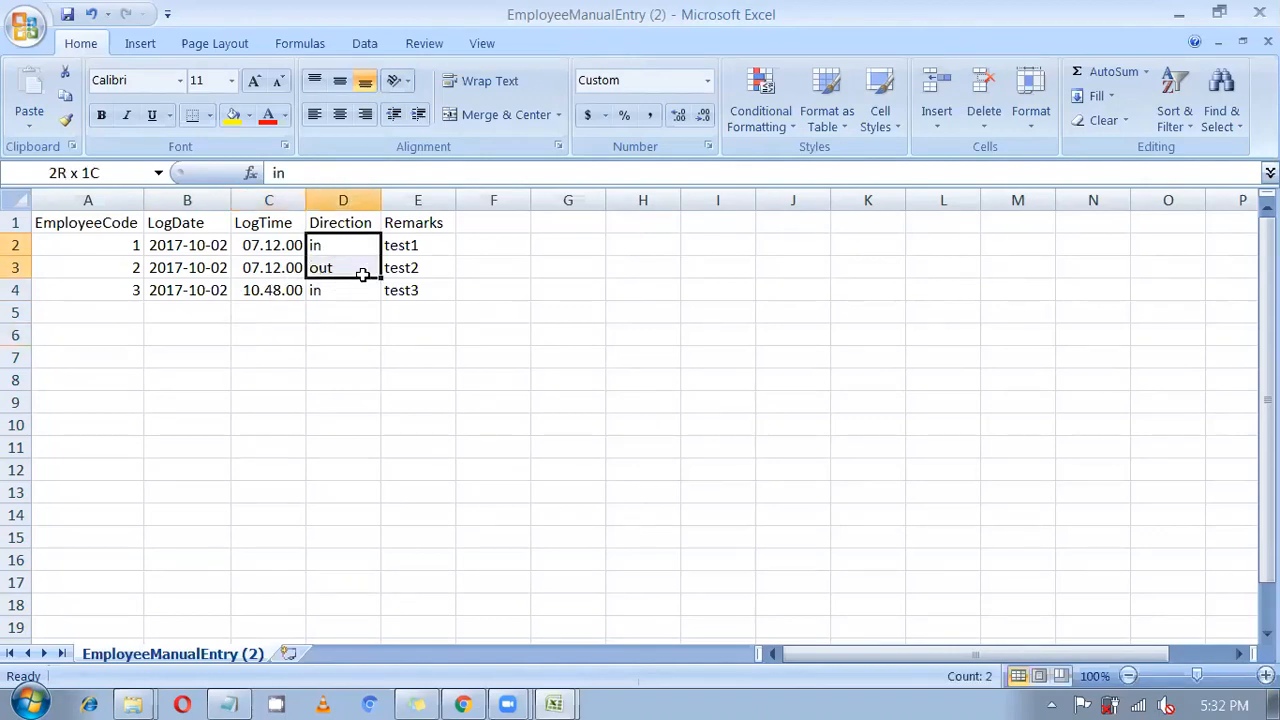
left_click(341, 277)
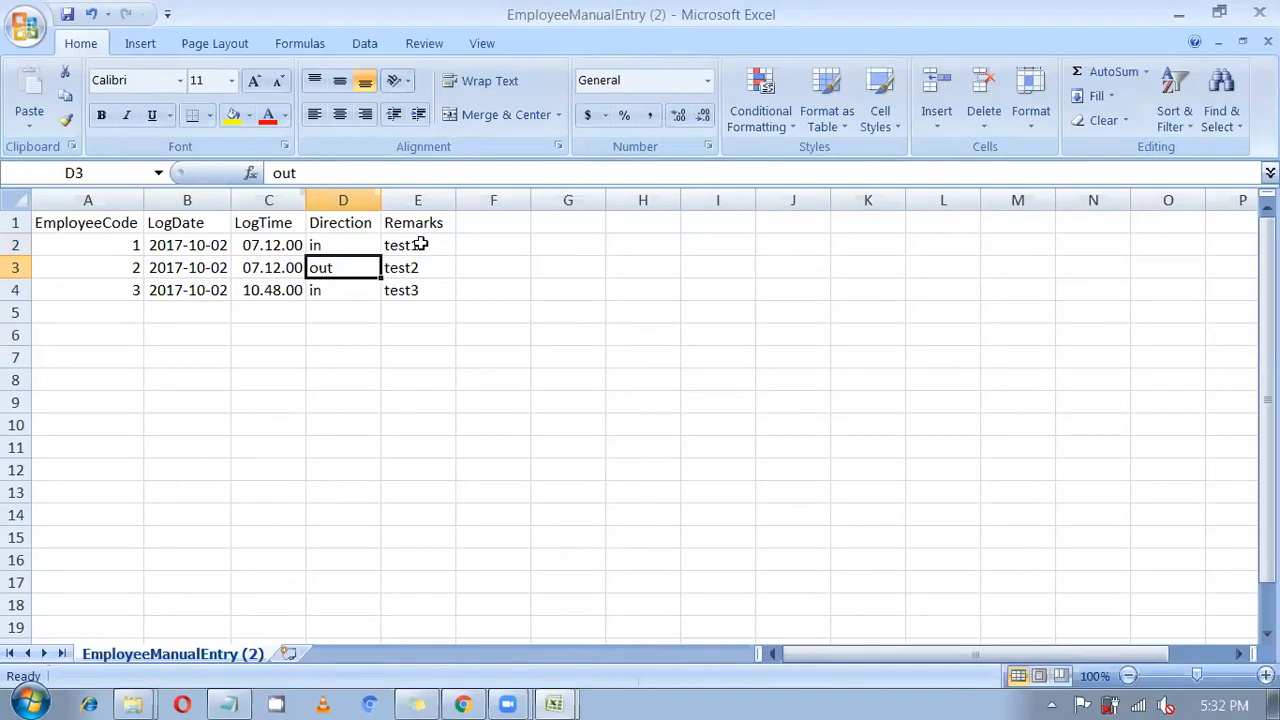
left_click_drag(420, 247, 426, 289)
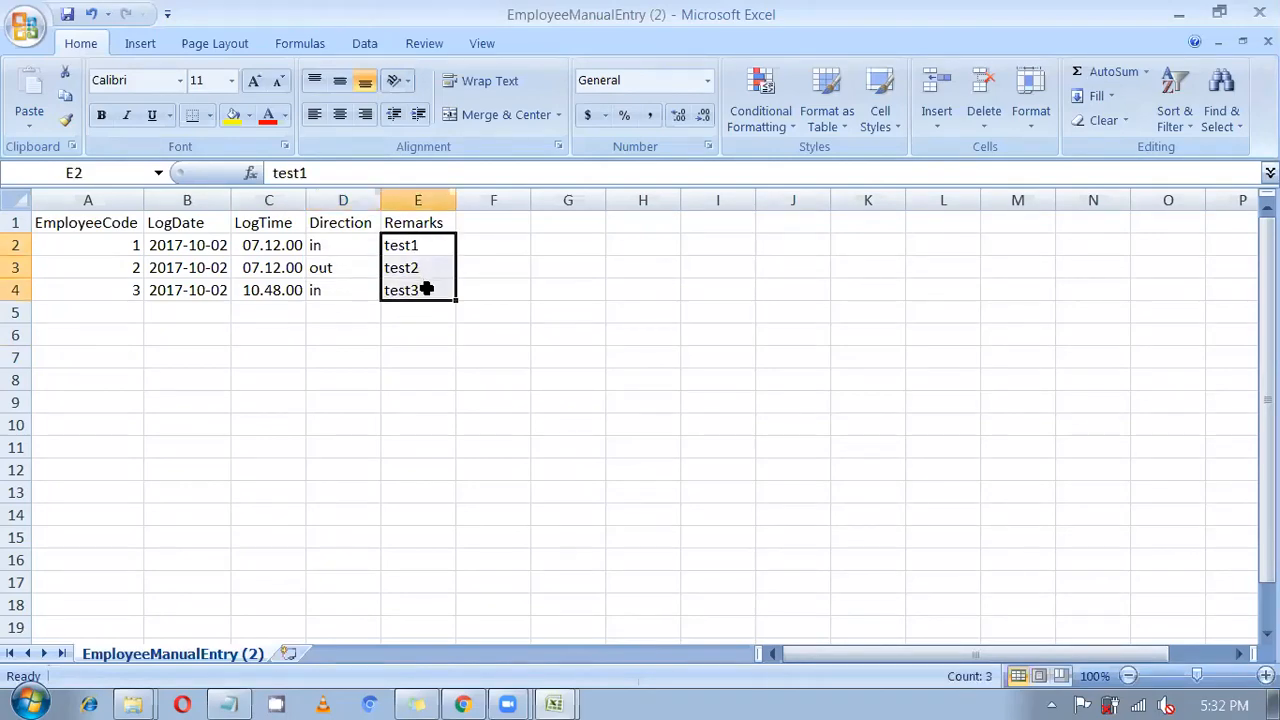
left_click(358, 312)
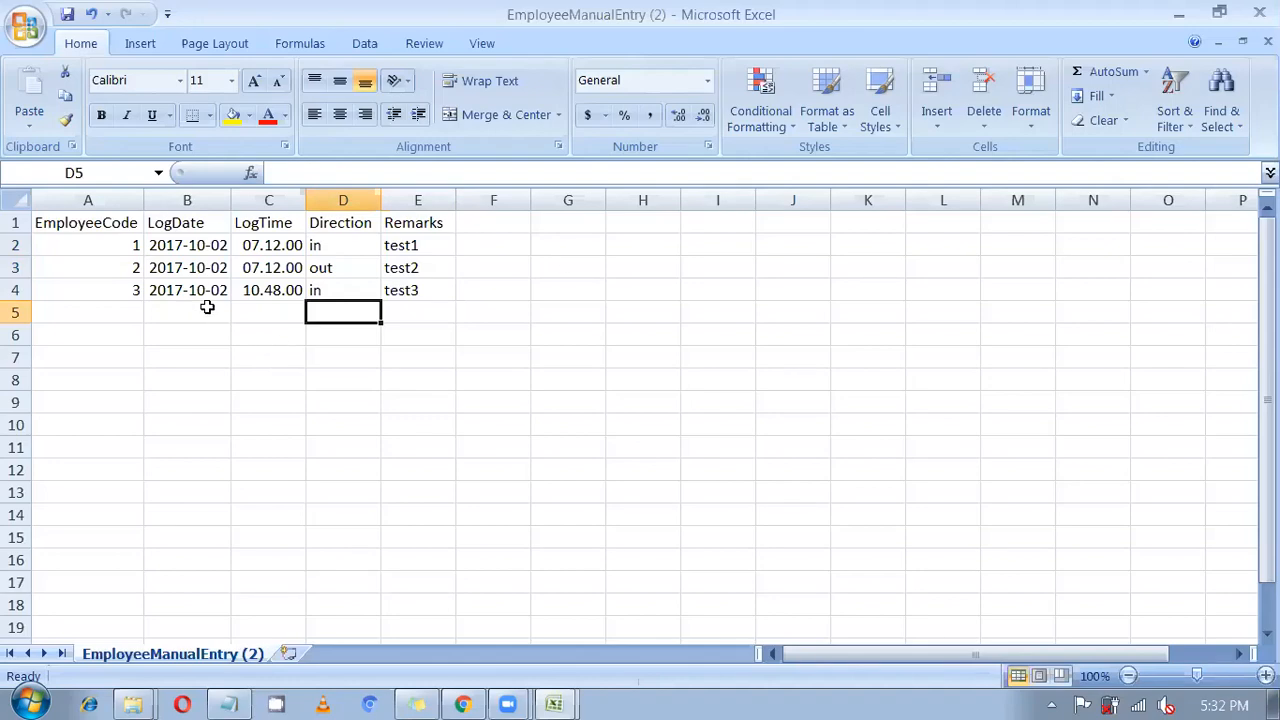
Open the Employee Device Logs view under Device Management in SmartOffice.
left_click(463, 704)
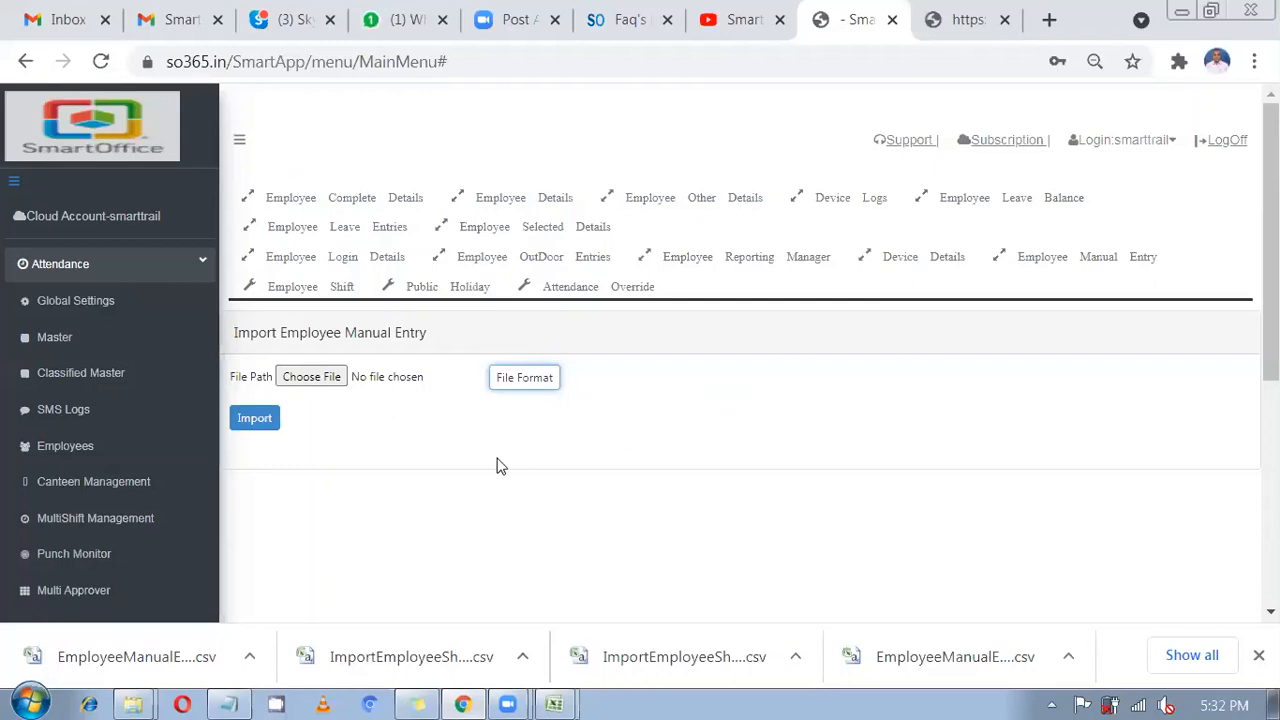
scroll(120, 460, "down", 1)
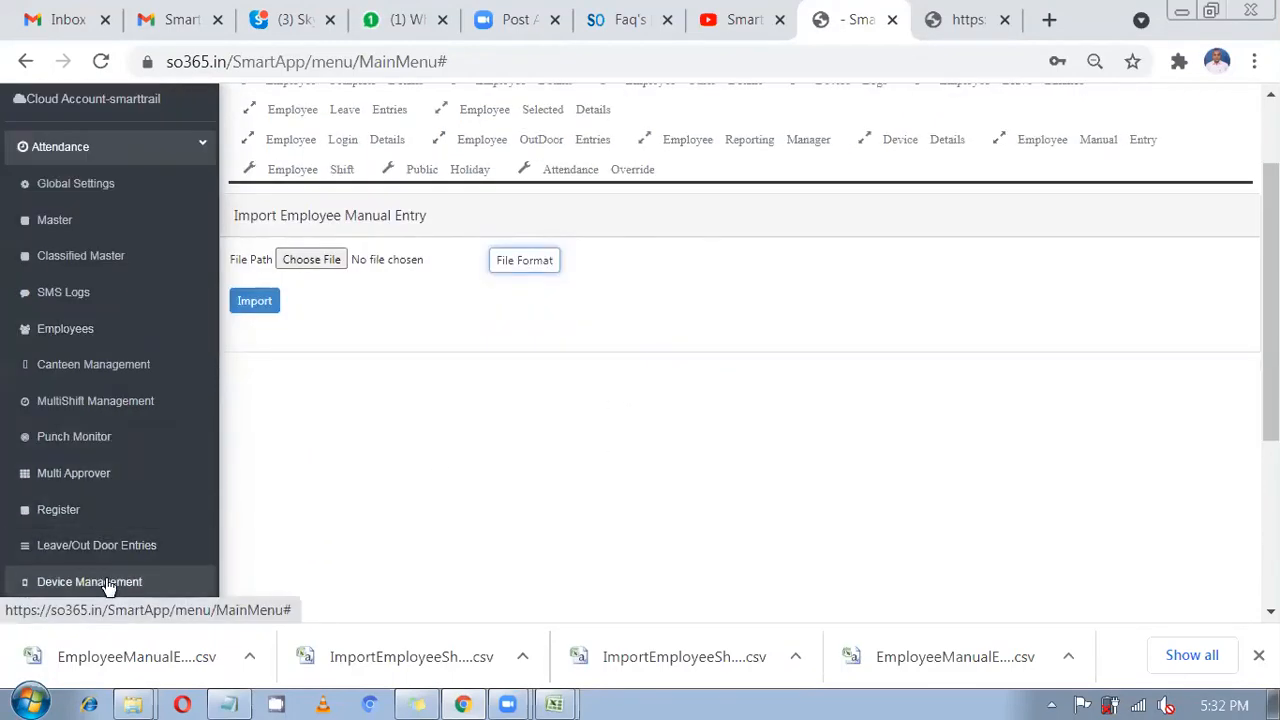
left_click(105, 584)
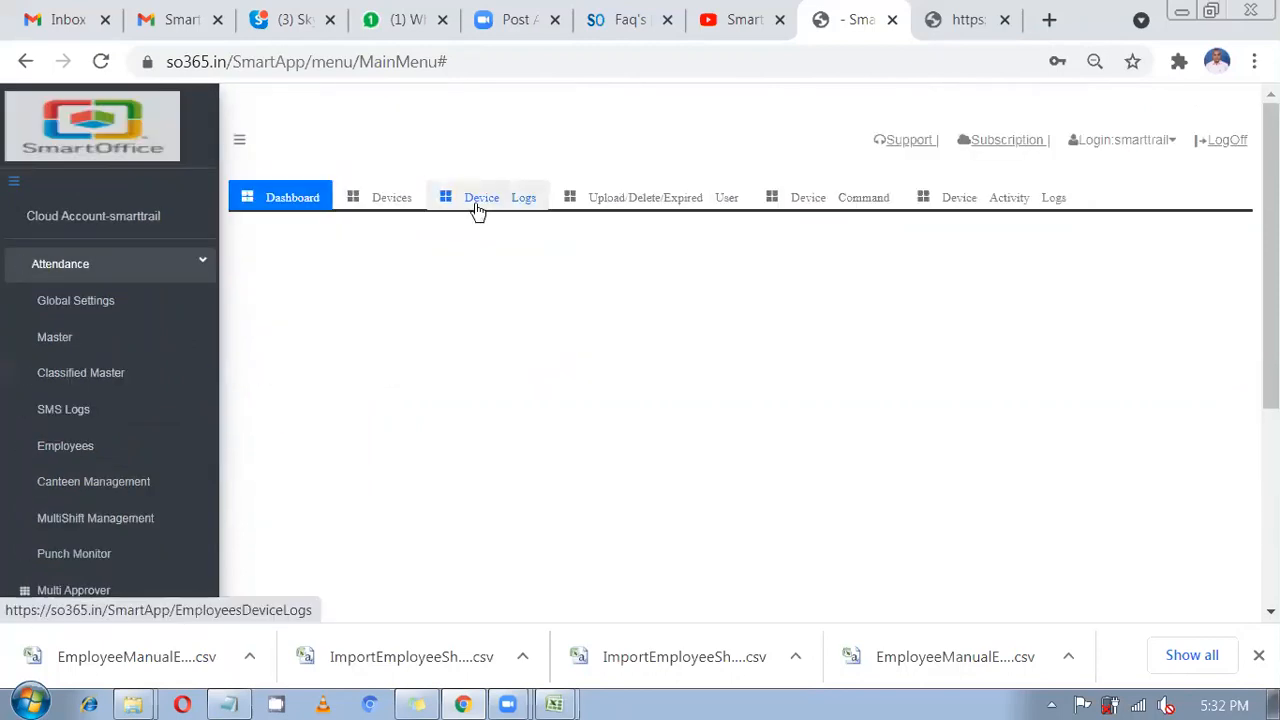
left_click(478, 208)
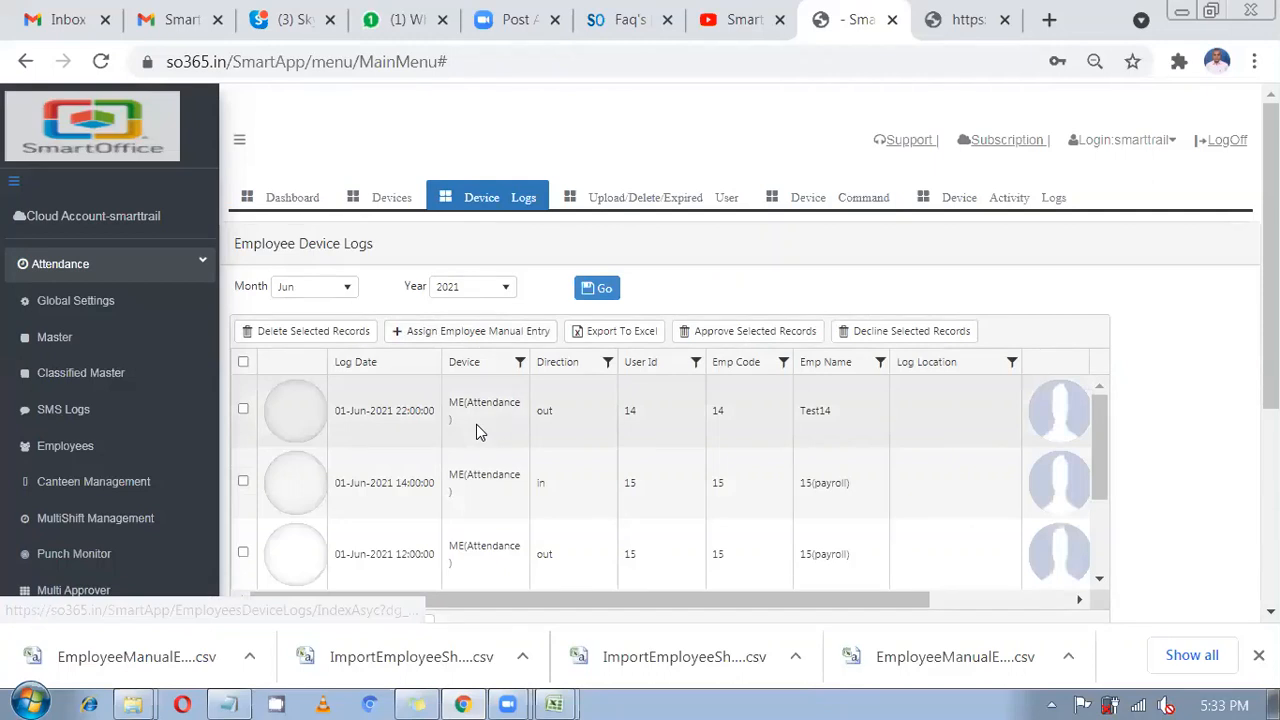
scroll(557, 425, "down", 3)
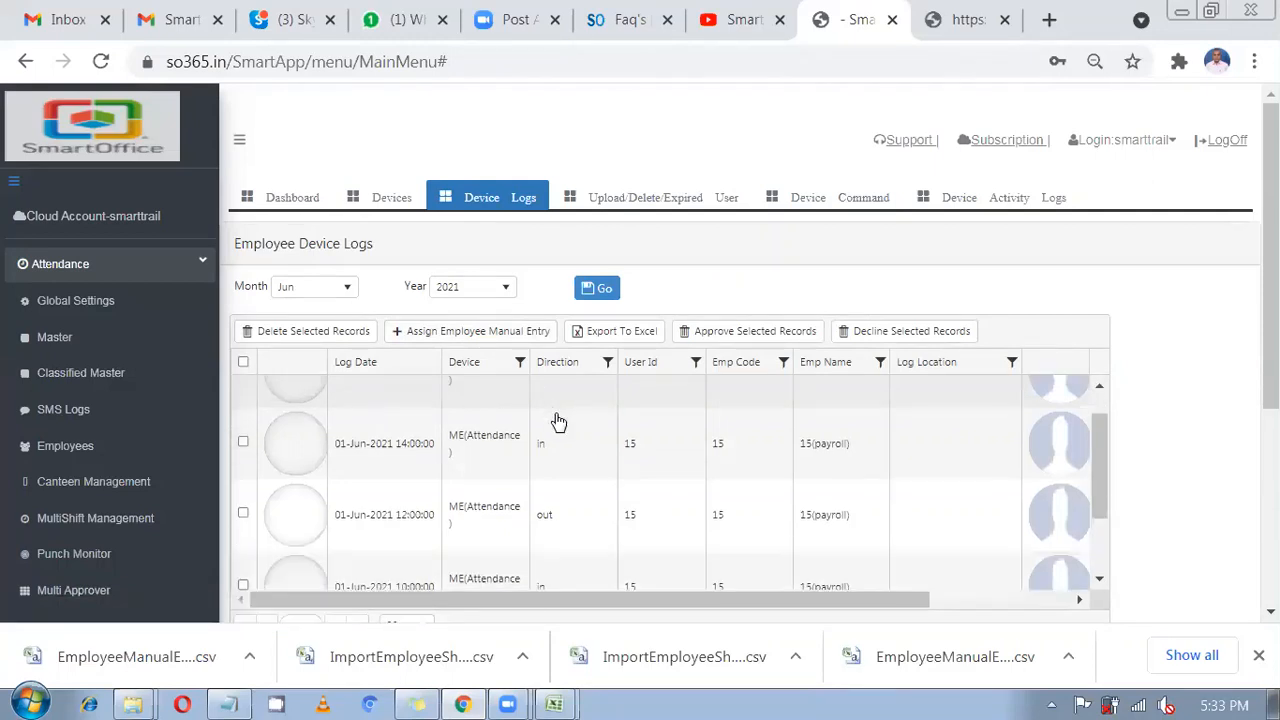
Filter the June 2021 device logs to show only ME manual entries.
left_click(607, 361)
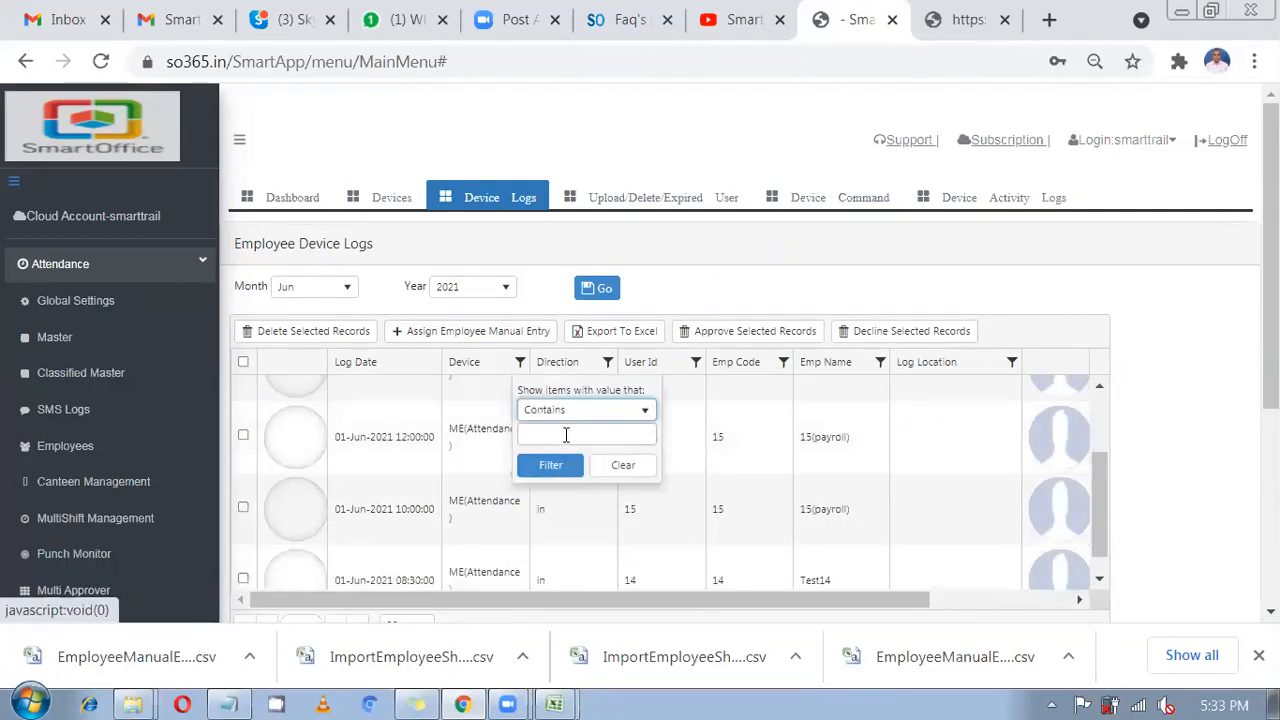
left_click(565, 434)
type("ME")
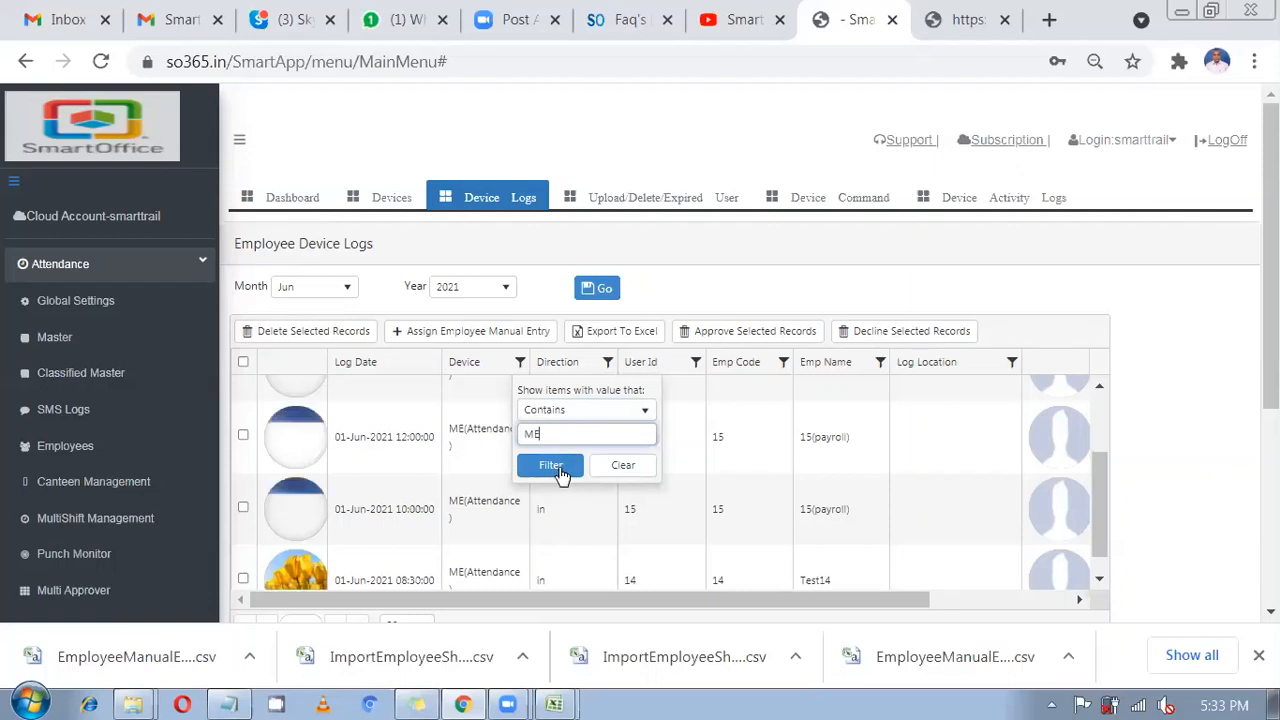
left_click(560, 468)
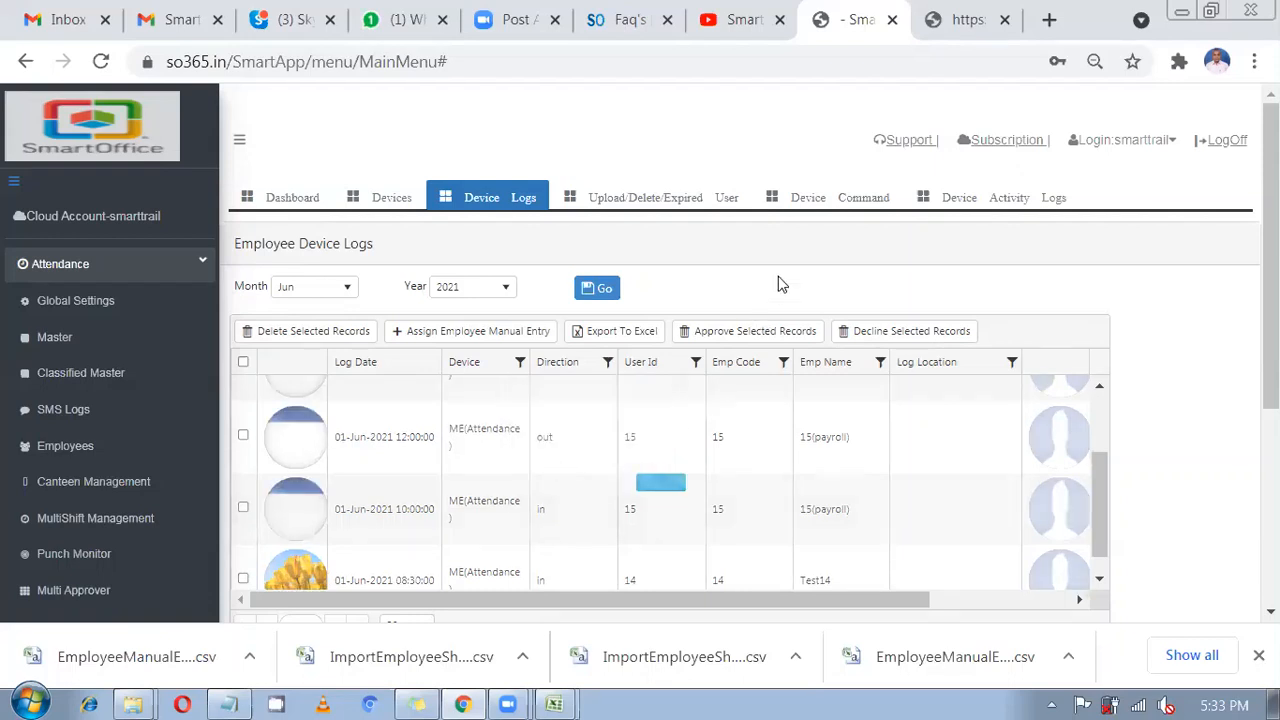
scroll(610, 390, "down", 2)
scroll(610, 392, "up", 2)
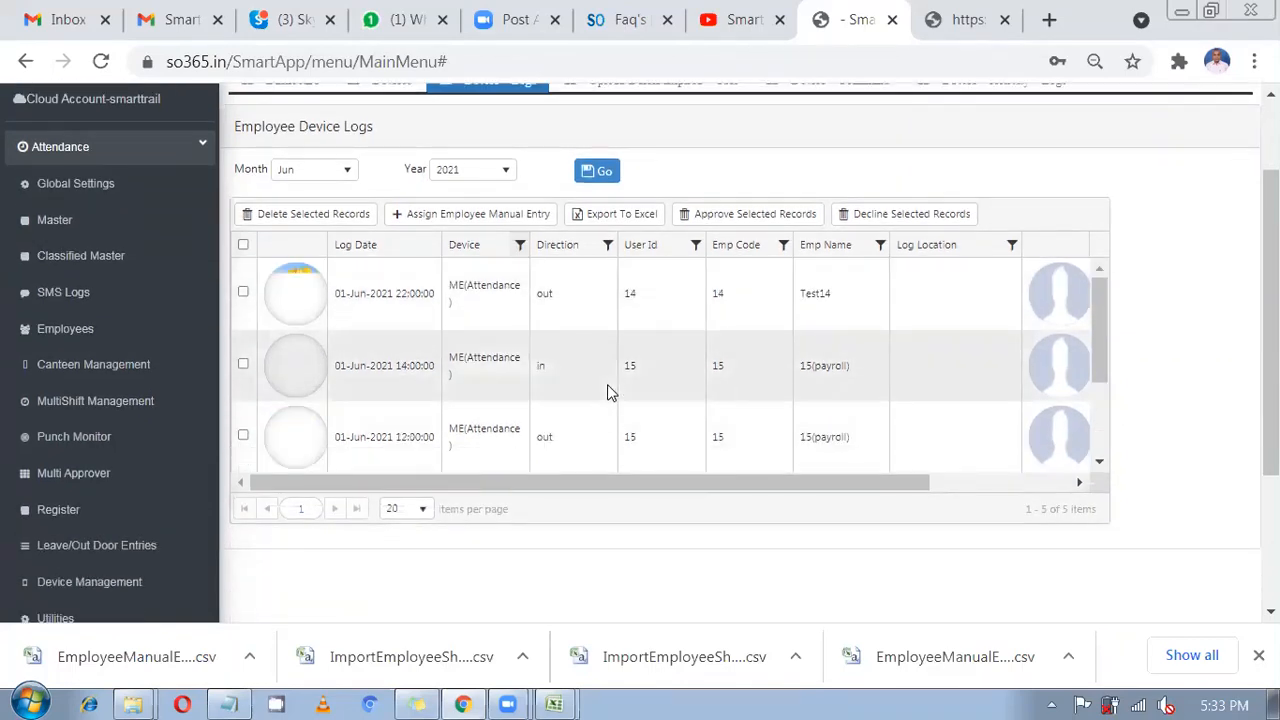
scroll(610, 392, "down", 2)
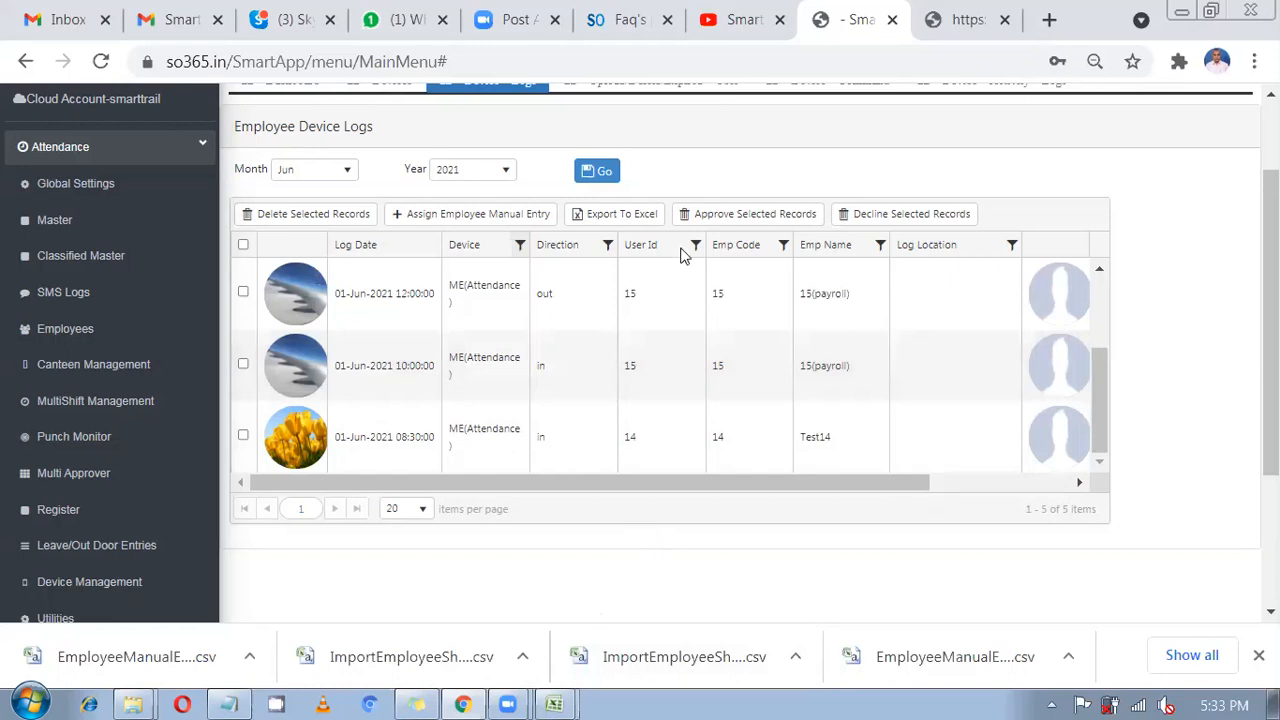
View the FAQ tab, glance at the YouTube channel, then return to 'What is smartoffice?'.
left_click(588, 12)
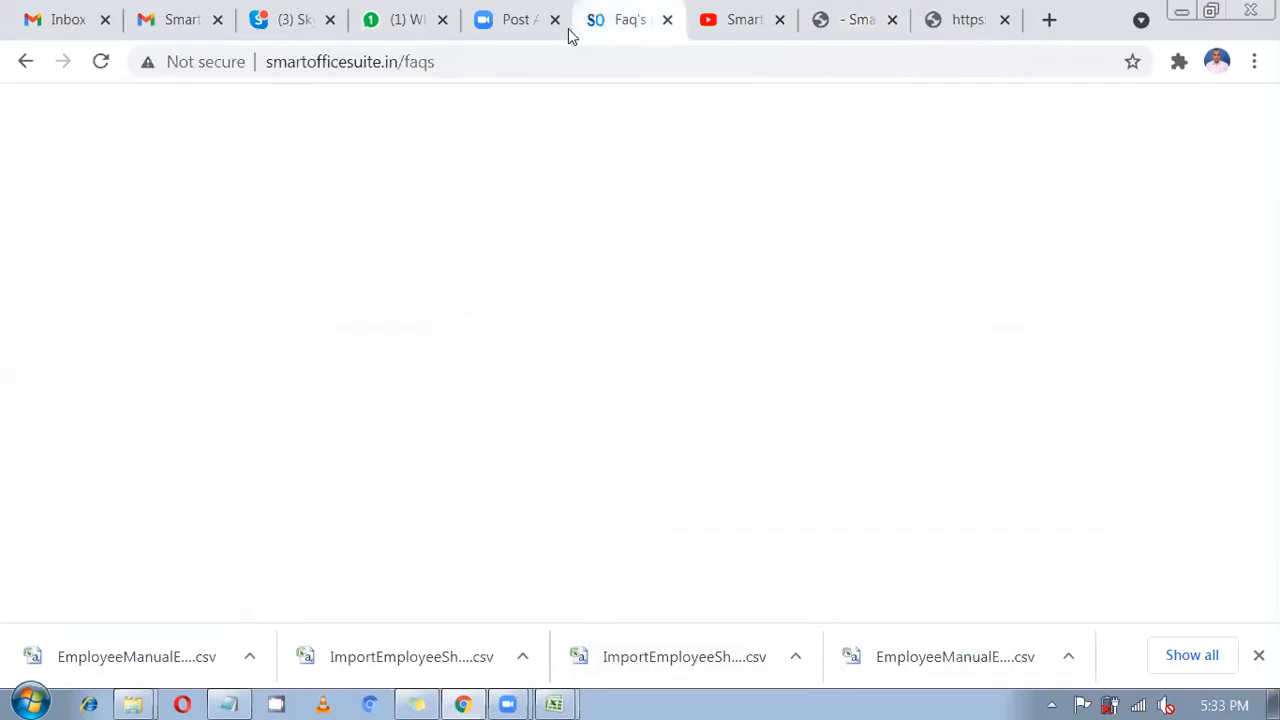
left_click(543, 61)
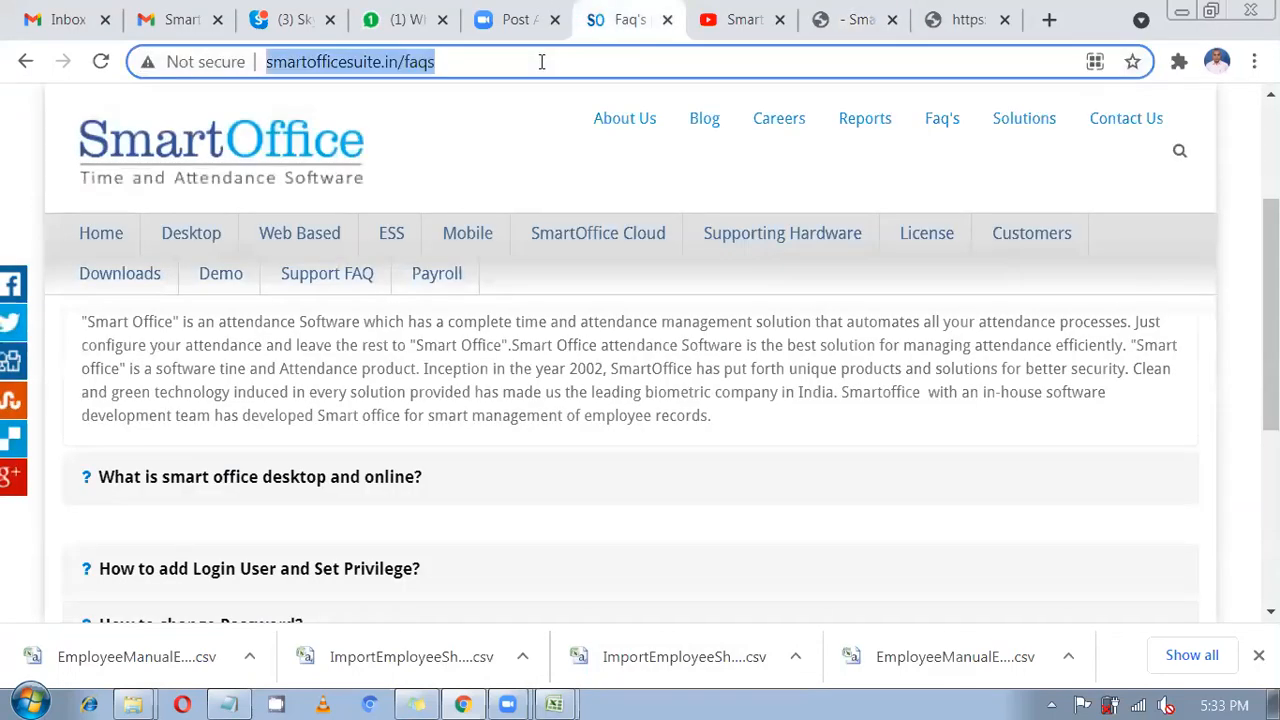
left_click(593, 657)
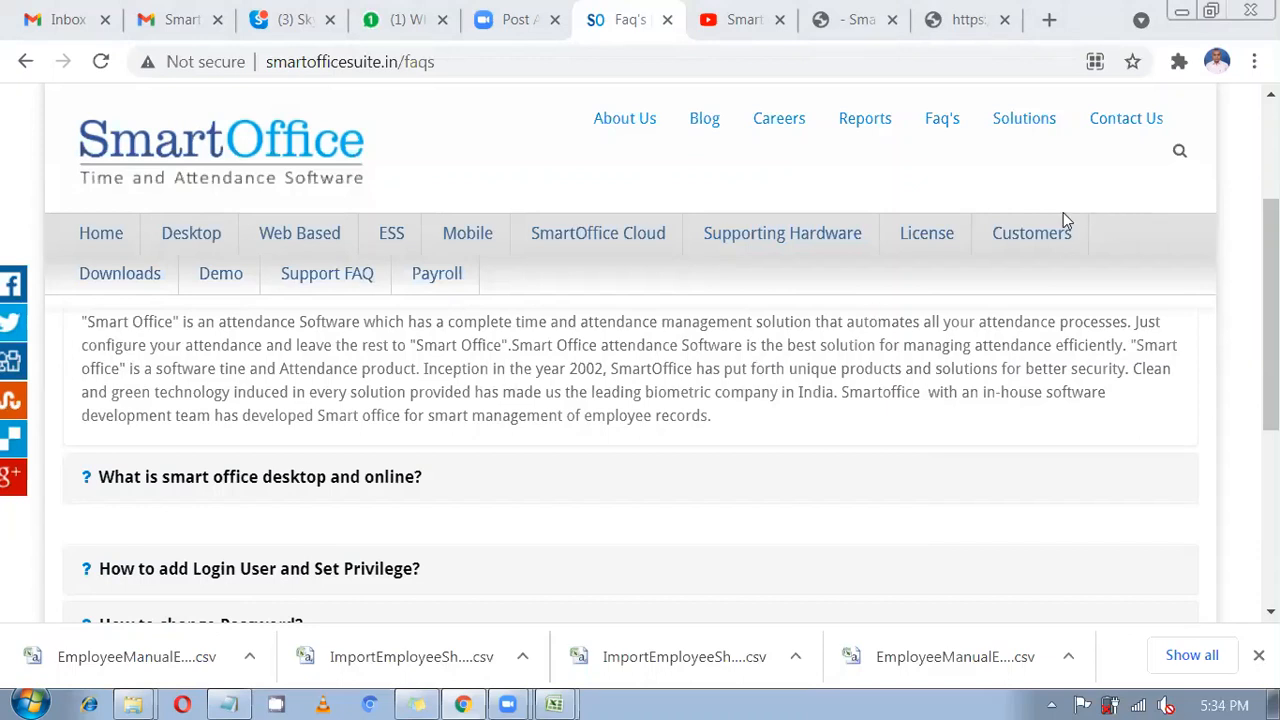
mouse_move(657, 243)
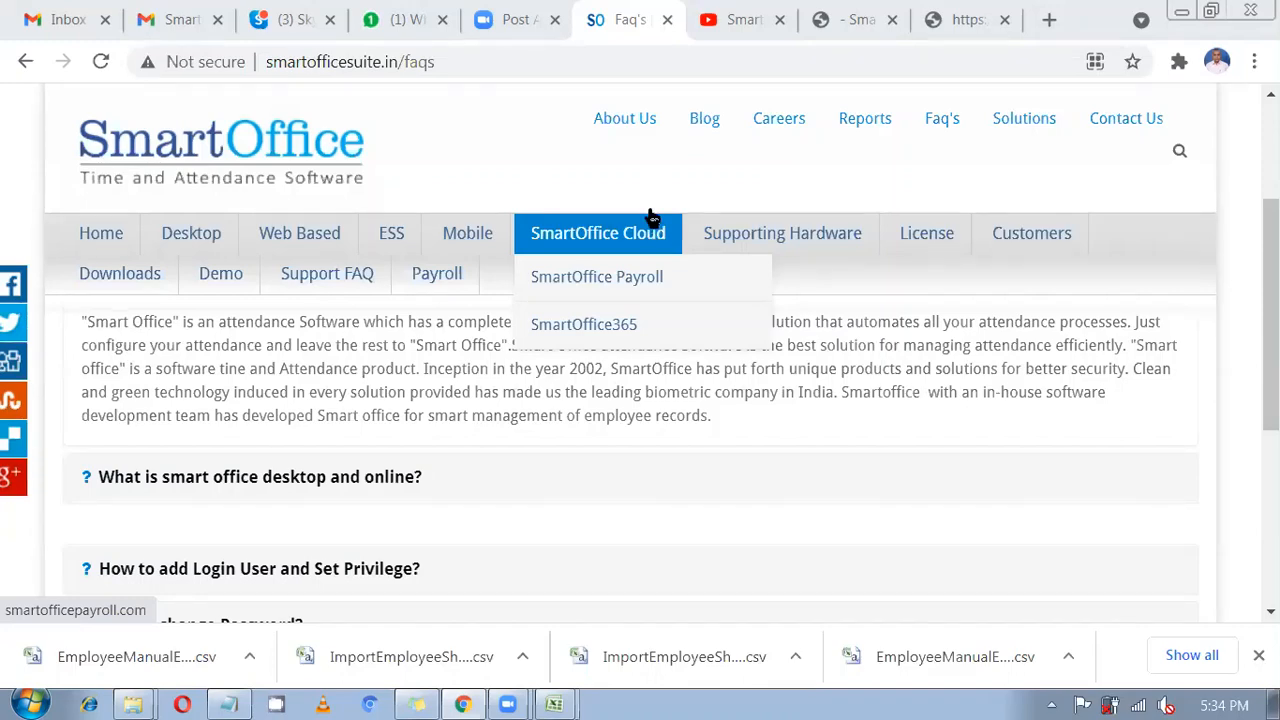
key("ctrl+Tab")
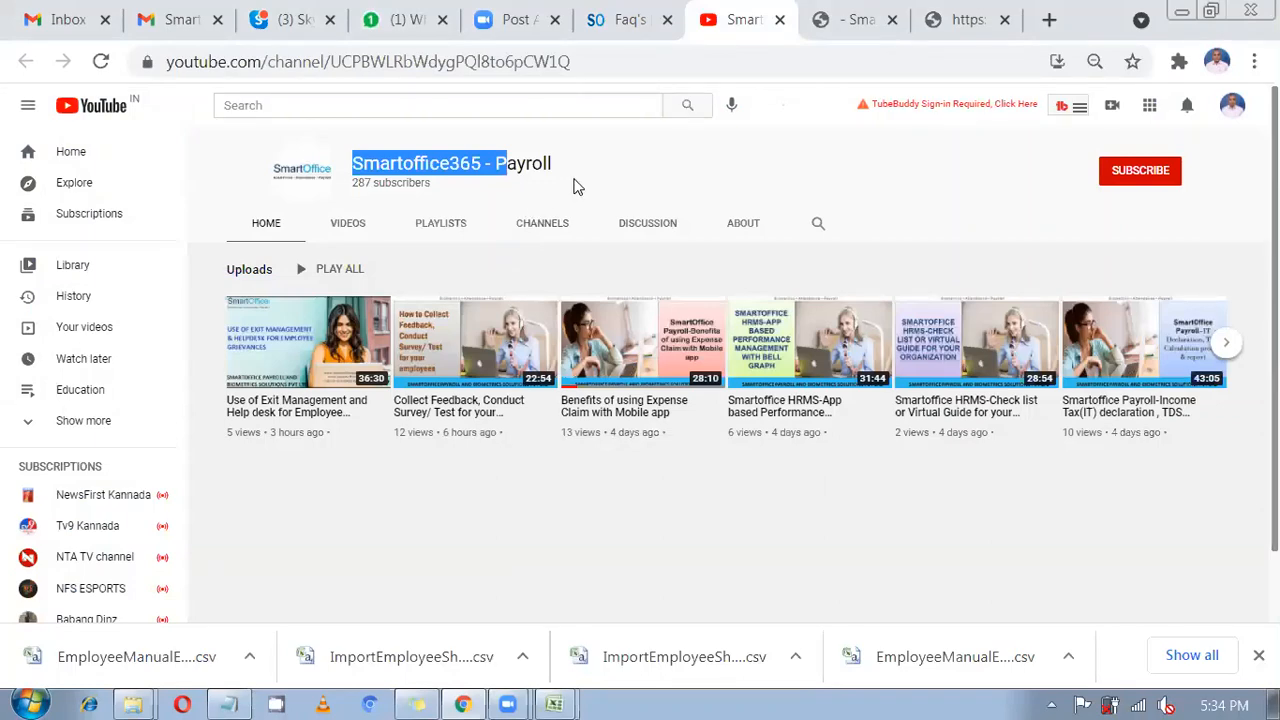
left_click(603, 26)
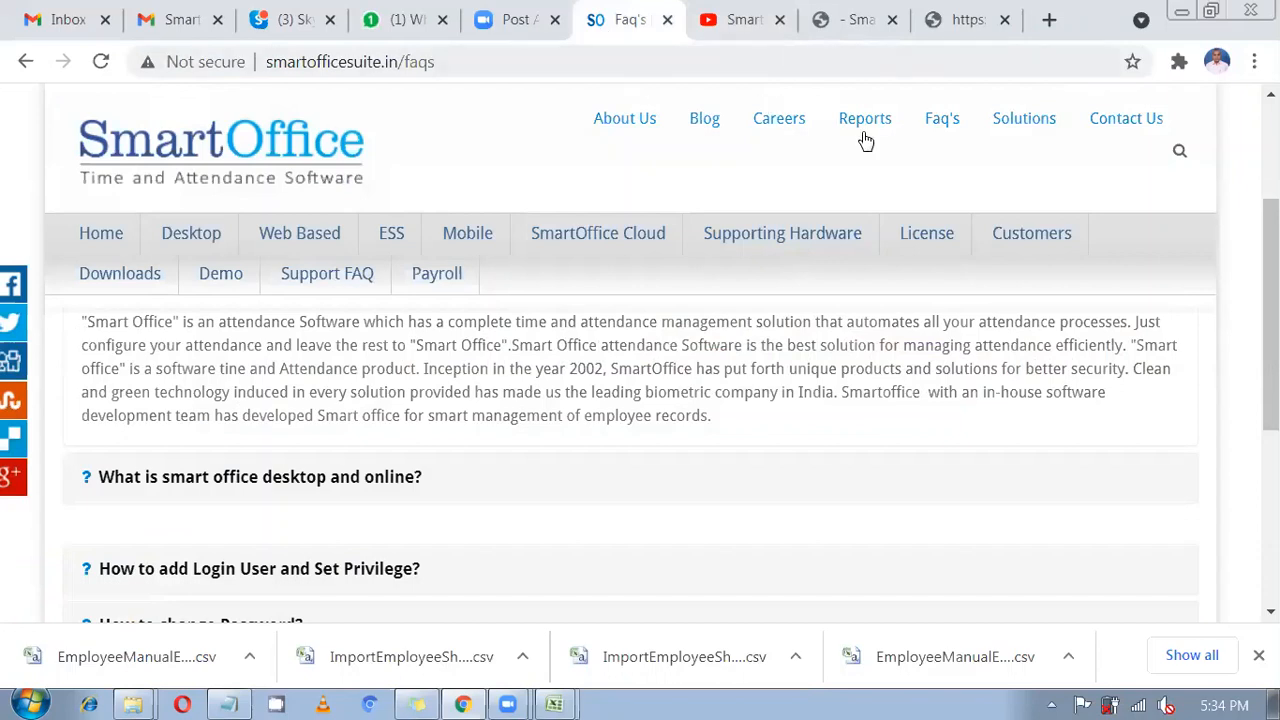
scroll(506, 199, "up", 1)
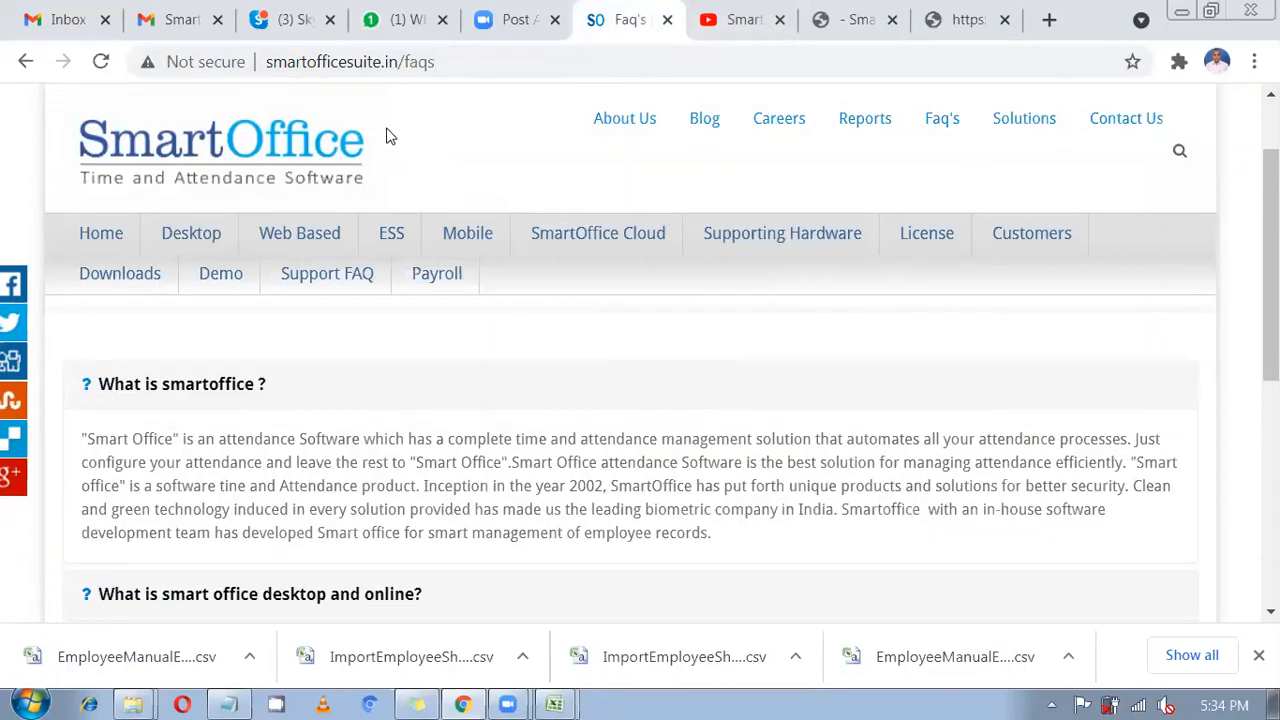
Open Contact Us and review the North team's number, the sales e-mail and the enquiry form.
left_click(1106, 125)
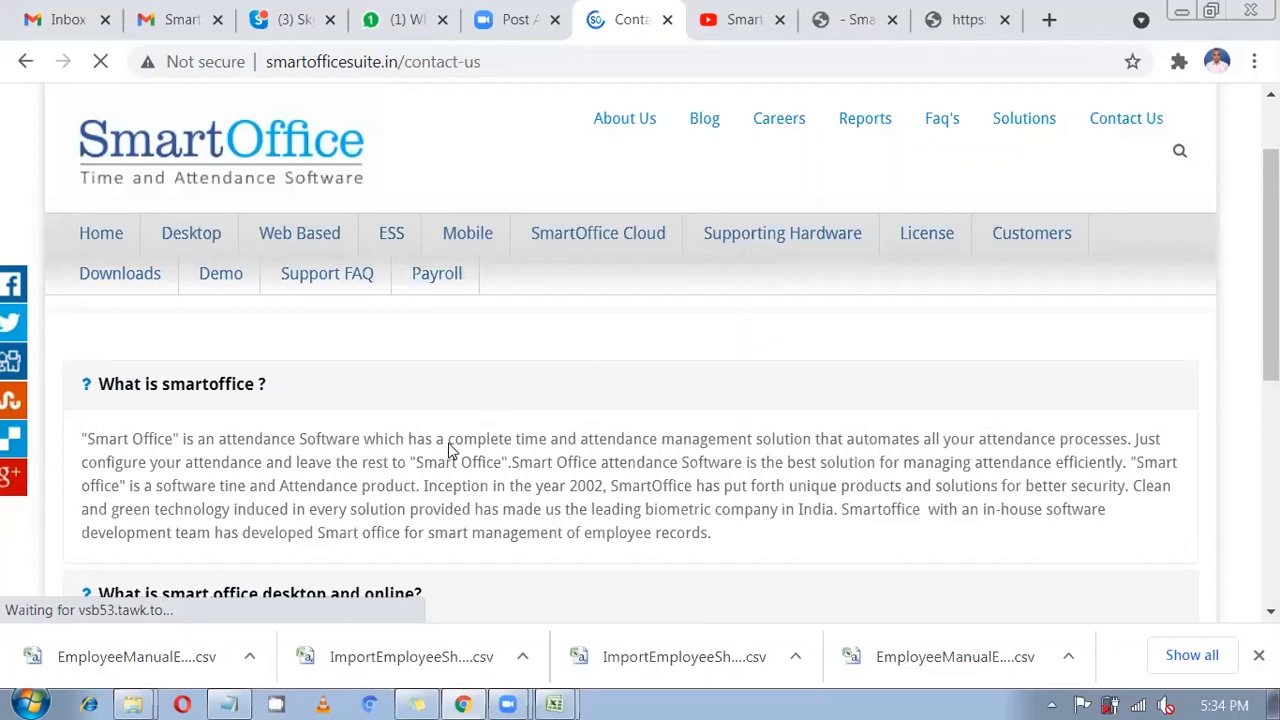
scroll(448, 450, "down", 2)
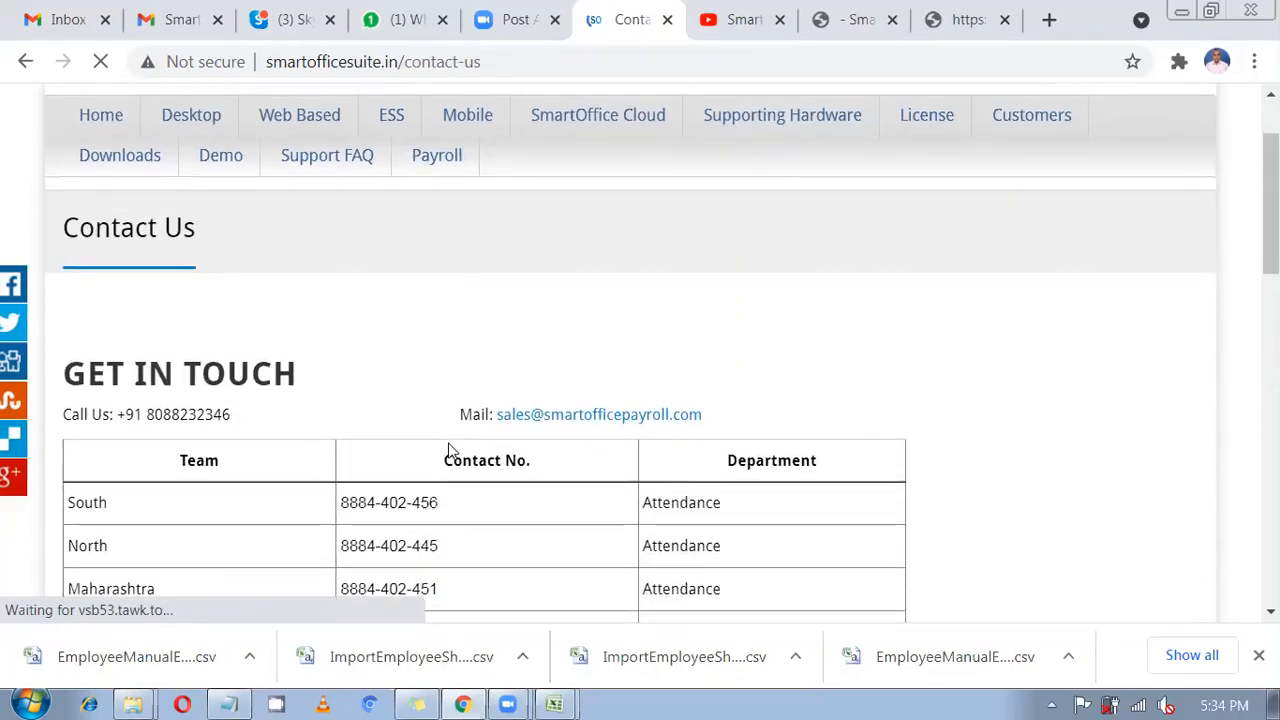
scroll(448, 450, "down", 4)
scroll(205, 403, "up", 3)
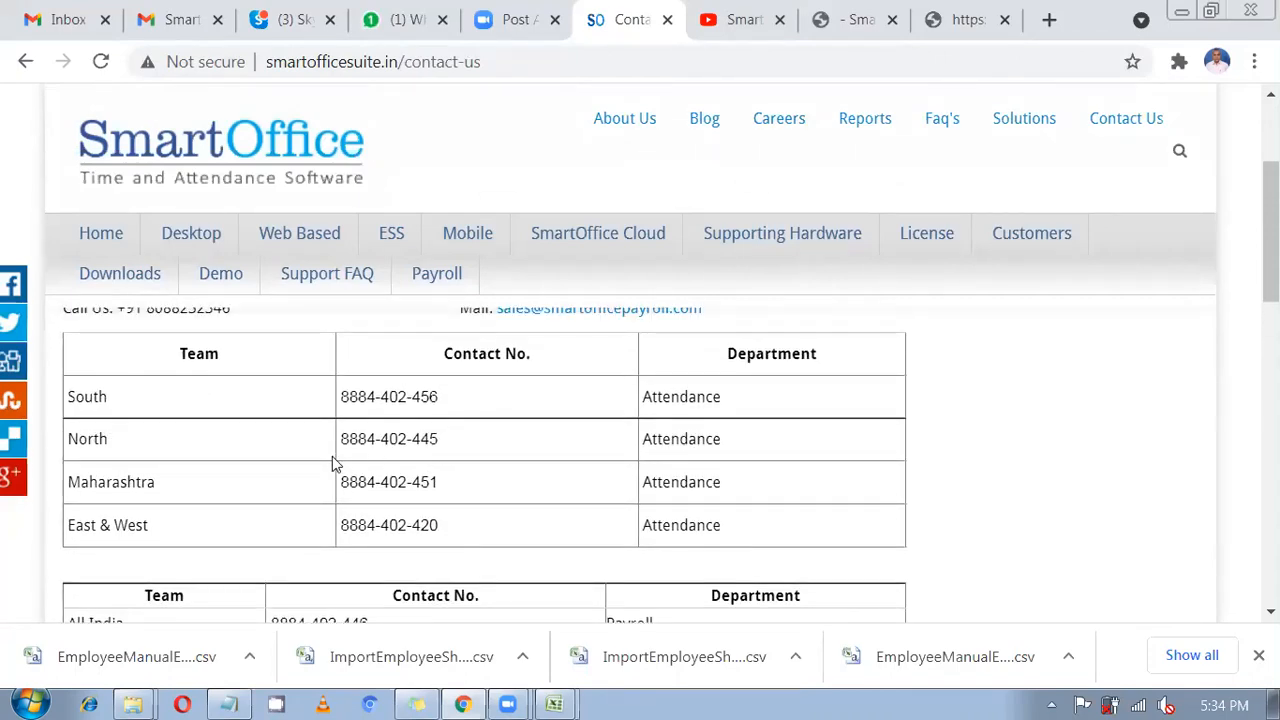
left_click_drag(338, 440, 450, 441)
scroll(505, 477, "down", 5)
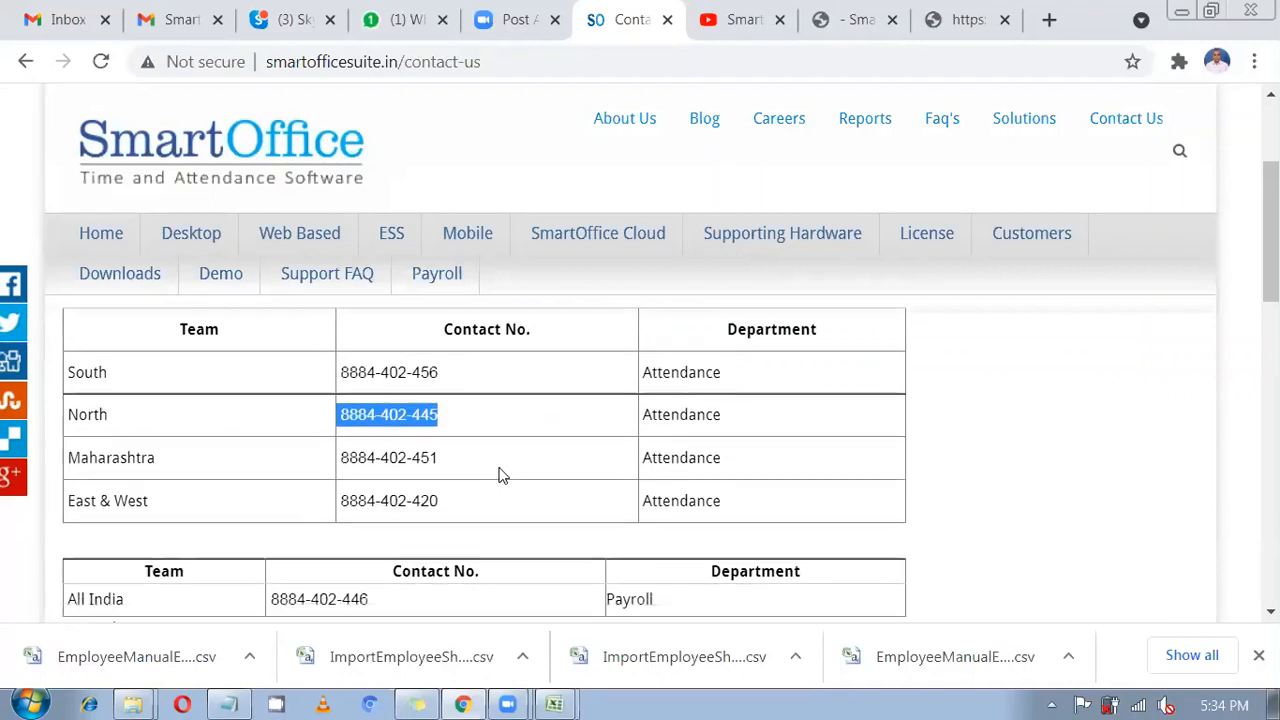
scroll(500, 468, "up", 5)
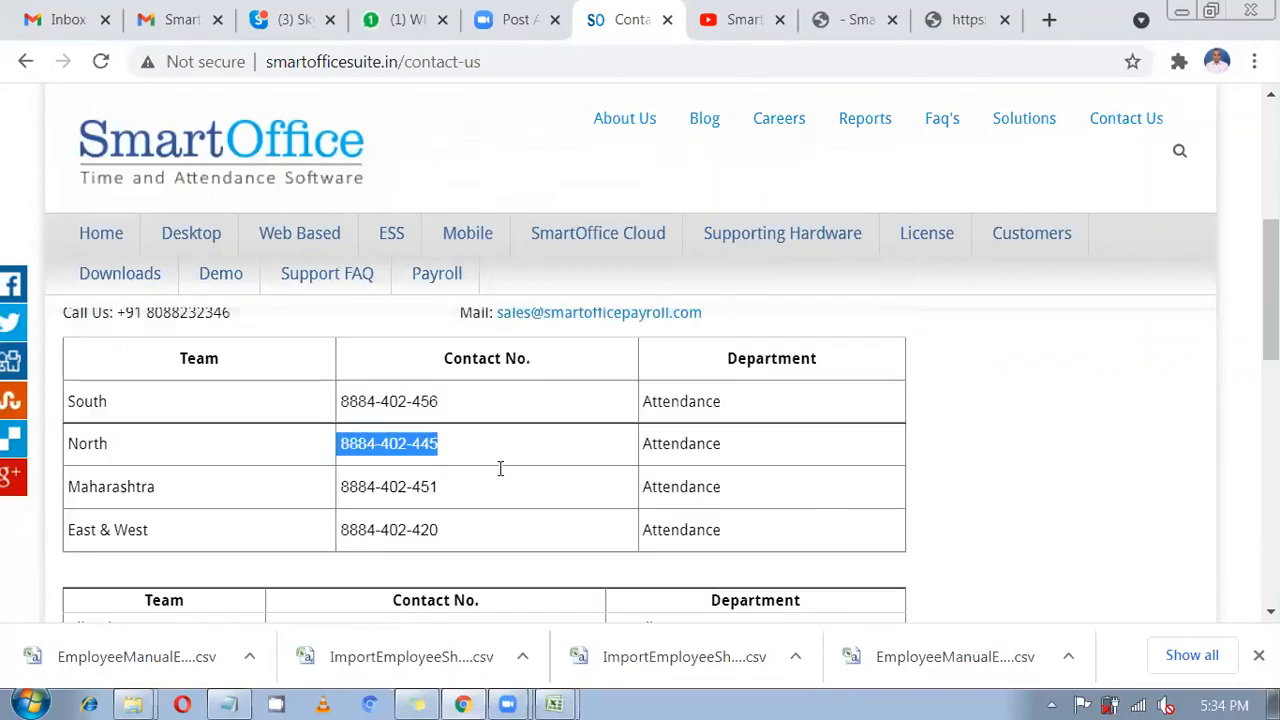
left_click_drag(674, 437, 458, 428)
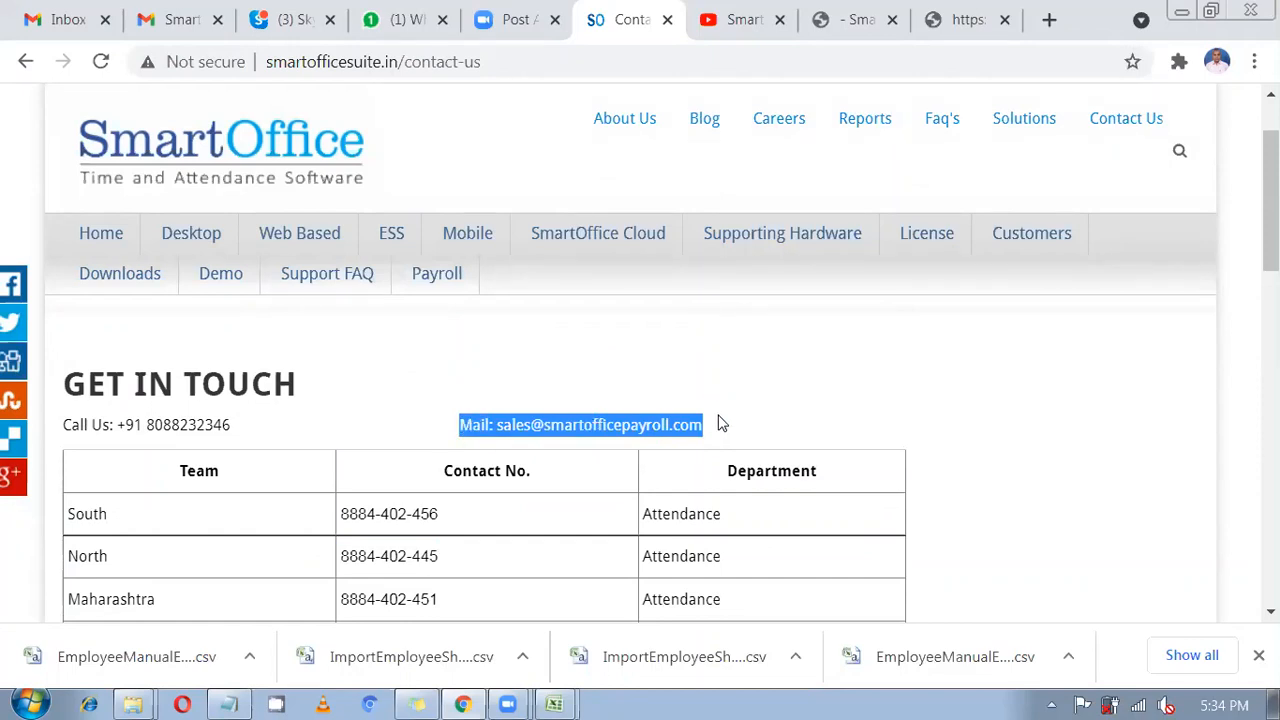
scroll(680, 437, "down", 2)
scroll(557, 569, "down", 4)
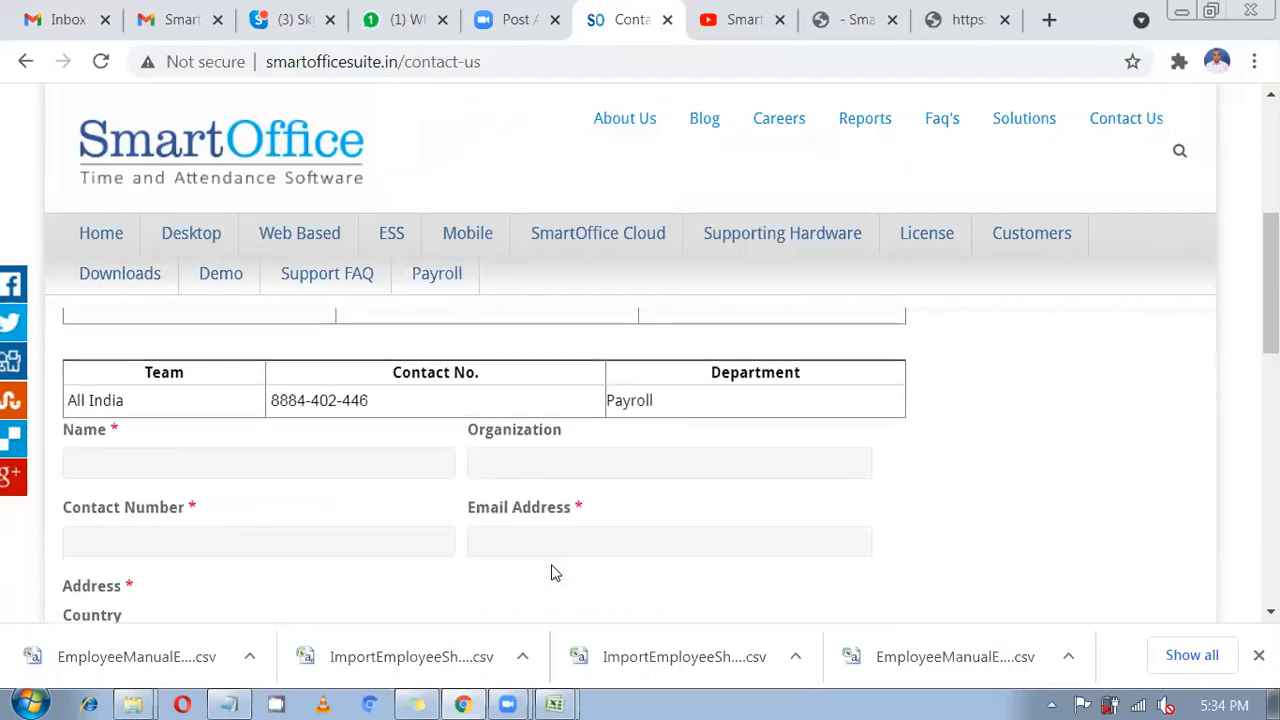
scroll(489, 536, "down", 2)
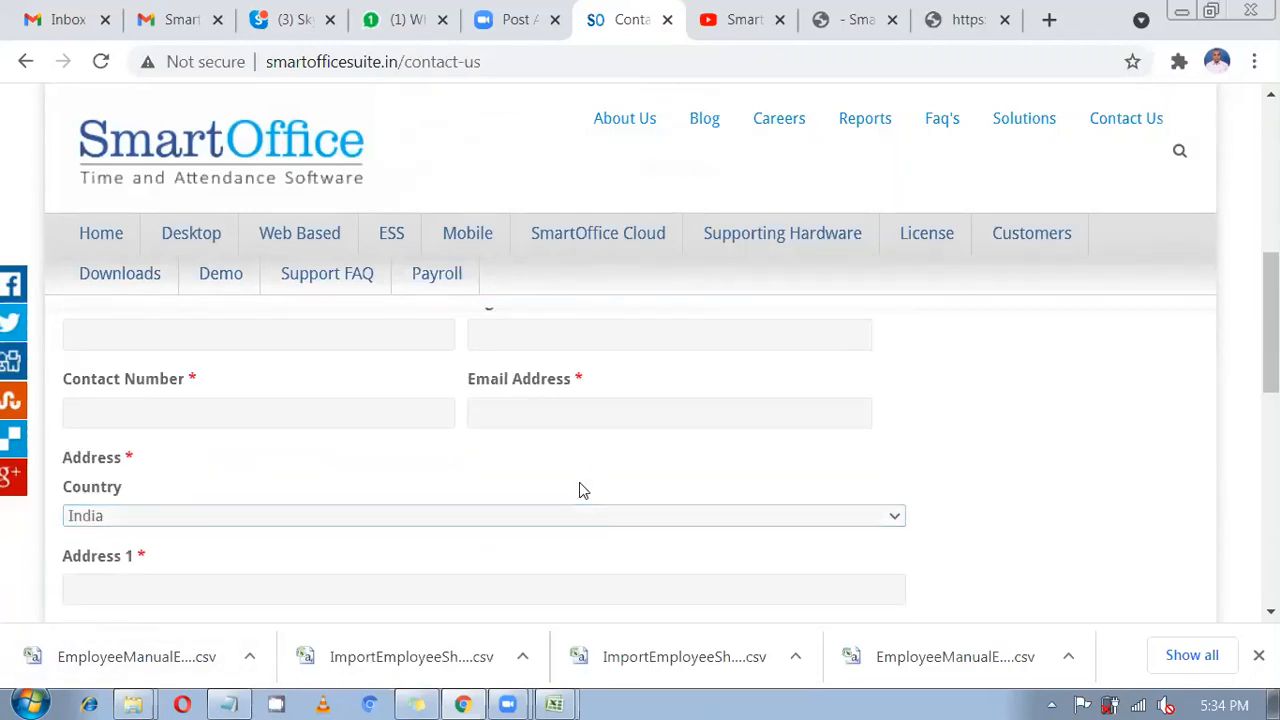
scroll(580, 489, "down", 4)
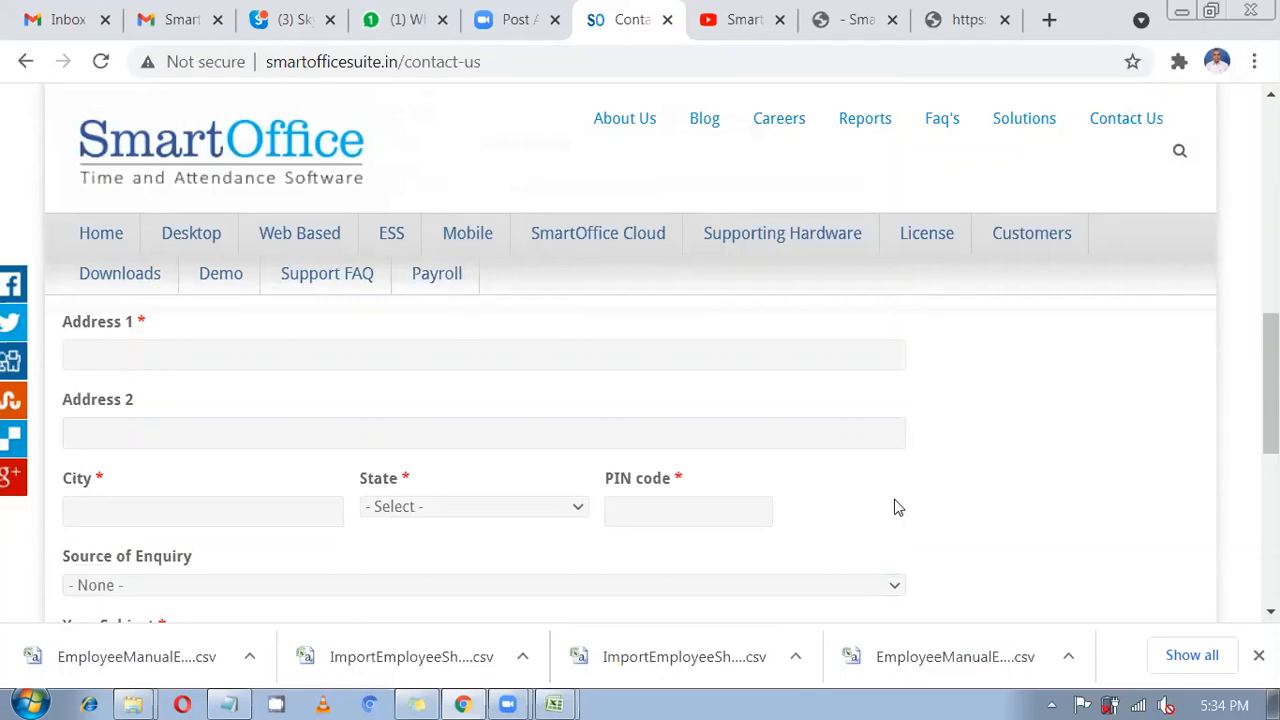